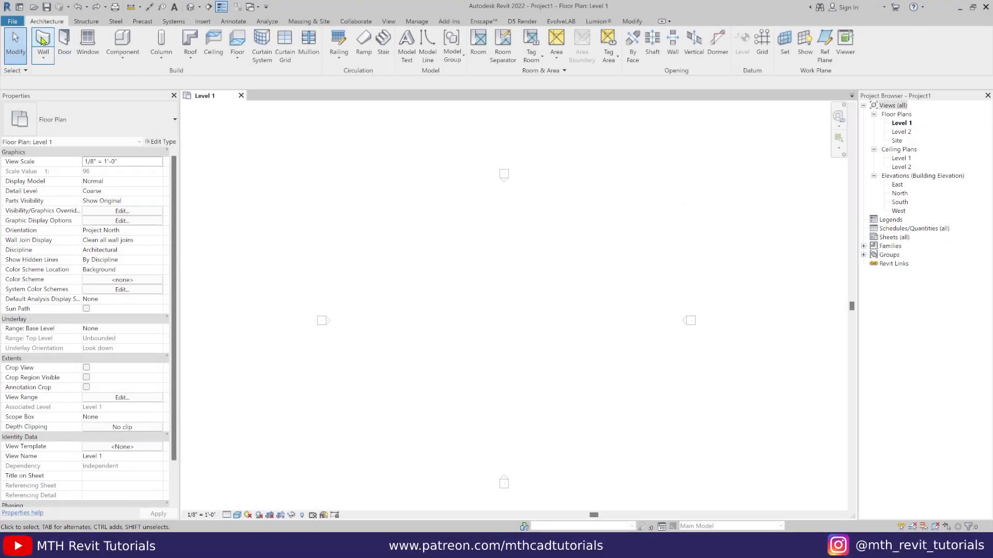
Draw a rectangular room of Generic - 8" walls, about 19' by 21' 6", with an unconnected height of 11'
left_click(43, 41)
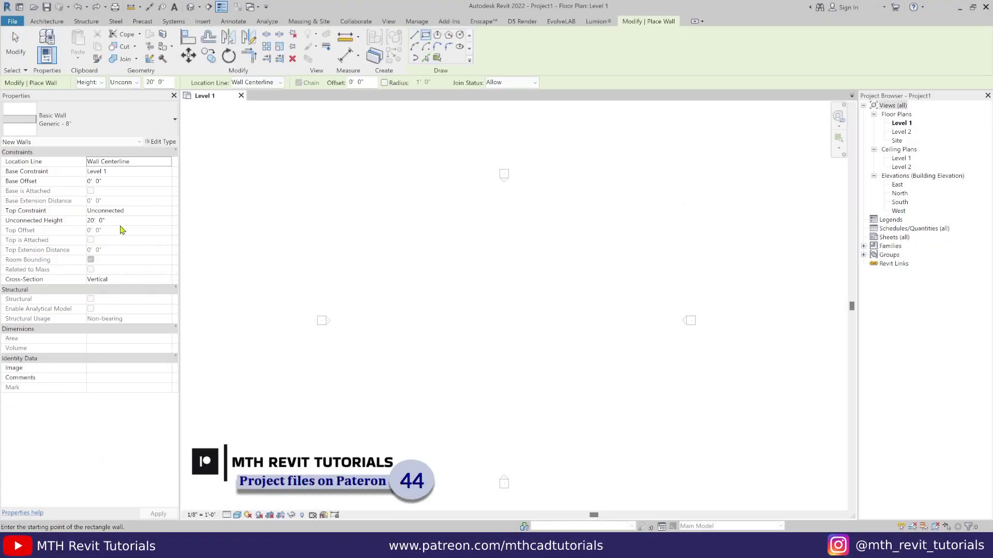
left_click(484, 284)
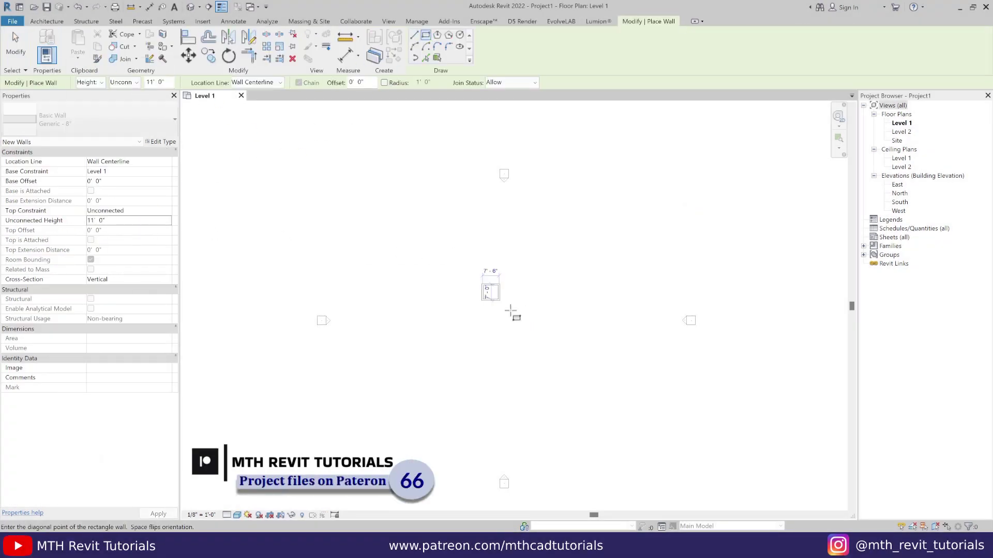
left_click(525, 333)
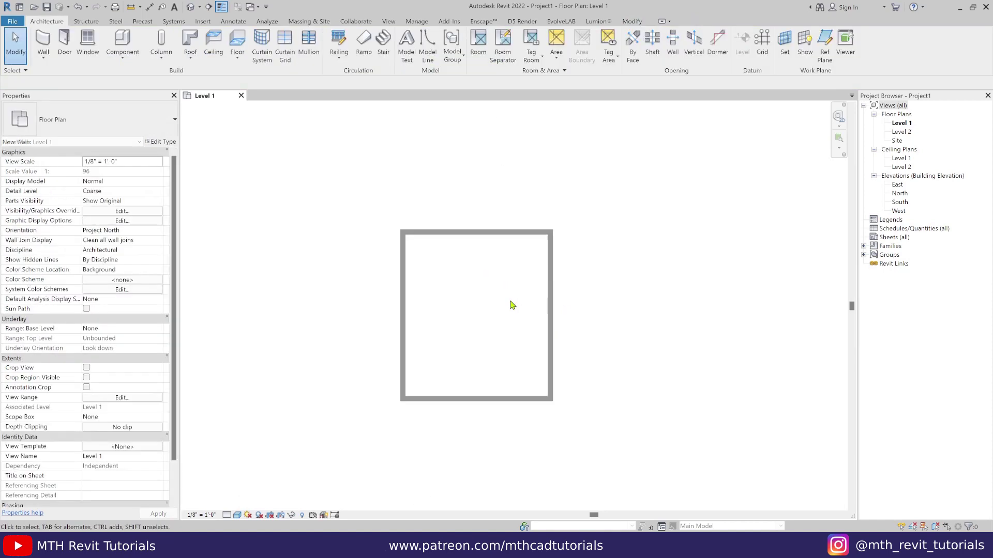
Reposition the east wall so the room's clear width between inside wall faces is 12'
scroll(512, 305, "up", 1)
left_click(555, 302)
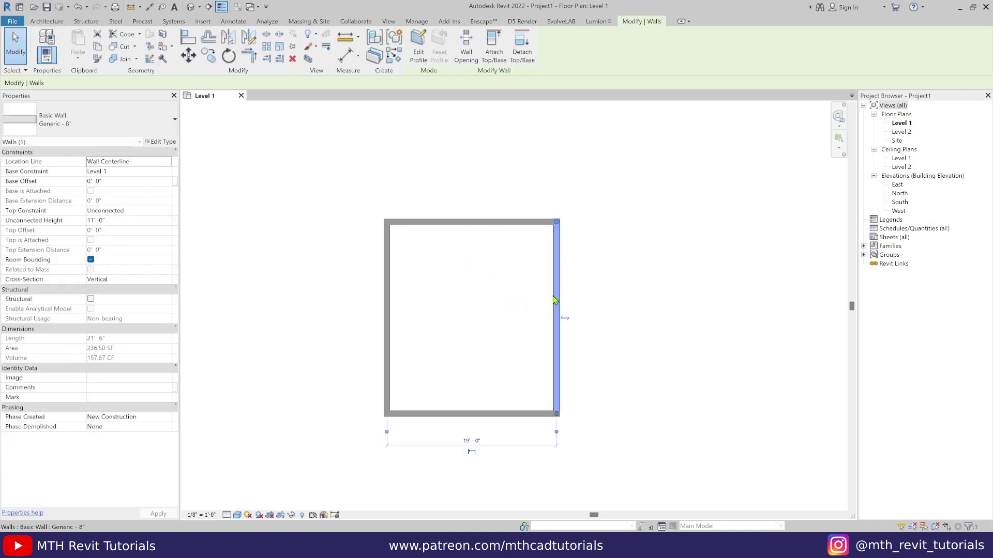
left_click(393, 397)
left_click(468, 442)
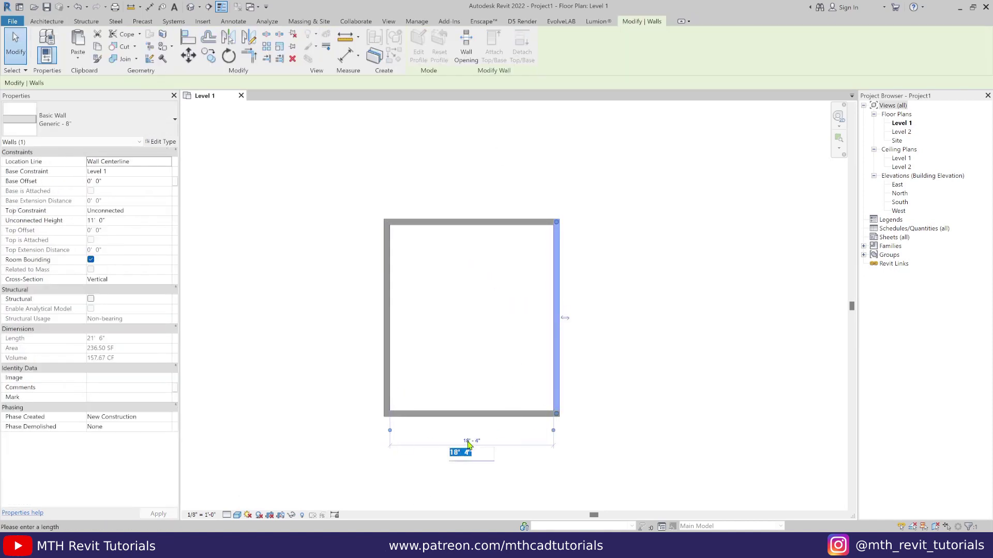
key("Return")
Reposition the north wall so its centerline distance to the south wall is 12'
left_click(450, 414)
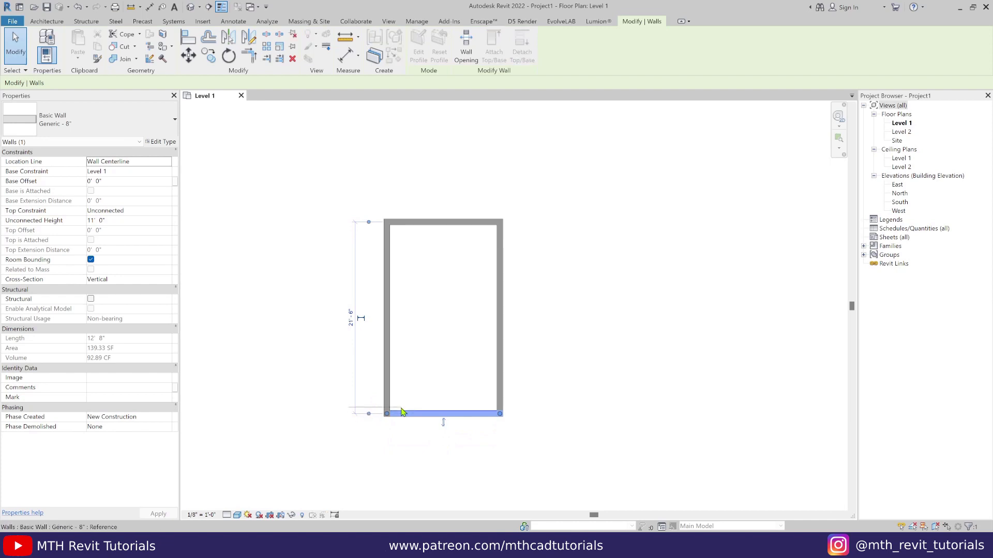
left_click(414, 222)
left_click(527, 317)
type("12")
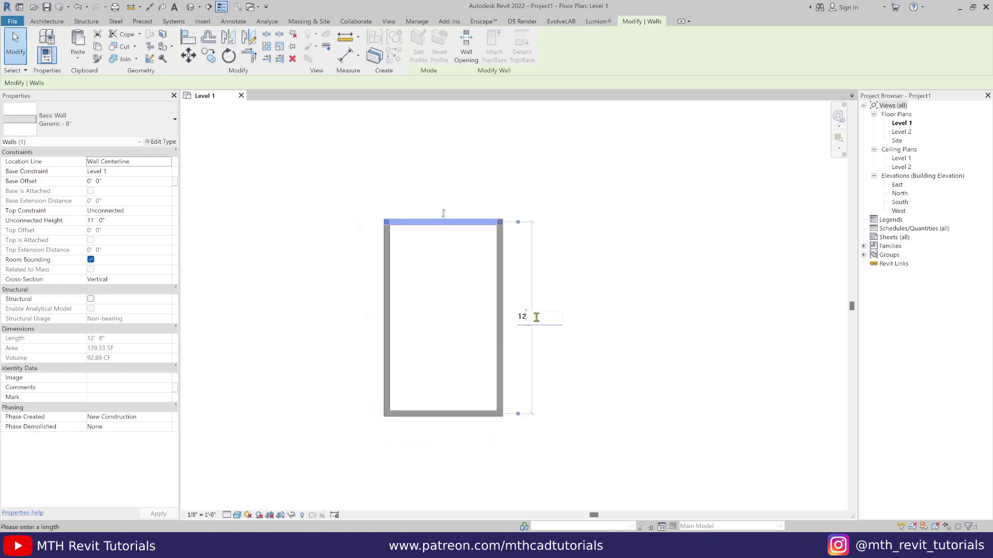
key("Return")
left_click(613, 334)
Duplicate the Generic - 8" wall type under the name 2" and set its structure thickness to 2"
scroll(532, 336, "down", 5)
middle_click_drag(503, 352, 532, 325)
scroll(474, 322, "up", 7)
scroll(478, 347, "down", 2)
left_click(43, 42)
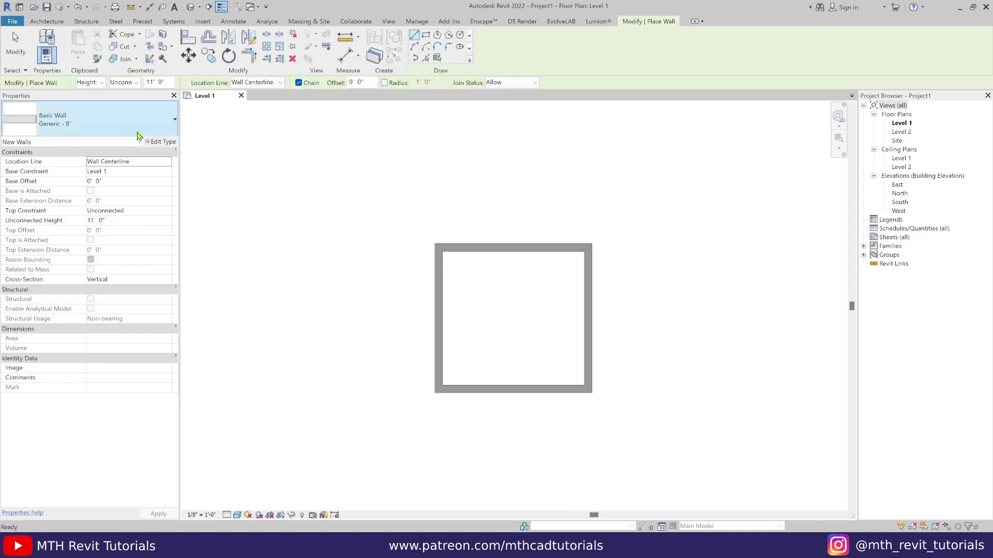
left_click(162, 142)
left_click(933, 105)
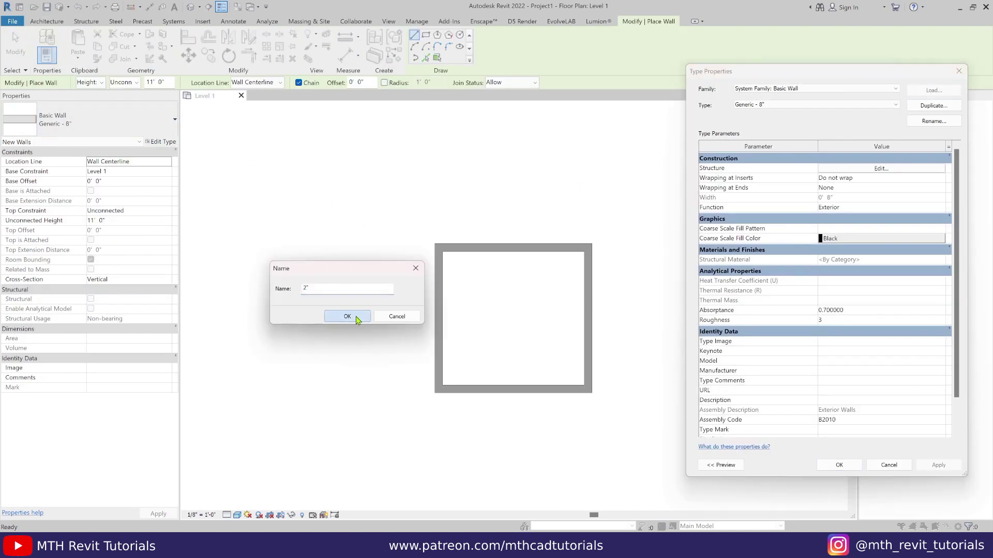
left_click(356, 319)
left_click(838, 169)
left_click(827, 456)
key("Return")
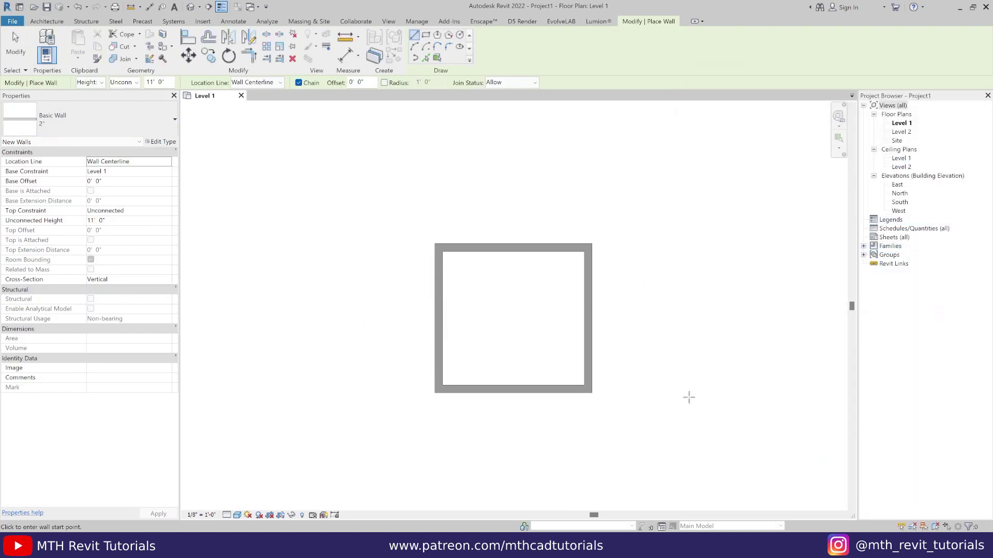
Draw a 2" wall along the full inside face of the east wall, using Finish Face: Exterior as the location line
scroll(586, 251, "up", 2)
left_click(257, 82)
left_click(259, 107)
left_click(586, 244)
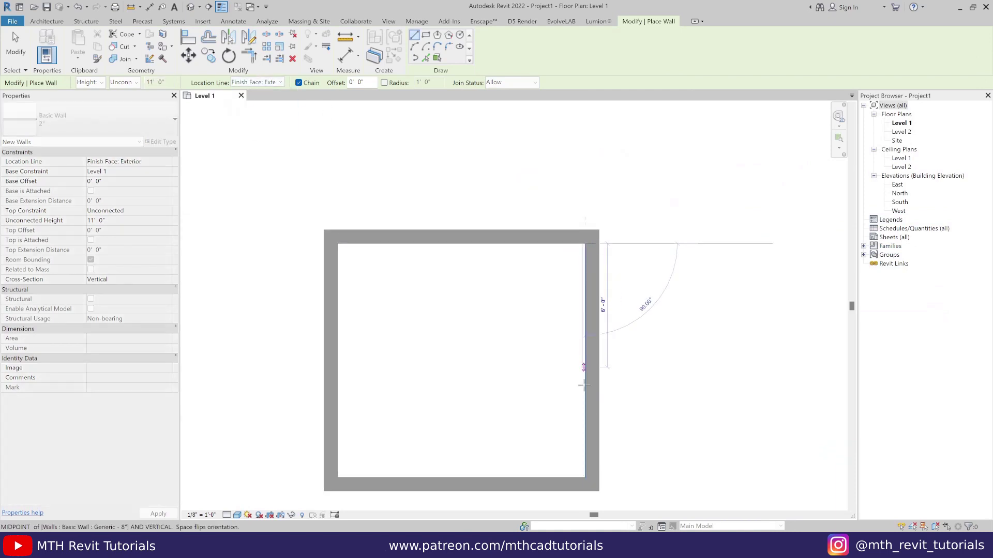
left_click(585, 477)
key("Escape")
key("Escape")
Split the 2" wall along the east side near its midpoint
scroll(584, 351, "up", 1)
middle_click_drag(583, 355, 589, 310)
left_click(631, 21)
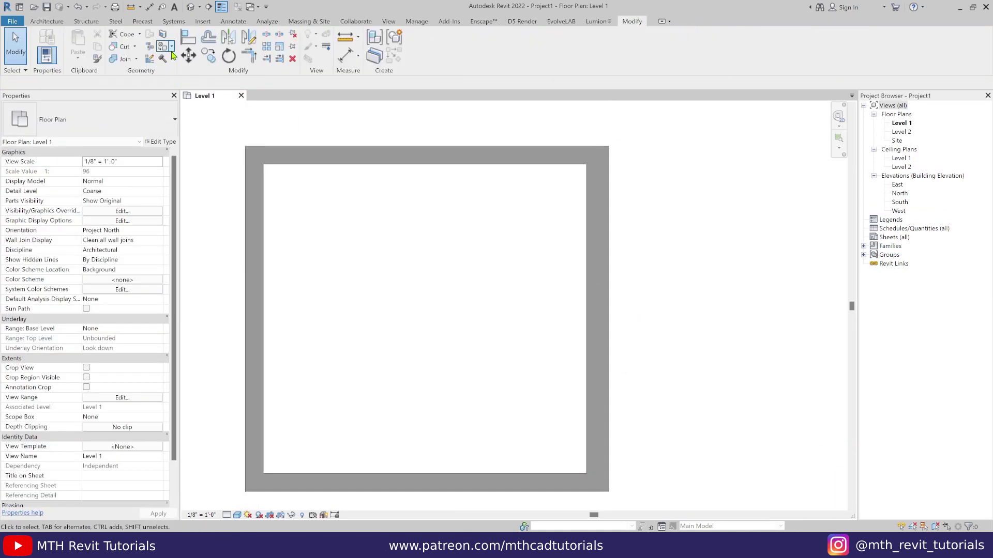
left_click(267, 34)
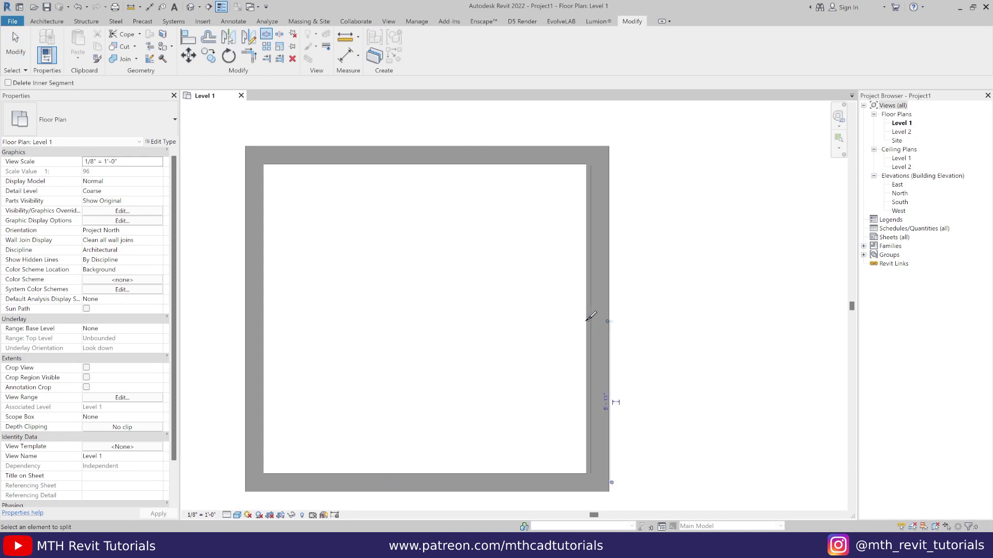
left_click(587, 321)
key("Escape")
Pull the southern 2" wall segment's free end back from the split and set the segment's length to 4'
left_click(587, 352)
left_click_drag(591, 321, 590, 340)
left_click(610, 409)
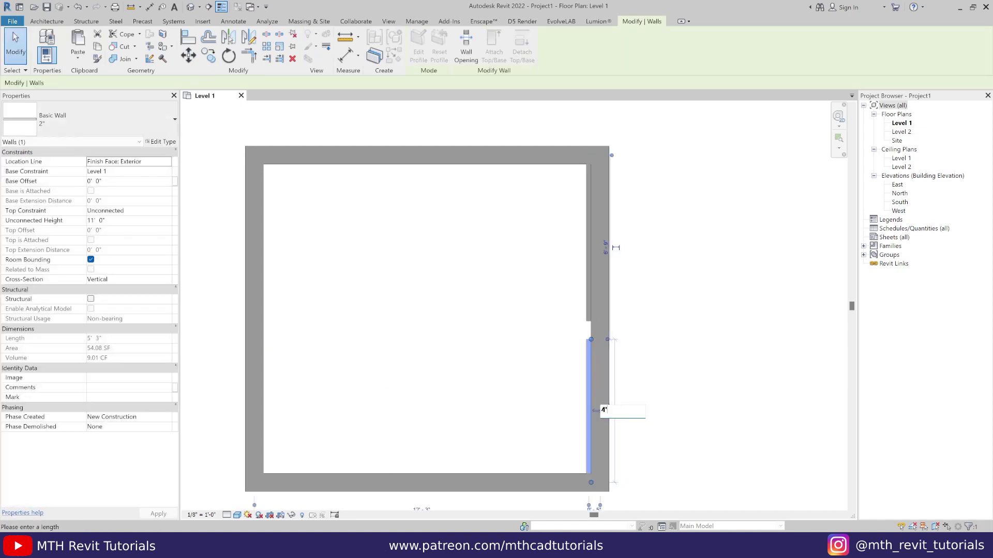
type("4'")
key("Return")
Set the northern 2" wall segment's length to 4', leaving a gap between both segments
left_click(585, 317)
left_click(601, 300)
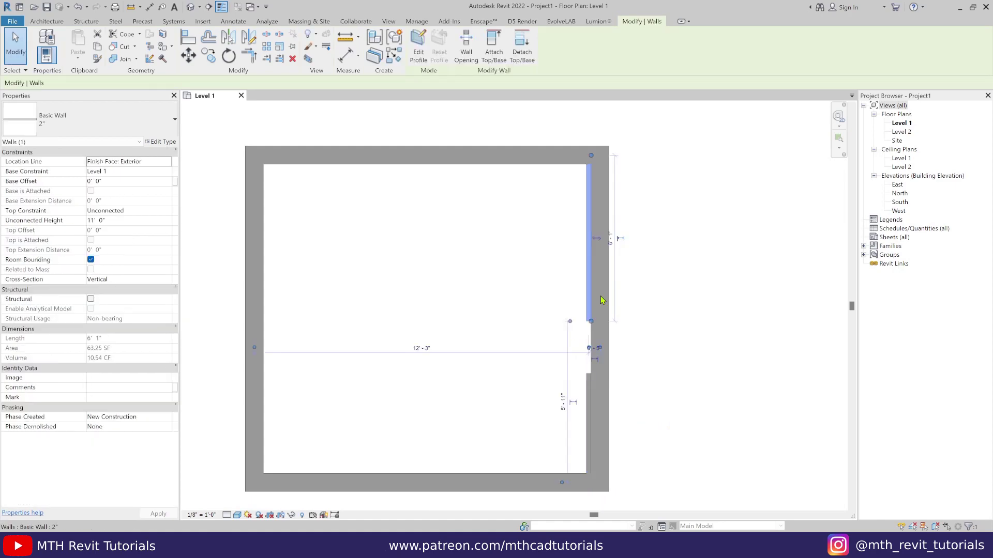
left_click(582, 303)
left_click(587, 296)
left_click(613, 246)
type("4'")
key("Return")
key("Escape")
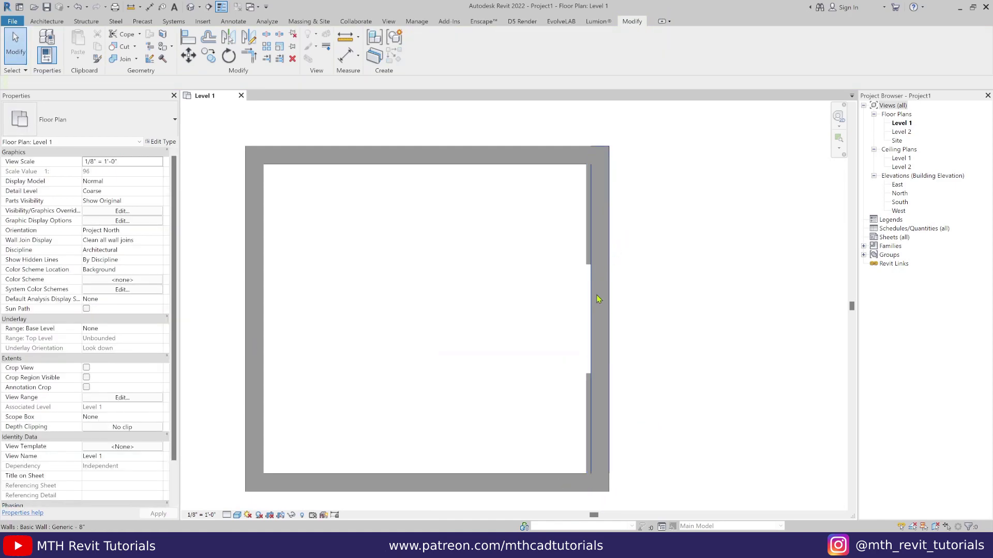
scroll(589, 310, "down", 3)
middle_click_drag(556, 298, 582, 301)
scroll(567, 285, "up", 1)
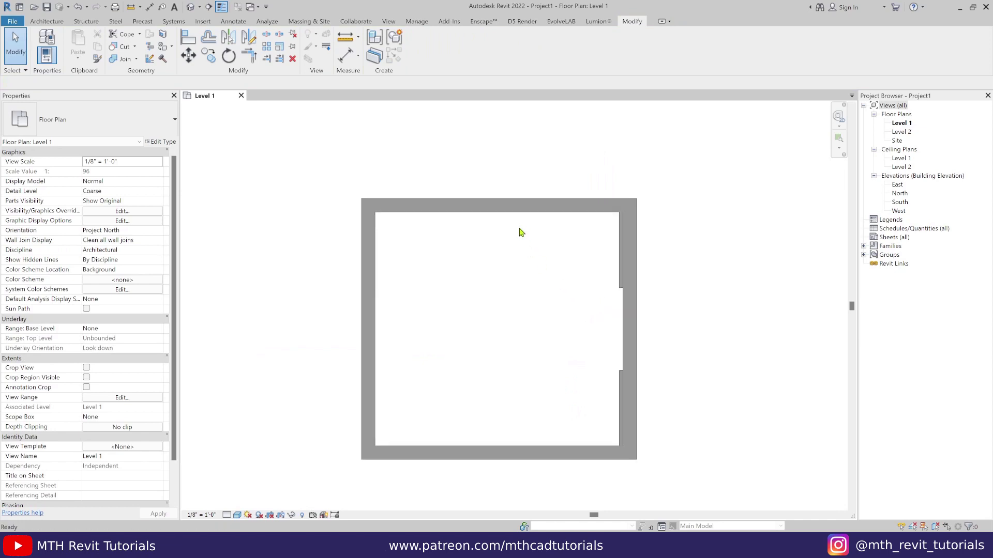
key("w")
key("a")
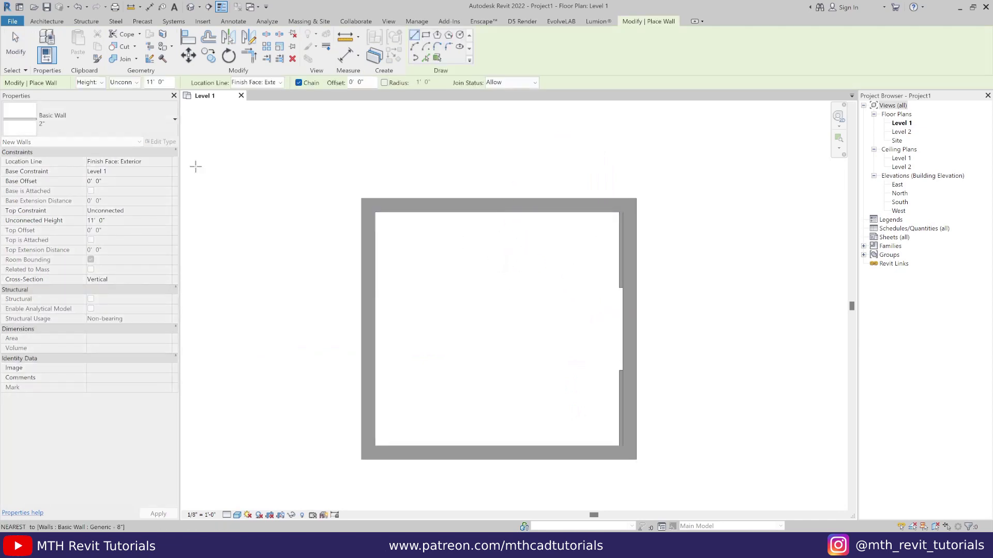
left_click(62, 122)
key("Escape")
key("Escape")
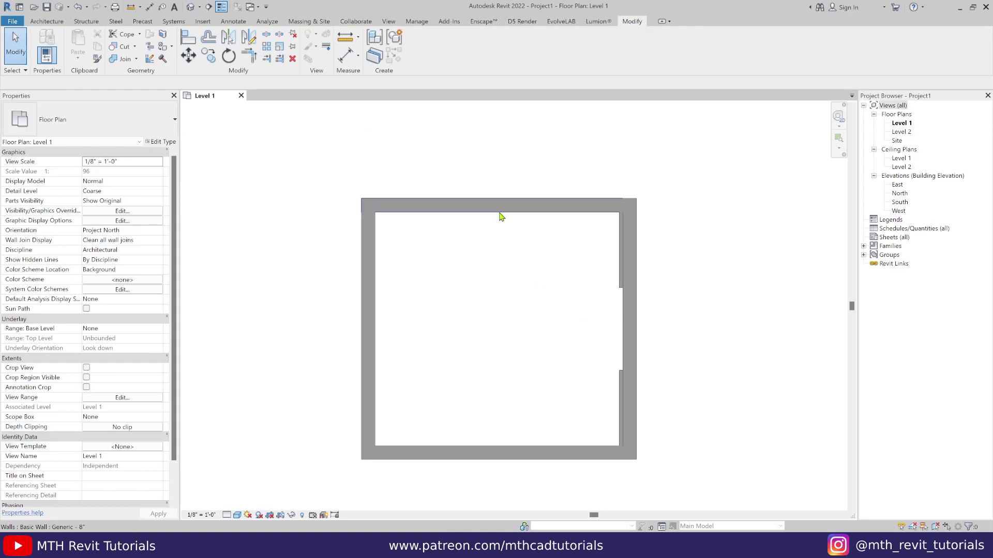
Draw a Generic - 8" stub wall from the north wall into the room and set its length to 2'
left_click(501, 216)
key("c")
key("s")
left_click(515, 213)
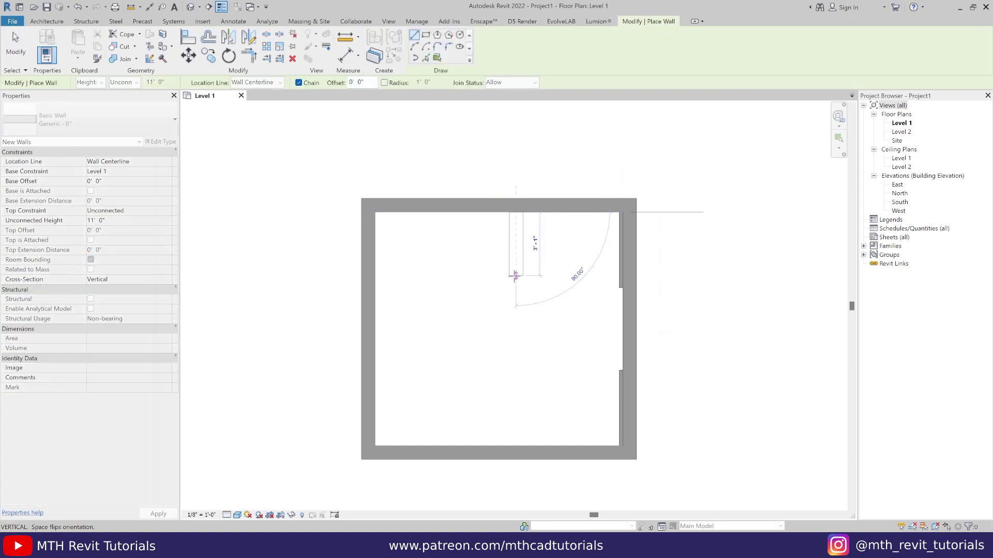
left_click(516, 287)
key("Escape")
key("Escape")
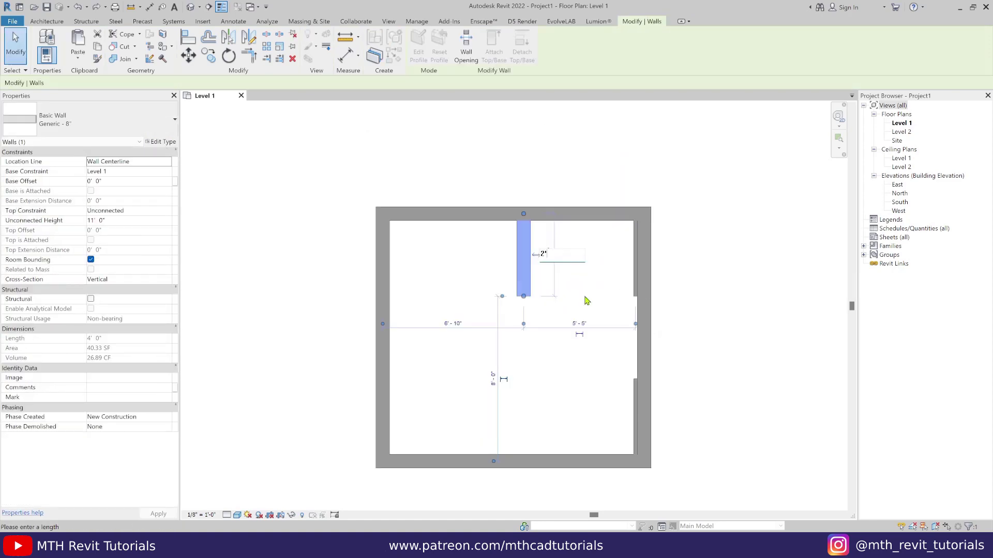
key("Return")
key("Escape")
Start a wall with the Storefront curtain wall type and duplicate that type as Slats
middle_click_drag(554, 304, 542, 323)
scroll(515, 263, "down", 1)
left_click(47, 22)
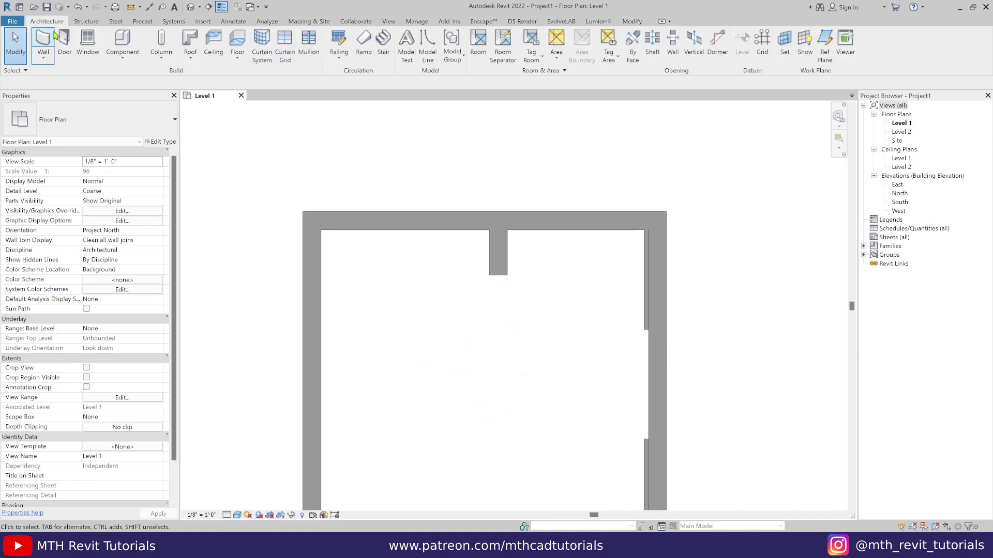
left_click(43, 40)
left_click(124, 134)
scroll(126, 359, "down", 5)
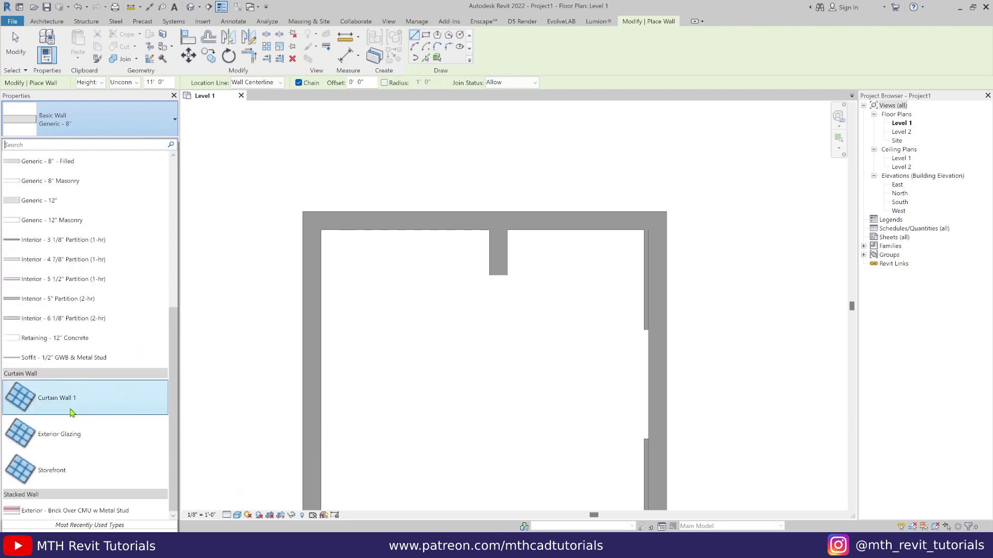
left_click(70, 472)
left_click(160, 142)
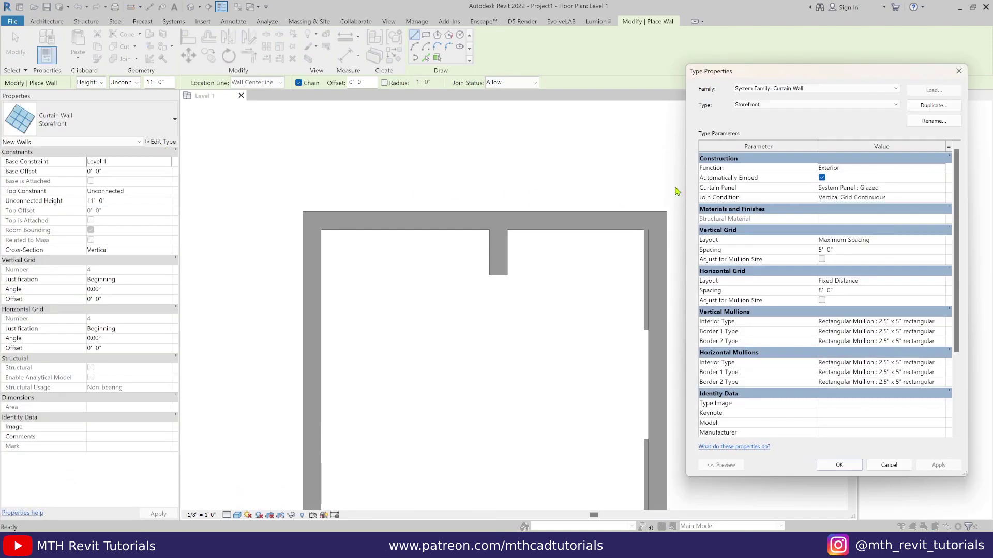
left_click(925, 107)
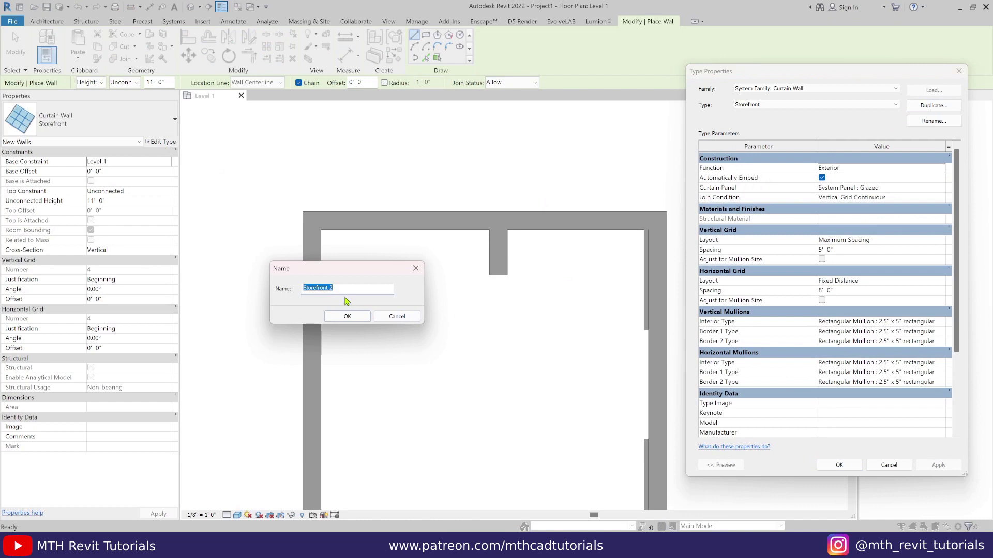
left_click(348, 317)
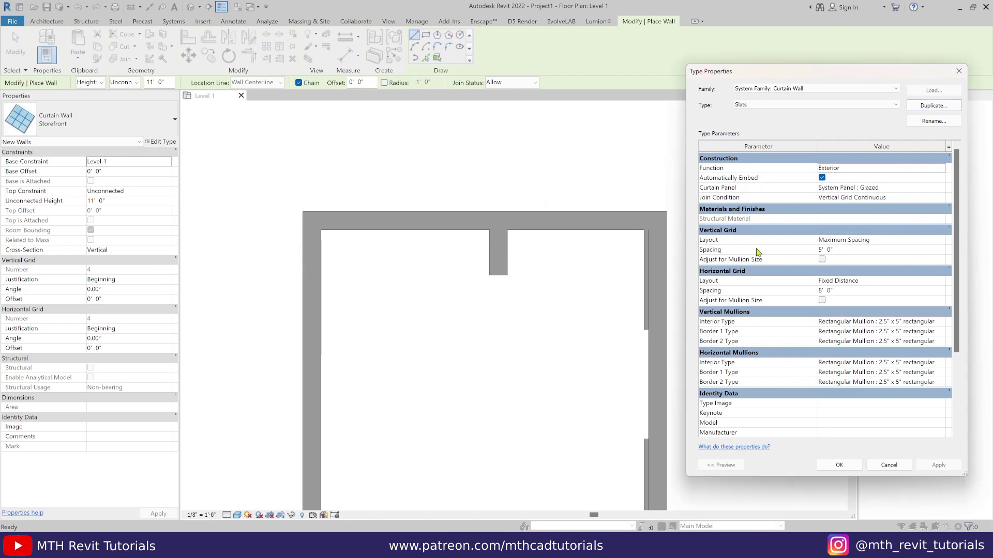
Set the Slats vertical grid to Fixed Distance with 1' 5" spacing and the horizontal grid layout to None
left_click(942, 241)
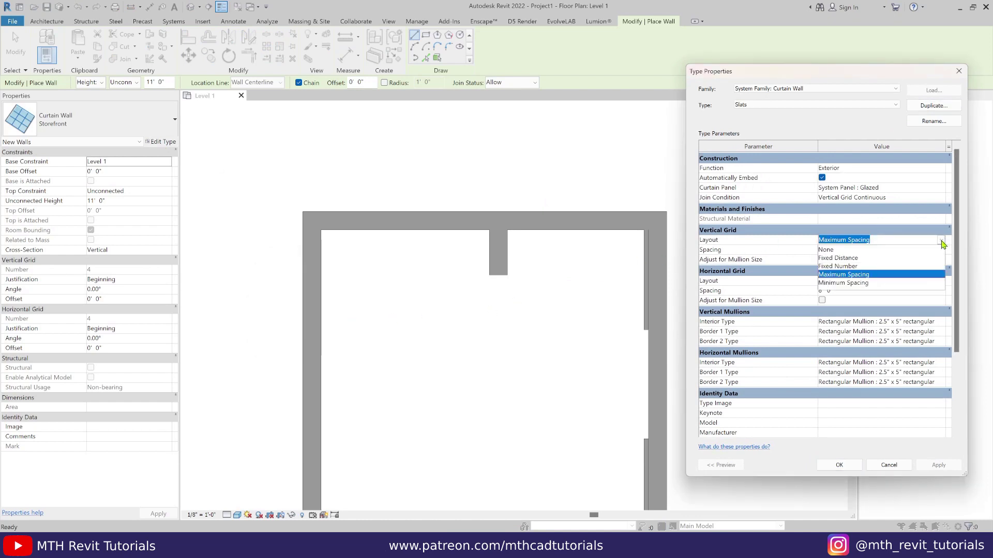
left_click(838, 258)
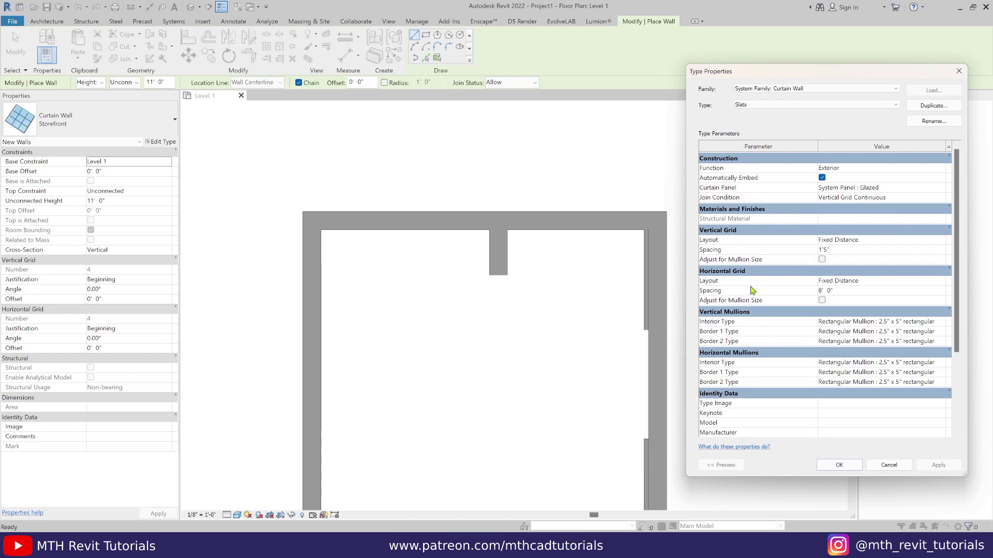
left_click(844, 280)
left_click(844, 291)
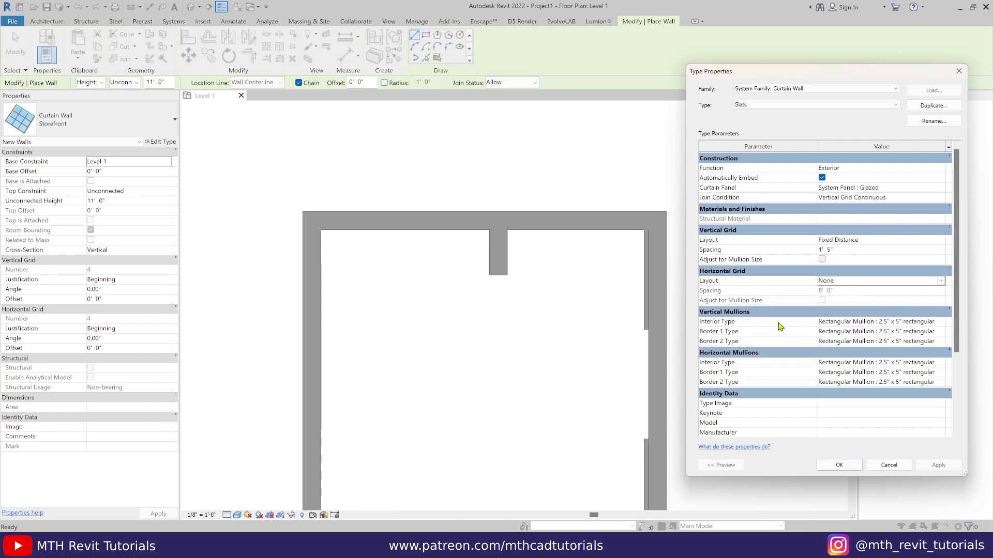
Set the interior, border 1 and border 2 vertical mullions to Rectangular Mullion : 1" Square
left_click(941, 323)
left_click(941, 332)
left_click(940, 333)
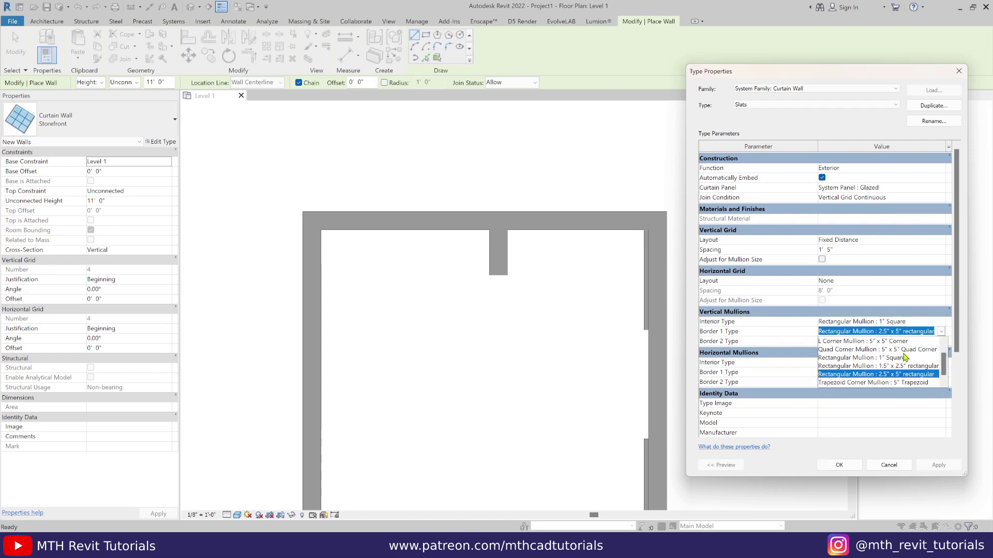
left_click(941, 343)
left_click(941, 342)
left_click(892, 377)
Set the interior, border 1 and border 2 horizontal mullions to None
left_click(940, 362)
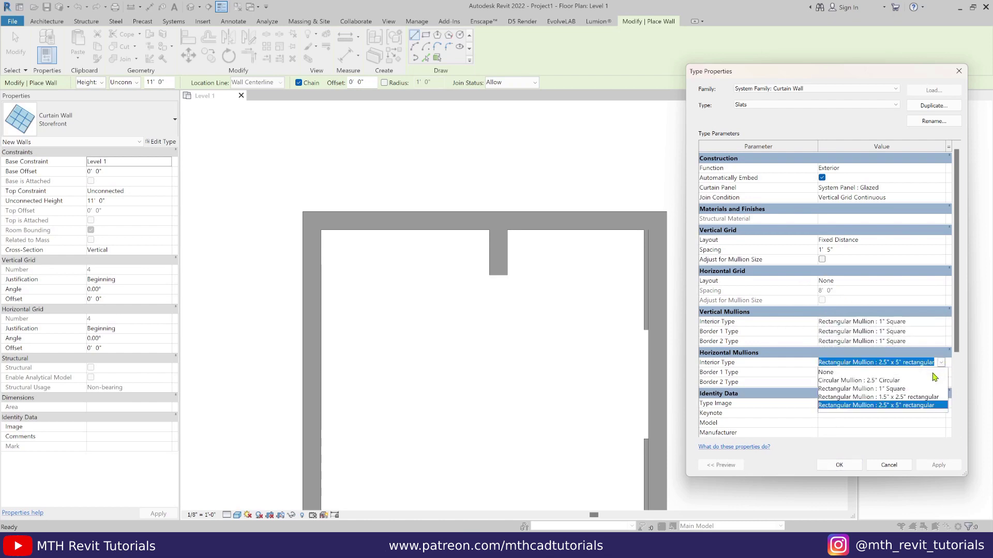
left_click(942, 373)
left_click(942, 374)
left_click(924, 384)
left_click(941, 373)
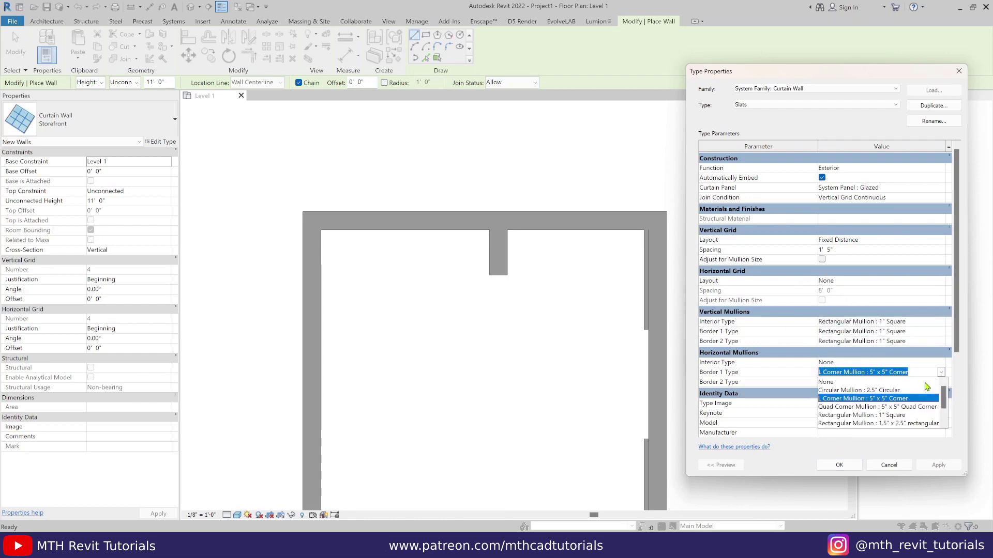
left_click(925, 383)
left_click(940, 382)
scroll(937, 409, "up", 1)
left_click(931, 392)
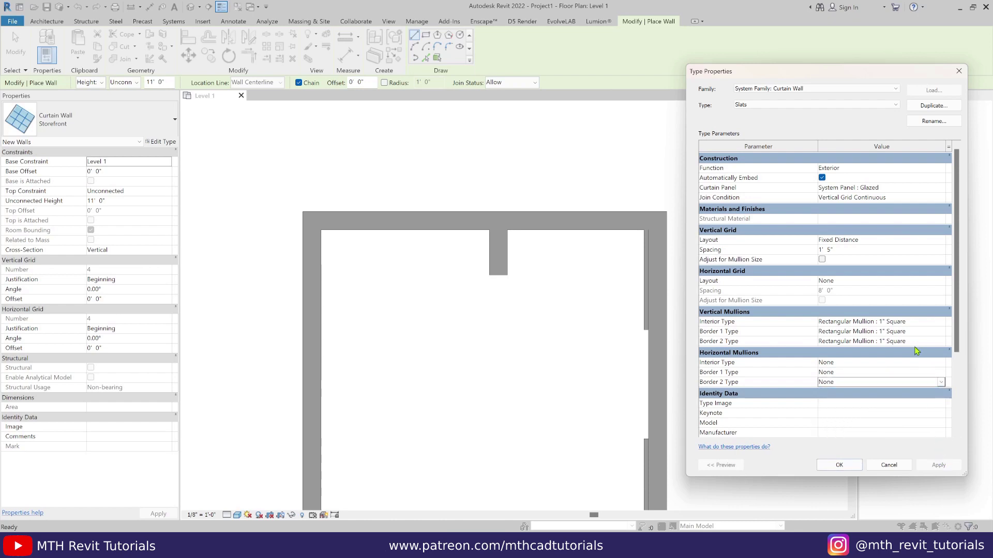
Set the Slats type's curtain panel to Empty System Panel : Empty
left_click(873, 189)
left_click(941, 188)
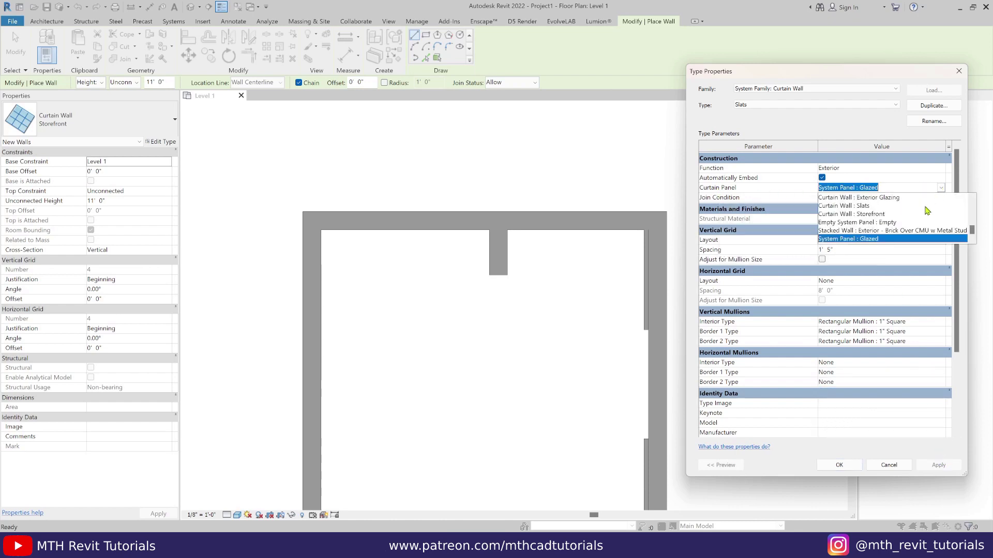
left_click(881, 222)
Set the Slats vertical grid spacing to 1.5" and draw a horizontal slats wall ending at the thin inner wall on the east side
left_click(855, 250)
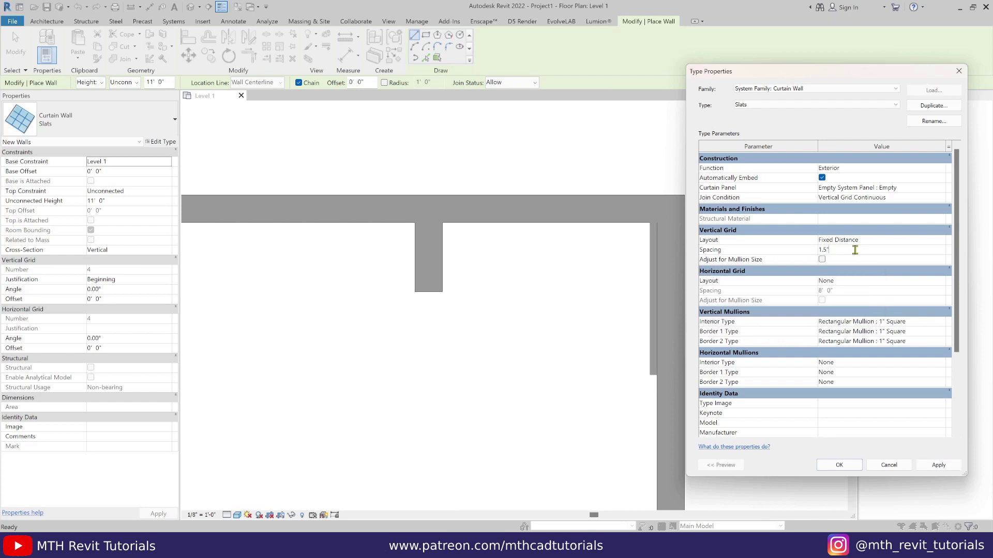
left_click(839, 464)
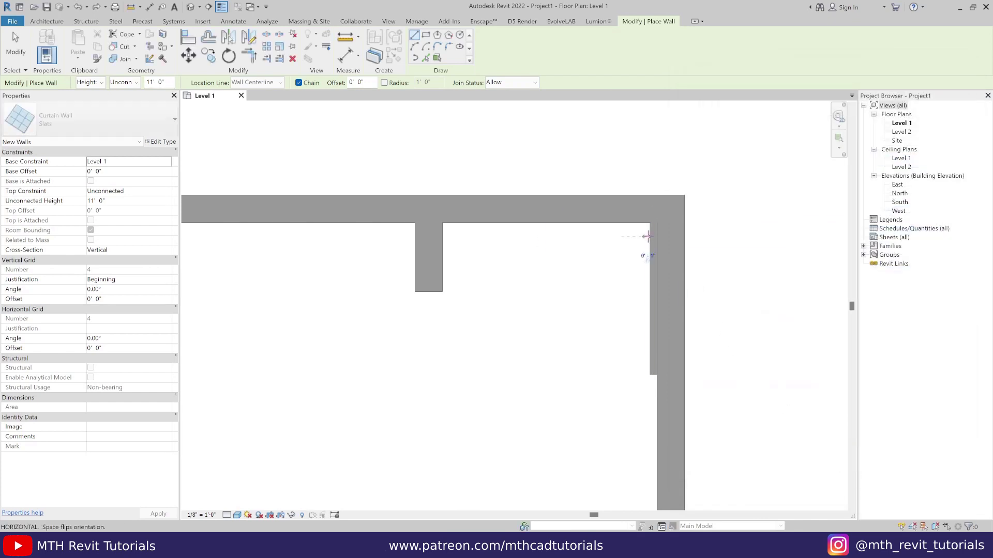
left_click(524, 237)
left_click(651, 236)
key("Escape")
key("Escape")
scroll(564, 233, "up", 2)
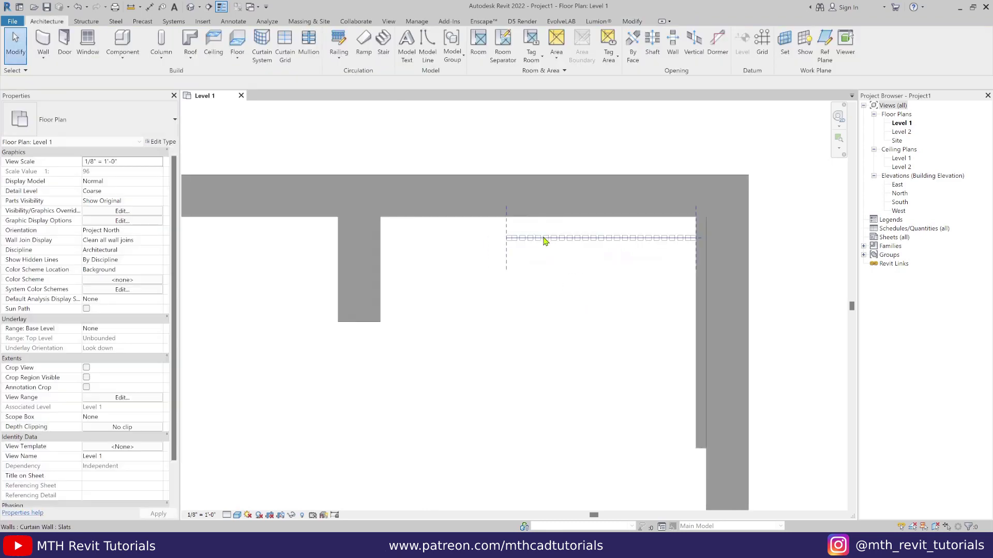
Move the slats wall up against the inner face of the north wall in the northeast corner
left_click(647, 238)
key("m")
key("v")
scroll(707, 230, "up", 2)
left_click(687, 239)
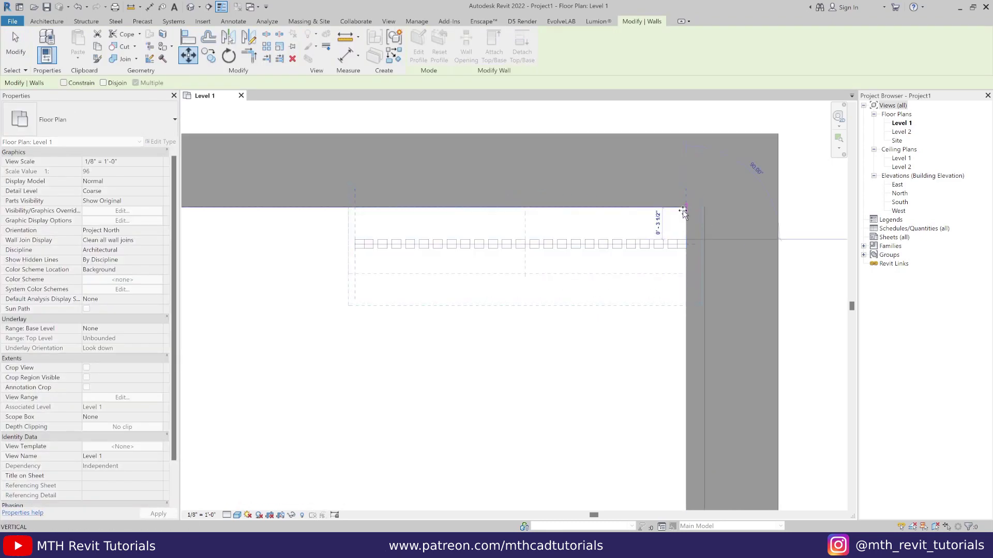
left_click(684, 209)
key("Escape")
scroll(603, 231, "down", 6)
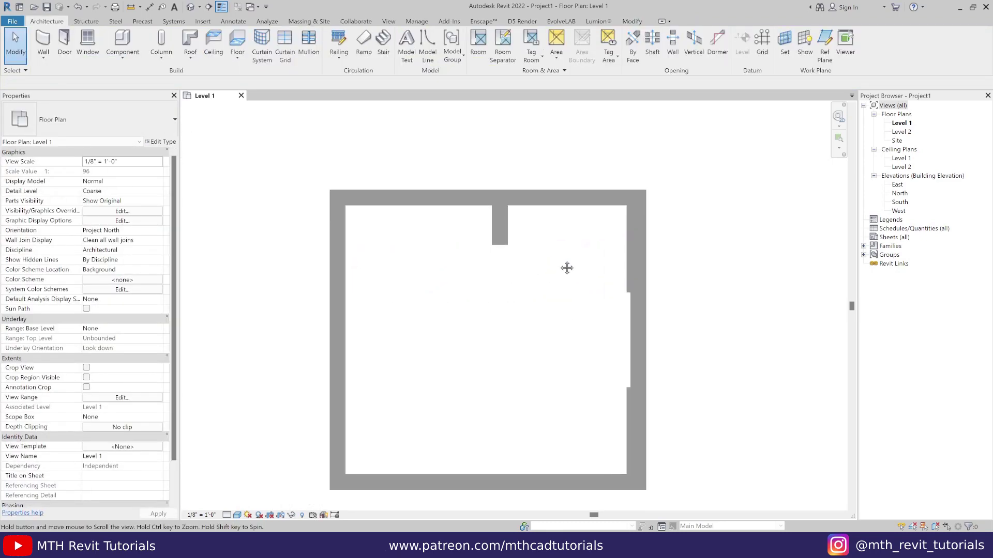
Open the default 3D view, set its visual style to Shaded and inspect the slats in the room
left_click(190, 7)
scroll(500, 297, "up", 3)
middle_click_drag(484, 326, 538, 354, "shift")
scroll(449, 253, "up", 3)
key("s")
key("d")
mouse_move(537, 395)
middle_mouse_down("shift")
mouse_move(597, 352)
mouse_move(692, 400)
mouse_move(492, 472)
mouse_move(601, 348)
middle_mouse_up("shift")
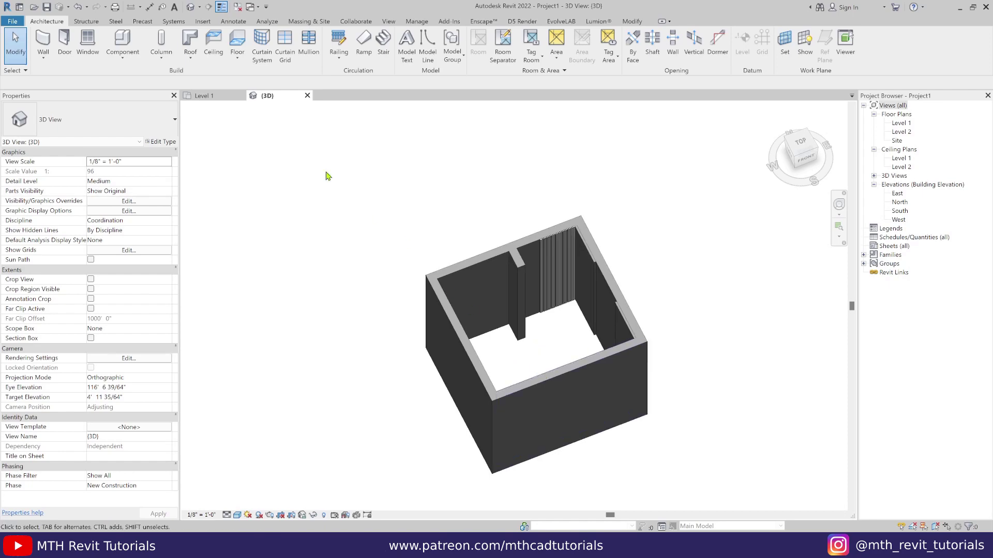
Start a Generic - 12" floor on Level 1 and sketch a rectangular boundary along the outer wall corners
left_click(222, 97)
left_click(240, 58)
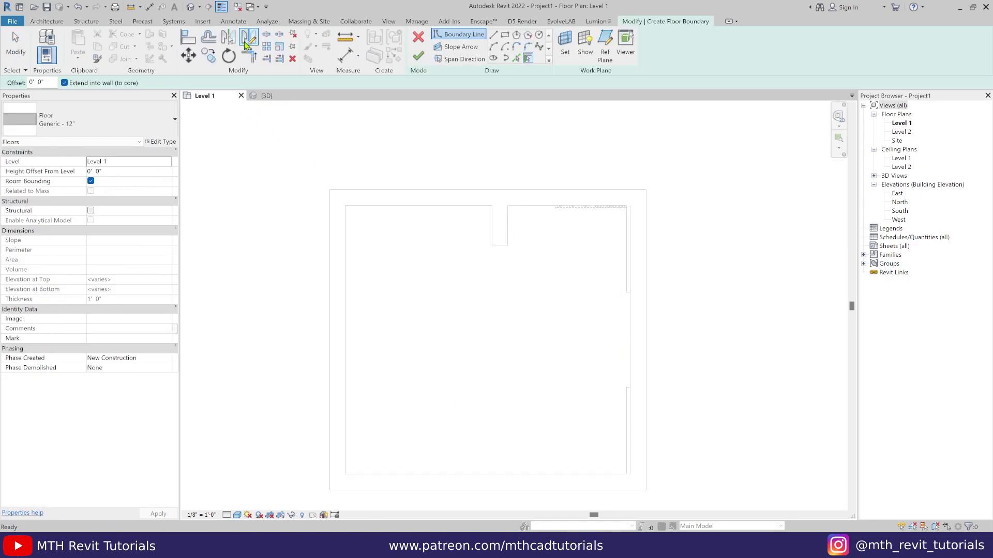
left_click(505, 35)
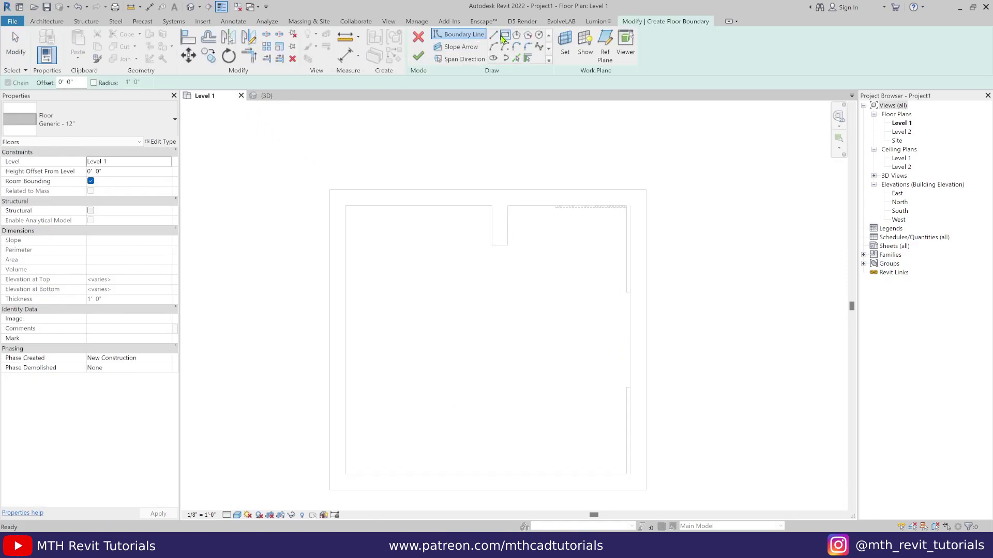
left_click(330, 190)
left_click(646, 490)
Sketch a rectangular floor opening from the room's northwest inner corner to the near lower corner of the stub partition
left_click(346, 205)
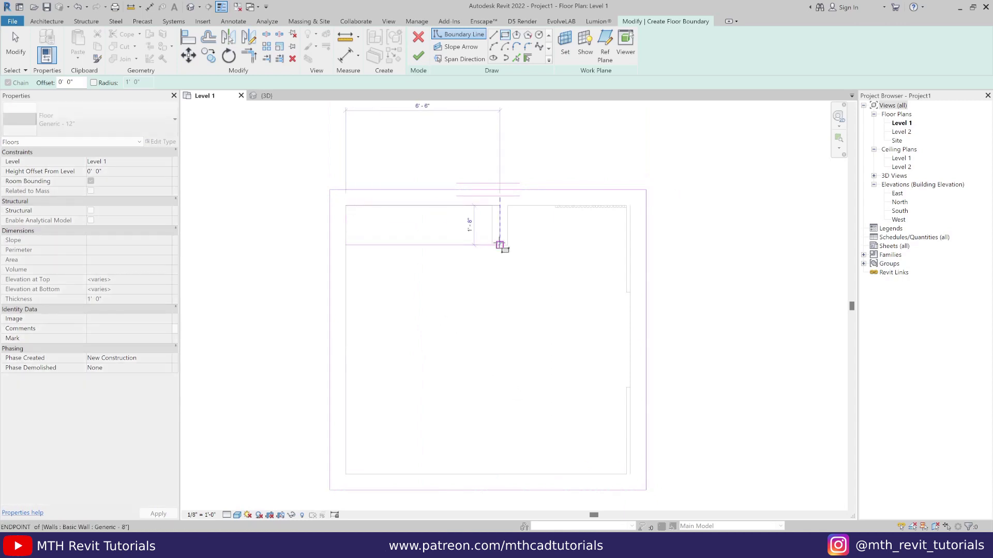
left_click(492, 245)
key("Escape")
key("Escape")
Set the opening's depth from the north wall to 4' 6" and finish the floor sketch
left_click(421, 246)
left_click_drag(421, 246, 455, 282)
left_click(507, 245)
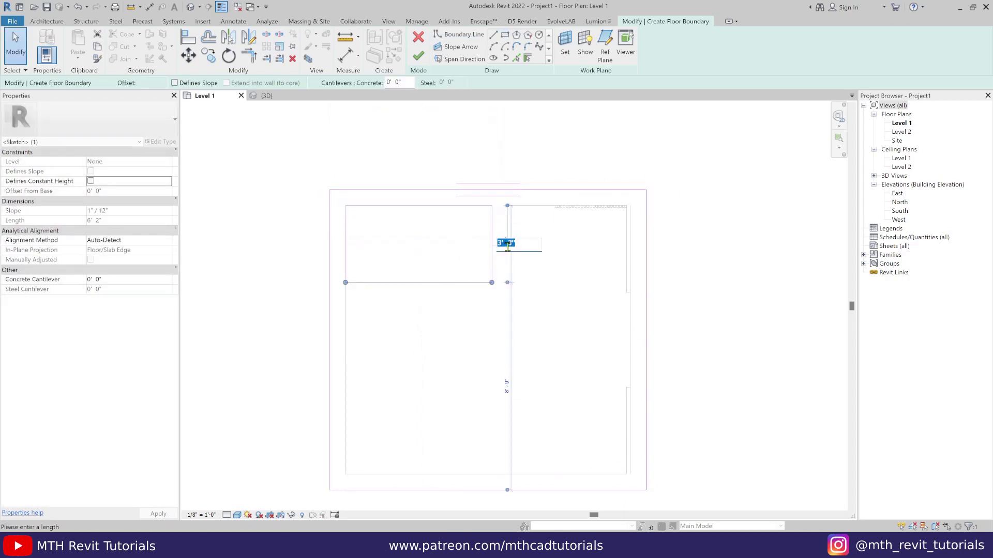
type("4'")
key("Return")
key("Escape")
middle_click_drag(532, 317, 507, 337)
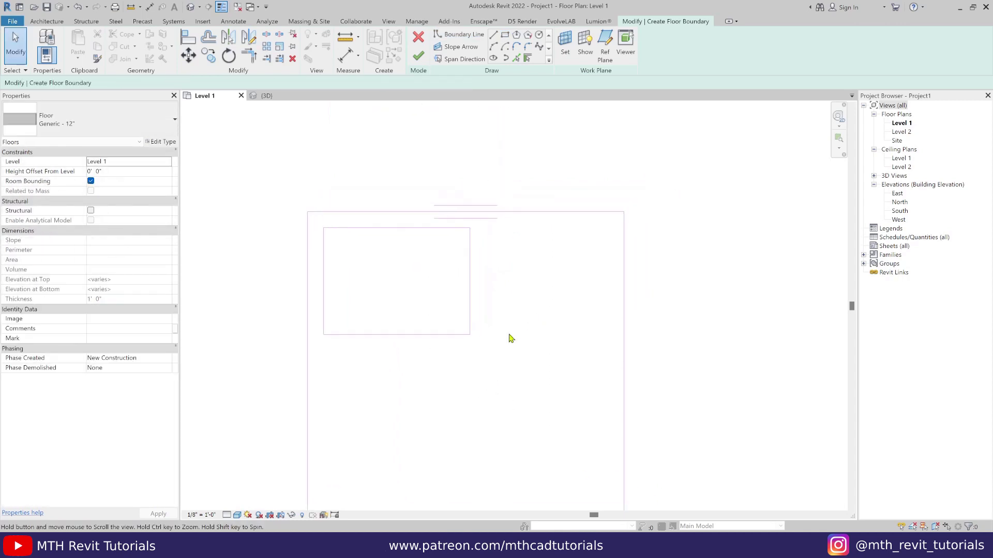
left_click(418, 57)
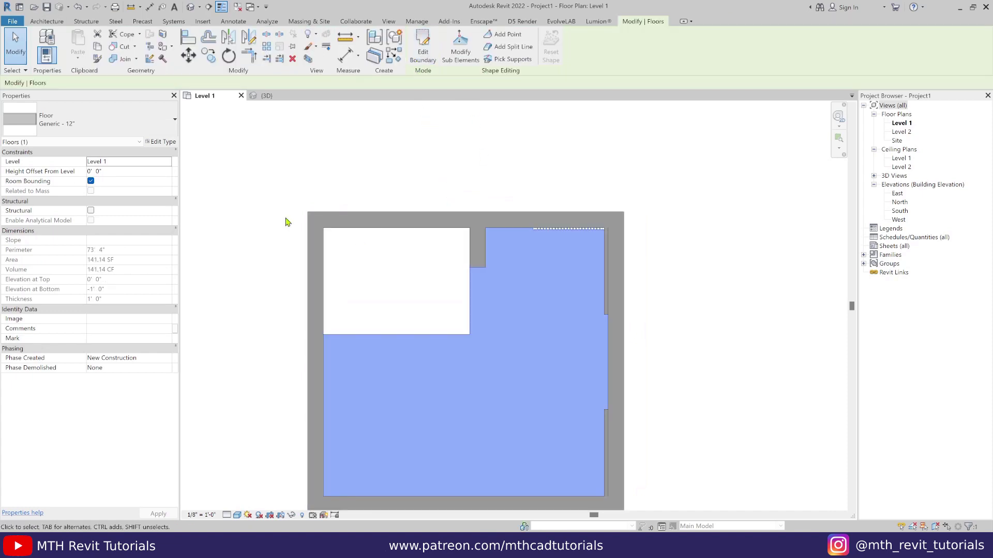
Create a second floor filling the rectangular opening, using a duplicate of Generic - 8" named 6" - Pebbles
left_click(423, 51)
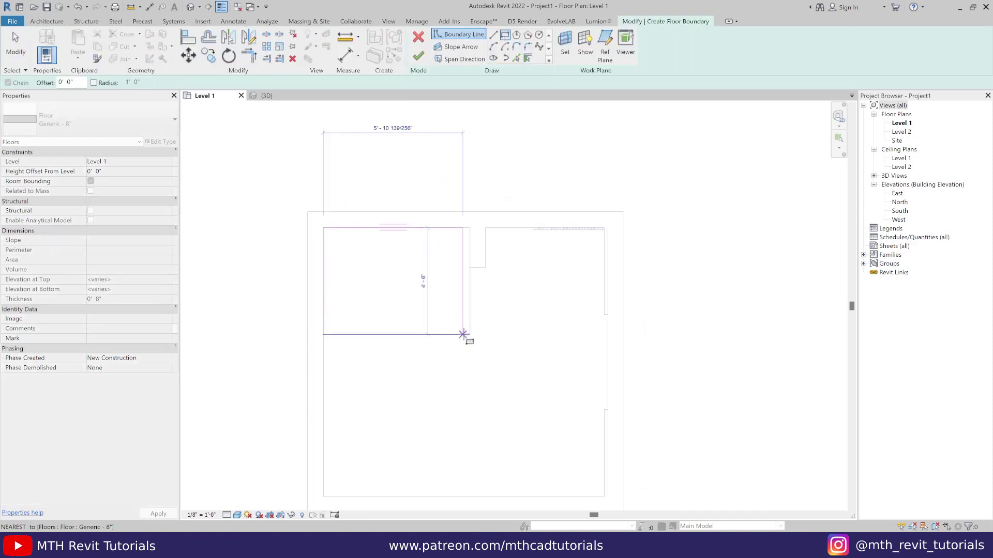
key("Escape")
left_click(160, 142)
left_click(933, 106)
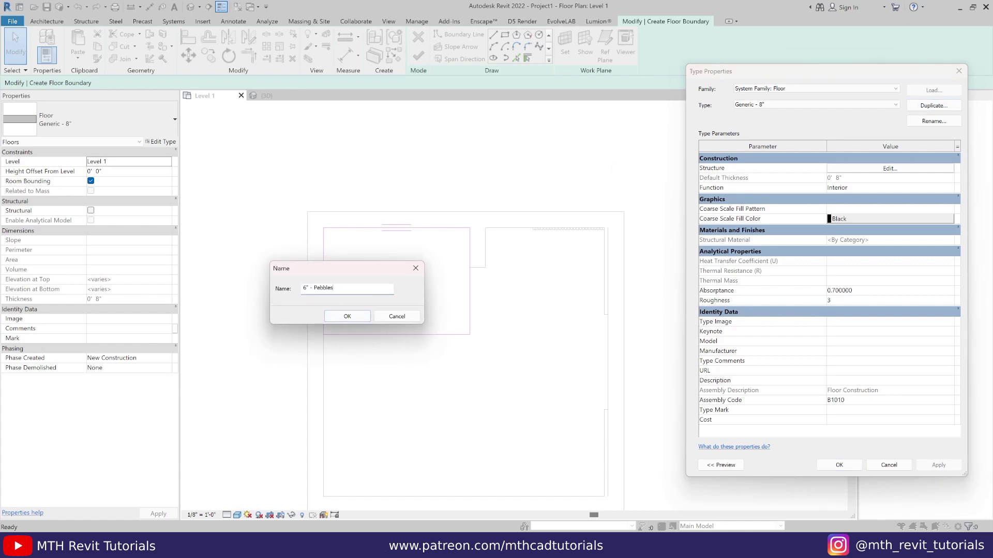
type("6\" - Pebbles")
left_click(347, 316)
left_click(839, 465)
left_click(419, 55)
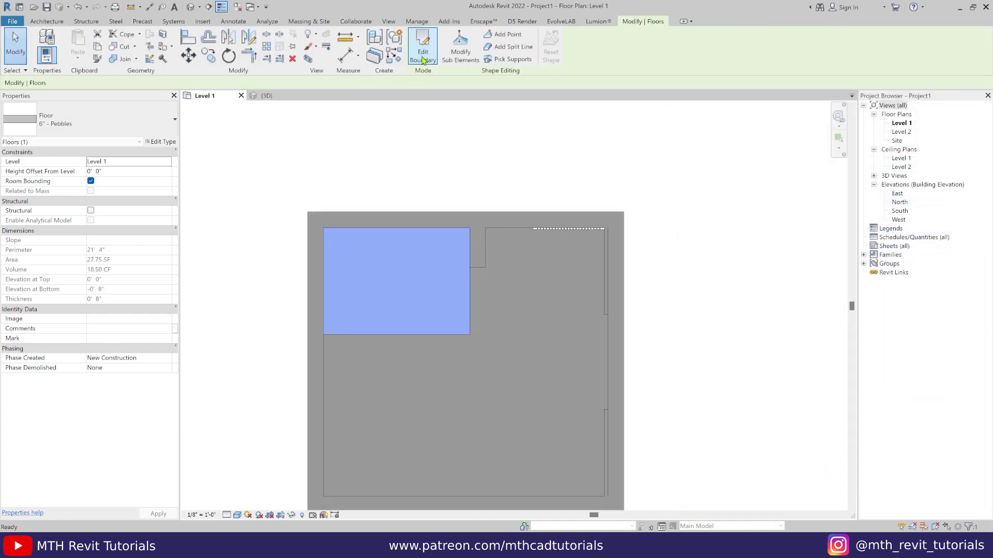
Set the pebbles floor's height offset from Level 1 to -0' 2" and check the recess in 3D
left_click(267, 95)
scroll(496, 359, "up", 5)
key("Escape")
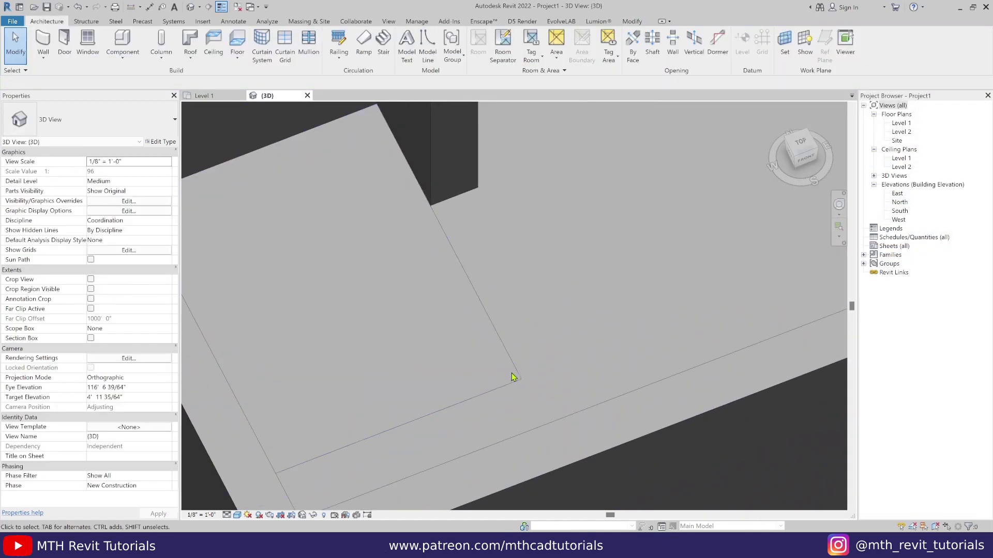
left_click(513, 367)
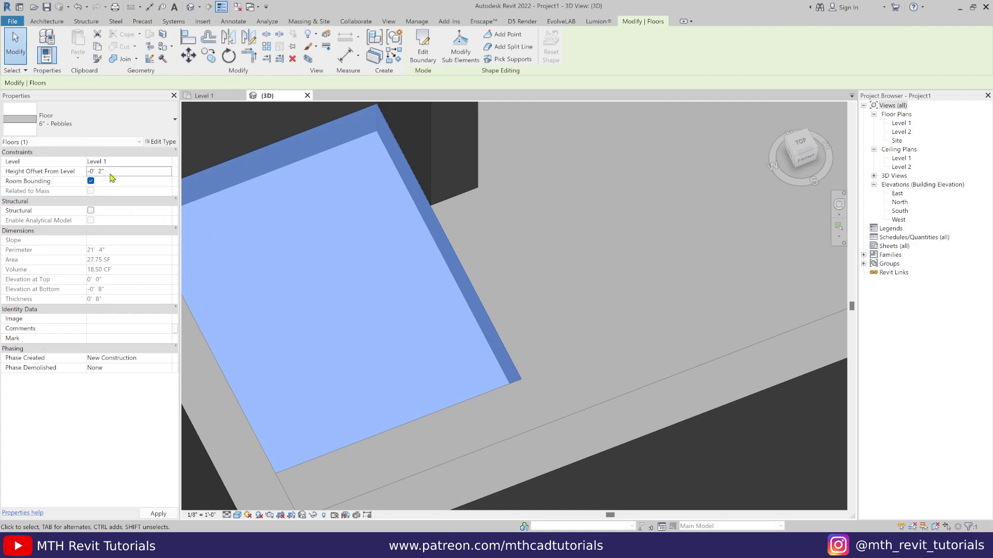
left_click(297, 256)
middle_click_drag(297, 256, 555, 352, "shift")
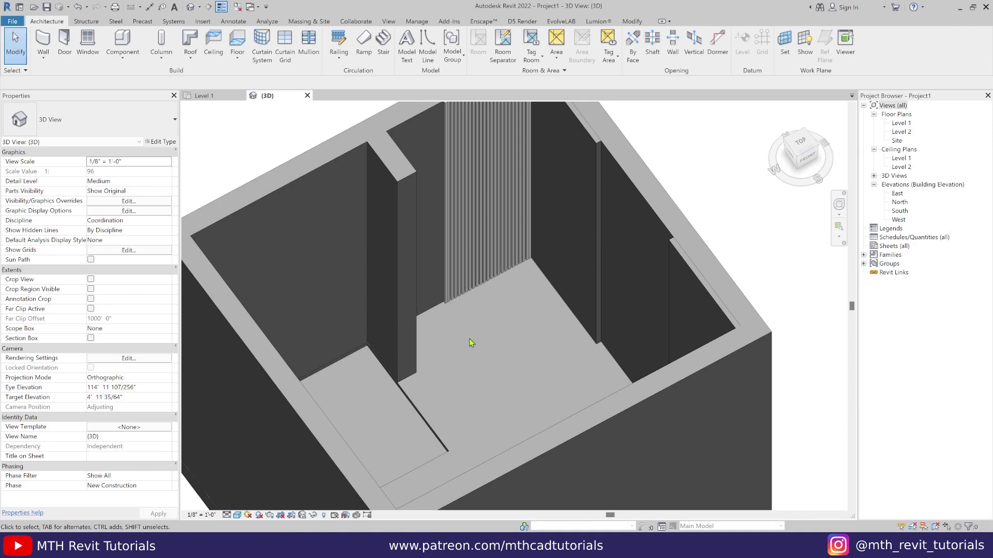
left_click(375, 356)
left_click(476, 355)
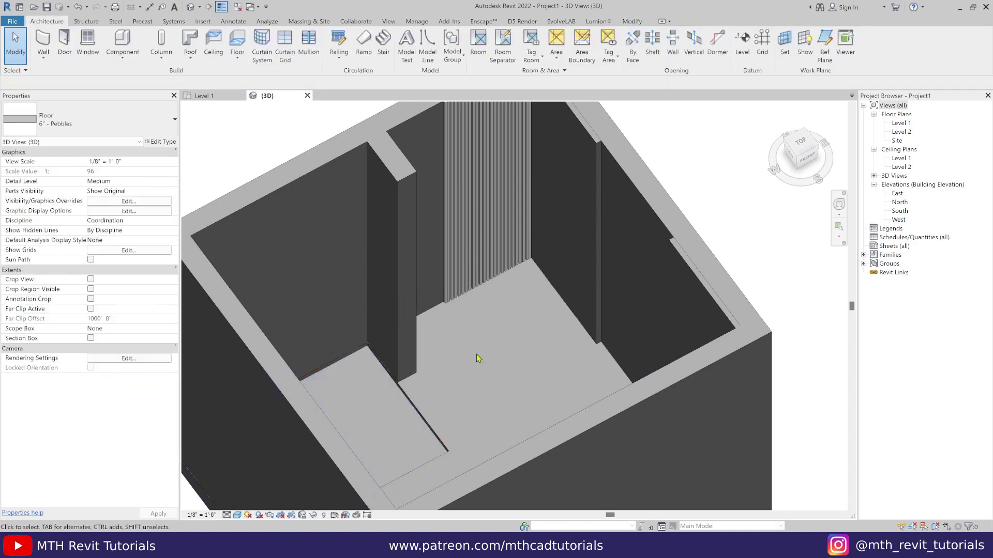
Return to the Level 1 floor plan and set its visual style to Hidden Line
left_click(216, 98)
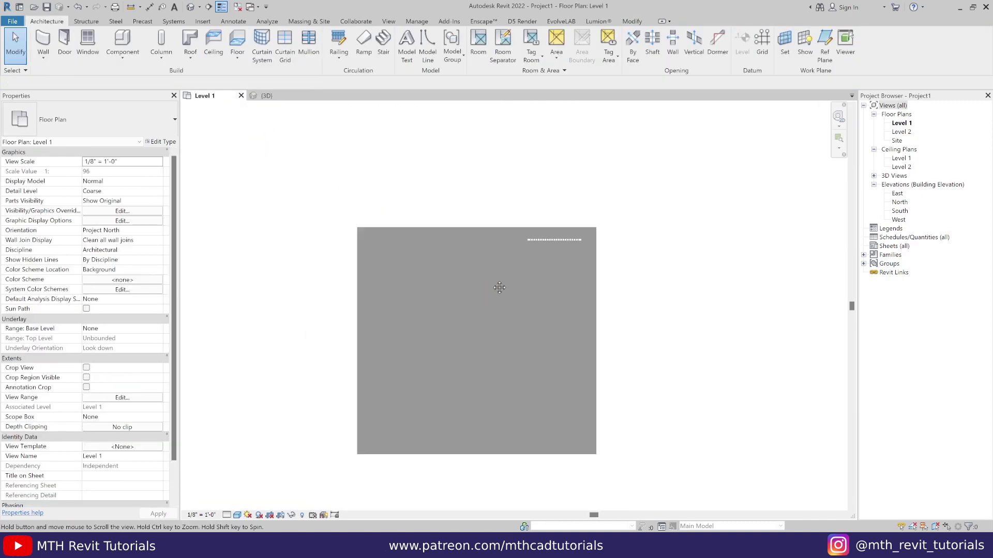
key("l")
mouse_move(497, 308)
middle_mouse_down()
mouse_move(529, 309)
mouse_move(499, 294)
middle_mouse_up()
scroll(518, 311, "up", 2)
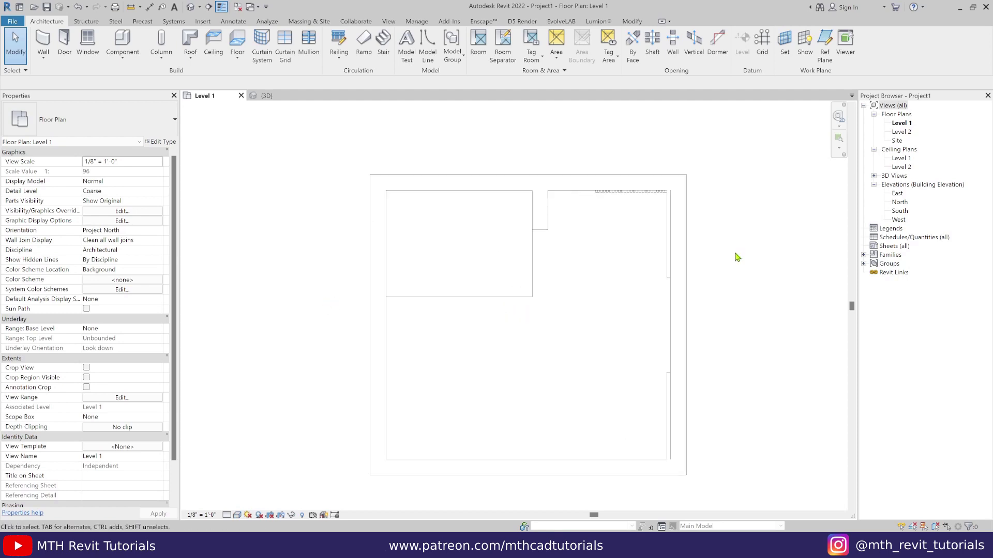
Start a ceiling in the Level 1 ceiling plan and duplicate the 2' x 4' ACT System type as 2"
double_click(901, 159)
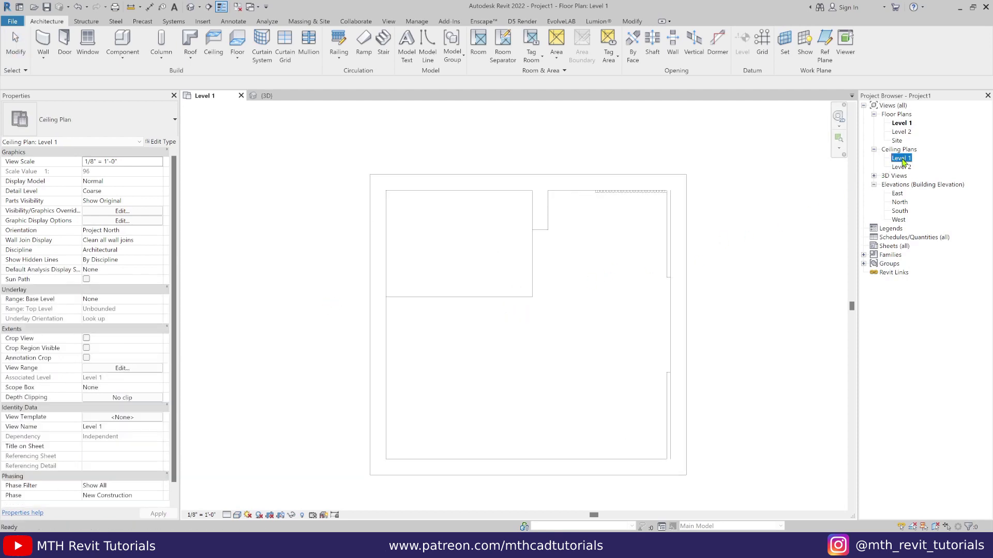
left_click(213, 44)
left_click(160, 142)
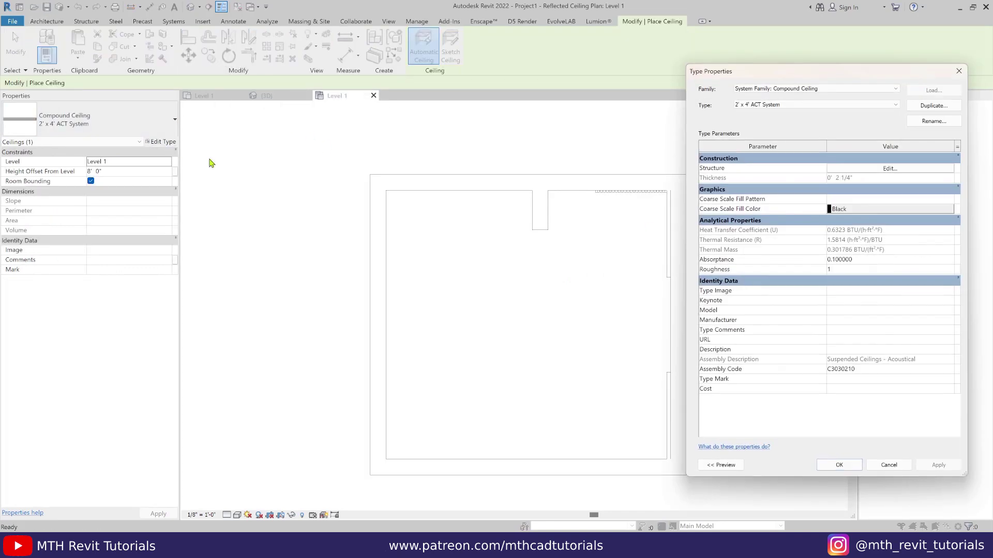
left_click(933, 106)
left_click(352, 317)
Edit the new ceiling type's layer structure to a total thickness of 2"
left_click(879, 169)
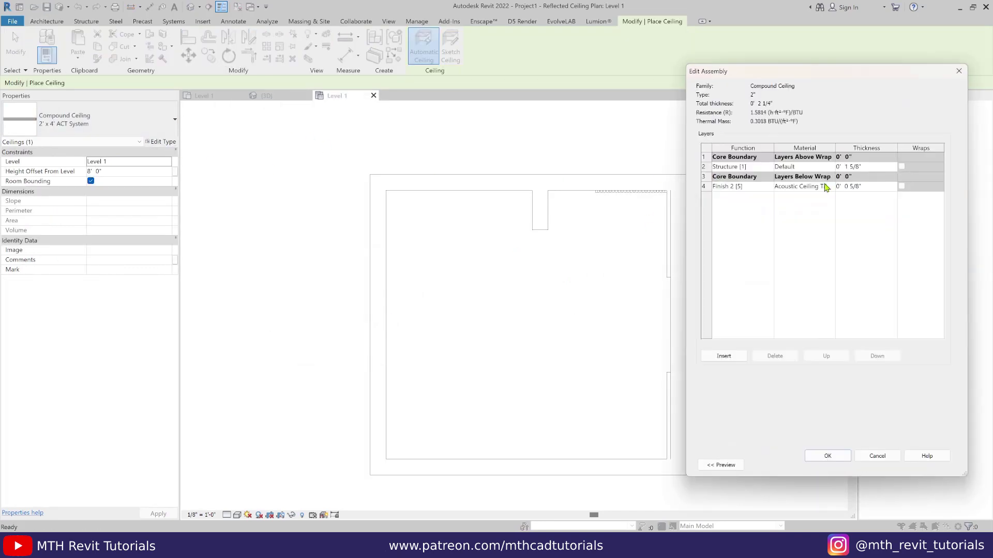
left_click(828, 177)
left_click(860, 167)
left_click(827, 456)
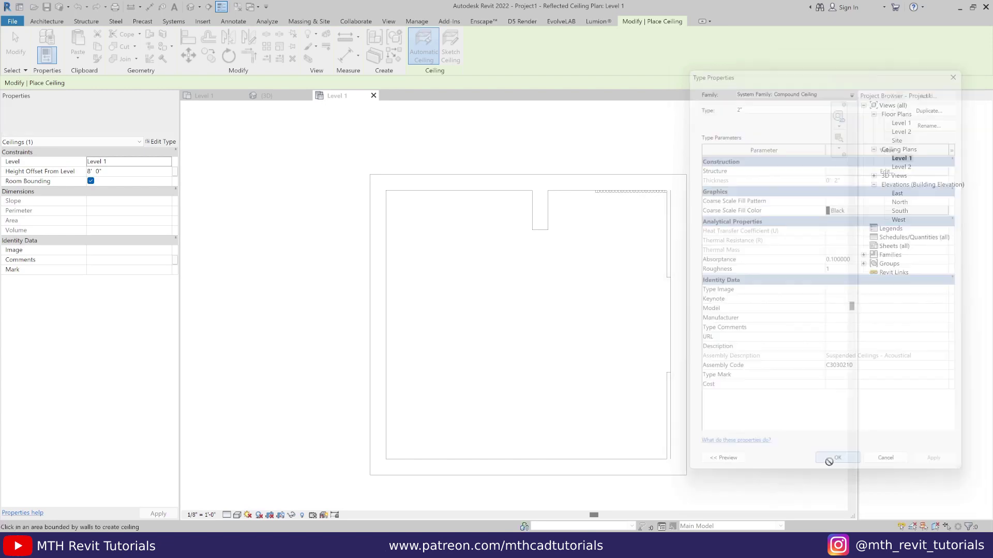
left_click(822, 458)
Sketch the ceiling boundary by picking the inner wall faces and the stub partition with a 1" offset
left_click(451, 52)
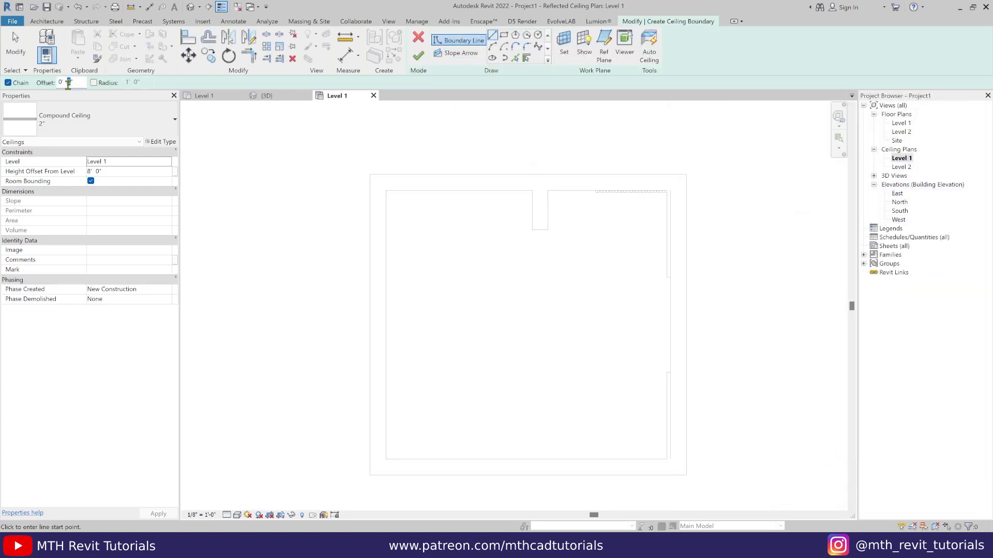
left_click(515, 58)
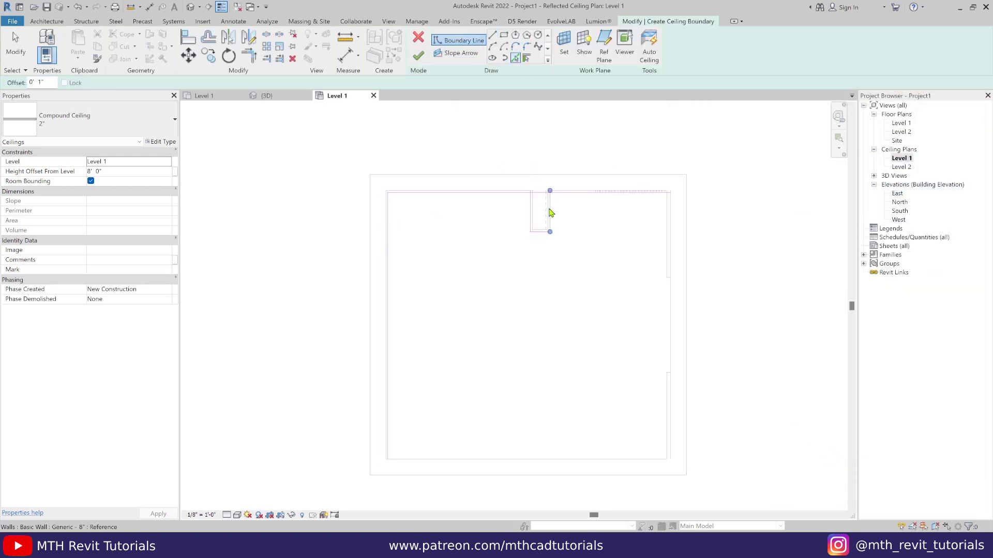
scroll(528, 226, "up", 2)
key("Escape")
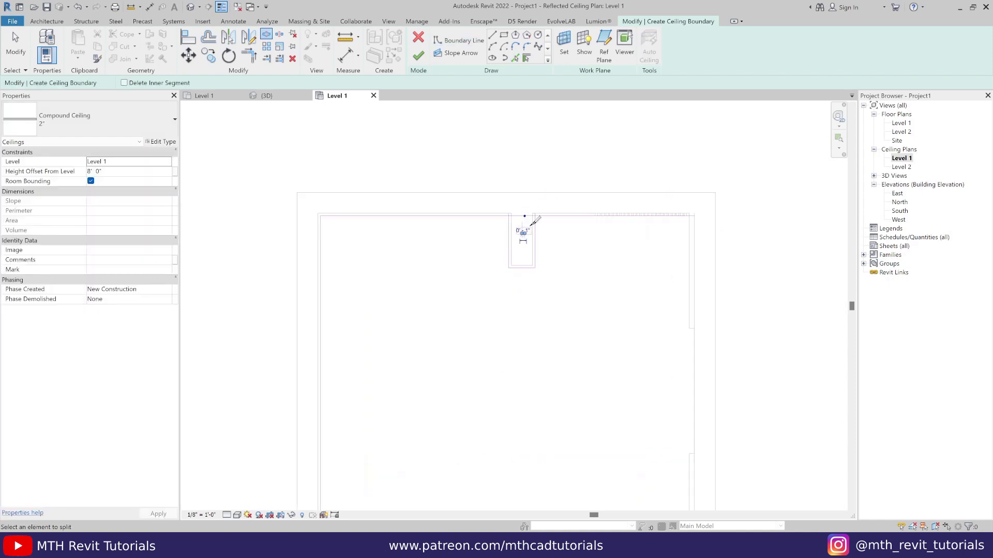
Split the north ceiling boundary line at the stub partition and trim it to the lines around the stub
key("t")
key("r")
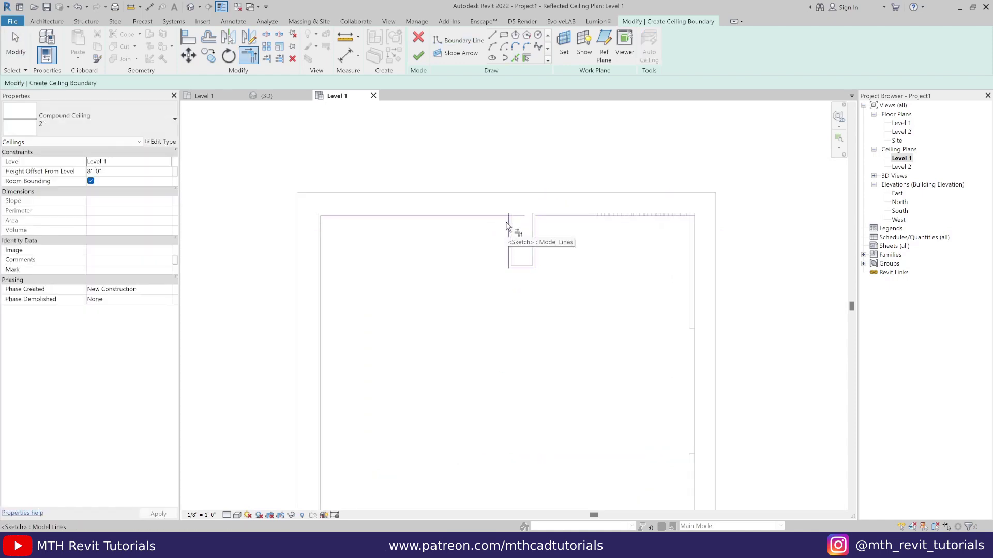
left_click(508, 227)
left_click(502, 216)
scroll(433, 214, "down", 1)
Close the ceiling boundary with a straight line along the east wall from the north corner to the south corner and finish the ceiling
left_click(493, 35)
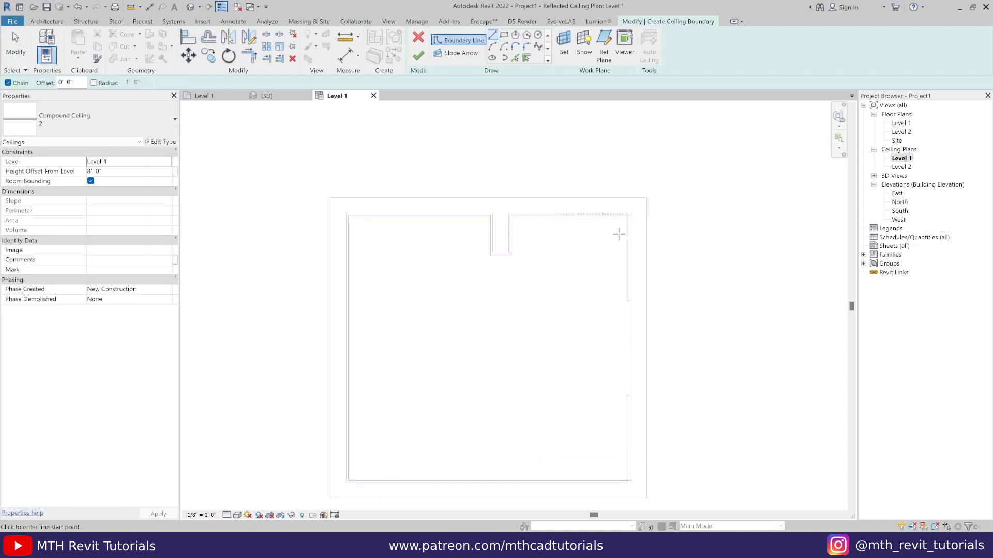
scroll(627, 217, "up", 3)
left_click(636, 209)
scroll(643, 241, "down", 4)
scroll(640, 442, "up", 3)
left_click(640, 410)
key("Escape")
key("Escape")
scroll(666, 421, "down", 3)
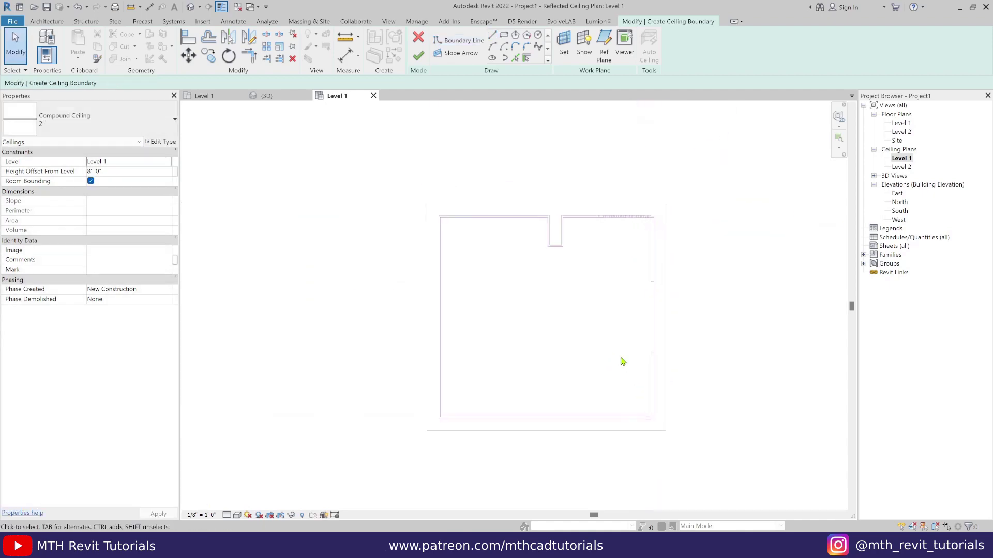
left_click(418, 55)
Hide the new ceiling element in the 3D view
left_click(190, 6)
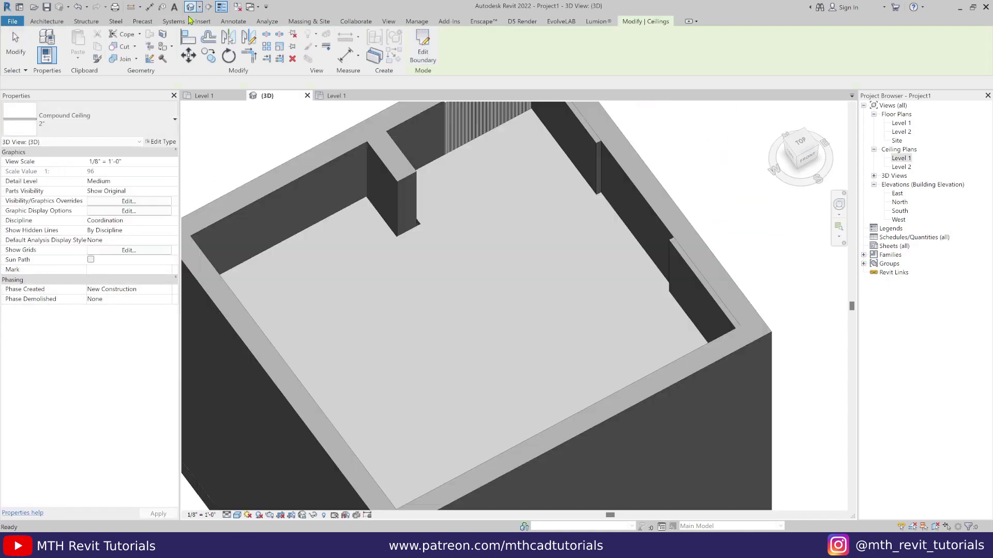
scroll(536, 302, "down", 2)
mouse_move(537, 304)
middle_mouse_down("shift")
mouse_move(499, 288)
mouse_move(478, 253)
mouse_move(720, 333)
mouse_move(567, 438)
mouse_move(618, 450)
mouse_move(528, 311)
middle_mouse_up("shift")
left_click(484, 266)
right_click(523, 267)
mouse_move(556, 314)
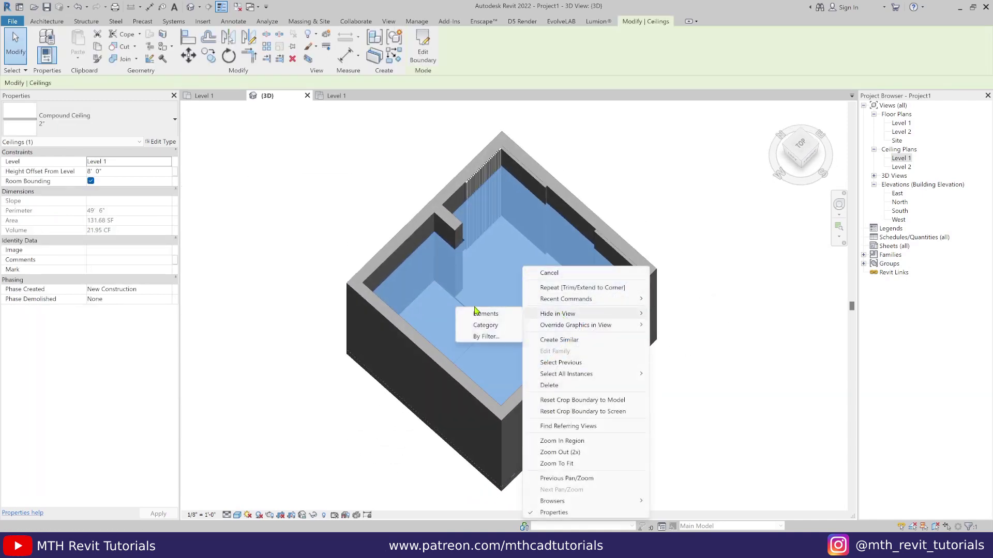
left_click(512, 314)
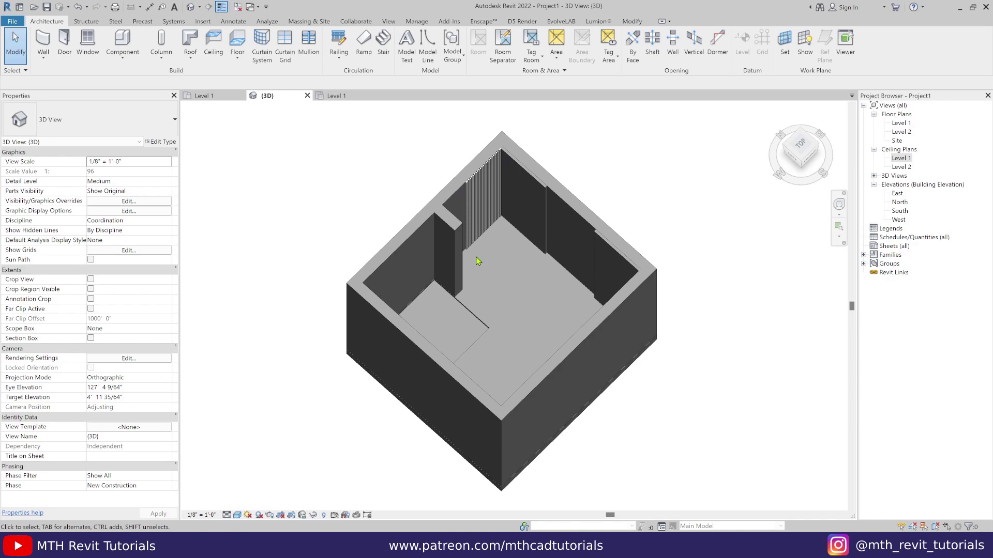
Open the Level 1 floor plan and start the Blocks family library with the saved profile
left_click(229, 99)
left_click(449, 22)
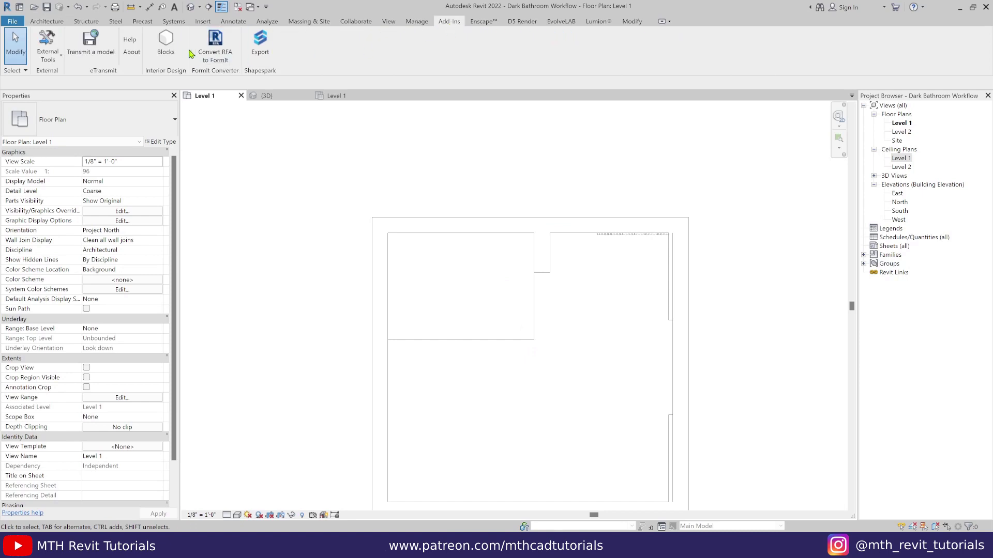
left_click(164, 49)
left_click_drag(854, 284, 837, 284)
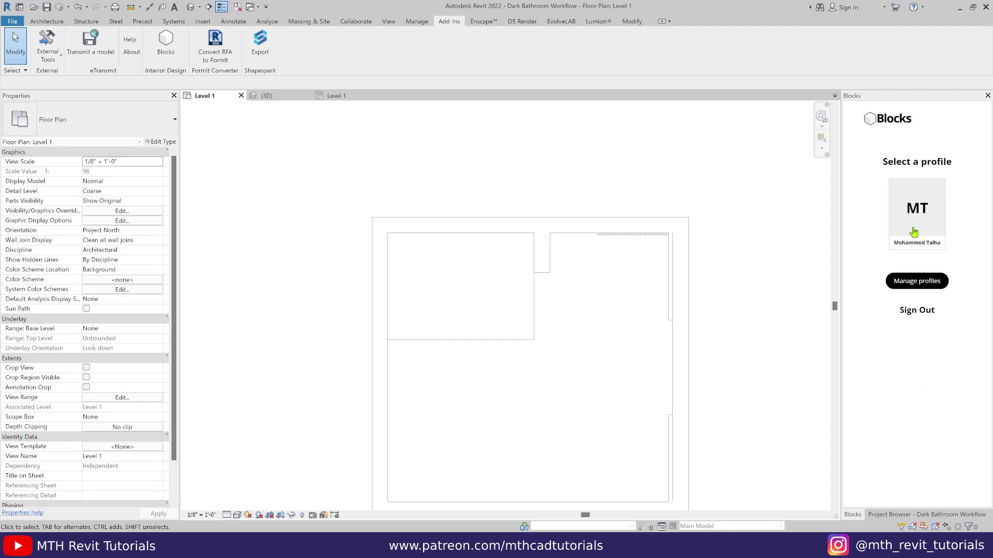
left_click(913, 232)
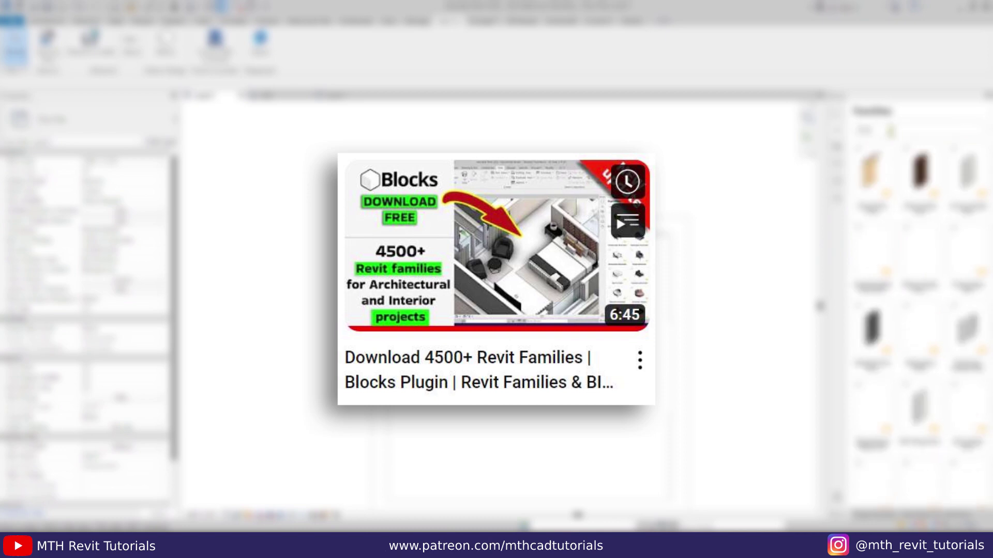
Place a Bari Hinge Door in the south wall near the room's southeast corner
left_click(905, 407)
middle_click_drag(627, 414, 676, 283)
left_click(675, 388)
scroll(663, 381, "down", 2)
Search the families for "window" and place a Gas Strut Window in the north wall beside the recessed floor area
left_click_drag(873, 130, 846, 133)
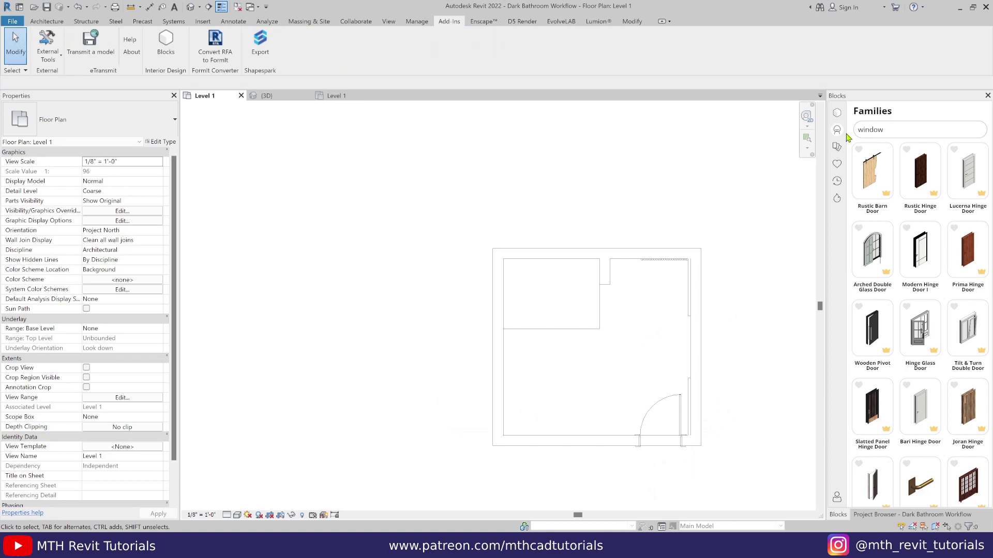
scroll(921, 311, "down", 5)
left_click(872, 462)
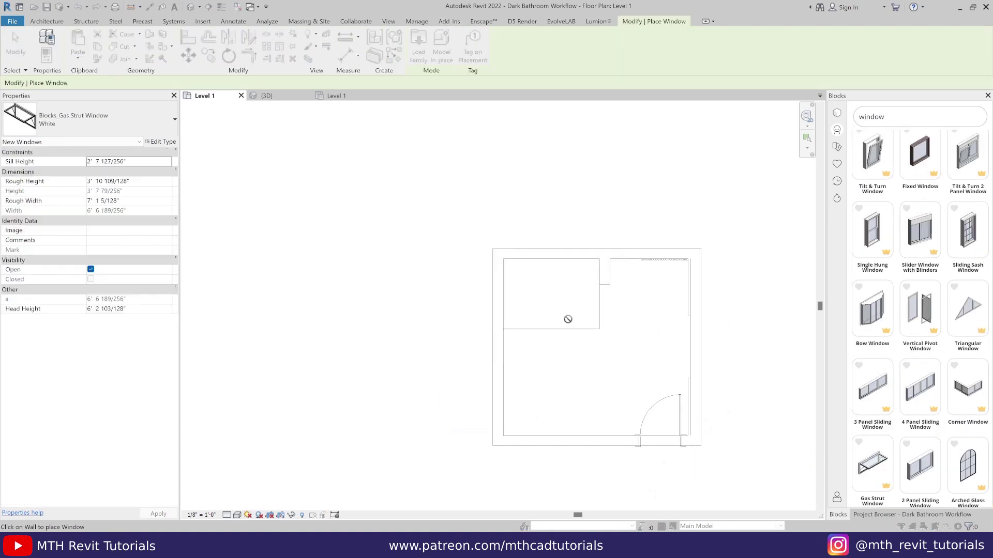
left_click(551, 261)
right_click(642, 200)
left_click(672, 209)
Try to set the gas strut window's rough height to 2' from the floor plan
left_click(588, 307)
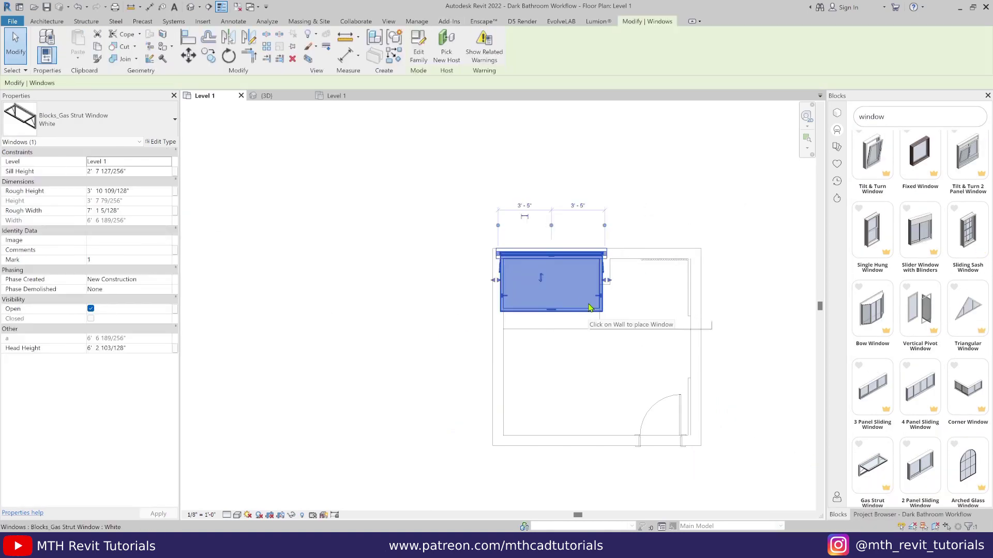
left_click(150, 191)
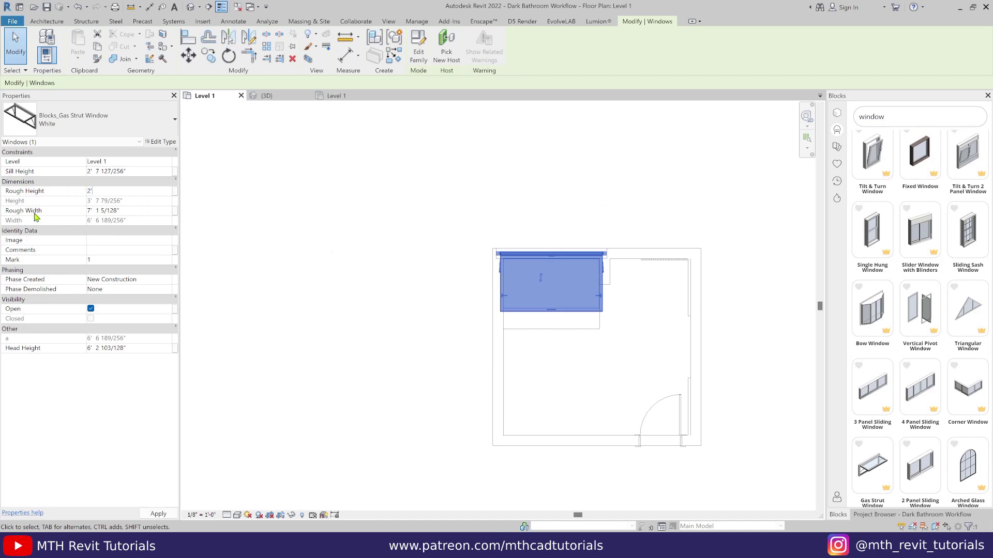
type("2'")
left_click(649, 289)
Flip the gas strut window in the 3D view so that it opens toward the outside
left_click(293, 99)
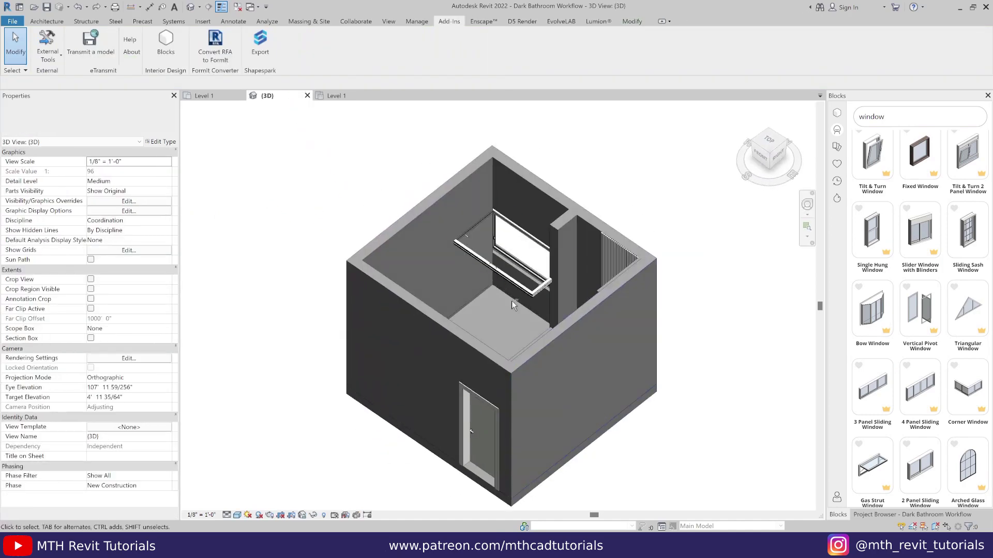
left_click(517, 234)
right_click(519, 234)
left_click(545, 307)
middle_click_drag(595, 331, 483, 175, "shift")
scroll(623, 339, "up", 3)
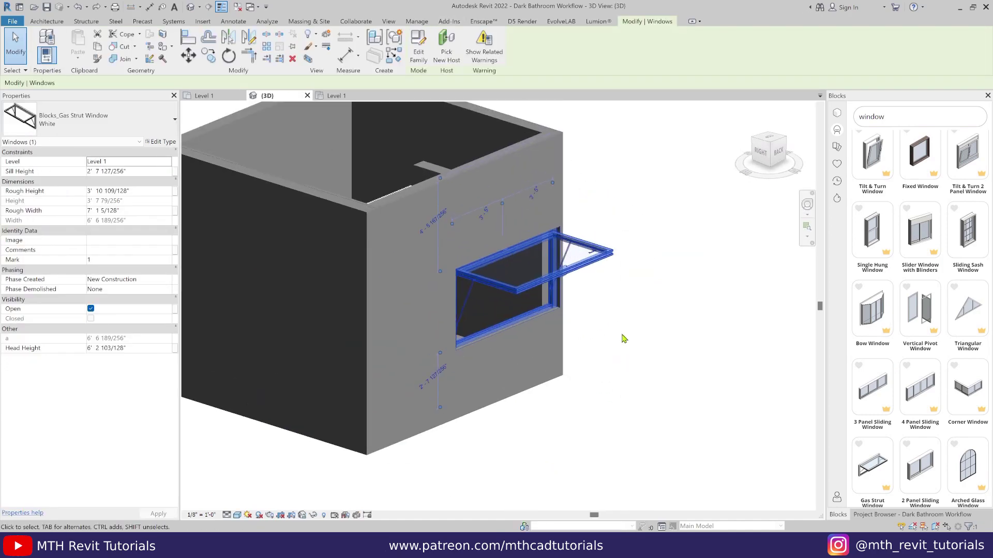
Set the window's rough height to 2' and its rough width to 4'
middle_click_drag(623, 339, 671, 411)
left_click(142, 190)
type("2")
key("Return")
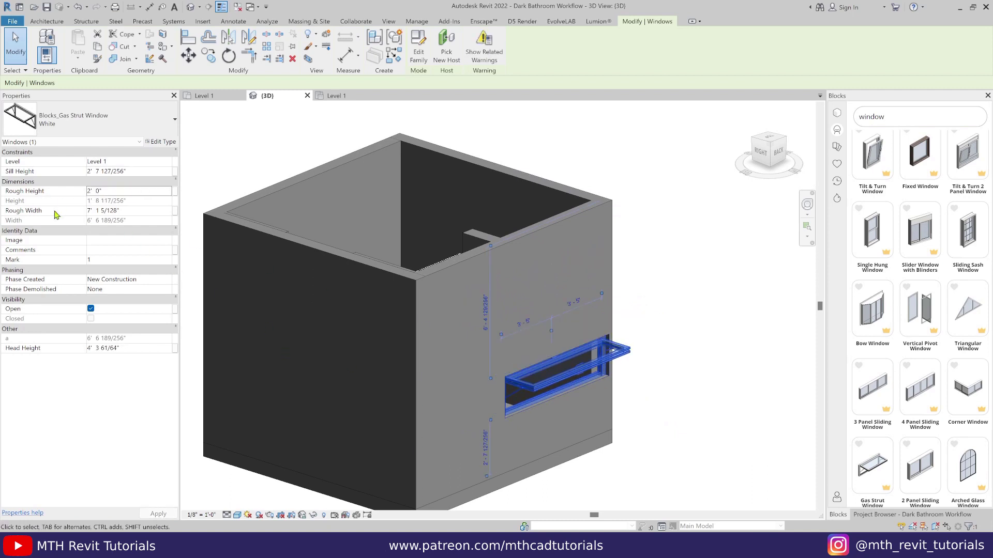
type("3'")
key("Return")
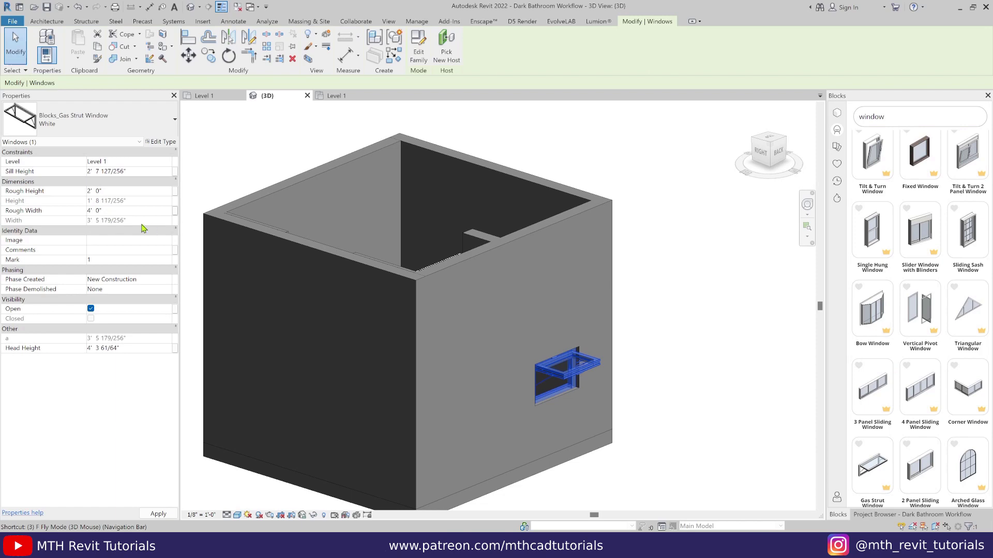
Raise the window to a sill height of 5'6" and check it in the 3D view
left_click(133, 172)
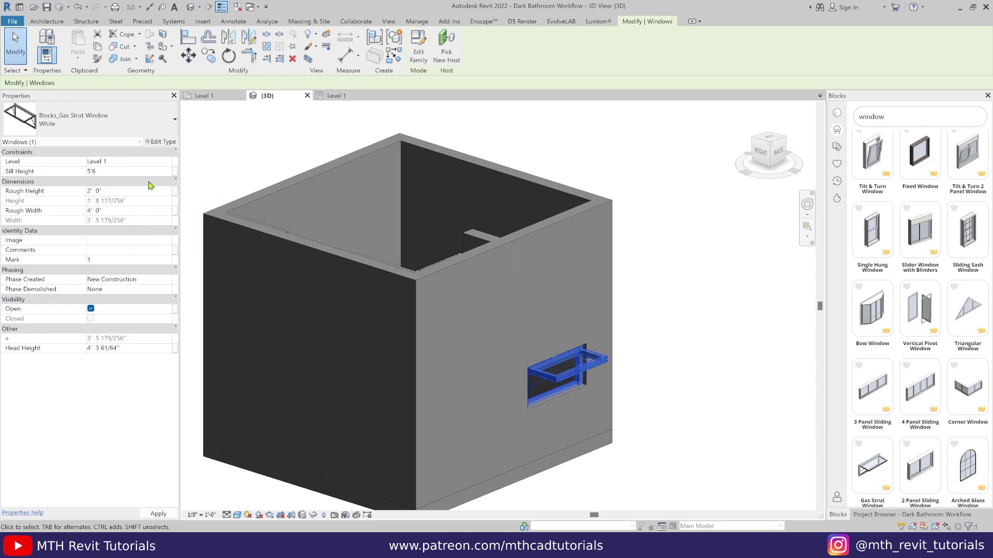
key("Return")
scroll(594, 362, "down", 2)
middle_click_drag(594, 362, 672, 421, "shift")
key("Escape")
scroll(622, 372, "up", 2)
scroll(672, 421, "up", 2)
Search the families for "shower" and place a Single Glass Door at the end of the stub partition in the Level 1 plan
left_click(204, 96)
middle_click_drag(659, 325, 590, 333)
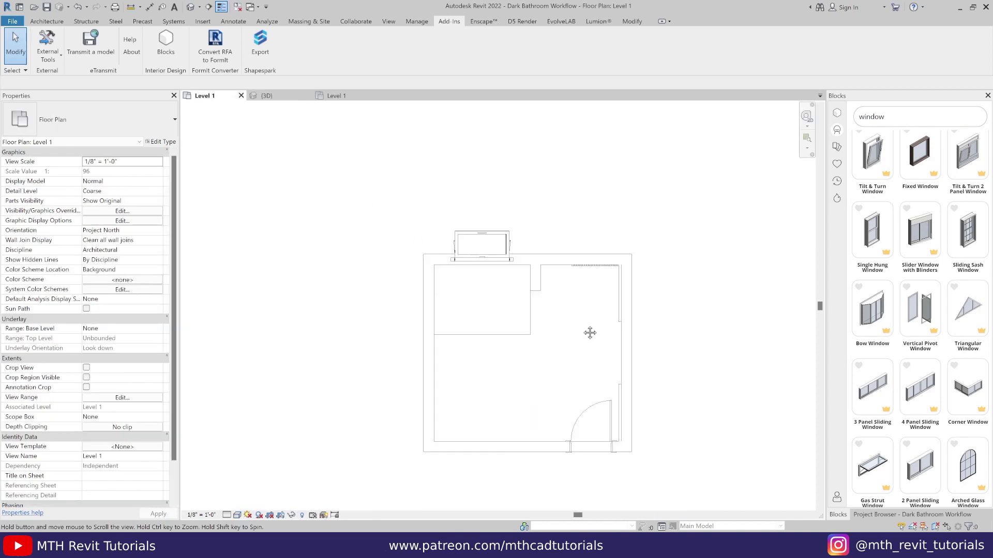
scroll(590, 333, "up", 2)
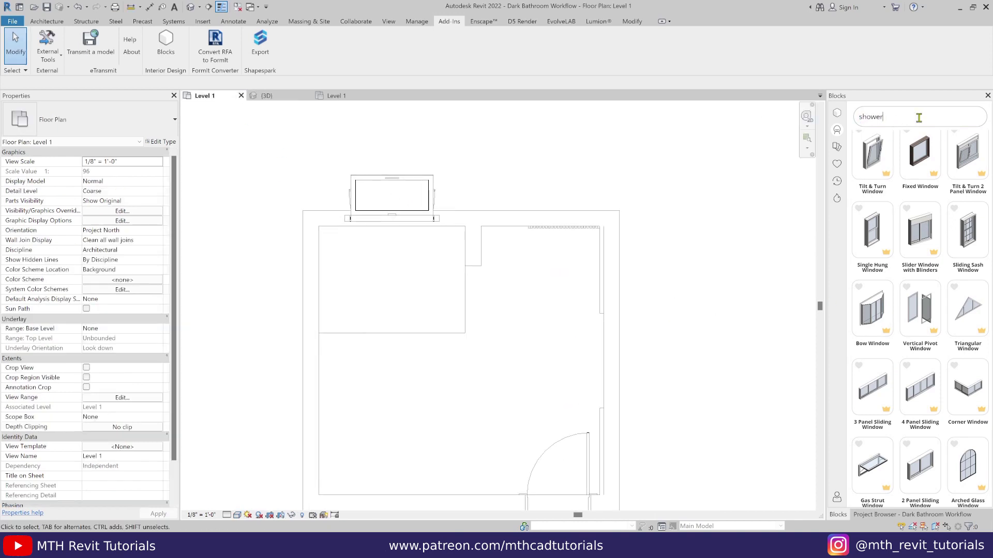
key("Return")
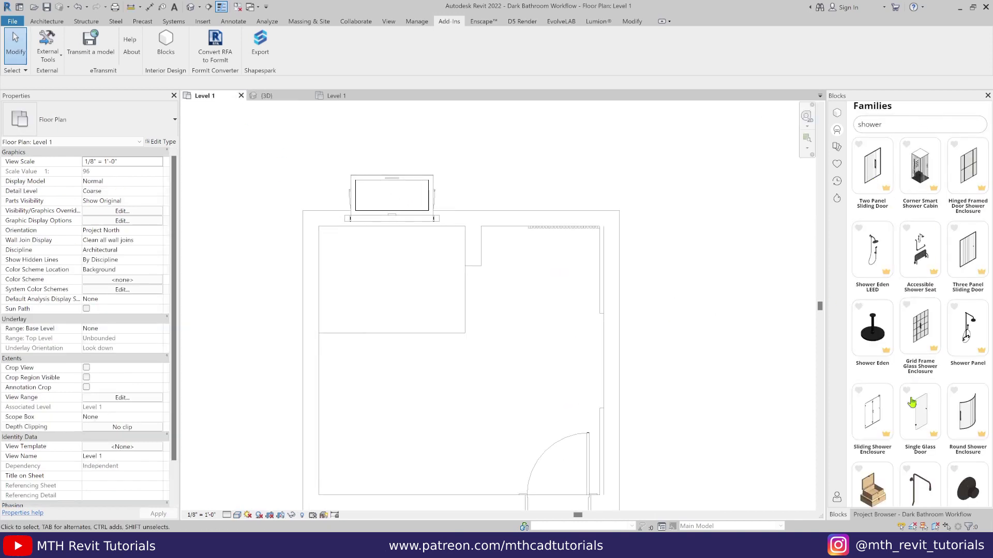
left_click(919, 411)
left_click_drag(706, 375, 472, 288)
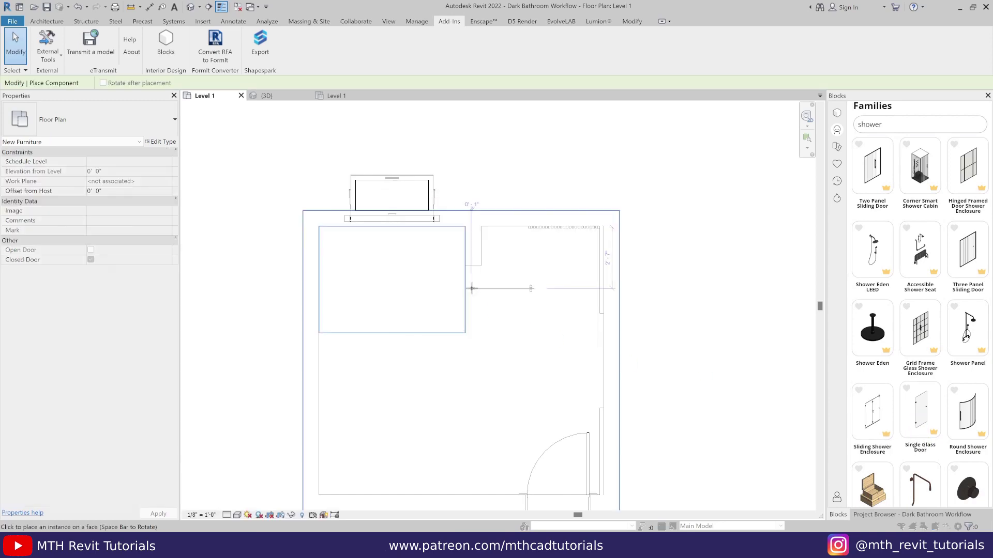
scroll(476, 279, "up", 2)
key("Escape")
key("Escape")
Set the single glass door type's height to 8' and width to 2' 10"
left_click(471, 351)
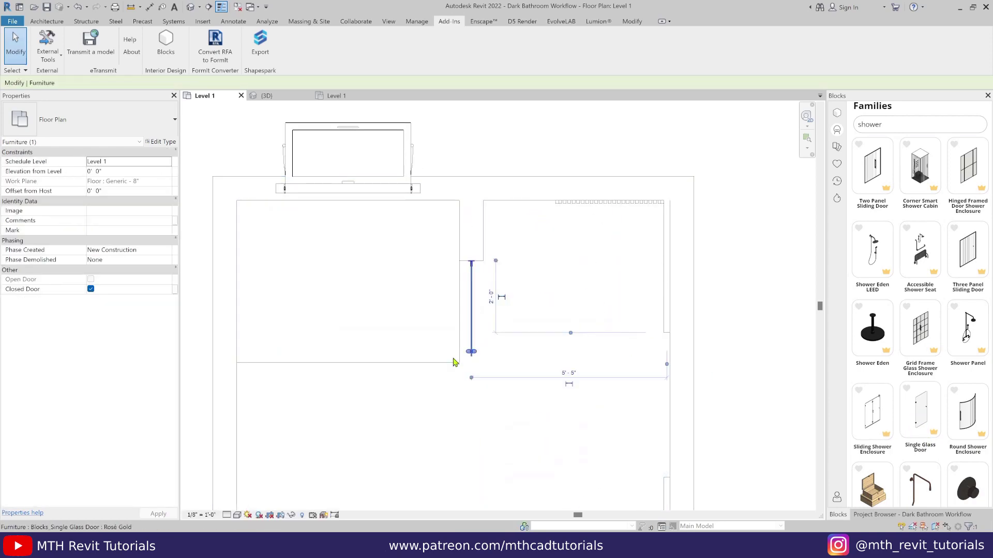
left_click(160, 141)
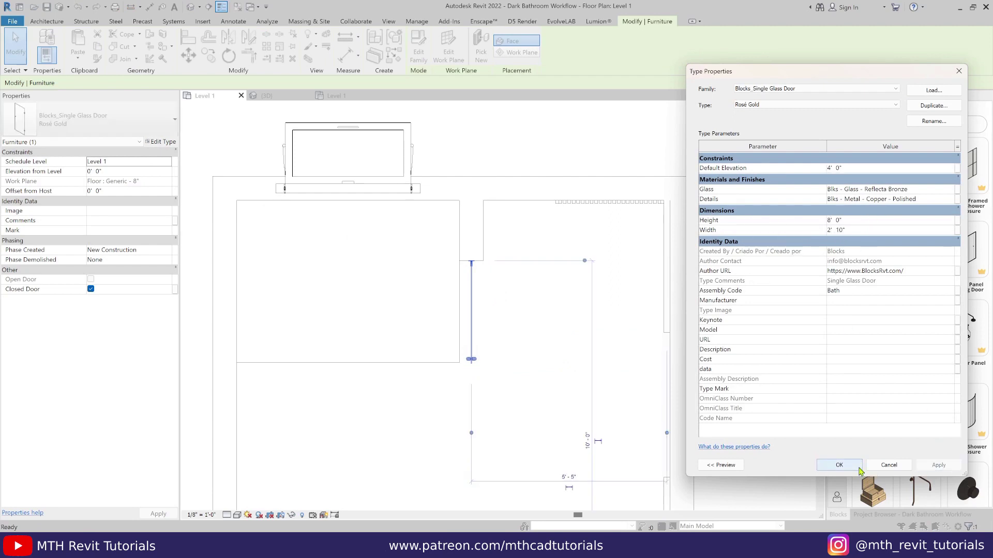
left_click(839, 465)
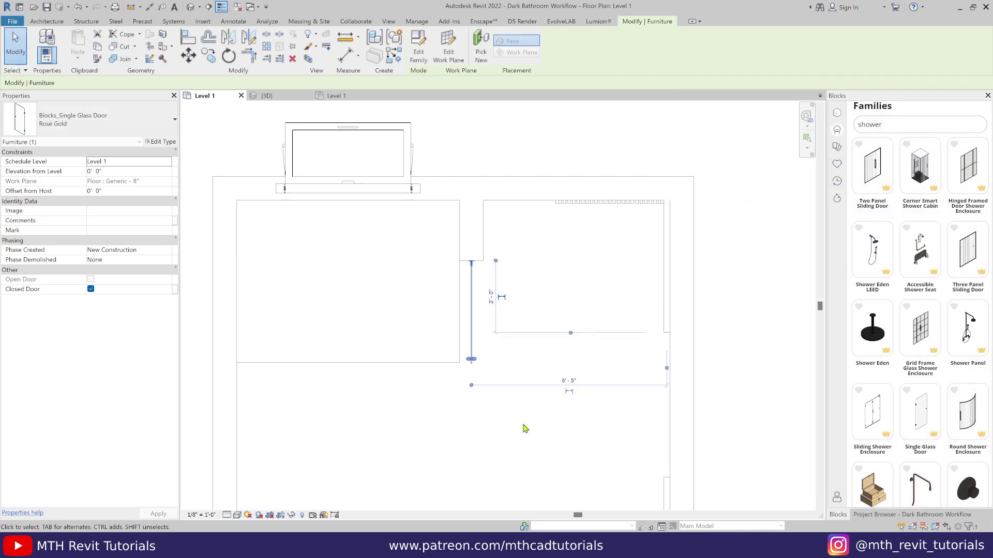
left_click(495, 412)
middle_click_drag(496, 411, 465, 435)
Find the Bathroom Vanities collection and place Vanity 3 between the stub partition and the east wall
left_click(837, 147)
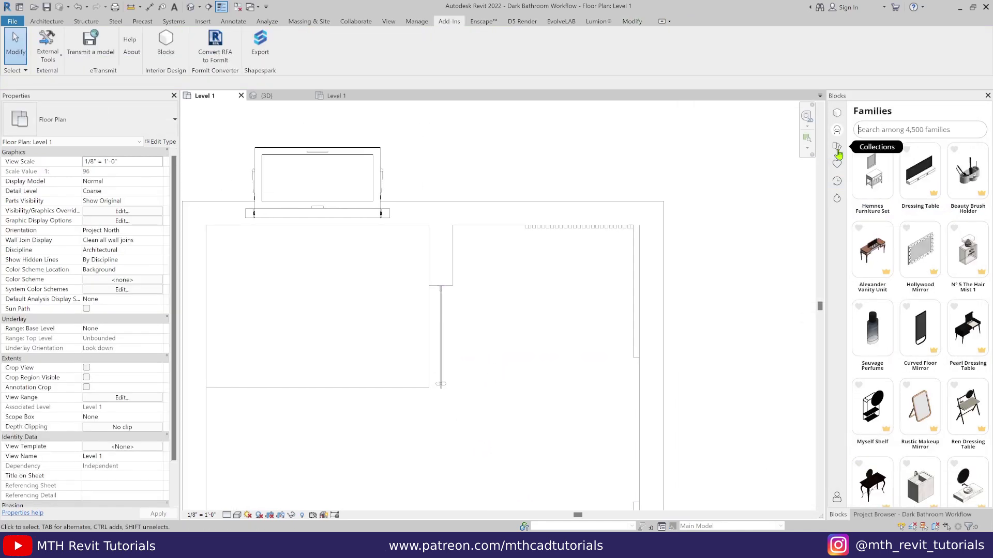
left_click(887, 132)
type("bathroom")
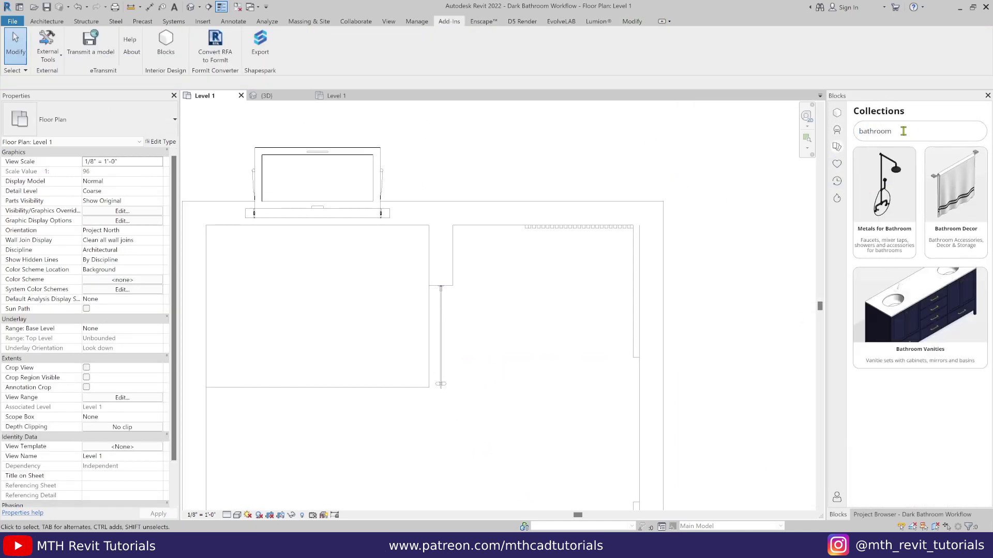
left_click(919, 315)
scroll(924, 386, "down", 2)
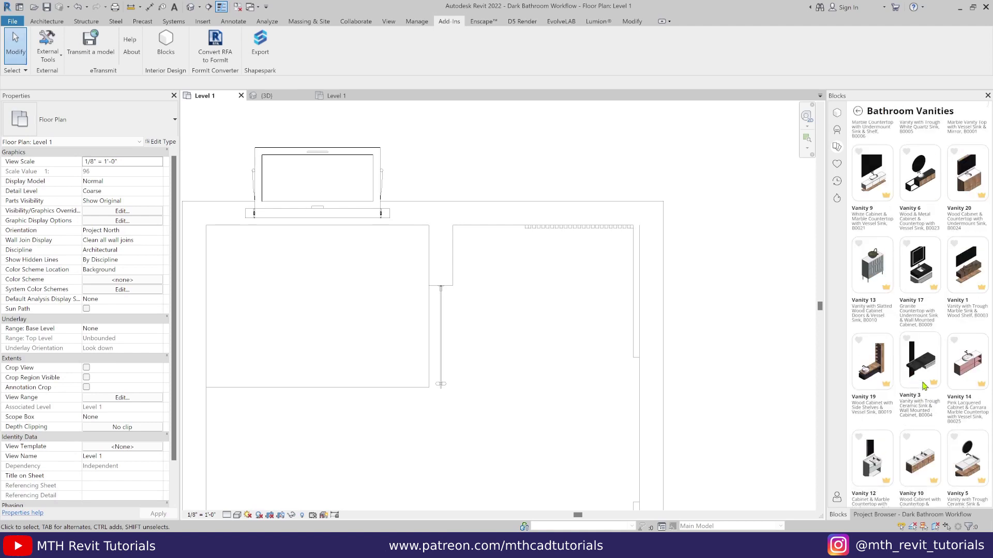
left_click(916, 378)
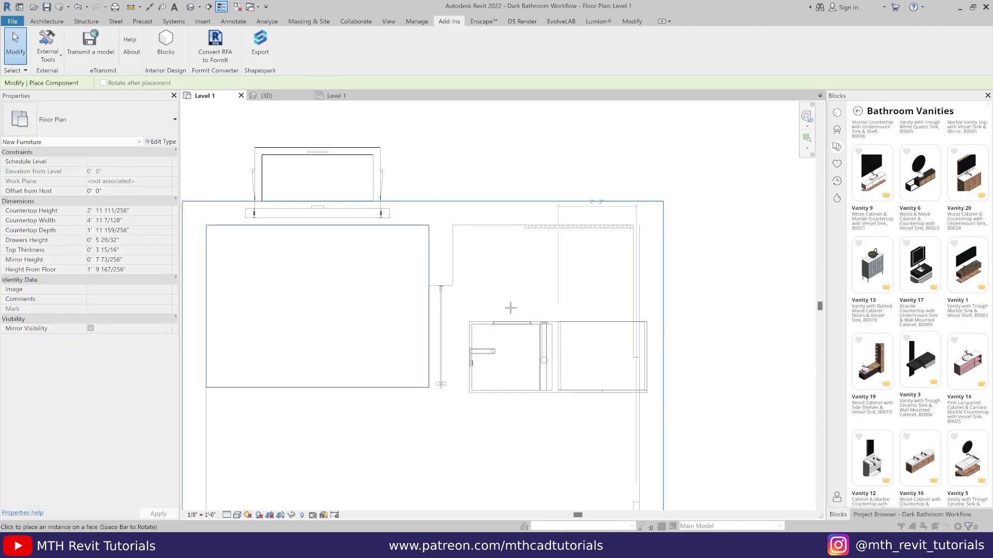
left_click(544, 243)
key("Escape")
key("Escape")
Move the vanity by its upper corner into the northeast inner wall corner
scroll(654, 259, "up", 2)
left_click(626, 260)
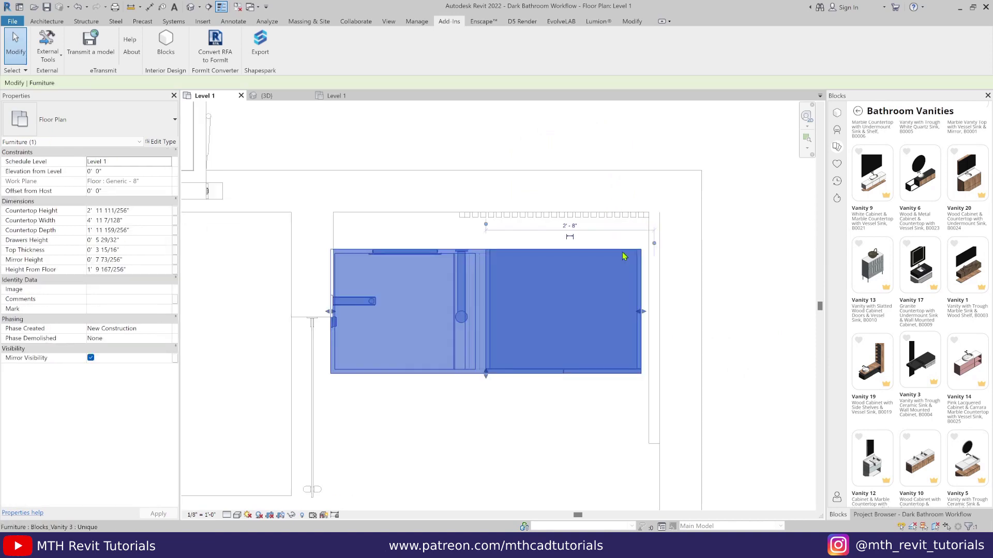
key("m")
key("v")
scroll(646, 257, "up", 1)
left_click(638, 246)
scroll(649, 230, "up", 2)
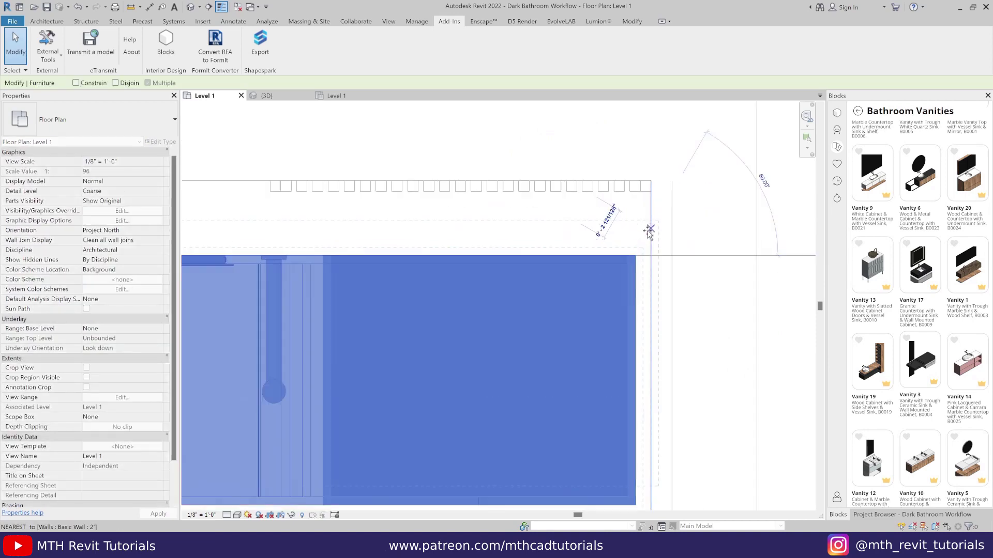
left_click(651, 184)
Stretch the vanity's countertop west to the face of the stub partition, making it 5' wide
scroll(434, 251, "down", 2)
middle_click_drag(325, 283, 534, 293)
scroll(408, 309, "up", 2)
left_click_drag(376, 298, 372, 299)
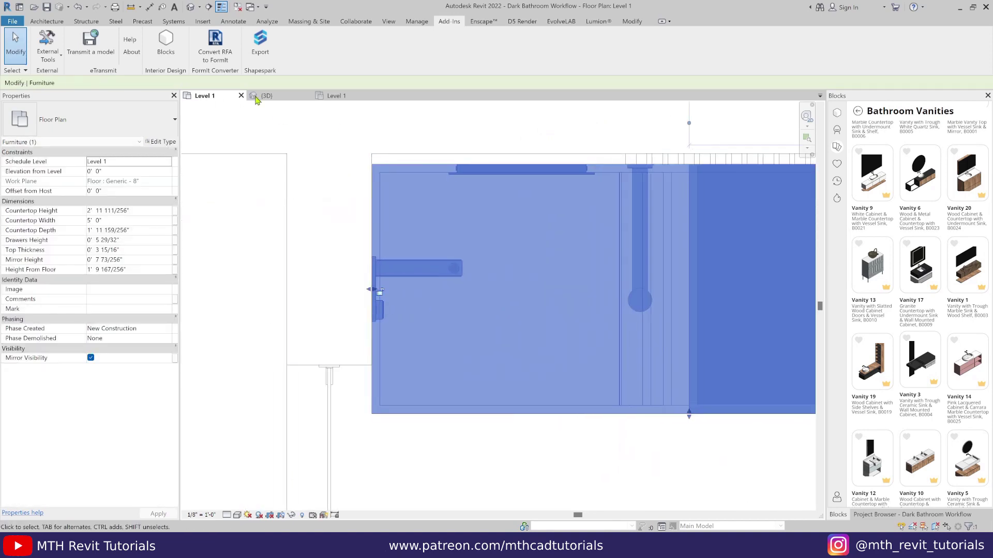
Turn off the vanity's built-in mirror and inspect it in the 3D view
left_click(190, 7)
scroll(589, 342, "up", 3)
middle_click_drag(677, 414, 520, 425, "shift")
left_click(520, 425)
scroll(539, 339, "up", 3)
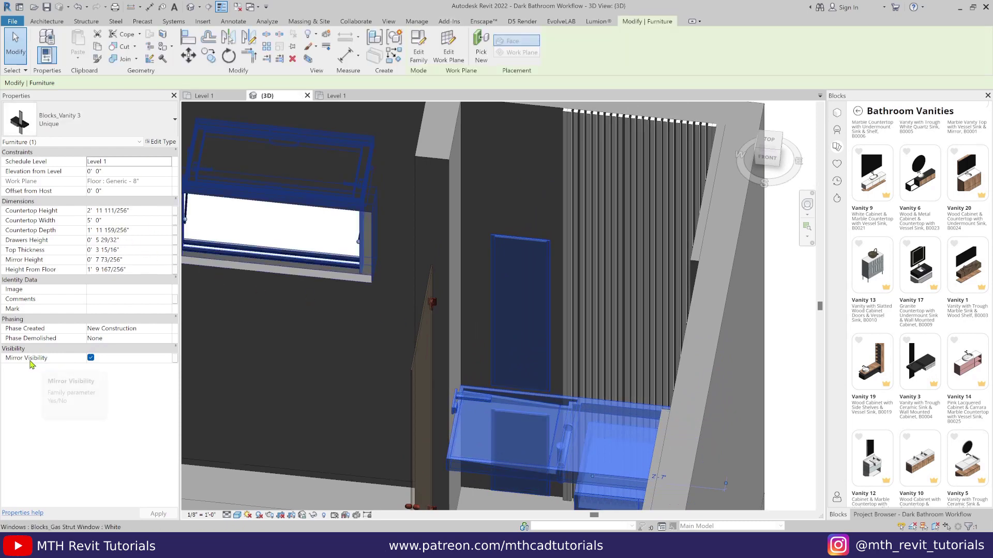
left_click(91, 359)
key("Escape")
scroll(559, 424, "down", 3)
middle_click_drag(554, 428, 673, 420, "shift")
Find the Mirrors collection and place a Full Length Mirror on the north wall behind the vanity in plan
key("ctrl+Tab")
scroll(519, 317, "down", 4)
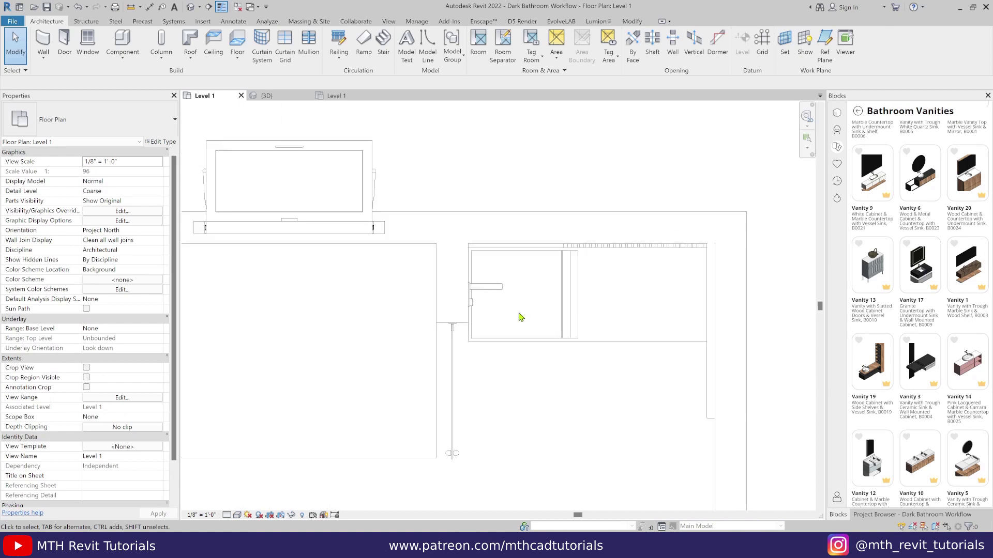
left_click(857, 112)
left_click_drag(891, 115, 857, 115)
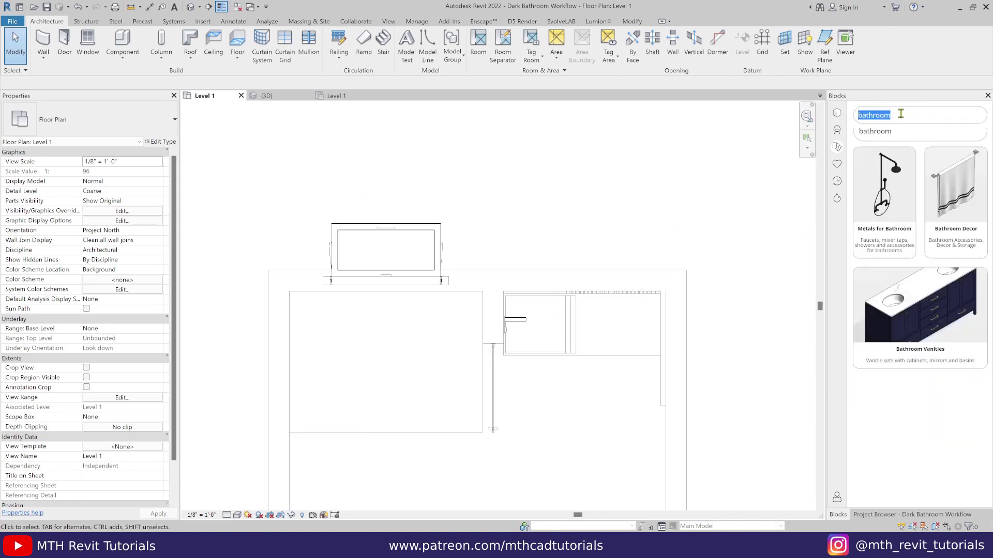
type("mirrors")
left_click(918, 205)
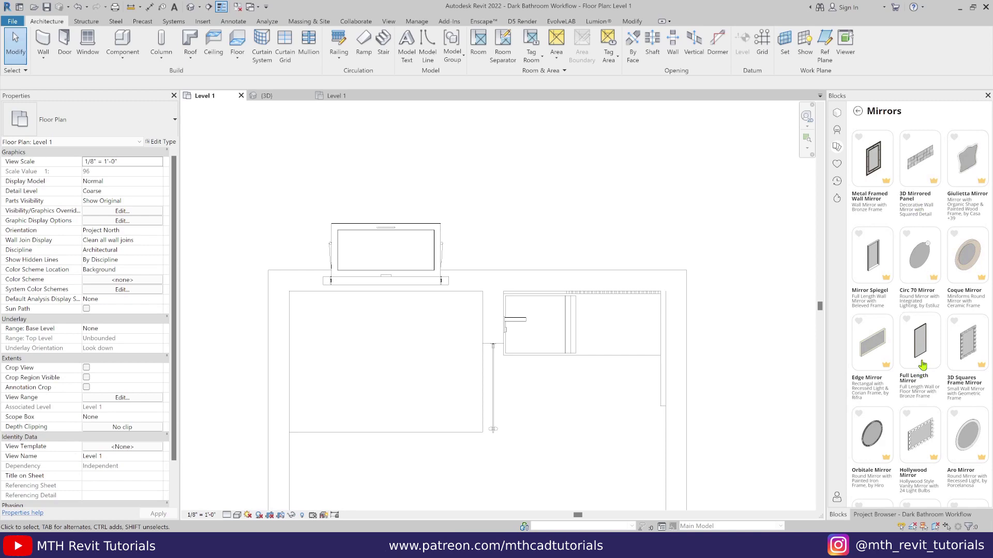
left_click(923, 366)
scroll(530, 294, "up", 5)
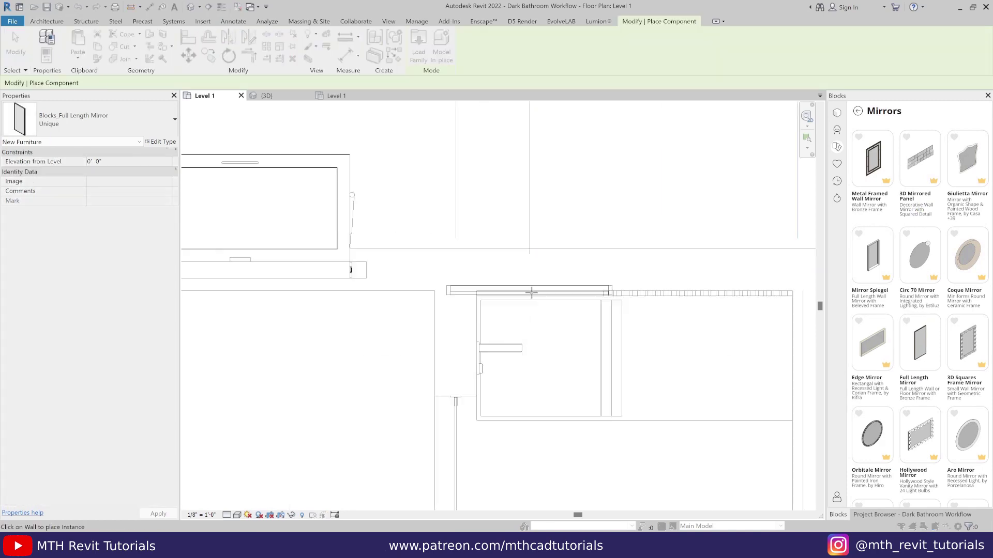
left_click(577, 284)
Move the mirror along the north wall so its west end meets the stub partition
scroll(434, 302, "up", 4)
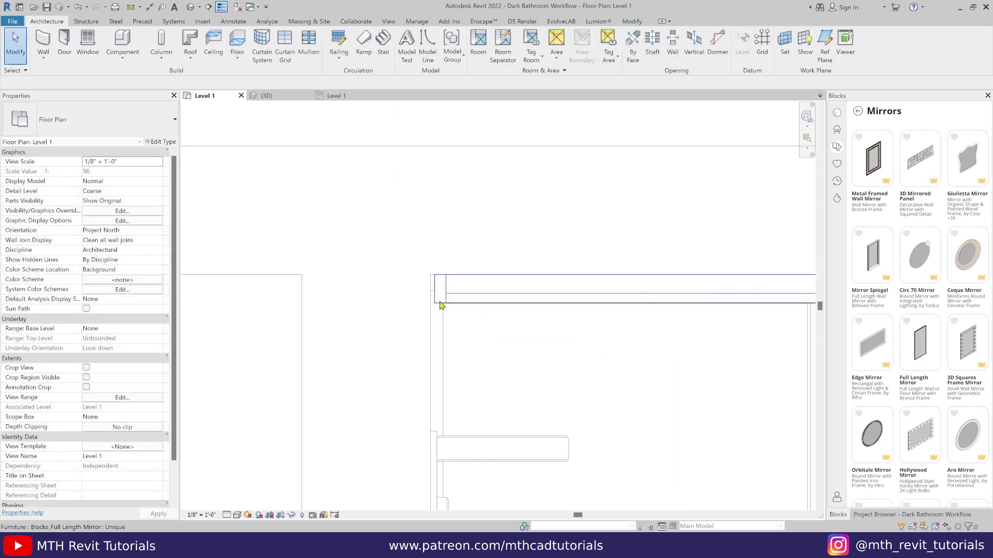
left_click(455, 296)
left_click(189, 55)
left_click(451, 270)
left_click(444, 269)
scroll(630, 330, "down", 3)
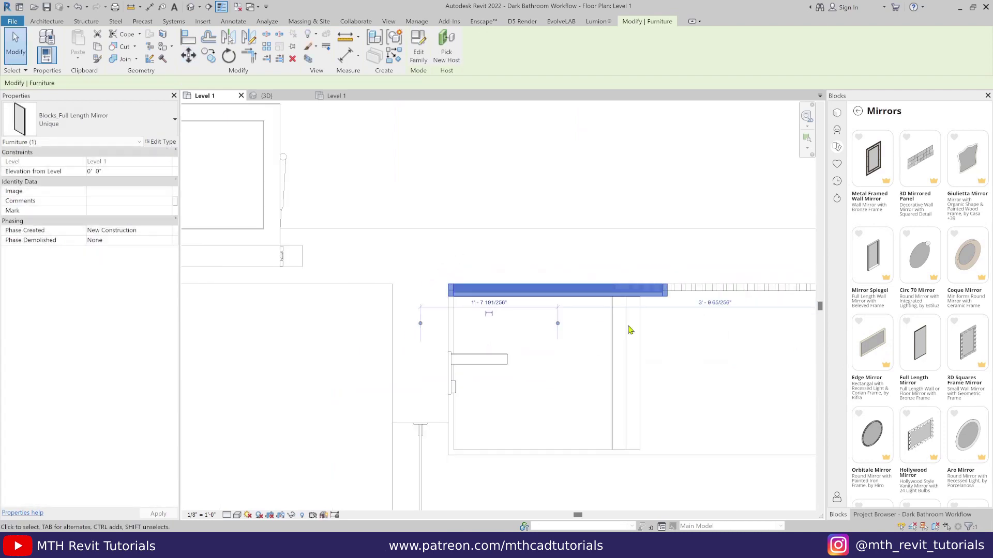
Set the full length mirror type's height to 8' and reduce its width
left_click(267, 96)
middle_click_drag(661, 395, 486, 429, "shift")
key("Escape")
middle_click_drag(553, 415, 542, 392)
left_click(542, 391)
left_click(161, 142)
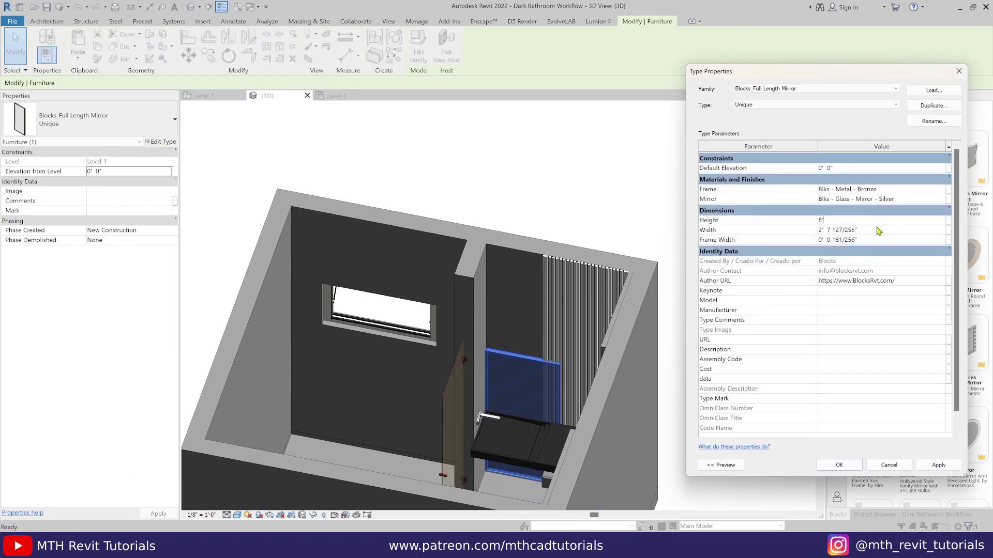
left_click(941, 467)
left_click(839, 465)
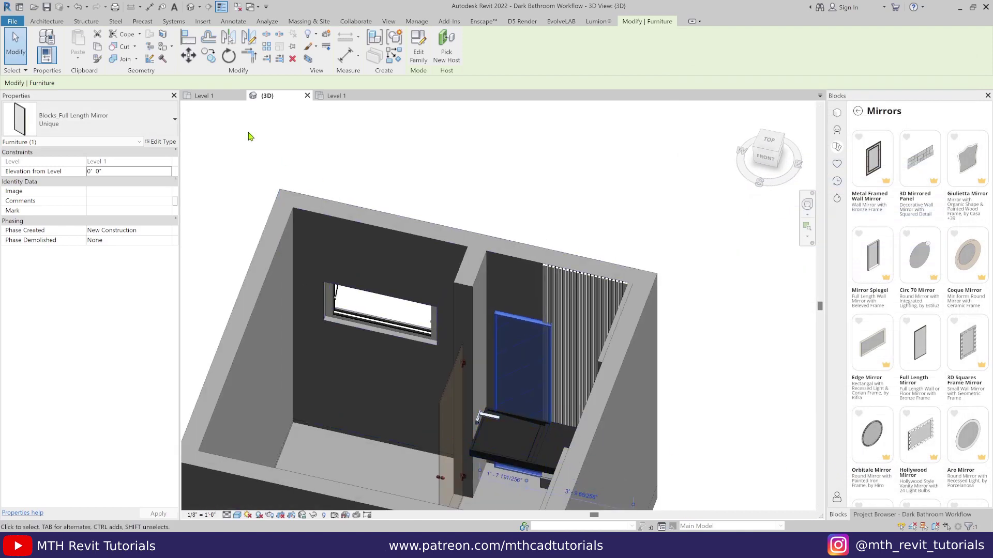
Move the full length mirror along the north wall in the Level 1 plan so its west end meets the stub partition
left_click(204, 95)
left_click(188, 55)
left_click(475, 284)
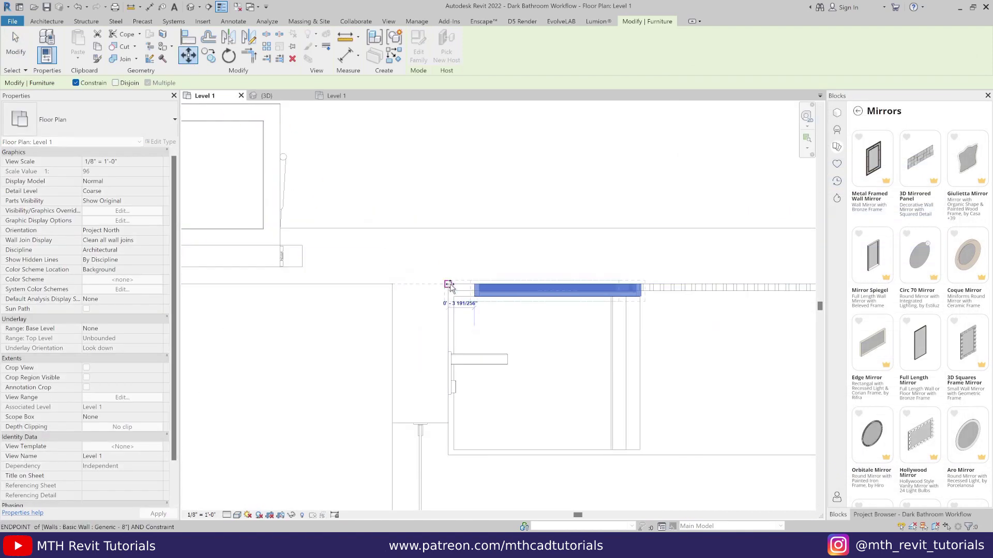
left_click(448, 283)
key("Escape")
scroll(579, 336, "down", 2)
Set the unconnected height of the four outer walls and the stub partition to 10' in the 3D view
left_click(191, 7)
middle_click_drag(599, 388, 483, 357, "shift")
scroll(528, 280, "down", 3)
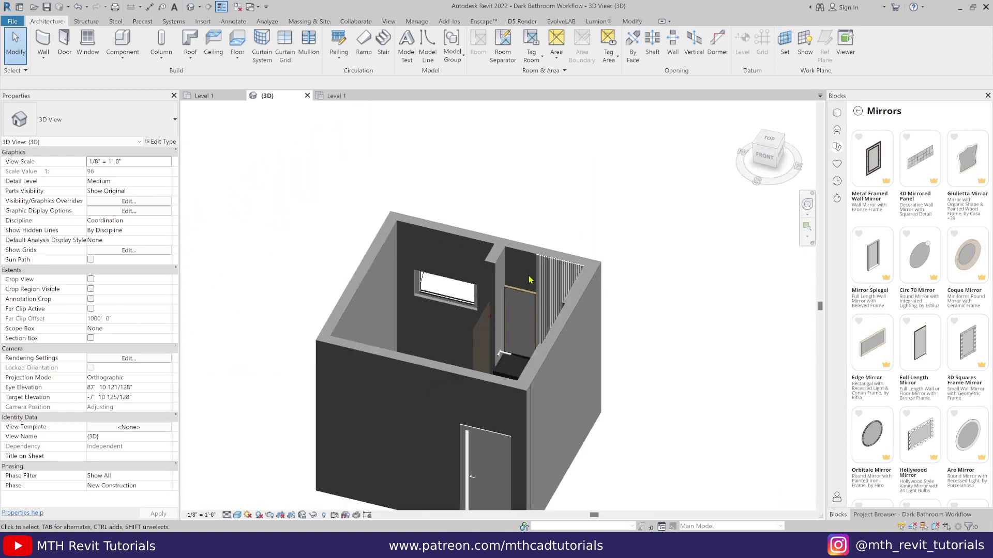
key("Tab")
left_click(511, 253)
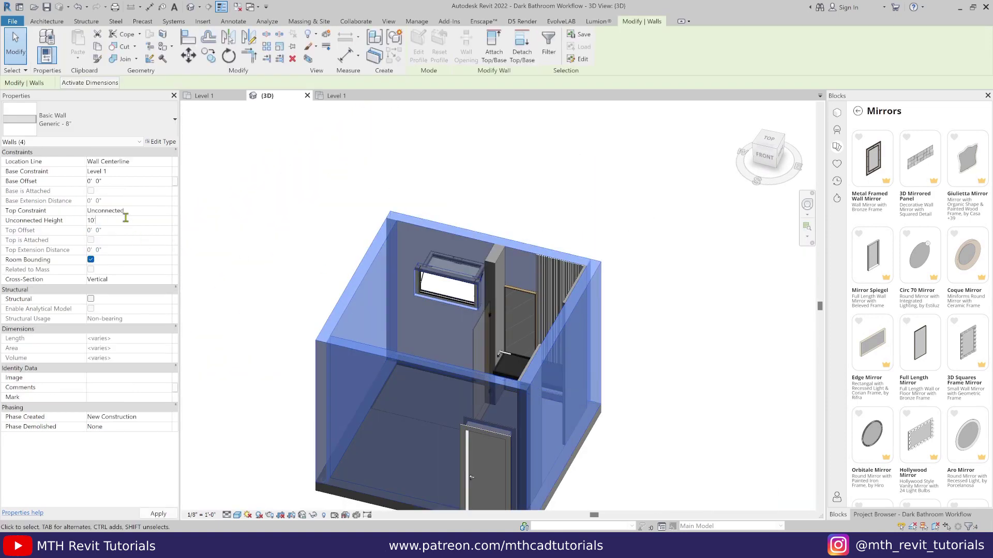
key("Return")
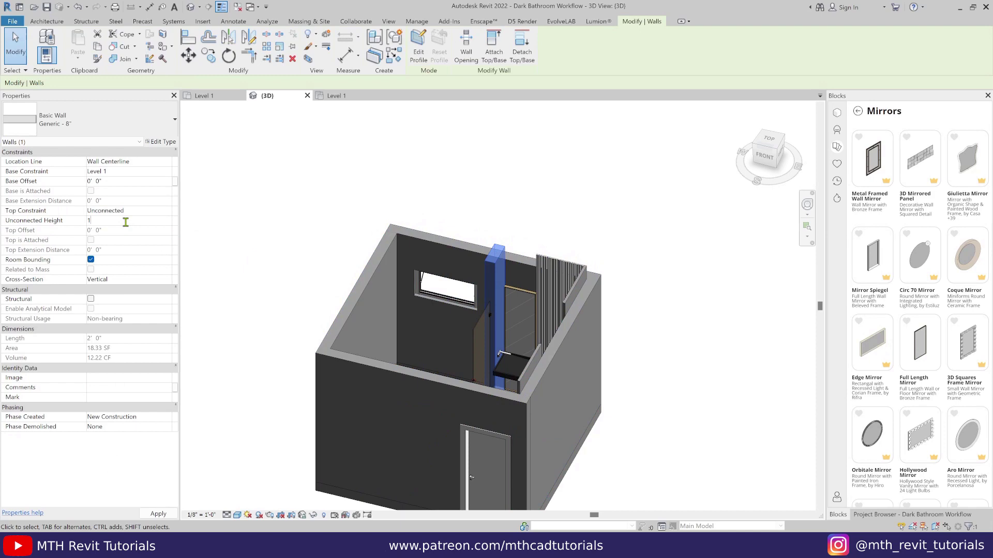
type("1")
key("Return")
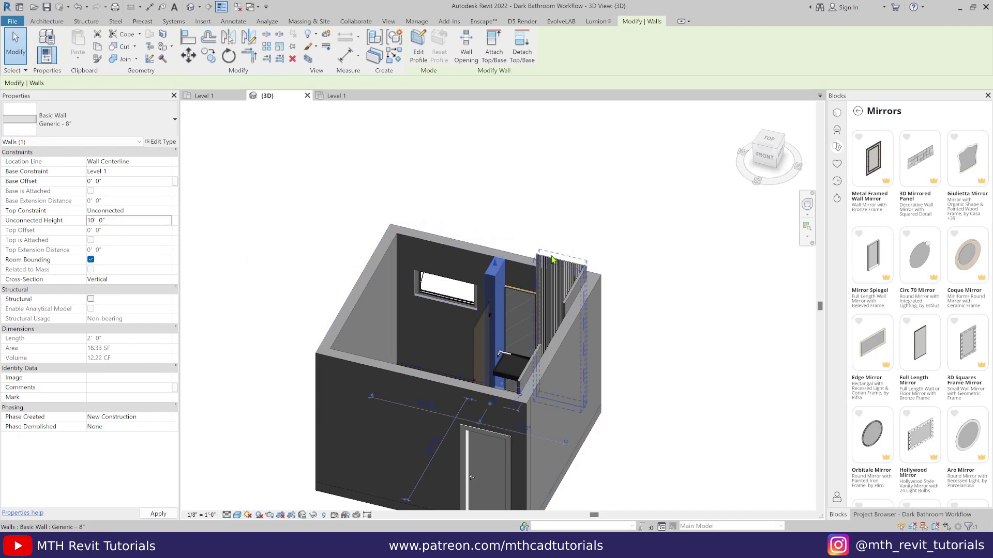
Set the unconnected height of the slats curtain wall and the two 2" east inner walls to 10'
left_click(580, 288)
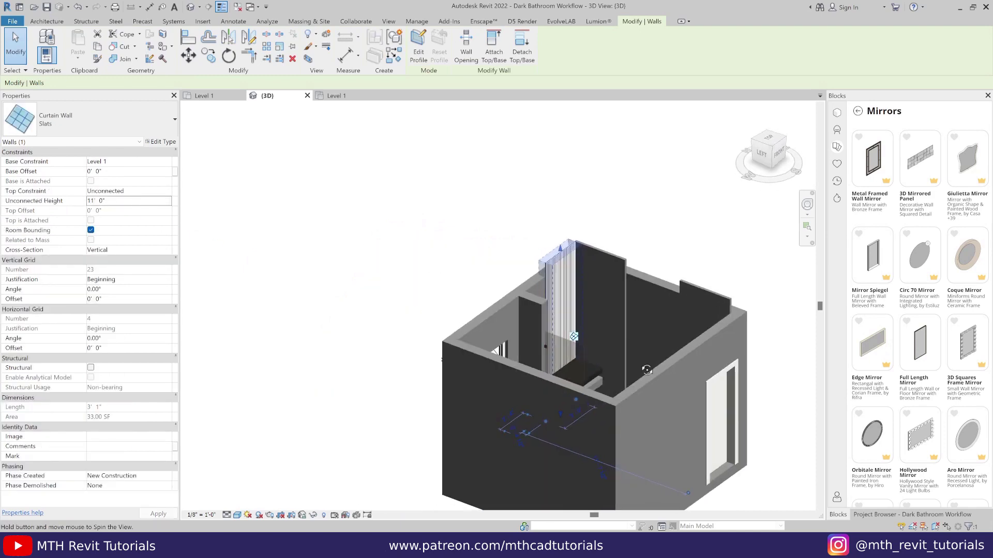
left_click(600, 310, "ctrl")
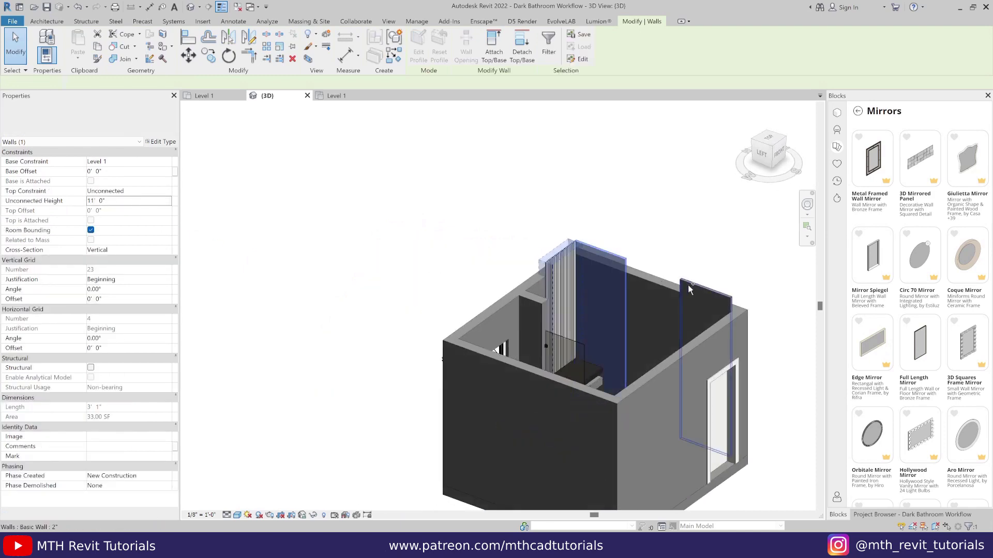
left_click(688, 284, "ctrl")
key("Return")
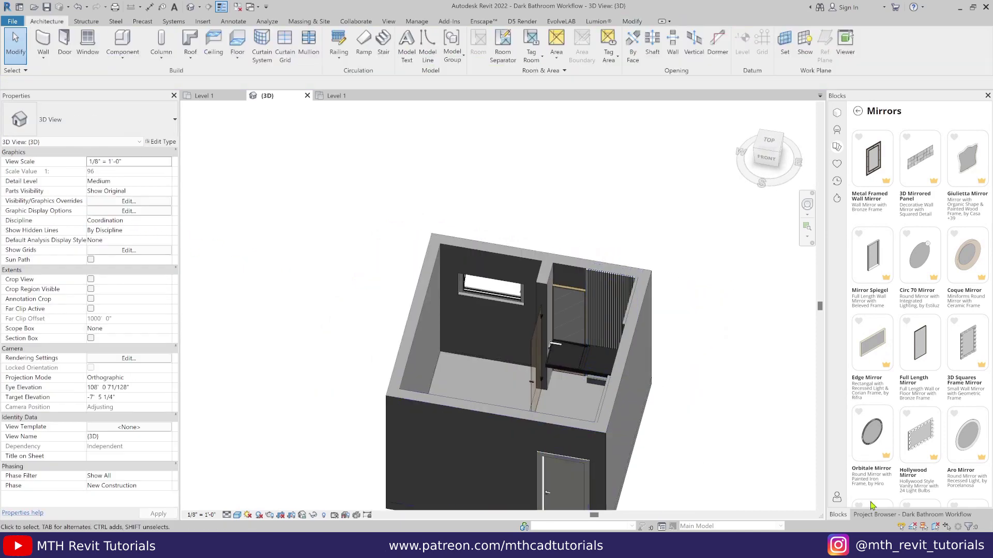
Start a similar 2" wall with a 3' height and draw it along the north wall from the stub partition to the northwest corner
left_click(912, 515)
left_click(869, 123)
left_click(662, 299)
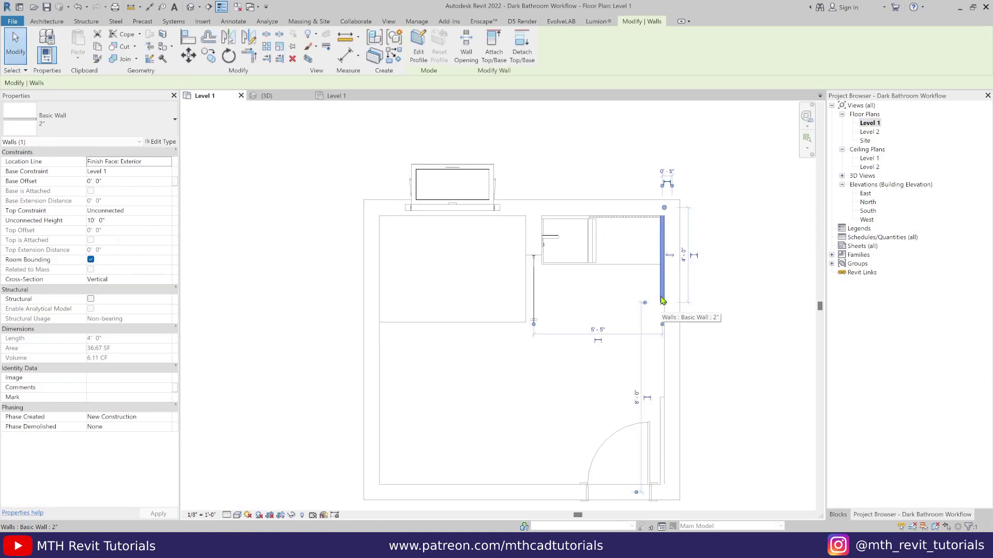
left_click(394, 58)
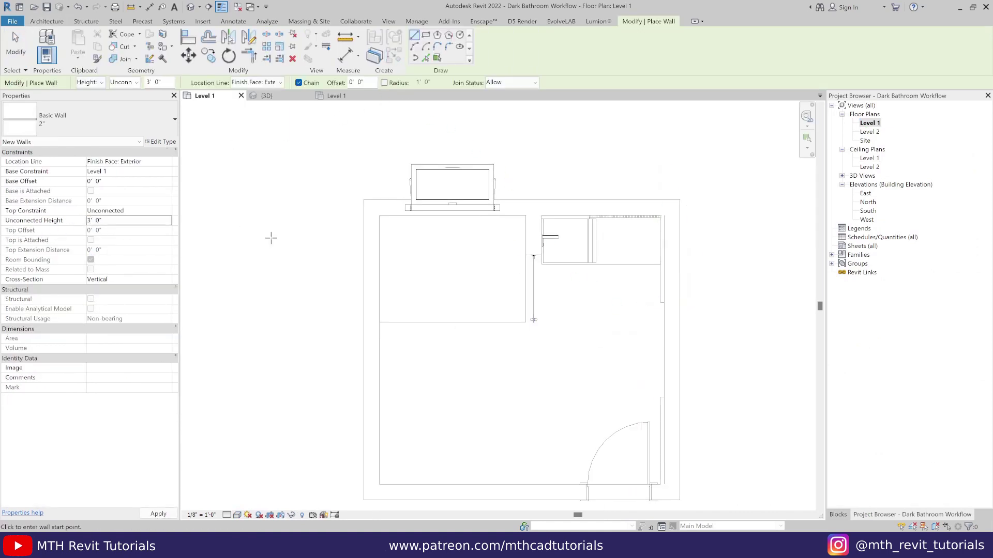
scroll(517, 259, "up", 3)
left_click(523, 205)
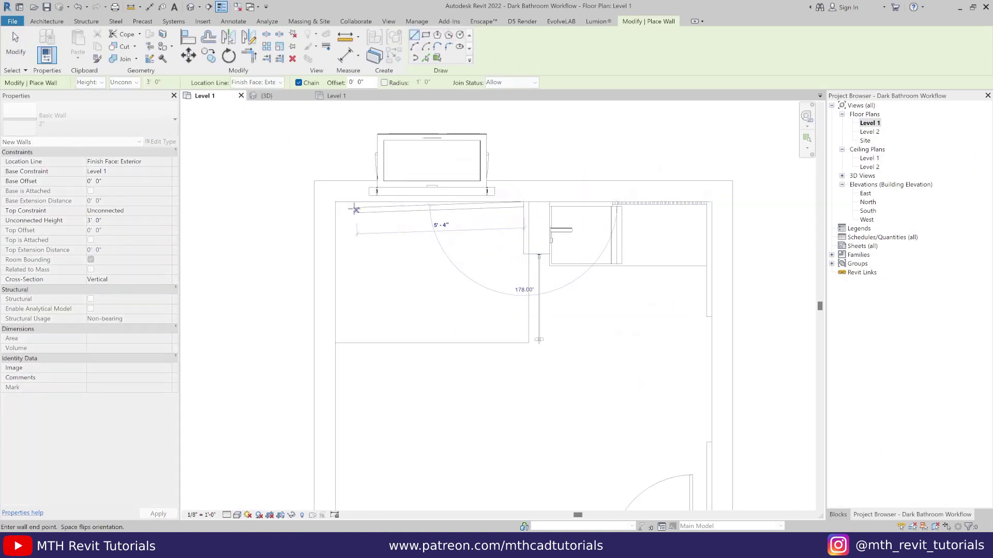
left_click(336, 202)
Continue the low wall along the west wall and the south wall up to the door opening, and check it in 3D
middle_click_drag(346, 365, 353, 250)
scroll(352, 250, "down", 1)
left_click(345, 412)
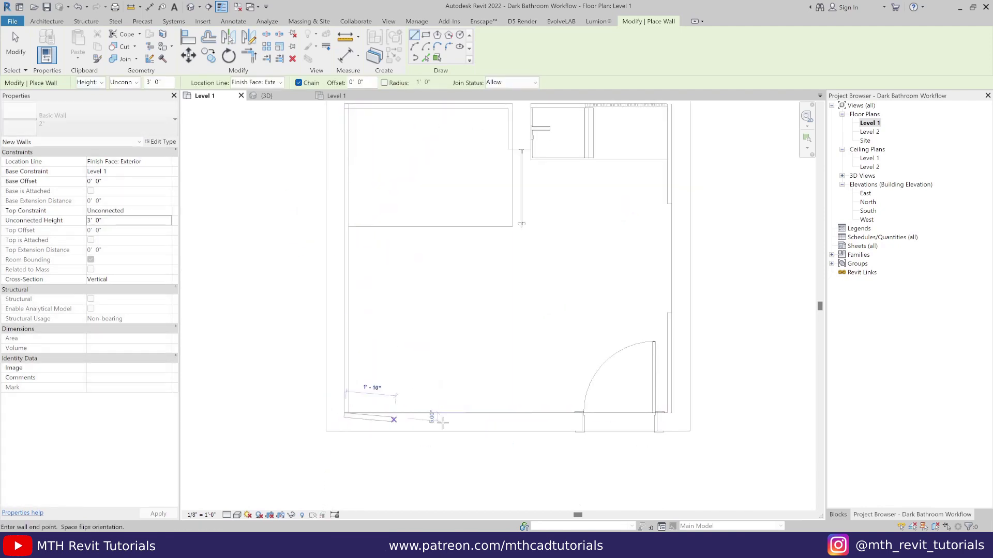
scroll(593, 414, "up", 3)
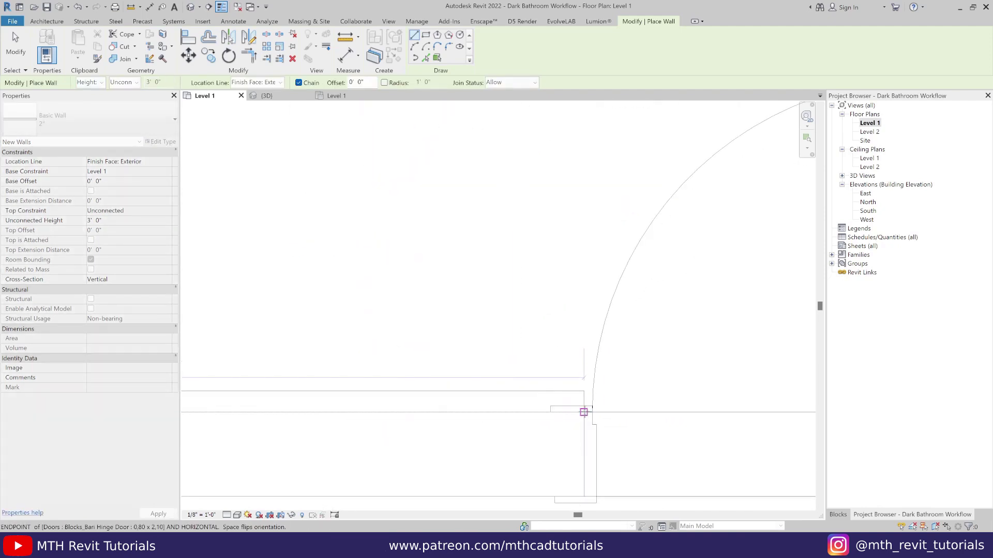
left_click(584, 412)
scroll(621, 419, "down", 4)
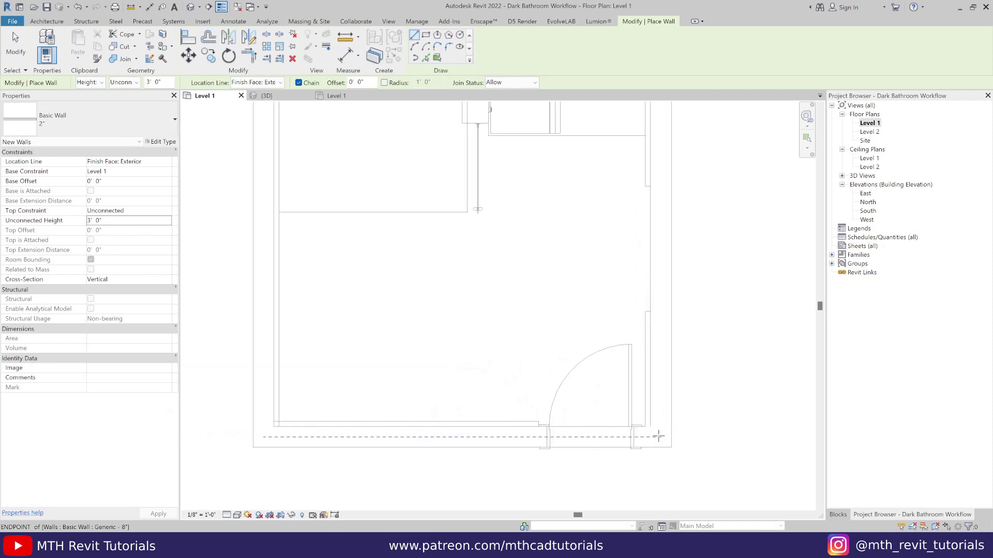
middle_click_drag(582, 367, 589, 399)
scroll(589, 398, "down", 1)
key("Escape")
left_click(191, 7)
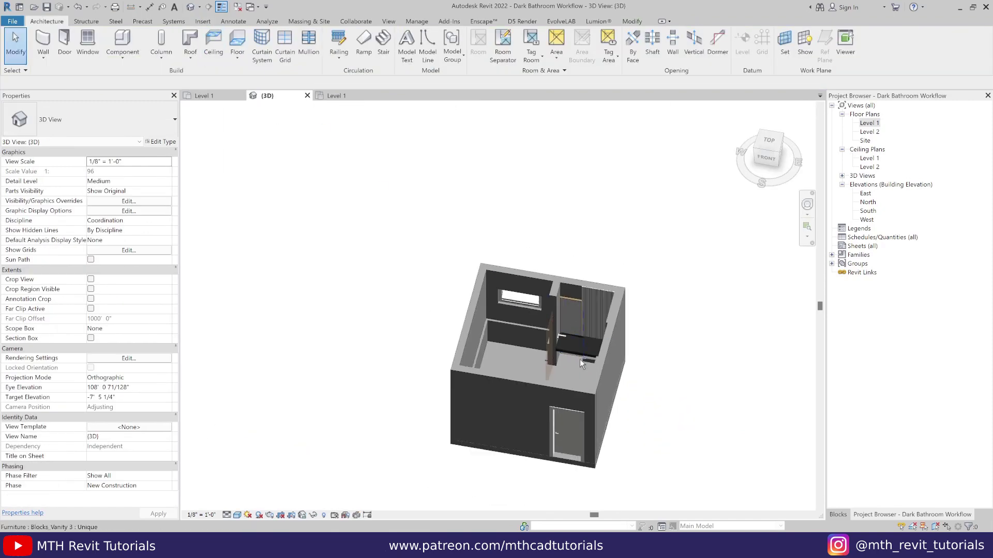
middle_click_drag(582, 364, 460, 466, "shift")
scroll(492, 303, "up", 3)
Draw an east-west building section across the middle of the Level 1 plan, looking south
left_click(203, 95)
scroll(471, 347, "down", 3)
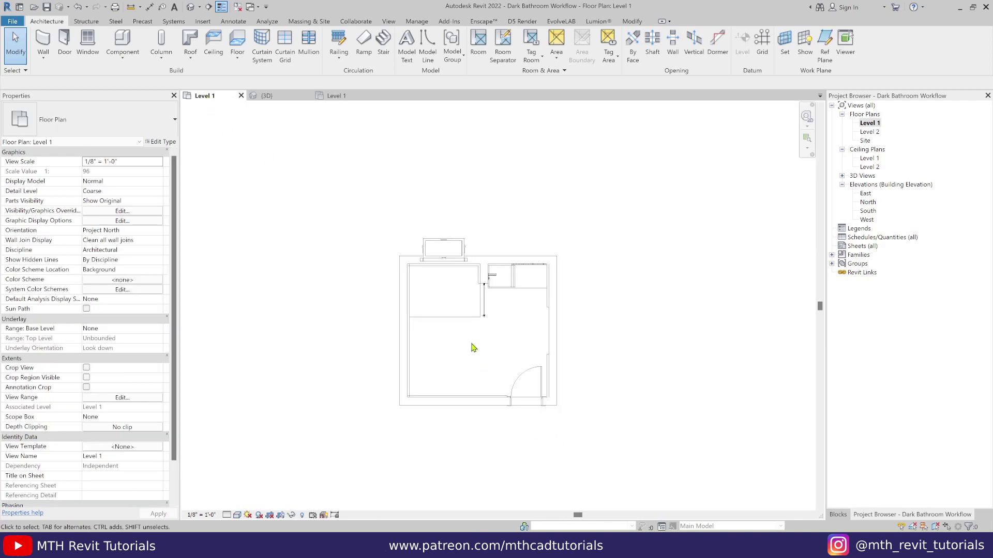
scroll(474, 348, "up", 1)
left_click(207, 6)
left_click(619, 355)
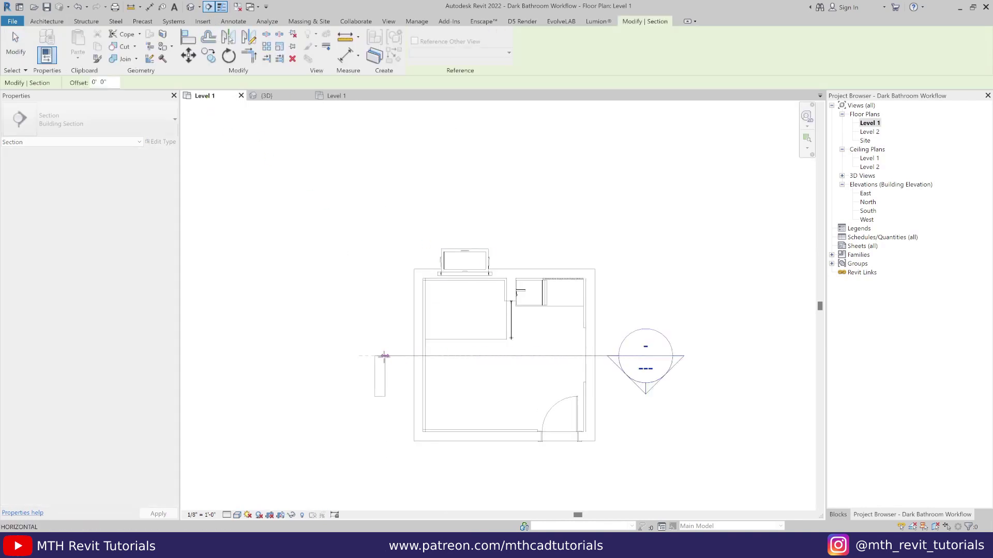
left_click(383, 356)
Add a north-south building section through the room, looking east
left_click(393, 56)
left_click(523, 250)
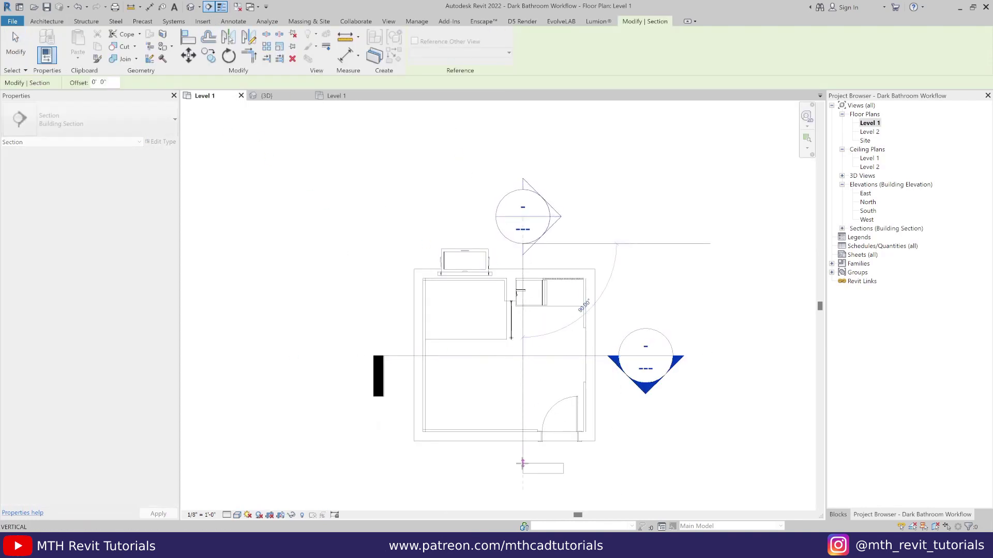
left_click(523, 465)
right_click(643, 282)
left_click(667, 288)
Open Section 1 and edit the low south wall's profile, sketching a 1' 6" wide strip from its top edge up to the ceiling
double_click(658, 385)
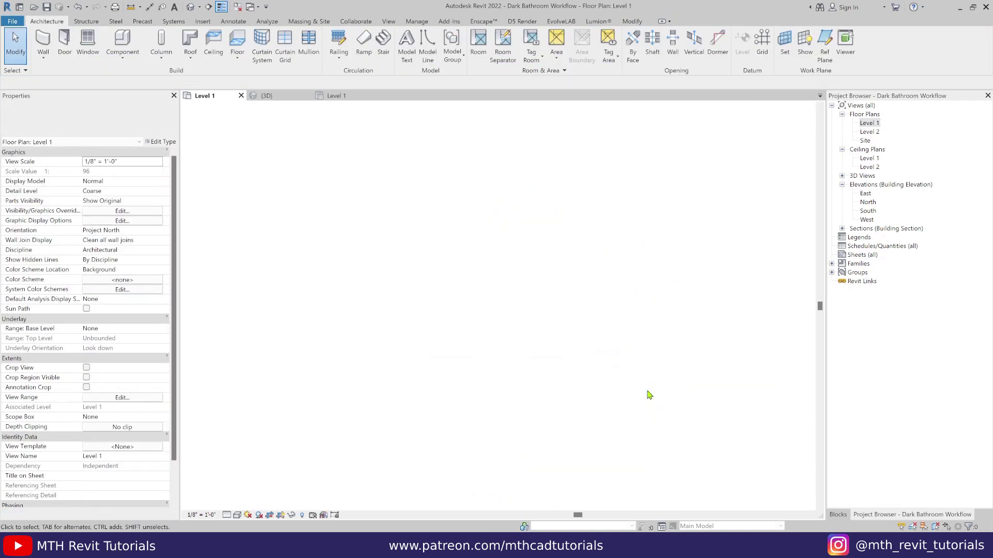
scroll(509, 295, "up", 2)
double_click(511, 400)
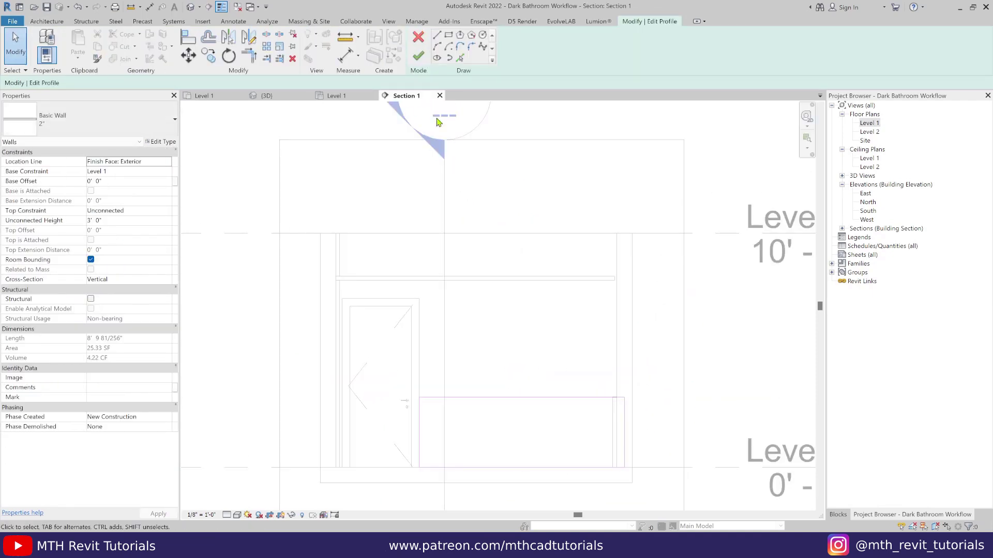
left_click(521, 398)
left_click(521, 281)
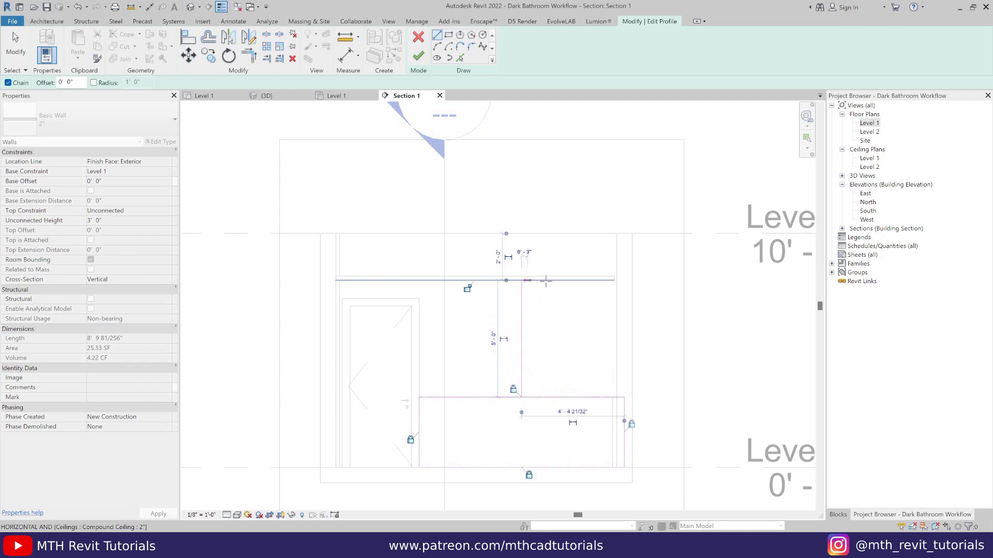
left_click(557, 281)
left_click(557, 398)
key("Escape")
key("Escape")
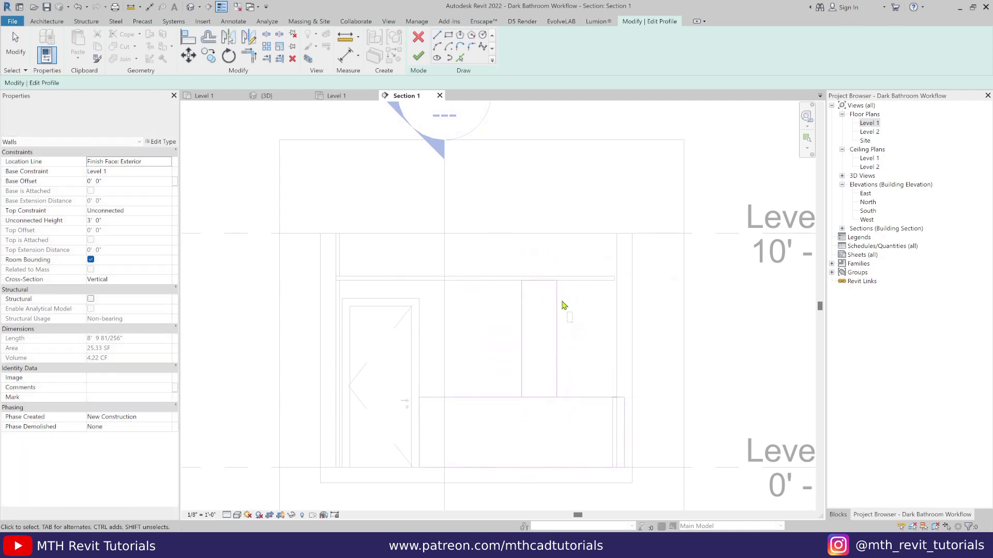
Mirror the strip's outline about its inner vertical edge to double its width, and delete the middle line
left_click_drag(564, 305, 546, 269)
key("d")
key("m")
left_click(522, 304)
left_click(522, 277)
key("Escape")
left_click(521, 327)
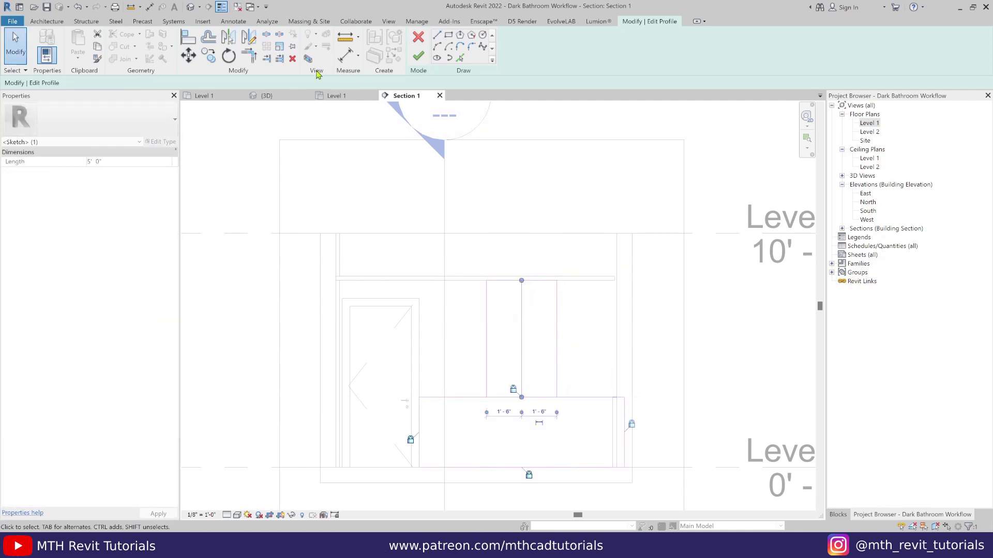
left_click(292, 58)
Split the low wall's top edge, trim it to both sides of the raised strip, finish the profile, and check it in 3D
key("s")
key("l")
left_click(531, 397)
key("t")
key("r")
left_click(557, 393)
left_click(573, 398)
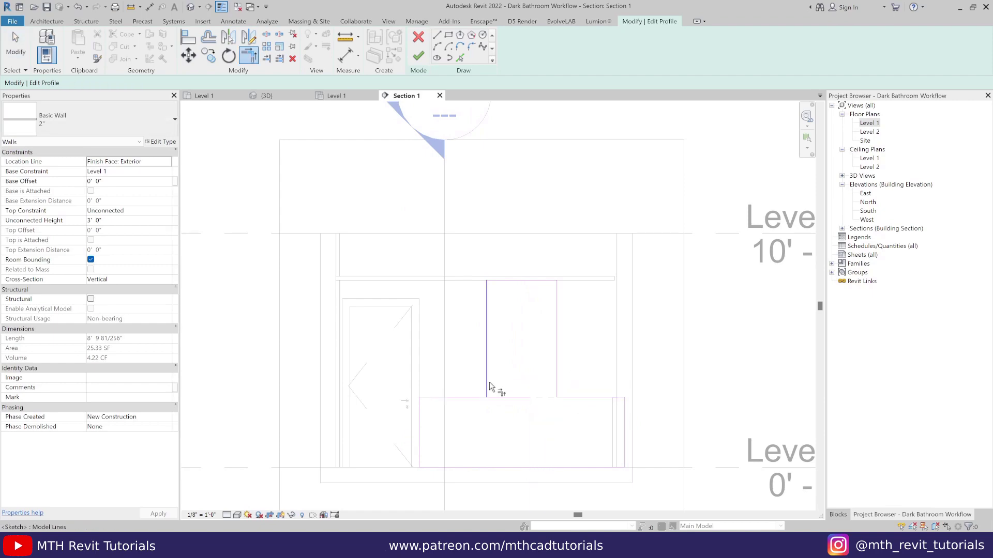
left_click(418, 57)
left_click(270, 96)
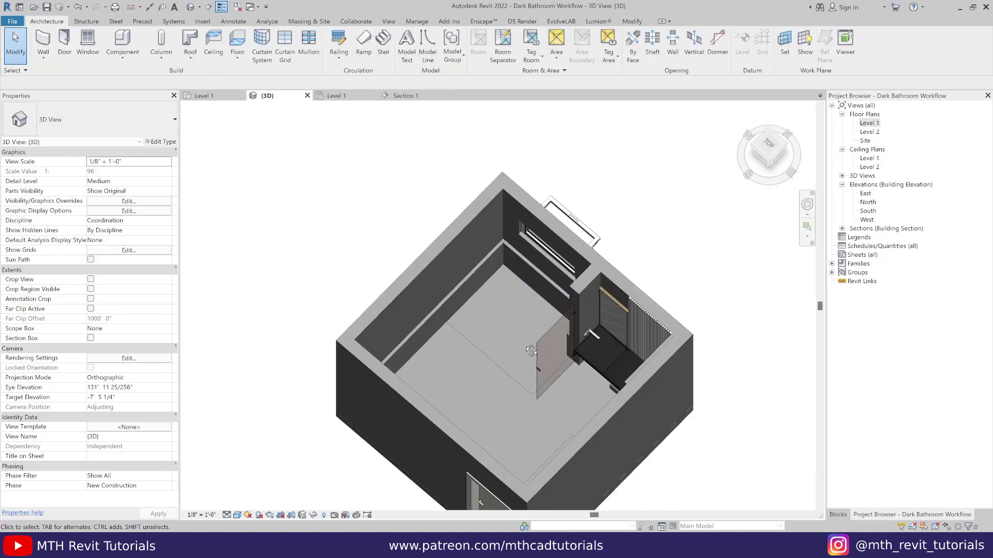
middle_click_drag(531, 348, 436, 453, "shift")
scroll(464, 361, "down", 3)
scroll(436, 453, "up", 3)
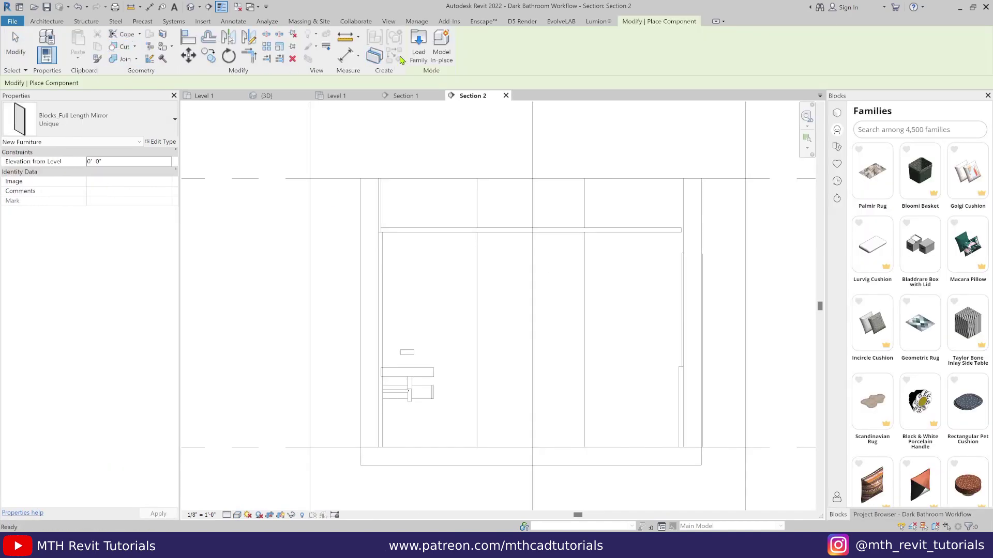
Load the Wall Niche family from the Dark Bathroom Workflow families folder and place it on the east wall in Section 2
left_click(419, 44)
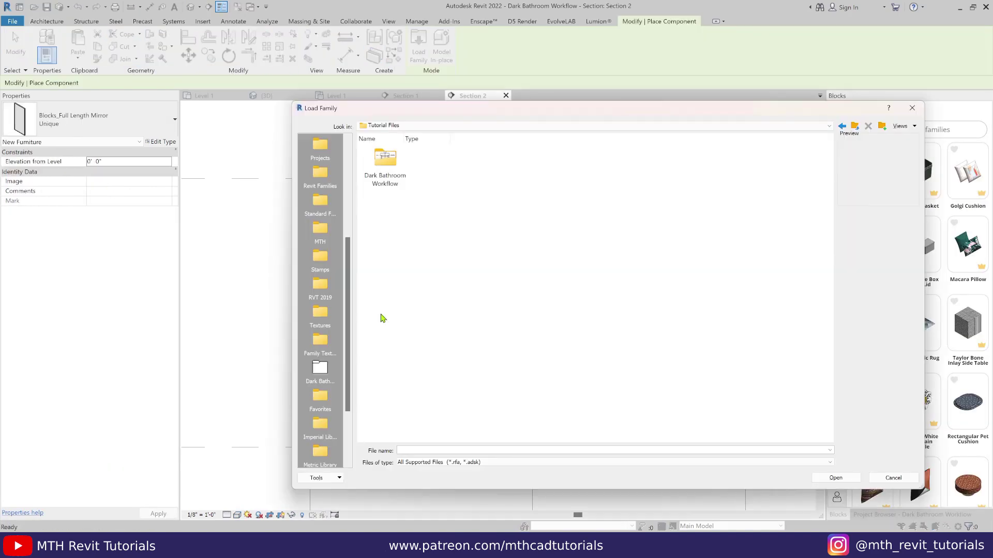
double_click(387, 163)
double_click(393, 171)
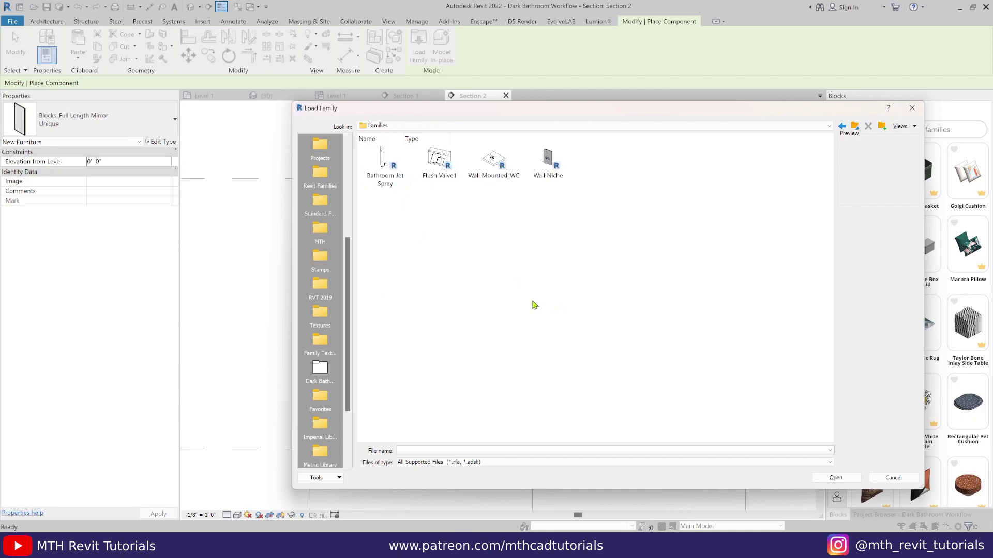
left_click(557, 178)
double_click(557, 178)
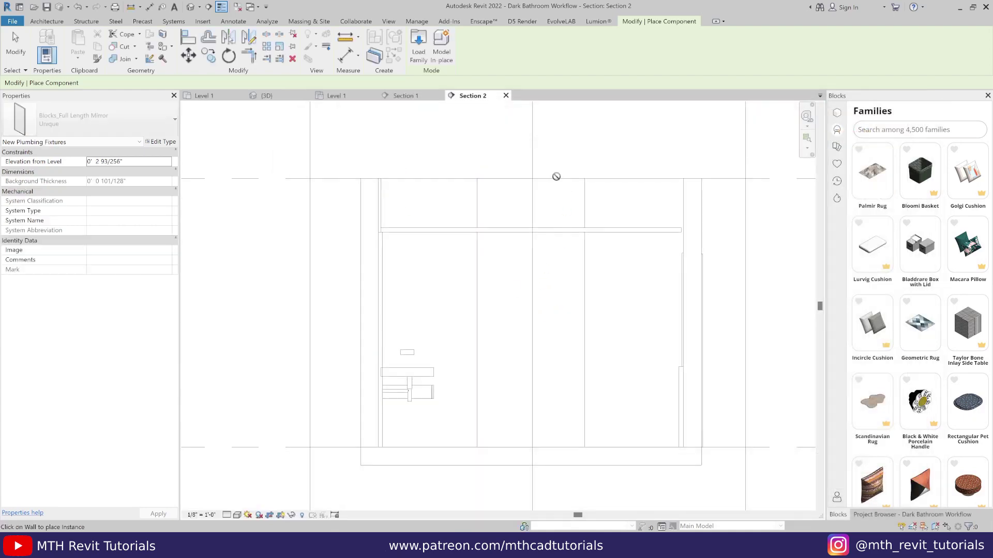
left_click(535, 389)
key("Escape")
Dimension the height of the niche's bottom edge above the floor level
left_click(554, 360)
left_click(346, 55)
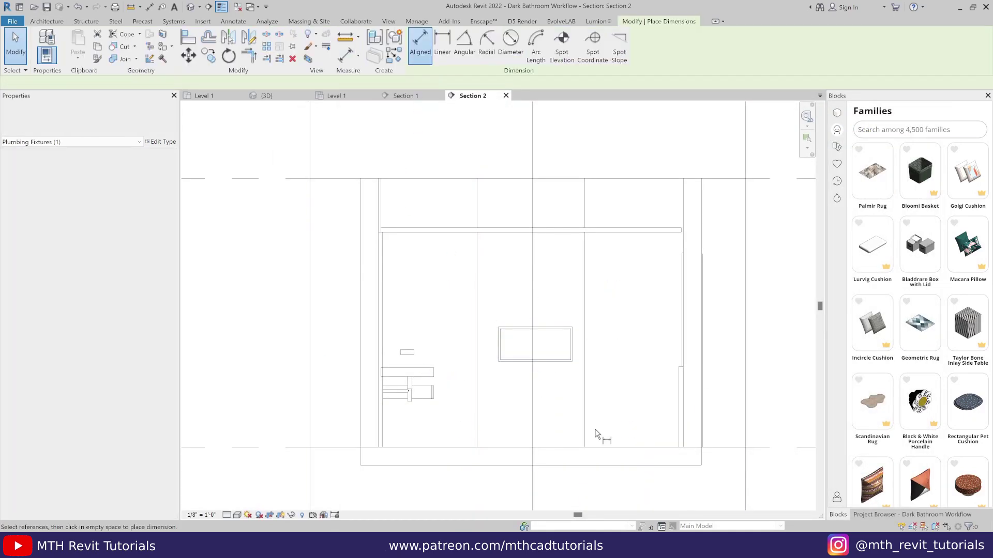
left_click(566, 447)
left_click(552, 361)
left_click(551, 299)
key("Escape")
key("Escape")
Set the niche's bottom edge 3' 0" above the floor through the dimension, and delete the dimension
left_click(552, 328)
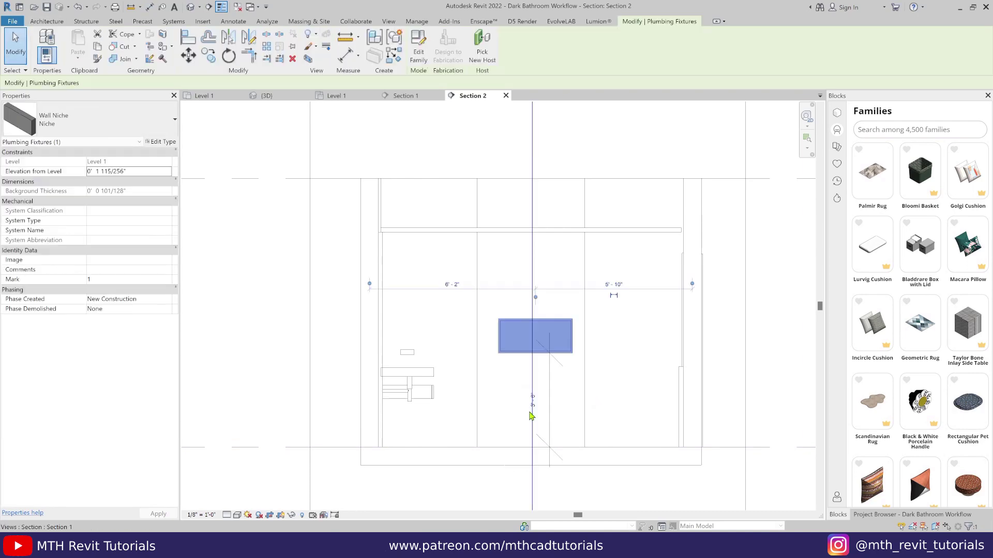
left_click(533, 401)
type("3' 6\"")
key("Return")
key("Escape")
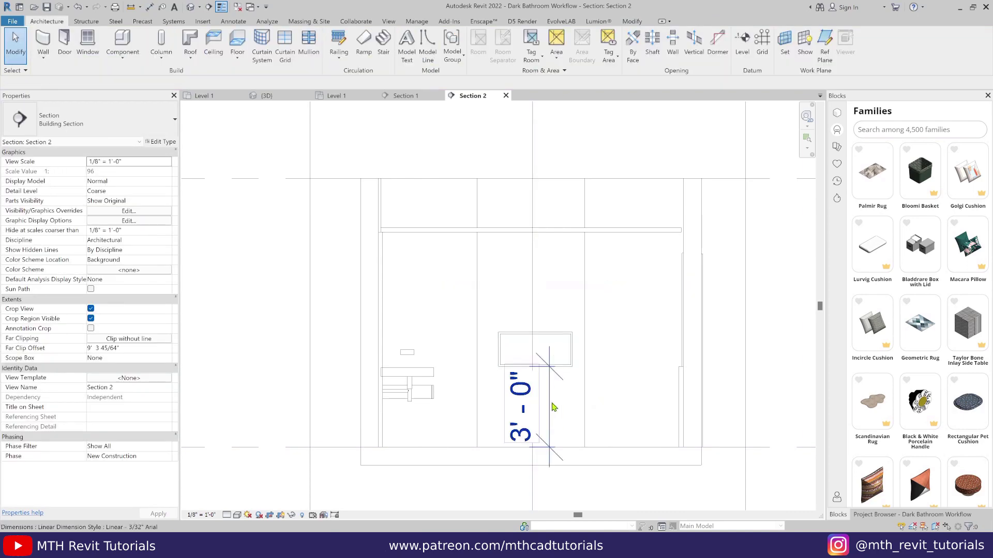
left_click(551, 404)
key("Delete")
Set the Wall Niche type's height to 1' 6" and widen it to nearly span the gap between the two thin walls
left_click(564, 366)
key("d")
key("i")
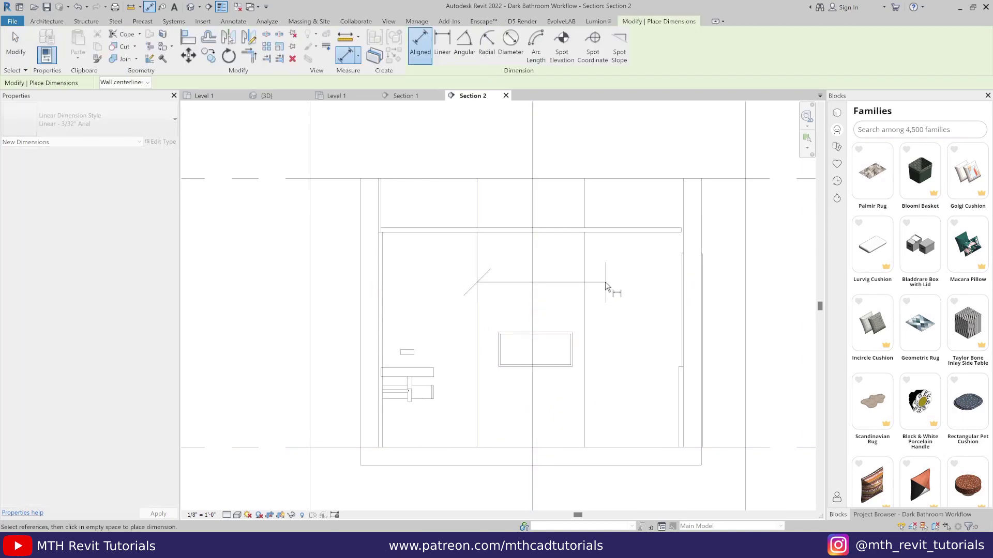
key("Escape")
left_click(160, 142)
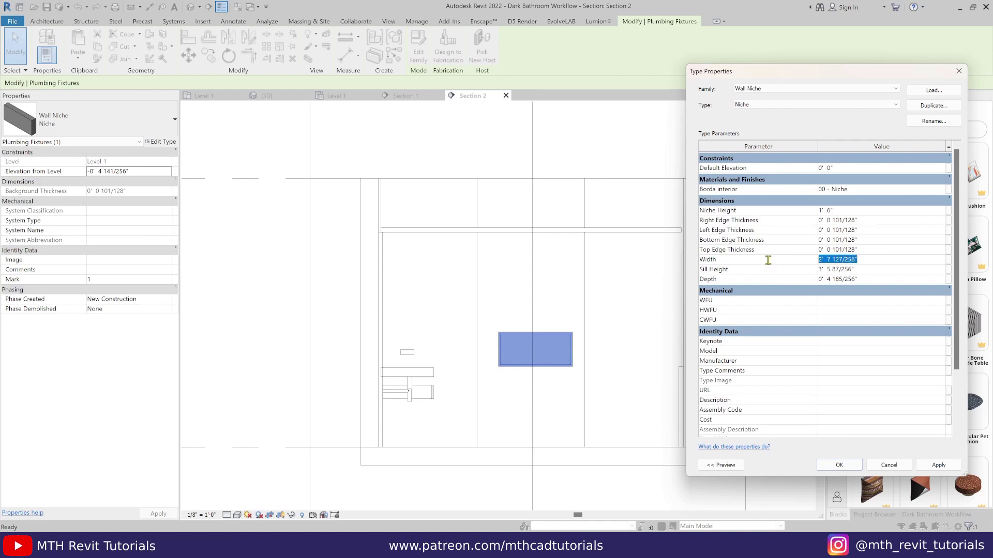
left_click(839, 465)
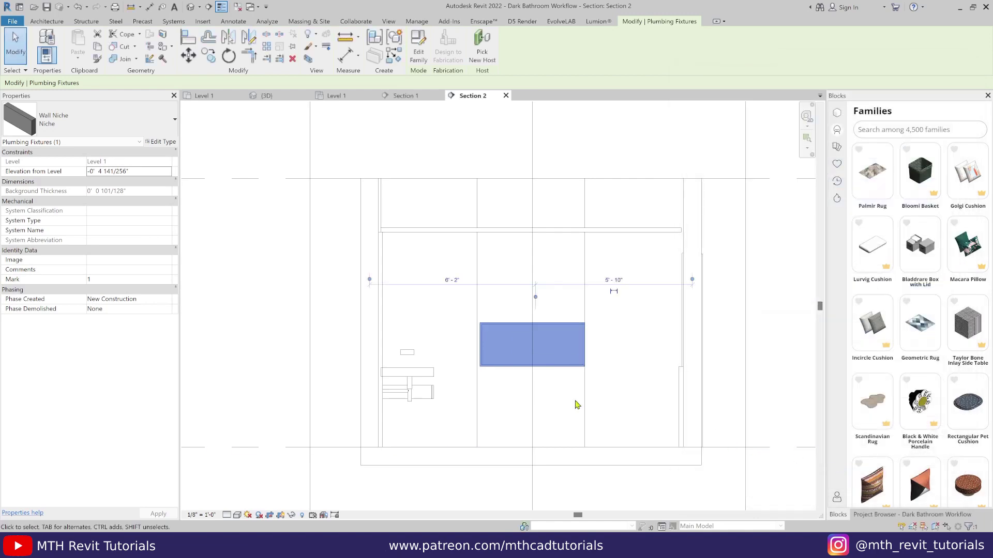
Move the wall niche in Section 2 so its left edge meets the thin wall's edge
key("m")
key("v")
left_click(480, 309)
left_click(480, 311)
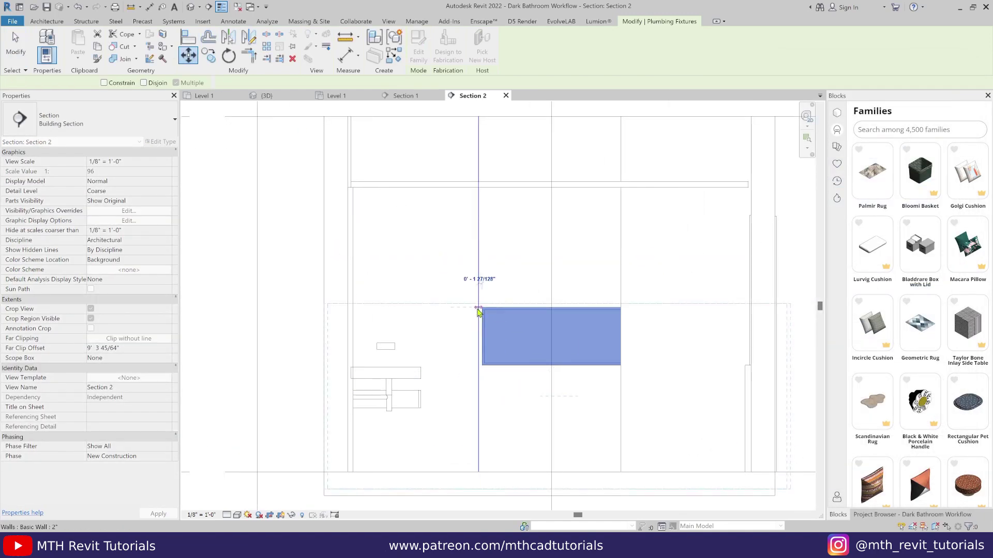
scroll(481, 310, "down", 2)
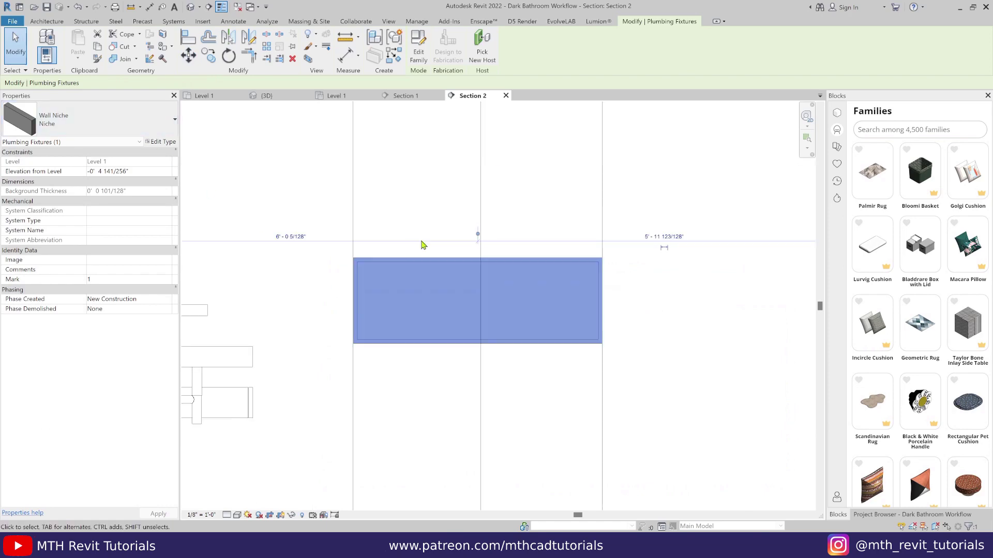
left_click(424, 243)
scroll(545, 285, "down", 3)
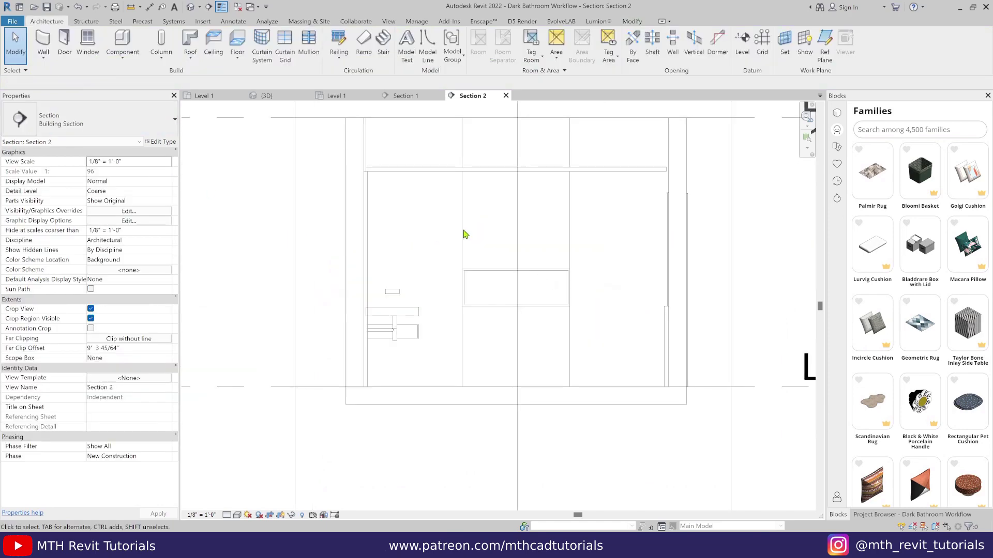
Search the family library for "wall panel", load Pólis Square Panel and place one on the wall above the niche, below the ceiling
middle_click_drag(466, 233, 463, 308)
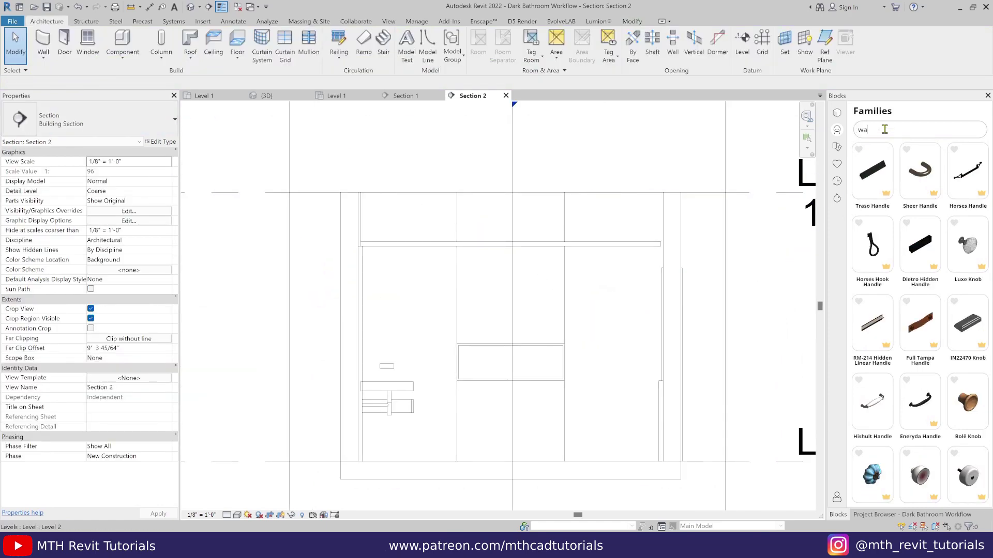
left_click(885, 130)
type("wall panel")
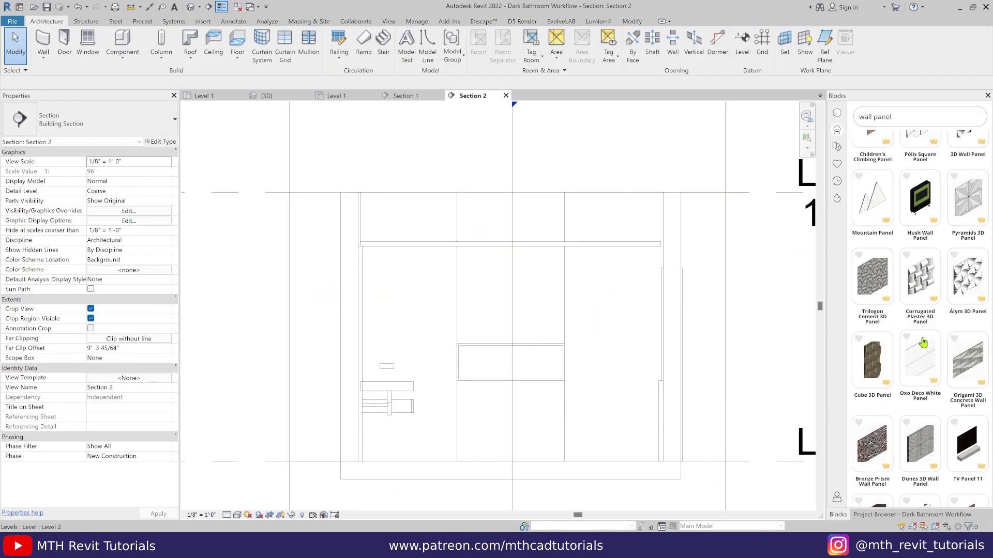
left_click(929, 179)
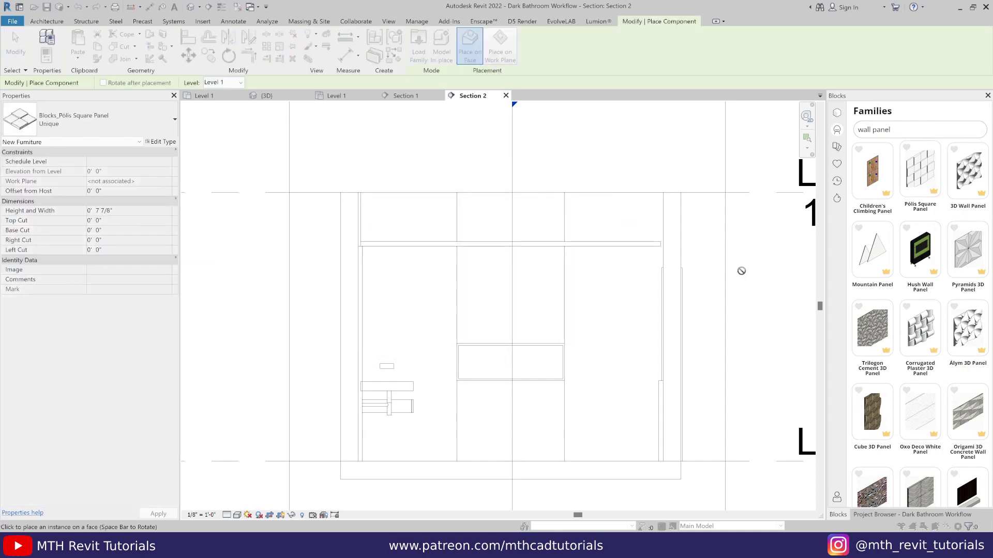
left_click(466, 256)
right_click(530, 270)
left_click(543, 277)
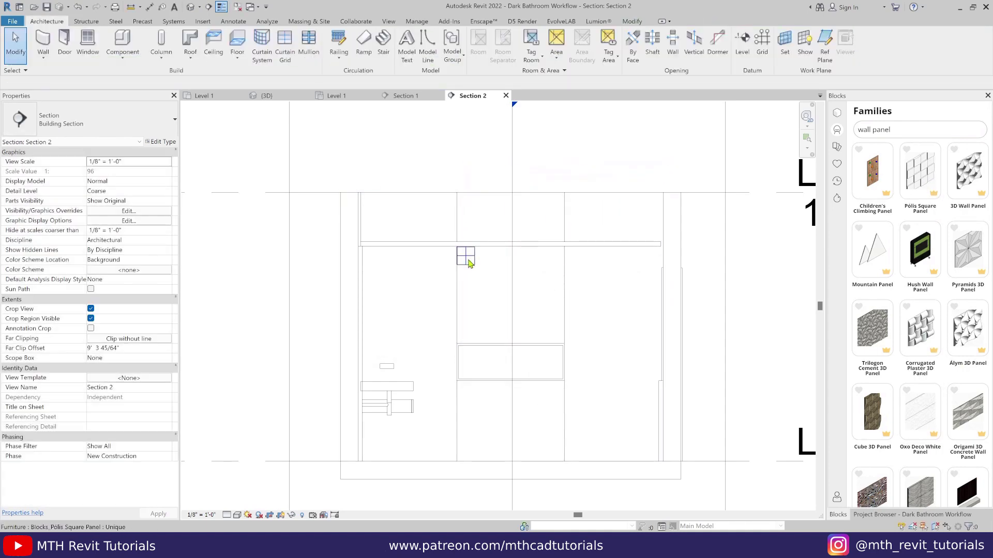
Move the square panel so its upper-left corner meets the corner of the ceiling underside and thin wall
scroll(460, 253, "up", 10)
left_click(455, 224)
left_click(182, 61)
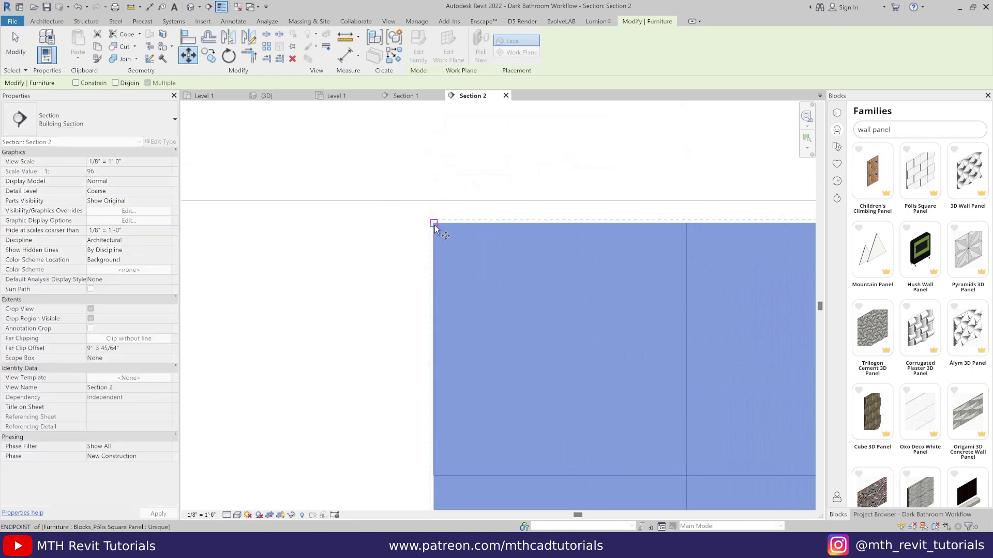
left_click(433, 224)
left_click(430, 201)
scroll(422, 251, "down", 4)
Copy the square panel edge to edge under the ceiling to make a row of six across the gap between the thin walls
middle_click_drag(603, 310, 537, 308)
scroll(536, 308, "down", 2)
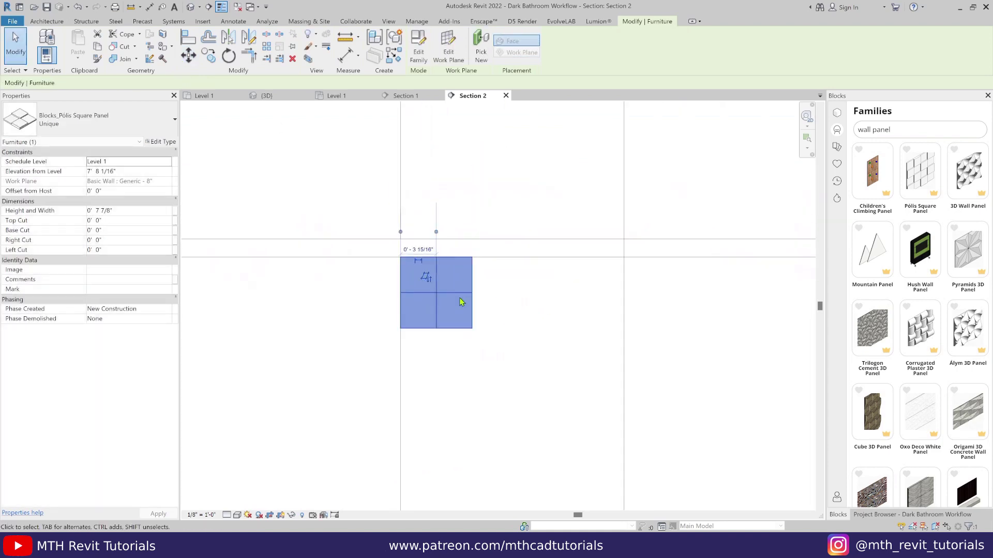
left_click(209, 56)
left_click(472, 257)
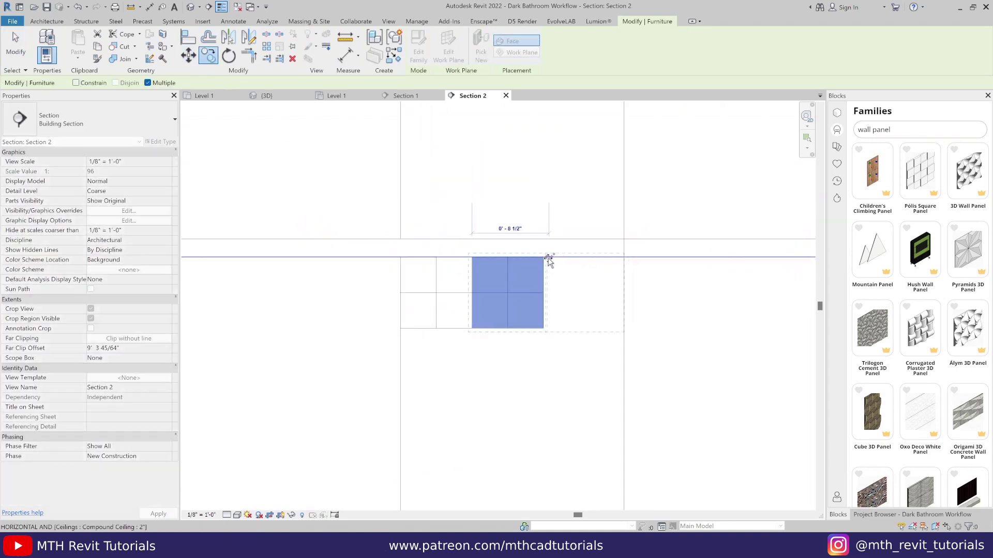
left_click(543, 257)
left_click(614, 257)
middle_click_drag(673, 282, 428, 332)
left_click(442, 306)
left_click(513, 306)
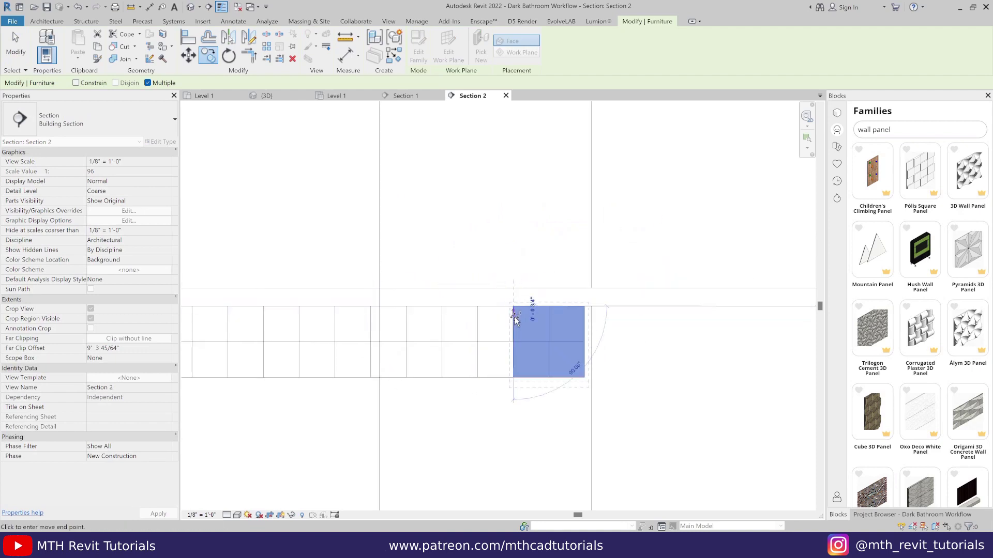
key("Escape")
Select all six panels in the row and set their Height and Width to 0' 8"
scroll(617, 340, "down", 2)
left_click(578, 349)
scroll(578, 349, "up", 1)
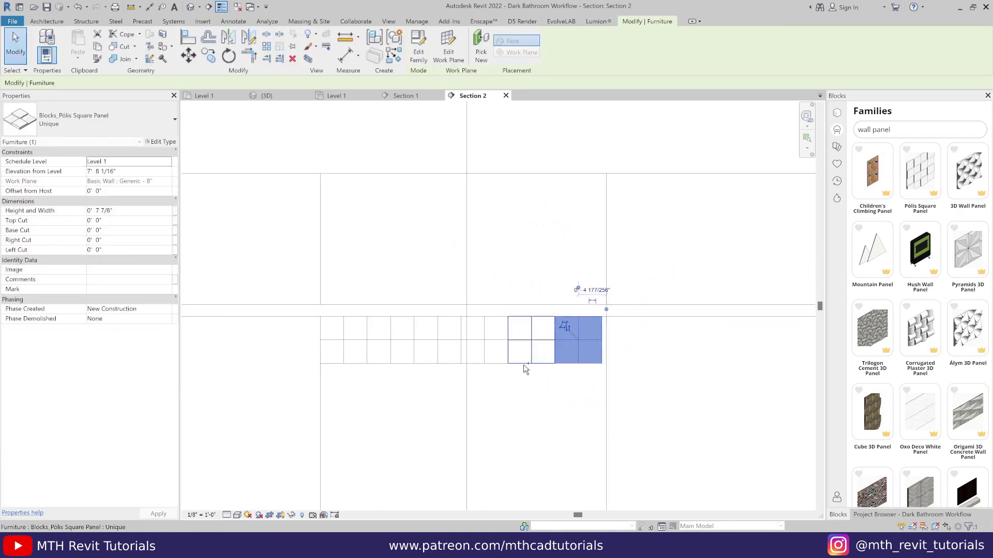
left_click(523, 364, "ctrl")
left_click(479, 364, "ctrl")
left_click(430, 364, "ctrl")
left_click(376, 364, "ctrl")
left_click(358, 364, "ctrl")
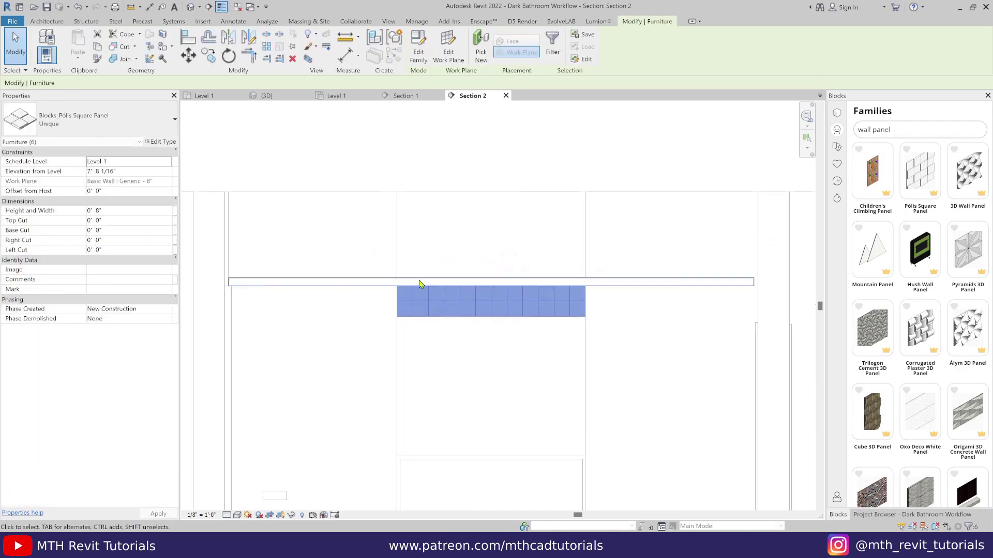
Move the six-panel row vertically so its upper edge aligns with the underside of the ceiling
key("m")
key("v")
scroll(418, 280, "up", 4)
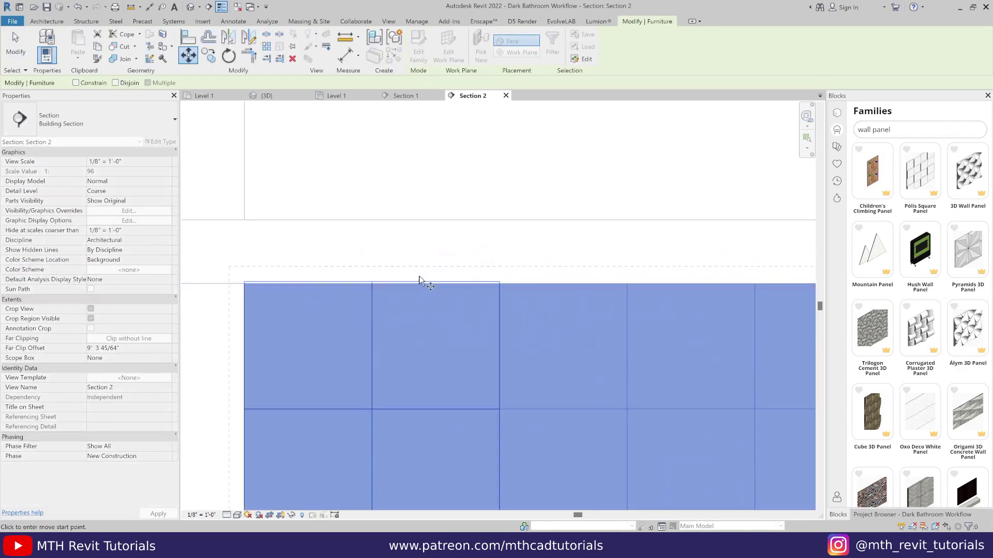
scroll(419, 278, "up", 3)
left_click(444, 309)
scroll(444, 310, "down", 4)
left_click(443, 342)
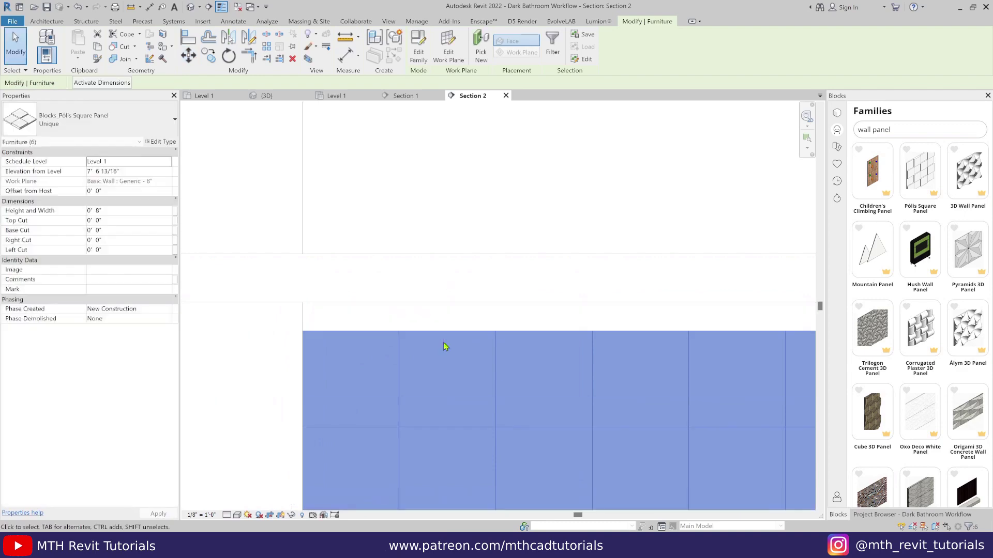
key("m")
key("v")
left_click(446, 331)
left_click(449, 302)
scroll(427, 275, "down", 5)
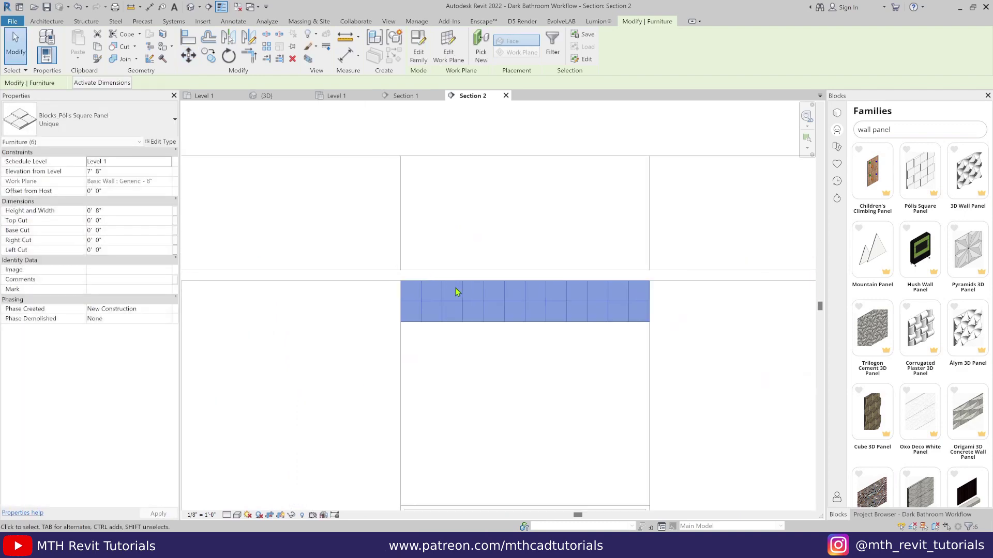
Array the panel row straight down, spaced by one panel height, with a count of 13
middle_click_drag(455, 288, 429, 291)
left_click(267, 46)
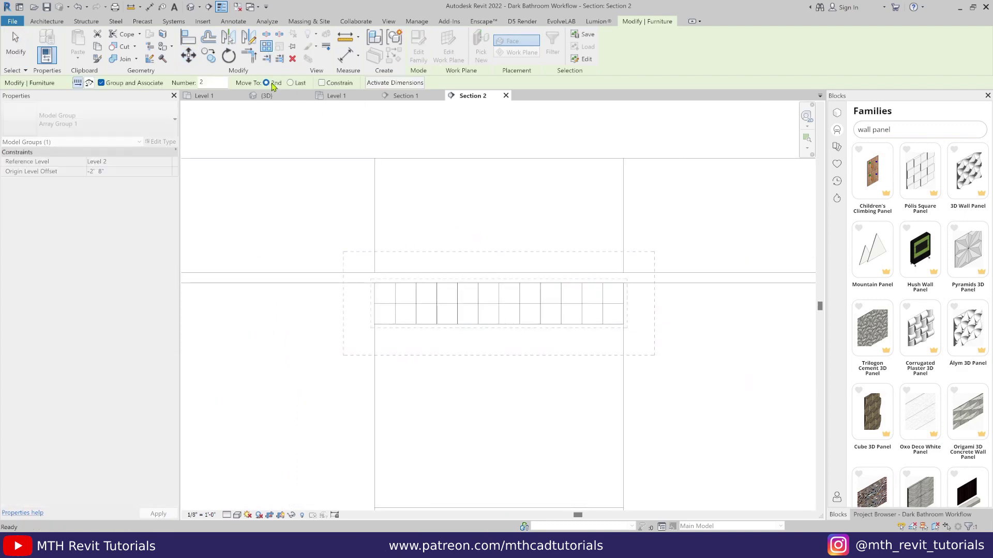
left_click(436, 283)
left_click(437, 324)
scroll(450, 294, "down", 3)
type("8")
key("Return")
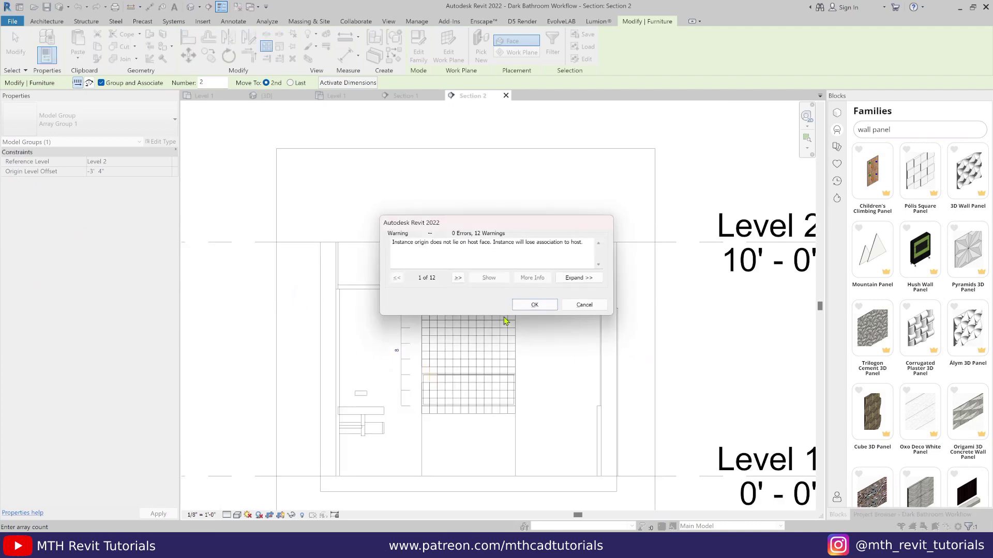
left_click(532, 306)
type("13")
key("Return")
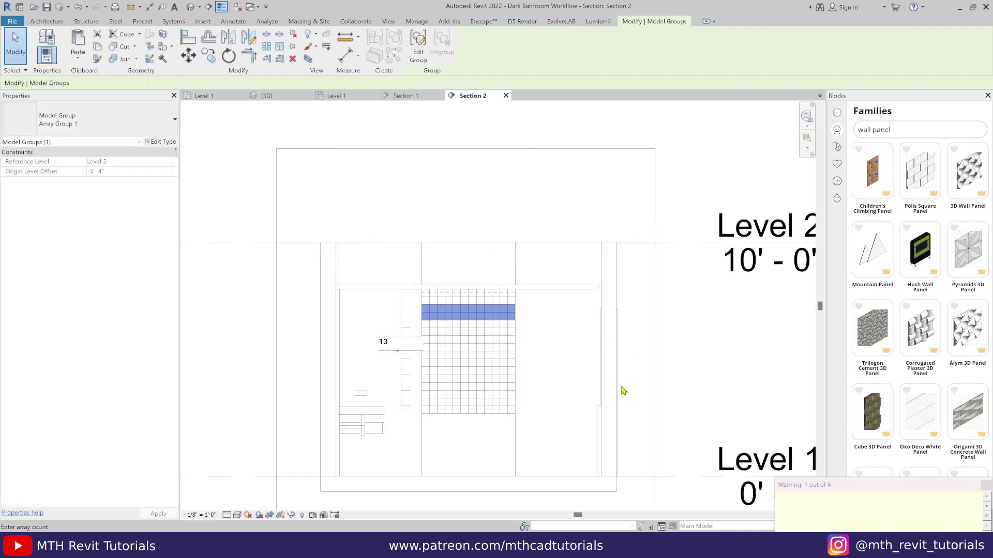
left_click(534, 440)
Ungroup the arrayed panel rows between the ceiling and the floor into individual panels
middle_click_drag(480, 483, 487, 379)
left_click(476, 377)
scroll(471, 353, "up", 2)
scroll(416, 279, "down", 1)
left_click_drag(398, 138, 529, 398)
left_click(442, 45)
key("Escape")
Delete the panels that lie inside the wall niche area
scroll(458, 361, "up", 1)
scroll(463, 366, "up", 1)
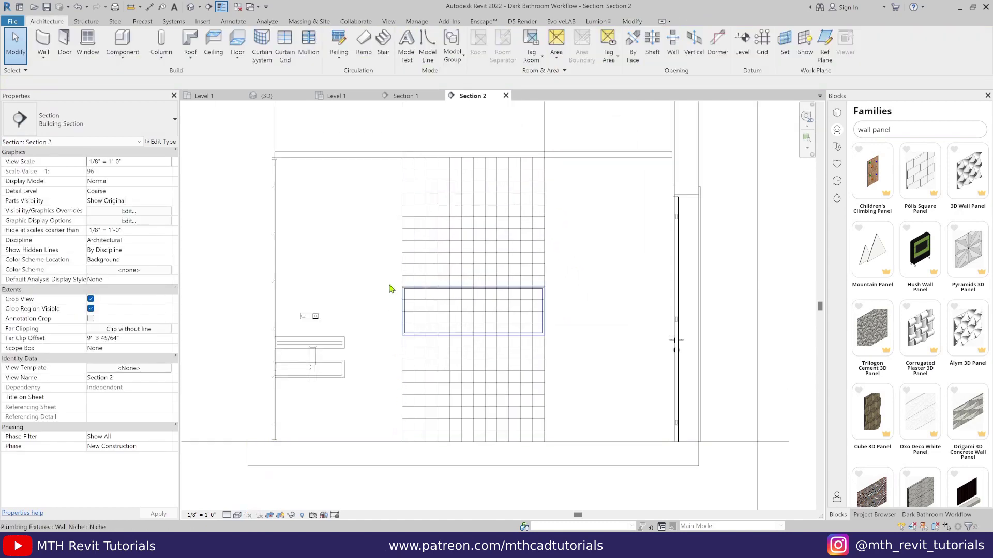
left_click_drag(389, 281, 576, 358)
key("Delete")
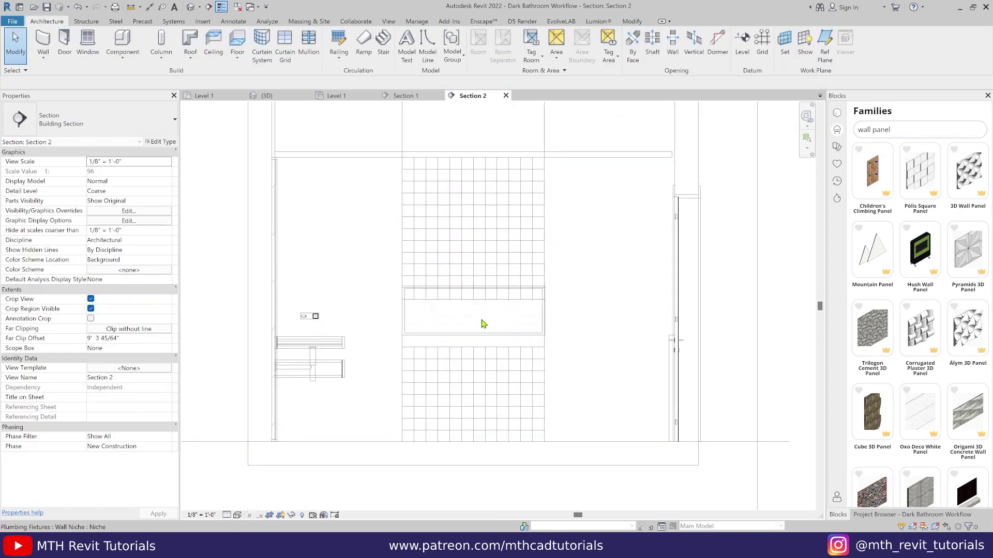
Move all panels below the niche up so their upper edge meets the niche's bottom edge
left_click_drag(376, 353, 551, 454)
scroll(547, 364, "up", 2)
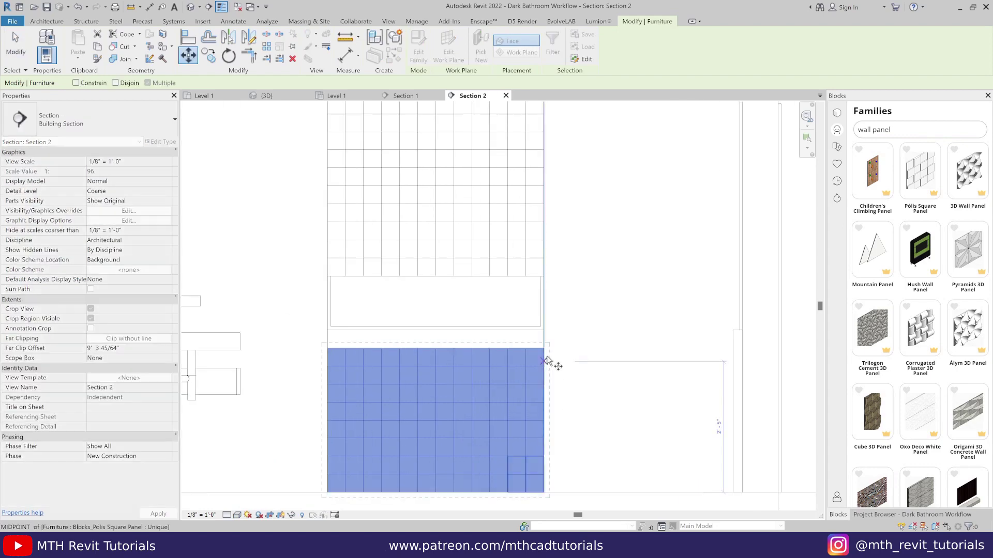
left_click(544, 331)
left_click(603, 371)
Copy the lowest panel row down by 0' 8" to cover the gap at the floor
middle_click_drag(603, 370, 650, 259)
left_click_drag(351, 321, 658, 372)
key("c")
key("o")
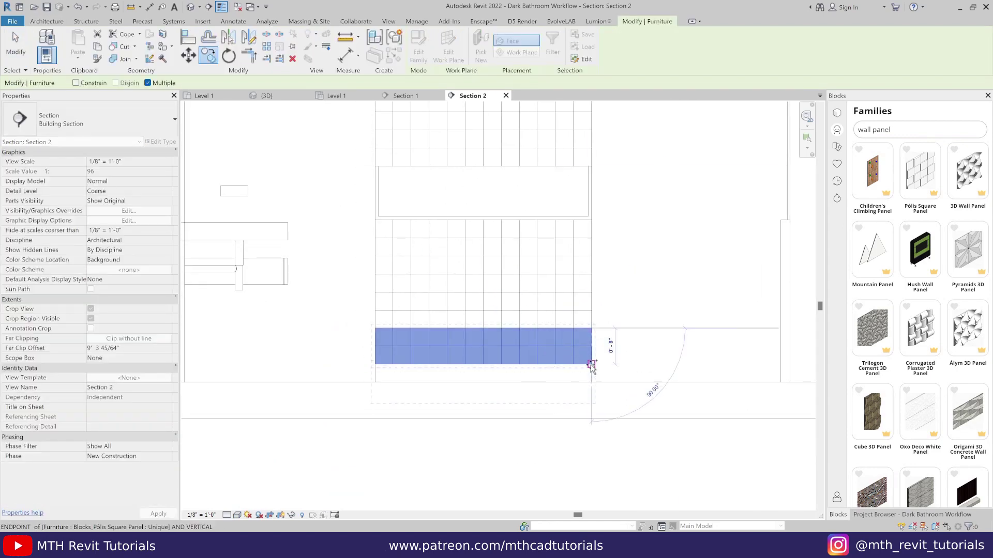
left_click(591, 364)
key("Escape")
key("Escape")
left_click(538, 377)
key("Escape")
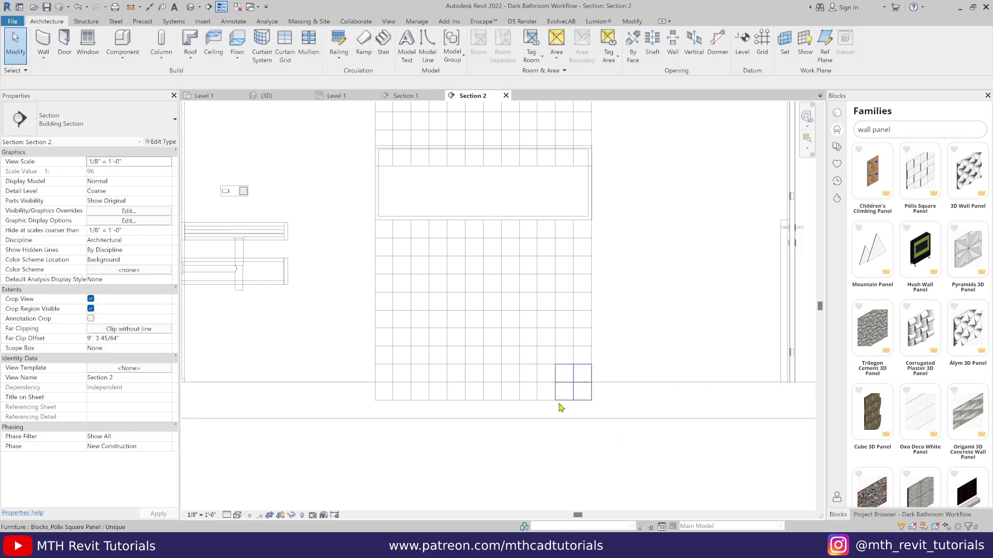
Dimension how far the lowest panel row extends below the floor level, and undo the dimension
left_click(238, 516)
left_click(250, 485)
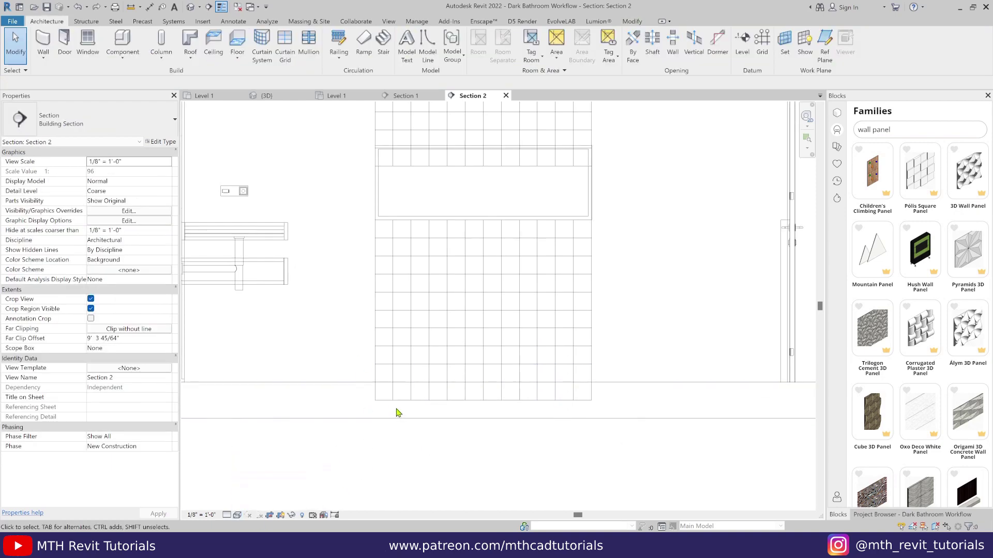
key("i")
left_click(383, 400)
left_click(381, 382)
left_click(334, 452)
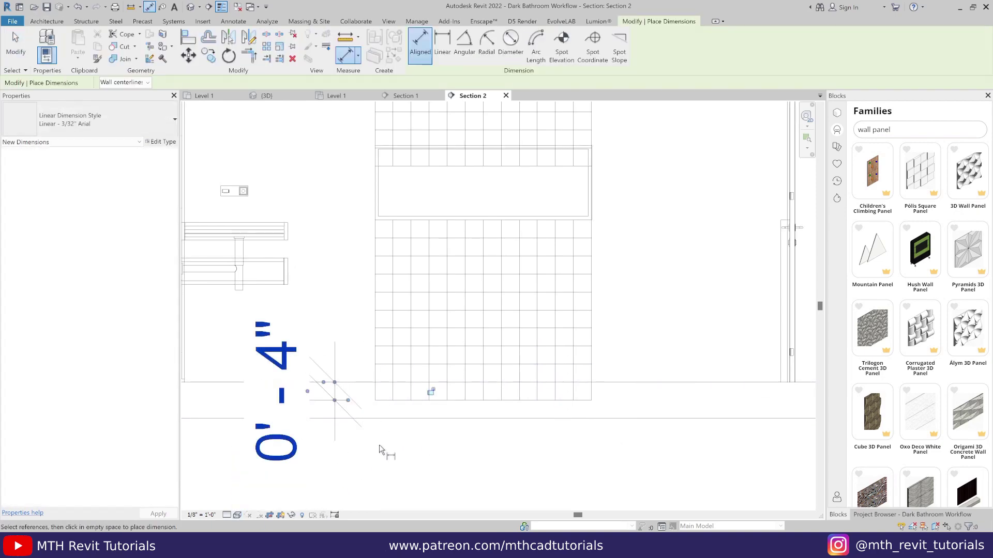
key("ctrl+z")
Set the Base Cut of the lowest panel row to 4" so the row ends at the floor
left_click_drag(334, 442, 594, 359)
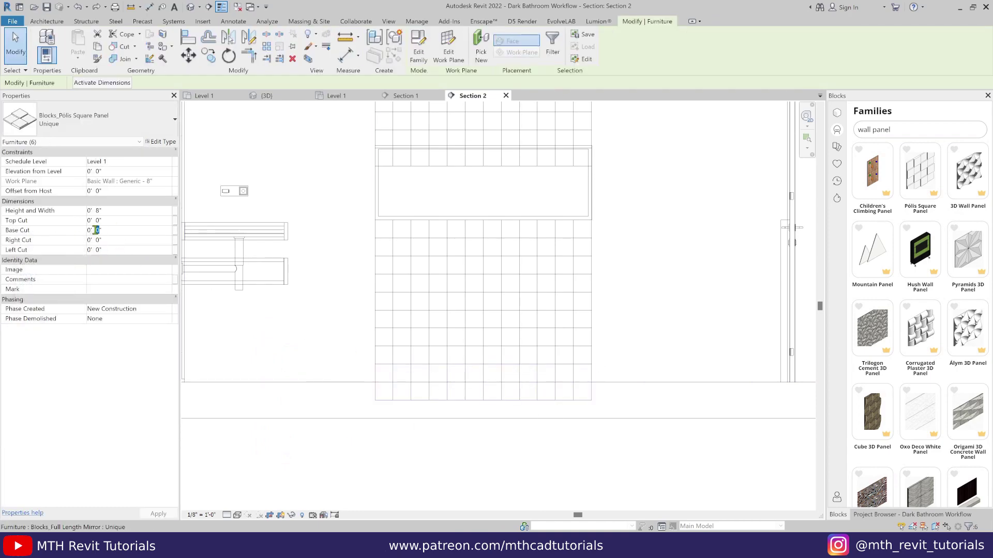
middle_click_drag(429, 175, 432, 345)
key("Escape")
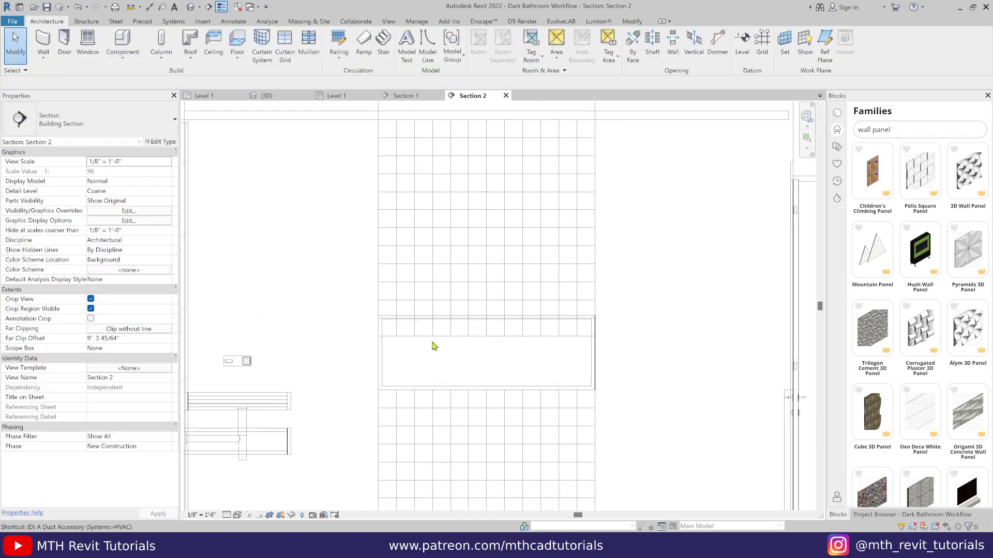
Dimension the overlap between the niche's top edge and the bottom edge of the panel row above it
key("d")
key("i")
left_click(439, 337)
scroll(438, 336, "up", 3)
left_click(443, 309)
scroll(436, 335, "down", 4)
left_click(350, 341)
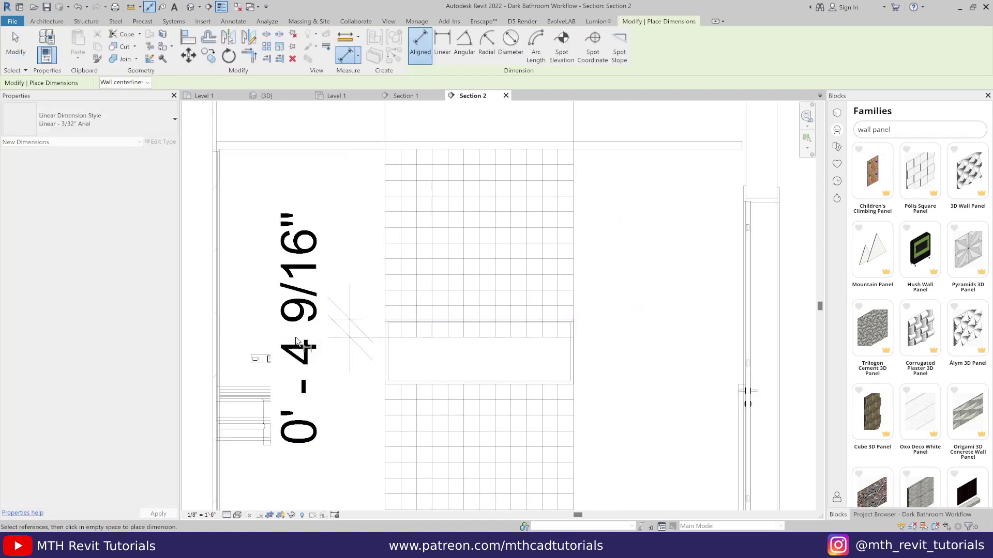
key("Escape")
key("Escape")
left_click(309, 266)
key("Escape")
left_click(415, 337)
key("Escape")
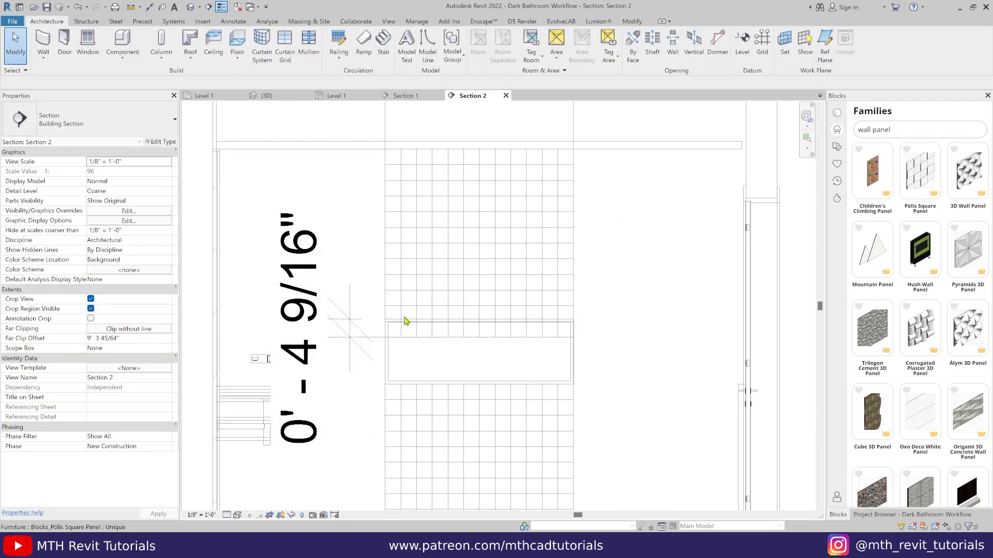
Set the Base Cut of the six panels overlapping the niche's top to 4.98", and remove the overlap dimension
scroll(401, 309, "up", 3)
left_click(400, 311)
scroll(400, 314, "down", 2)
key("Escape")
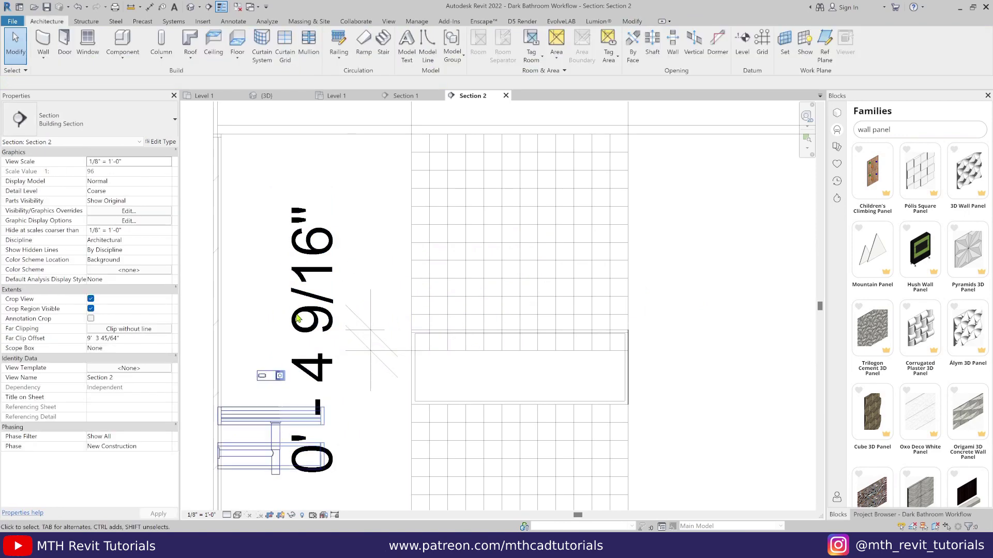
left_click(443, 325)
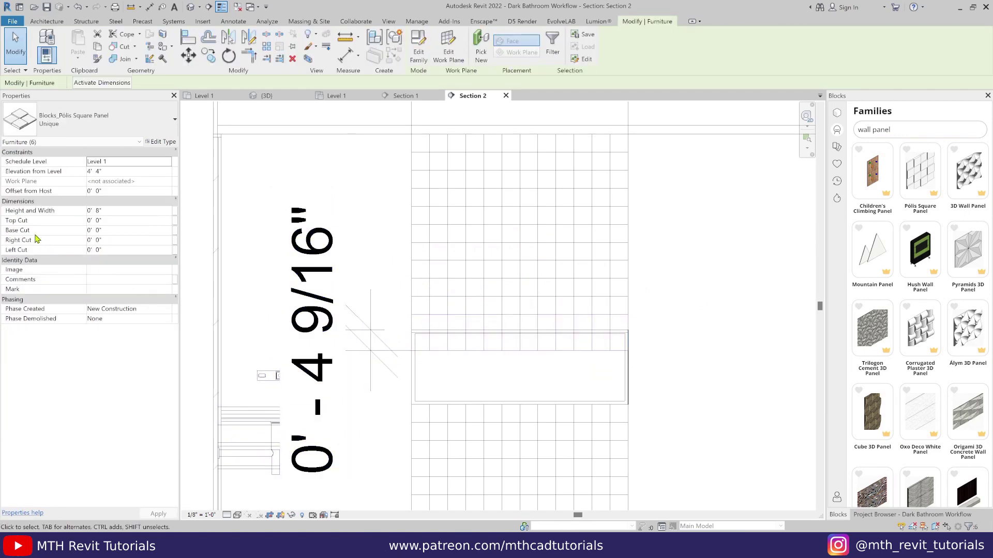
left_click(111, 230)
type("4.98")
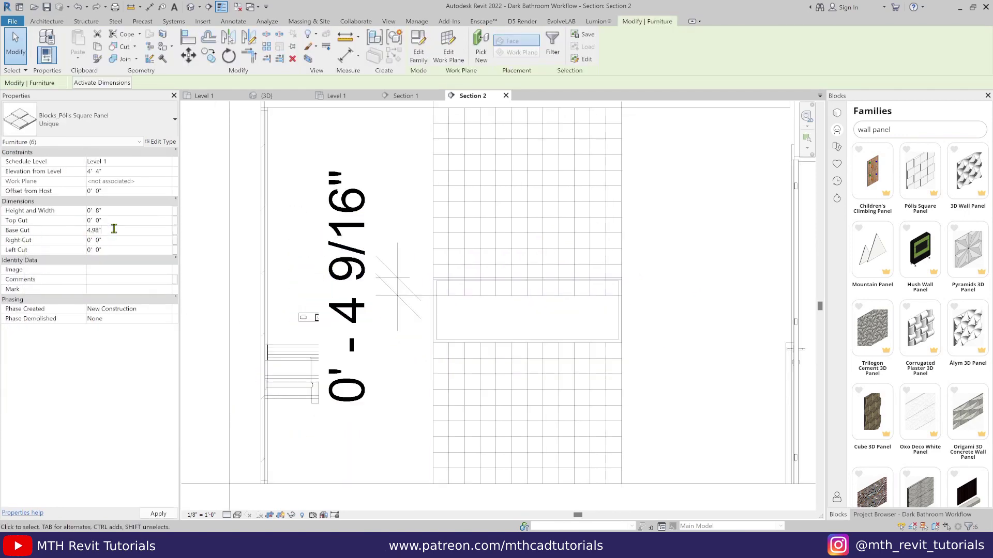
key("Return")
left_click(407, 308)
key("Escape")
scroll(406, 324, "down", 3)
middle_click_drag(408, 335, 406, 360)
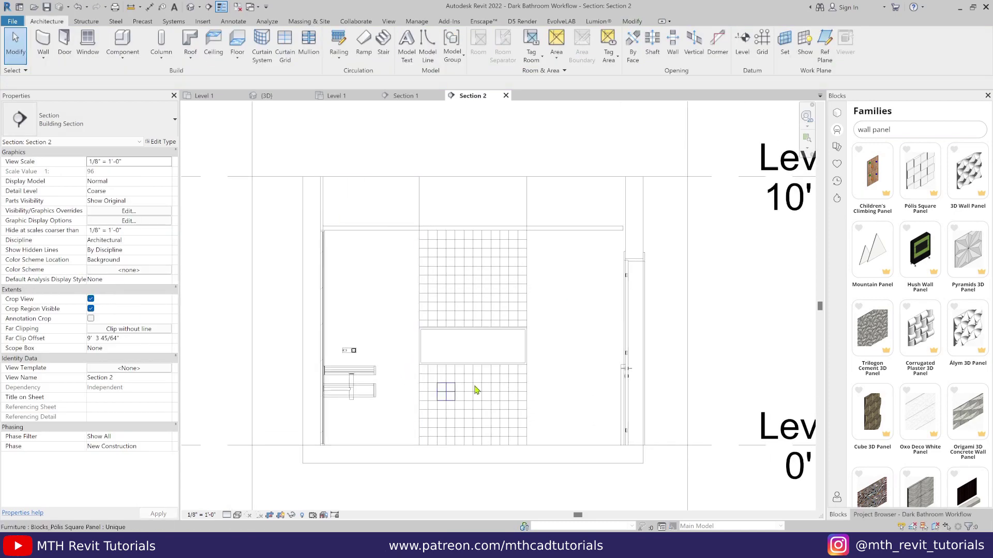
Open the default 3D view and examine the paneled wall around the niche
middle_click_drag(600, 412, 612, 392)
left_click(190, 7)
scroll(527, 369, "down", 1)
middle_click_drag(536, 393, 494, 448, "shift")
scroll(504, 365, "up", 3)
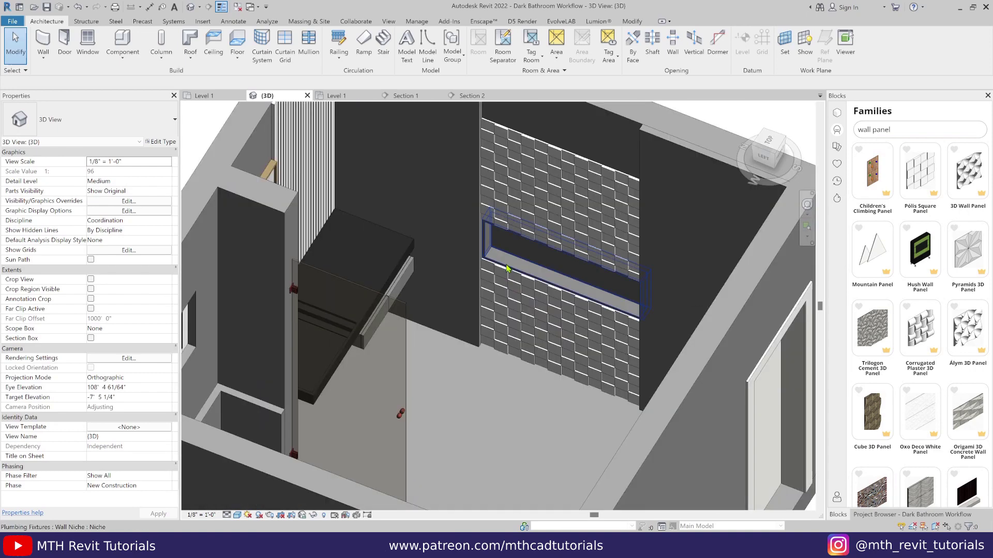
Open the Section 1 view and place a Pólis Square Panel on the low 2" wall beneath the window
left_click(204, 96)
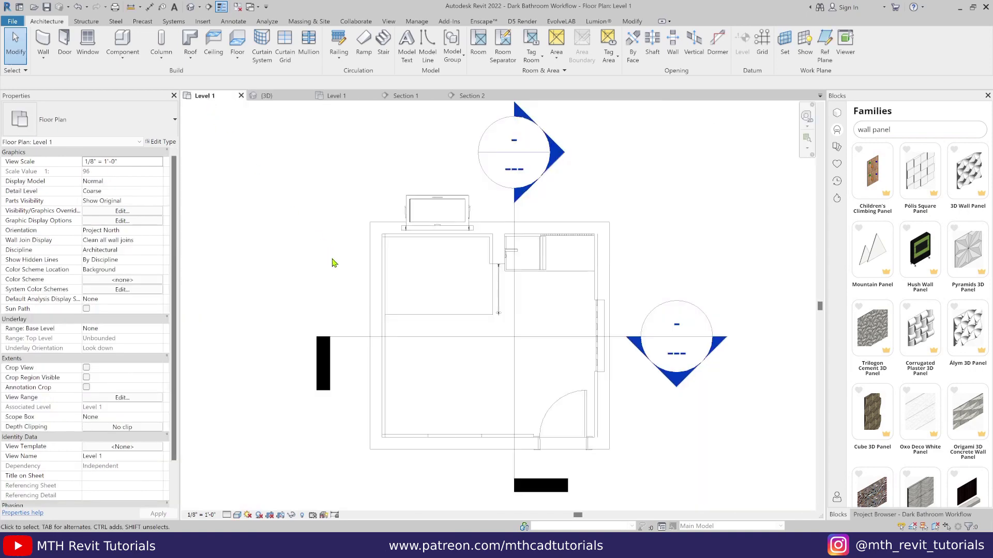
left_click(414, 337)
scroll(605, 323, "down", 2)
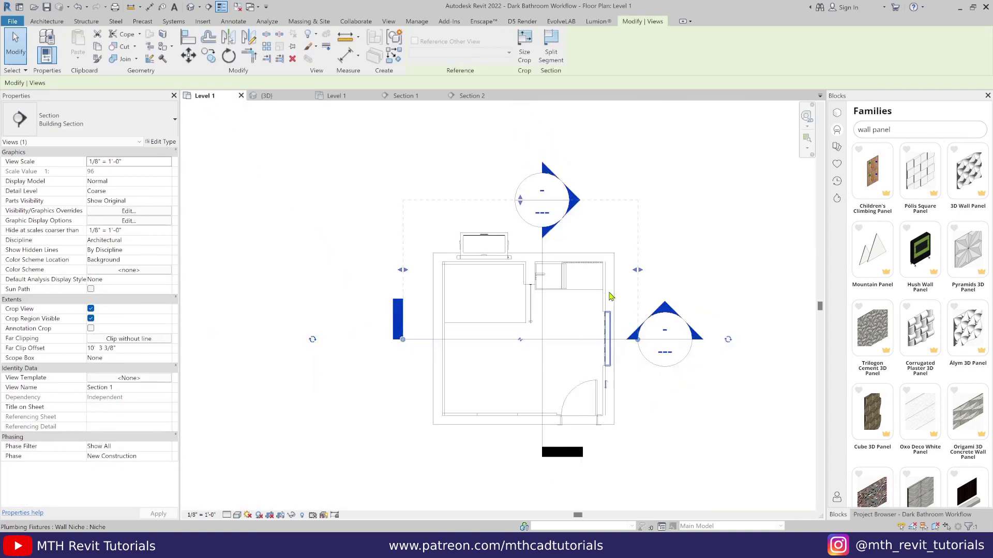
key("Escape")
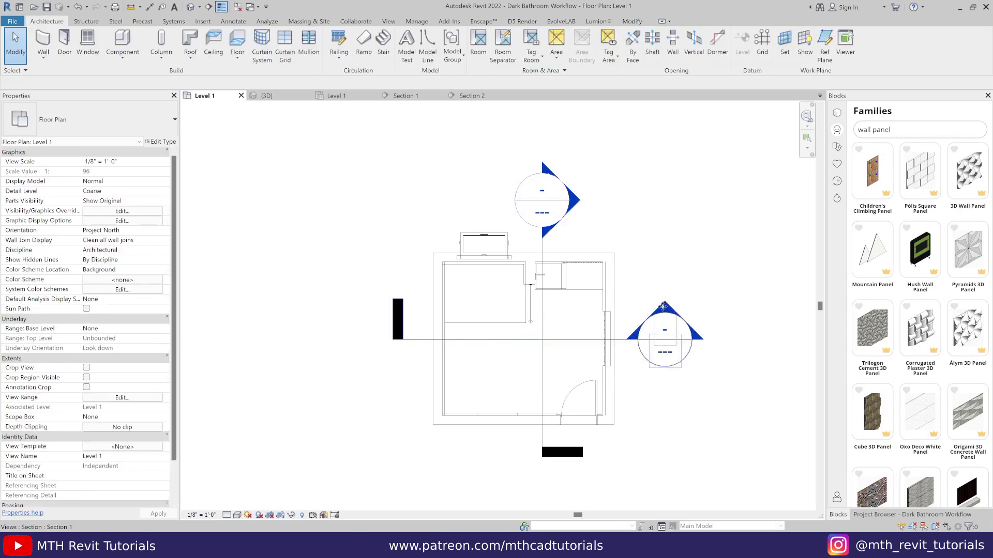
double_click(662, 306)
left_click(123, 43)
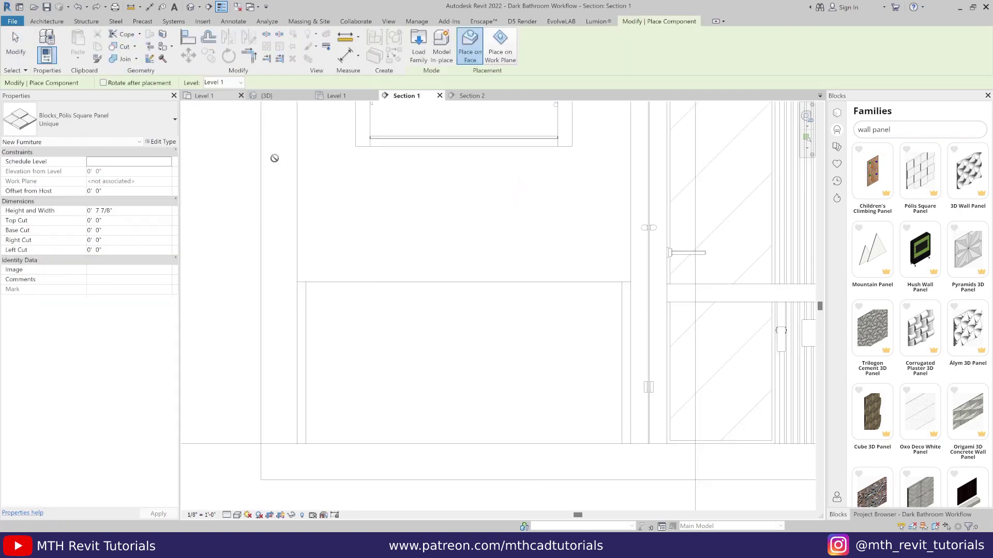
left_click(322, 299)
key("Escape")
scroll(311, 295, "up", 2)
Move the new panel so its upper-left corner meets the upper-left corner of the low wall
left_click(337, 288)
key("m")
key("v")
scroll(305, 274, "up", 3)
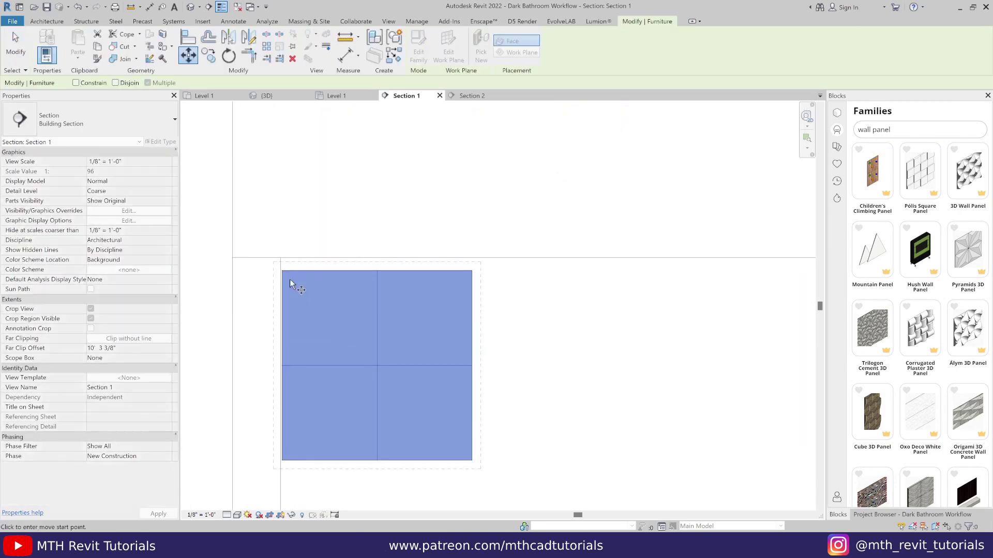
scroll(290, 280, "up", 3)
left_click(272, 258)
left_click(269, 226)
scroll(317, 269, "down", 7)
Array the panel horizontally along the low wall's top edge with 10 copies spaced one panel width apart
key("a")
key("r")
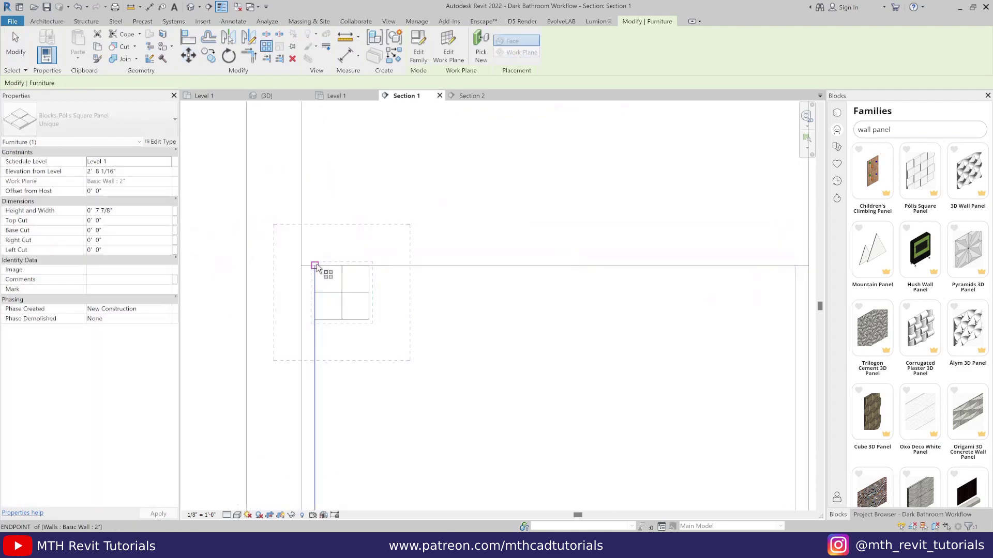
key("a")
key("r")
left_click(315, 266)
left_click(368, 266)
scroll(362, 274, "down", 2)
type("10")
key("Return")
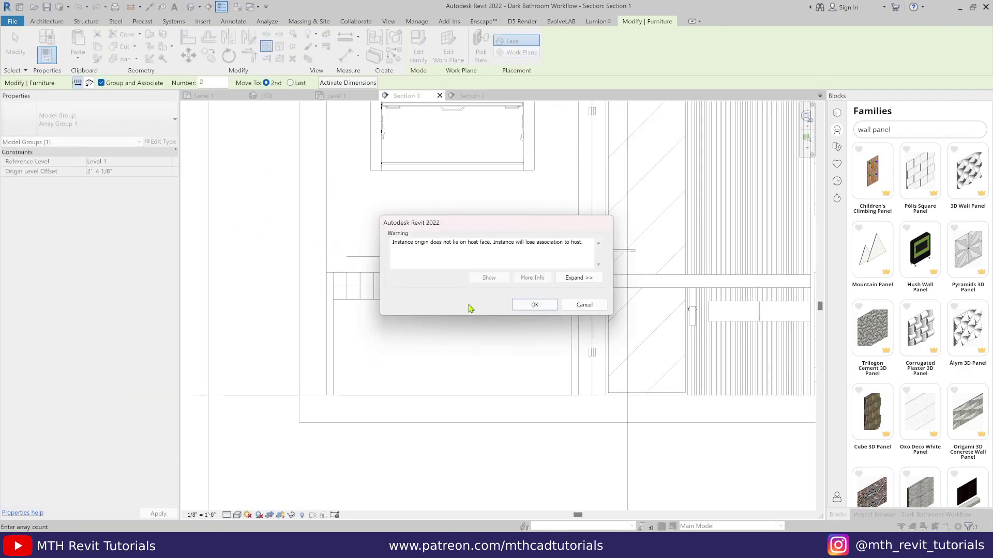
left_click(535, 305)
left_click(563, 299)
left_click_drag(264, 266, 534, 173)
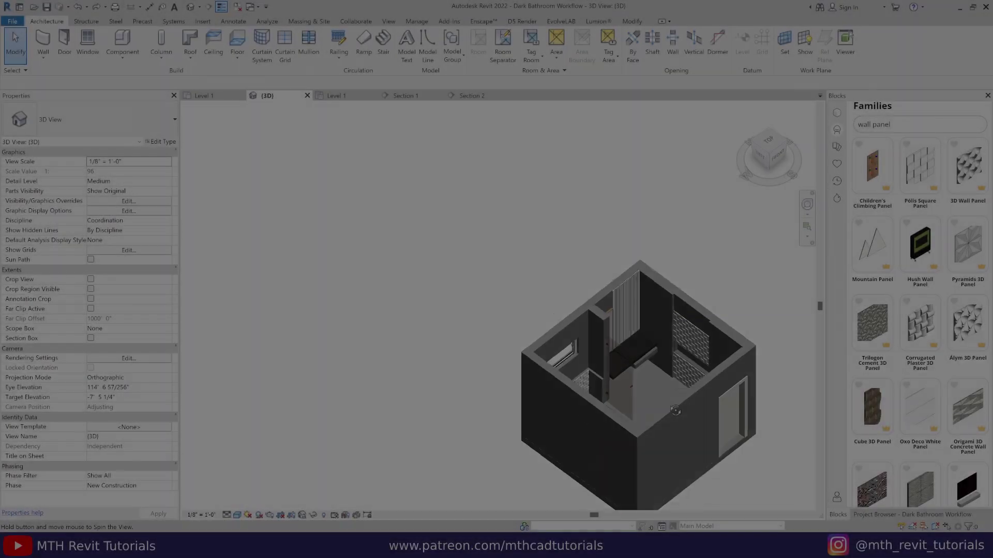
Create a new material named "00 - Wall" in the Material Browser
scroll(445, 362, "up", 5)
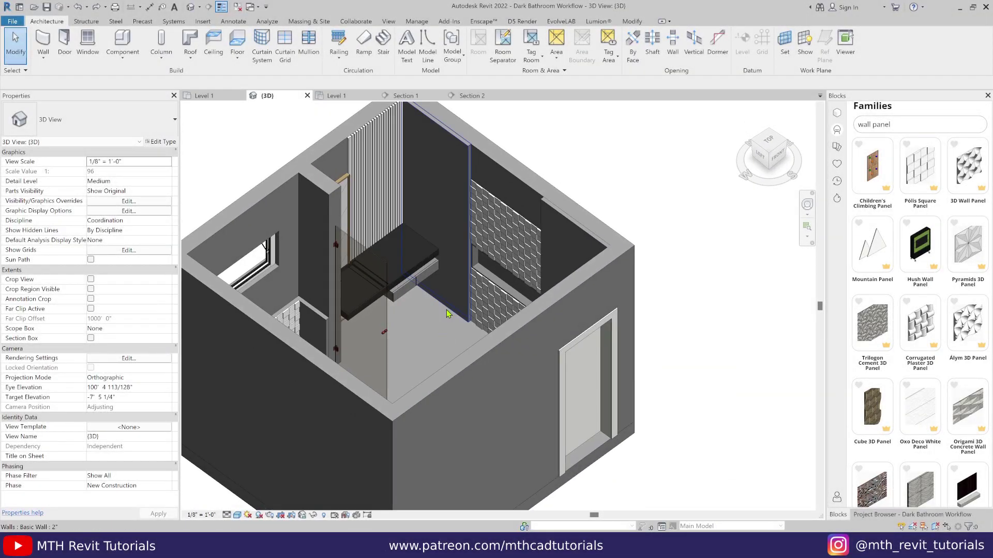
middle_click_drag(448, 314, 567, 355, "shift")
left_click(417, 22)
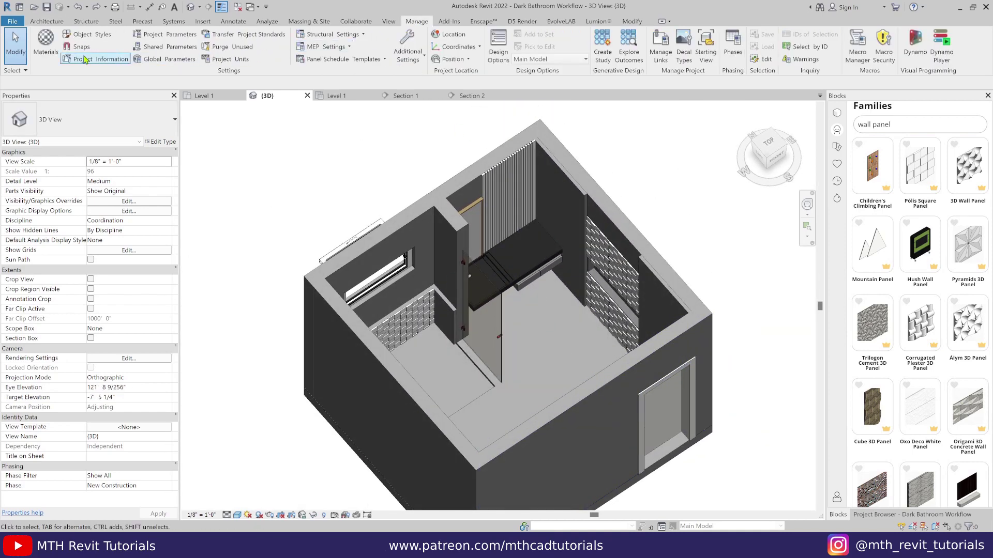
left_click(55, 53)
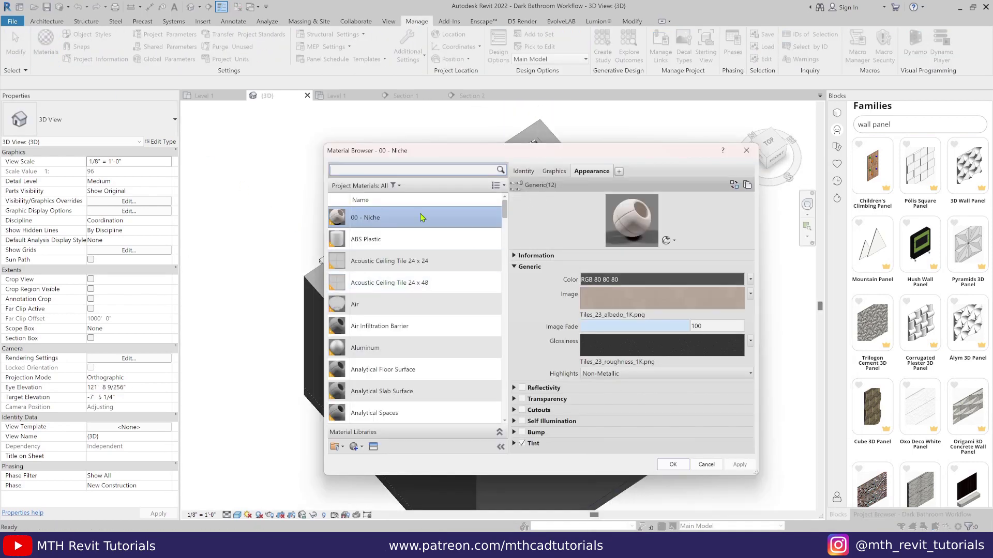
left_click(356, 447)
right_click(392, 317)
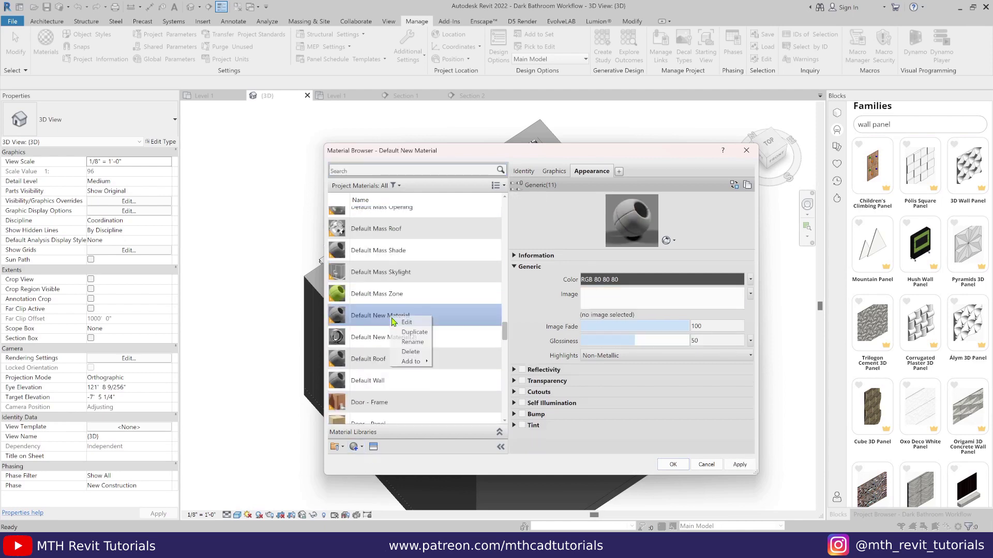
type("00 - Wall")
key("Return")
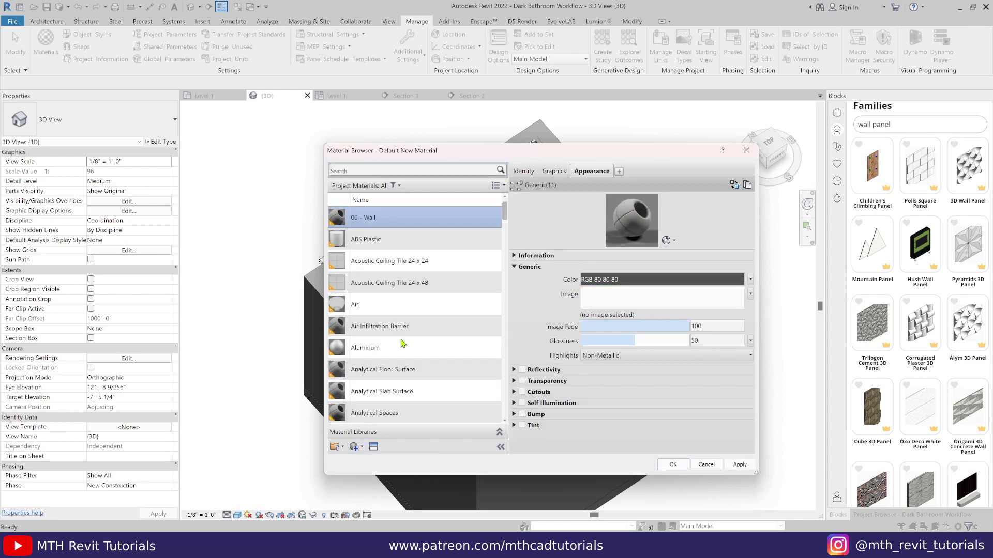
Create two more new materials named "00 - Wall 2" and "00 - Floor"
left_click(356, 447)
left_click(367, 459)
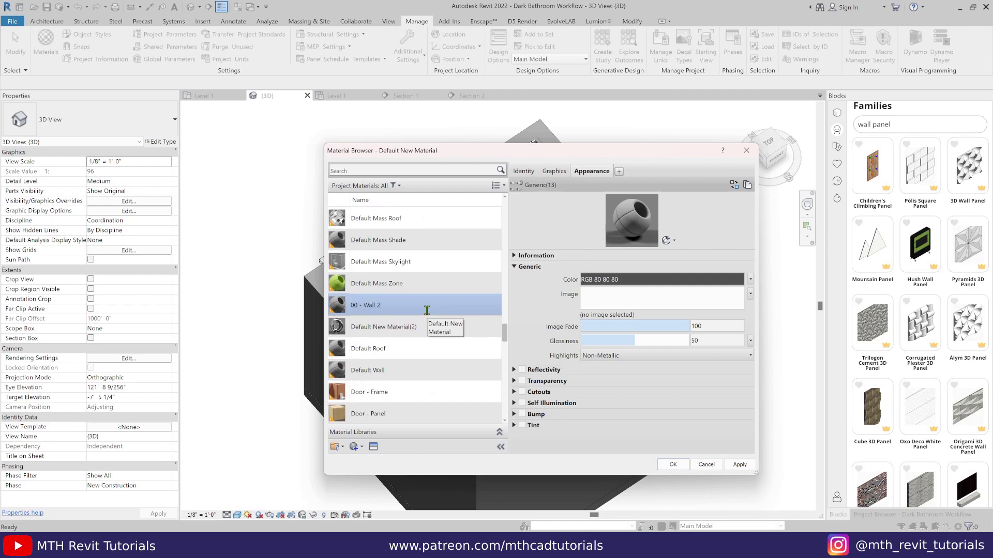
left_click(356, 447)
left_click(373, 456)
right_click(396, 308)
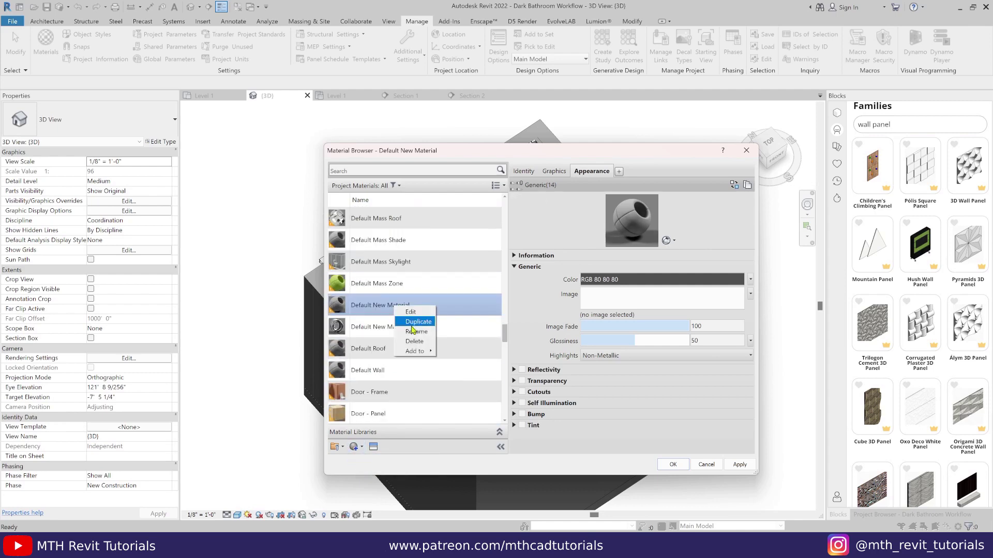
left_click(414, 332)
type("00 - Floor")
key("Return")
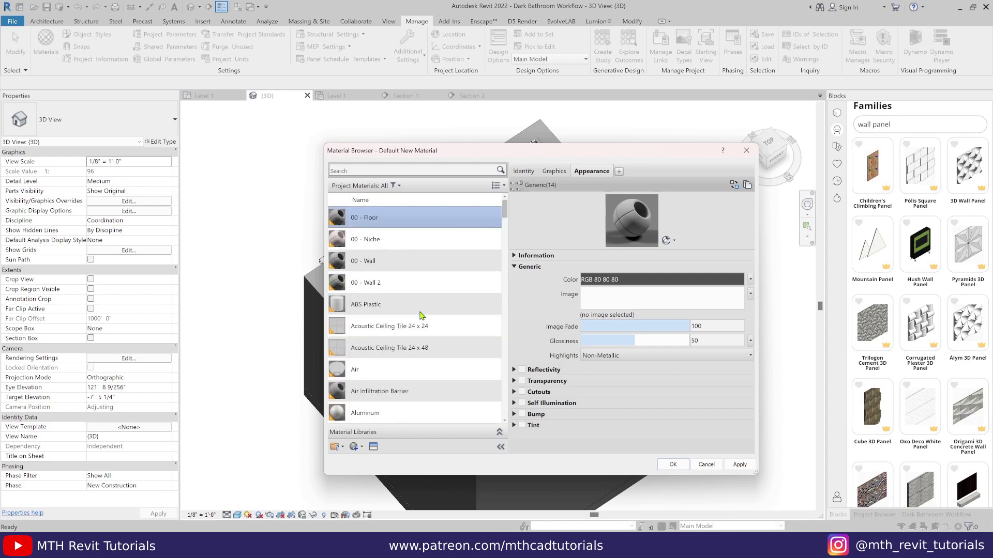
Create a new material named "00 - Ceilling" and accept the Material Browser changes
left_click(355, 446)
left_click(372, 457)
right_click(382, 308)
left_click(406, 333)
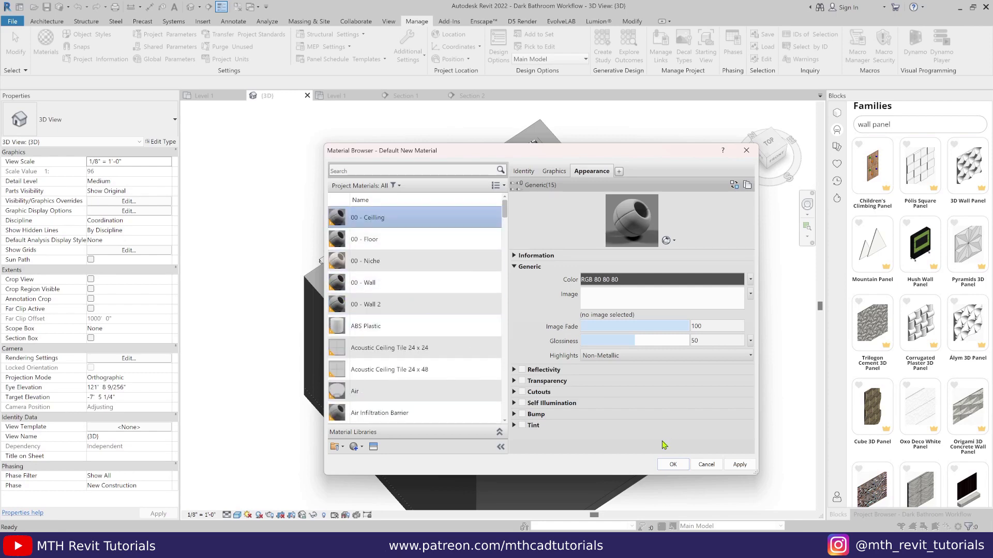
left_click(673, 466)
Start the Enscape live rendering of the default 3D view
scroll(526, 382, "down", 2)
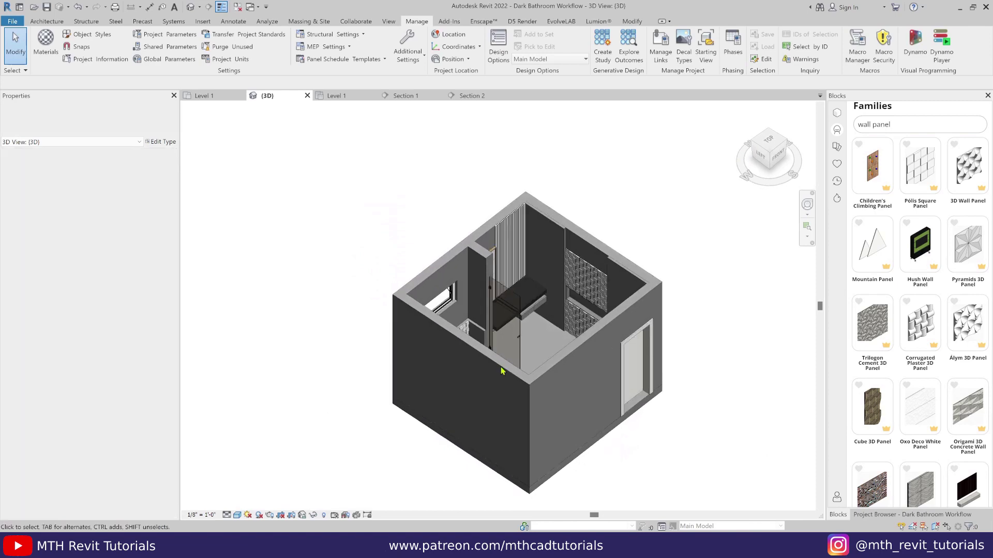
scroll(527, 382, "up", 2)
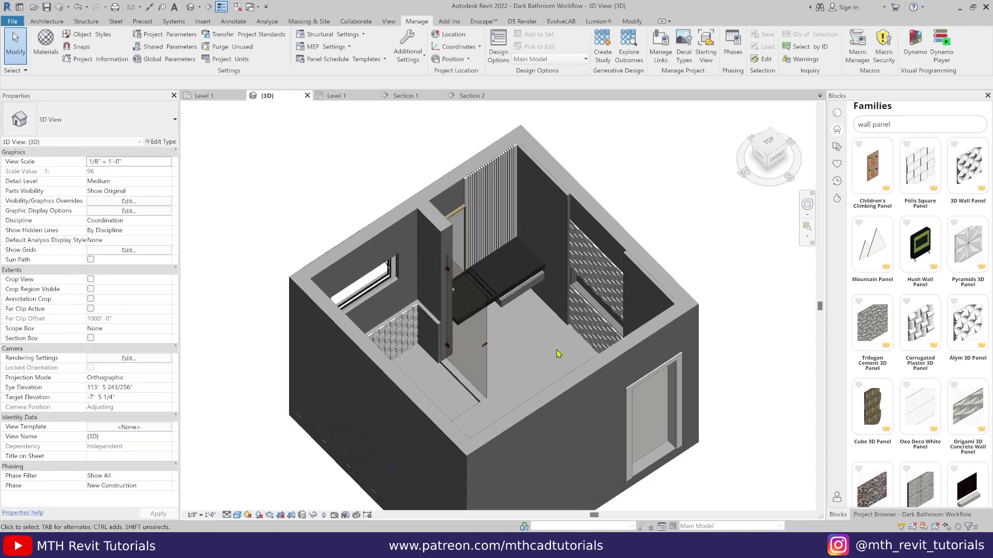
scroll(563, 333, "up", 1)
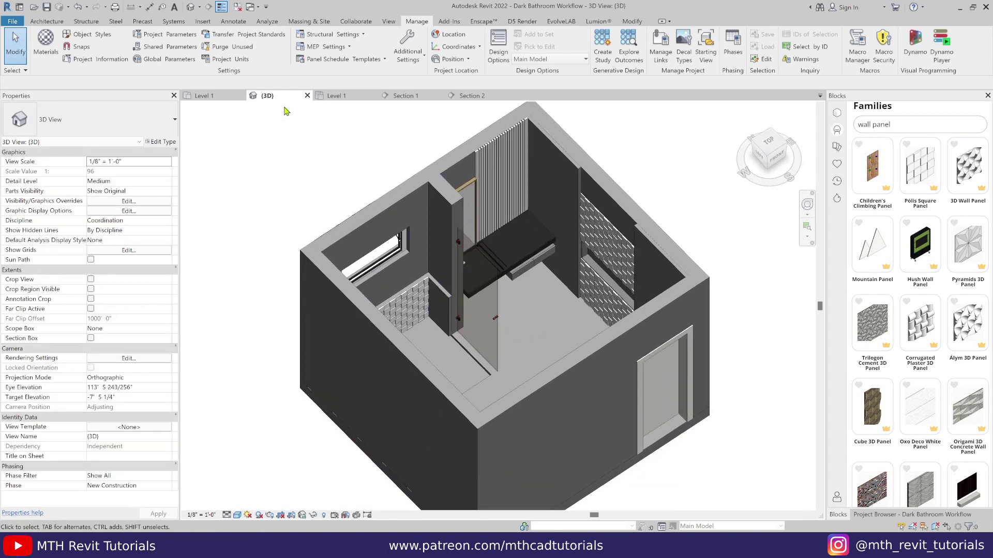
left_click(476, 21)
left_click(17, 52)
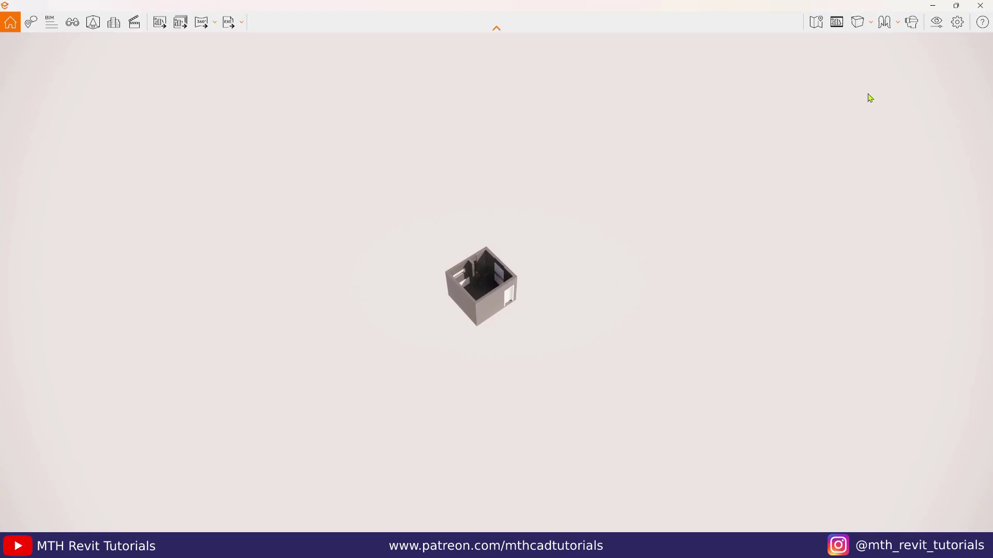
Reset the Custom Preset in Enscape's Visual Settings to its defaults and close the settings
left_click(936, 22)
left_click(570, 150)
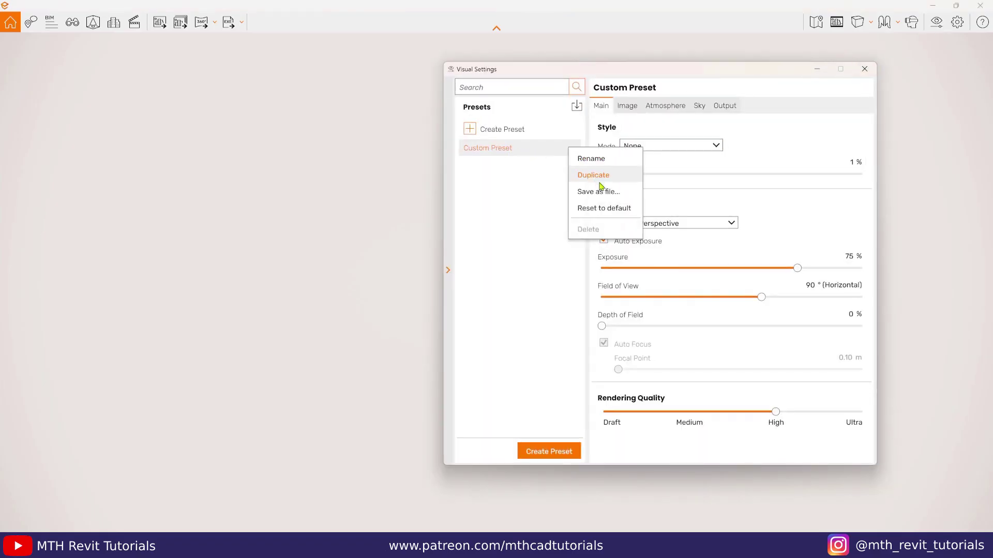
left_click(617, 208)
left_click(448, 274)
left_click(731, 69)
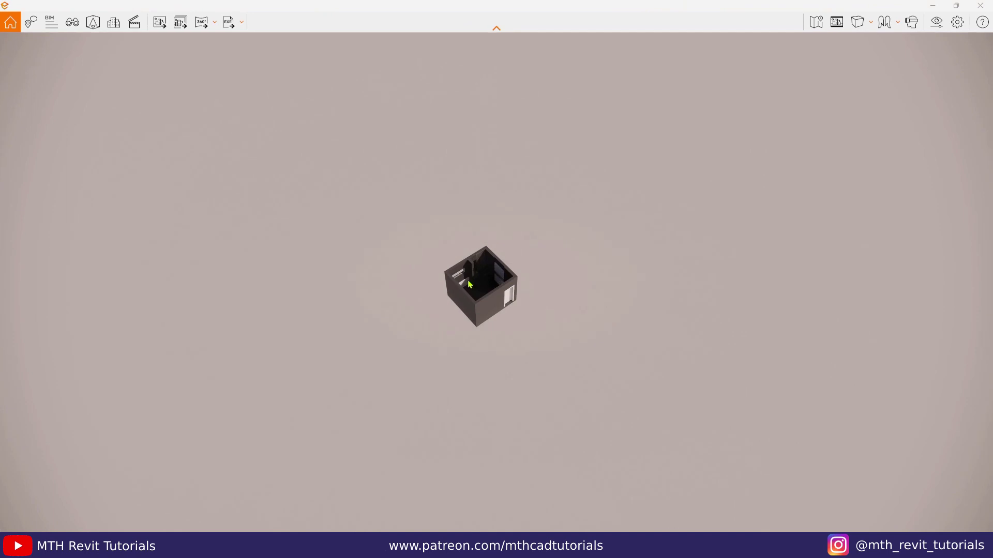
Switch back to Revit and unhide the floor and ceiling elements in the default 3D view
mouse_move(577, 548)
left_click(608, 509)
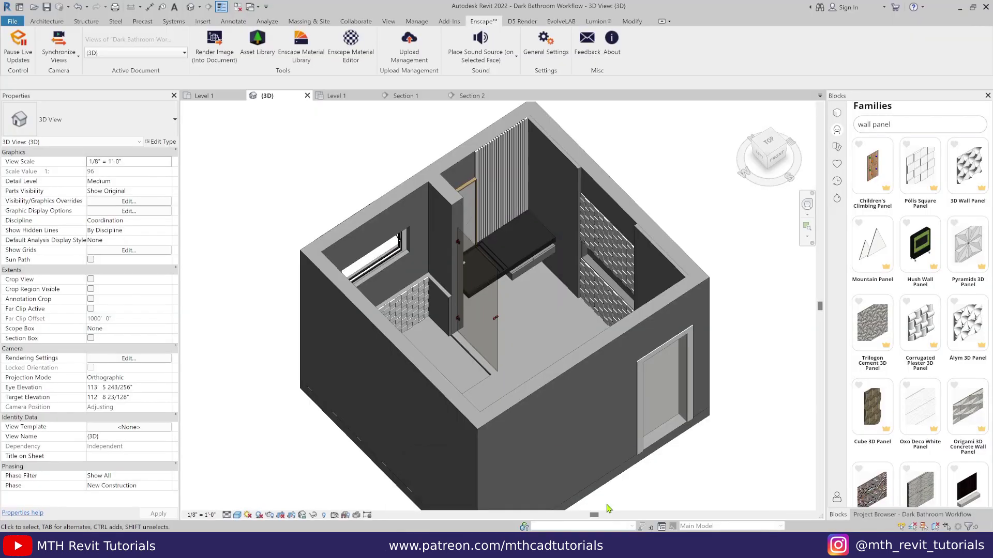
middle_click_drag(460, 371, 505, 339, "shift")
left_click(323, 515)
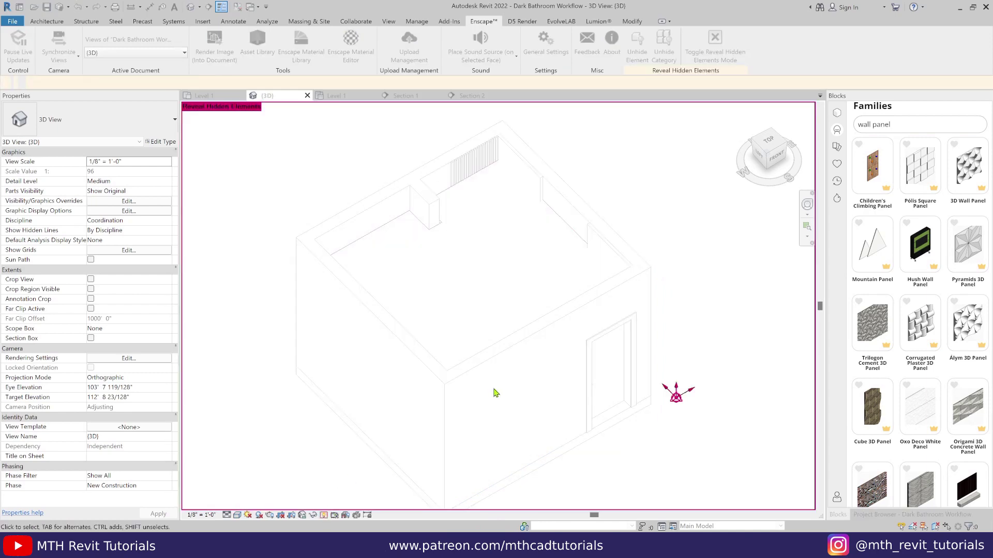
left_click(585, 448)
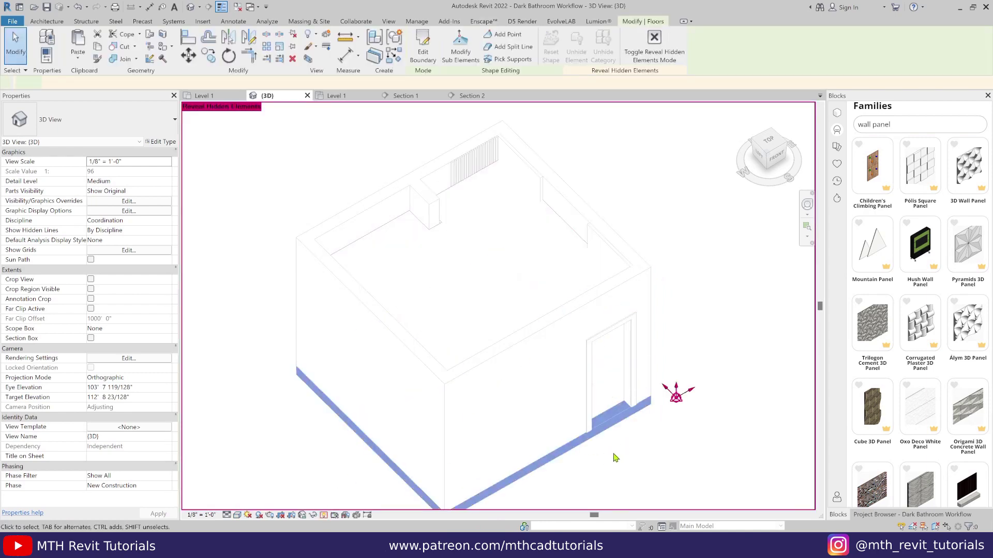
left_click(561, 262, "ctrl")
right_click(557, 217)
mouse_move(593, 273)
left_click(514, 274)
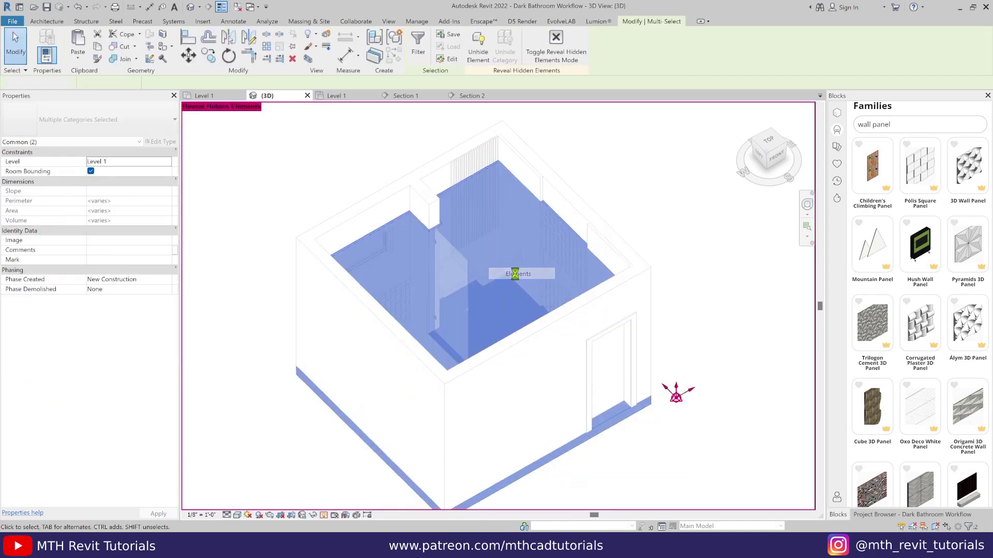
left_click(571, 49)
Copy the floor slab to the same place and set the copy's Height Offset From Level to 10' 0"
left_click(634, 408)
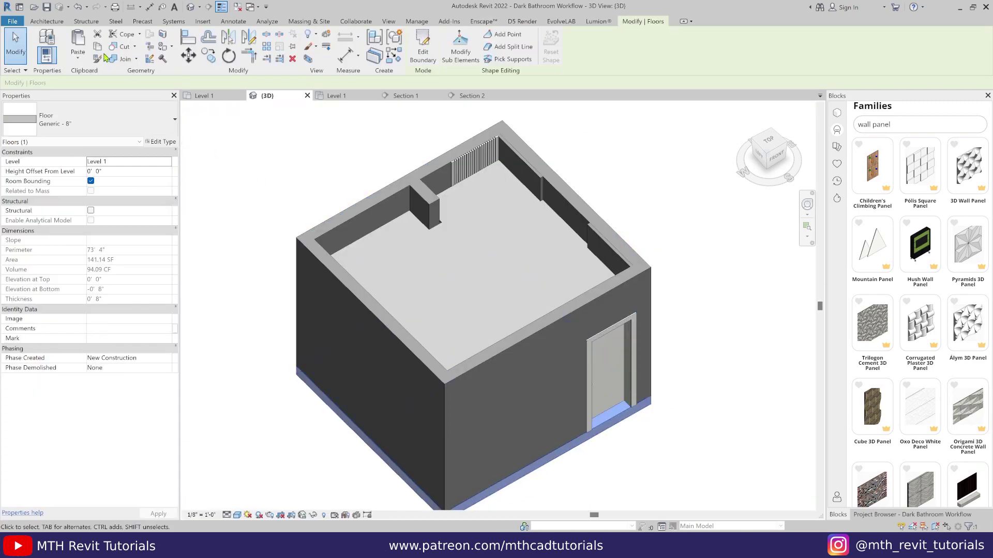
left_click(80, 59)
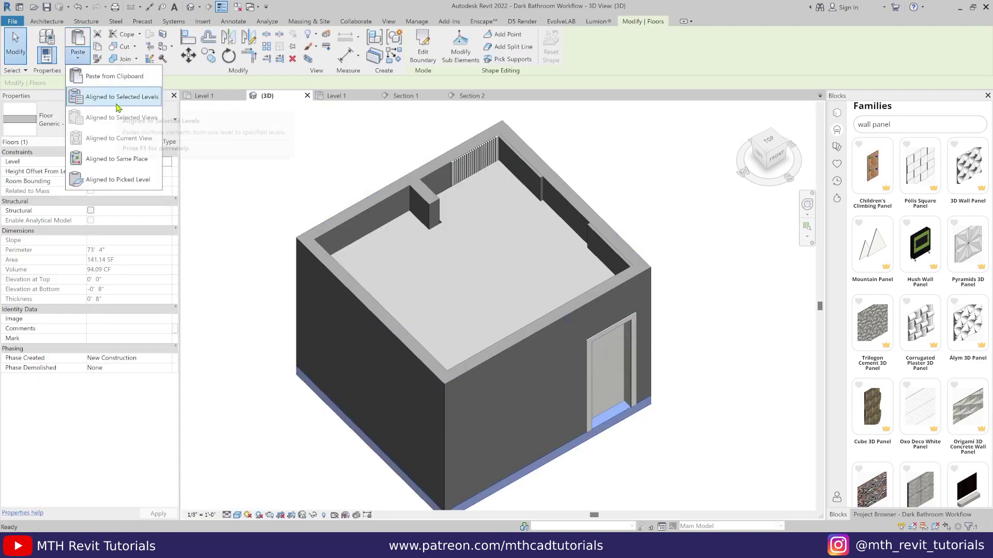
left_click(133, 158)
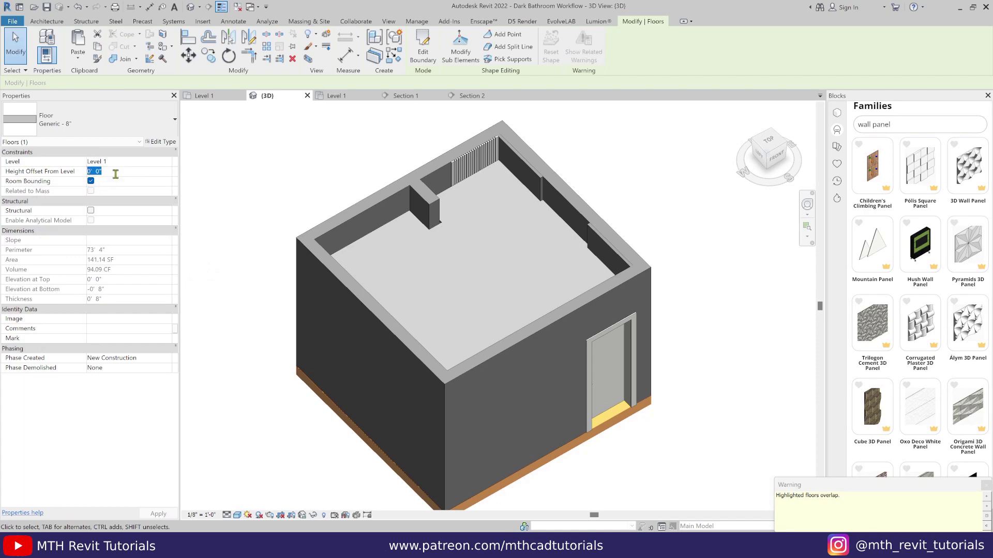
left_click(363, 199)
Edit the raised slab's boundary, removing the inner loops so only the outer outline remains
double_click(457, 238)
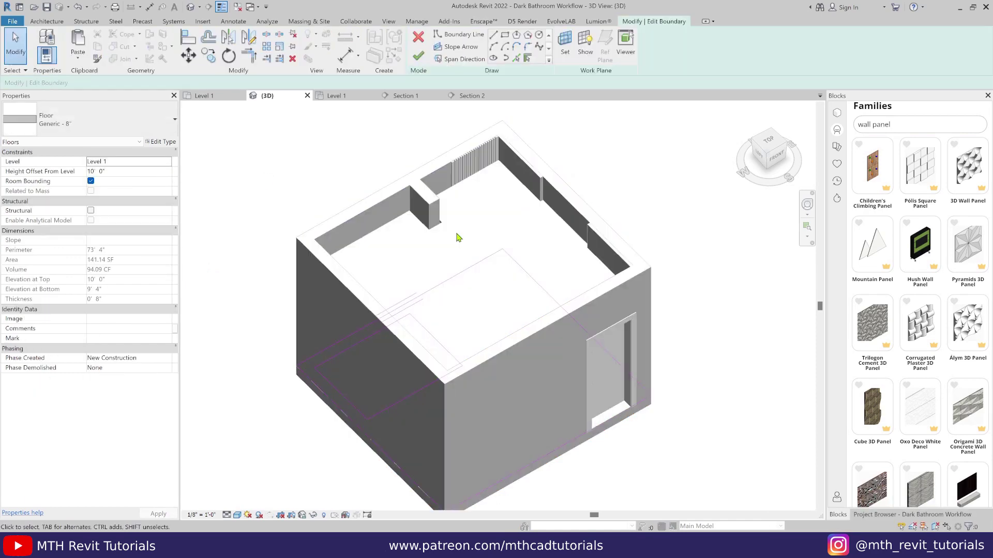
left_click(418, 56)
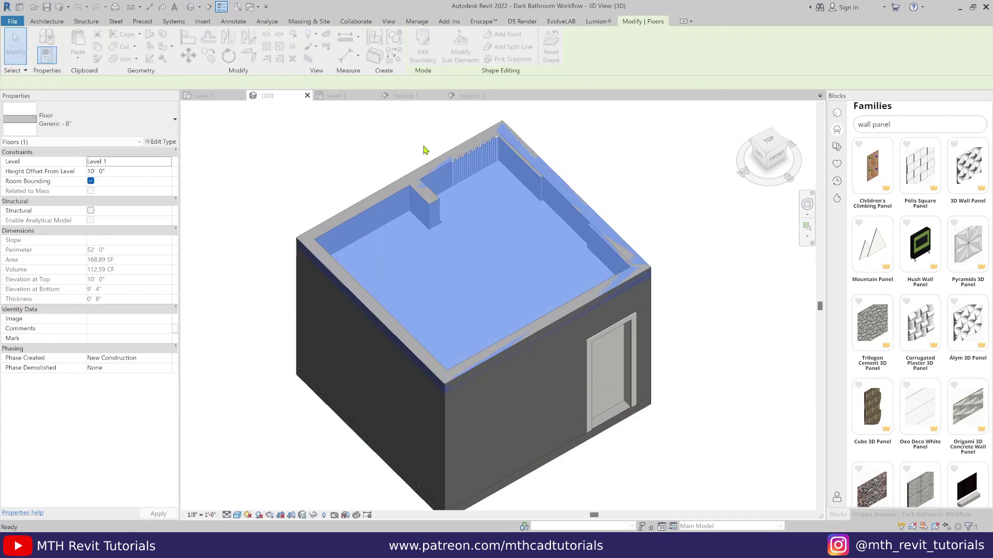
key("Escape")
Switch to Enscape, set the Custom Preset's camera exposure to 60%, and close the visual settings
mouse_move(564, 543)
left_click(688, 491)
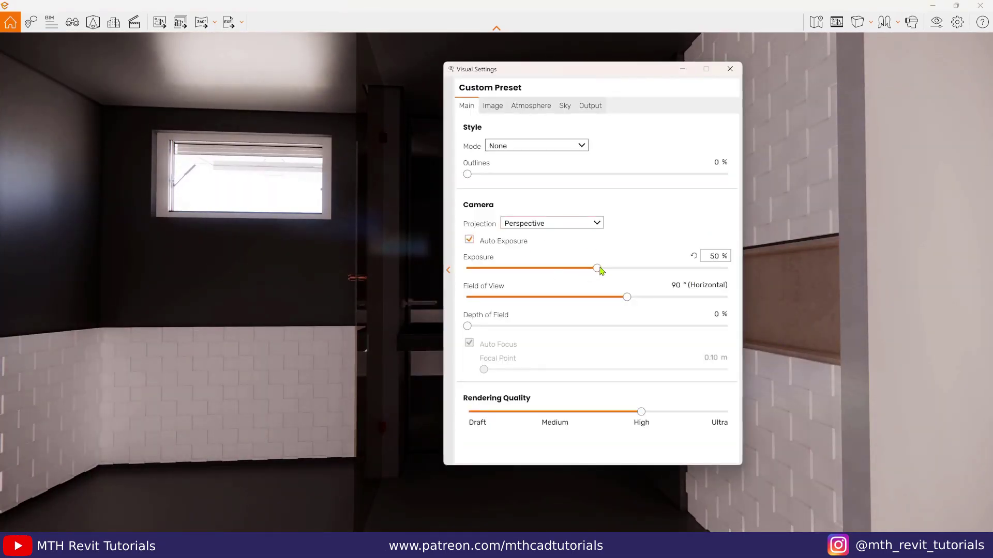
left_click_drag(598, 268, 625, 269)
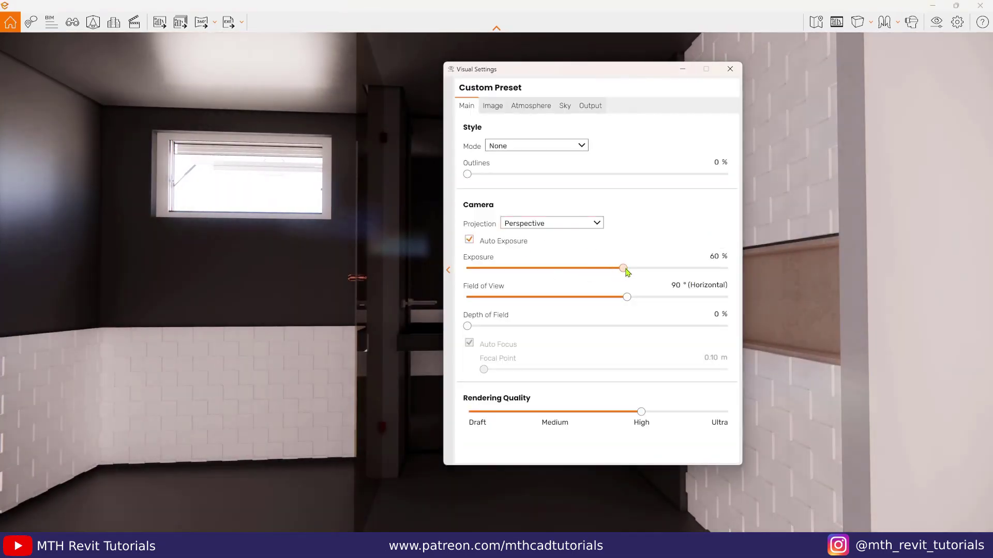
left_click(730, 69)
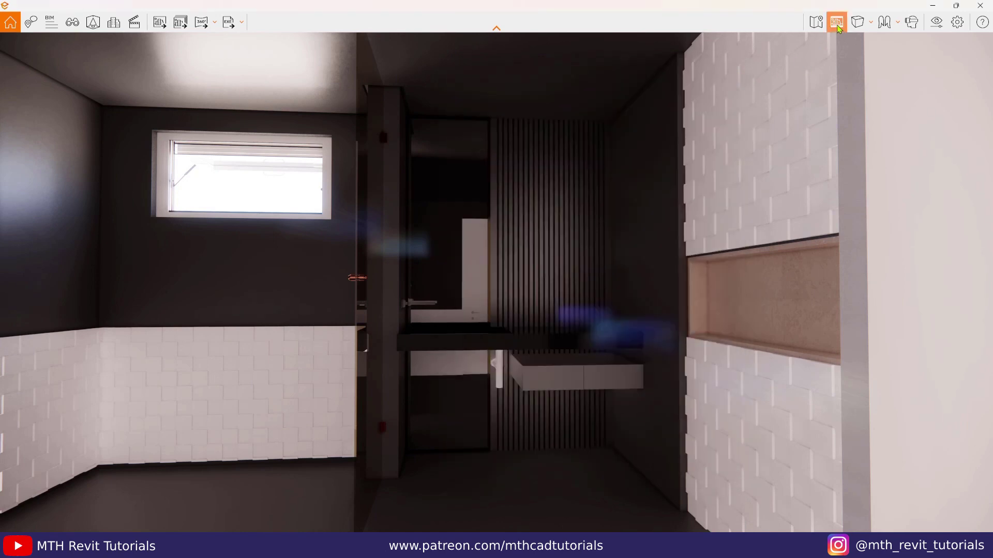
Turn on the safe frame and set the Custom Preset's output resolution to a custom 1200 × 2000
left_click(837, 24)
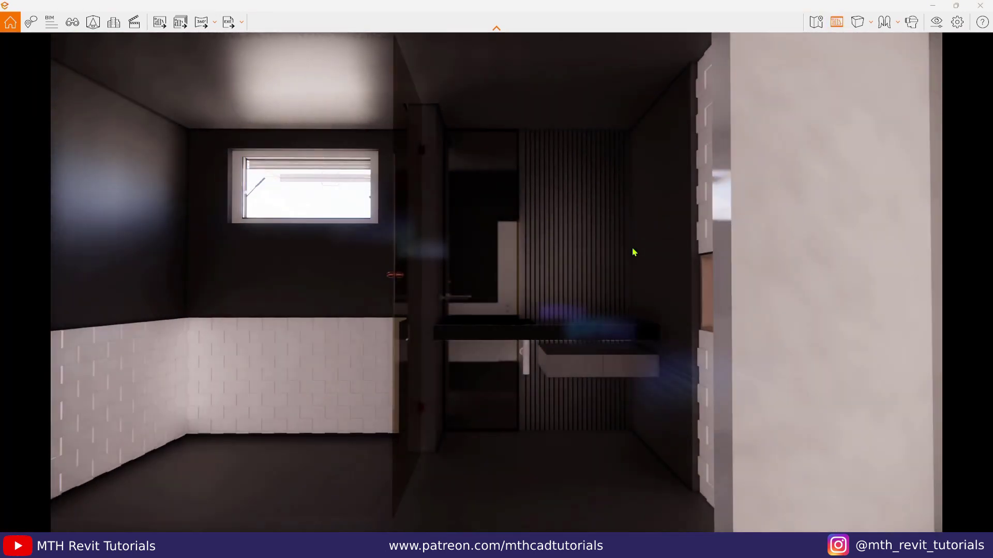
scroll(634, 252, "up", 2)
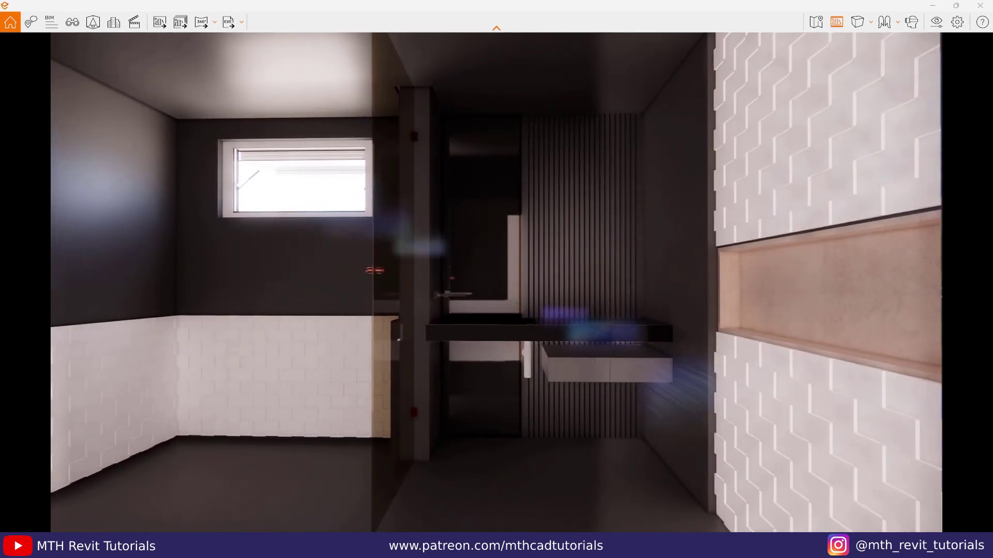
left_click(937, 24)
left_click(590, 104)
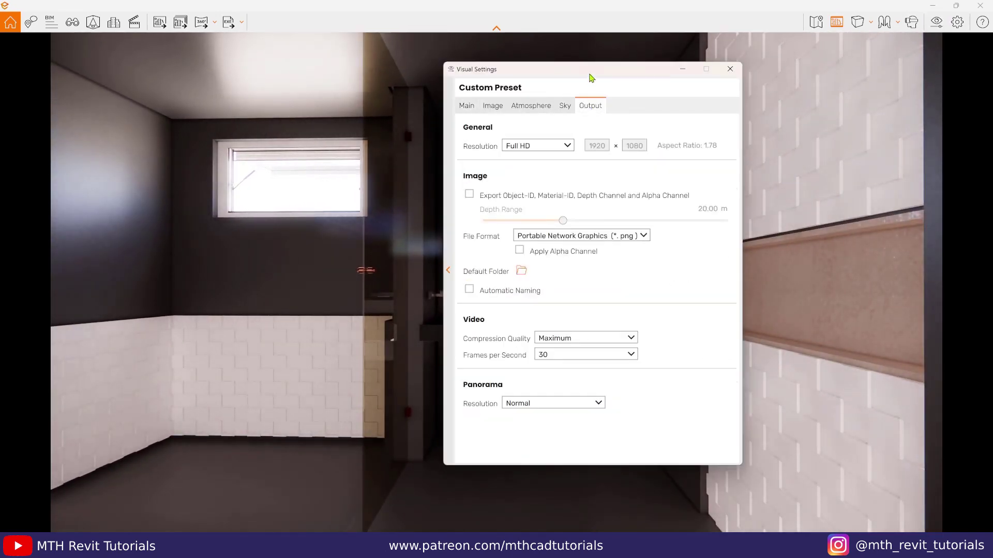
left_click_drag(589, 74, 225, 106)
left_click(175, 174)
left_click(155, 242)
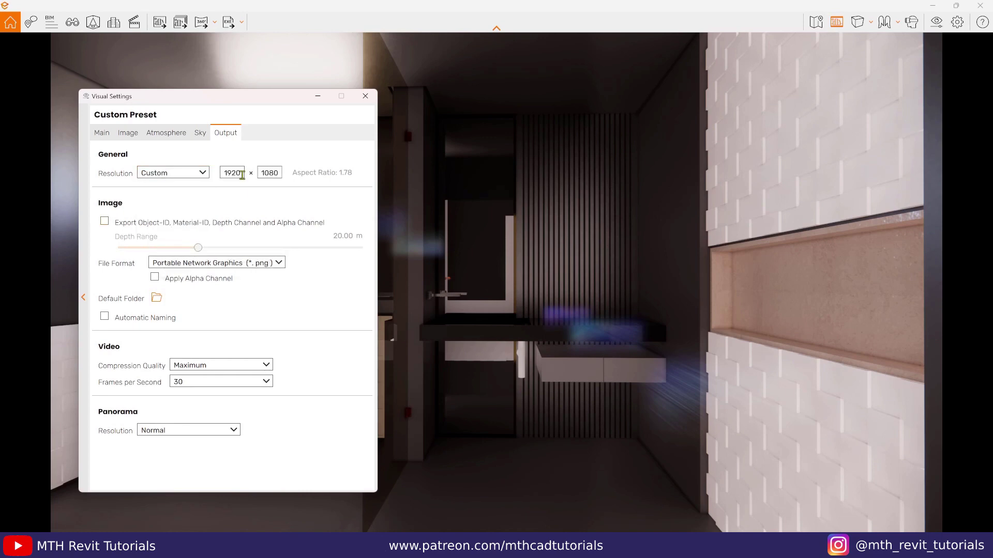
type("1200")
double_click(269, 173)
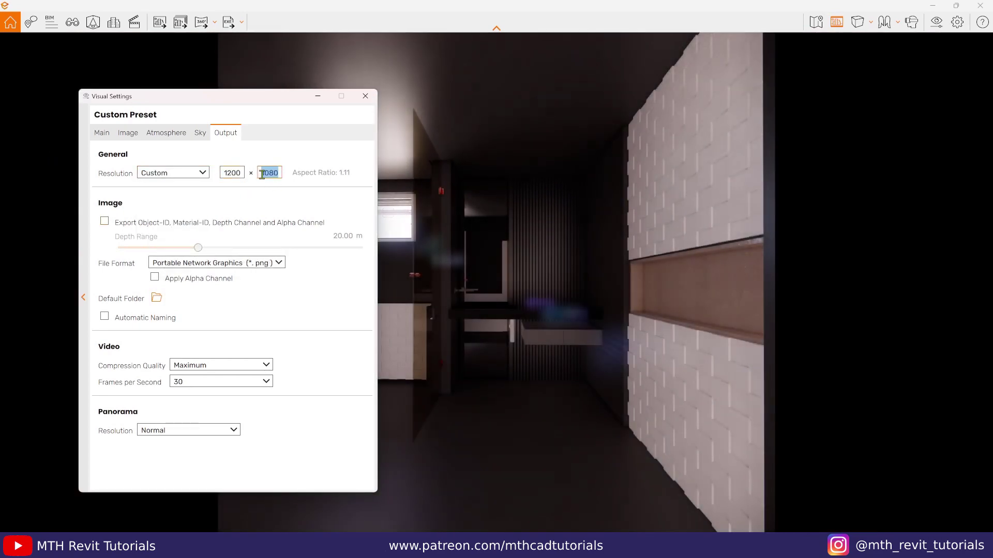
type("2000")
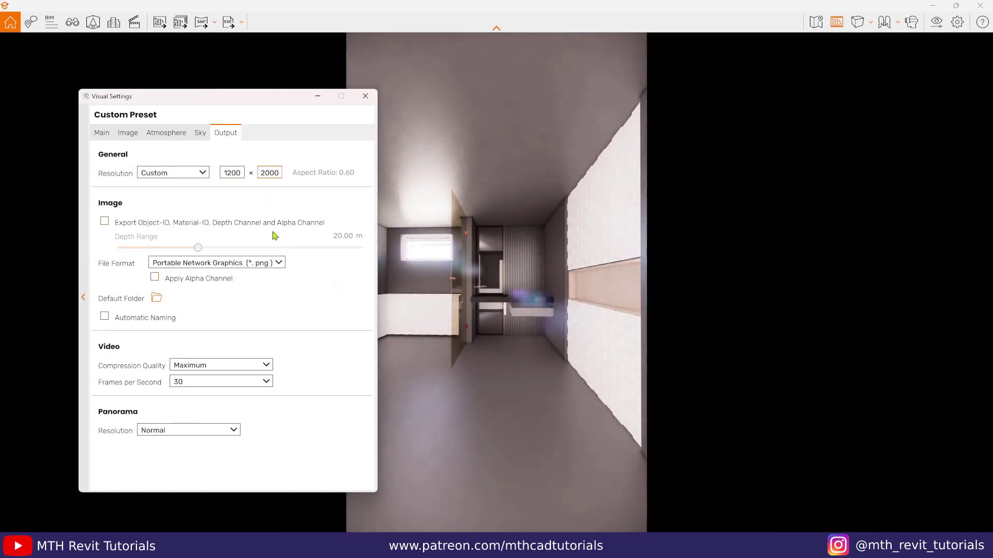
Set the Custom Preset's camera field of view to 42° horizontal
left_click(102, 133)
left_click_drag(263, 325, 158, 326)
left_click(317, 96)
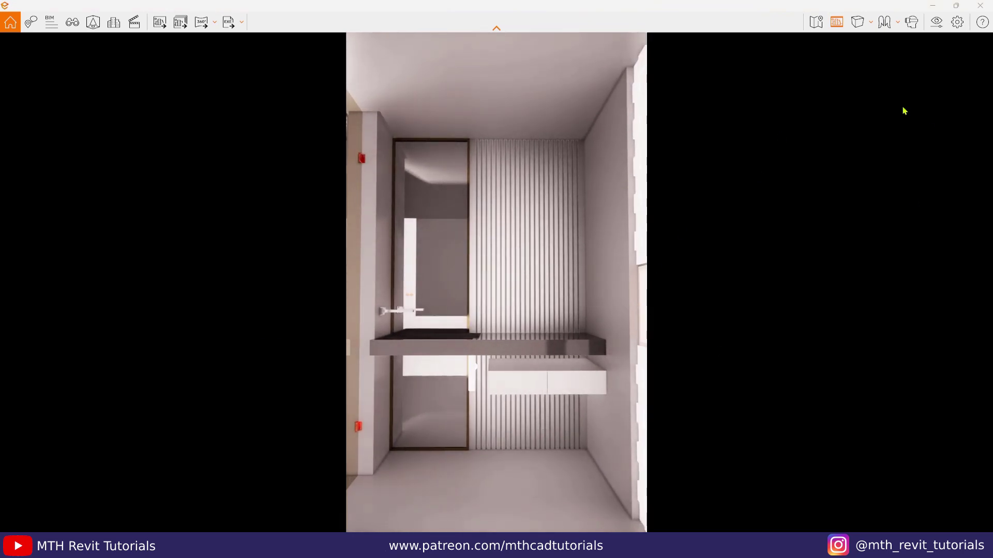
left_click(936, 22)
left_click_drag(159, 325, 167, 326)
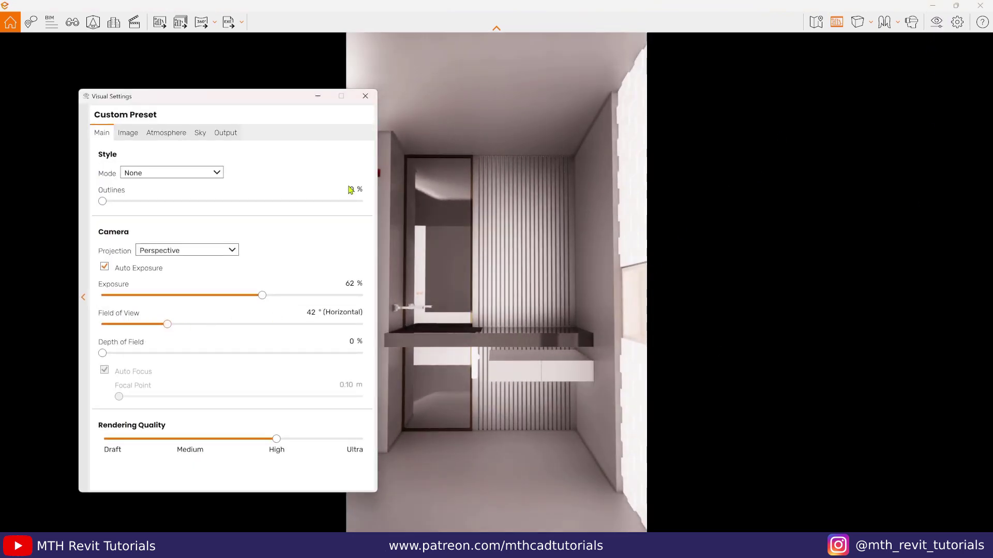
left_click(318, 97)
Set the Custom Preset's camera projection to Two-Point and close the visual settings
mouse_move(580, 545)
left_click(734, 496)
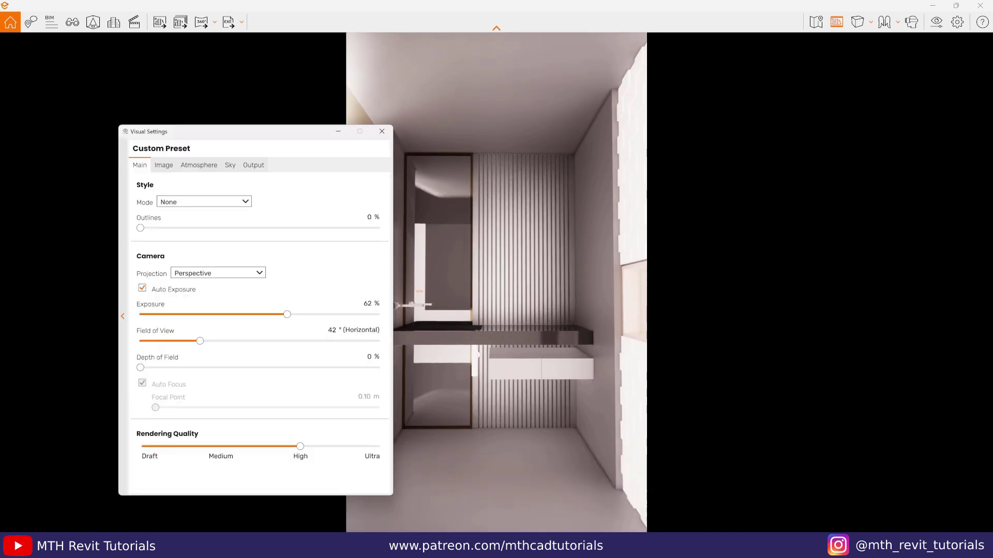
left_click(178, 251)
left_click(180, 274)
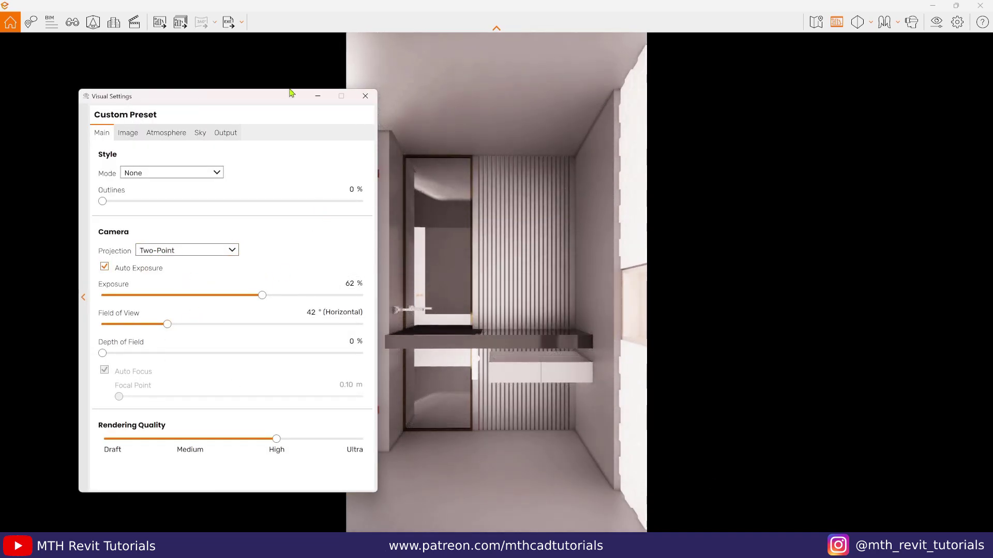
left_click(365, 96)
middle_click_drag(456, 266, 441, 270)
right_click_drag(441, 270, 444, 267)
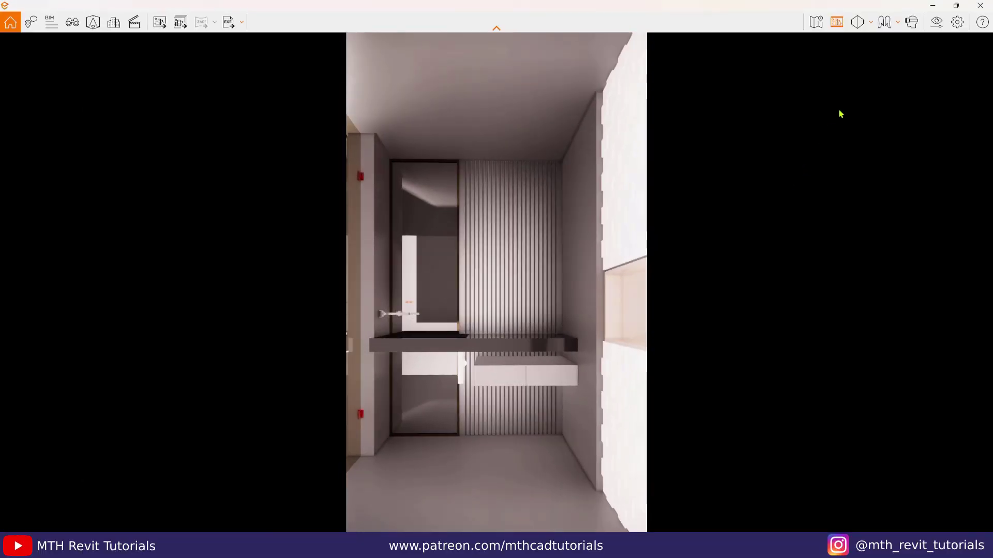
Rename the Custom Preset as V1 in the visual settings and close them
left_click(936, 23)
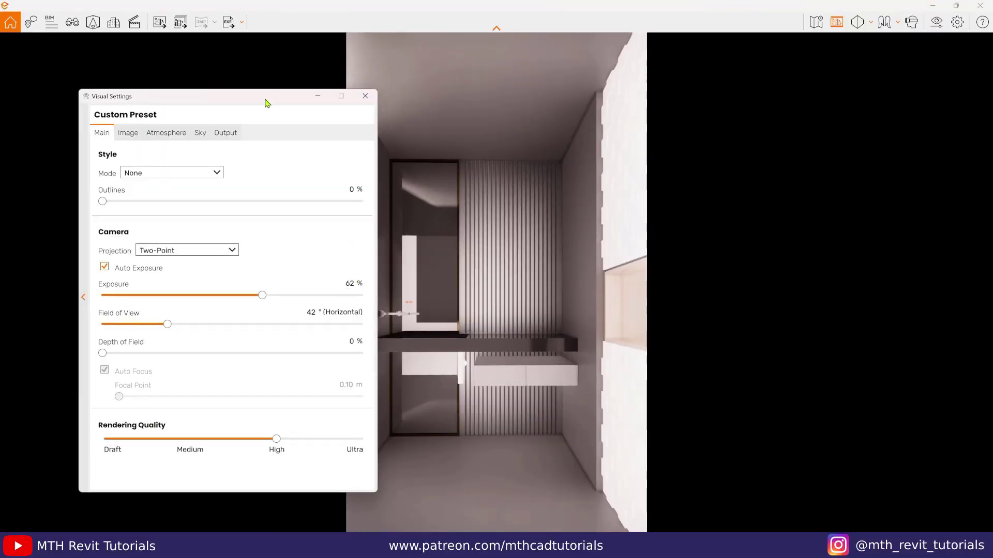
left_click_drag(265, 102, 254, 101)
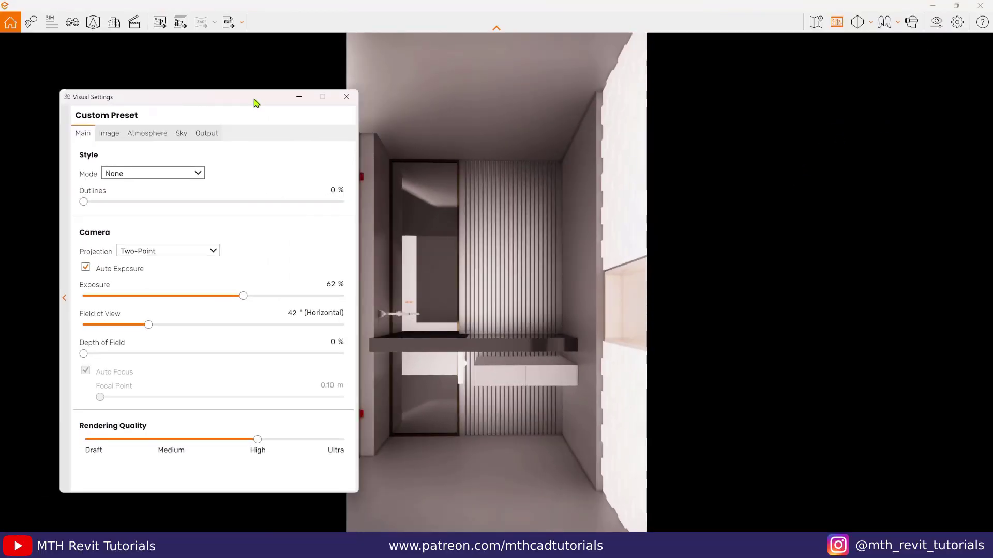
left_click(63, 195)
left_click(202, 189)
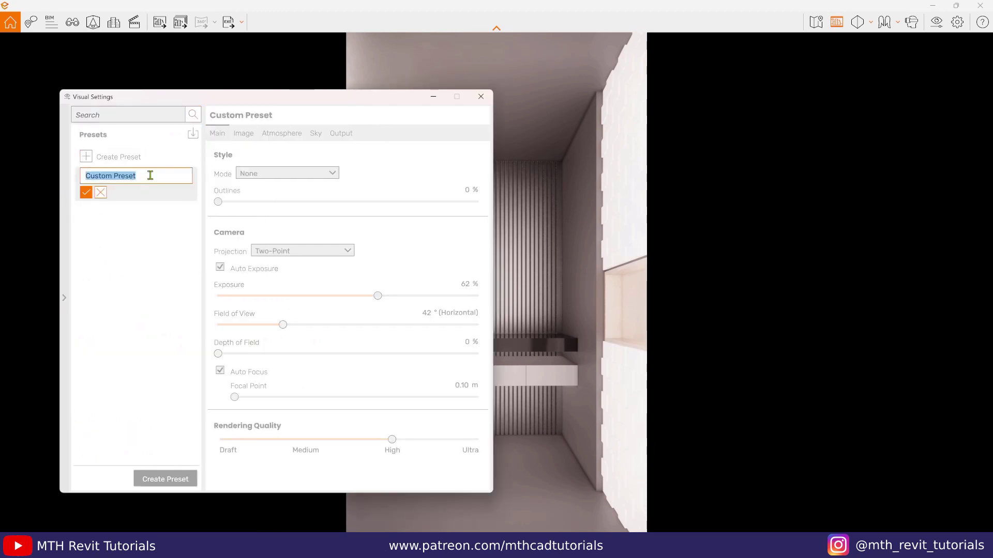
type("V1")
left_click(87, 193)
left_click(66, 293)
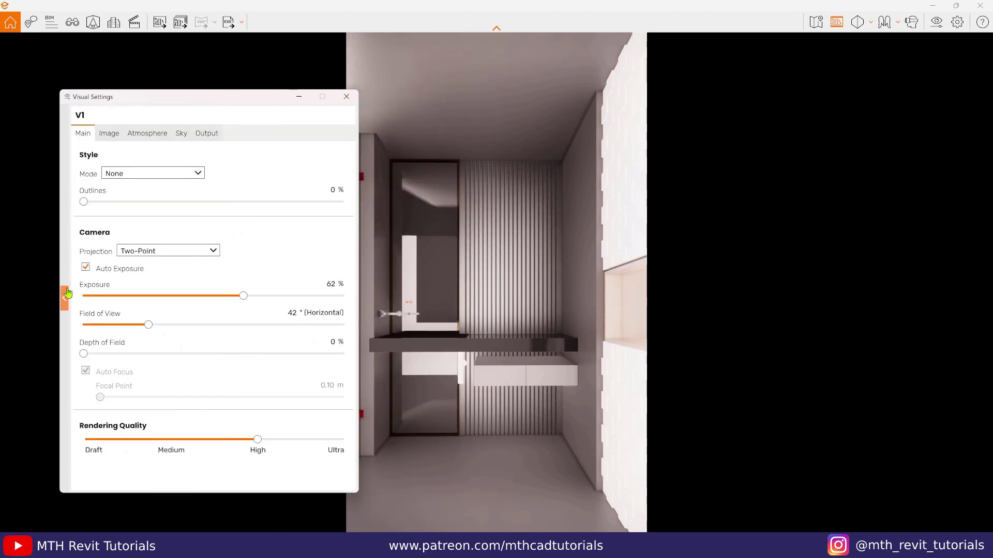
left_click(345, 97)
Create a view named V1 from the current camera, linked to the V1 visual preset
left_click(73, 22)
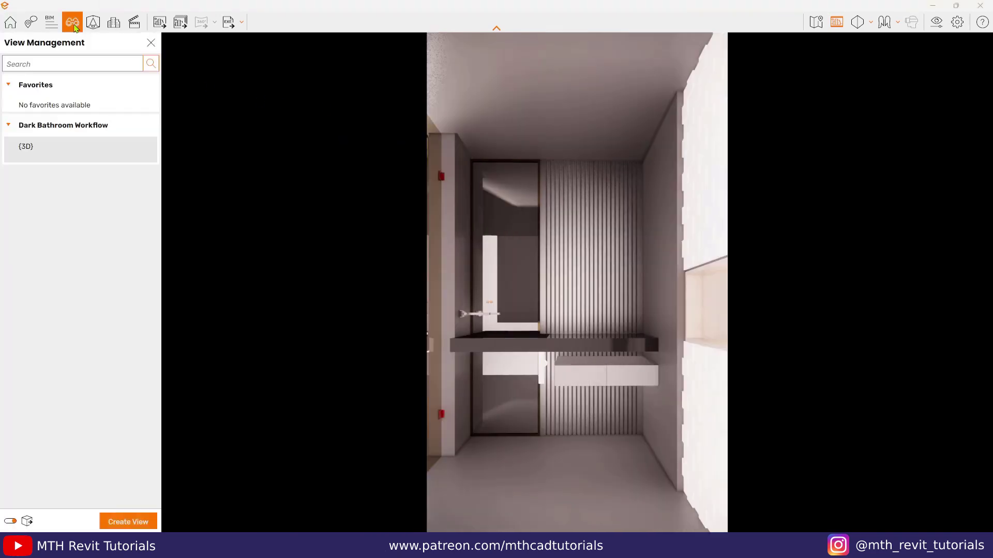
left_click(138, 524)
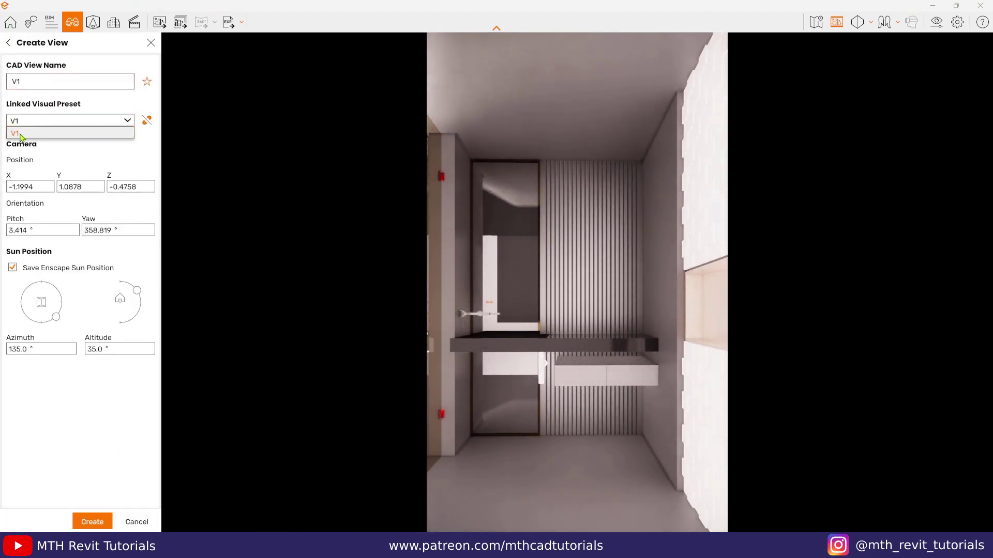
left_click(93, 522)
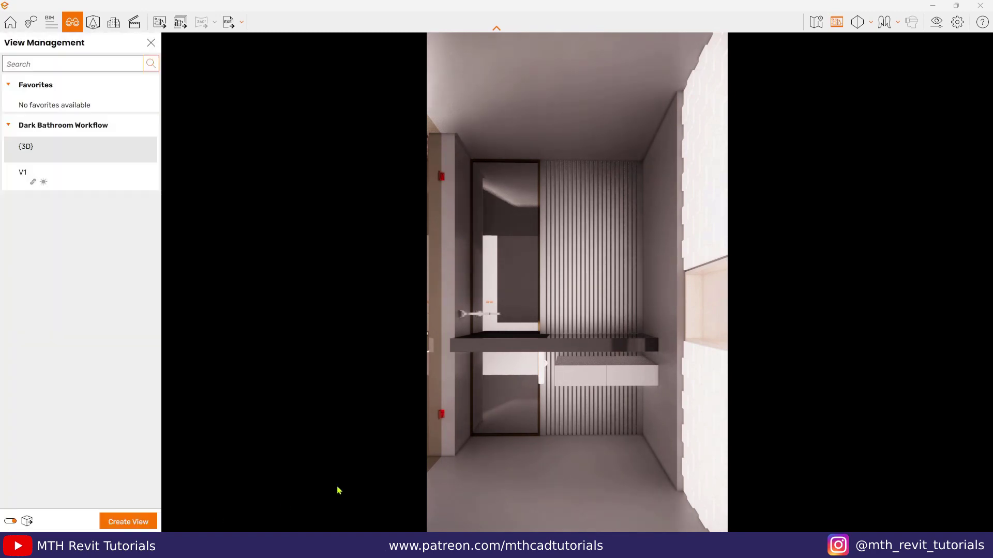
left_click(151, 42)
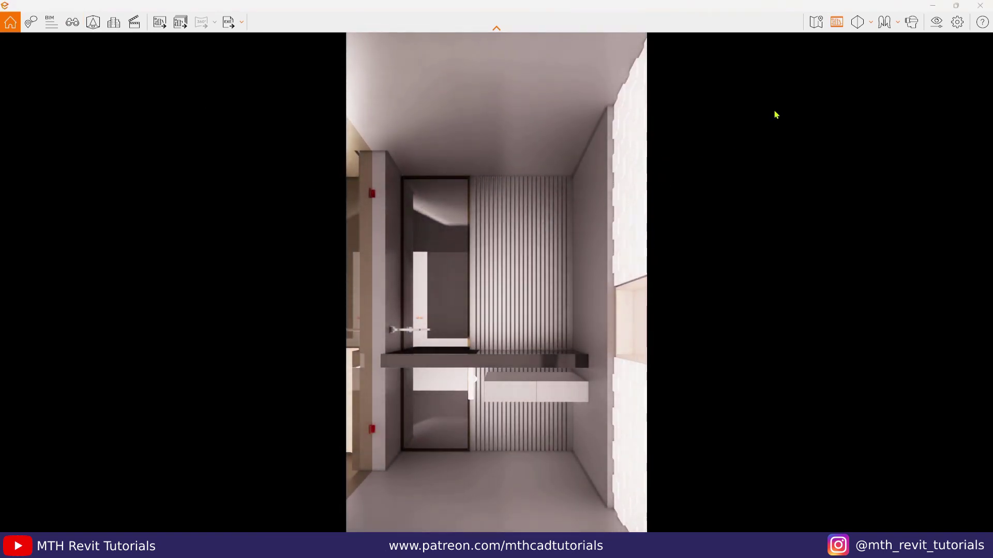
Create a new visual preset named V2
left_click(936, 22)
left_click_drag(151, 97, 507, 97)
left_click(422, 298)
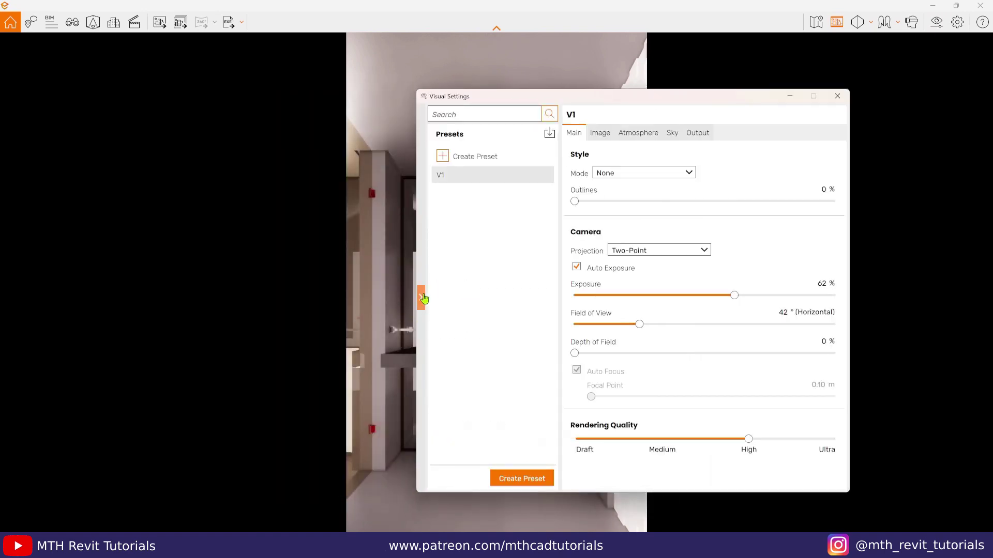
left_click(451, 164)
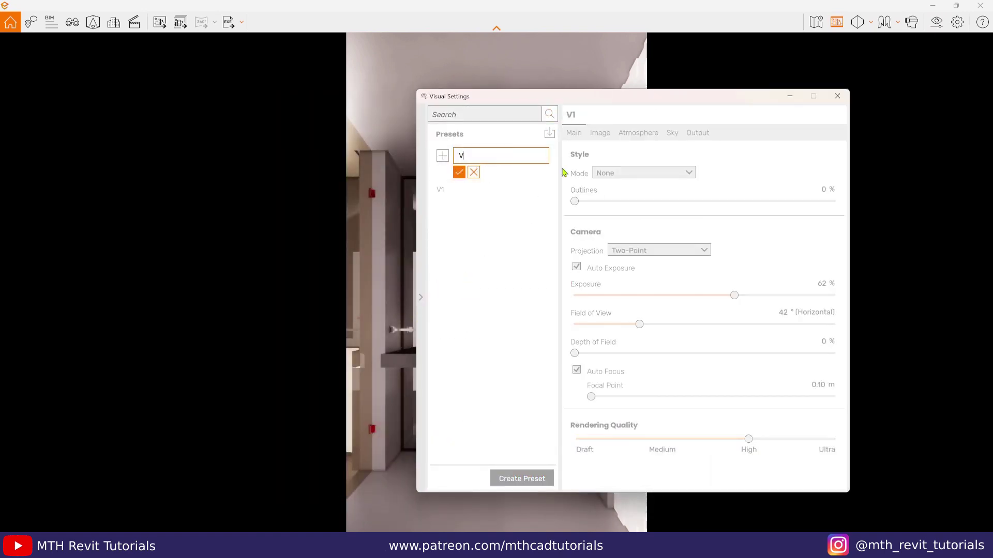
left_click(459, 172)
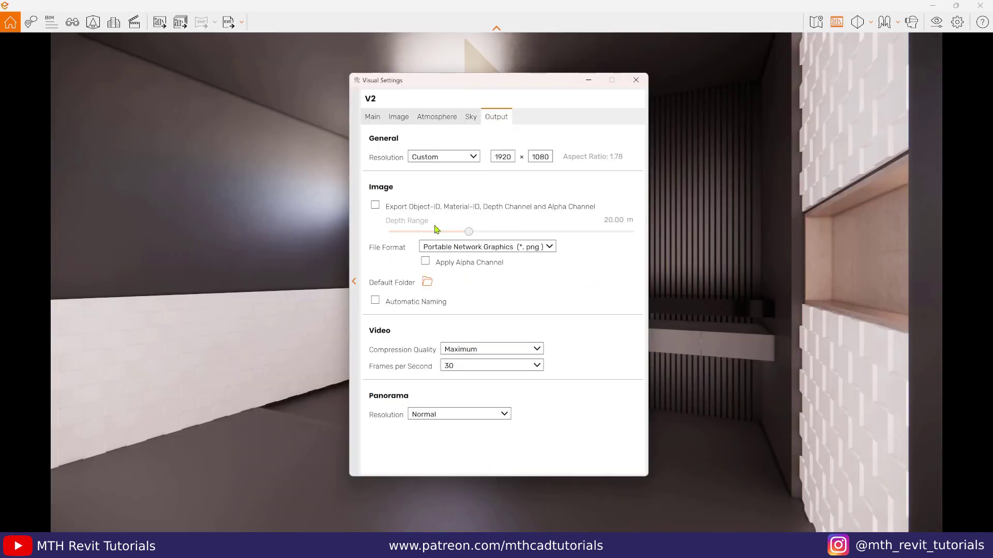
Set the V2 preset's custom output resolution to 3000 × 1700 and close the visual settings
left_click_drag(520, 80, 229, 101)
type("3000")
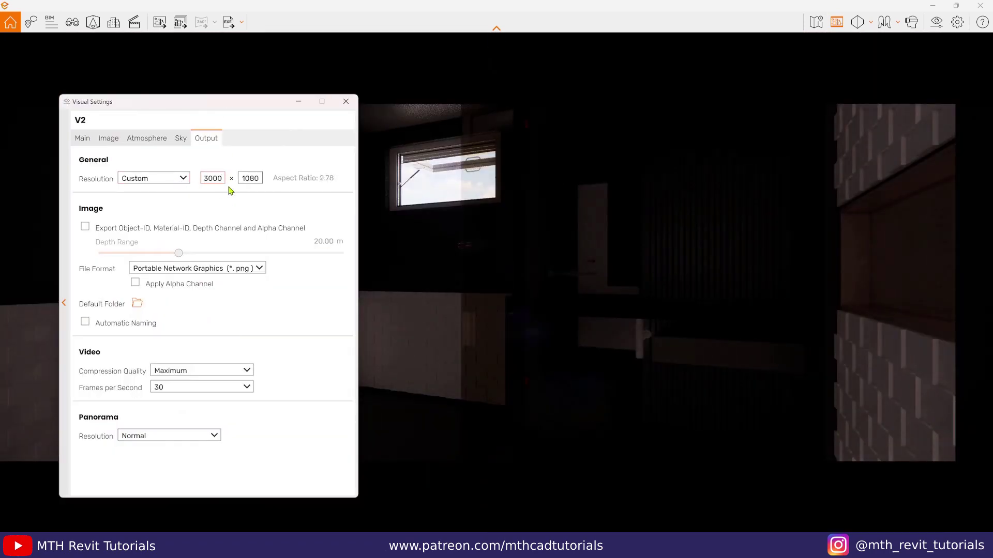
key("Tab")
type("20")
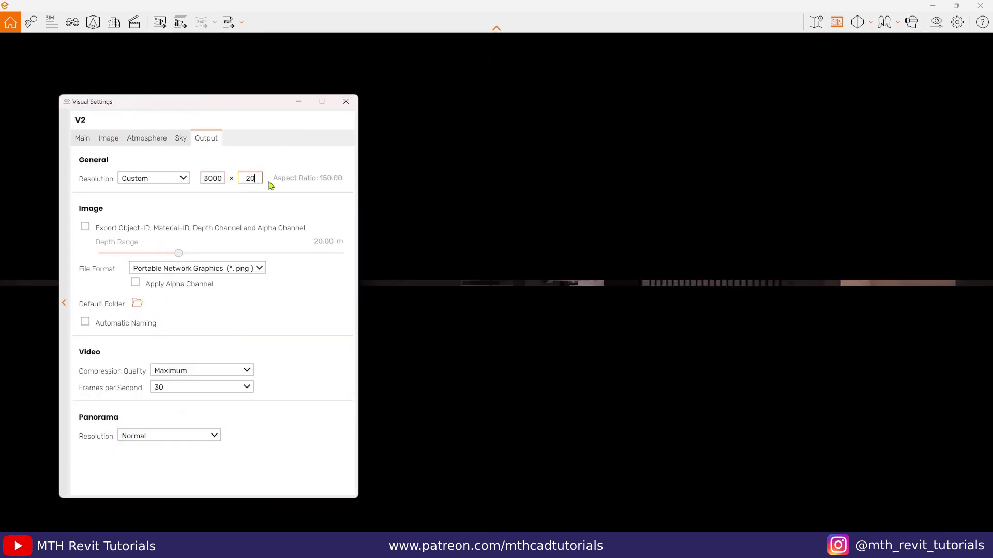
type("001")
left_click_drag(246, 178, 250, 178)
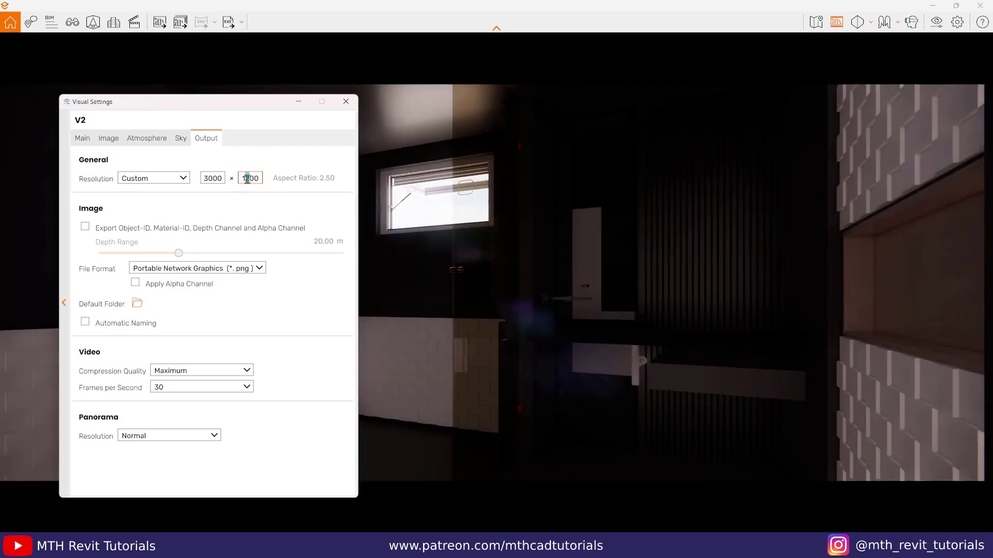
type("7")
left_click_drag(244, 101, 418, 170)
left_click(525, 170)
Create a view named V2 from the angled bathroom camera, linked to the V2 visual preset
left_click(72, 22)
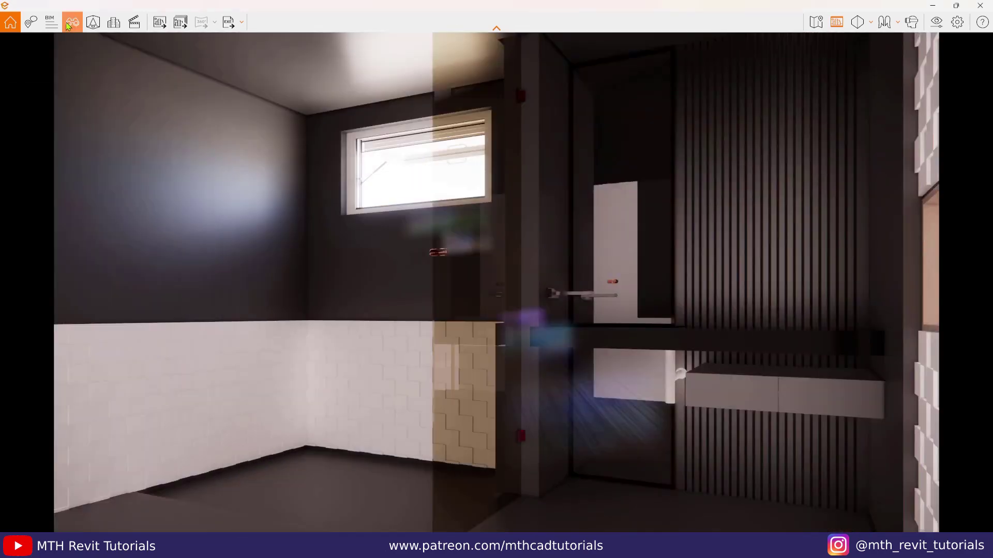
left_click(126, 521)
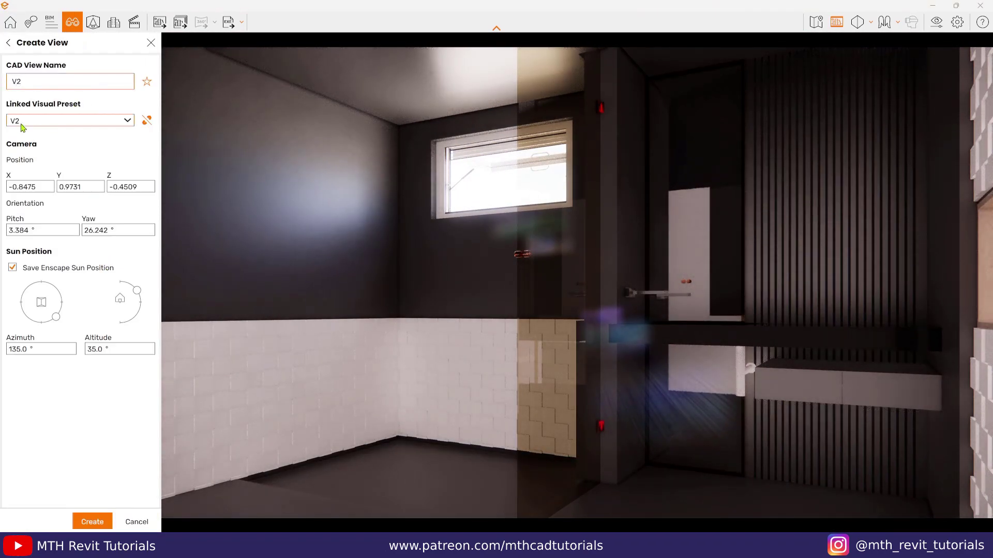
left_click(93, 521)
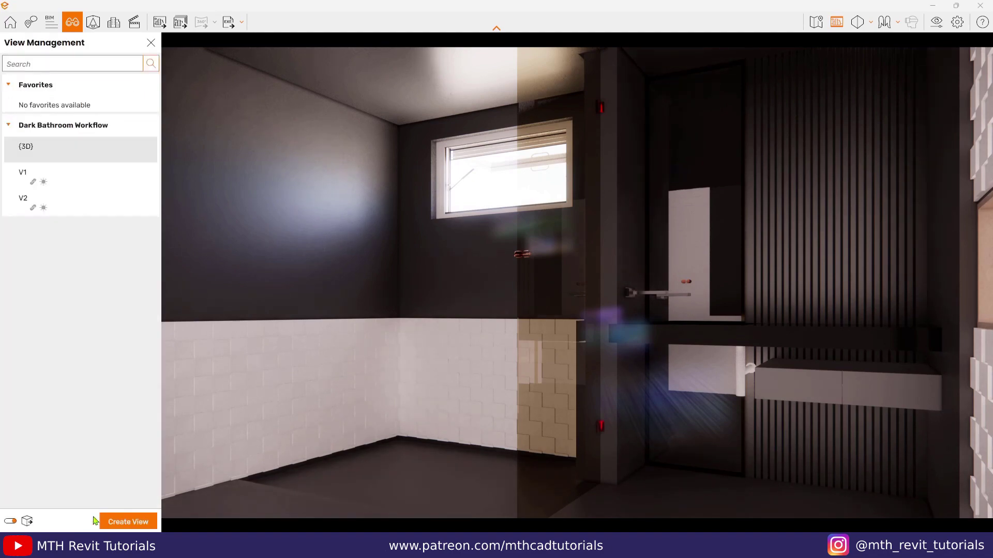
left_click(149, 42)
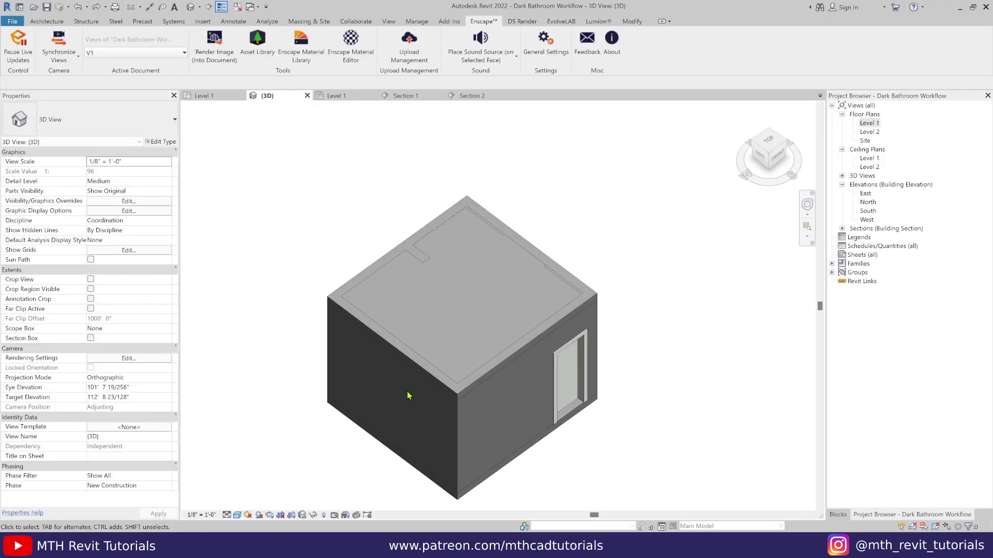
scroll(450, 343, "up", 1)
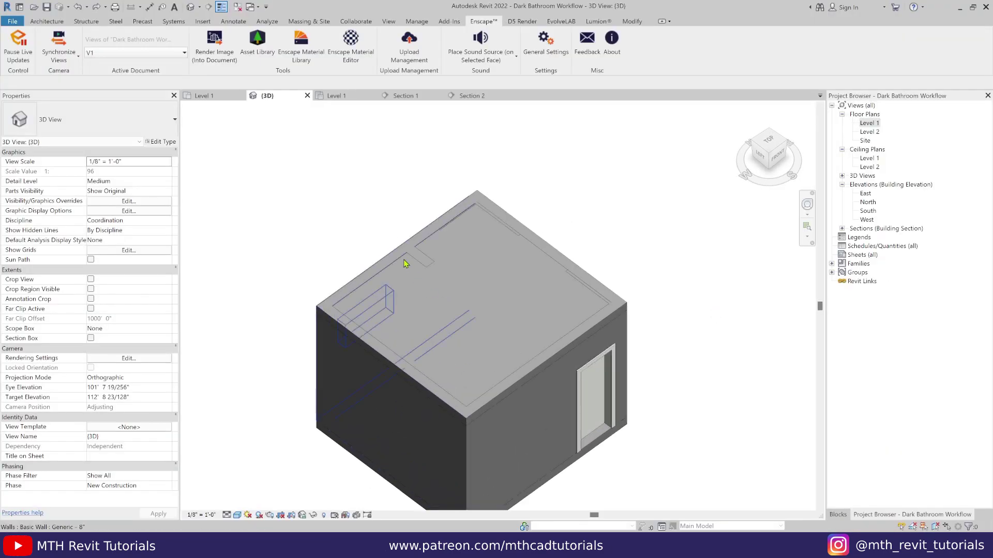
right_click(402, 252)
left_click(416, 263)
left_click(406, 262)
key("Escape")
key("Tab")
left_click(419, 374)
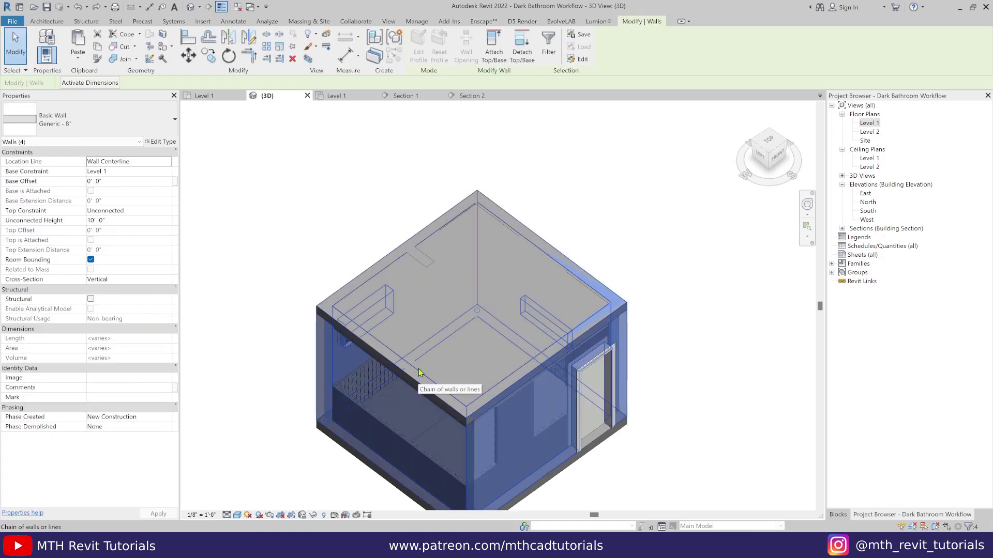
key("Escape")
Hide the roof slab and the ceiling in Revit's default 3D view
left_click(467, 428)
right_click(466, 428)
mouse_move(501, 214)
left_click(424, 215)
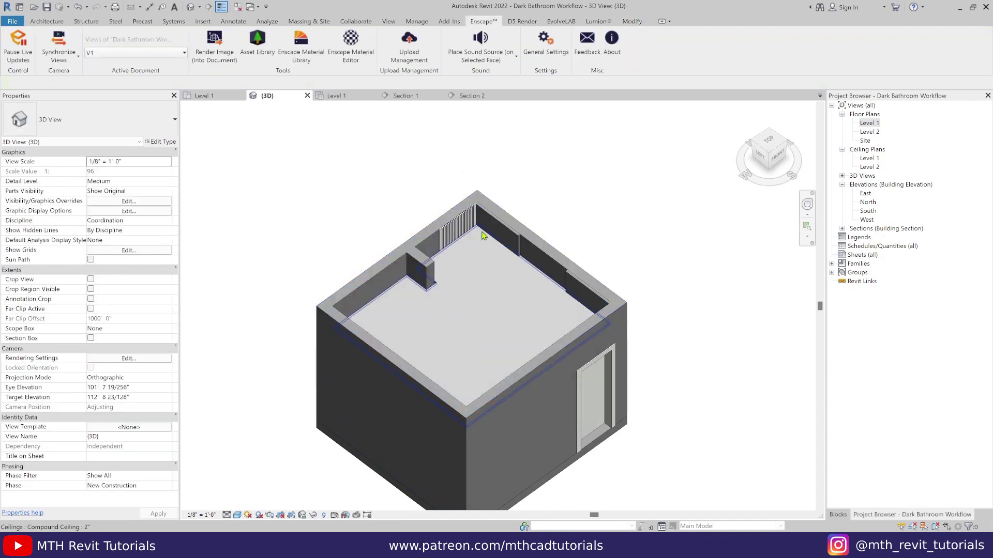
left_click(481, 231)
right_click(481, 231)
left_click(628, 278)
Assign the material 00 - Wall to the structure layer of the outer Generic - 8" wall type
left_click(548, 248)
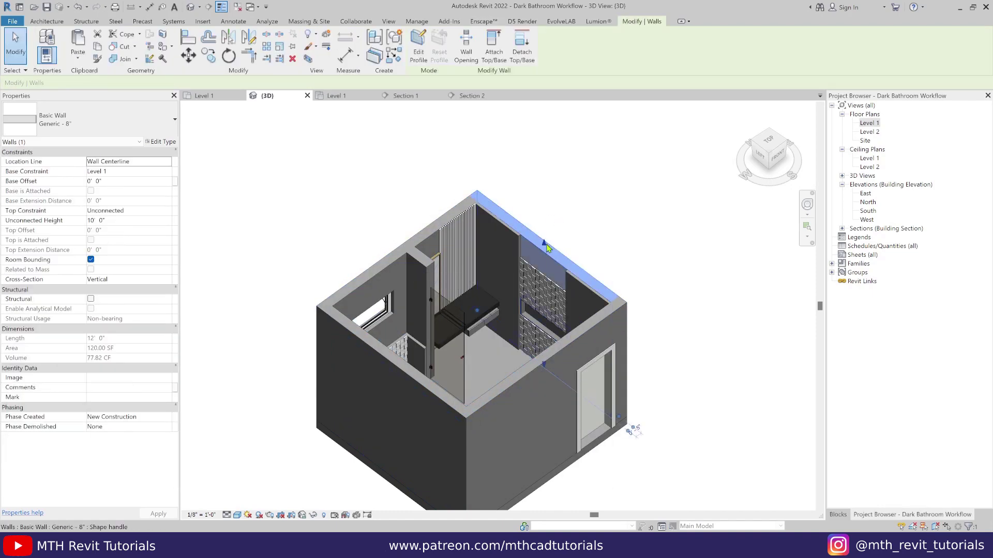
left_click(163, 142)
left_click(838, 172)
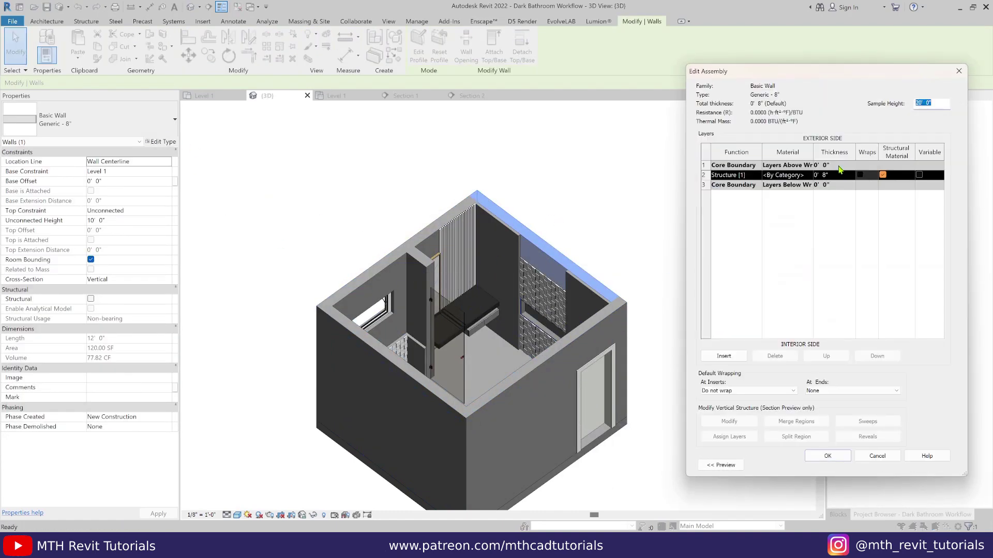
left_click(805, 175)
left_click(377, 281)
left_click(669, 463)
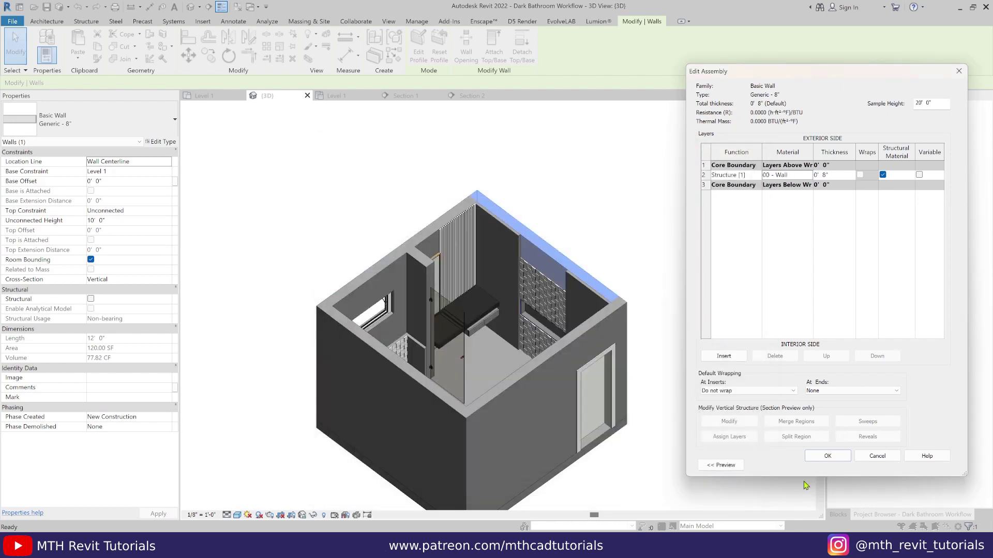
left_click(826, 456)
left_click(825, 467)
left_click(693, 436)
Assign the material 00 - Wall 2 to the structure layer of the interior 2" wall type
left_click(517, 241)
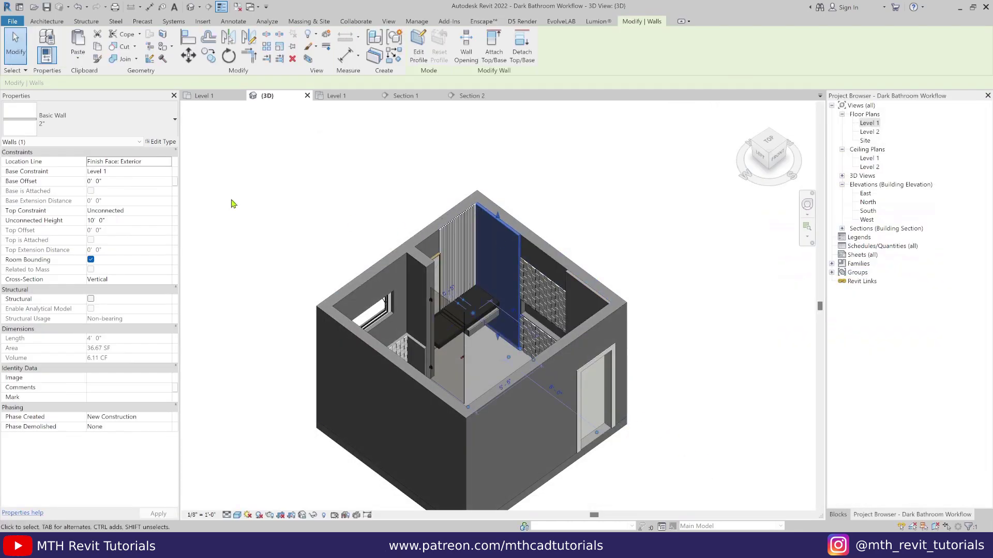
left_click(163, 142)
left_click(838, 171)
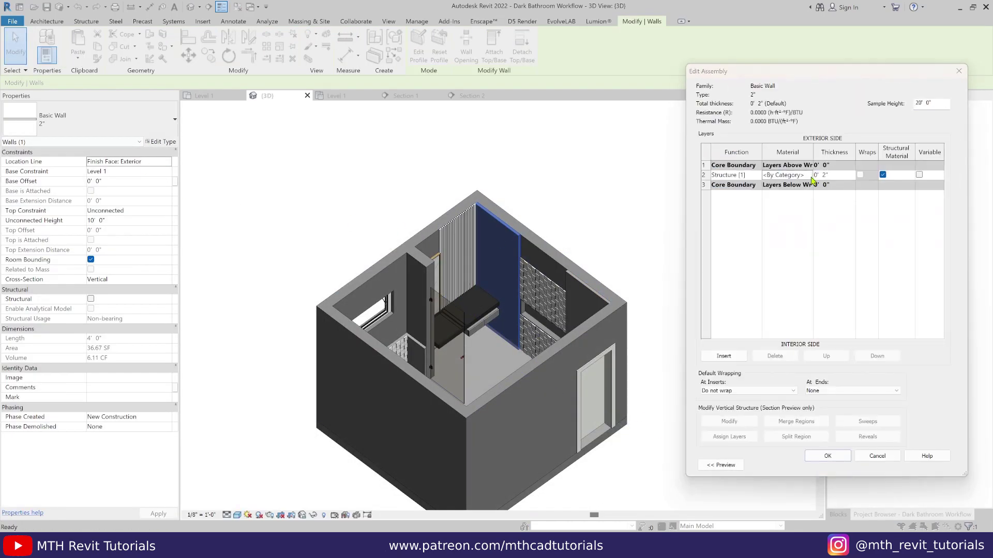
left_click(811, 175)
left_click(382, 301)
left_click(664, 464)
left_click(827, 456)
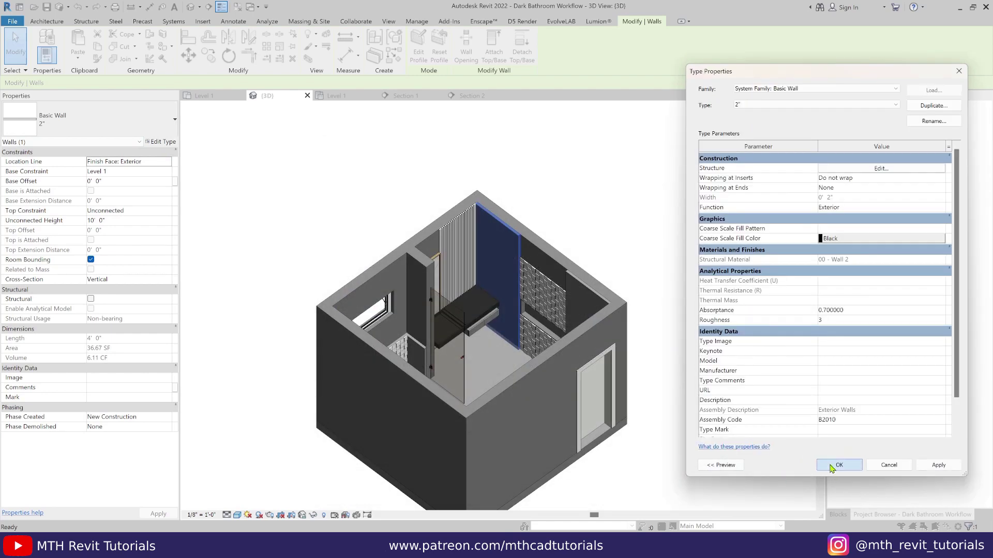
left_click(830, 465)
left_click(625, 441)
Assign the material 00 - Floor to the structure layer of the Generic - 8" floor type
middle_click_drag(625, 441, 657, 372)
left_click(590, 412)
left_click(161, 141)
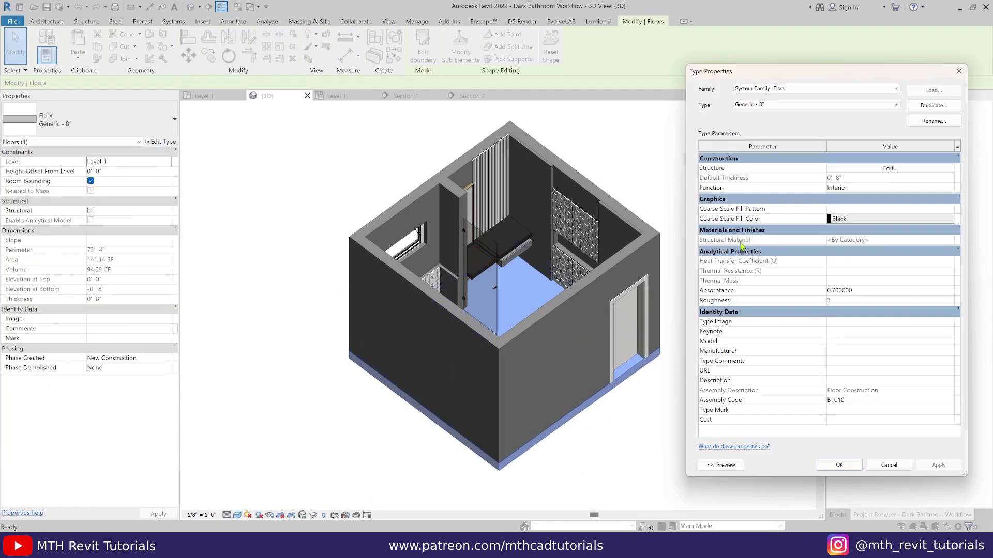
left_click(847, 174)
left_click(811, 175)
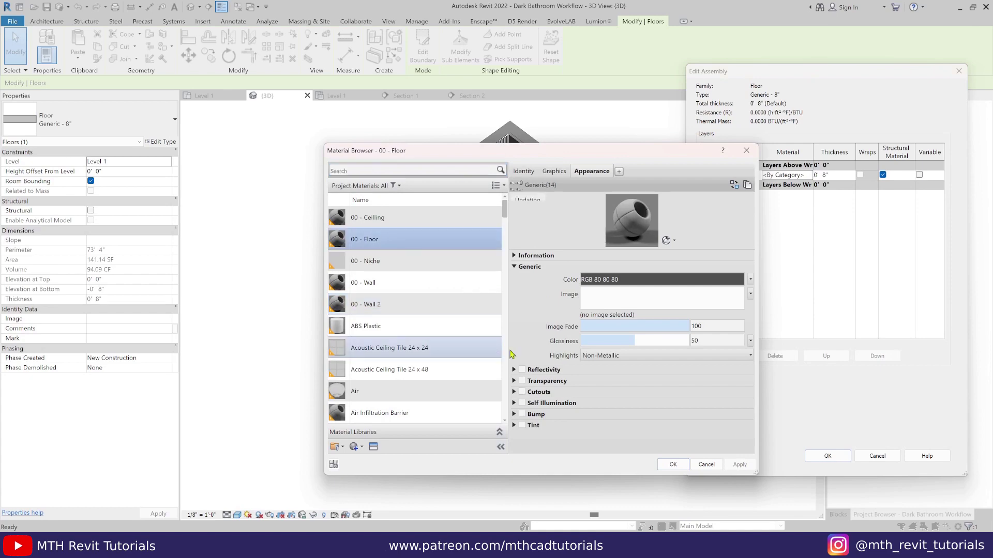
left_click(673, 464)
left_click(827, 456)
left_click(838, 465)
left_click(660, 414)
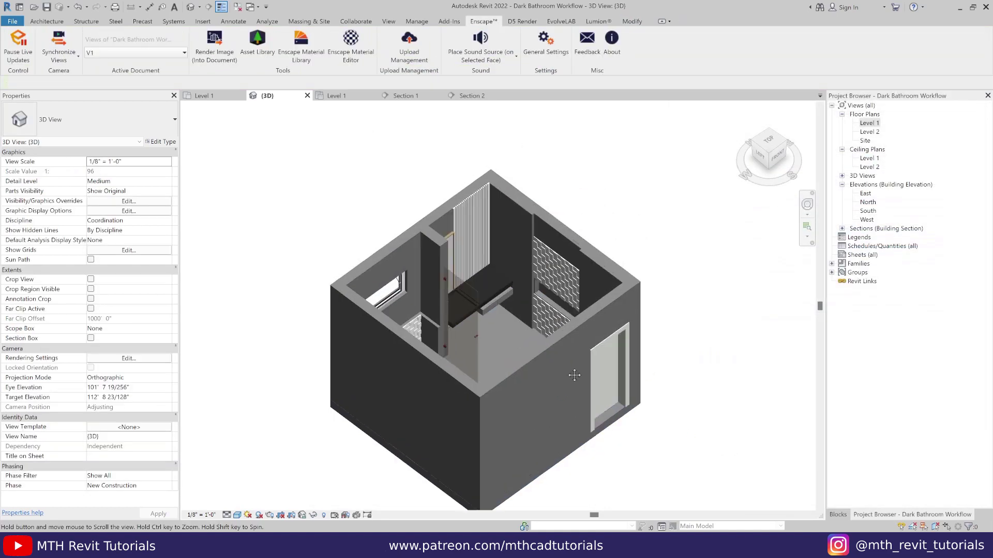
Reveal the hidden elements, assign 00 - Ceiling to the 2" compound ceiling's structure layer, and leave the reveal mode
left_click(323, 515)
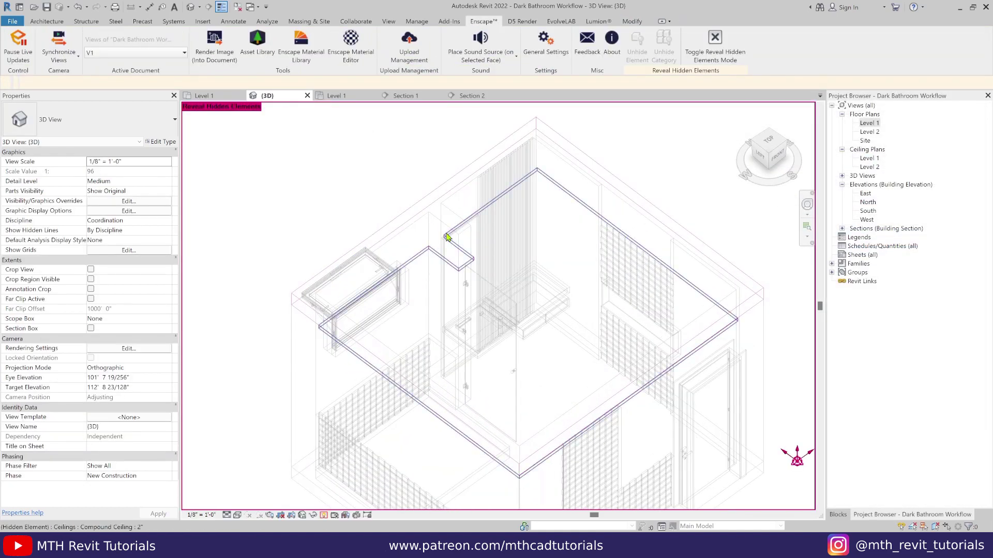
left_click(437, 247)
left_click(160, 141)
left_click(868, 170)
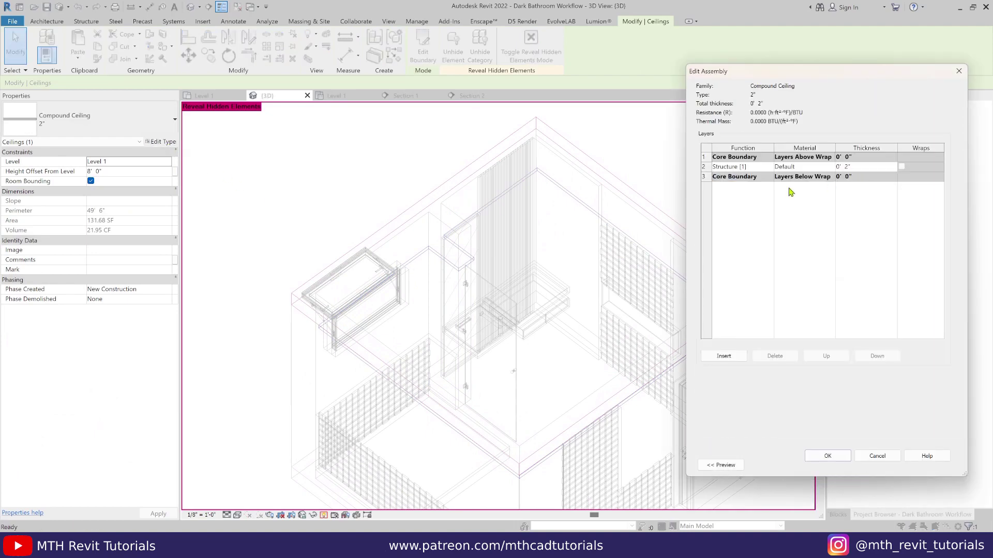
left_click(831, 166)
scroll(465, 284, "up", 10)
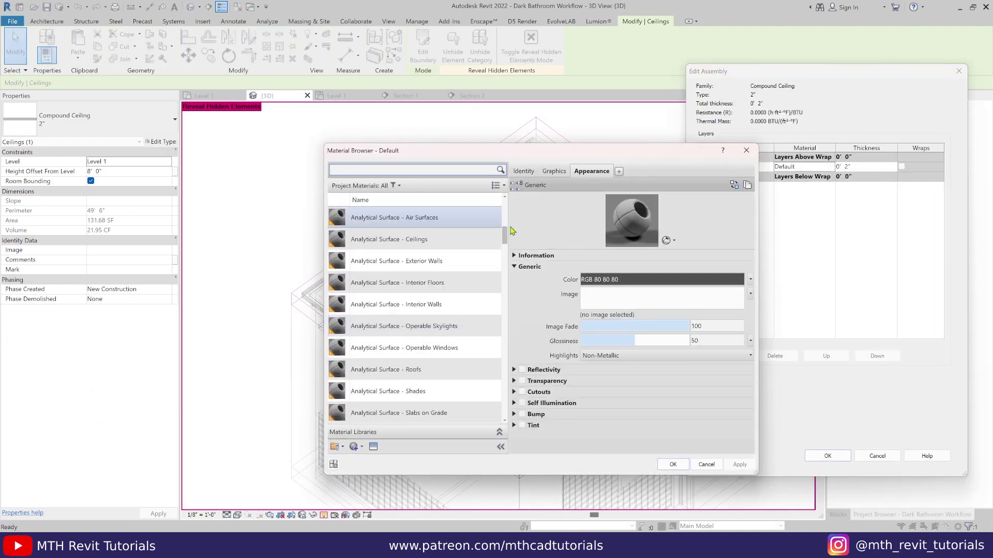
scroll(506, 221, "up", 5)
left_click(391, 226)
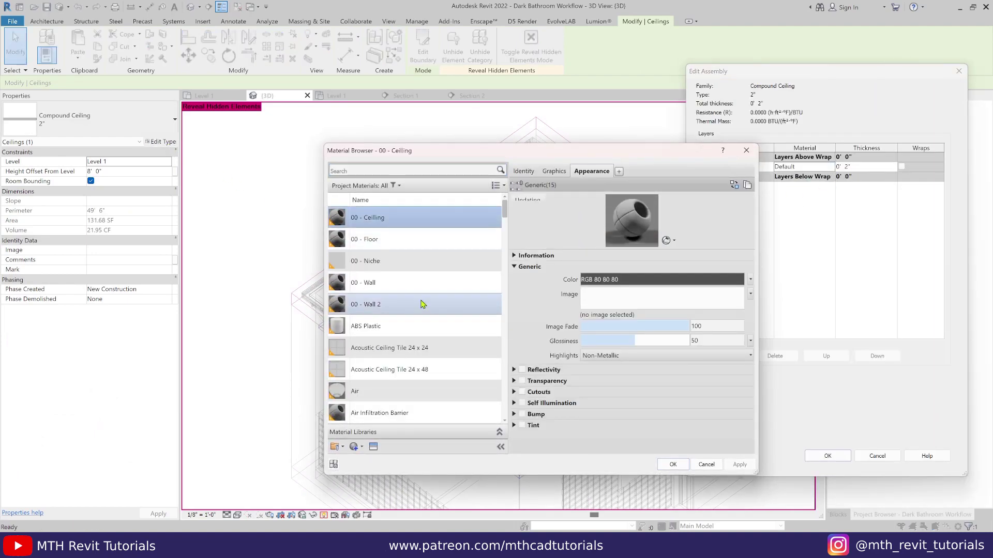
left_click(682, 464)
left_click(827, 456)
left_click(833, 464)
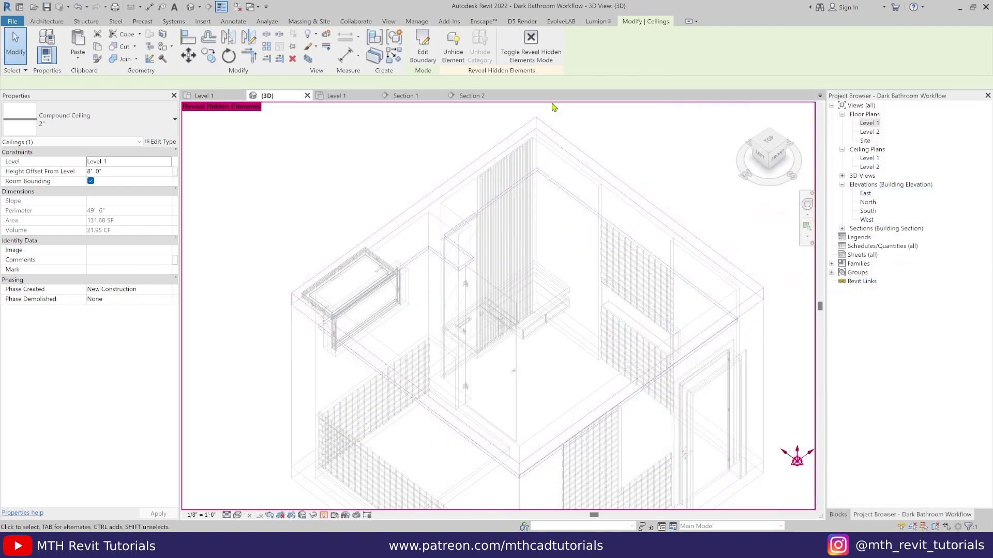
left_click(531, 44)
key("Escape")
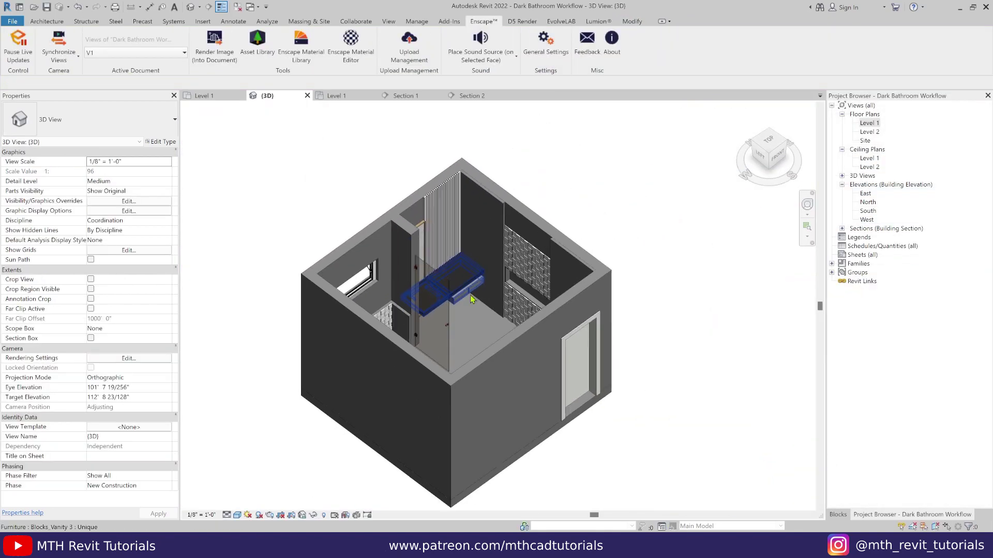
Create a material named 00 - Slats and assign it to the 1" Square rectangular mullions of the slat wall
scroll(448, 176, "up", 6)
left_click(518, 177)
left_click(161, 145)
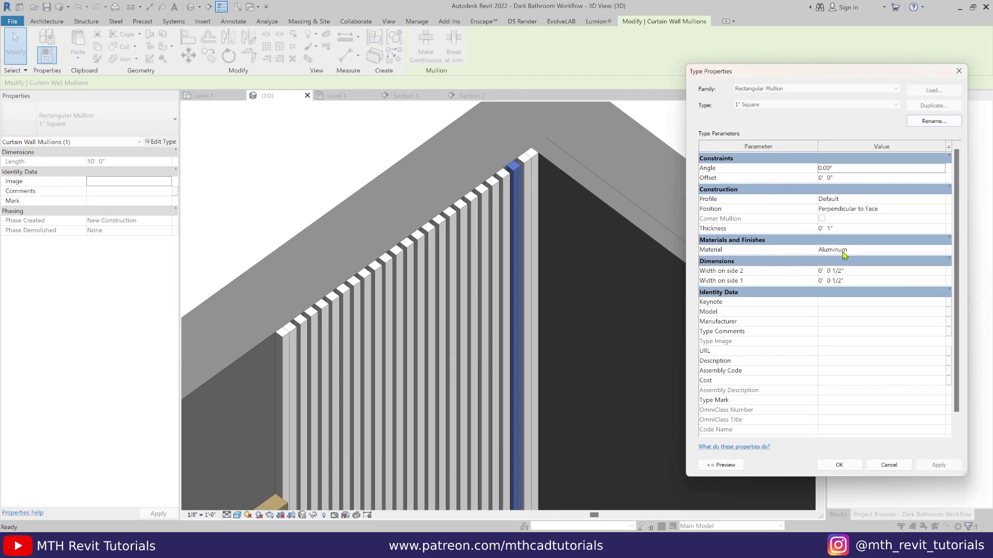
left_click(938, 250)
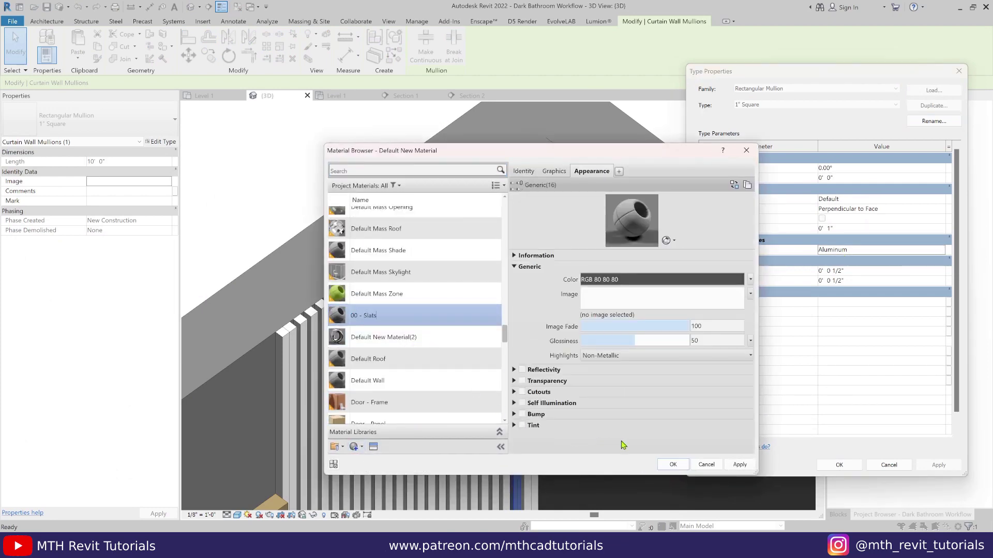
left_click(672, 465)
left_click(839, 465)
scroll(612, 226, "down", 4)
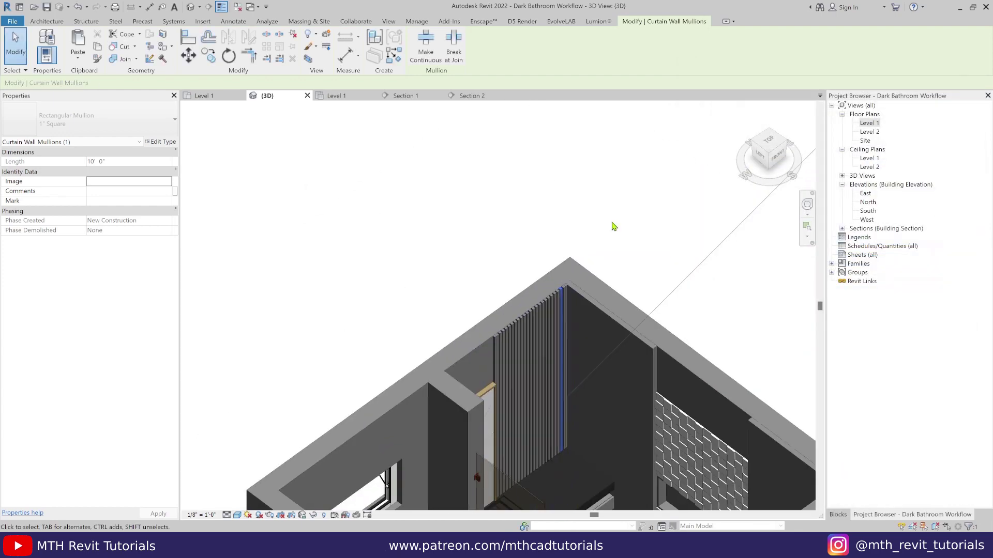
left_click(613, 226)
scroll(613, 227, "down", 1)
middle_click_drag(613, 226, 600, 173)
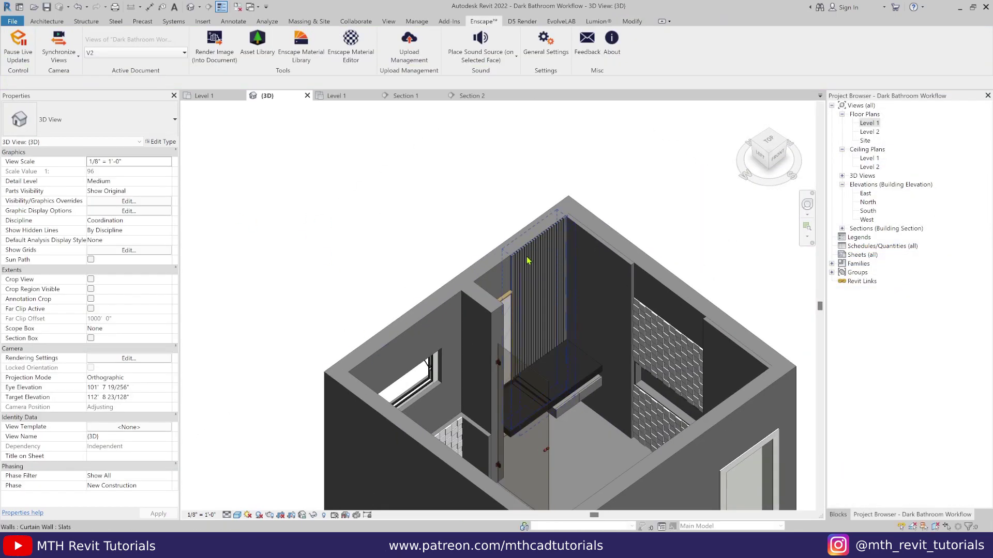
Bring up the Enscape window and arrange it side by side with Revit, leaving Revit the wider share
left_click(686, 487)
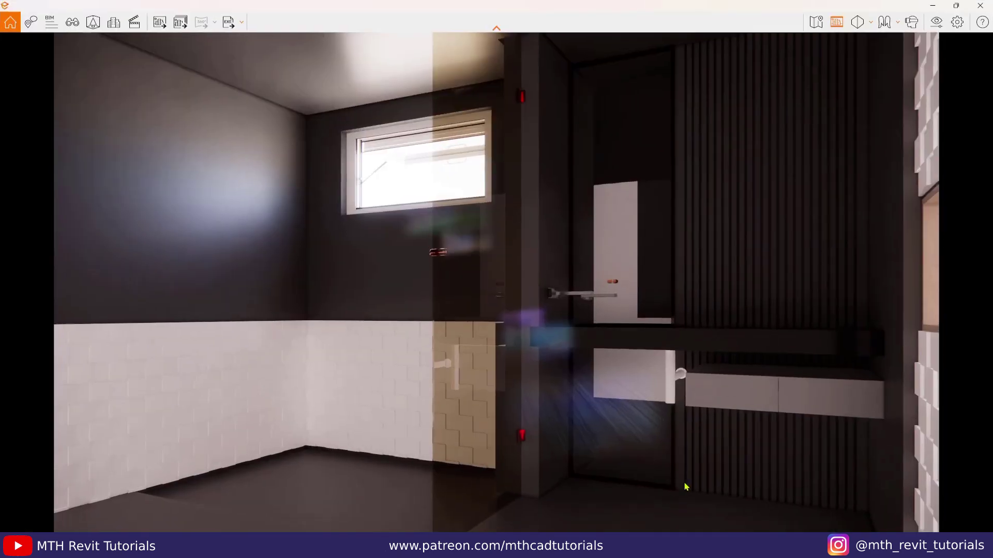
left_click(957, 7)
double_click(686, 302)
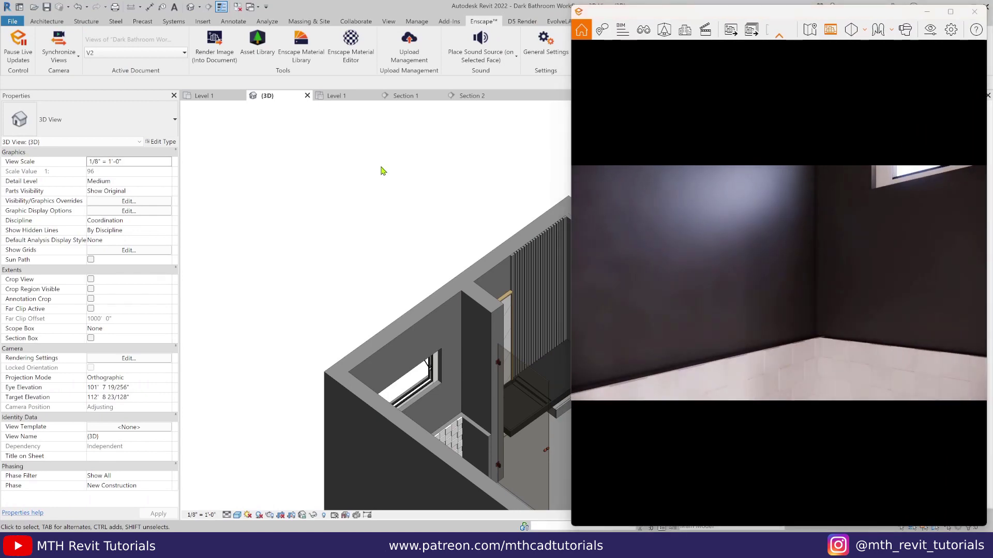
left_click(381, 171)
left_click(972, 8)
left_click(686, 7)
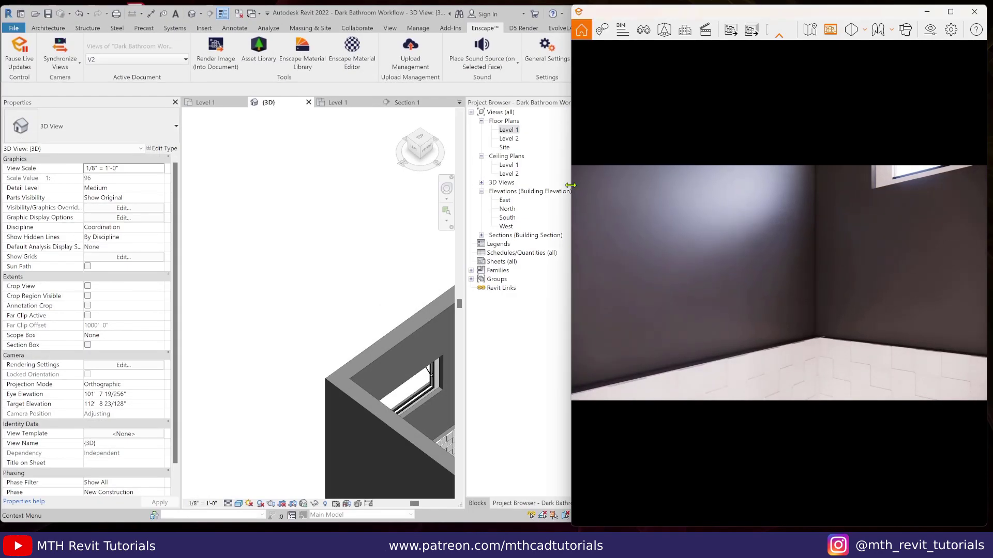
left_click_drag(570, 185, 625, 187)
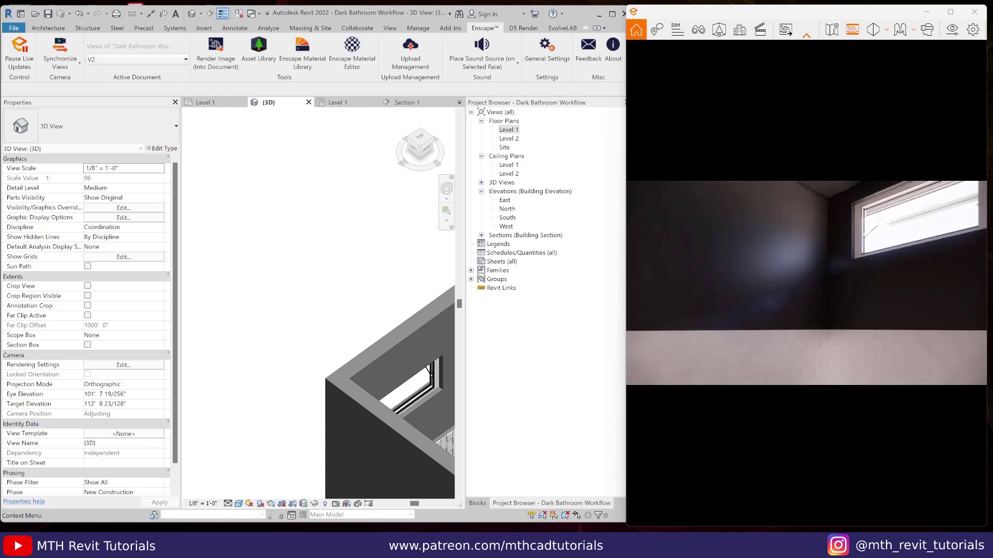
Load Concrete_Roughness from the Textures folder as the bump map of 00 - Wall, with an amount of 3.36
left_click_drag(740, 299, 787, 299)
scroll(279, 313, "down", 3)
scroll(343, 343, "up", 2)
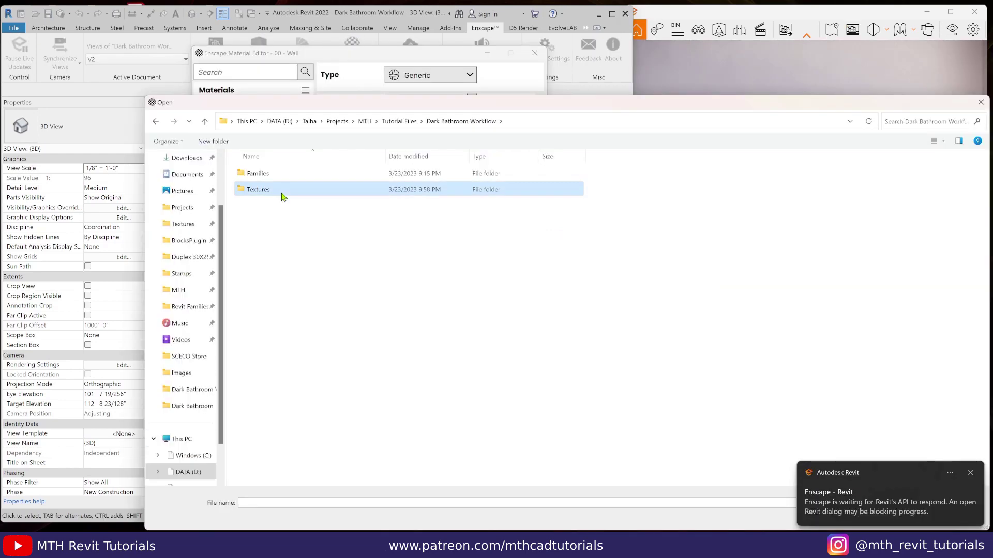
double_click(282, 195)
left_click(494, 209)
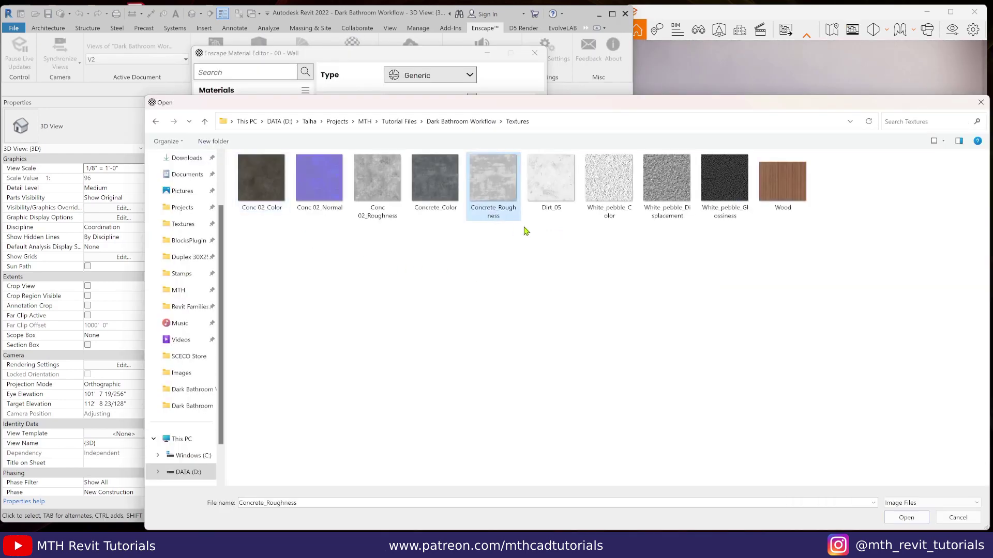
double_click(506, 202)
left_click_drag(486, 246, 489, 246)
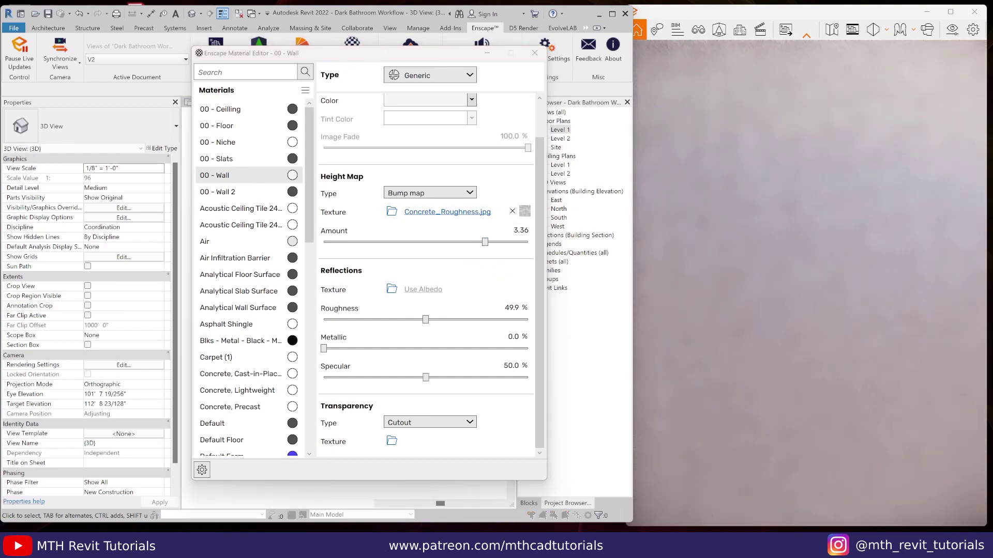
Set the width and height of the 00 - Wall bump texture to 2 m and inspect the rendered wall
left_click(448, 213)
type("2")
double_click(409, 363)
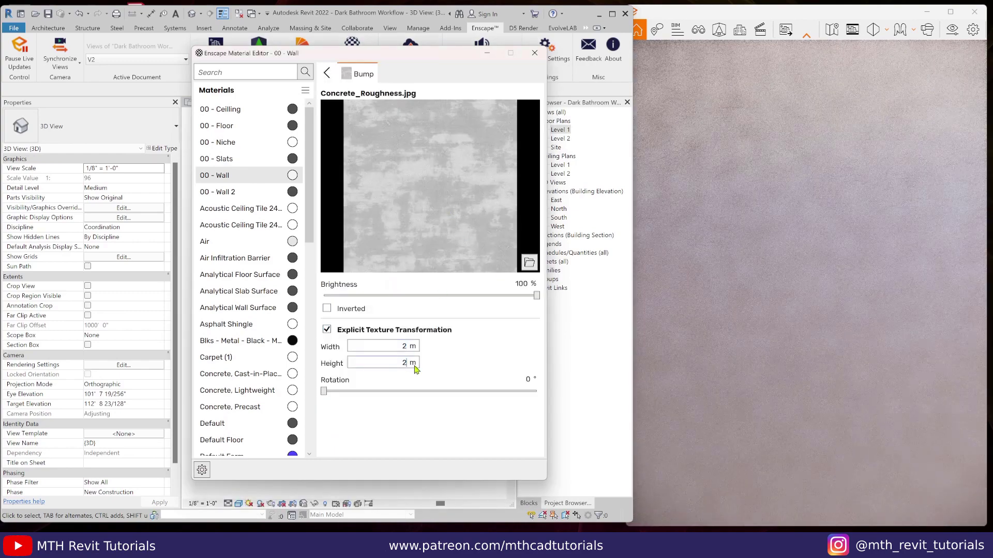
type("2")
left_click_drag(879, 315, 641, 310)
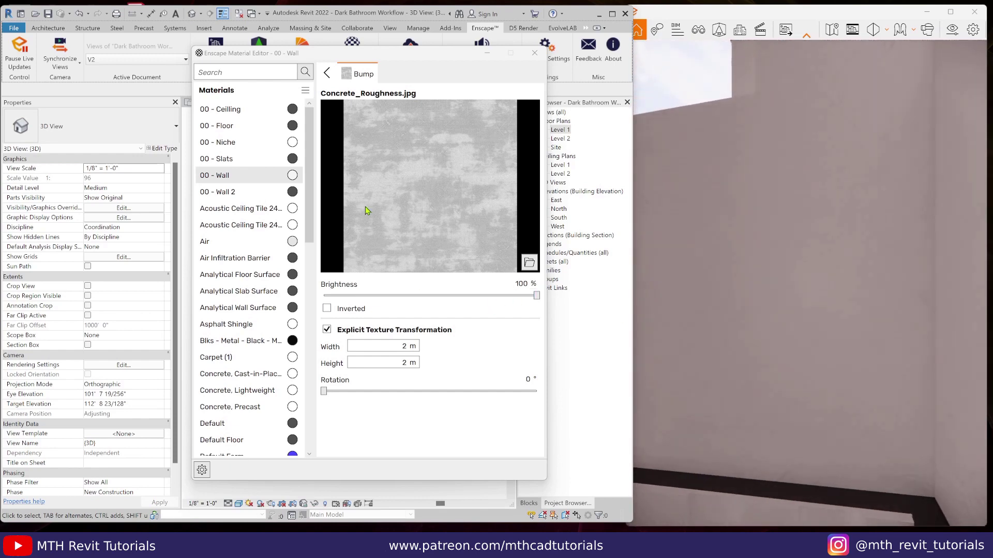
Set the 00 - Wall bump texture to 92% brightness and 1.5 × 1.5 m, checking the result on the rendered wall
left_click(327, 73)
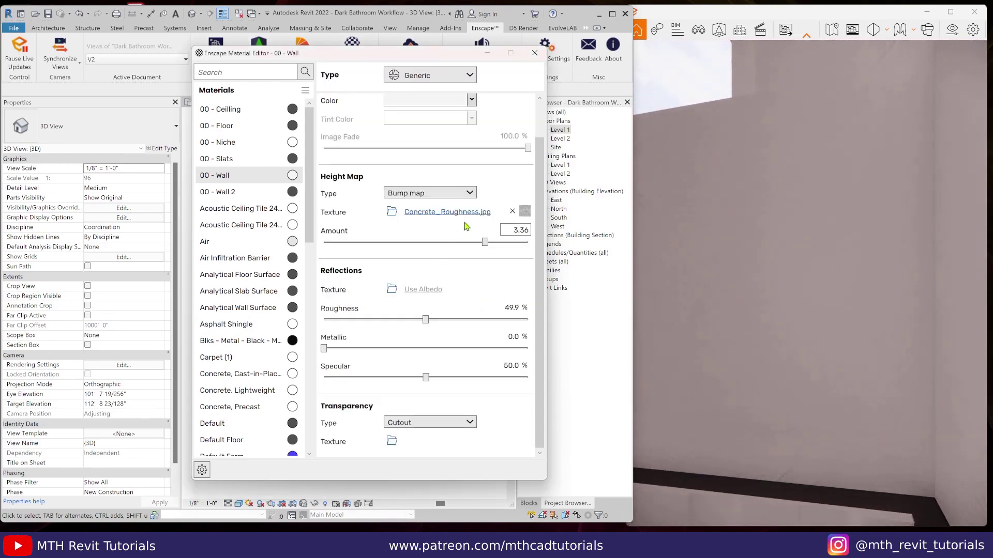
left_click(462, 213)
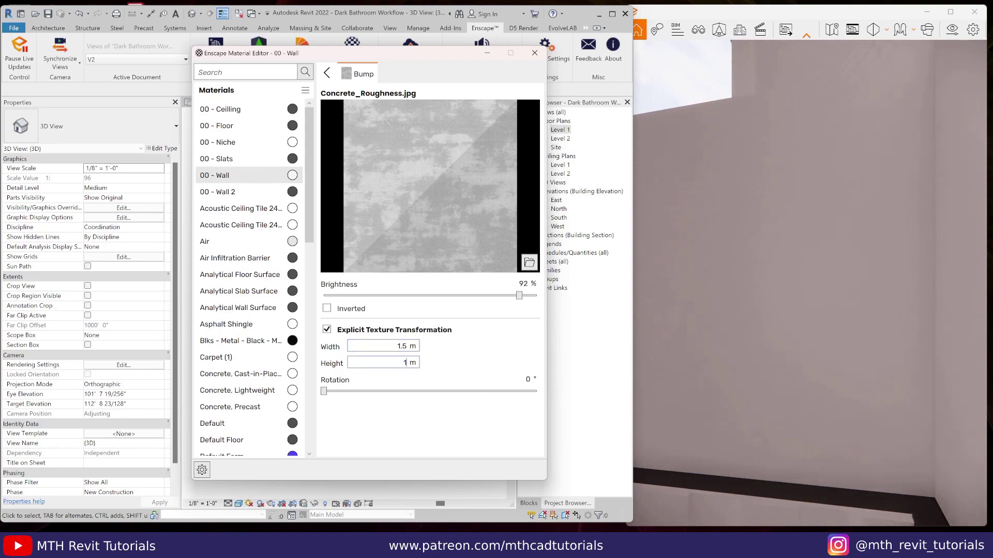
type(".5")
left_click_drag(710, 331, 936, 393)
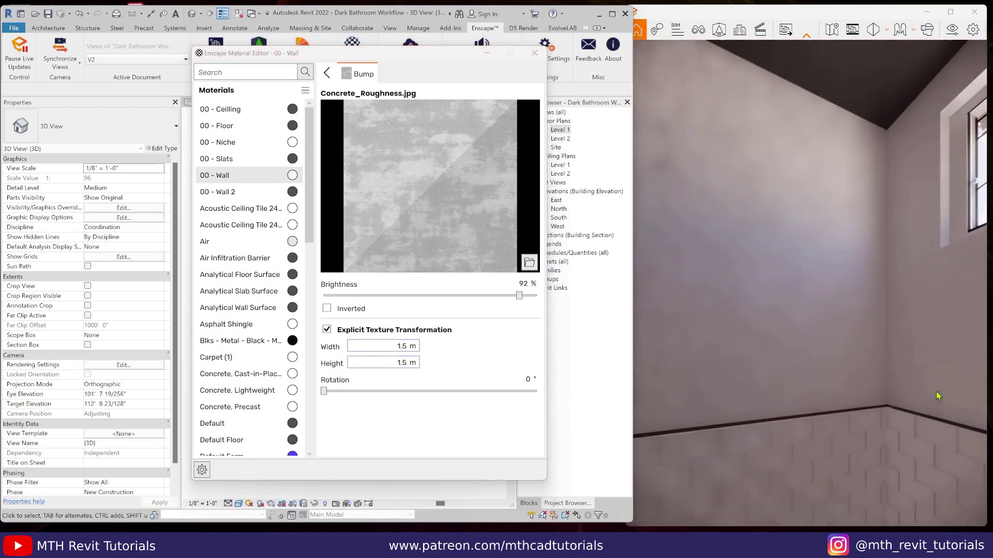
left_click(327, 73)
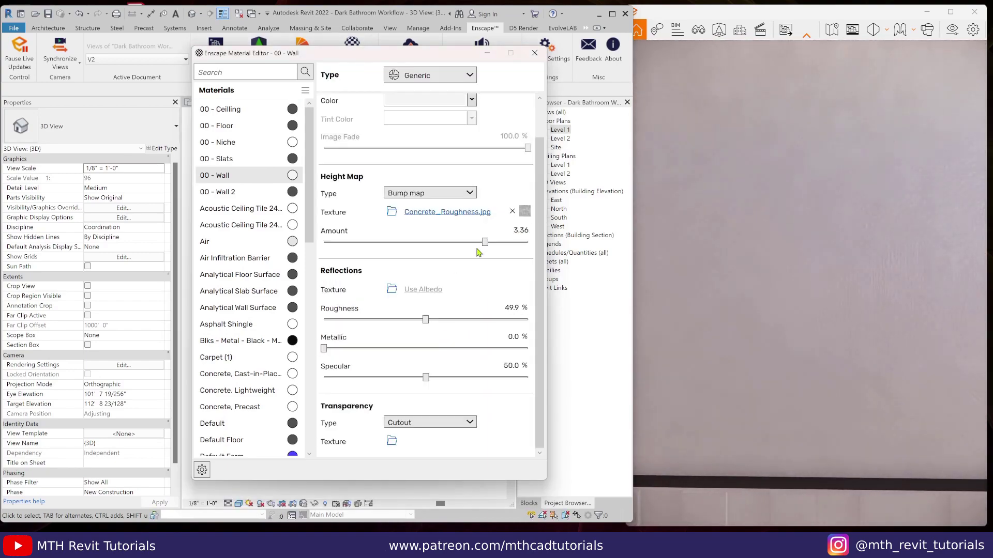
Switch the 00 - Wall height map to a displacement map with an amount of 0.30 and check the rendered wall
left_click(420, 228)
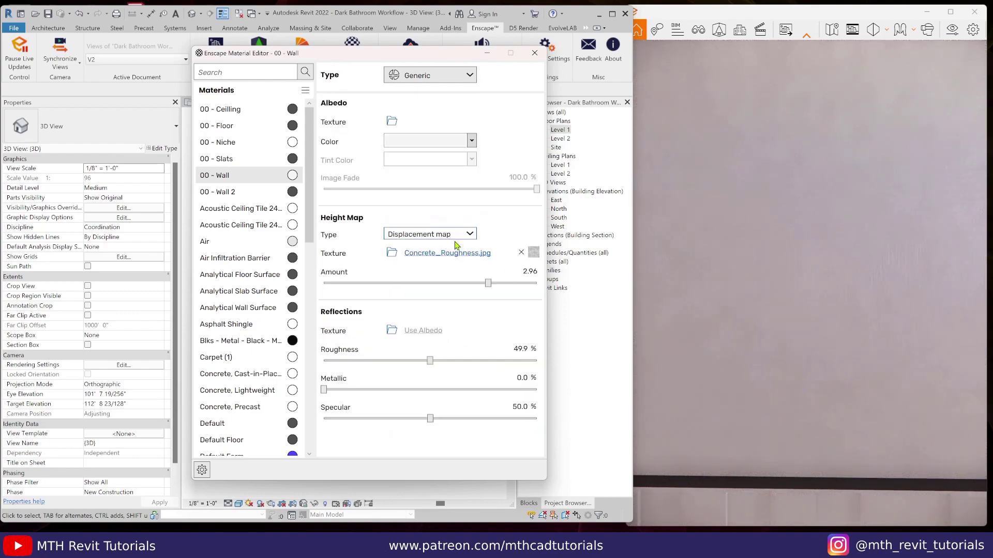
left_click_drag(482, 294, 449, 291)
left_click(837, 352)
scroll(836, 351, "down", 5)
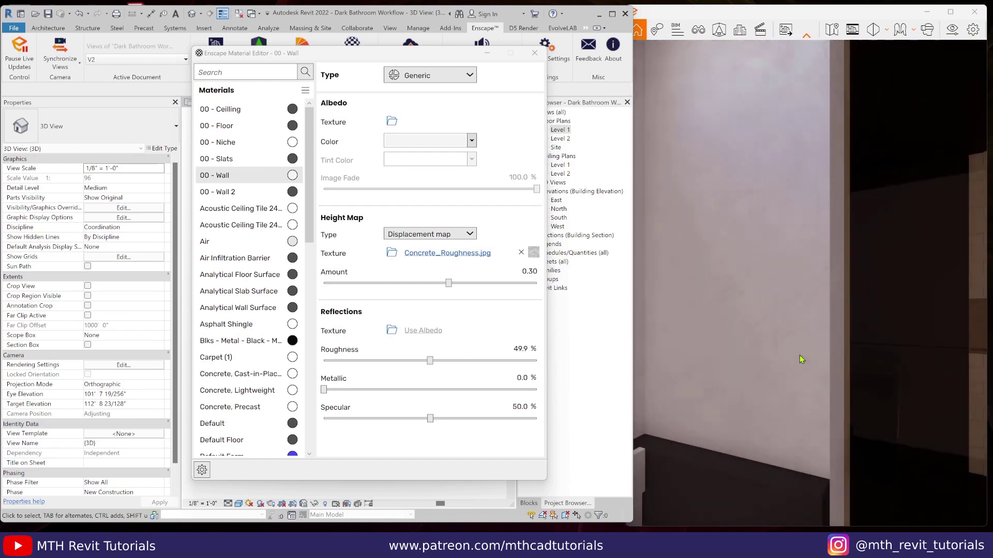
Review the displacement texture settings of 00 - Wall and examine the surface relief on the rendered bathroom walls
left_click(448, 253)
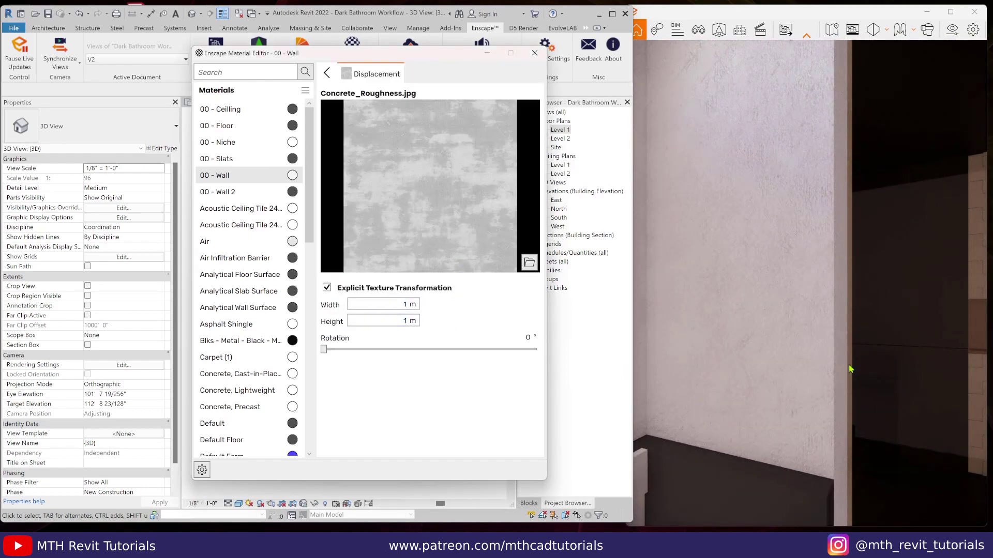
left_click_drag(850, 369, 809, 365)
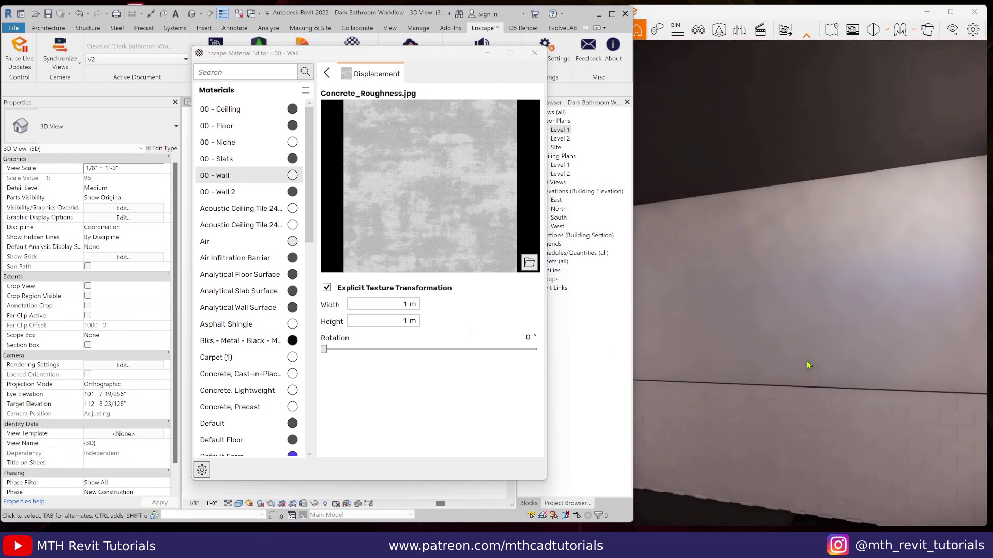
scroll(809, 365, "up", 4)
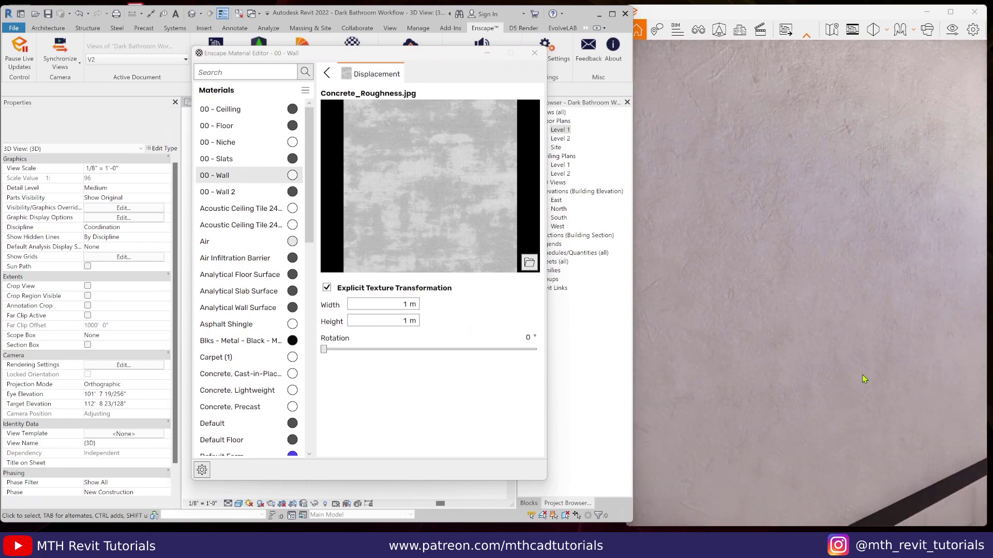
scroll(862, 377, "down", 3)
scroll(800, 411, "up", 3)
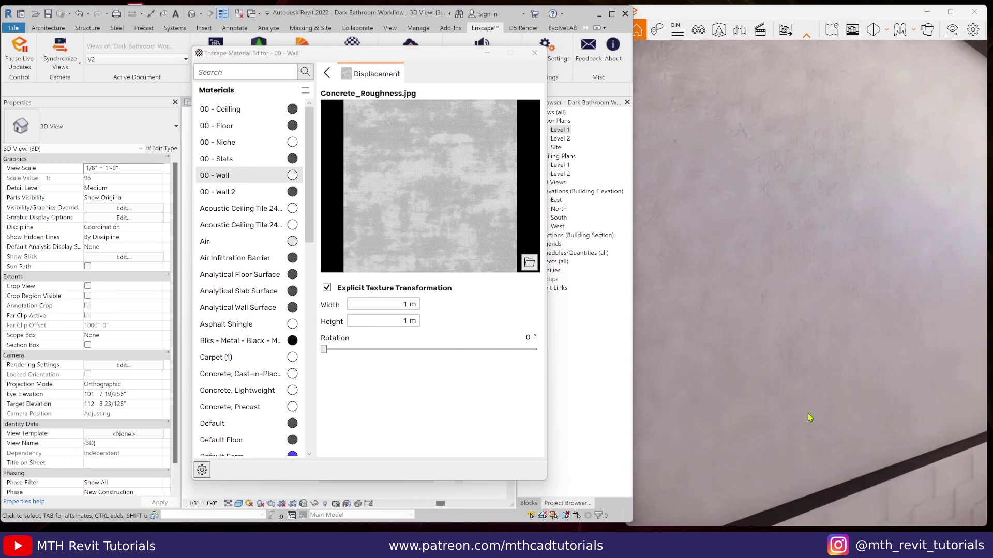
left_click(328, 73)
scroll(843, 383, "down", 5)
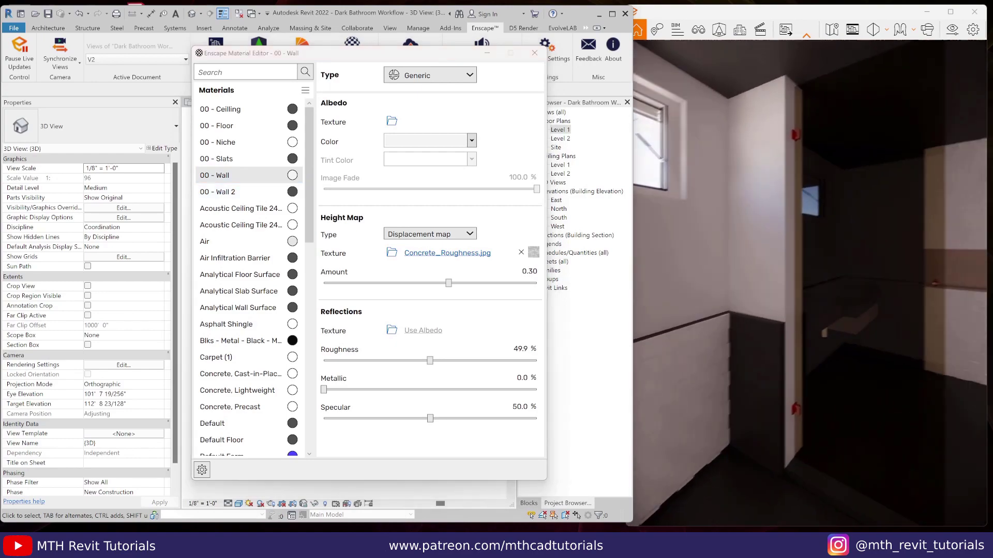
left_click_drag(843, 382, 767, 388)
scroll(767, 388, "up", 3)
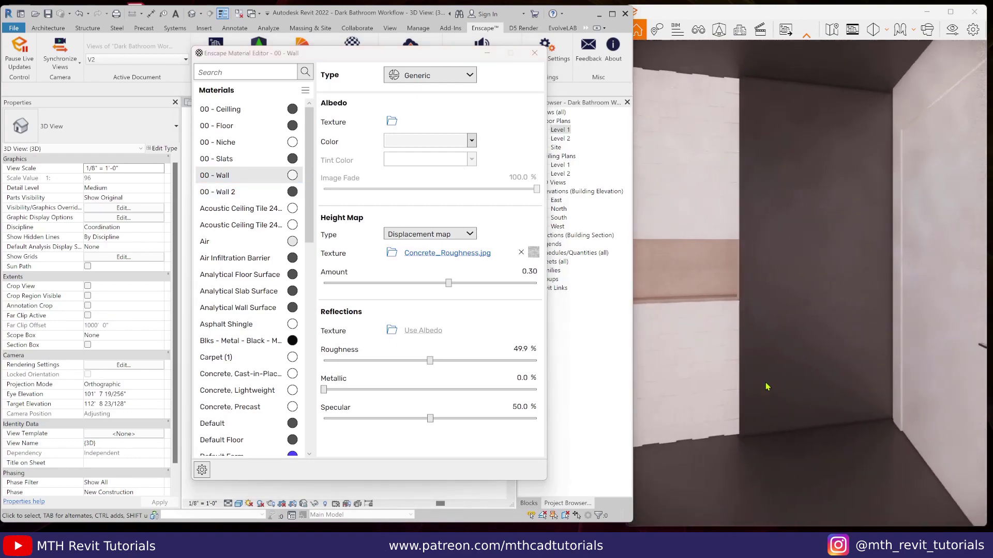
Load Conc 02_Color as the albedo texture of 00 - Wall 2 and Conc 02_Roughness as its bump map
left_click(228, 192)
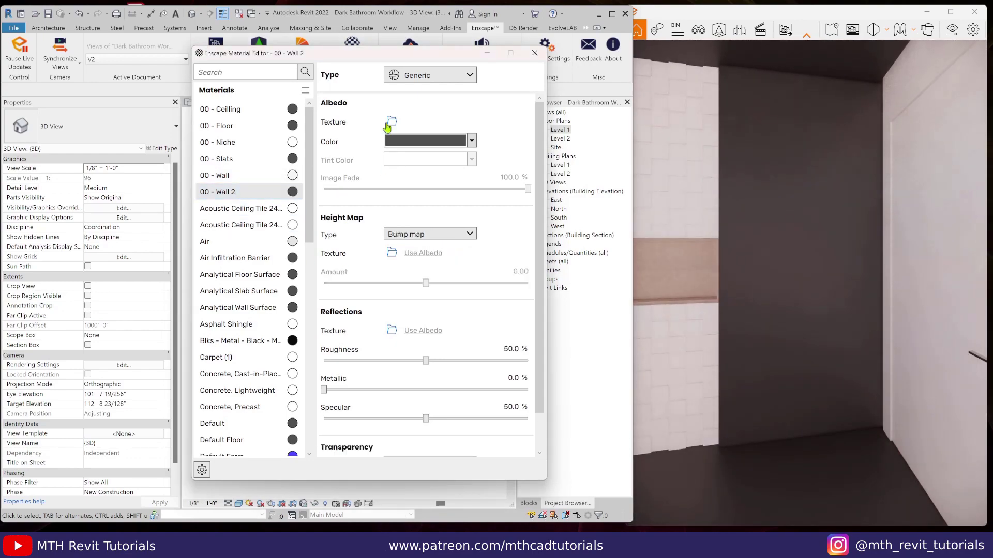
left_click(391, 122)
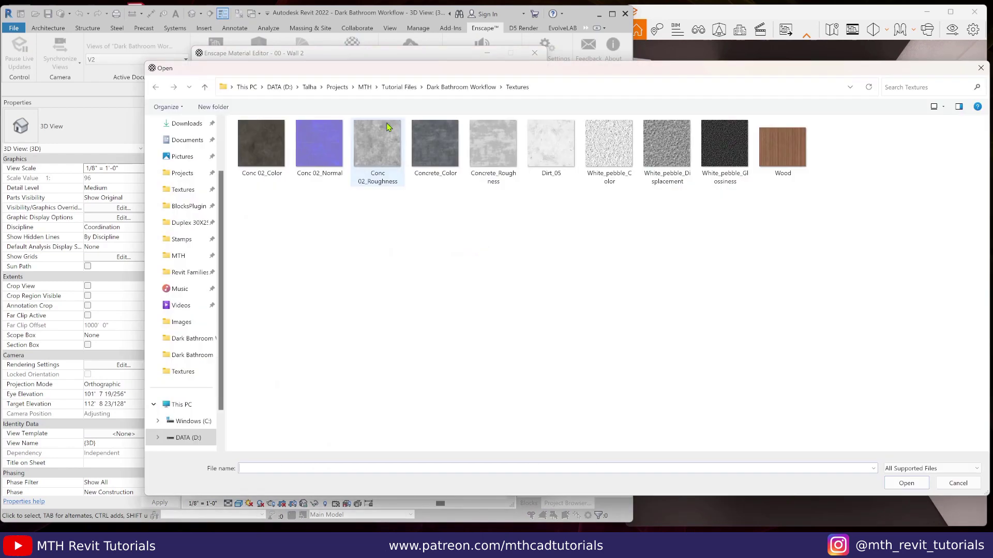
double_click(271, 171)
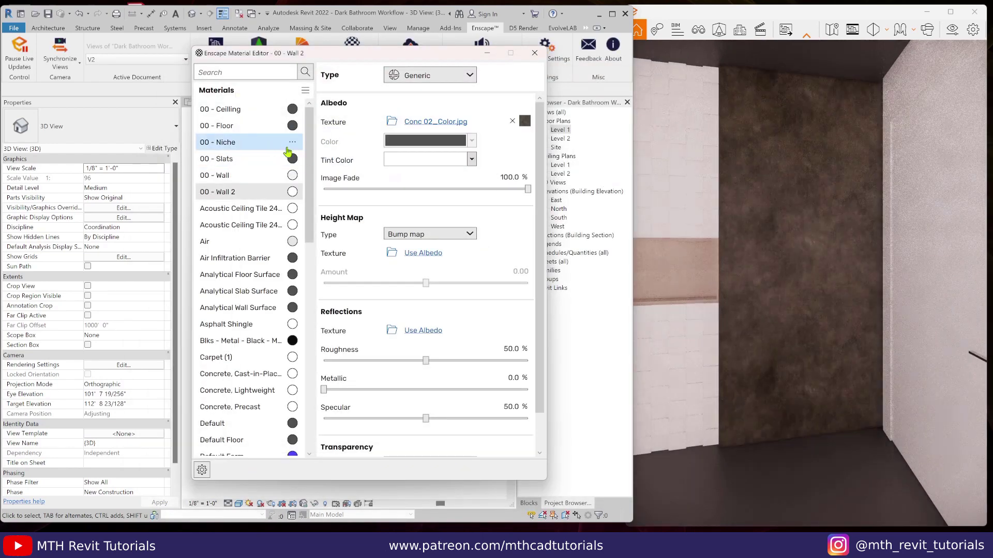
left_click(431, 253)
left_click(531, 263)
double_click(377, 193)
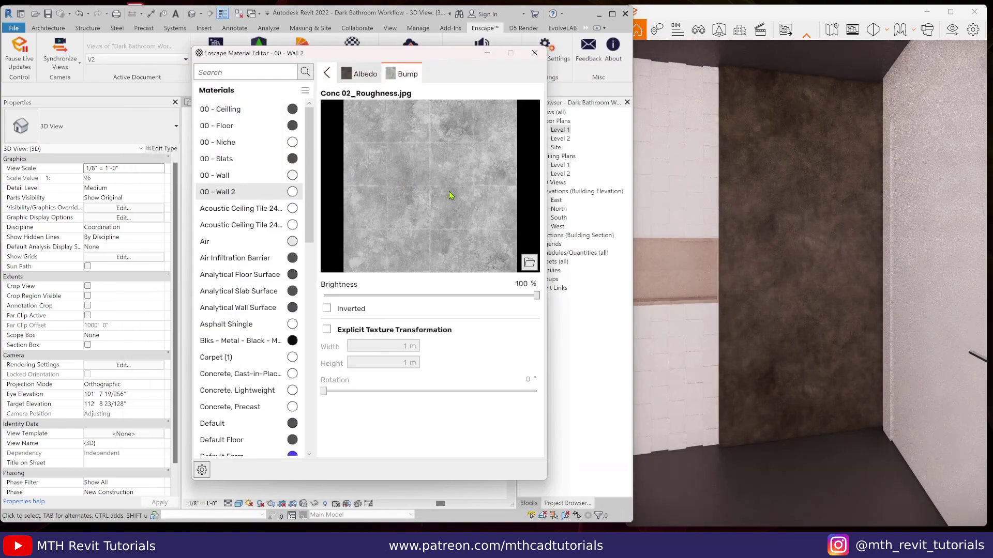
Load Conc 02_Roughness as the reflection roughness texture of 00 - Wall 2 and check the rendered wall
left_click(326, 73)
left_click(436, 331)
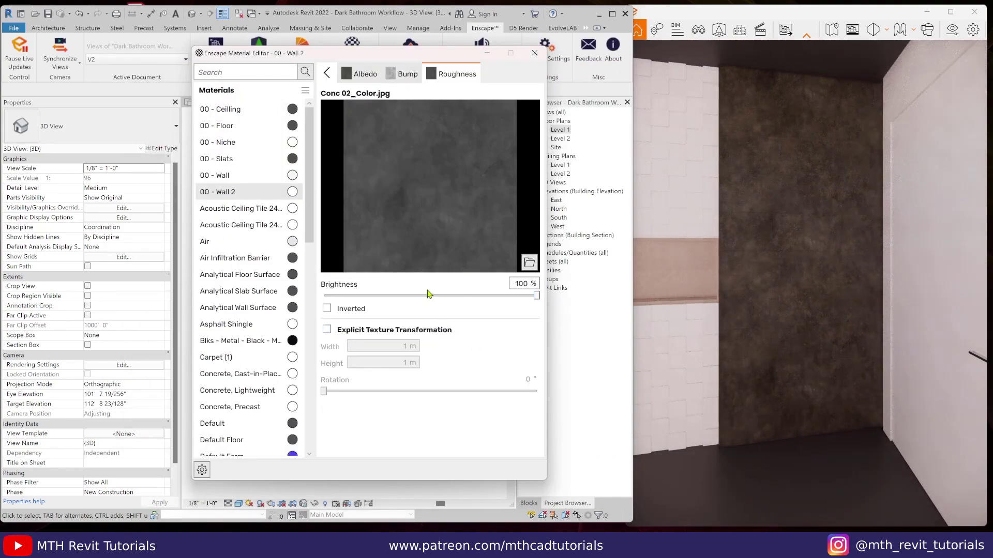
left_click(532, 263)
double_click(381, 182)
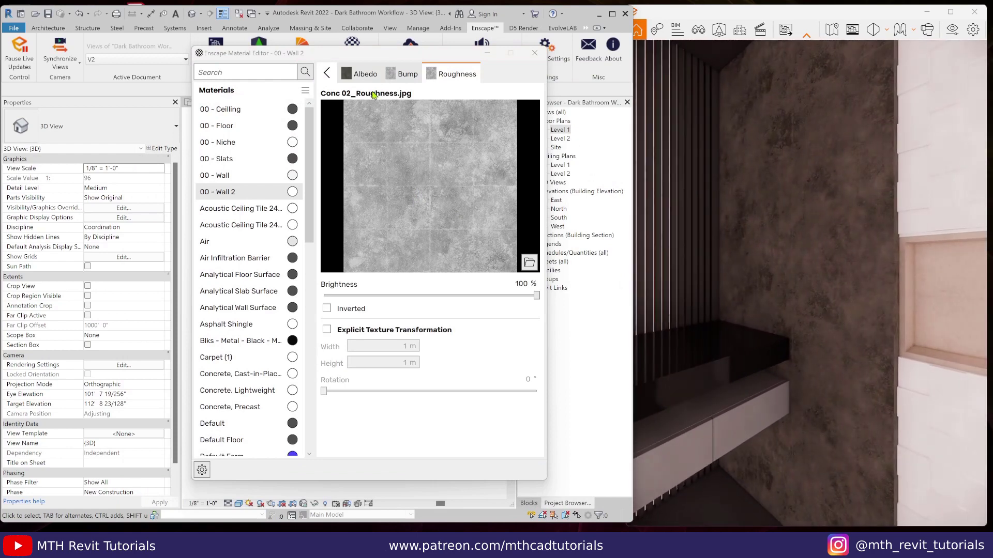
left_click(365, 74)
left_click_drag(820, 361, 931, 361)
left_click(327, 73)
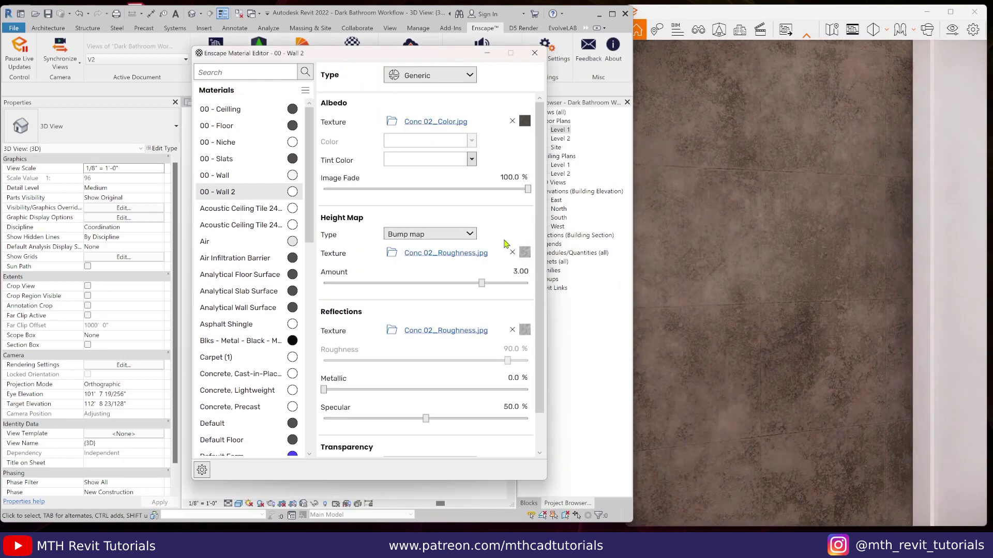
Set the 00 - Wall 2 image fade to 93.5% and its height map to a displacement map with an amount of 0.36
left_click_drag(508, 196, 502, 196)
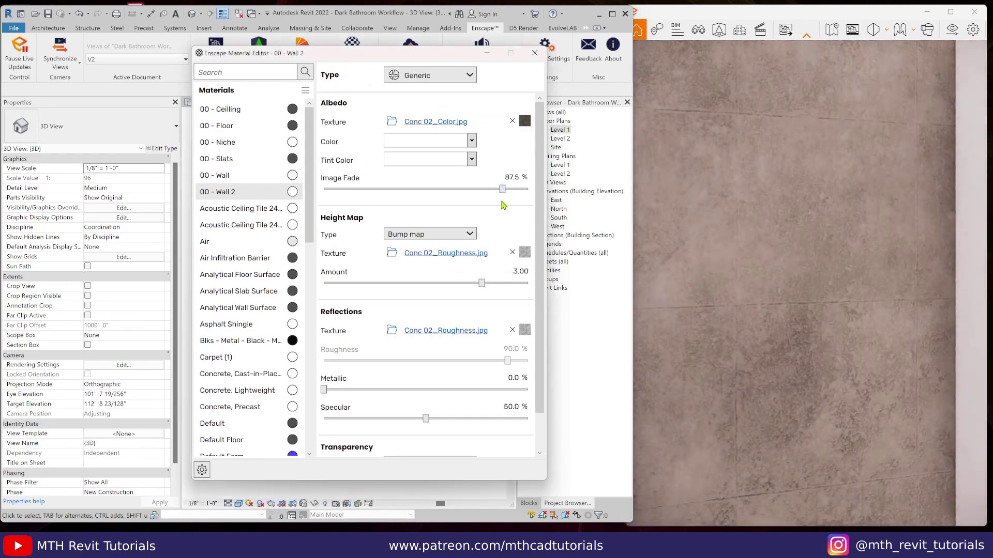
left_click(464, 269)
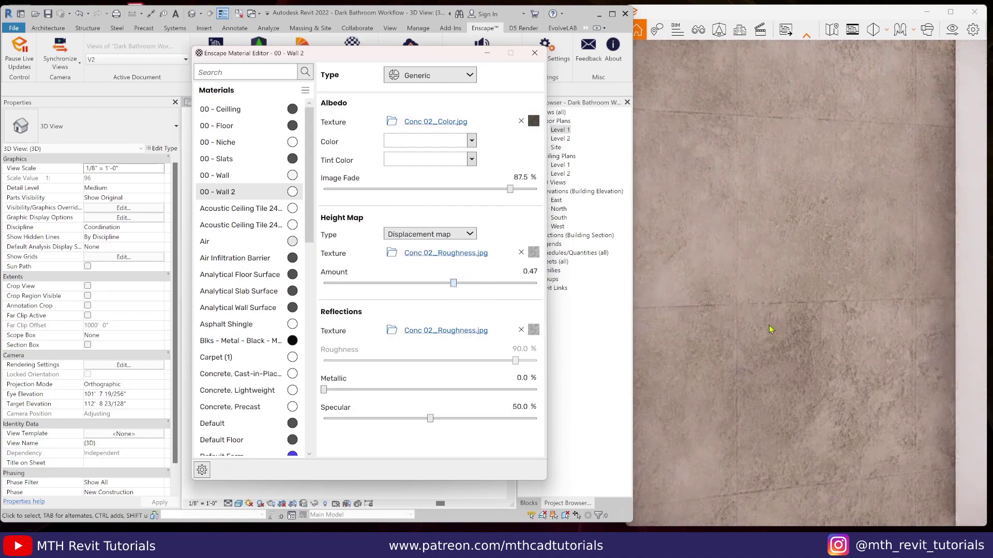
left_click_drag(769, 329, 797, 330)
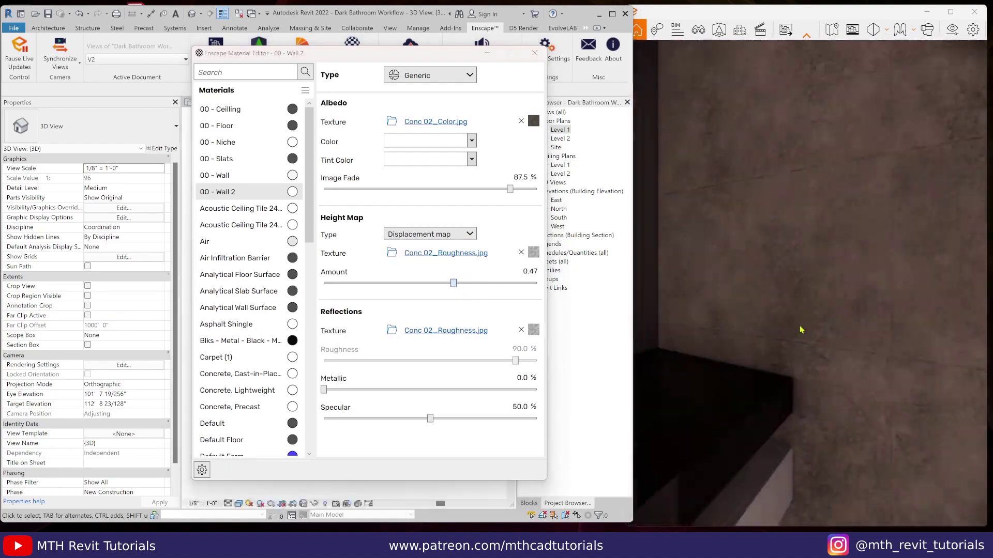
left_click_drag(511, 190, 526, 190)
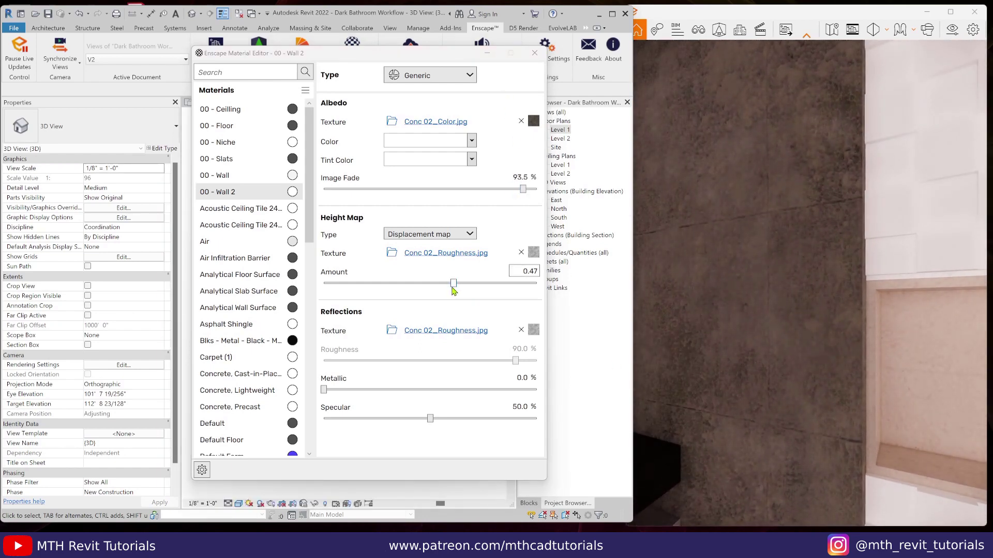
left_click_drag(453, 284, 451, 284)
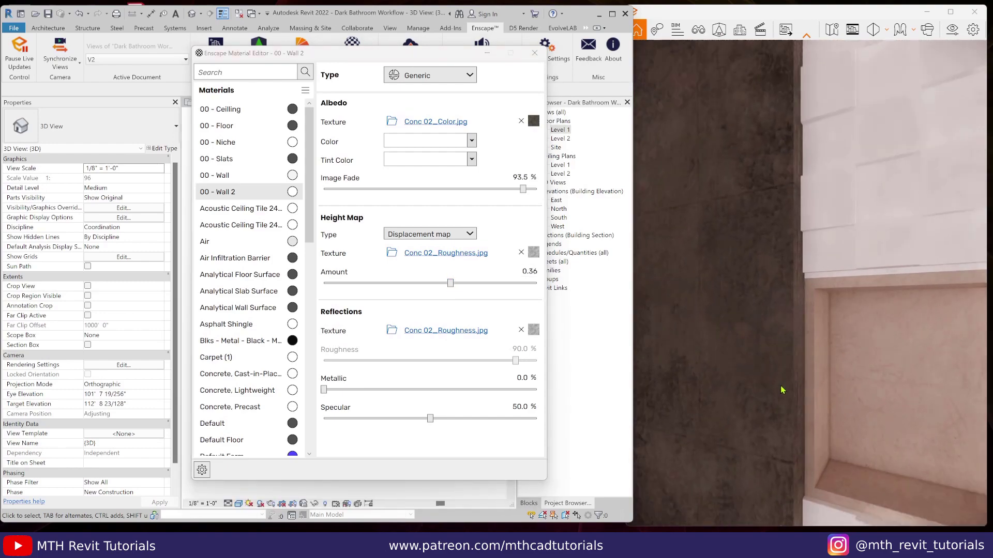
Assign the 00 - Wall 2 material to the Borda interior parameter of the wall niche's type in Revit
left_click(487, 53)
scroll(401, 342, "up", 6)
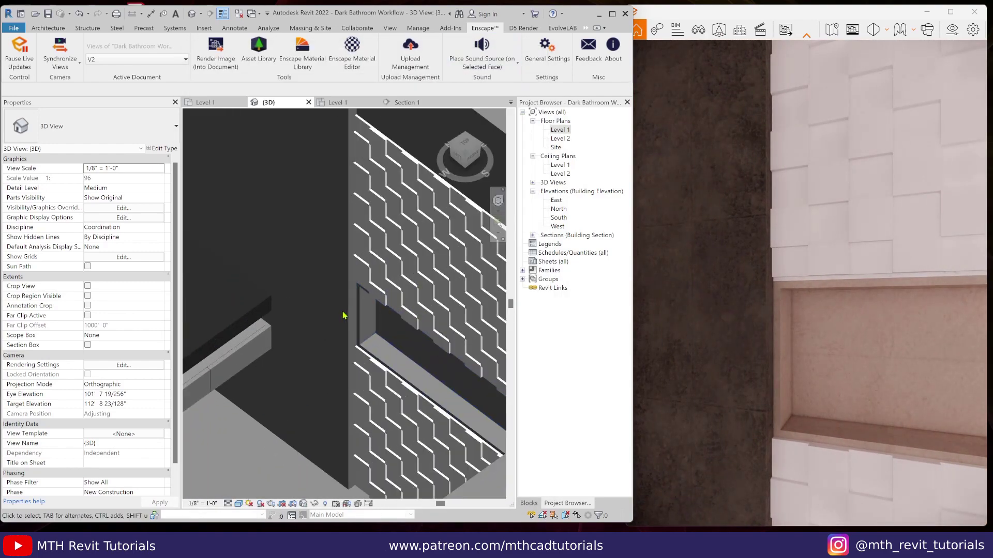
left_click(361, 312)
left_click(168, 148)
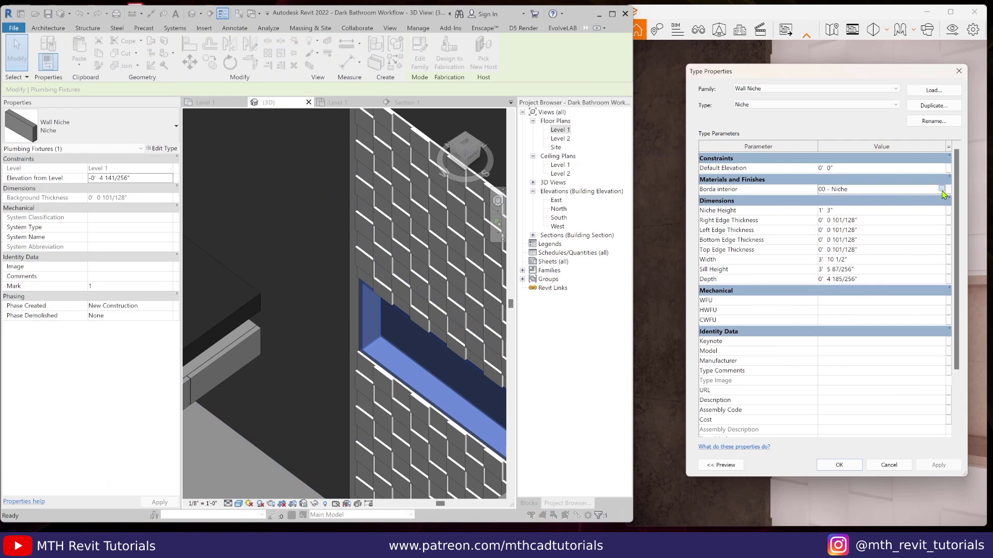
left_click(942, 190)
left_click(376, 325)
left_click(672, 464)
left_click(829, 467)
Duplicate the wall type of the short partition between shower and vanity as Generic - 8" 2
scroll(764, 329, "up", 4)
right_click_drag(763, 329, 818, 354)
scroll(851, 341, "up", 3)
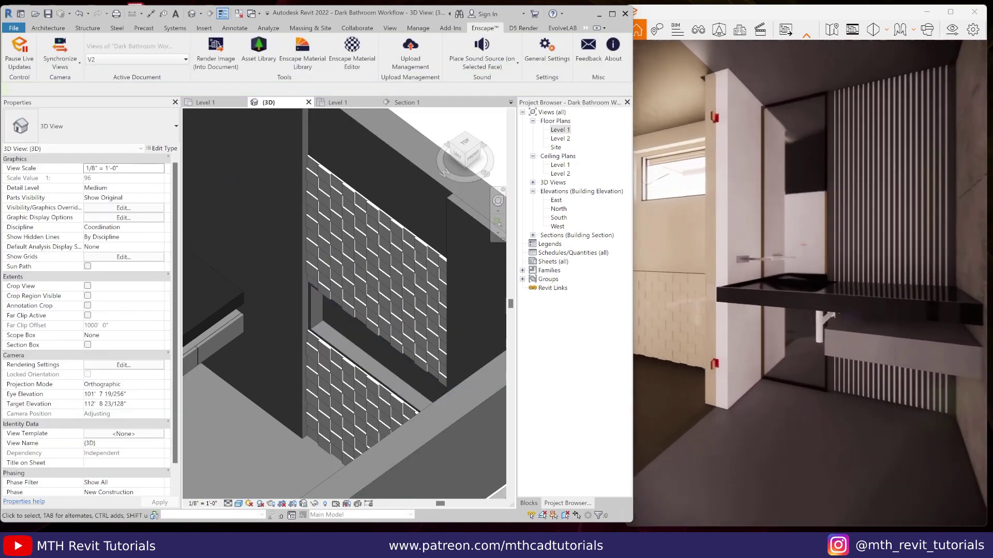
scroll(362, 331, "down", 4)
left_click(282, 366)
middle_click_drag(282, 366, 408, 336, "shift")
scroll(408, 336, "up", 2)
left_click(377, 282)
left_click(163, 148)
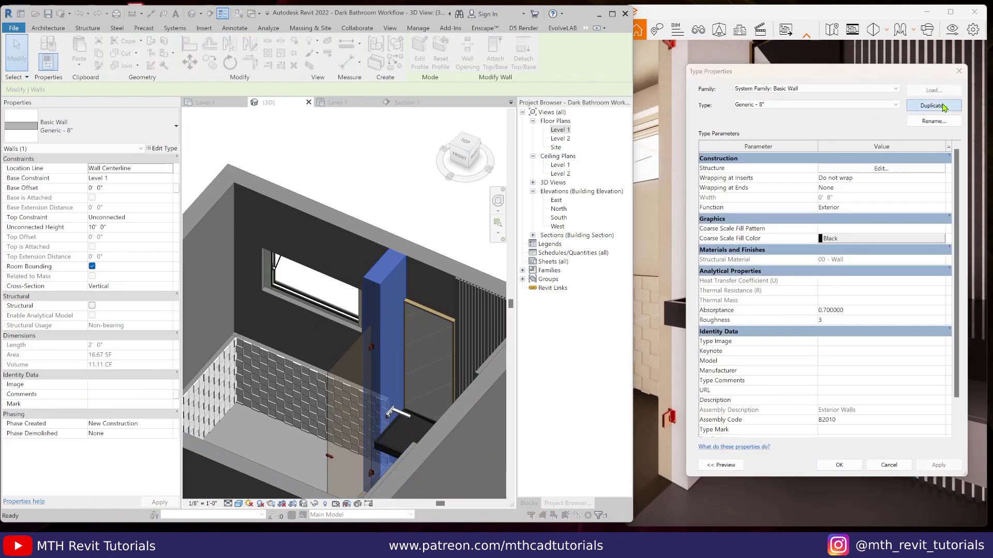
left_click(872, 104)
left_click(350, 312)
Set the structure layer material of the Generic - 8" 2 wall type to 00 - Wall 2
left_click(821, 172)
left_click(809, 175)
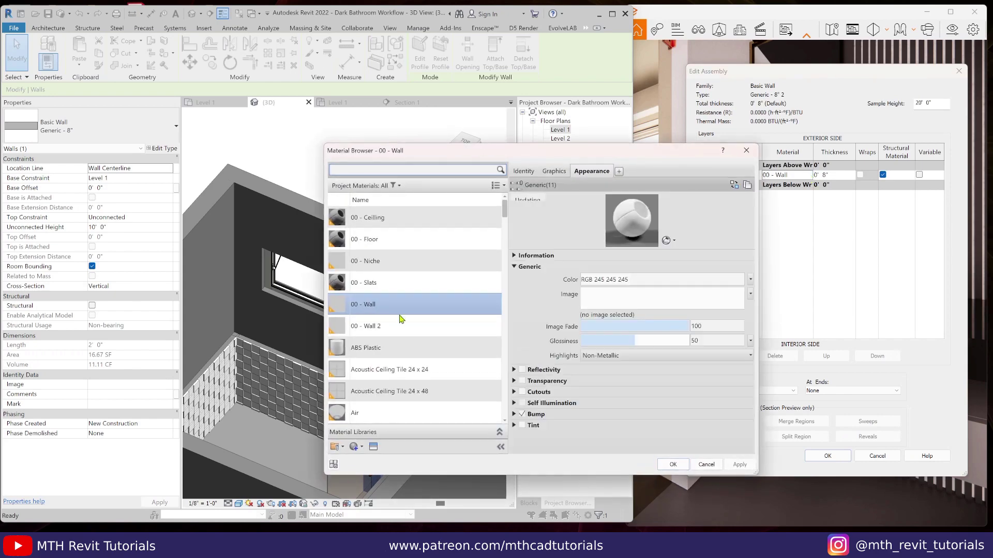
left_click(398, 318)
left_click(678, 463)
left_click(828, 456)
left_click(838, 465)
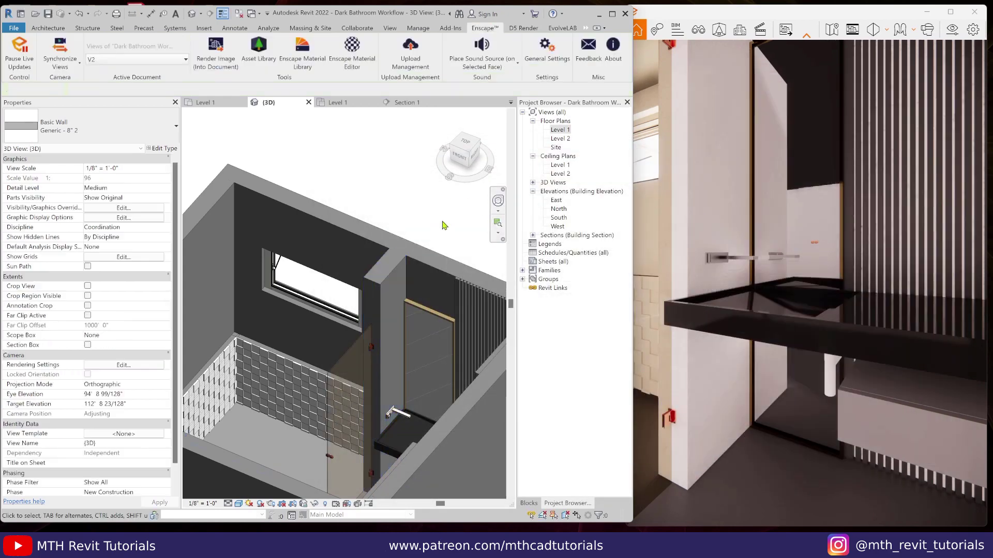
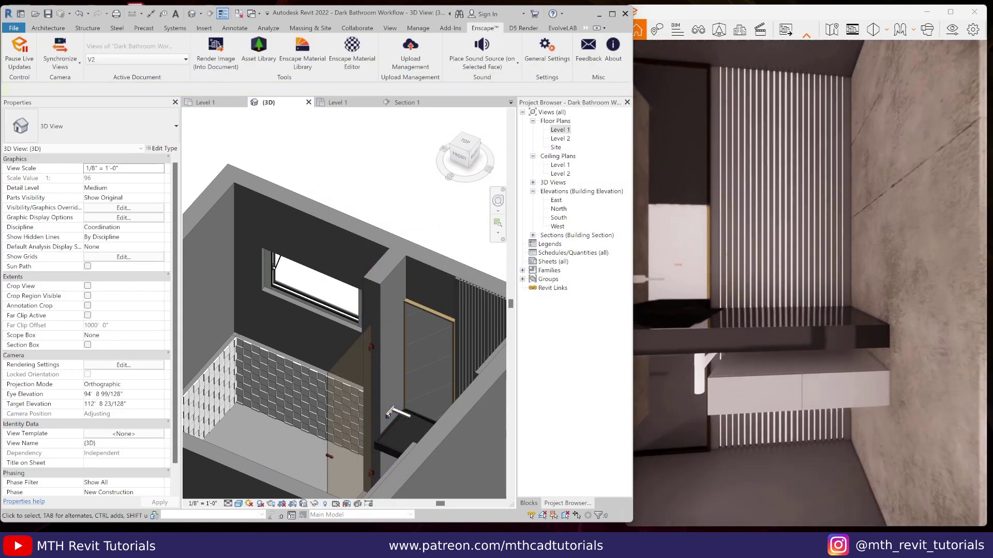
left_click(355, 351)
left_click(164, 148)
key("Escape")
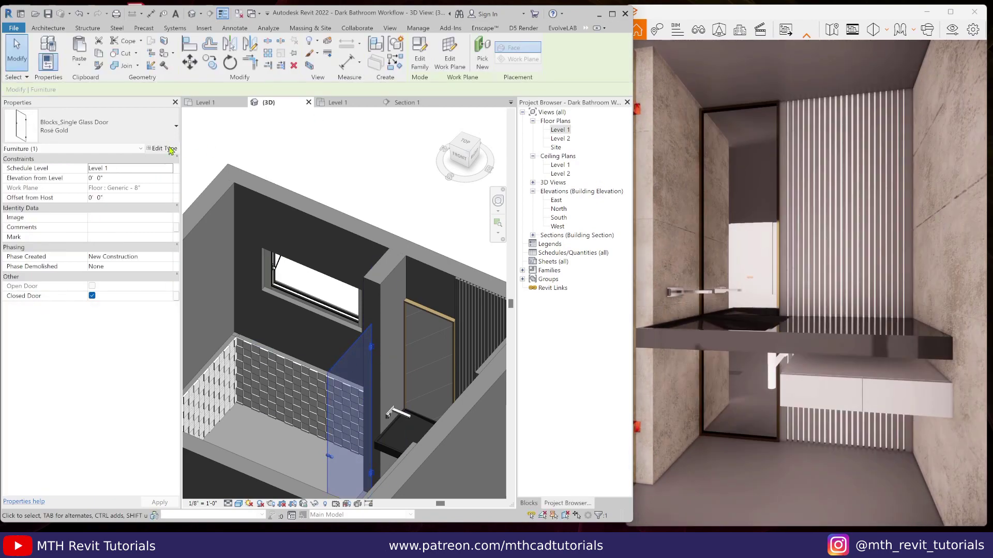
left_click(174, 126)
key("Escape")
left_click(403, 186)
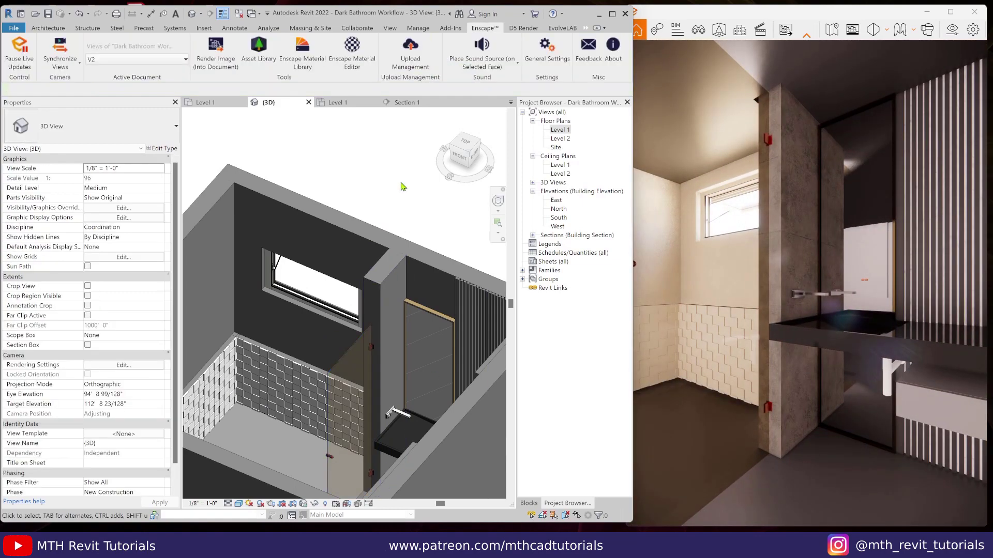
Change the glass shower door to the Blocks_Single Glass Door Silver type and check it in the rendered view
left_click(353, 347)
left_click(129, 131)
left_click(102, 133)
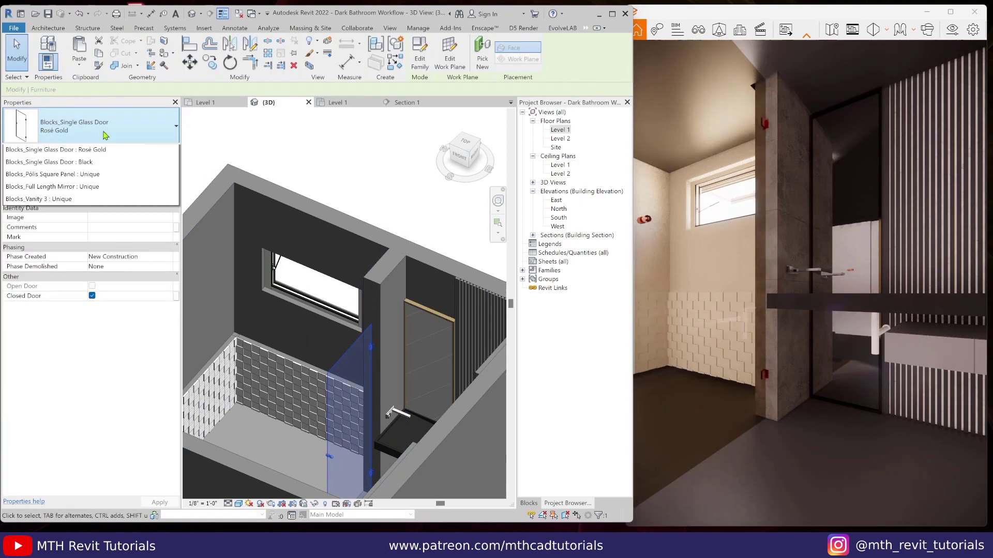
left_click(41, 281)
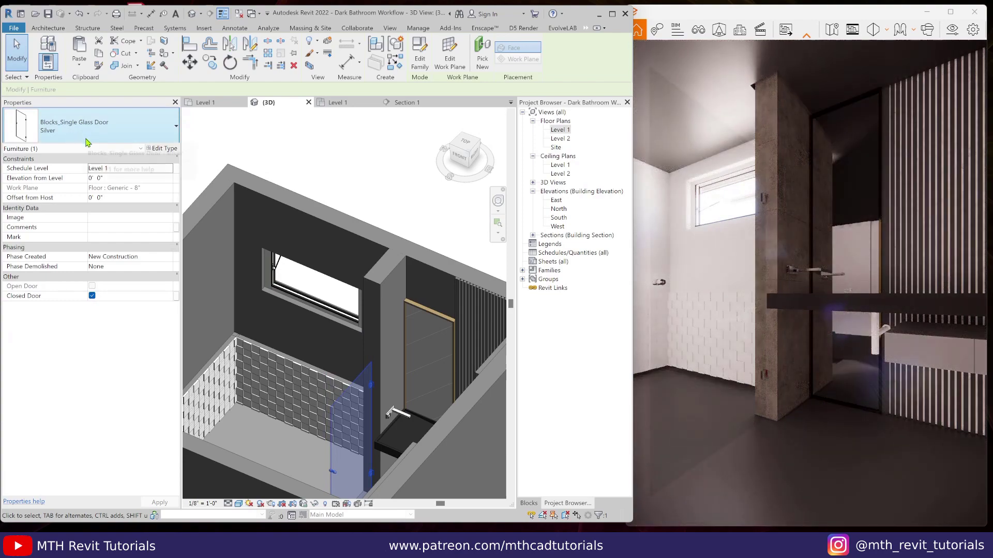
left_click_drag(724, 362, 758, 401)
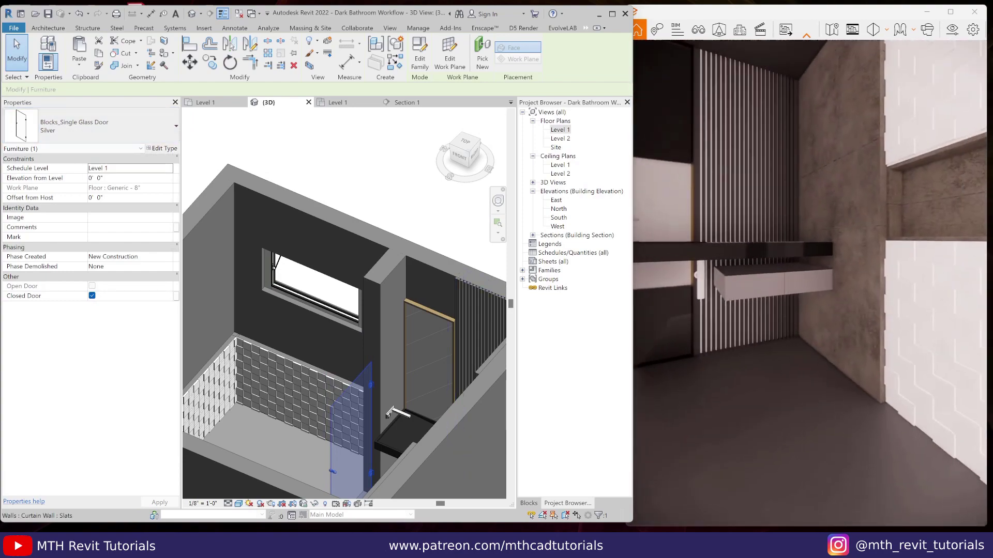
Assign the 00 - Wall 2 material to the countertop in the vanity's type properties
scroll(371, 380, "down", 3)
middle_click_drag(371, 380, 362, 348, "shift")
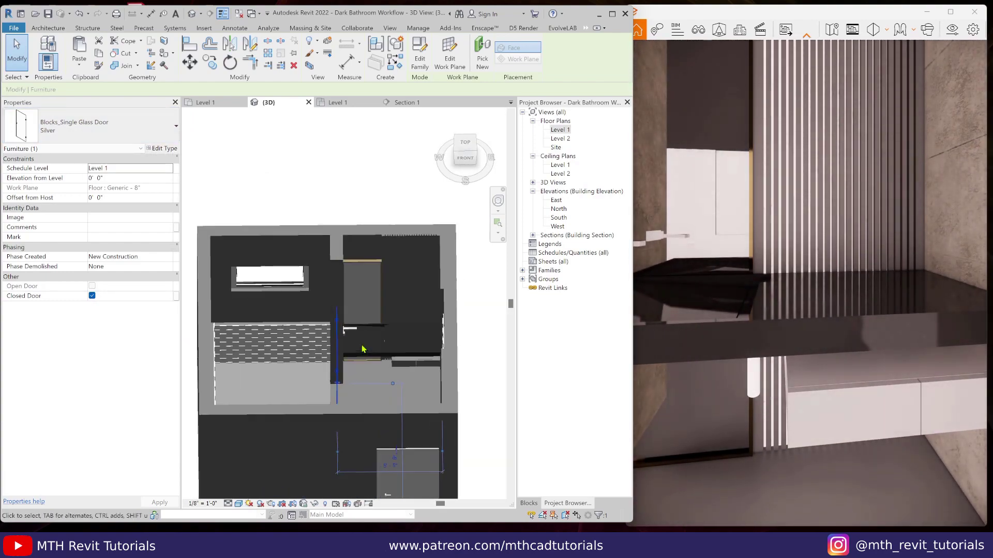
scroll(363, 348, "up", 2)
left_click(395, 357)
left_click(158, 149)
left_click_drag(813, 83, 474, 86)
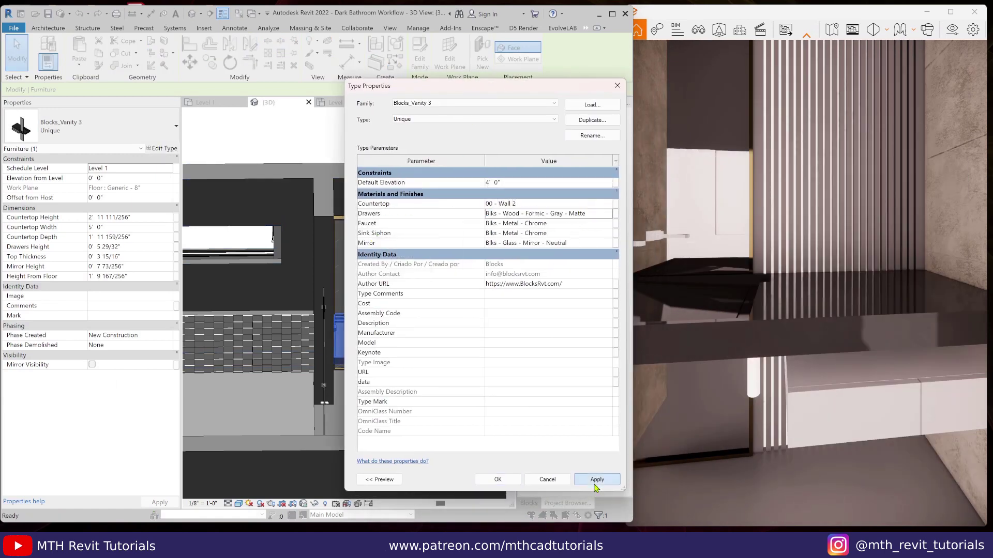
left_click(497, 479)
key("Escape")
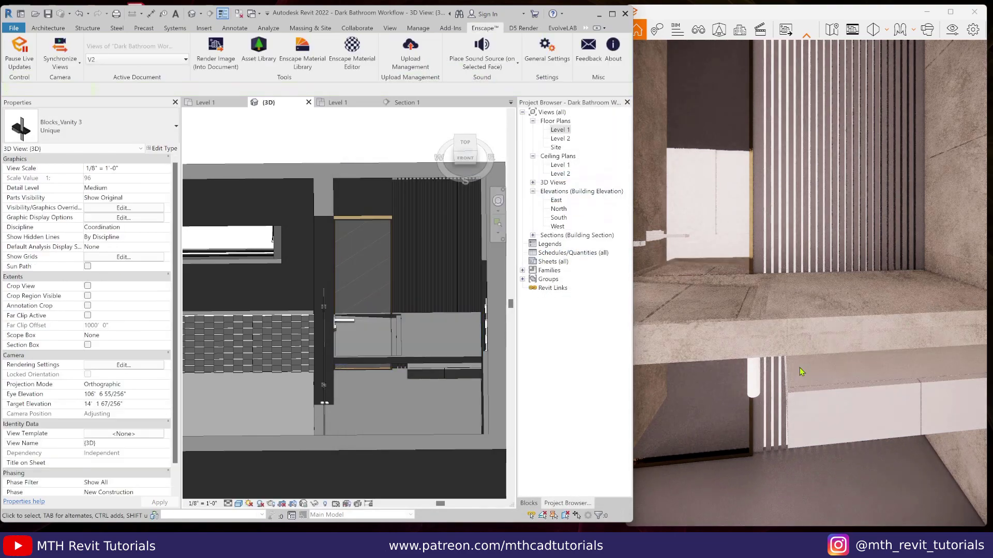
Increase the height of the glass shower door in its type properties
mouse_move(761, 377)
left_mouse_down()
mouse_move(822, 377)
mouse_move(755, 361)
left_mouse_up()
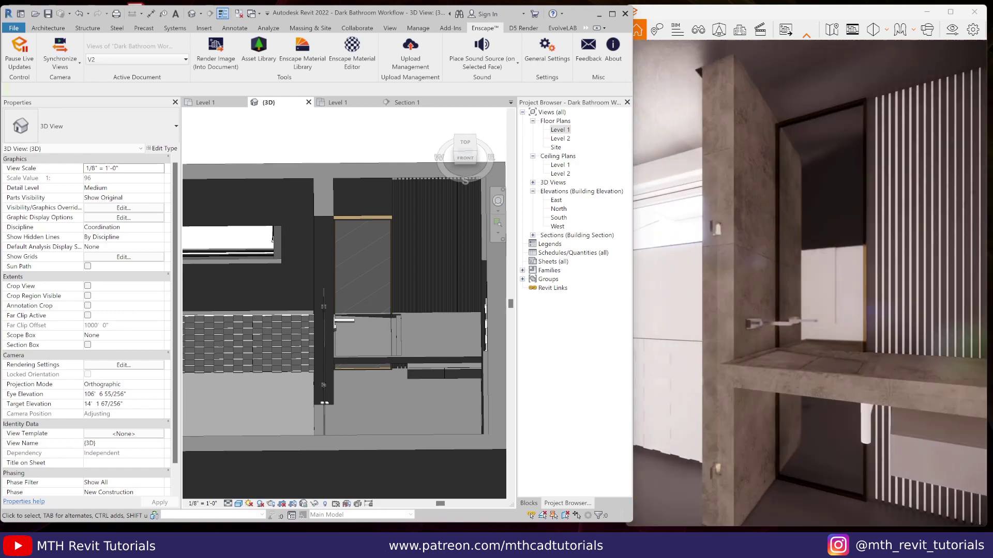
left_click(318, 339)
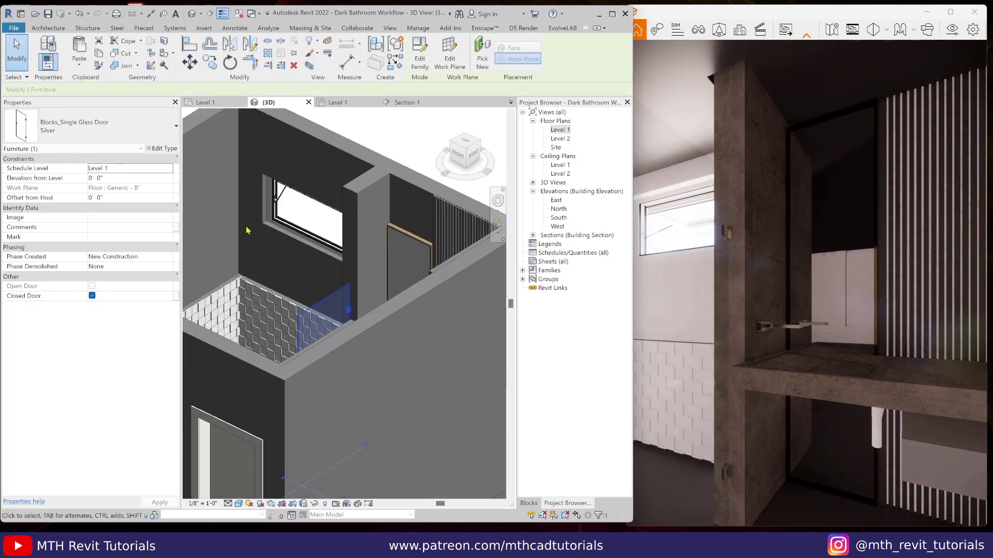
left_click(161, 149)
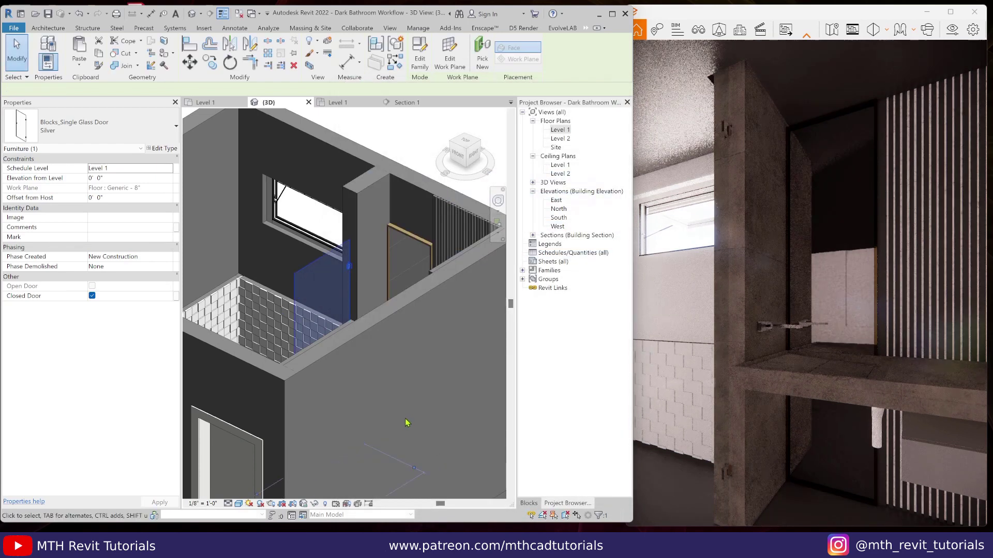
key("Escape")
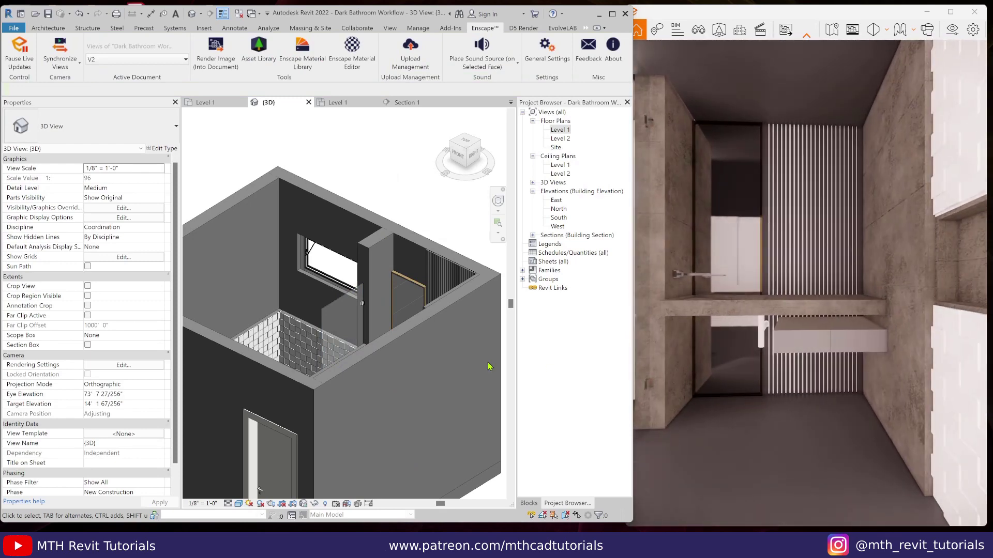
scroll(318, 323, "down", 2)
middle_click_drag(309, 362, 388, 378, "shift")
scroll(371, 344, "up", 4)
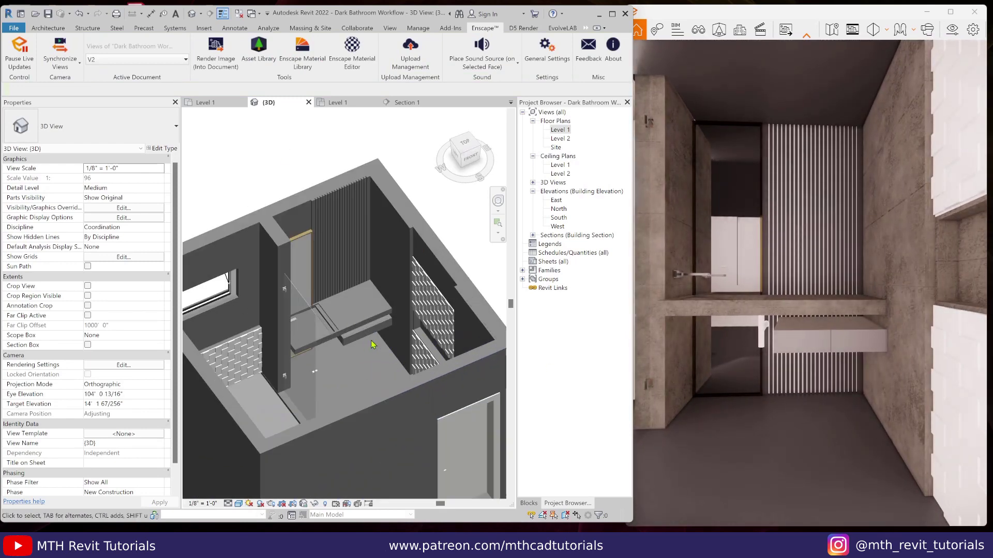
left_click(357, 340)
left_click(161, 149)
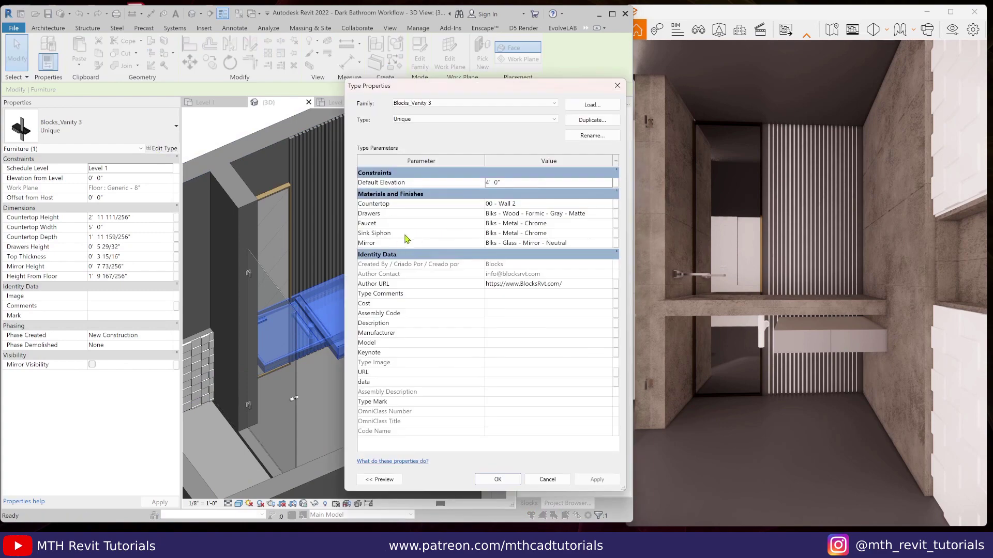
key("Escape")
key("Escape")
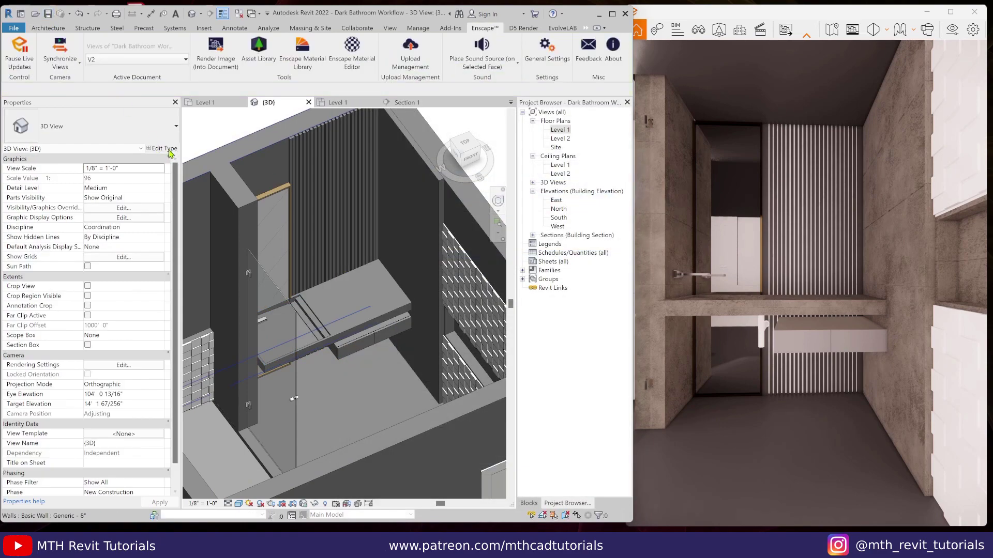
Replace the appearance asset of the vanity's drawer material, Blks - Wood - Formic - Gray - Matte, with the default Generic asset
left_click(386, 330)
left_click(158, 149)
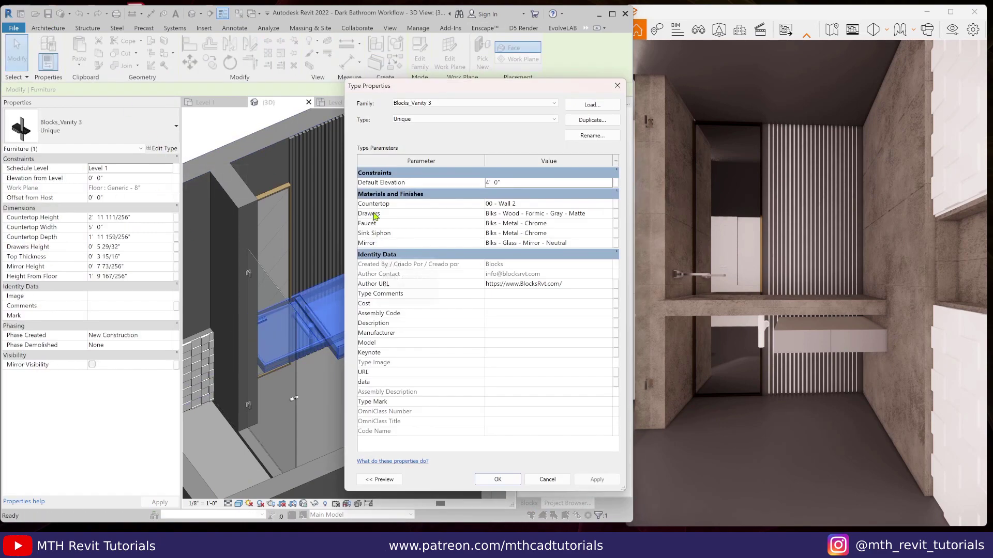
left_click(607, 217)
left_click(608, 214)
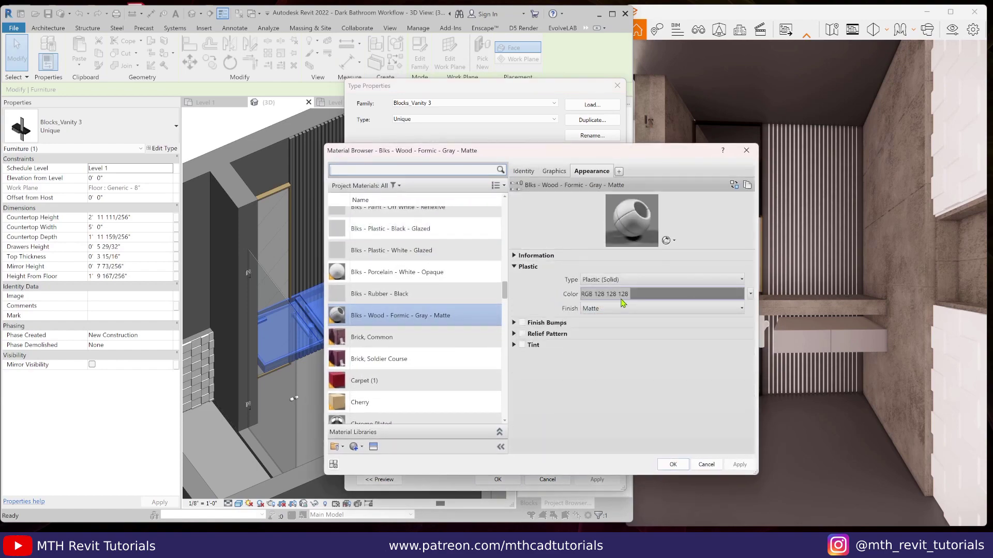
left_click(628, 294)
left_click(583, 398)
left_click(373, 446)
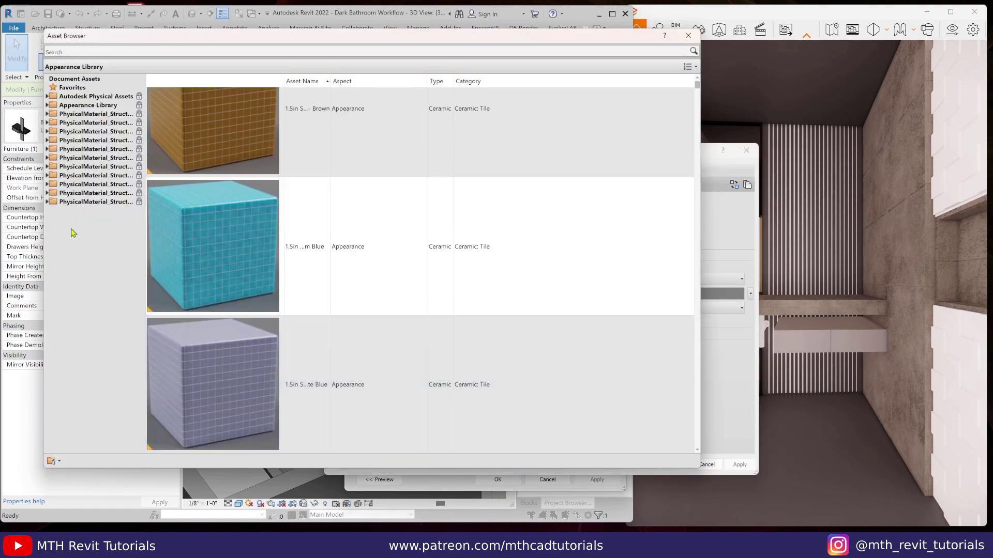
left_click(48, 105)
left_click(74, 140)
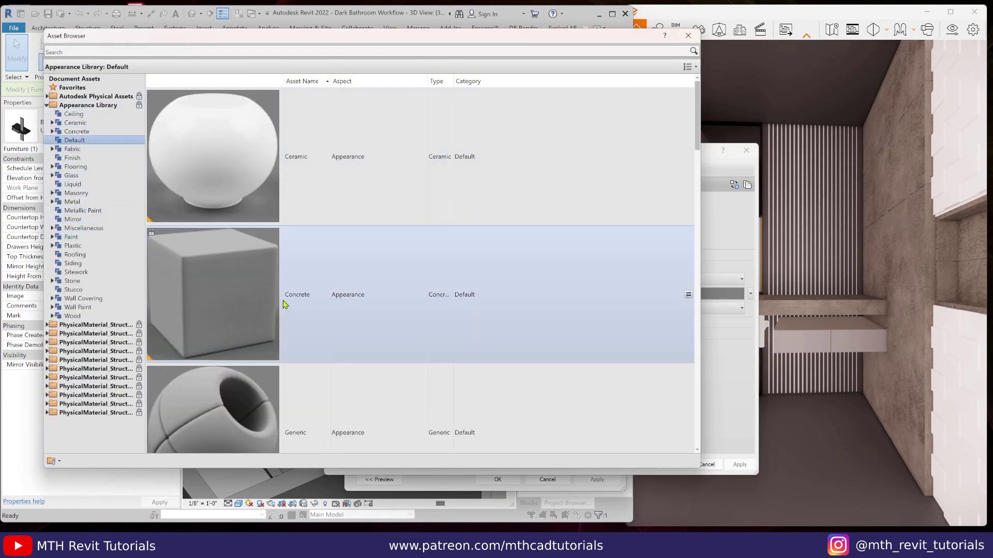
left_click(688, 35)
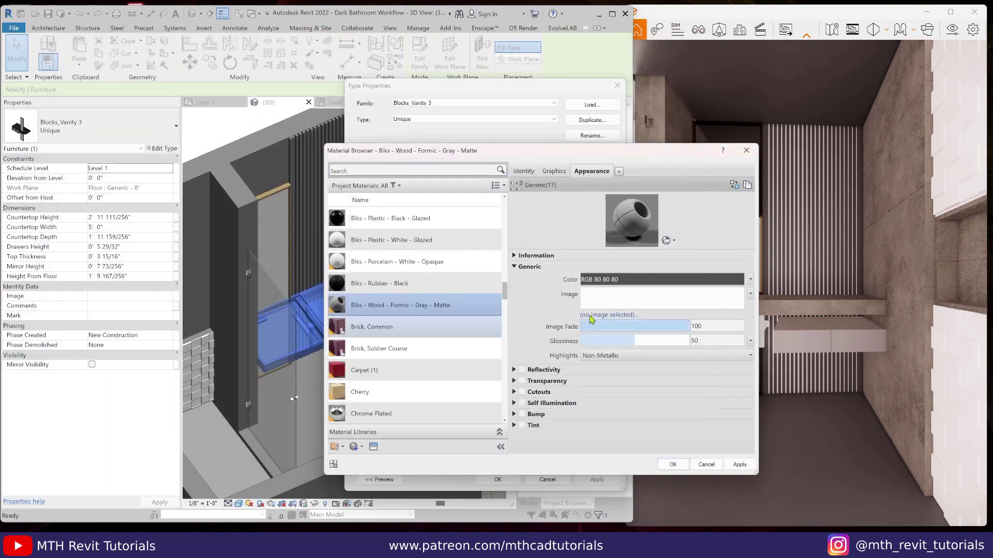
Set the drawer material's color to RGB 100-100-100 and add a Wood.jpg bump with an amount of 339
left_click(622, 284)
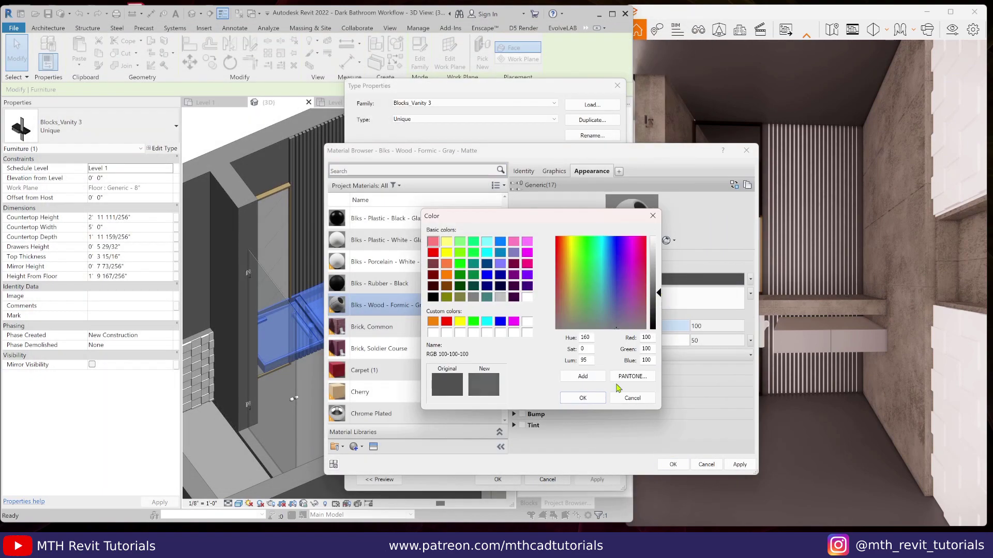
left_click(583, 398)
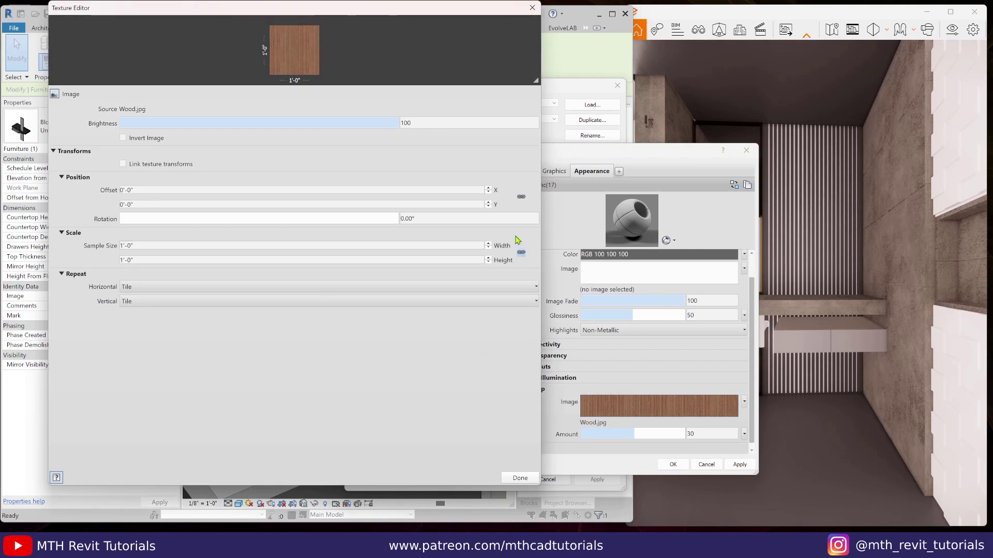
left_click(520, 478)
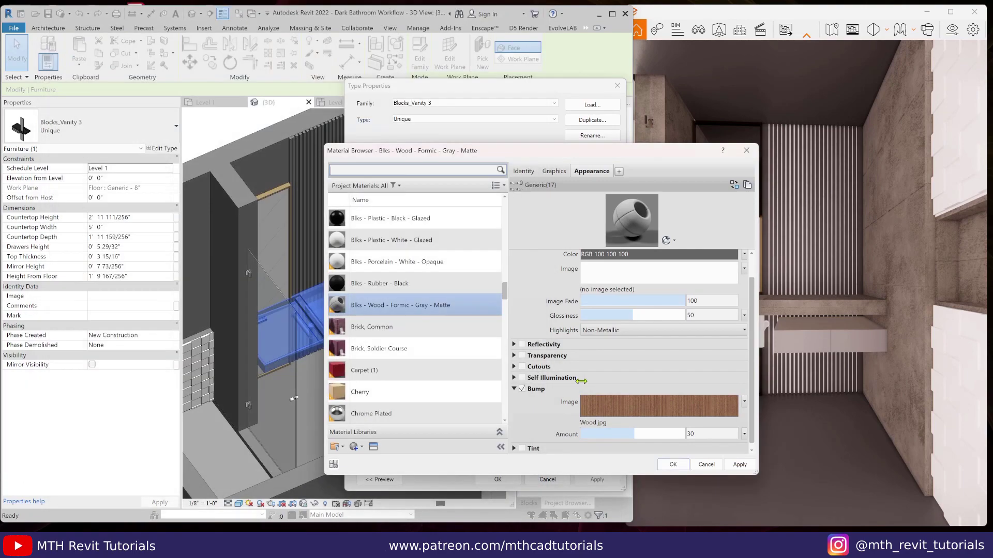
left_click(739, 465)
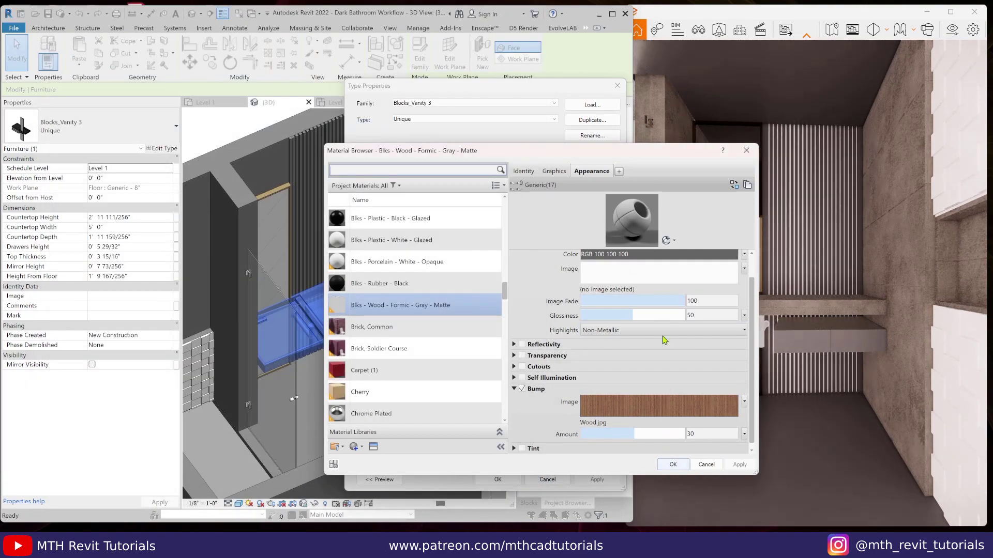
scroll(811, 372, "up", 3)
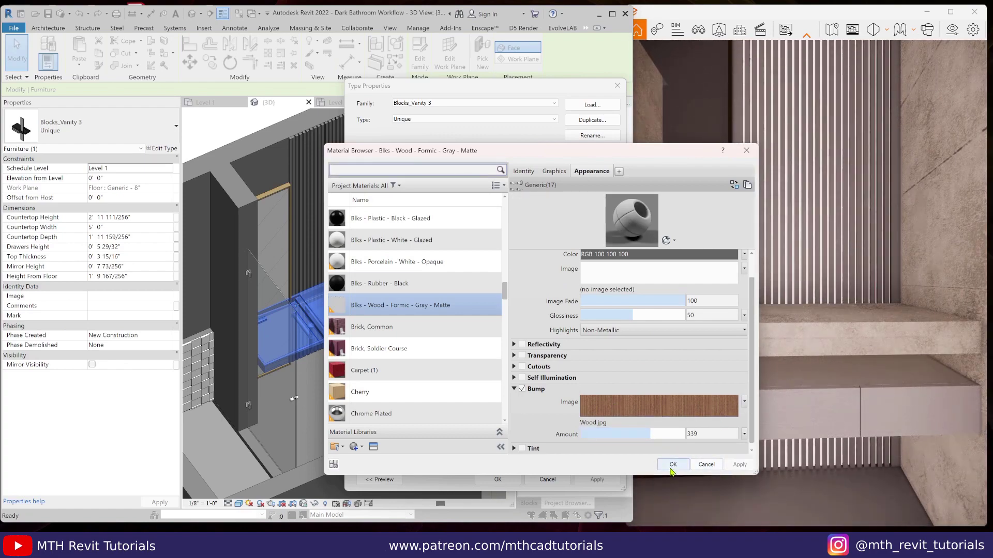
left_click(673, 464)
left_click(497, 479)
Lower the brightness of the Conc 02_Color.jpg albedo texture of 00 - Wall 2 in the Enscape Material Editor, checking the rendered view
left_click(485, 28)
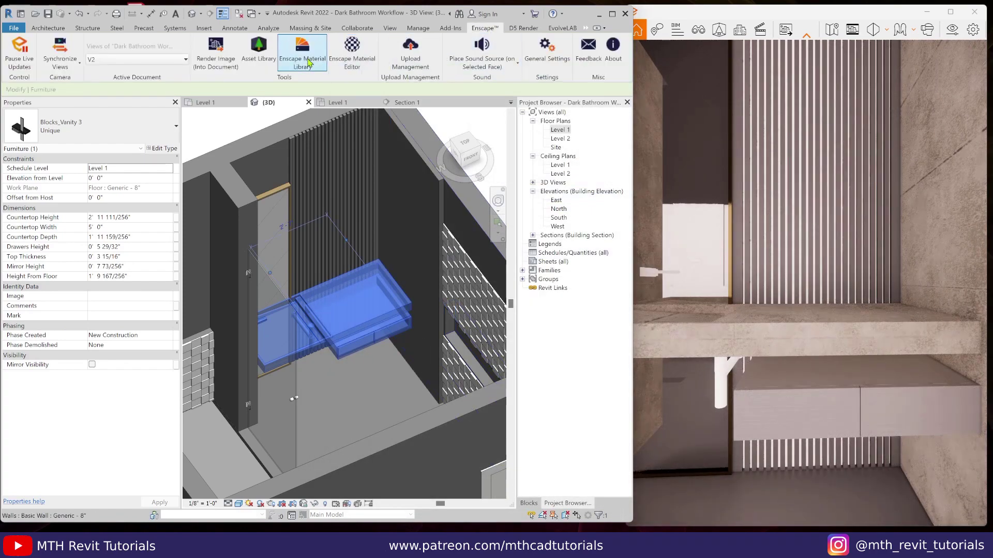
left_click(352, 52)
left_click(292, 198)
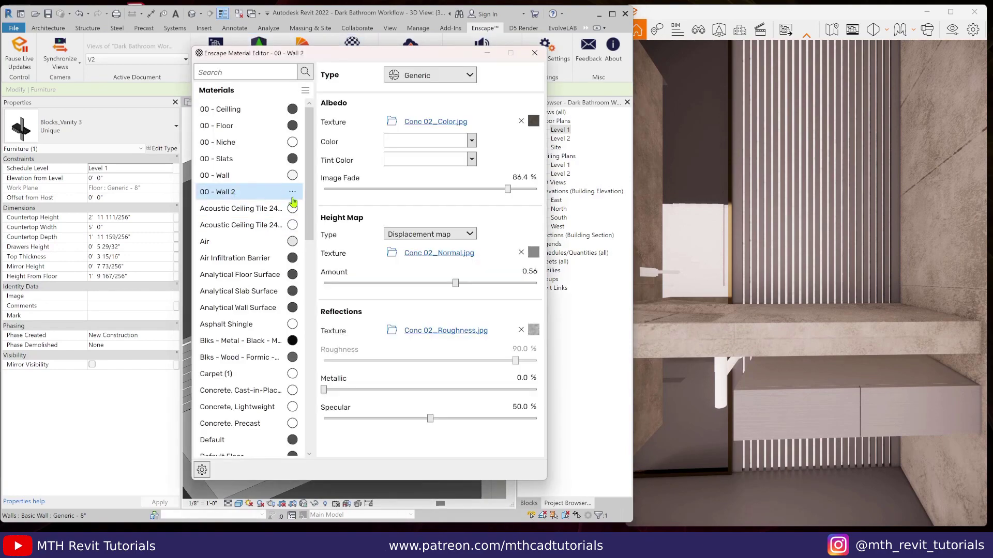
left_click(448, 124)
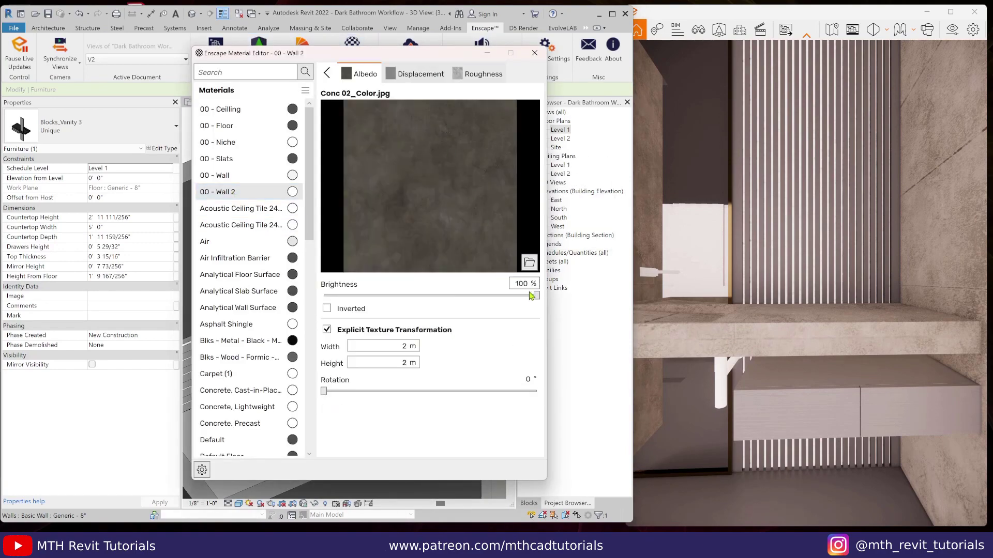
left_click_drag(536, 296, 500, 296)
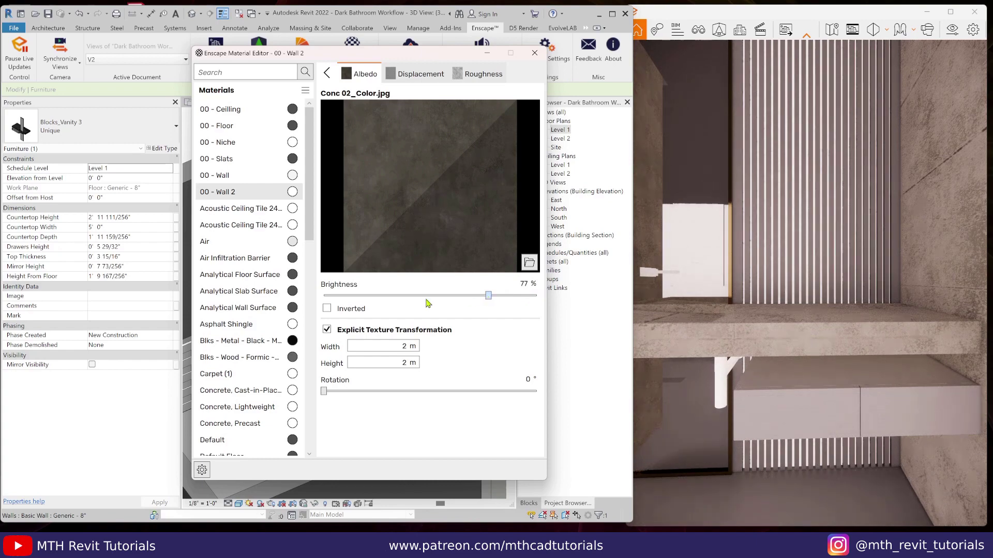
left_click_drag(427, 303, 481, 304)
left_click_drag(773, 370, 838, 365)
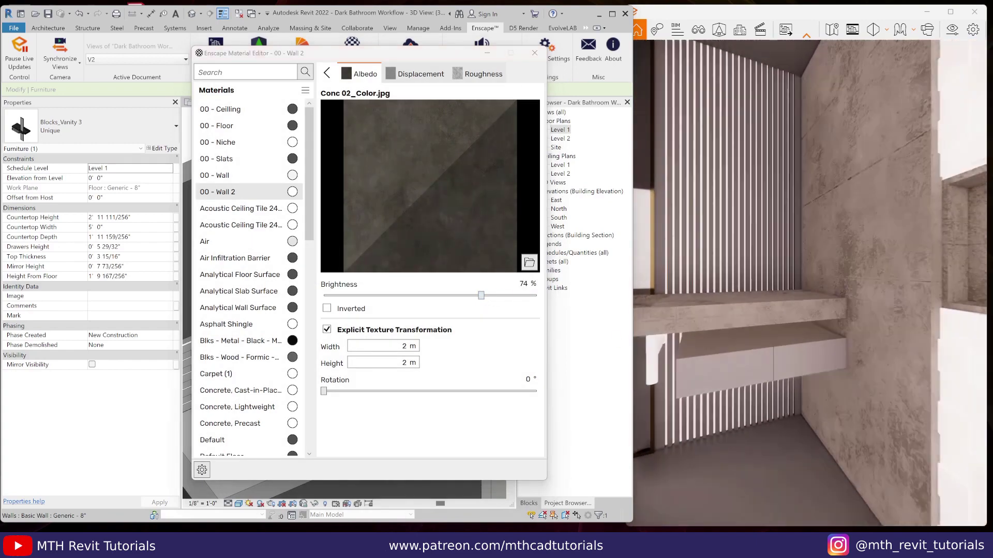
right_click_drag(838, 364, 749, 356)
left_click_drag(482, 295, 495, 295)
left_click(327, 74)
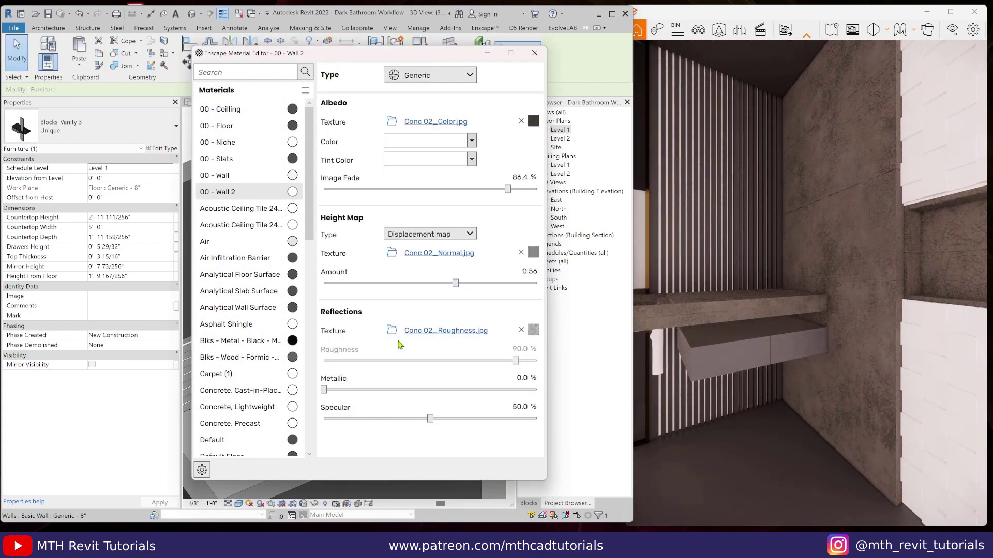
Give the 00 - Wall 2 material a dusty pink tint color and check it in the rendered view
left_click(473, 160)
mouse_move(395, 195)
left_mouse_down()
mouse_move(412, 210)
mouse_move(403, 200)
left_mouse_up()
right_click_drag(750, 357, 776, 356)
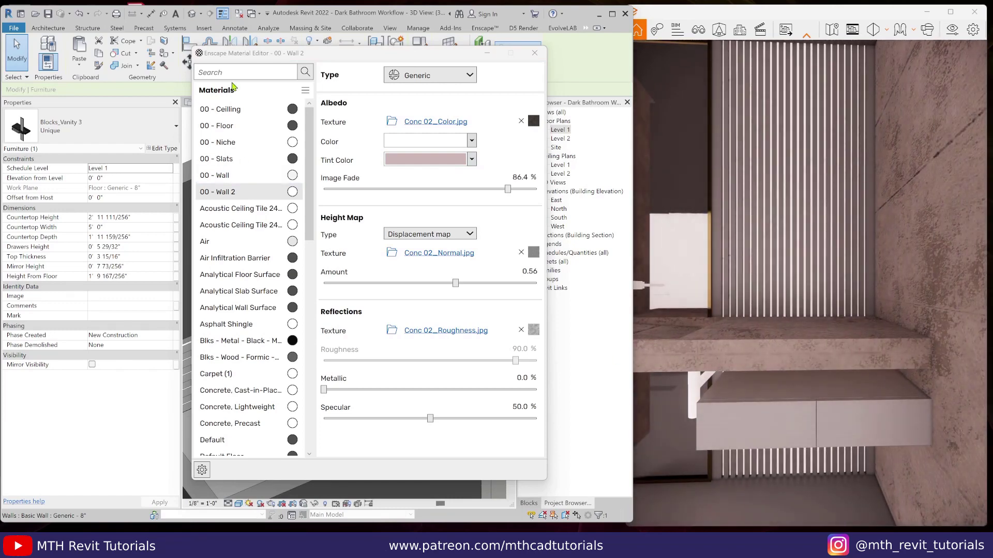
Copy the drawer material's name from the vanity's type properties and use it to find that material in the Enscape Material Editor
left_click(232, 71)
left_click(486, 52)
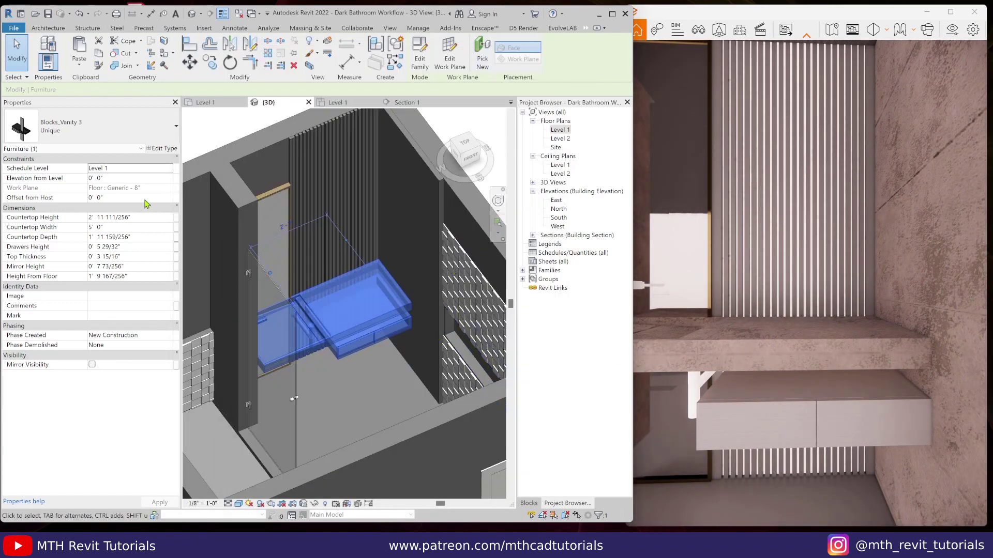
left_click(162, 149)
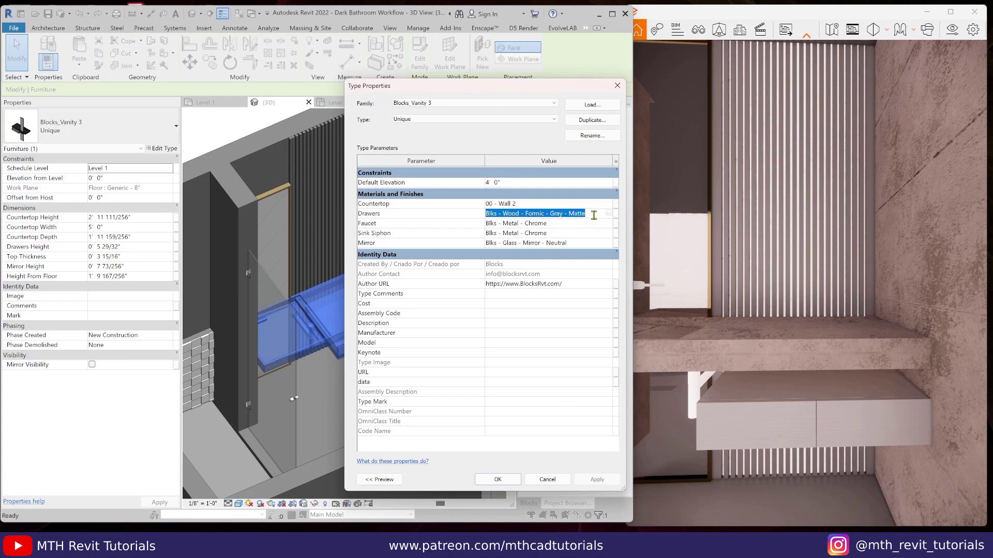
key("Escape")
mouse_move(577, 544)
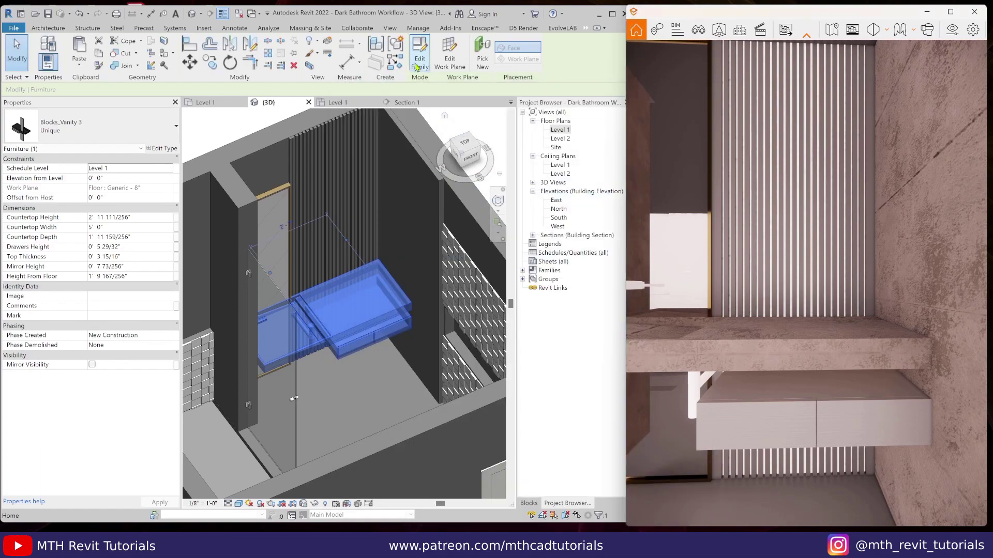
left_click(485, 28)
left_click(410, 51)
left_click(247, 111)
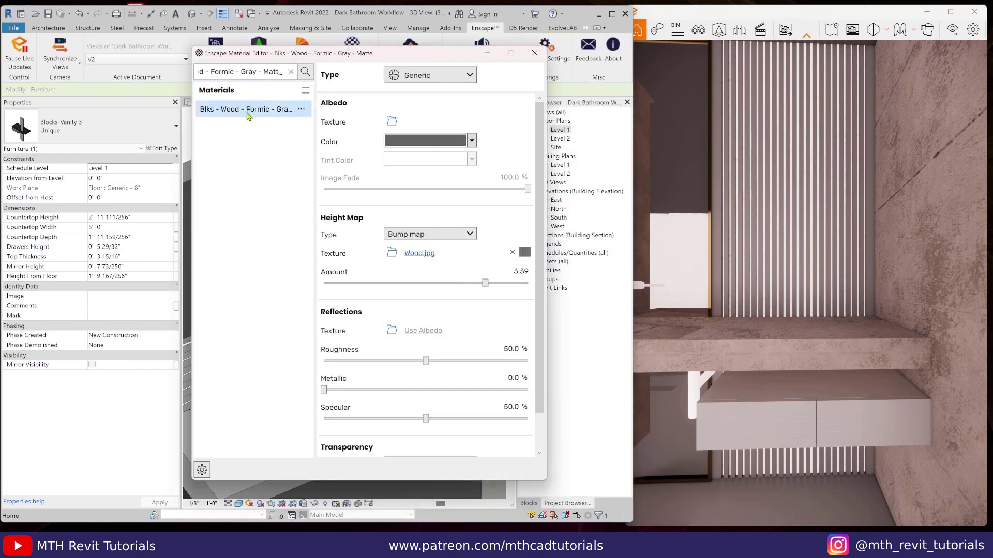
Set the albedo color of Blks - Wood - Formic - Gray - Matte to the dark reddish brown #402929
left_click(471, 140)
left_click(445, 157)
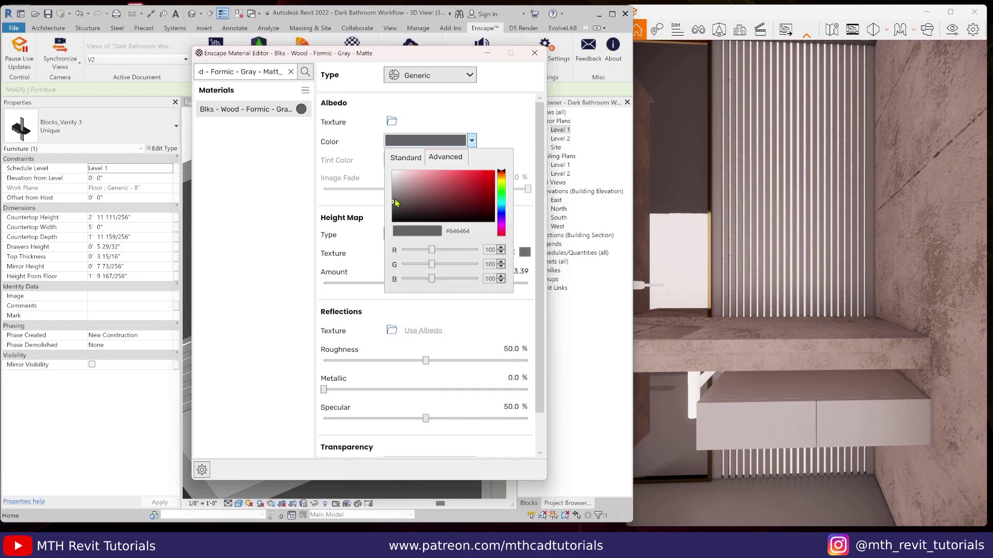
left_click(434, 210)
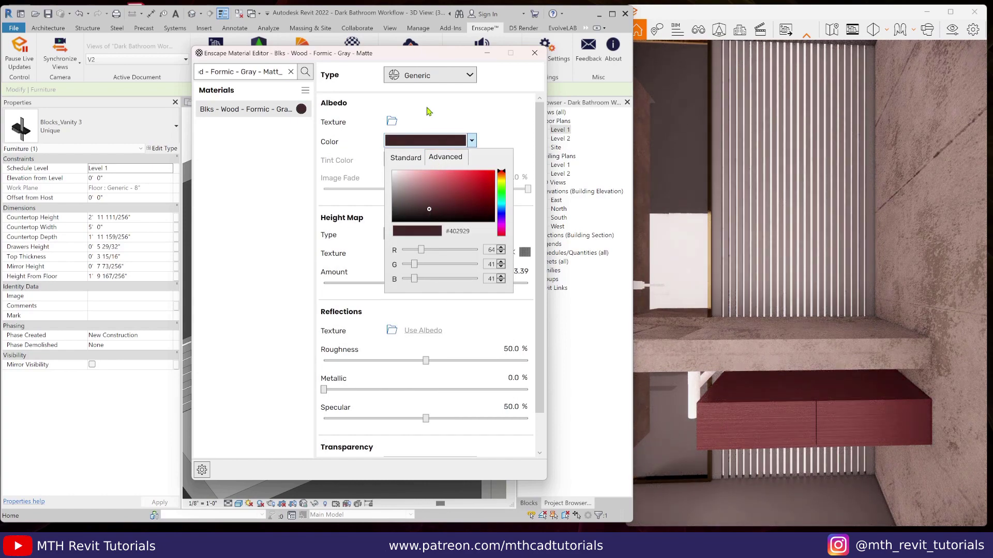
left_click(428, 111)
Set the image fade of the 00 - Wall 2 albedo texture to 97.2% and check the countertop and walls in the render
left_click(291, 71)
left_click(239, 196)
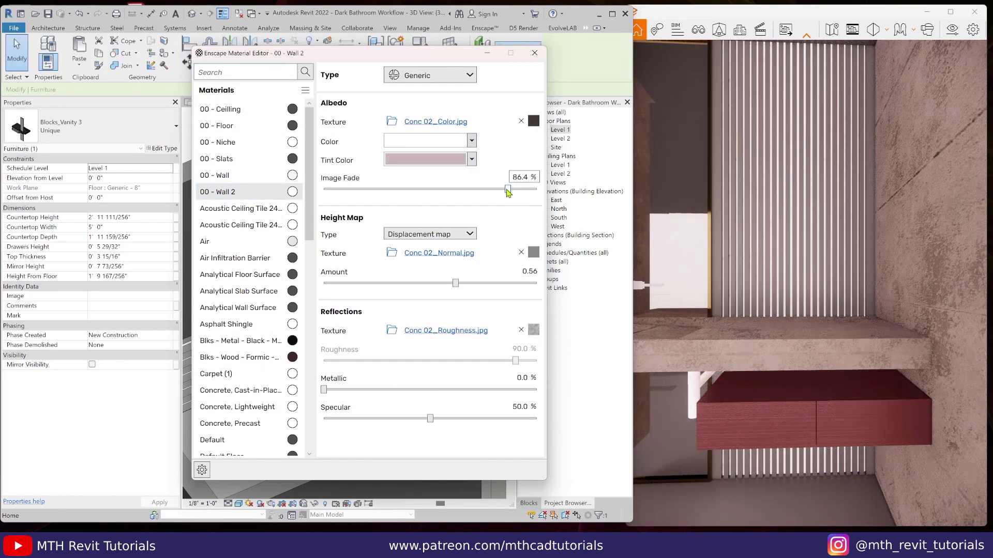
left_click_drag(537, 189, 531, 189)
scroll(740, 312, "down", 5)
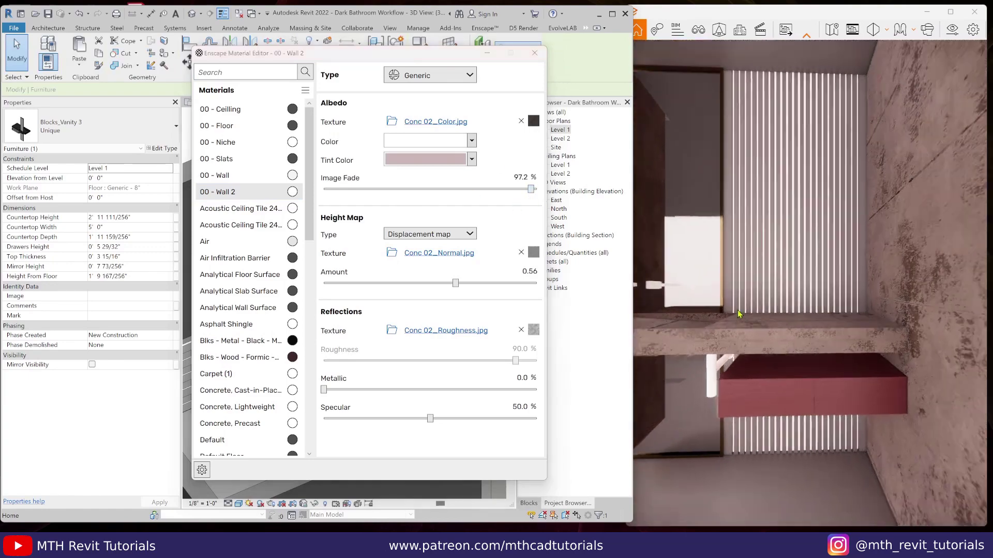
Set the albedo texture's width and height to 1.5 m for the 00 - Wall 2 material
scroll(678, 281, "up", 2)
left_click(455, 122)
double_click(405, 346)
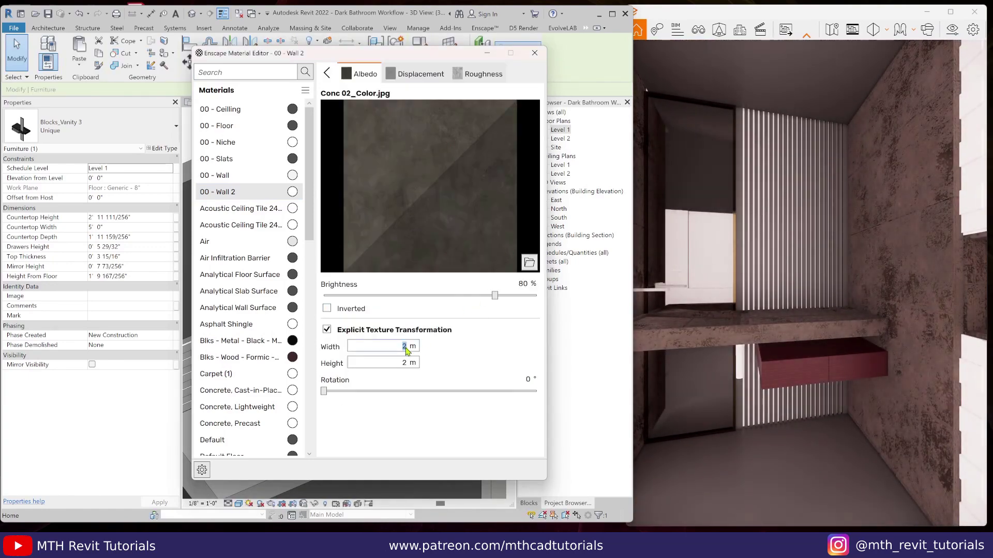
type("1.5")
double_click(404, 363)
type("1.5")
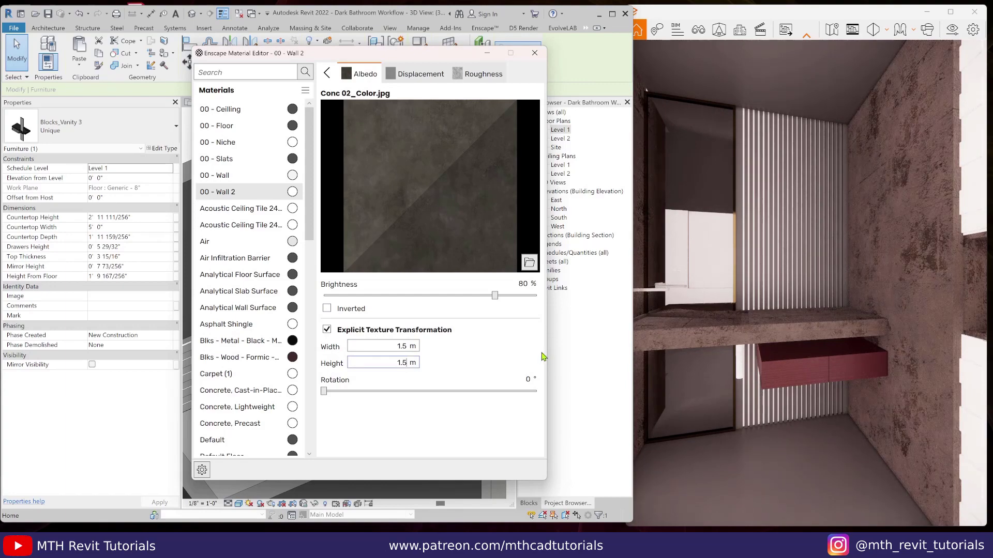
left_click_drag(813, 388, 798, 401)
right_click_drag(798, 401, 729, 372)
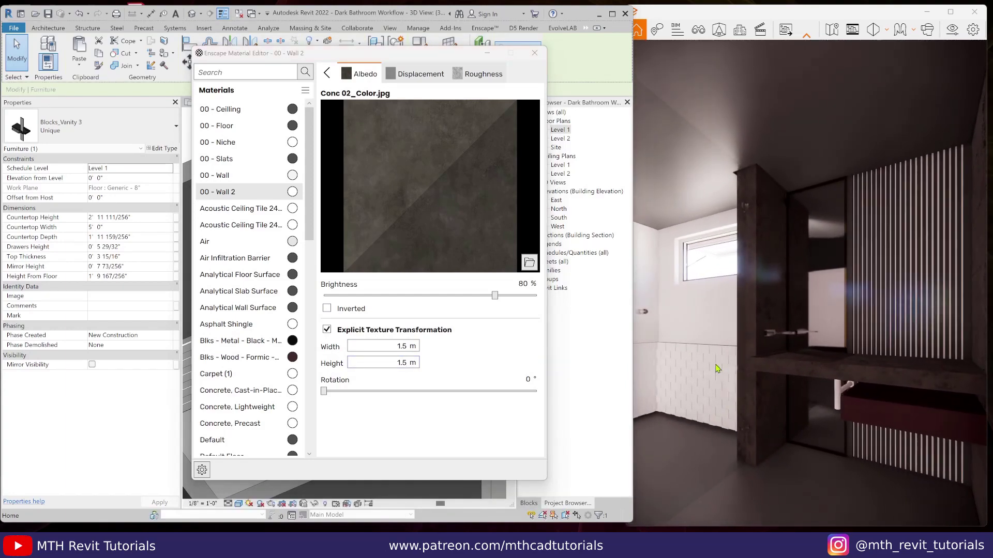
Change the albedo color of the 00 - Slats material to dark gray #494040 in the Enscape Material Editor
left_click(487, 54)
scroll(330, 221, "up", 1)
mouse_move(574, 543)
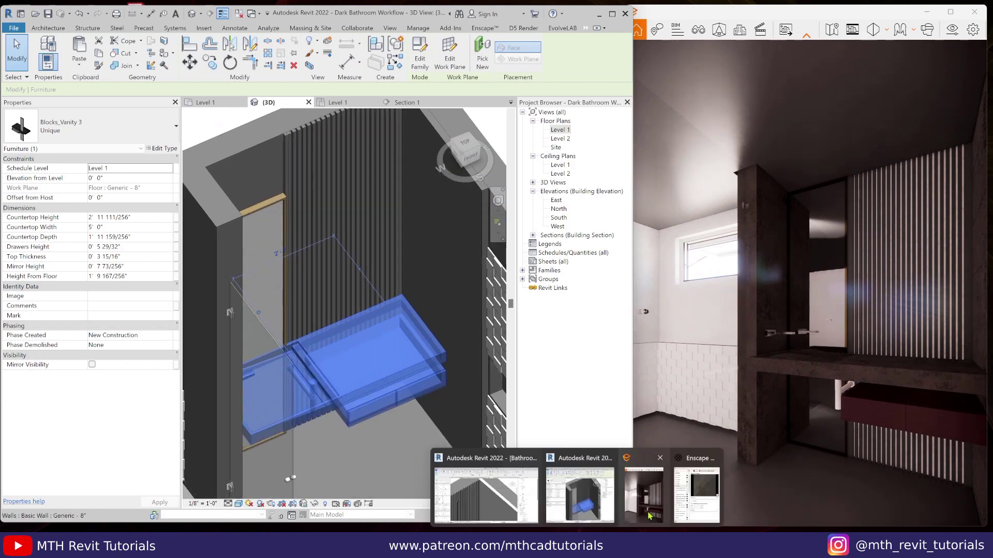
left_click(693, 489)
left_click(248, 164)
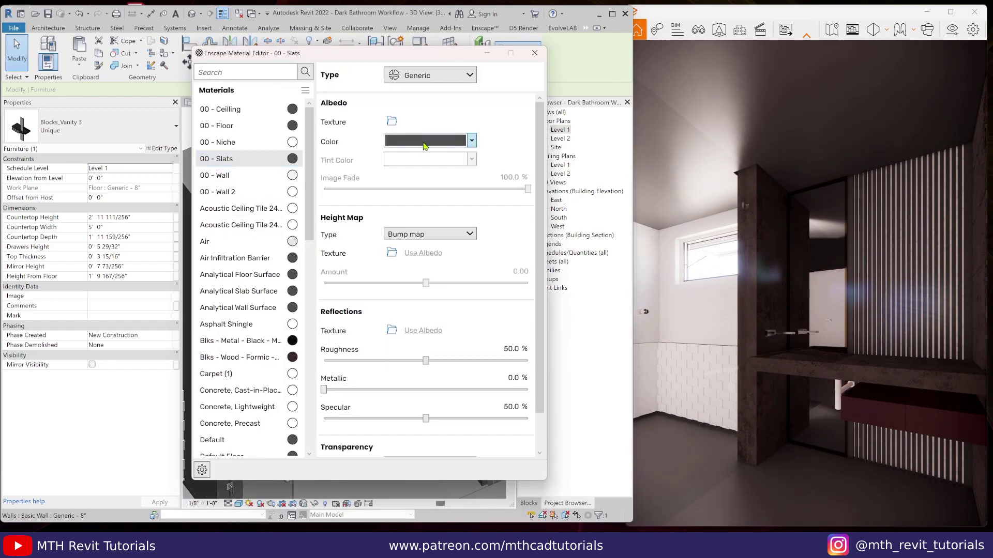
left_click(472, 141)
left_click_drag(392, 206, 404, 209)
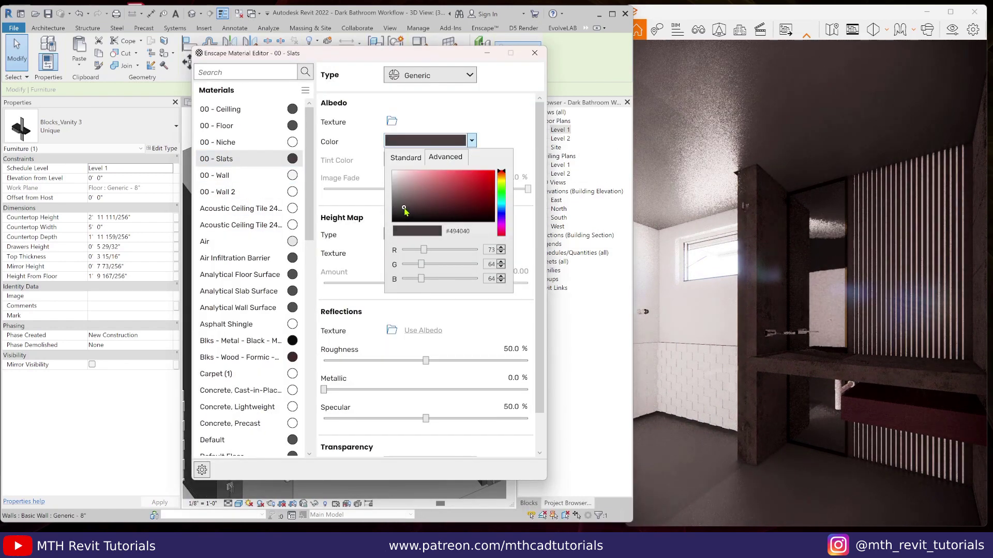
left_click(482, 116)
left_click(490, 56)
left_click(304, 164)
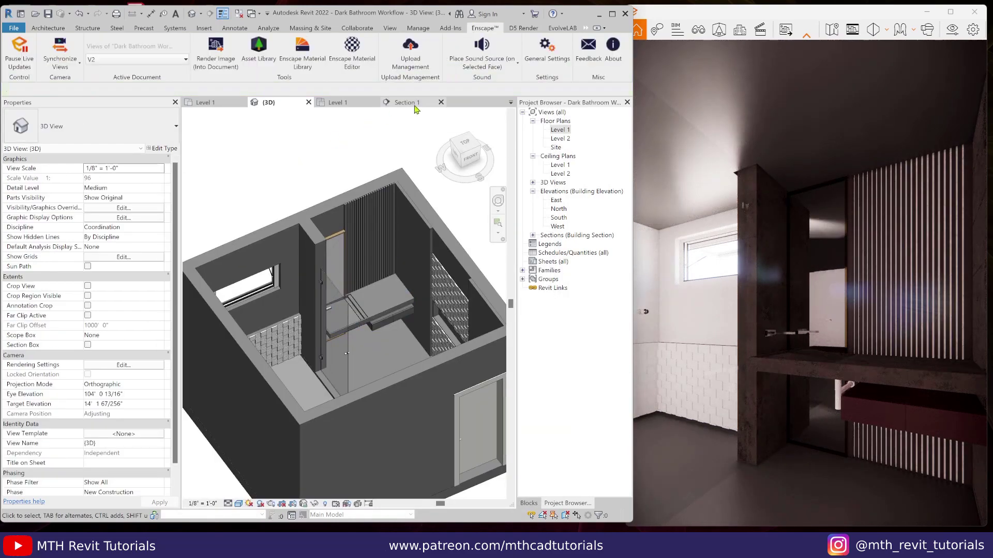
Open the Section 1 view and frame the wall behind the vanity
left_click(414, 105)
scroll(458, 277, "up", 3)
middle_click_drag(458, 276, 434, 344)
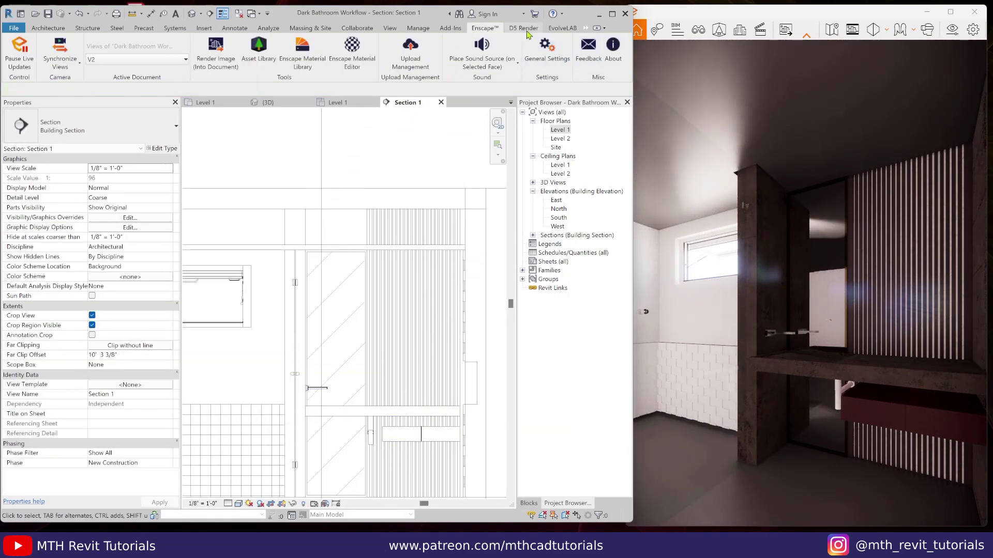
Split the back wall's face with a vertical line at the vanity side of the partition, from the wall's top to the floor
left_click(586, 29)
left_click(592, 56)
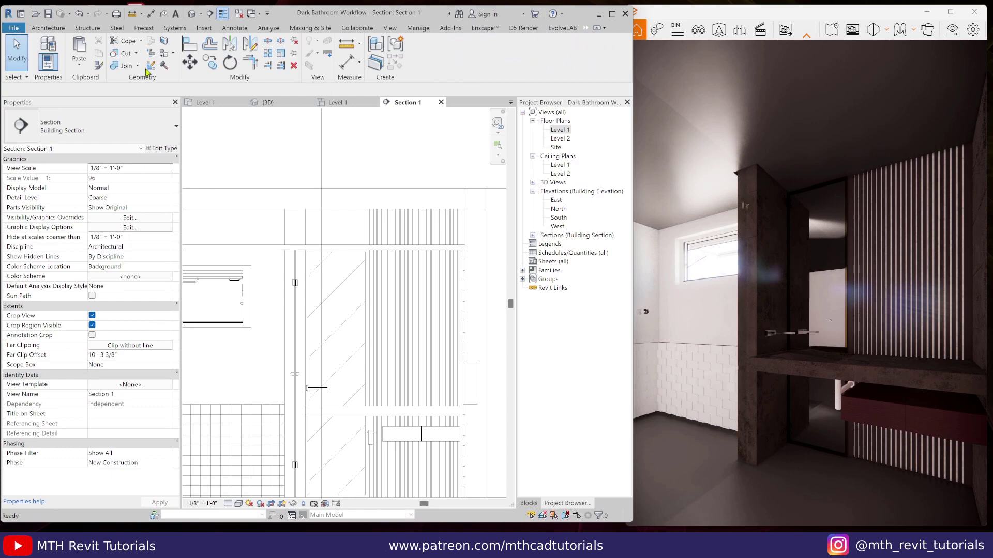
scroll(362, 191, "down", 2)
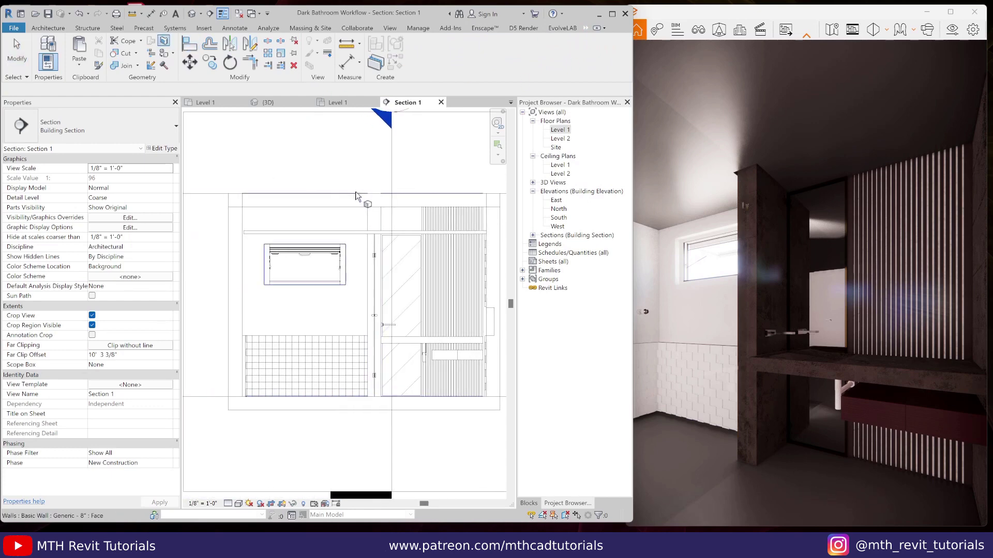
left_click(274, 253)
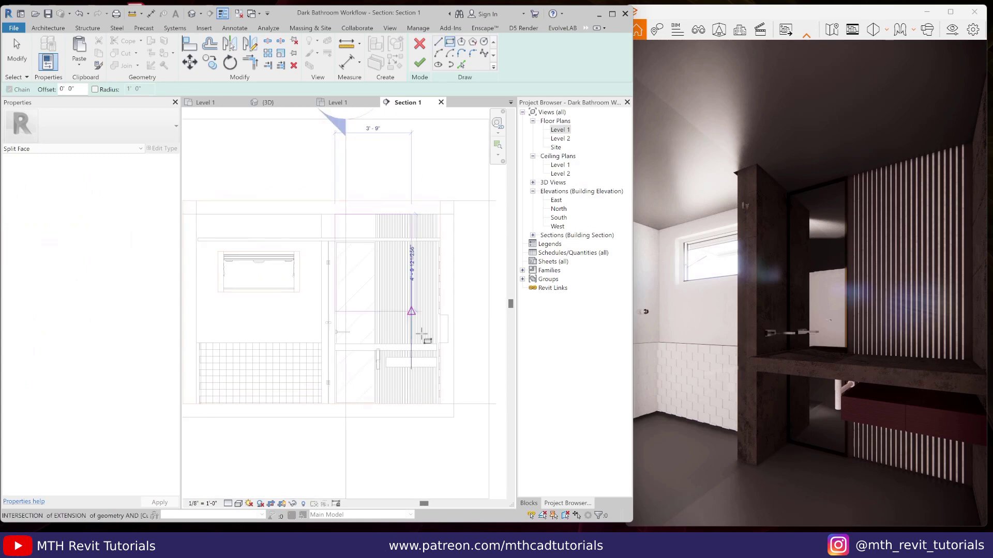
key("Escape")
left_click(438, 41)
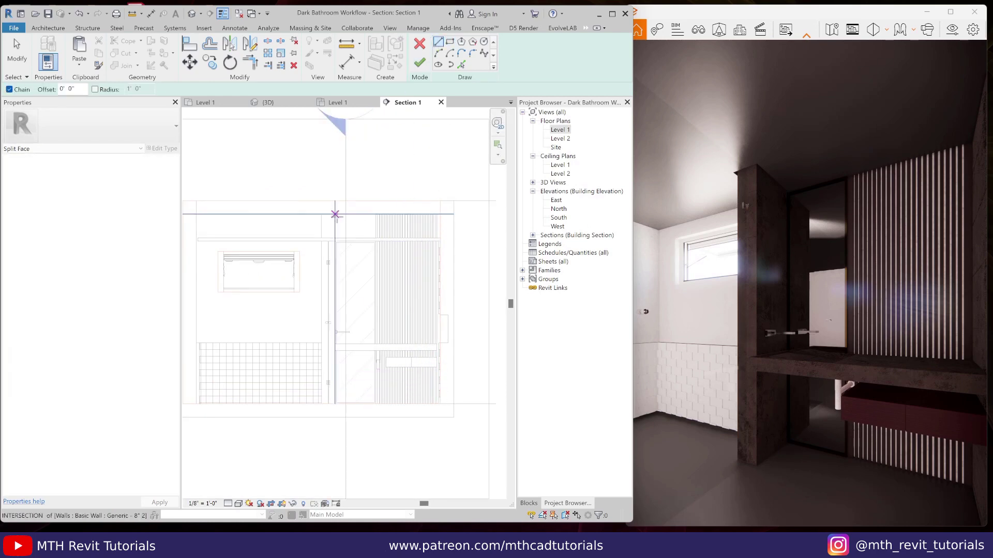
left_click(335, 214)
left_click(335, 404)
key("Escape")
left_click(420, 62)
Paint the new wall face region behind the slats with the 00 - Wall 2 material
scroll(401, 272, "up", 3)
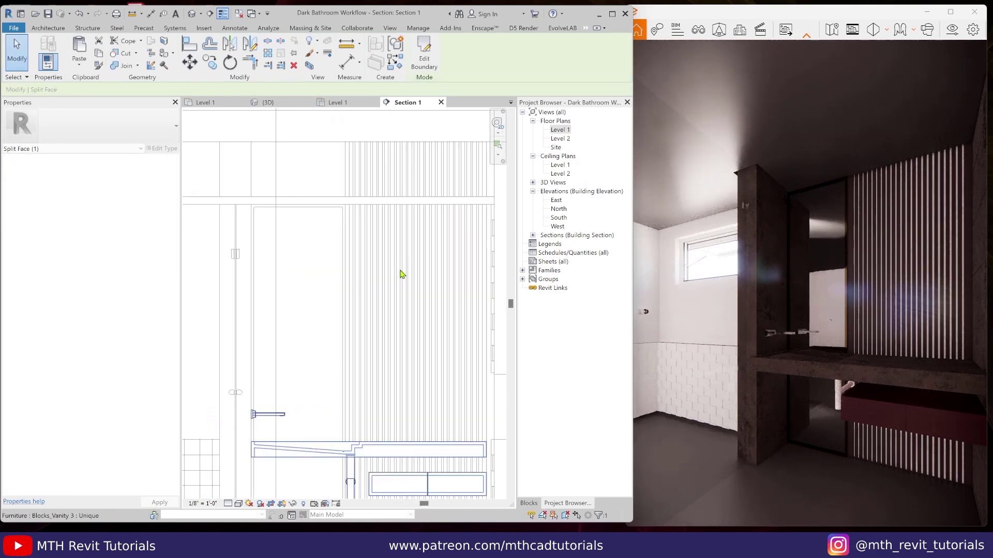
left_click_drag(724, 269, 802, 269)
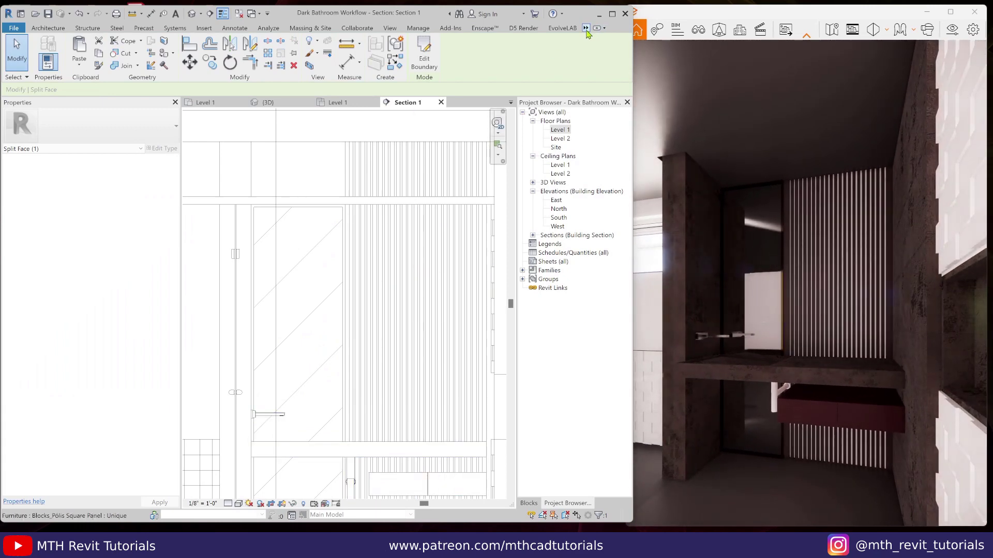
left_click(165, 53)
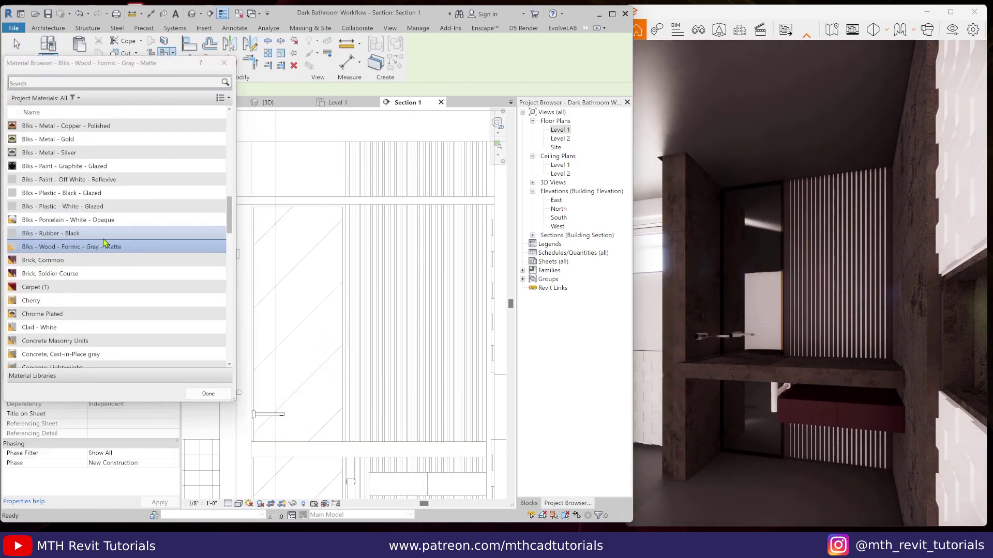
scroll(111, 158, "up", 10)
left_click(62, 82)
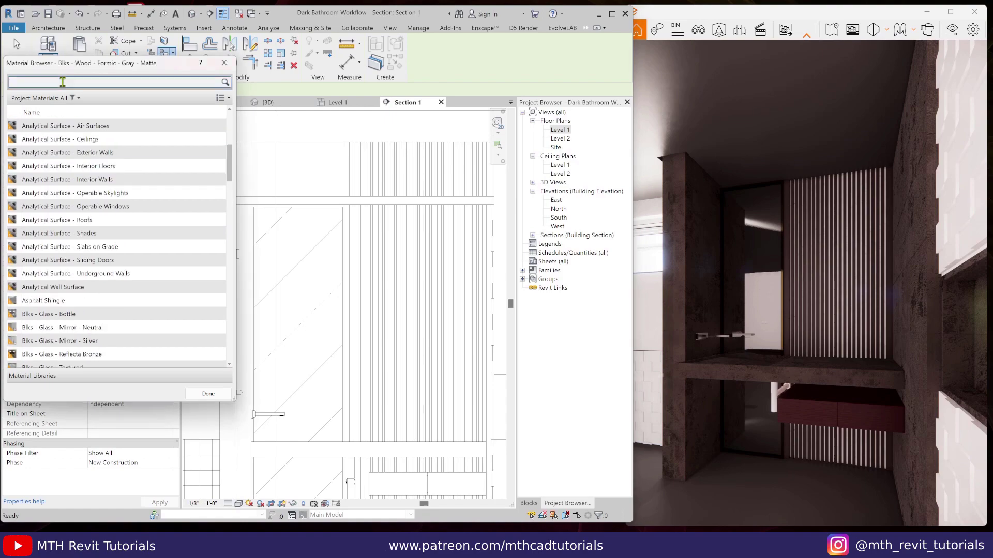
left_click(55, 138)
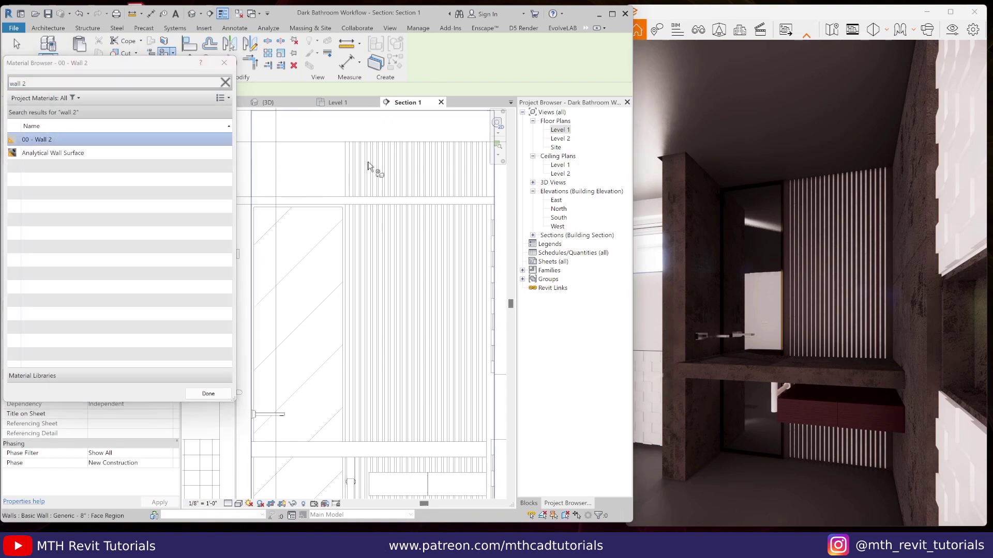
left_click(371, 148)
key("Escape")
mouse_move(806, 336)
right_mouse_down()
mouse_move(829, 341)
mouse_move(760, 289)
right_mouse_up()
Assign Blks - Metal - Black - Matte to the Drain Pipe parameter of the vanity type
middle_click_drag(373, 492, 350, 401)
scroll(350, 408, "up", 4)
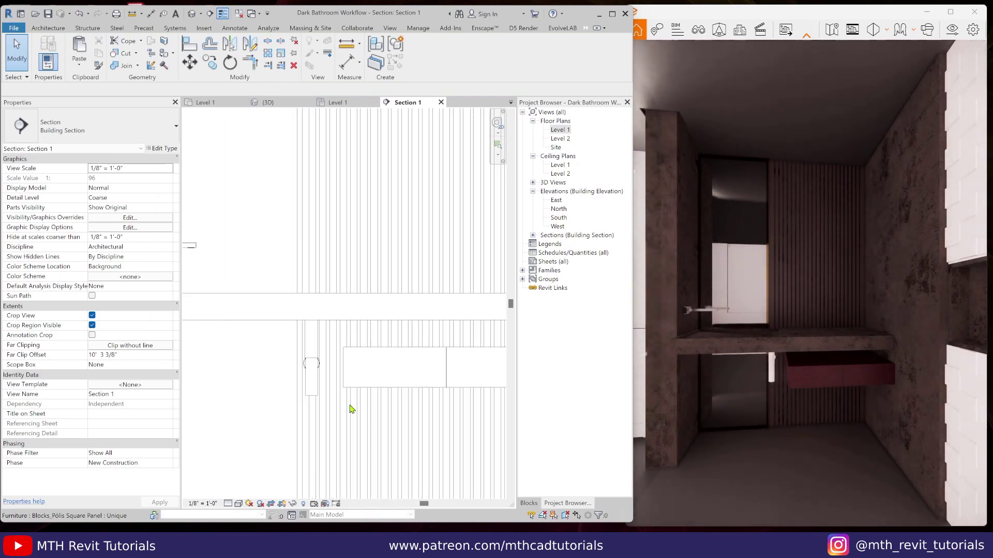
left_click(312, 355)
left_click(161, 149)
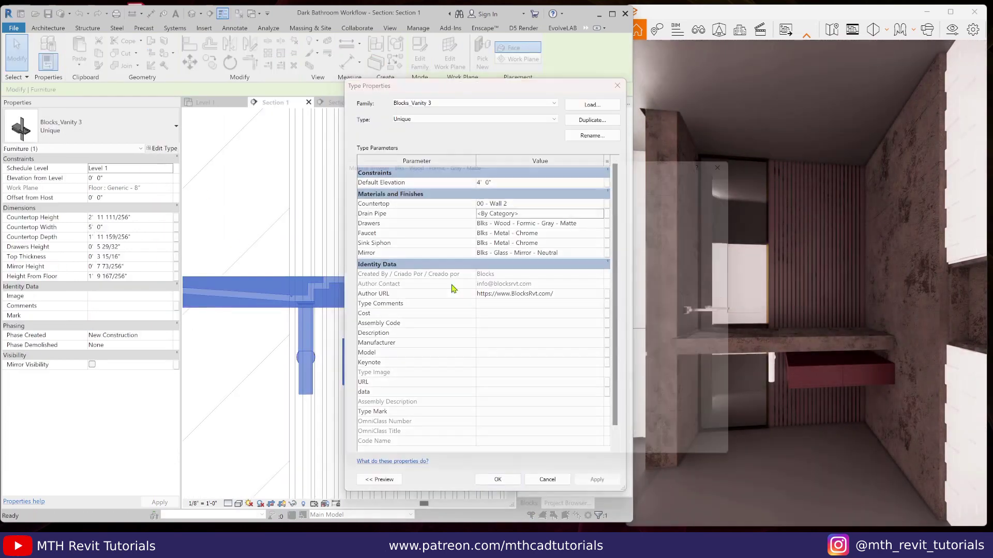
left_click(602, 223)
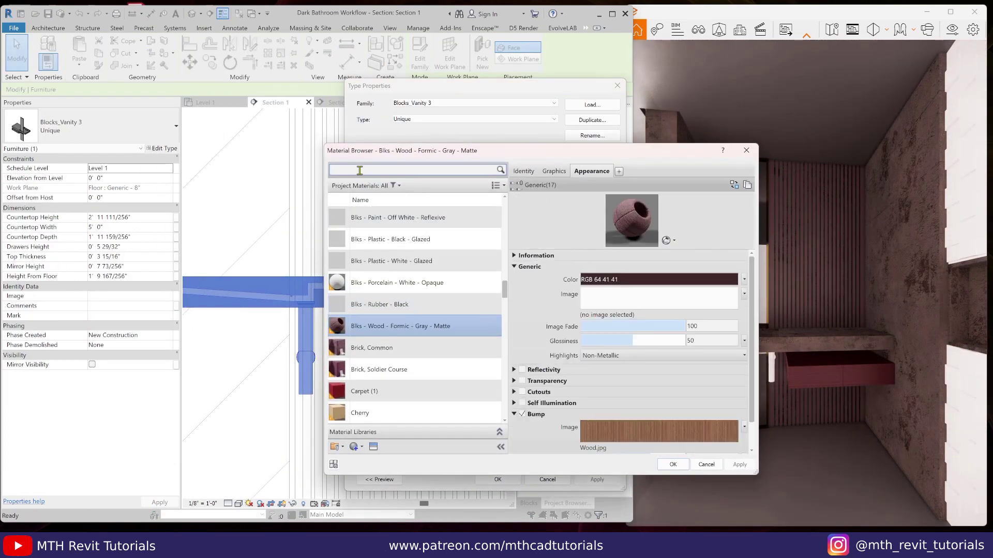
left_click(394, 257)
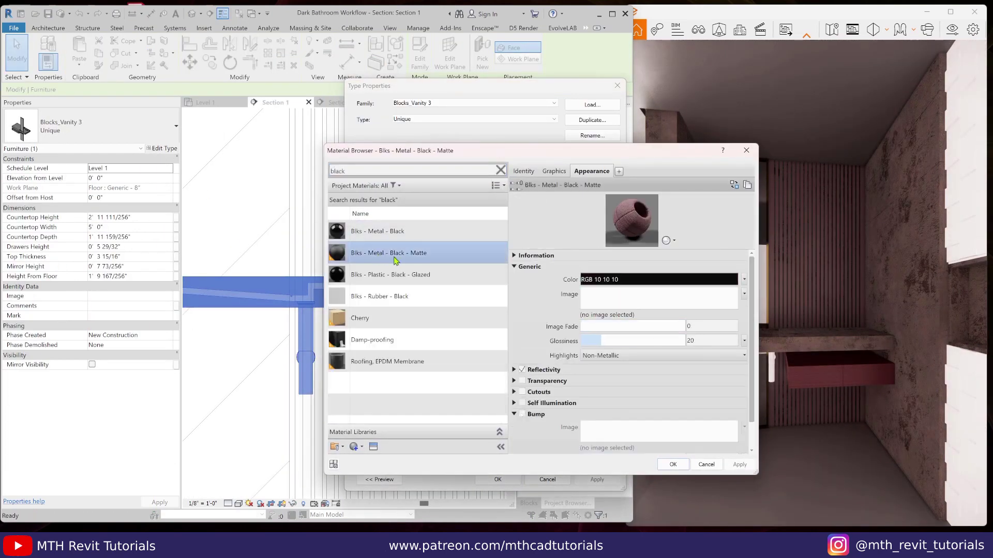
left_click(673, 465)
left_click(497, 480)
left_click(297, 436)
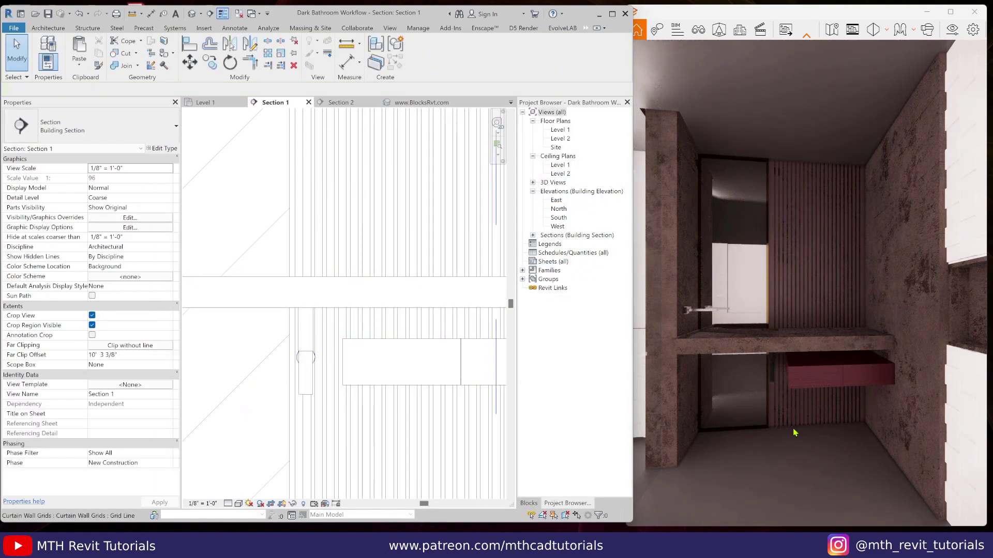
Darken the vanity faucet's Blks - Metal - Chrome material by setting its appearance color to RGB 78 78 78
key("q")
key("e")
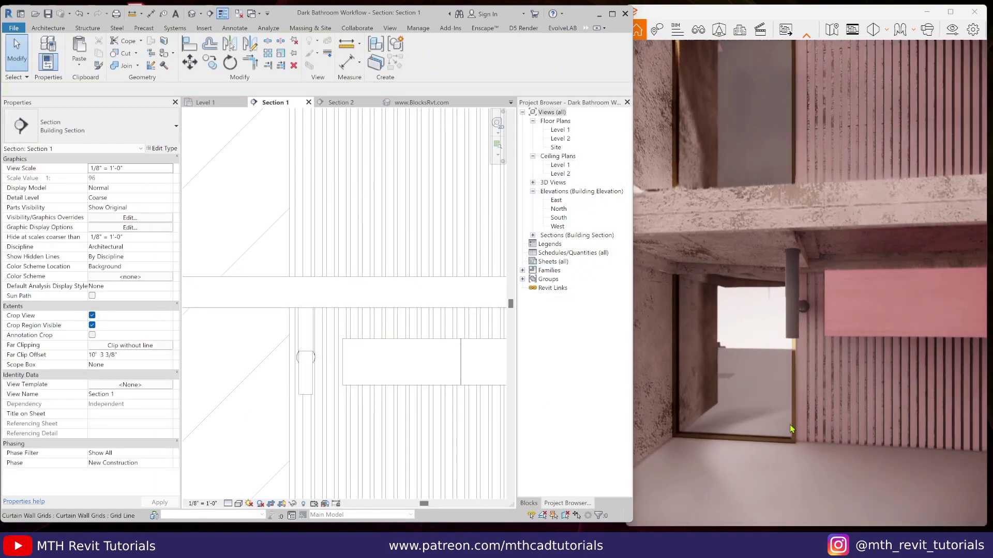
scroll(398, 361, "down", 2)
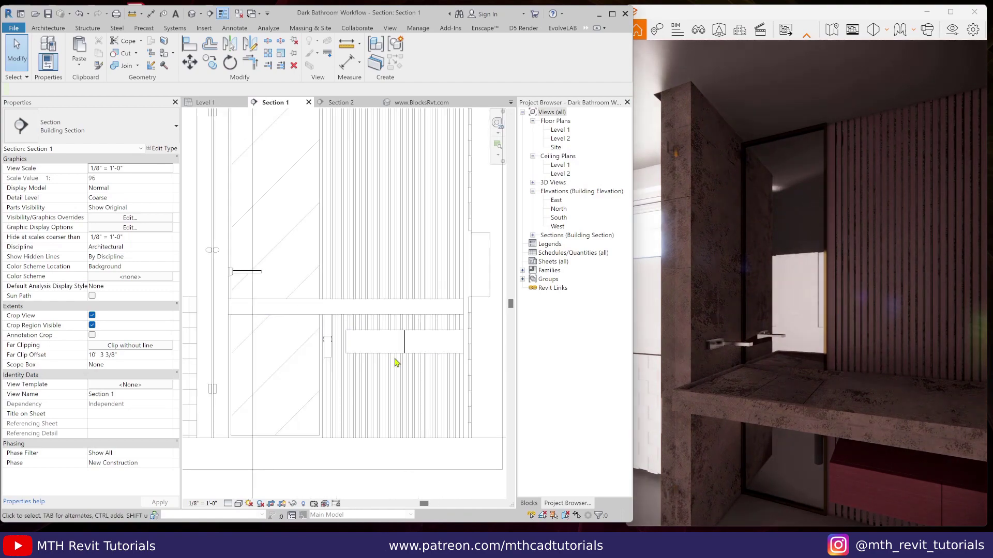
left_click(399, 344)
left_click(164, 149)
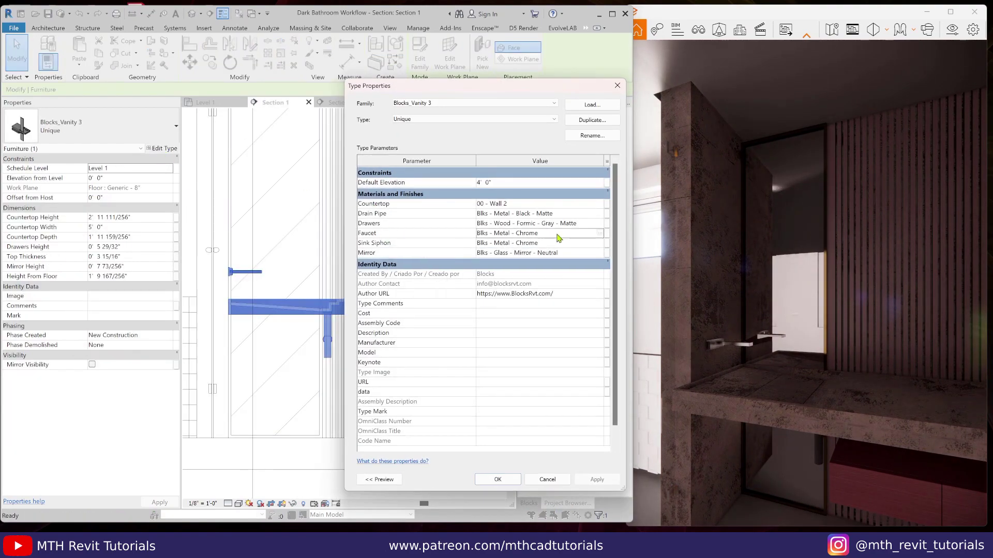
left_click(600, 233)
left_click(611, 280)
left_click(656, 288)
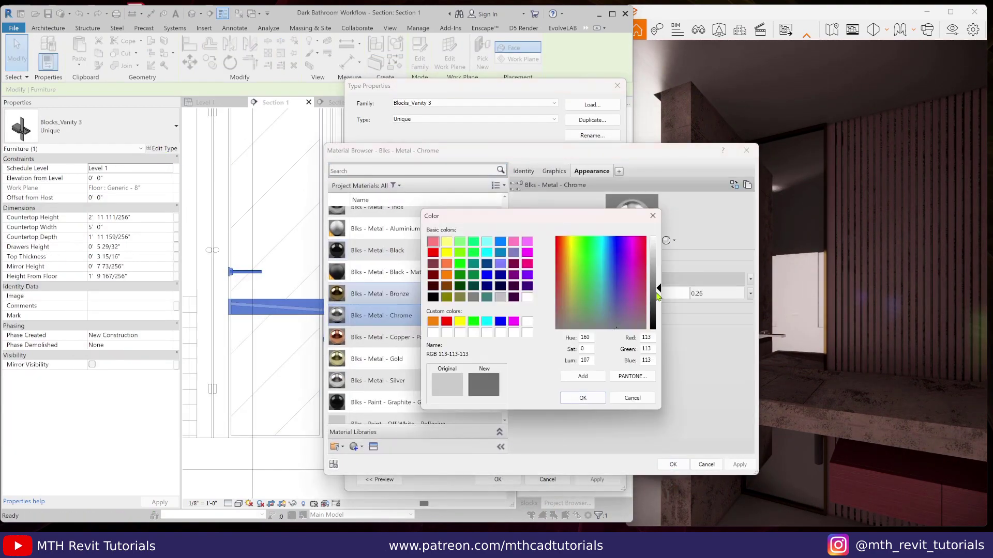
left_click(583, 398)
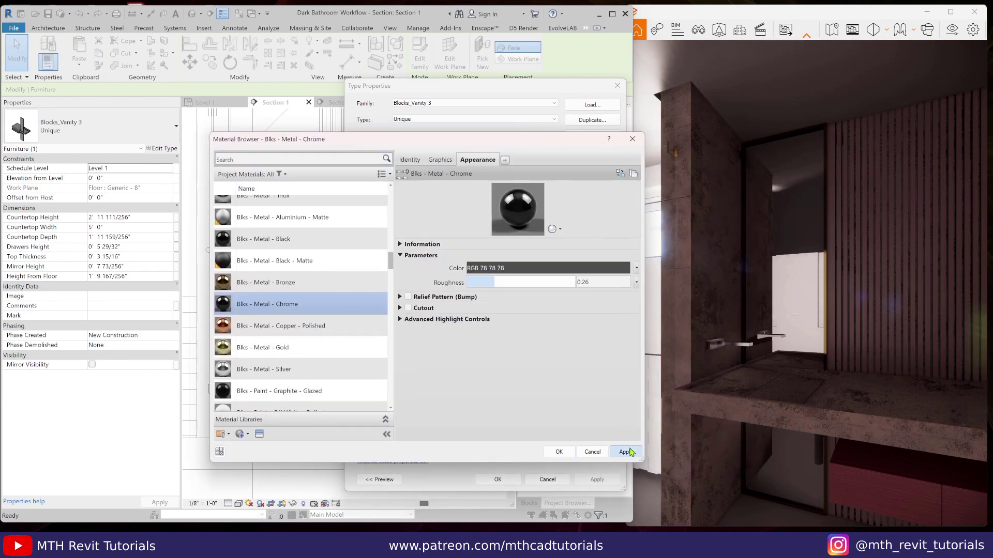
left_click(559, 452)
left_click(497, 480)
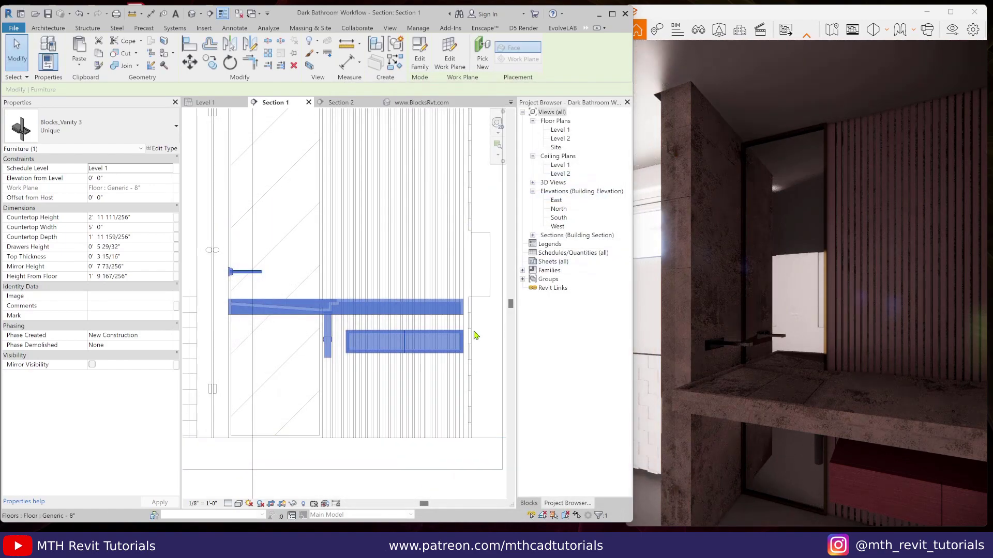
left_click(449, 485)
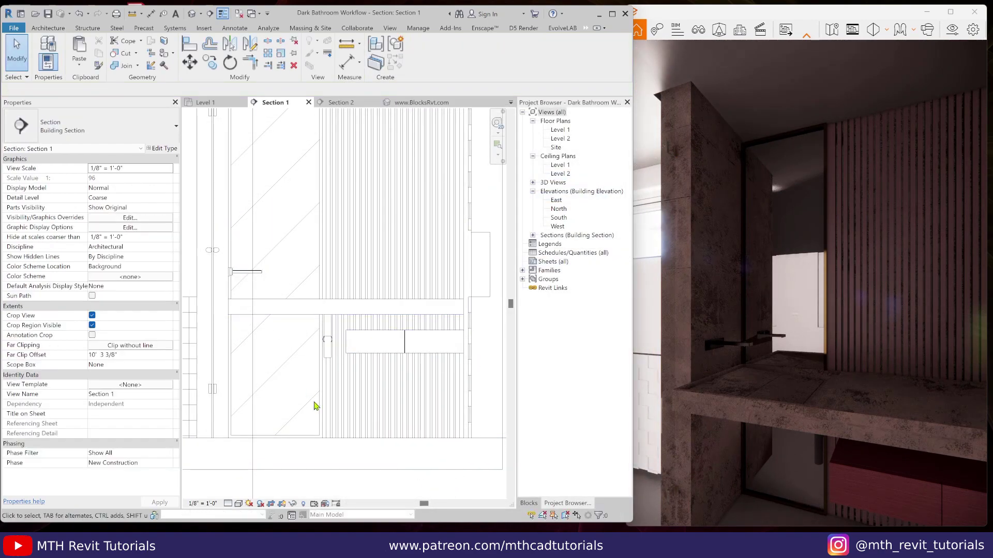
Change the full length mirror frame's Blks - Metal - Bronze appearance color to dark gray, about RGB 51 51 51
left_click(322, 430)
left_click(316, 436)
left_click(160, 149)
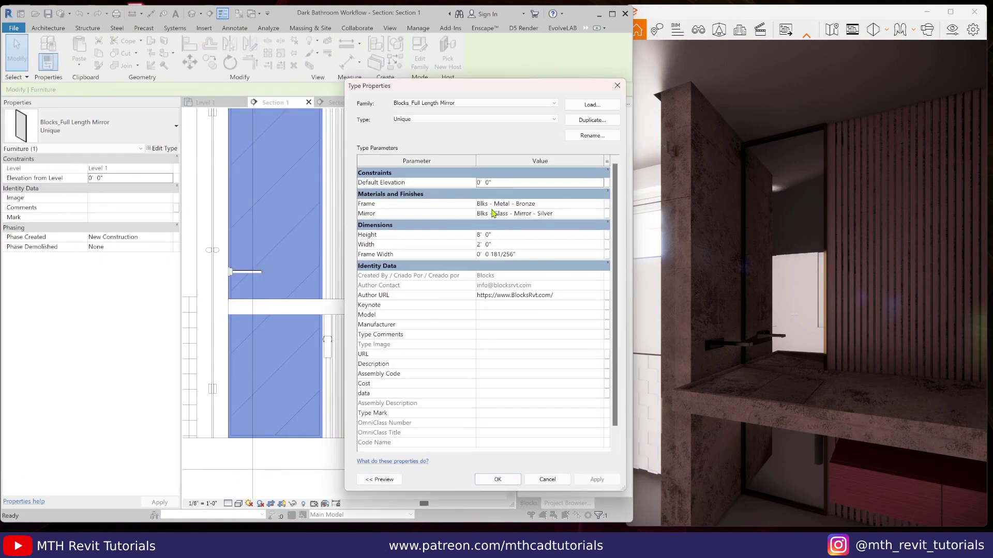
left_click(601, 205)
left_click(590, 267)
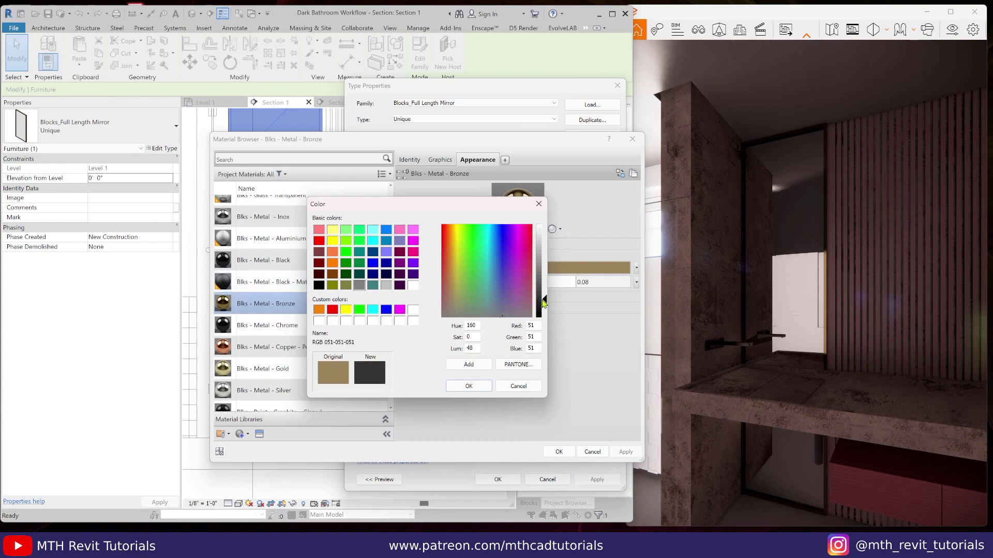
left_click(480, 389)
left_click(559, 451)
left_click(497, 479)
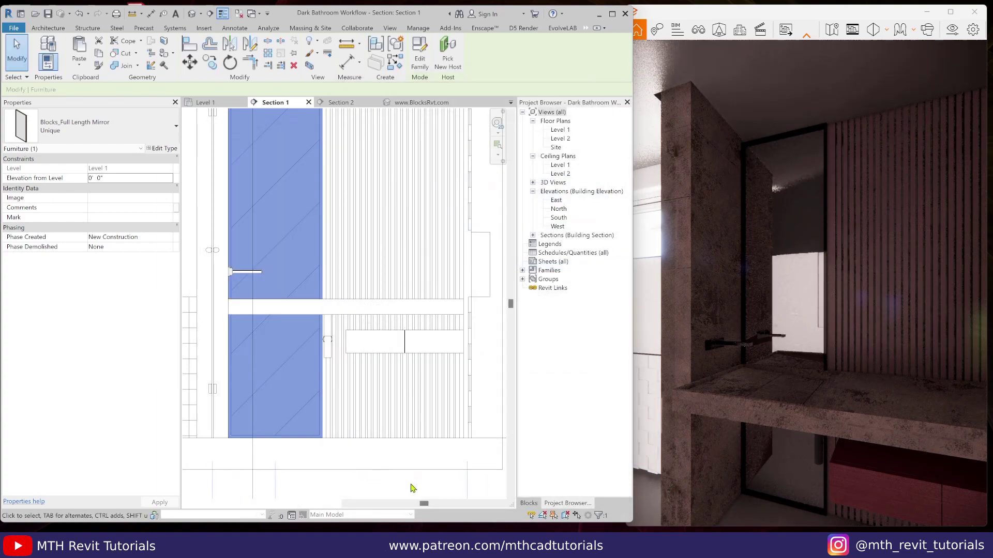
left_click(411, 486)
Examine the structure of the 2" compound ceiling type to check which material it uses
scroll(768, 380, "down", 5)
left_click_drag(768, 380, 781, 315)
scroll(365, 351, "down", 3)
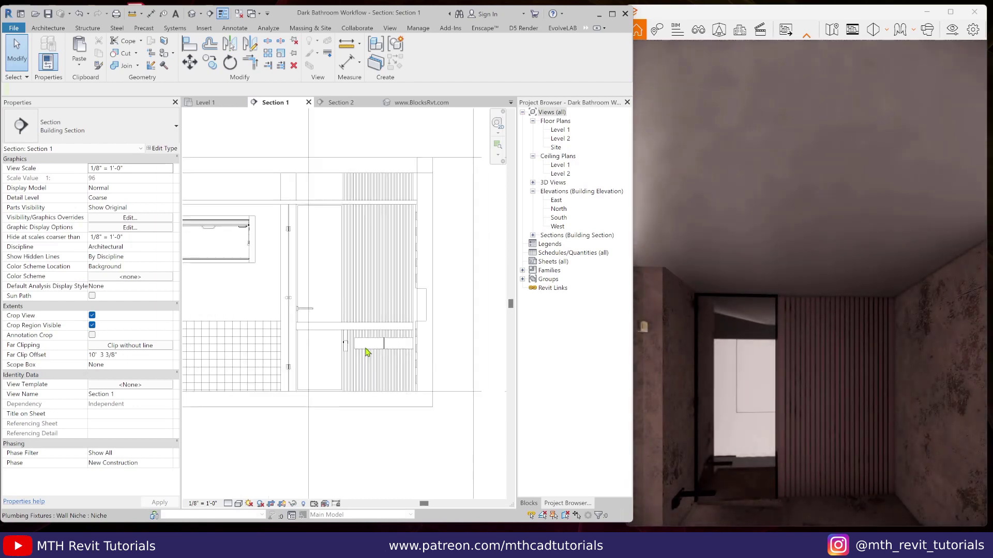
middle_click_drag(348, 257, 426, 335)
scroll(355, 287, "up", 1)
left_click(356, 288)
left_click(164, 149)
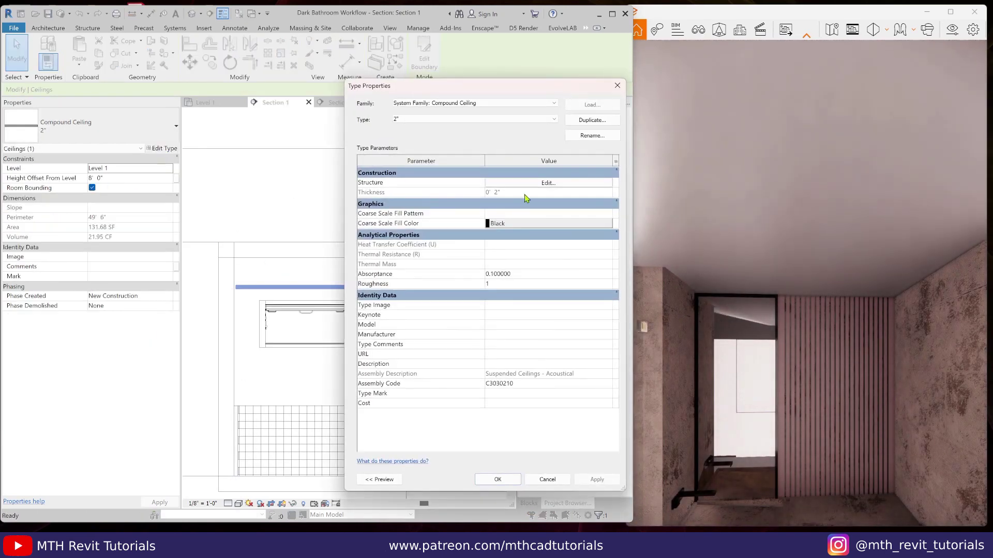
left_click(525, 183)
left_click(493, 182)
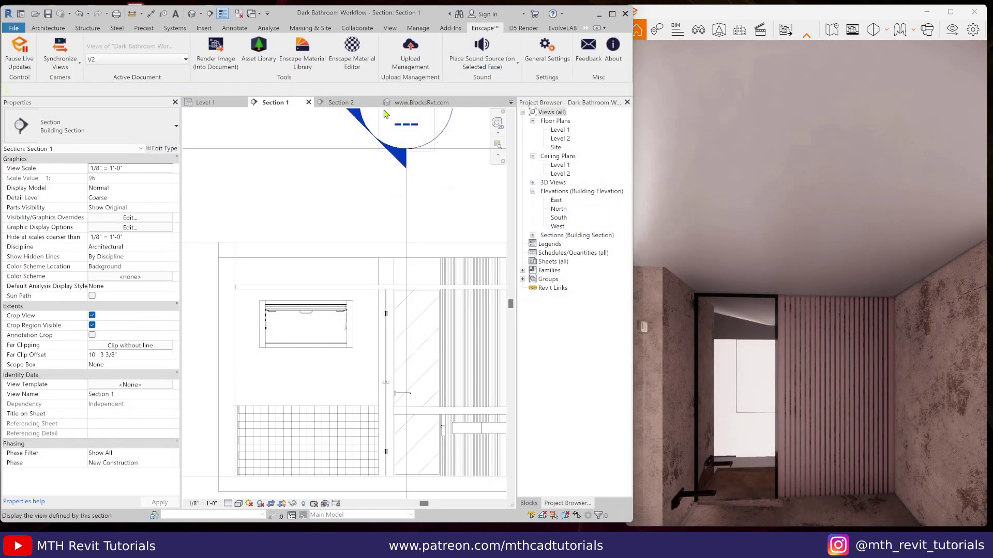
Lighten the 00 - Ceilling material's albedo color to a pale pinkish gray in the Enscape Material Editor
left_click(335, 59)
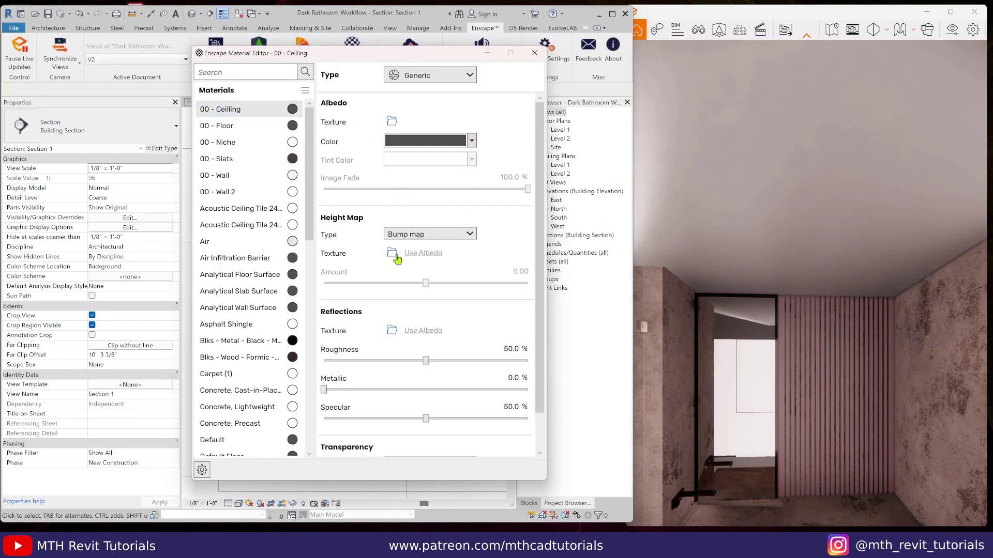
left_click(471, 141)
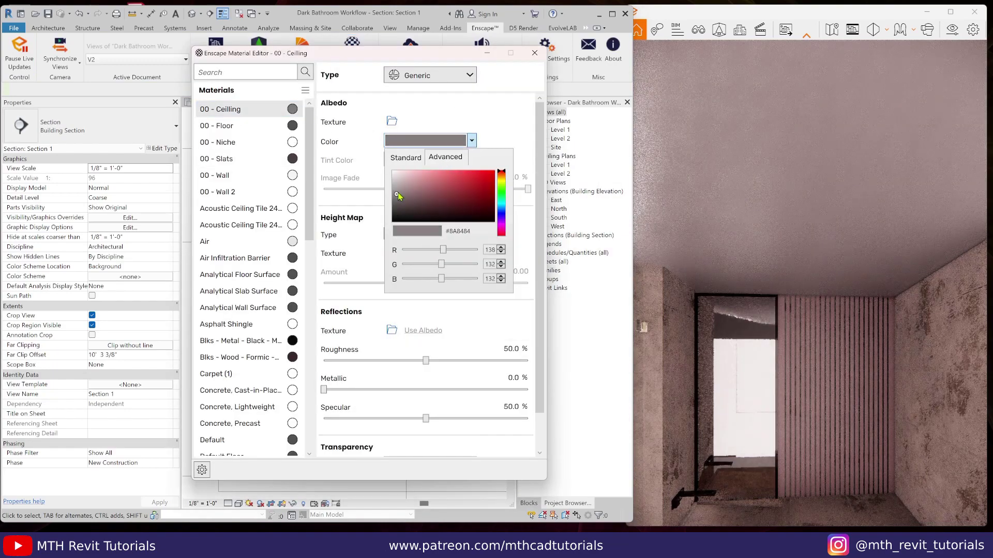
left_click(394, 179)
left_click_drag(394, 179, 396, 176)
left_click(525, 137)
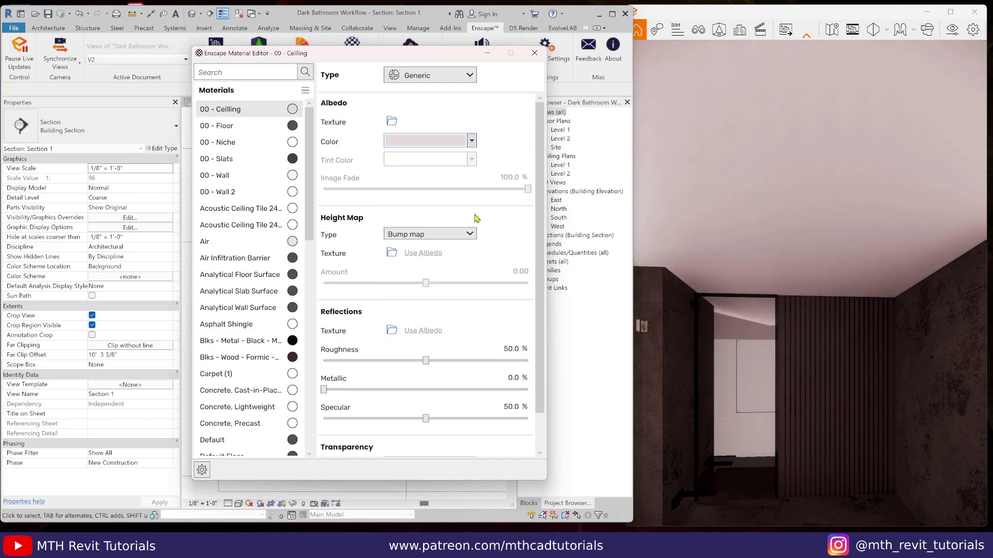
Add Dirt_05.tif as the ceiling material's bump texture, set its width to 2.5 m and adjust its height
left_click(392, 253)
double_click(542, 163)
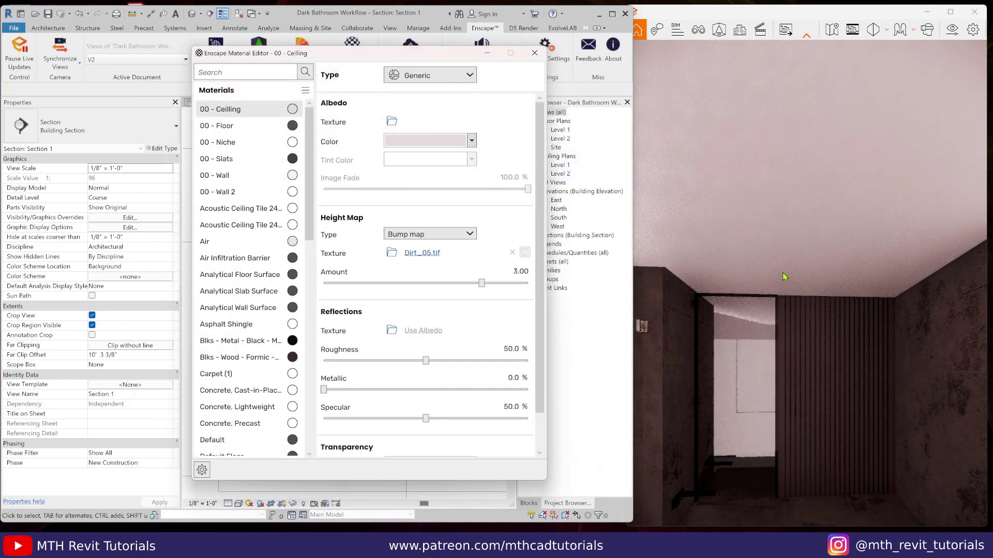
left_click(421, 254)
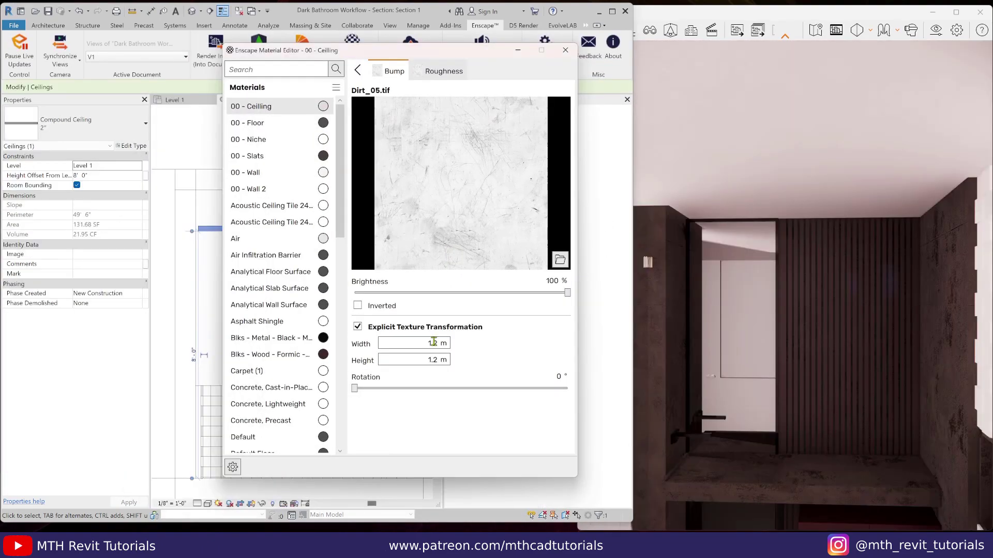
type(".5")
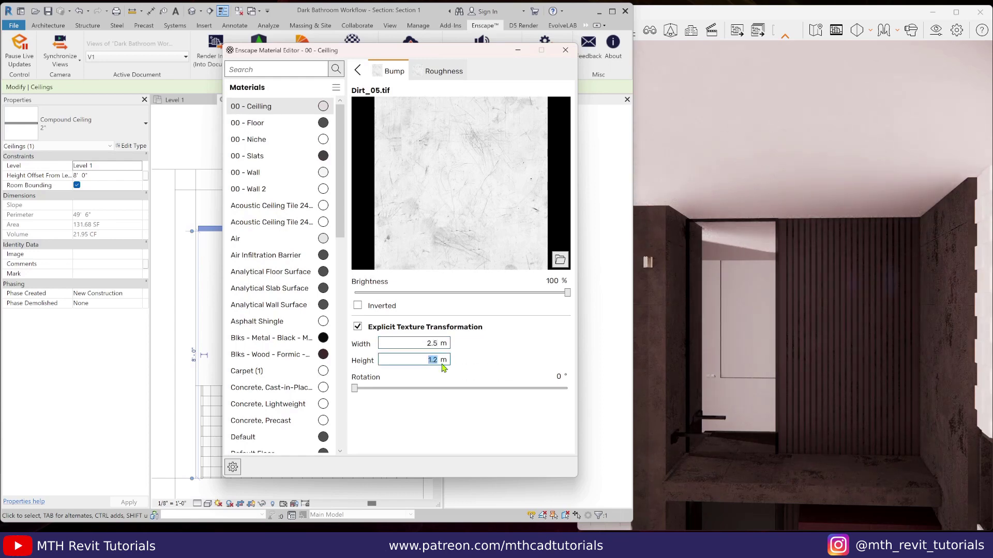
mouse_move(825, 259)
left_mouse_down()
mouse_move(824, 170)
mouse_move(825, 259)
left_mouse_up()
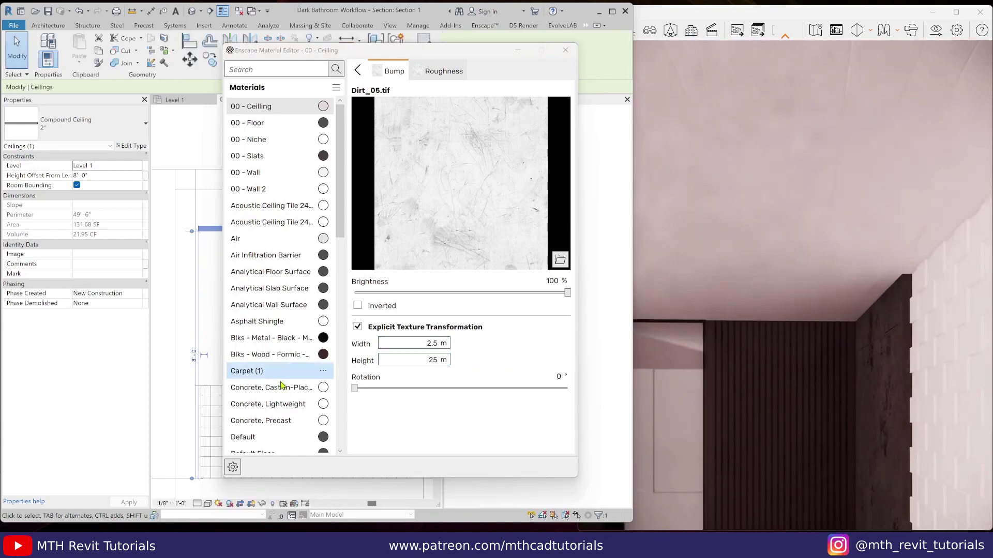
double_click(435, 361)
left_click_drag(797, 184, 757, 176)
left_click(357, 71)
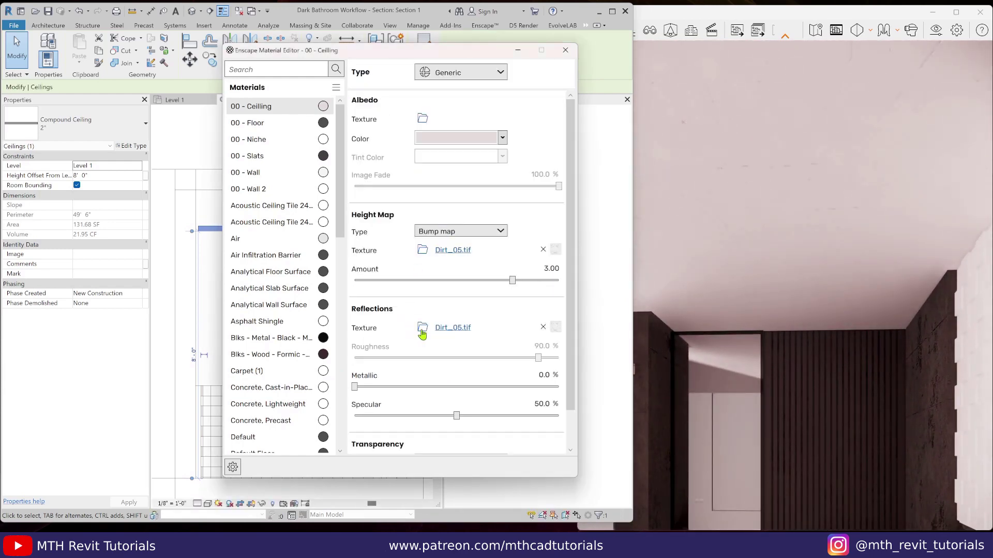
Set the ceiling's Dirt_05.tif roughness texture to 69% brightness and a size of 2.5 m by 2.5 m
left_click(444, 328)
left_click_drag(567, 292, 502, 293)
left_click_drag(734, 279, 785, 272)
left_click(441, 345)
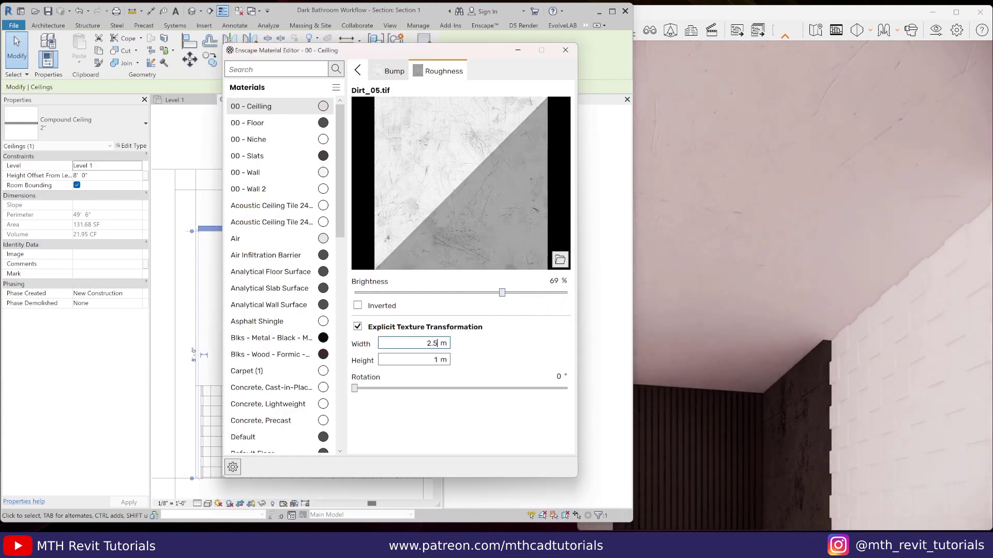
key("Tab")
type("2.5")
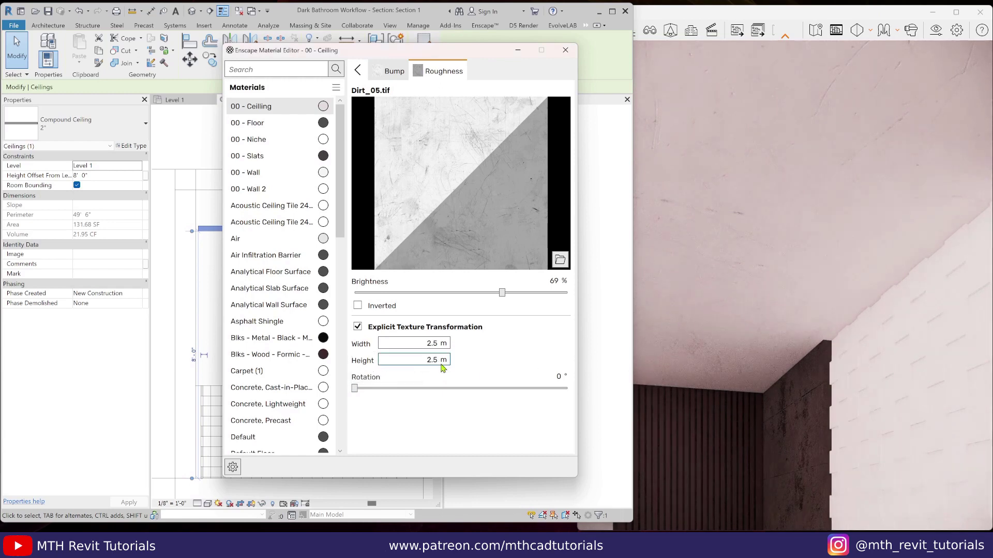
left_click_drag(834, 229, 826, 243)
left_click_drag(812, 286, 899, 331)
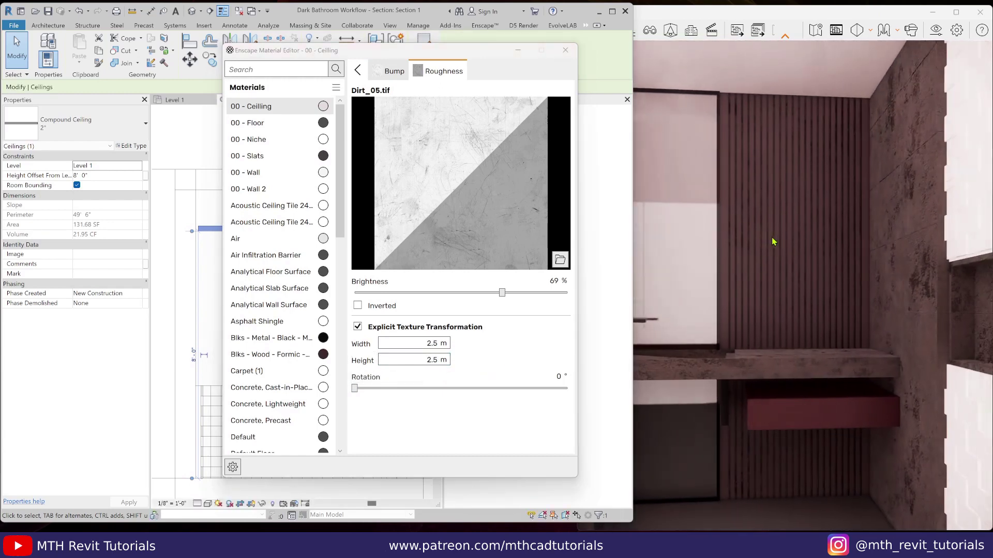
left_click(565, 51)
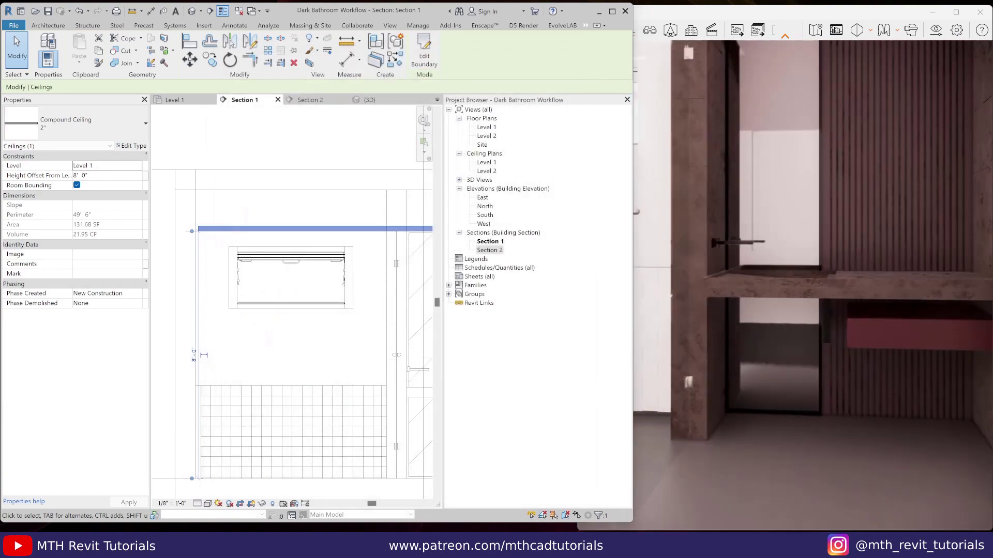
Replace the 00 - Floor material with Tiles 13 from the Tiles category of the Enscape material library
left_click(489, 26)
left_click(352, 41)
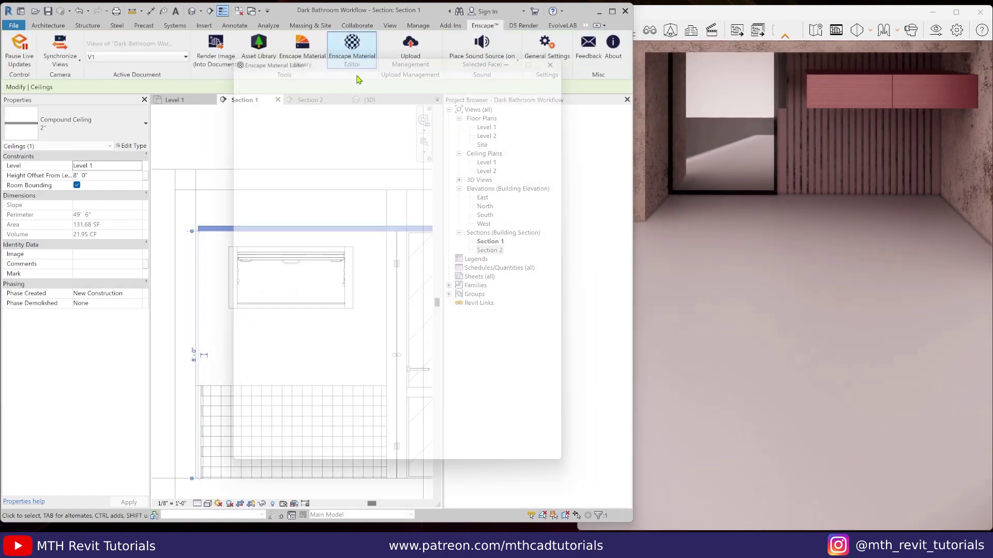
left_click(253, 123)
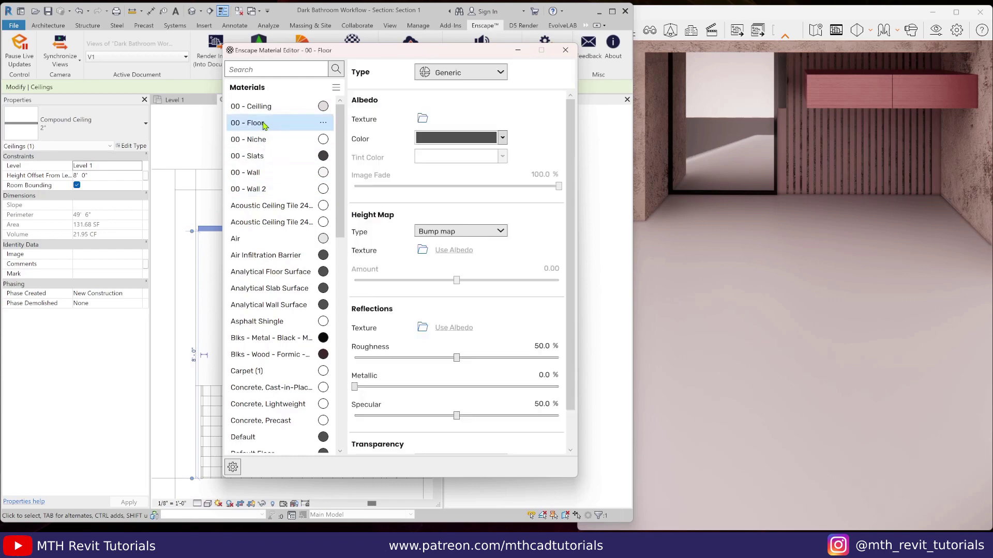
left_click(357, 169)
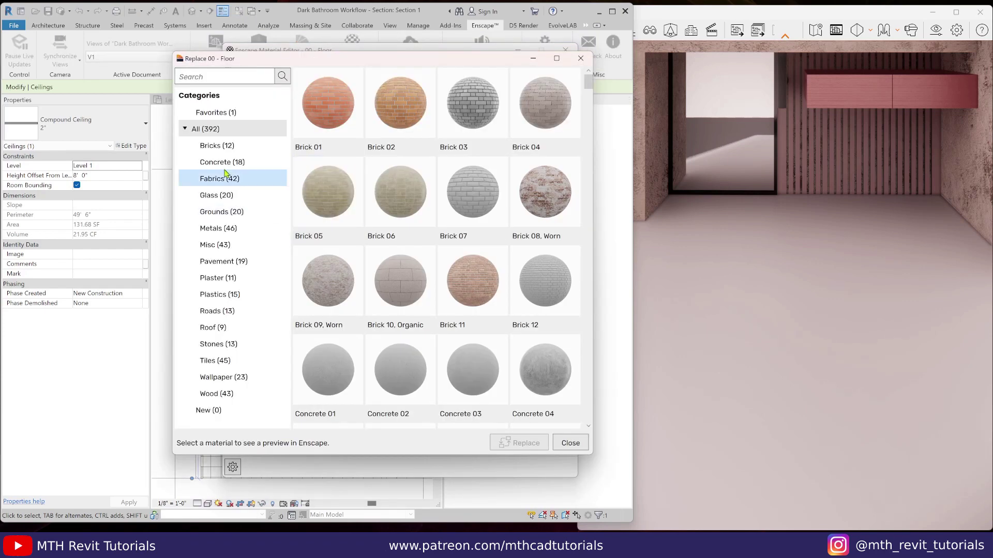
left_click(230, 360)
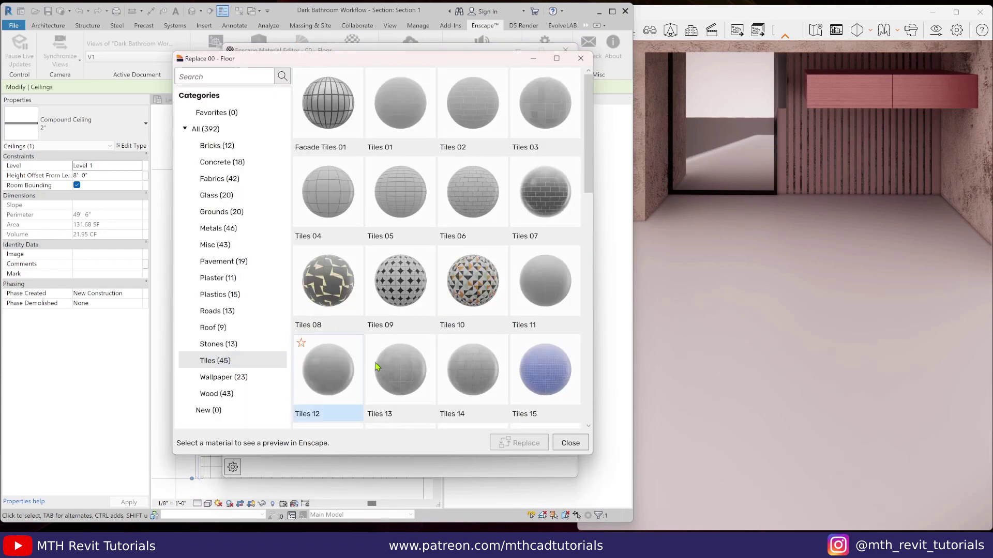
scroll(498, 378, "down", 1)
left_click(545, 370)
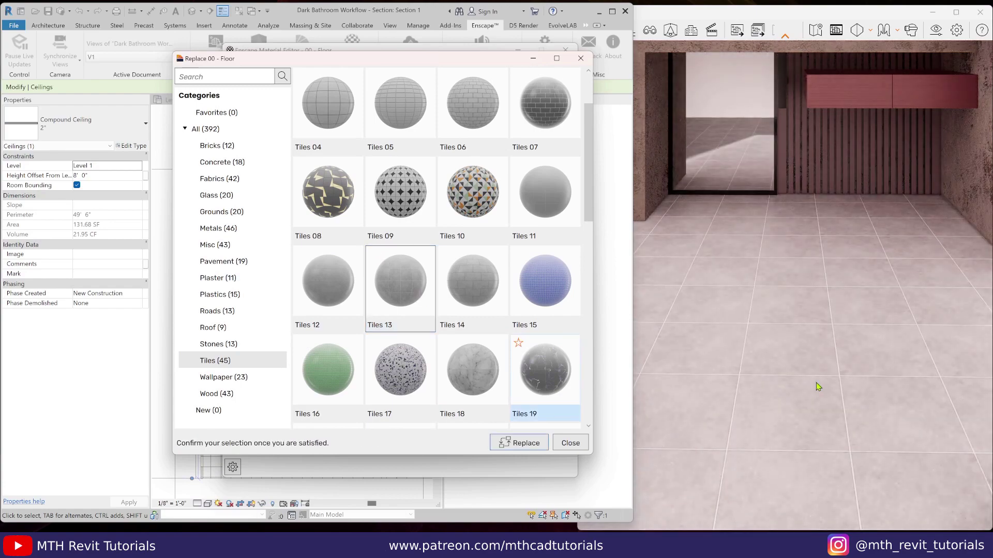
right_click_drag(815, 405, 703, 429)
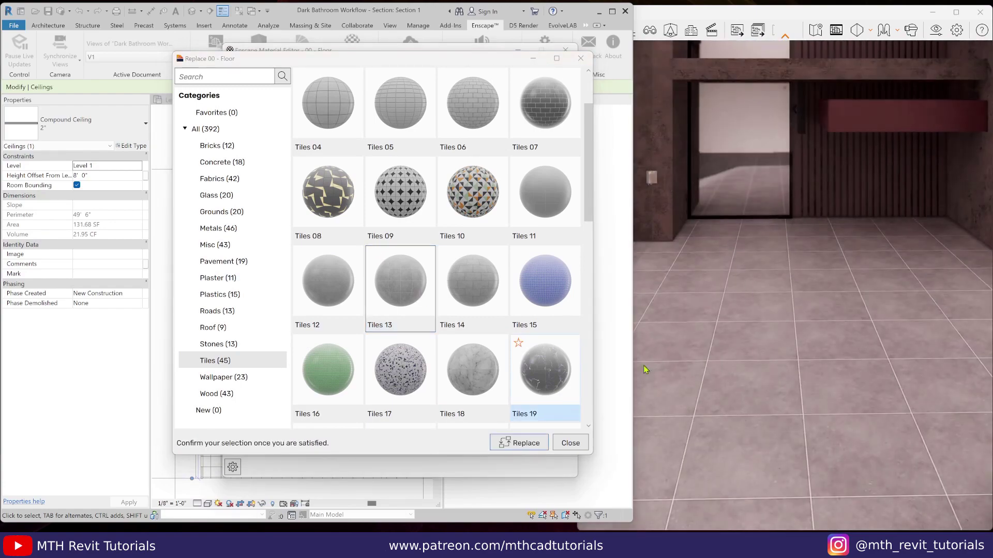
left_click(519, 444)
Scale the floor's albedo tile texture to 2 m by 2 m and set its brightness to 64%
left_click(472, 119)
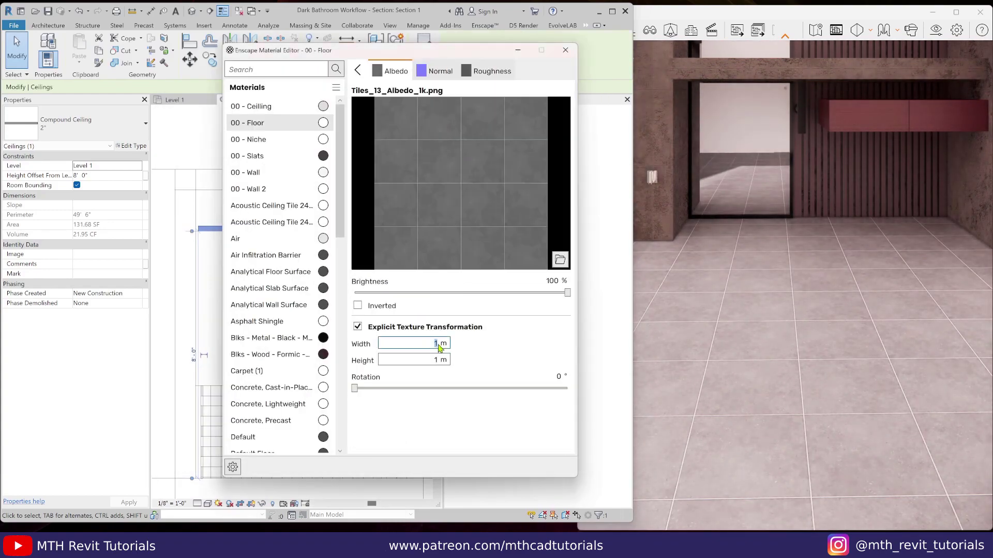
left_click_drag(567, 293, 492, 307)
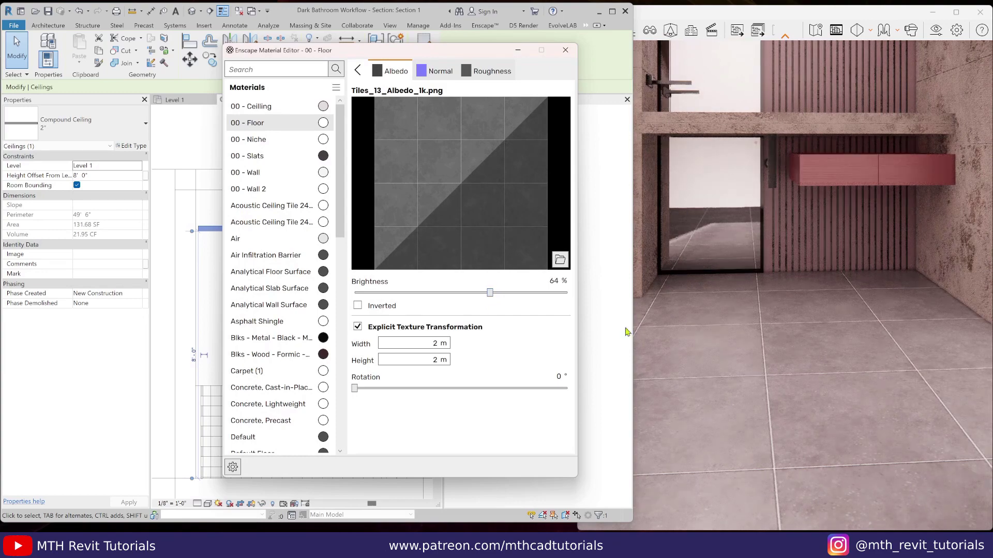
right_click_drag(724, 310, 395, 126)
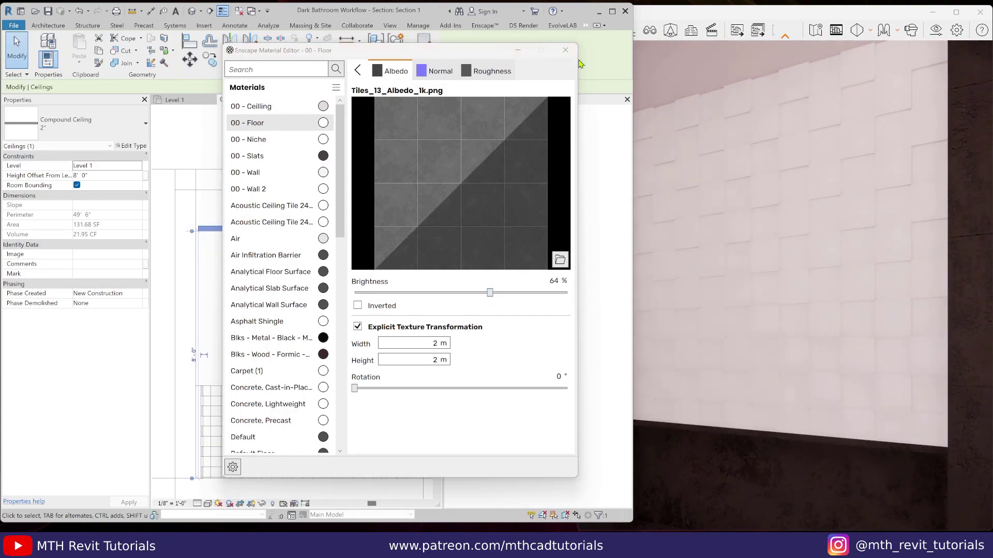
left_click(564, 50)
Assign Blks - Rubber - Black to the Panel parameter of the square wall panel type
left_click(348, 405)
left_click(131, 145)
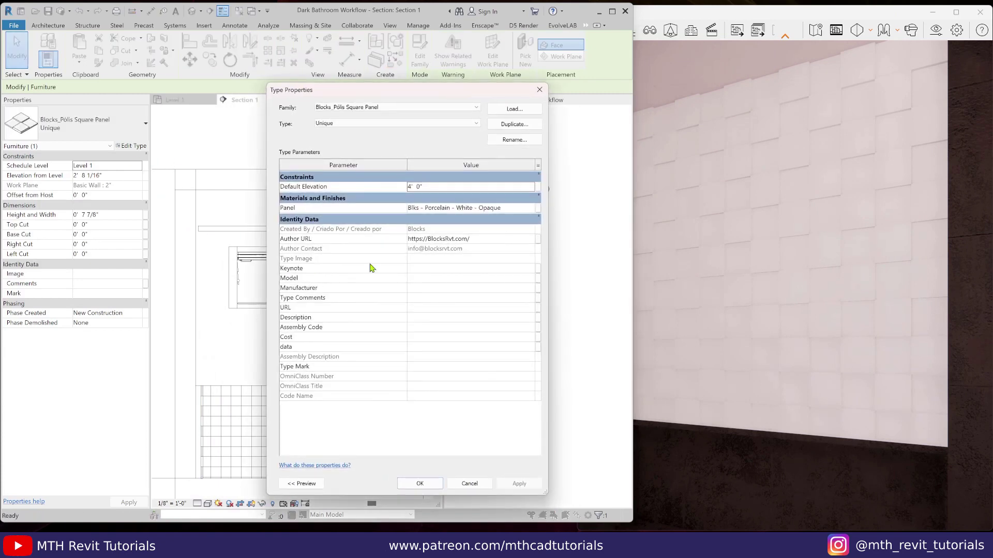
left_click(534, 208)
left_click(534, 208)
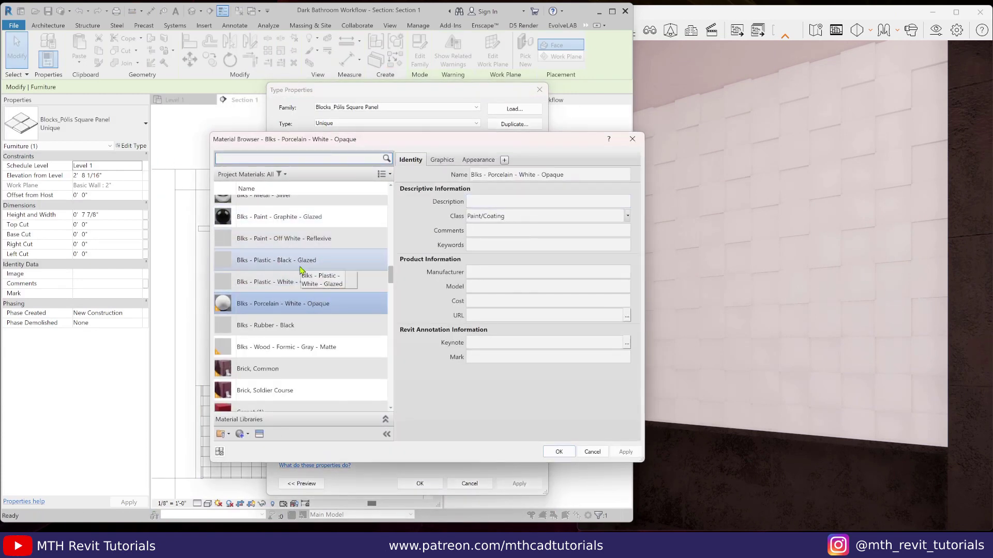
left_click(302, 326)
left_click(450, 161)
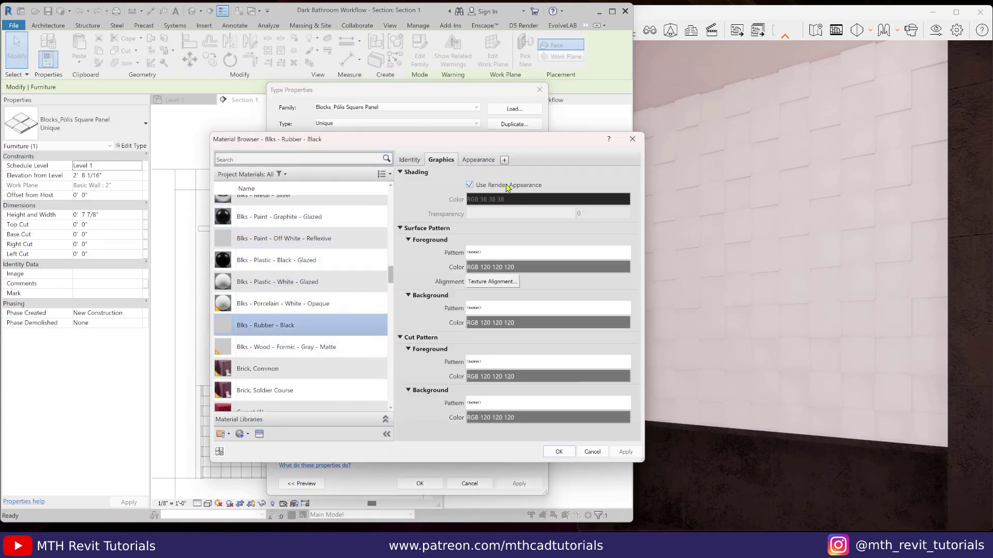
left_click(478, 160)
left_click(558, 452)
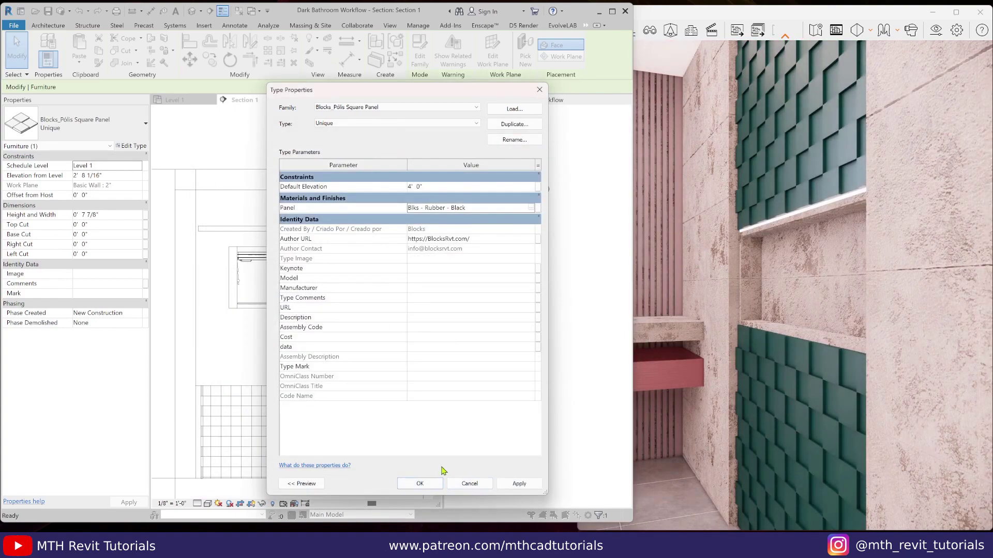
left_click(420, 485)
Paint the bathroom wall face around the square panels with the 00 - Wall 2 material in the 3D view
scroll(318, 186, "down", 3)
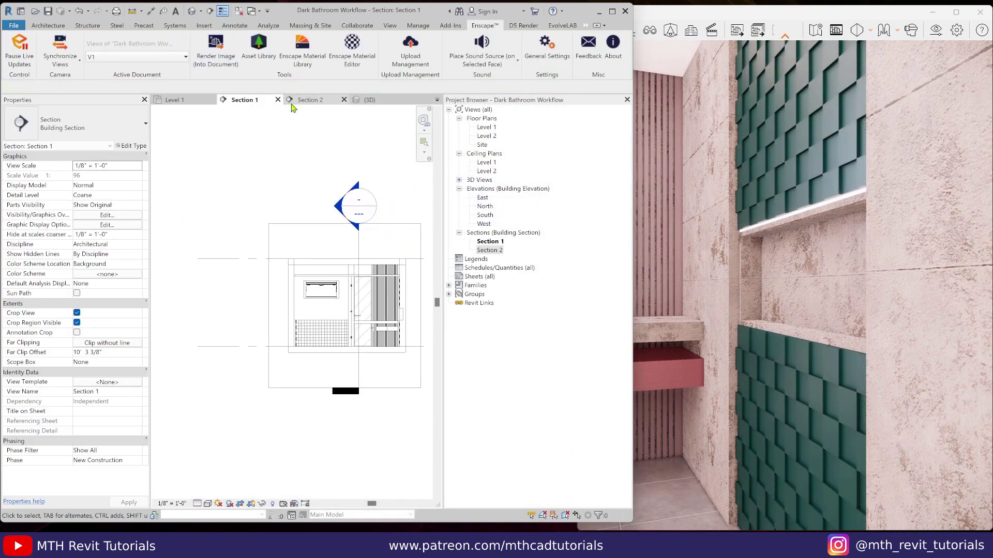
left_click(190, 11)
scroll(289, 295, "up", 8)
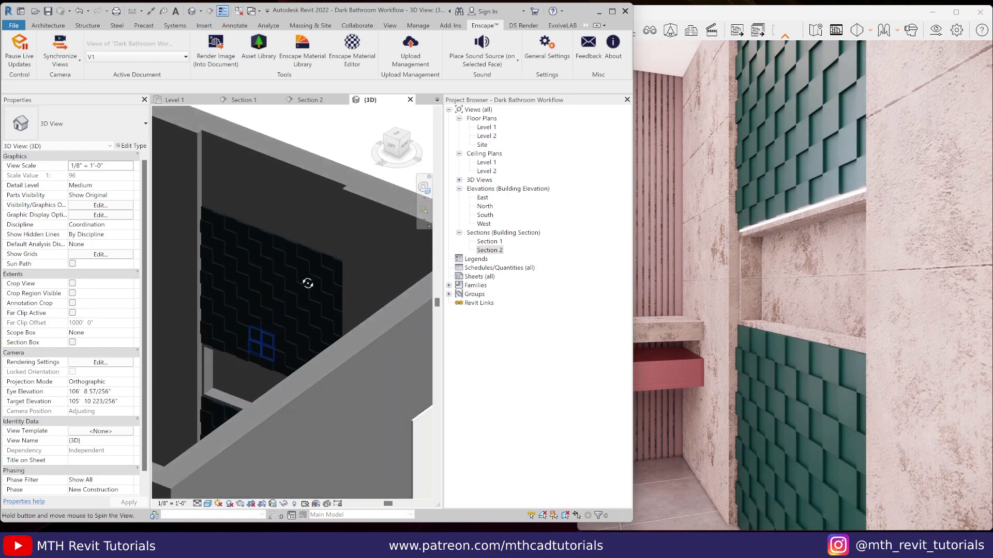
middle_click_drag(308, 284, 384, 329)
left_click(595, 47)
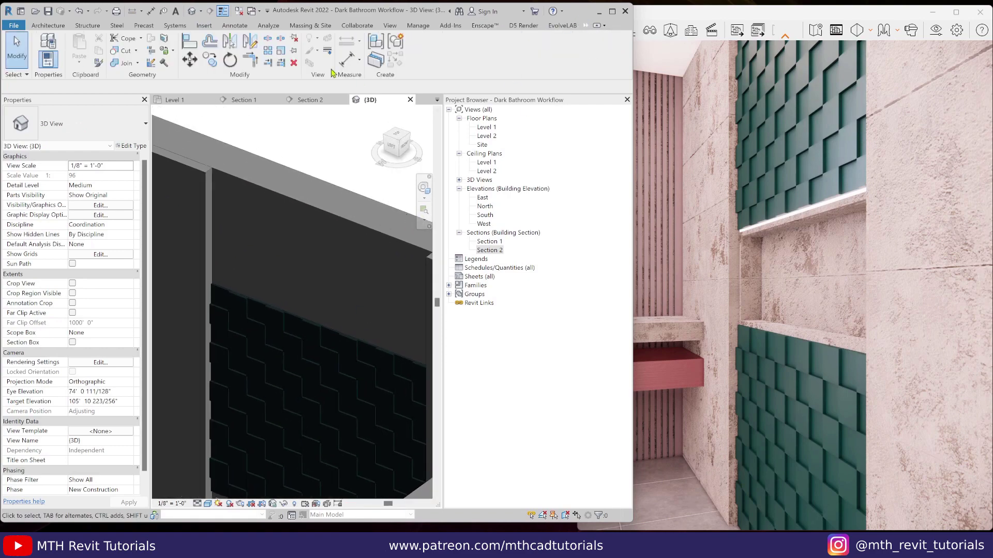
left_click(173, 54)
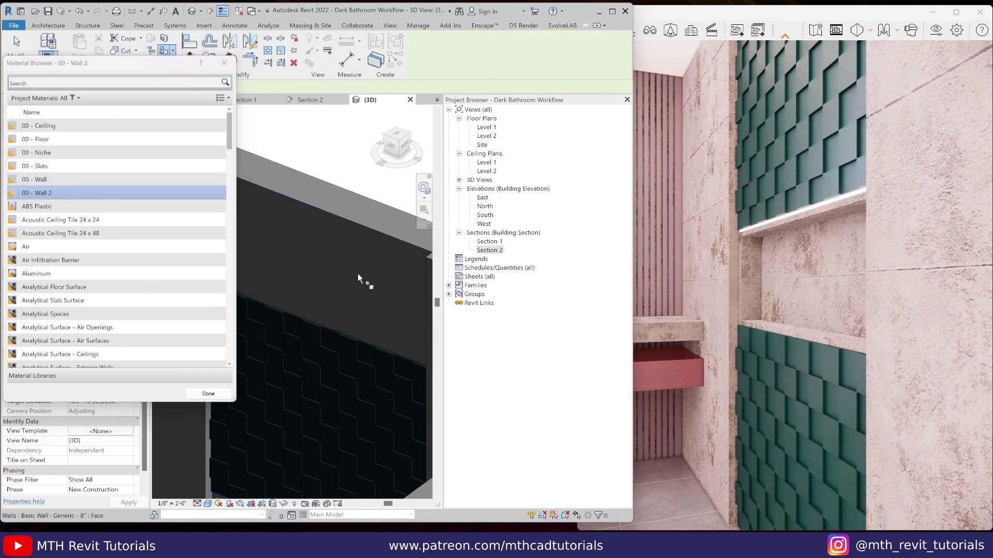
scroll(318, 207, "down", 5)
key("Escape")
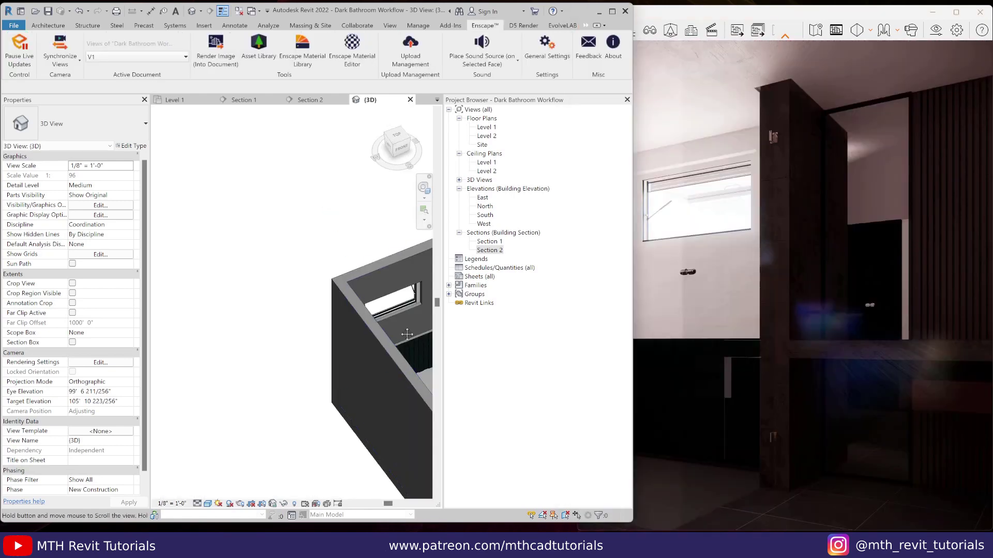
Assign Blks - Rubber - Black to the Frame and Blks - Metal - Black - Matte to the Structure of the gas strut window type
middle_click_drag(407, 334, 272, 372, "shift")
scroll(309, 311, "up", 3)
left_click(347, 360)
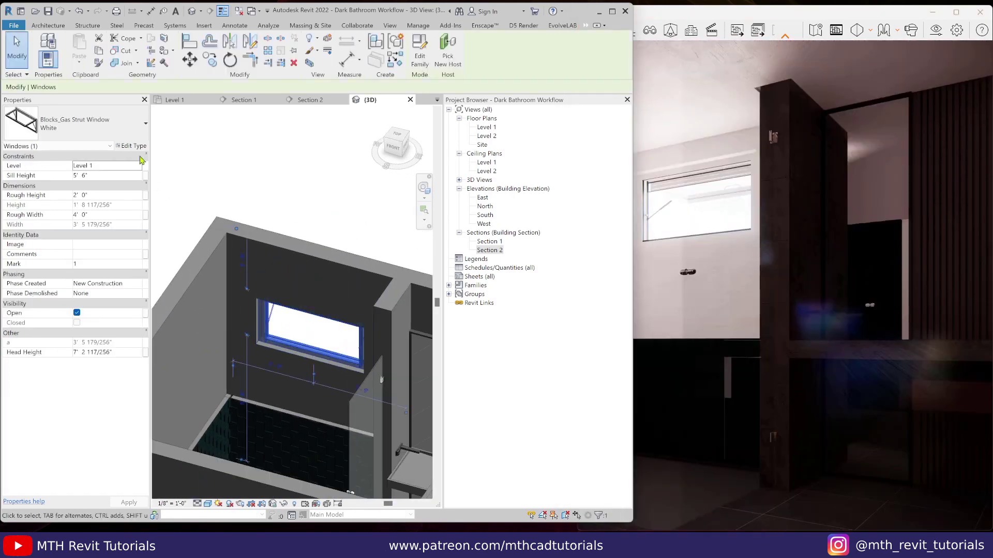
left_click(133, 146)
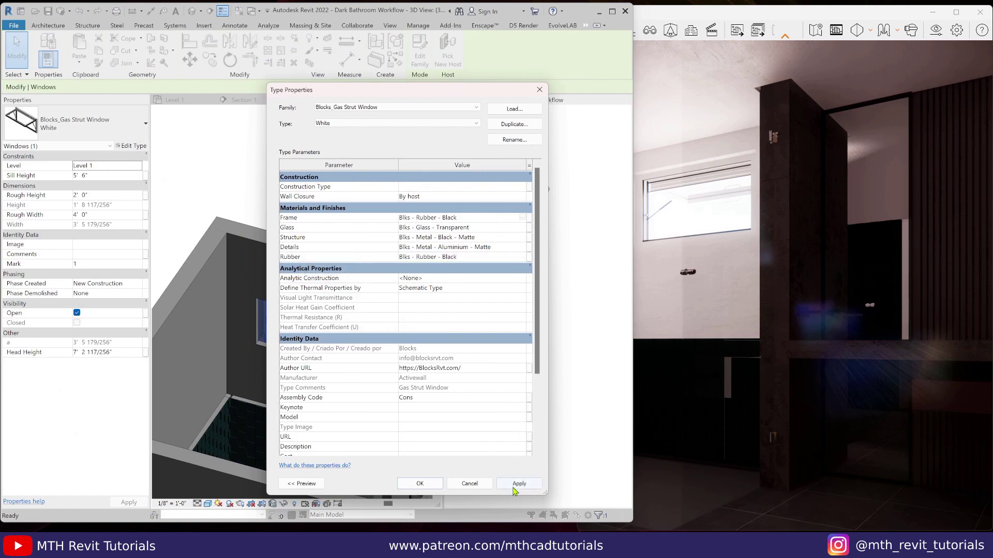
left_click(515, 484)
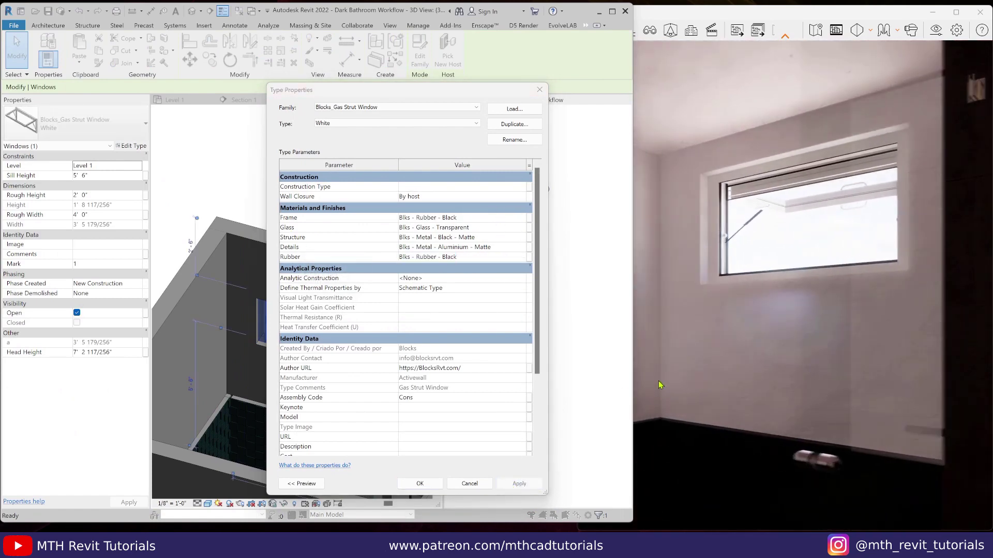
left_click(430, 486)
key("Escape")
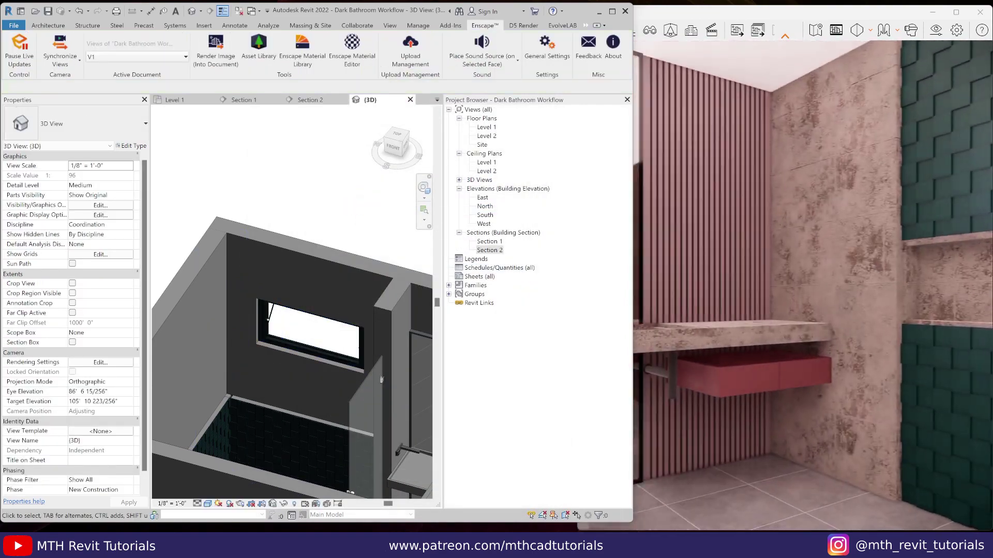
Check which material is assigned to the 1" Square mullion type used for the wall slats
scroll(302, 398, "down", 3)
scroll(302, 397, "up", 6)
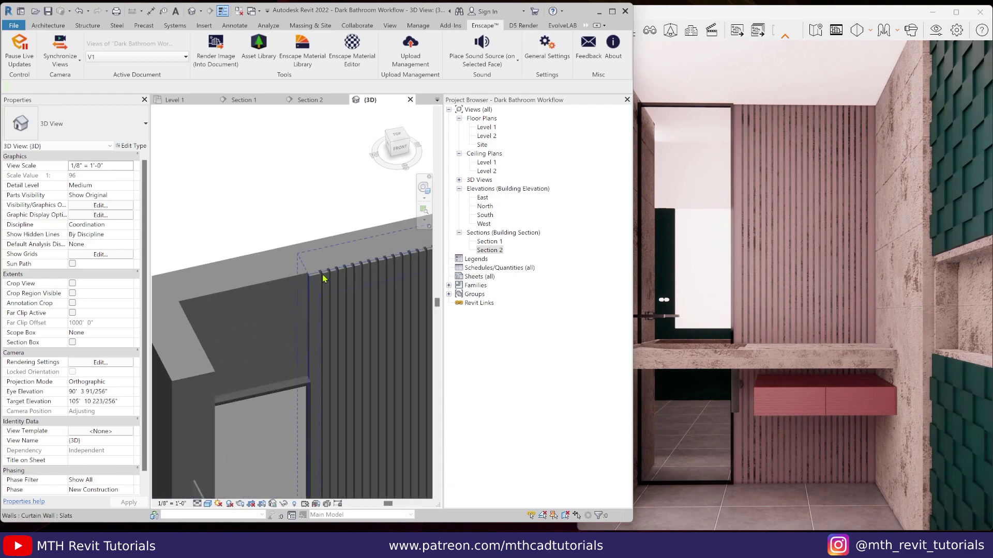
left_click(328, 272)
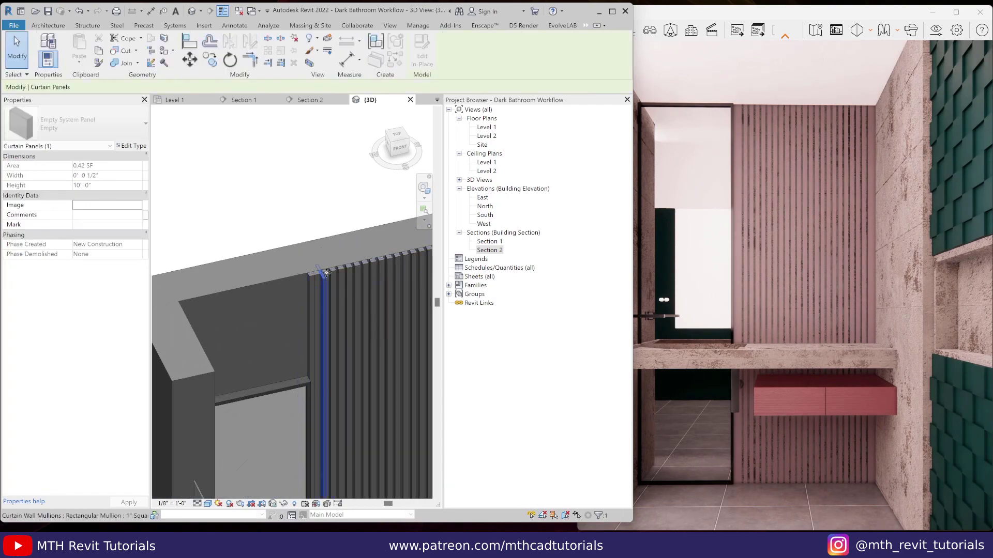
left_click(326, 273)
left_click(131, 146)
left_click(520, 268)
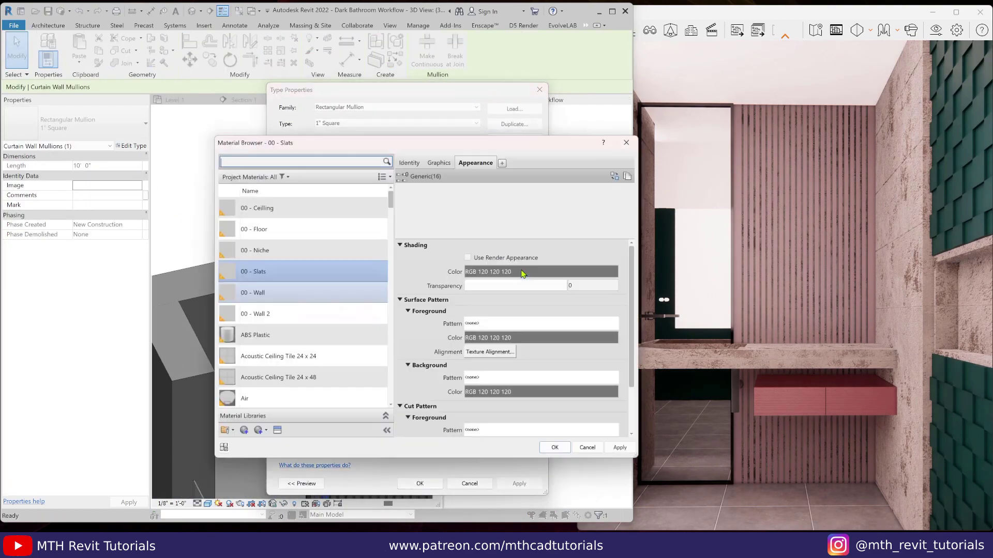
left_click(495, 267)
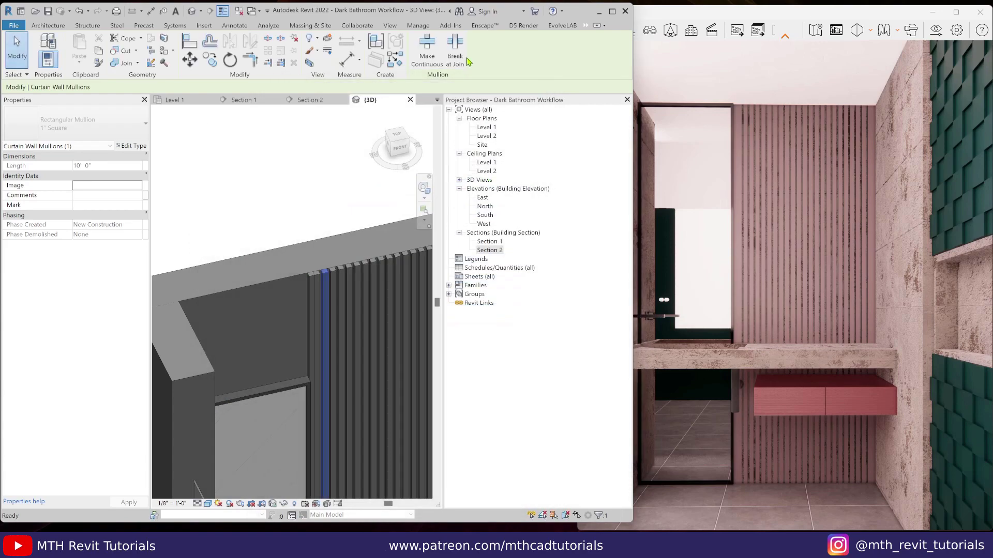
Set the albedo colour of the 00 - Slats material to #191919 in the Enscape material editor
left_click(484, 26)
left_click(354, 48)
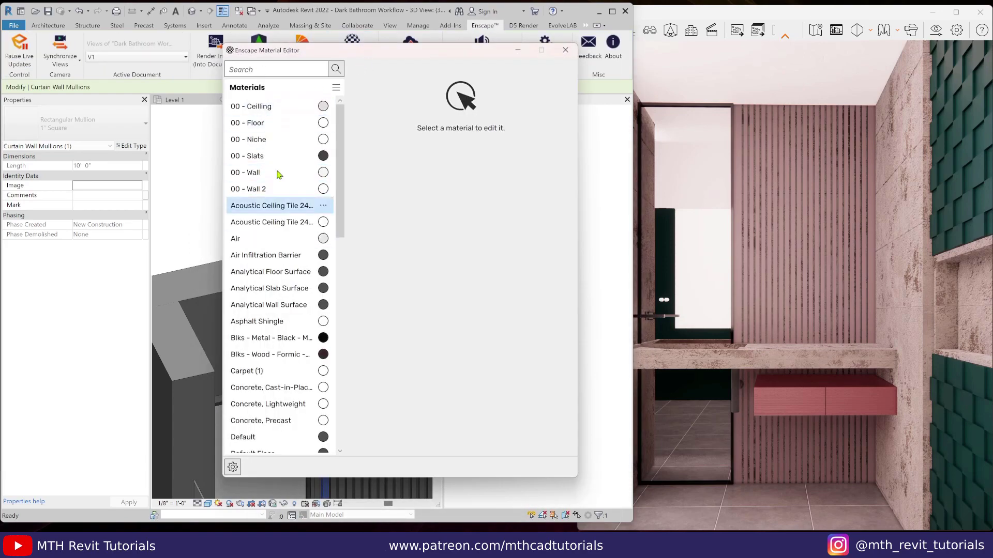
type("slat")
left_click(259, 106)
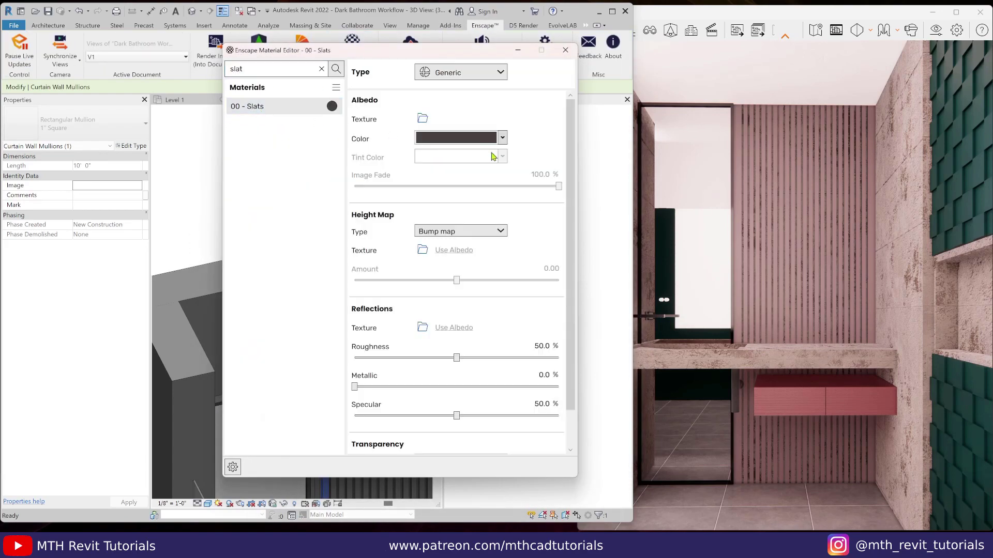
left_click(481, 138)
left_click(480, 157)
left_click_drag(436, 203, 421, 218)
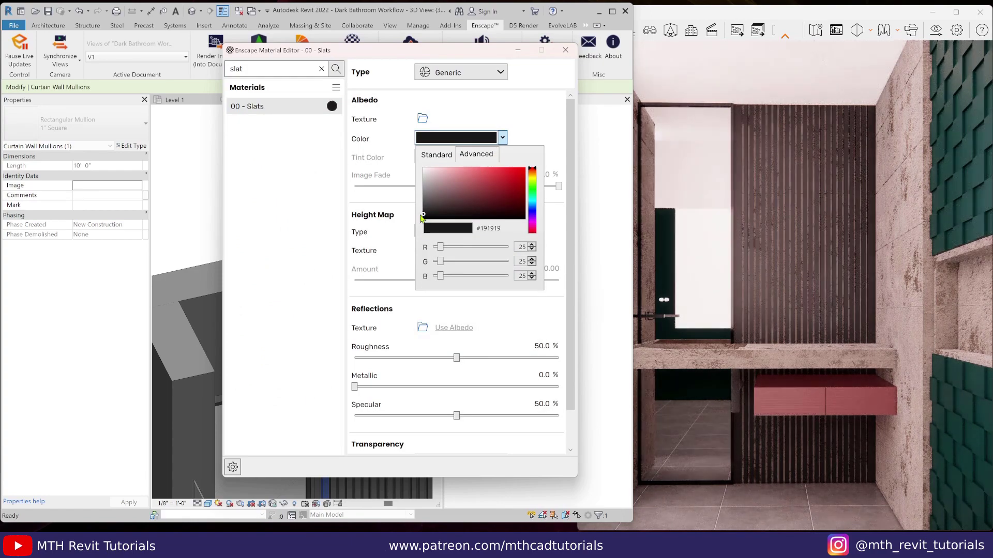
left_click(325, 355)
left_click(563, 52)
Paint the wall face behind the vertical slats with the 00 - Slats material in the 3D view
scroll(328, 252, "down", 2)
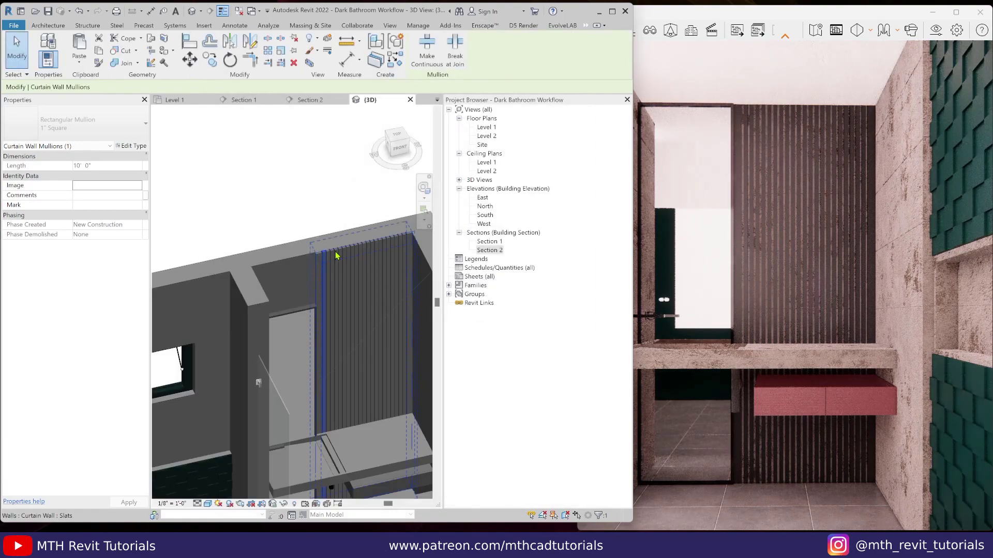
left_click(281, 225)
scroll(288, 232, "down", 1)
middle_click_drag(295, 279, 264, 312)
scroll(265, 313, "up", 1)
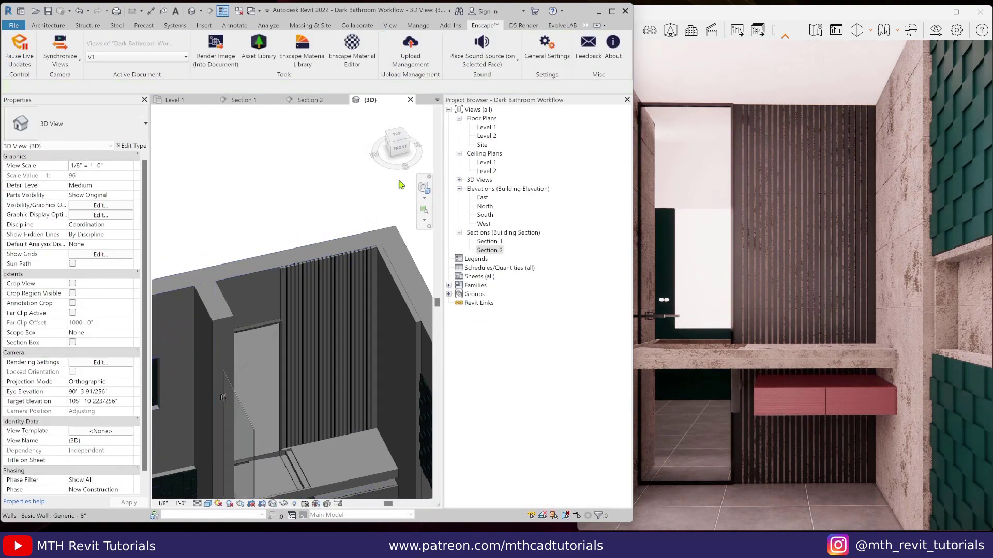
left_click(595, 46)
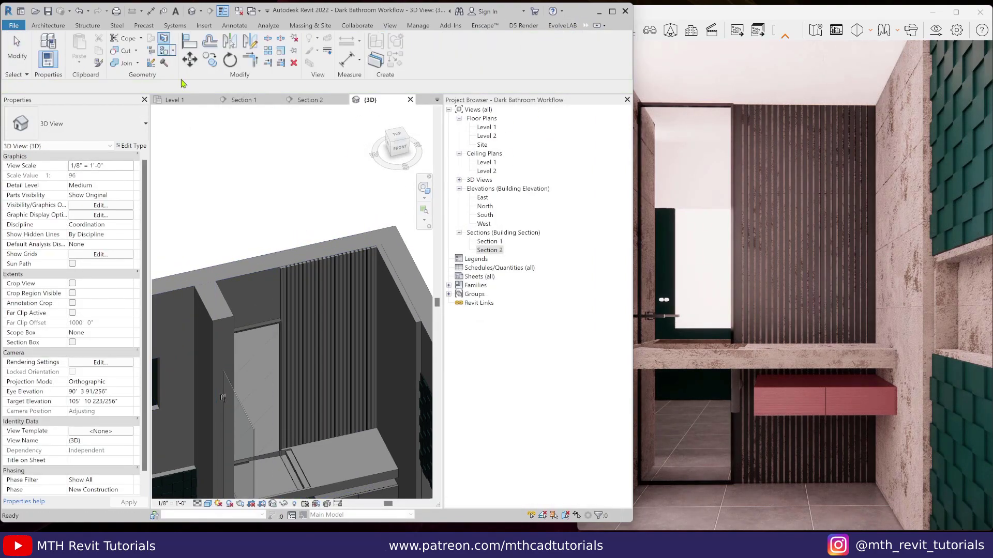
left_click(243, 278)
left_click(418, 45)
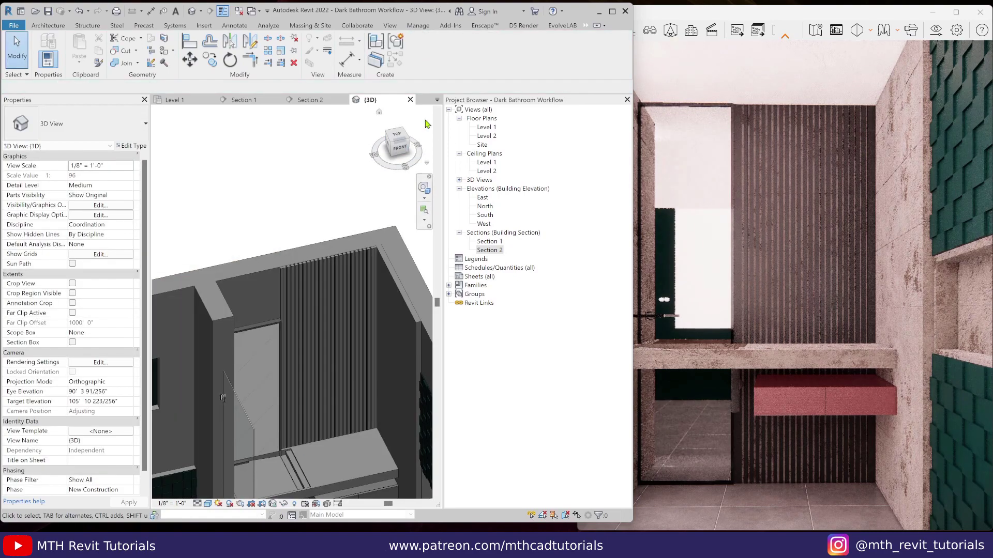
left_click(164, 50)
middle_click_drag(322, 346, 380, 343)
scroll(297, 284, "up", 2)
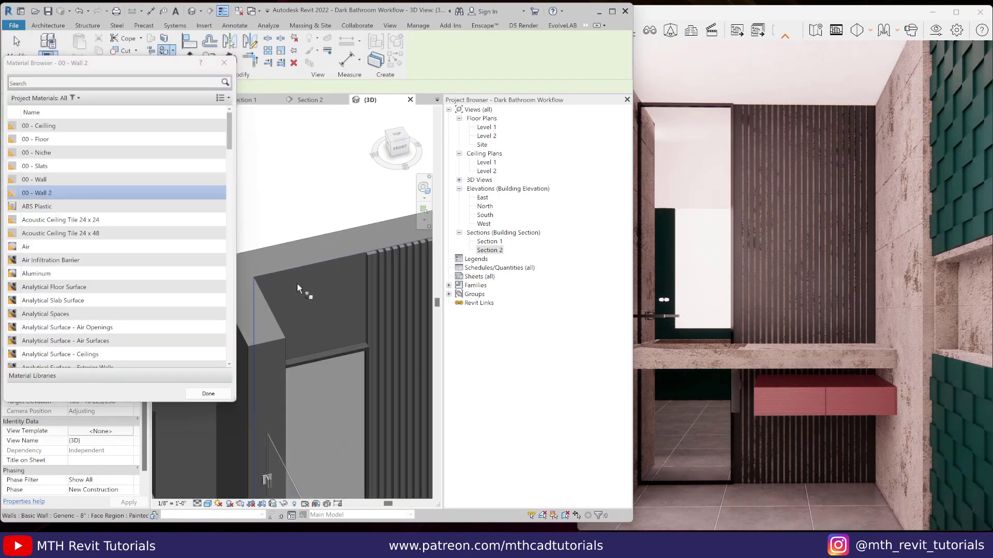
left_click(70, 166)
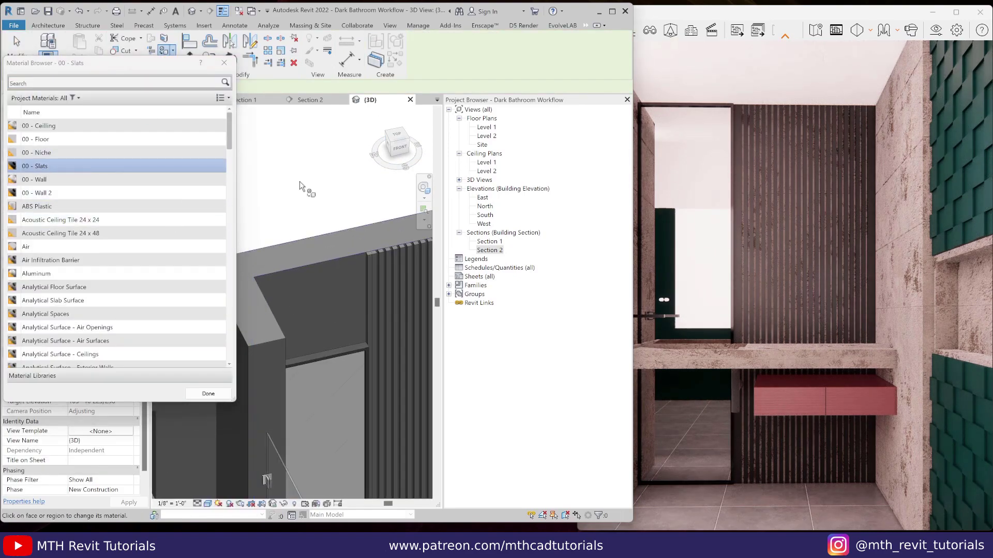
right_click(315, 192)
left_click(330, 192)
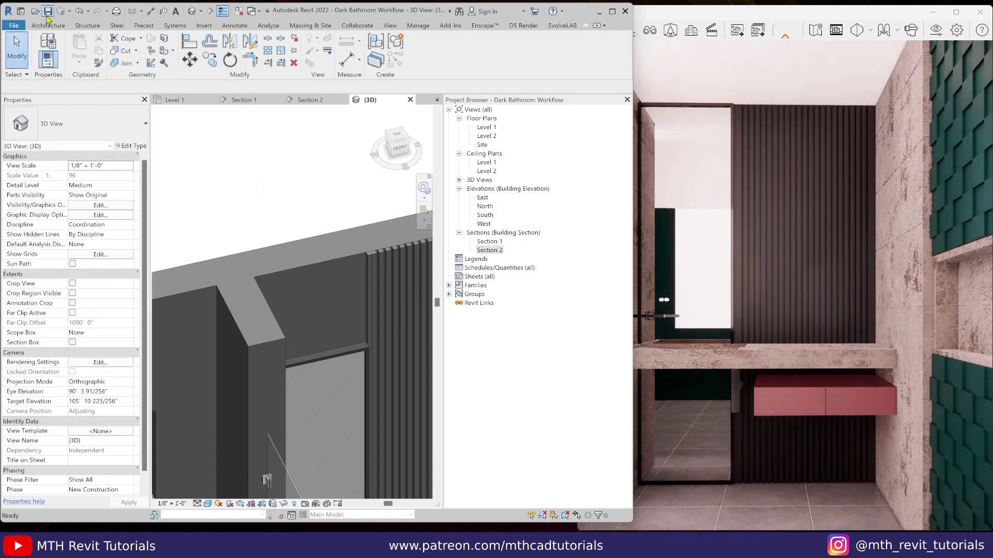
Load the Bathroom Jet Spray, Flush Valve1 and Wall Mounted_WC families from the project's Families folder with the Level 1 floor plan open
scroll(326, 200, "down", 3)
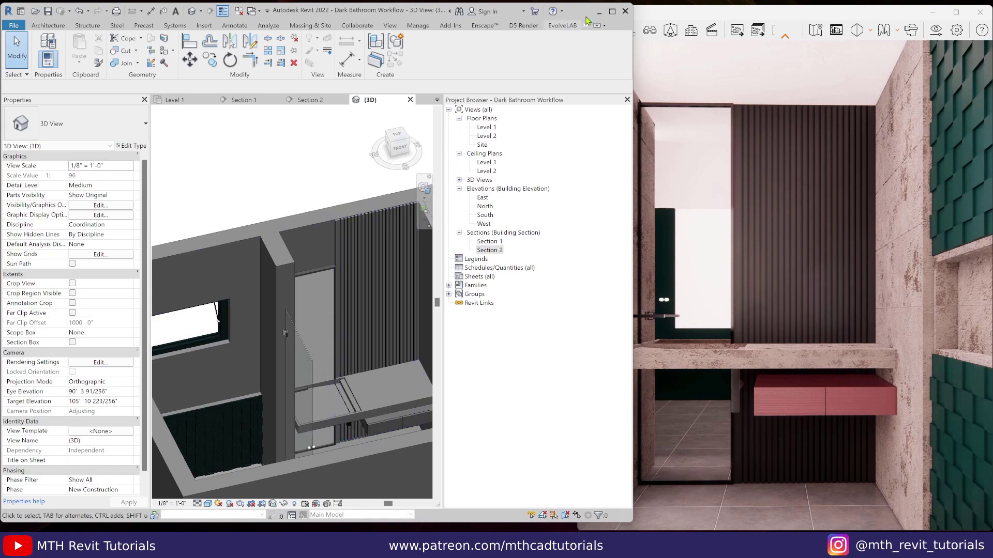
left_click(611, 11)
left_click(483, 21)
left_click(18, 46)
scroll(530, 269, "down", 3)
middle_click_drag(529, 269, 474, 388, "shift")
double_click(846, 123)
double_click(846, 123)
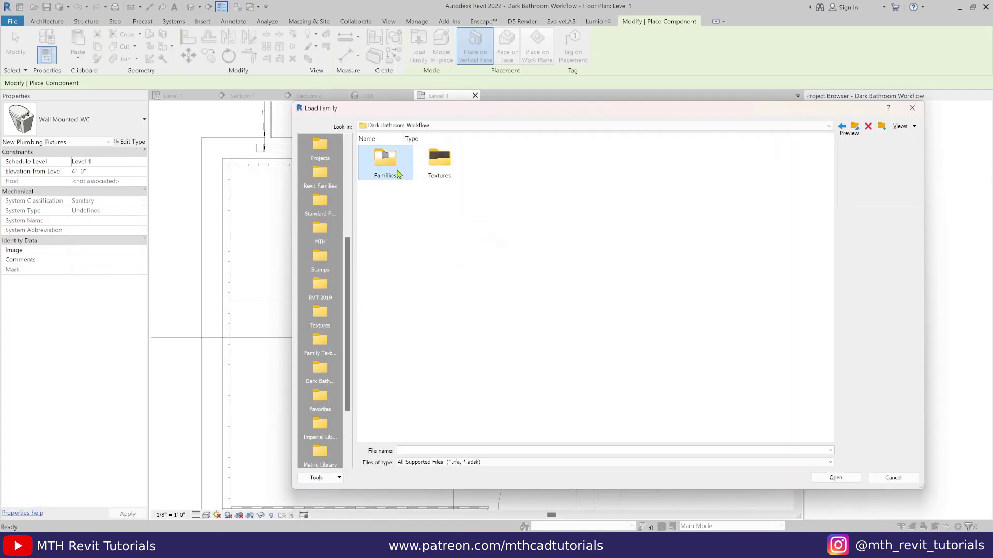
double_click(387, 160)
left_click_drag(432, 188, 581, 257)
left_click_drag(514, 217, 388, 163)
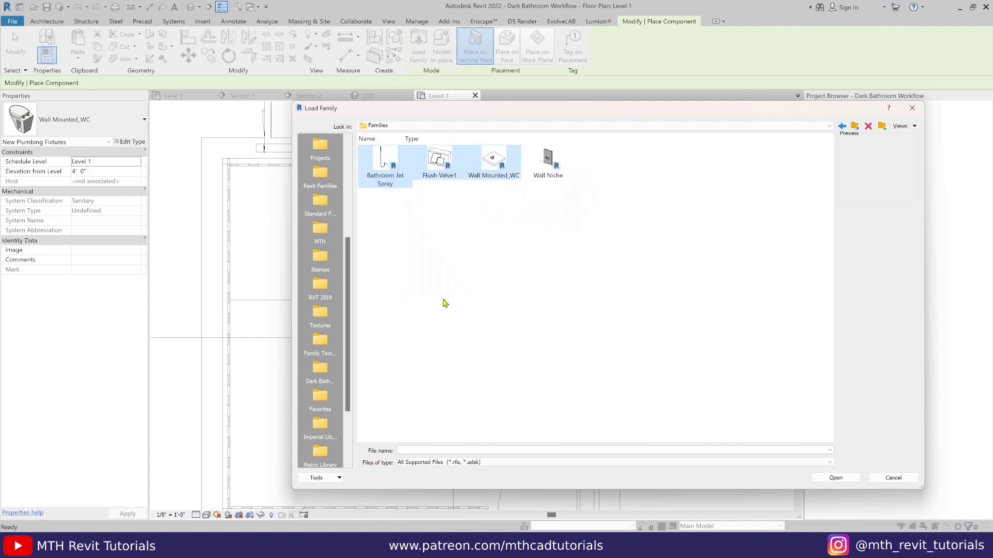
left_click(830, 478)
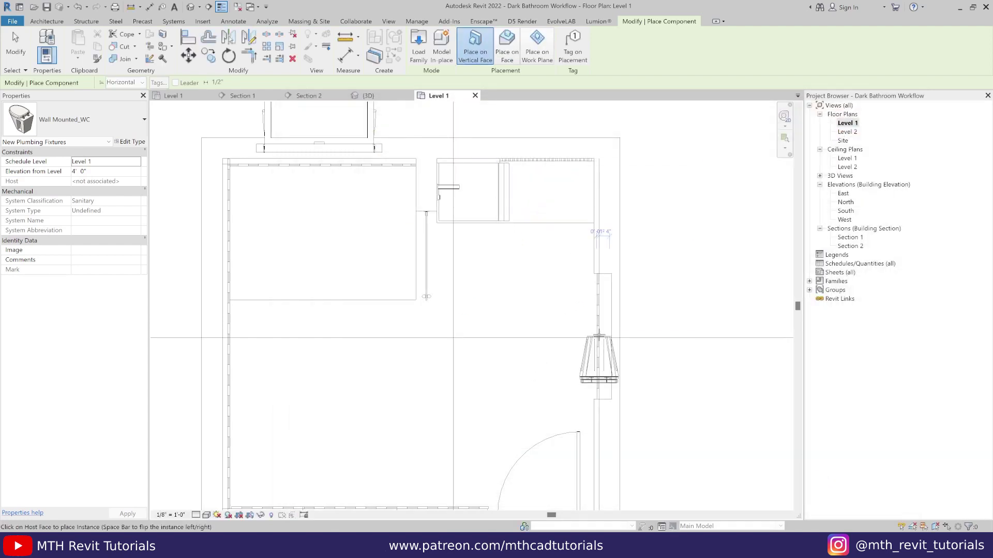
Place the Wall Mounted_WC on the floor face in front of the niche wall in the Level 1 plan
left_click(507, 49)
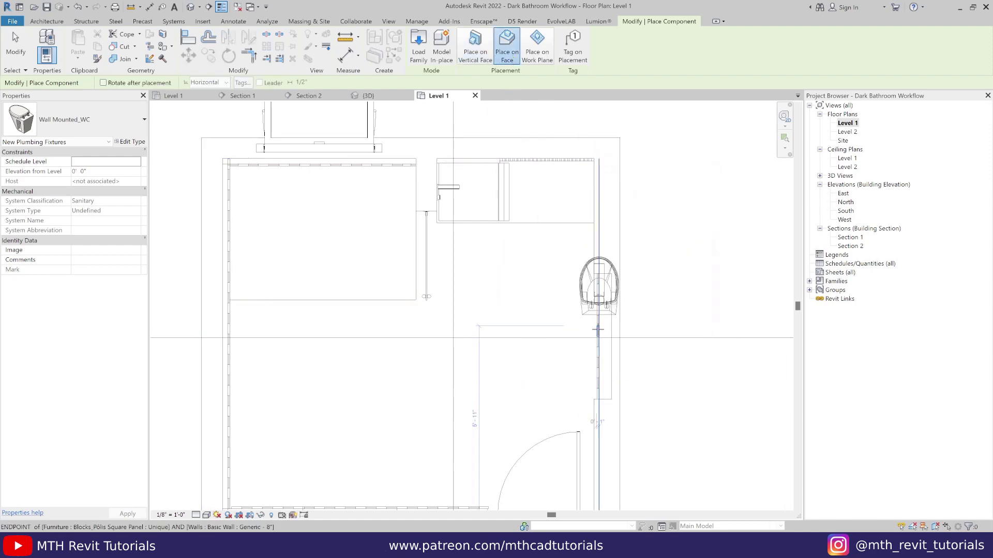
left_click(596, 331)
right_click(671, 282)
left_click(688, 288)
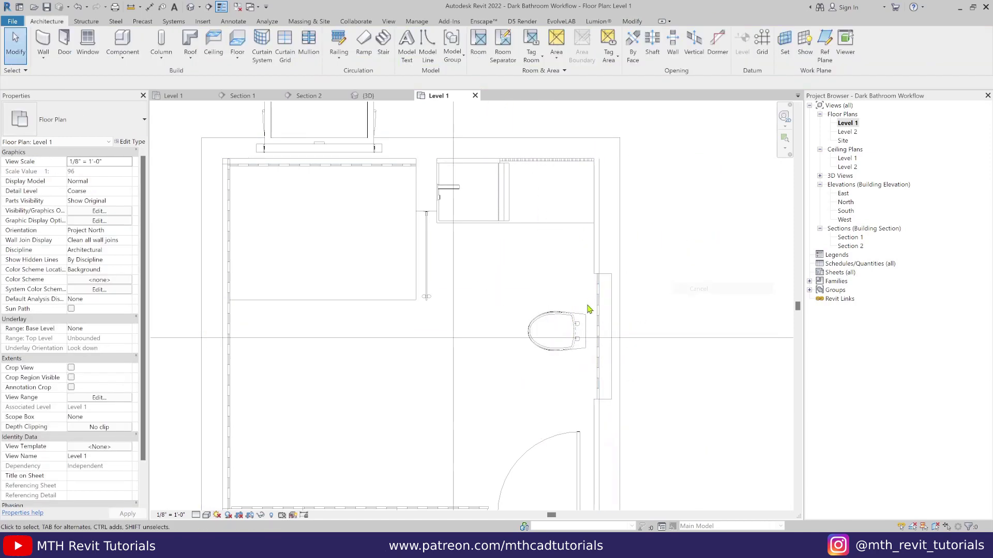
Move the toilet so its back edge touches the square panels on the niche wall
scroll(586, 305, "up", 2)
left_click(561, 350)
key("m")
key("v")
scroll(583, 347, "up", 2)
left_click(587, 354)
scroll(620, 364, "down", 2)
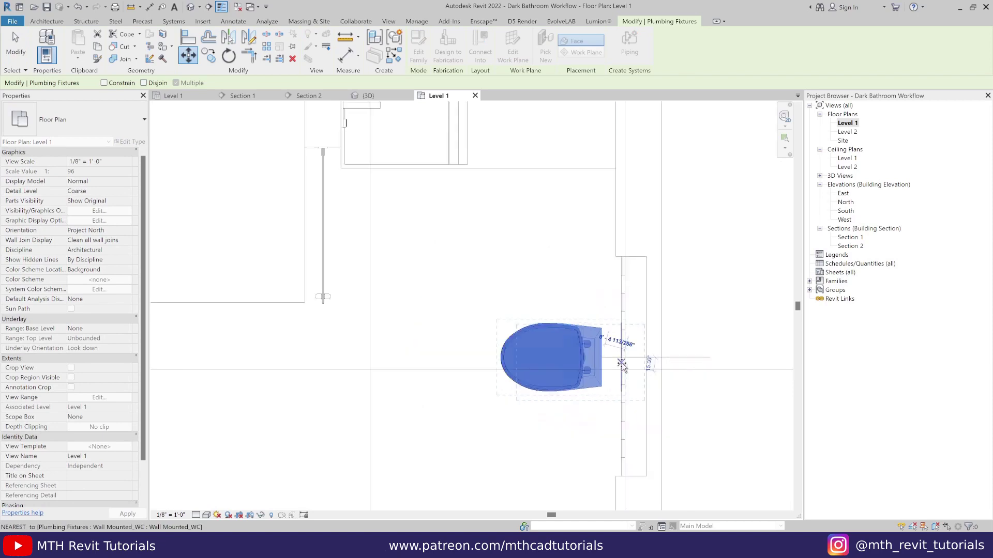
scroll(622, 363, "down", 1)
scroll(618, 369, "up", 3)
left_click(622, 371)
scroll(600, 290, "down", 4)
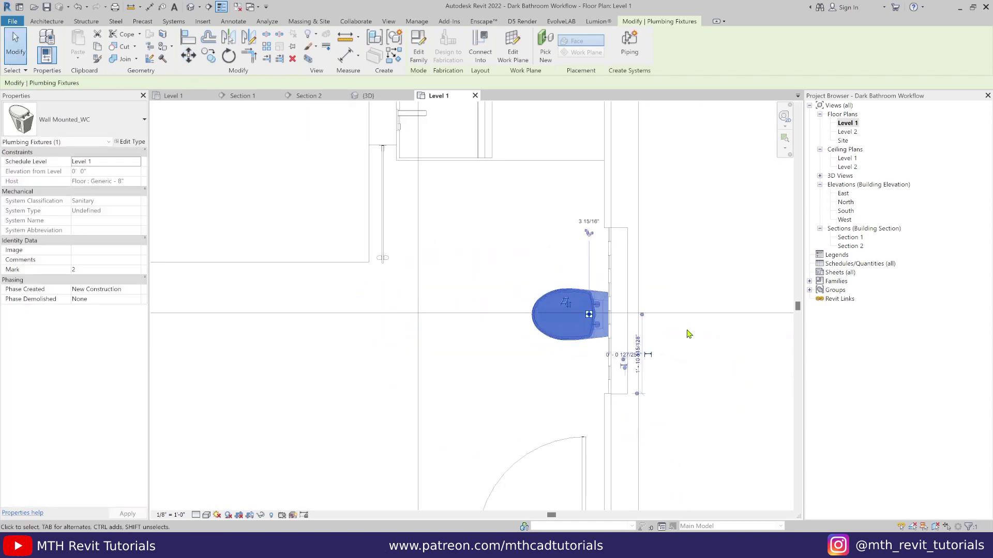
left_click(689, 361)
Place a Bathroom Jet Spray of type CT666N beside the toilet, rotated to face away from the panel wall
left_click(115, 48)
left_click(77, 119)
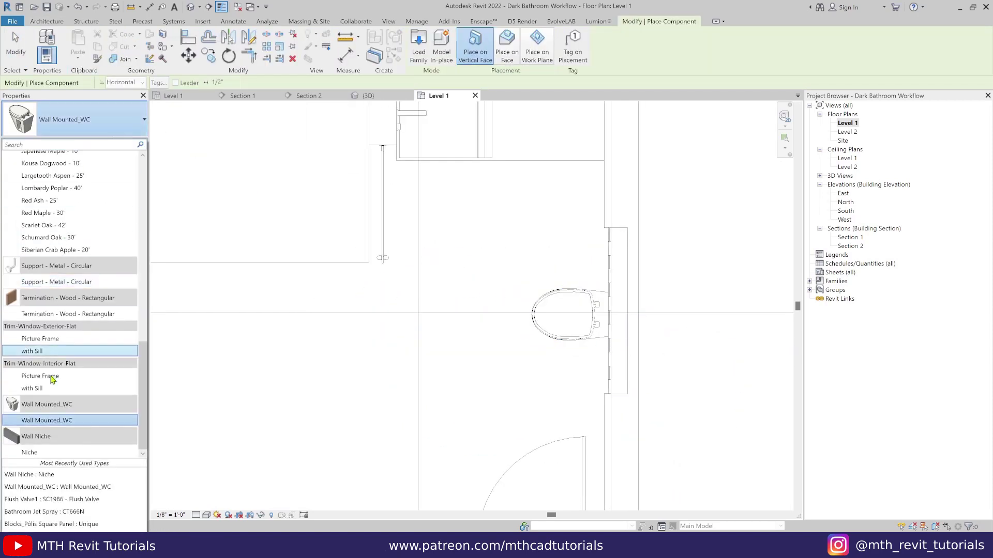
type("jet")
left_click(37, 178)
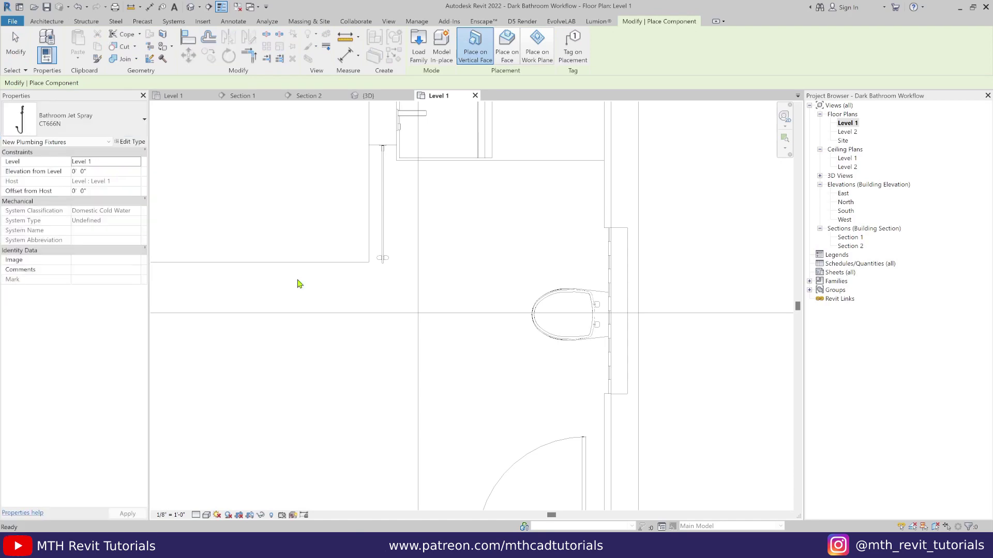
scroll(600, 264, "up", 3)
key("space")
scroll(597, 261, "up", 5)
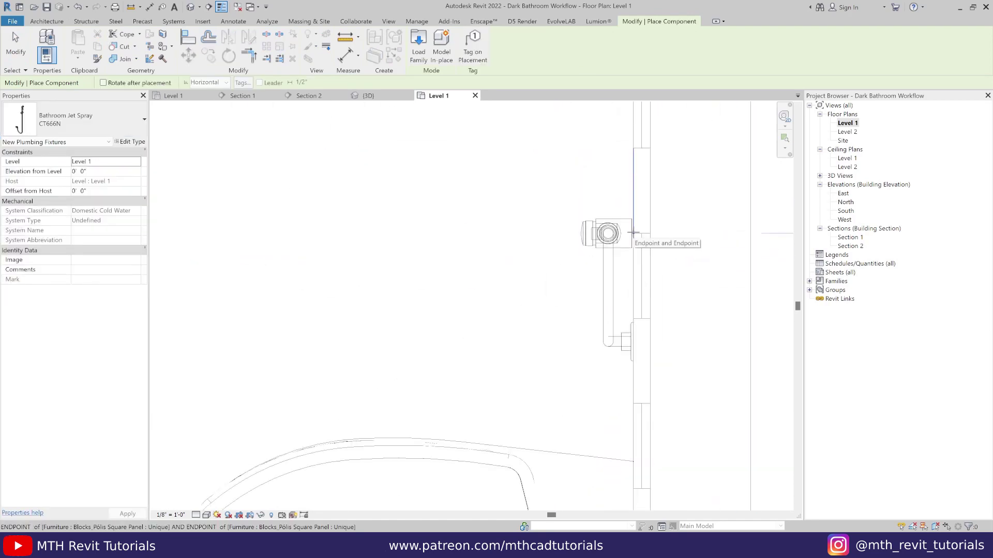
key("Escape")
key("Escape")
Move the jet spray flush against the square panels beside the toilet
left_click(580, 215)
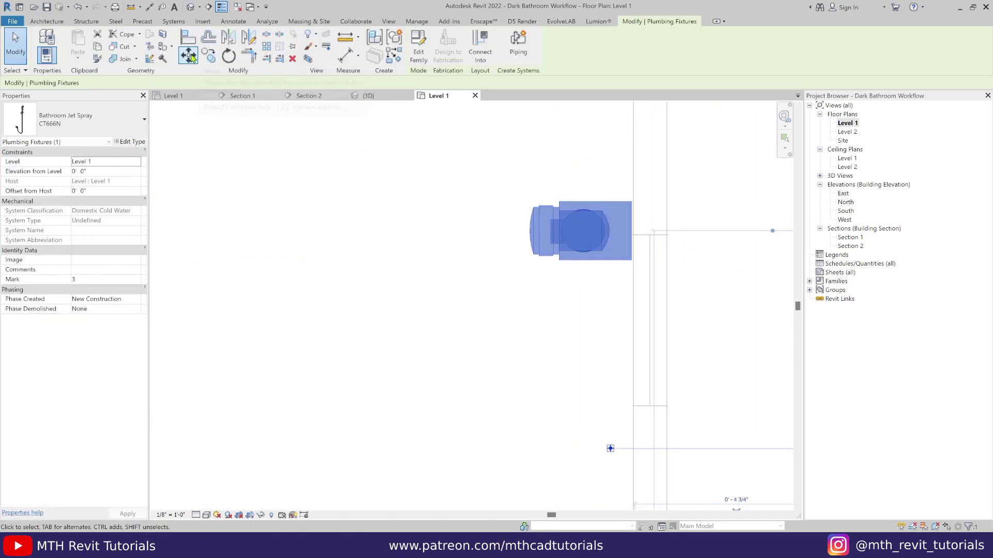
scroll(628, 209, "up", 5)
left_click(631, 217)
scroll(595, 236, "down", 6)
left_click(561, 287)
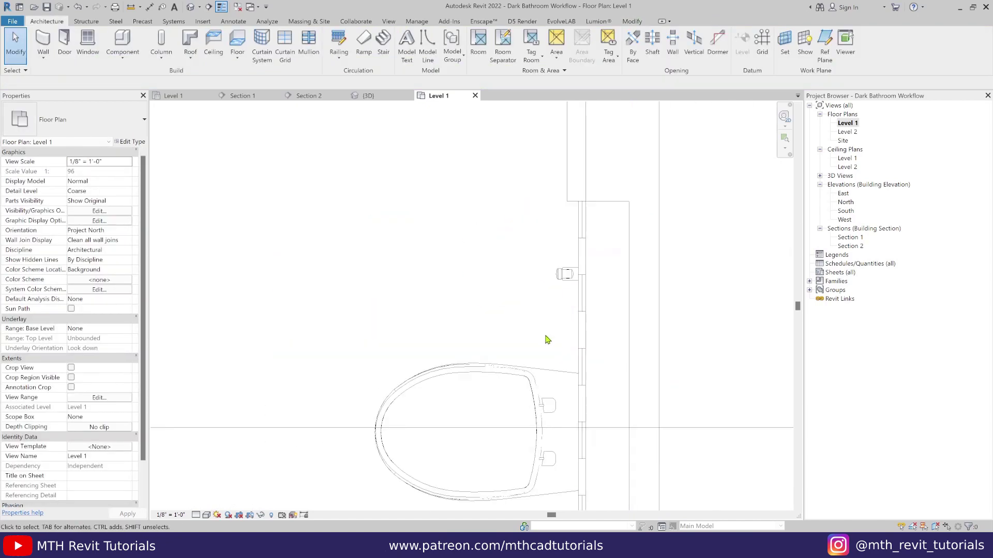
middle_click_drag(547, 340, 590, 321)
left_click(606, 255)
scroll(622, 289, "up", 3)
left_click(571, 310)
scroll(571, 310, "down", 3)
left_click(580, 258)
scroll(584, 252, "up", 4)
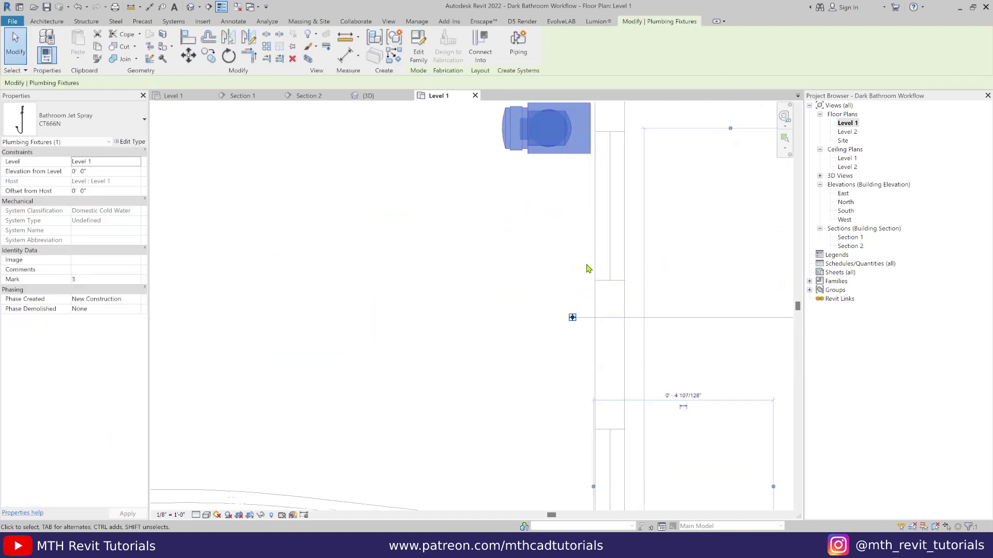
middle_click_drag(609, 192, 596, 233)
left_click(457, 270)
scroll(457, 270, "down", 4)
scroll(549, 281, "down", 3)
Place a Flush Valve1 of type SC1986 - Flush Valve at the wall directly behind the toilet
left_click(123, 41)
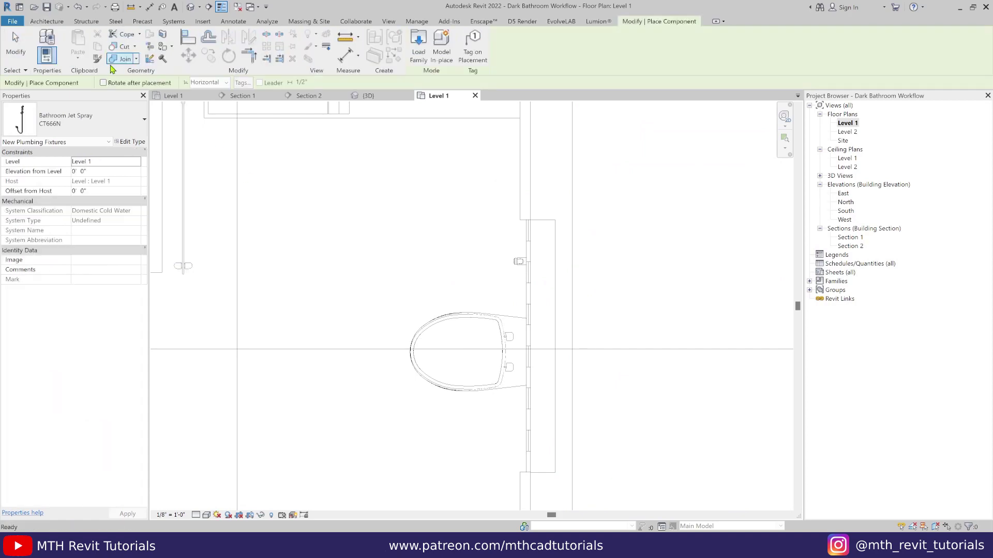
left_click(99, 124)
type("flush")
left_click(73, 177)
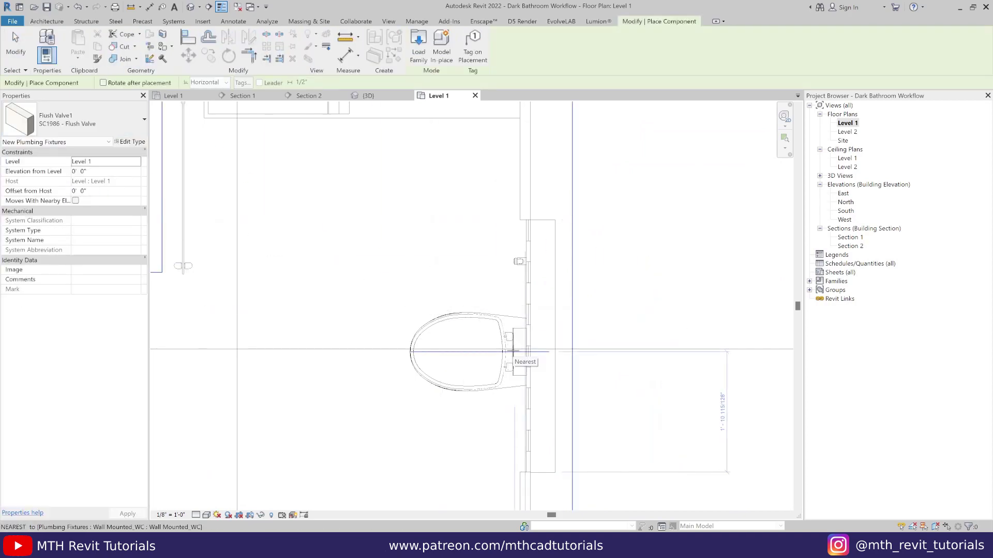
left_click(521, 341)
key("Escape")
Move the flush valve back into the niche wall behind the toilet
left_click(527, 341)
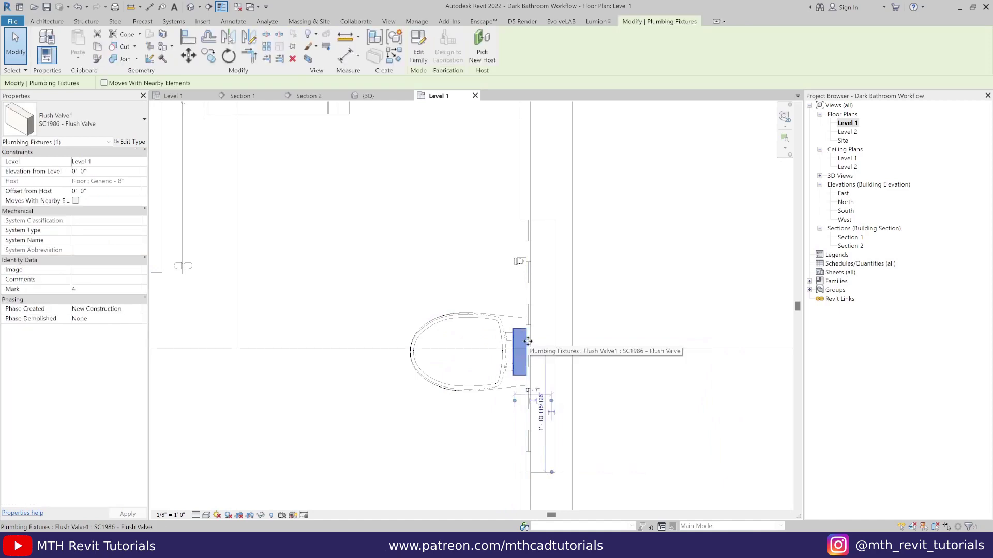
key("m")
key("v")
scroll(522, 333, "up", 3)
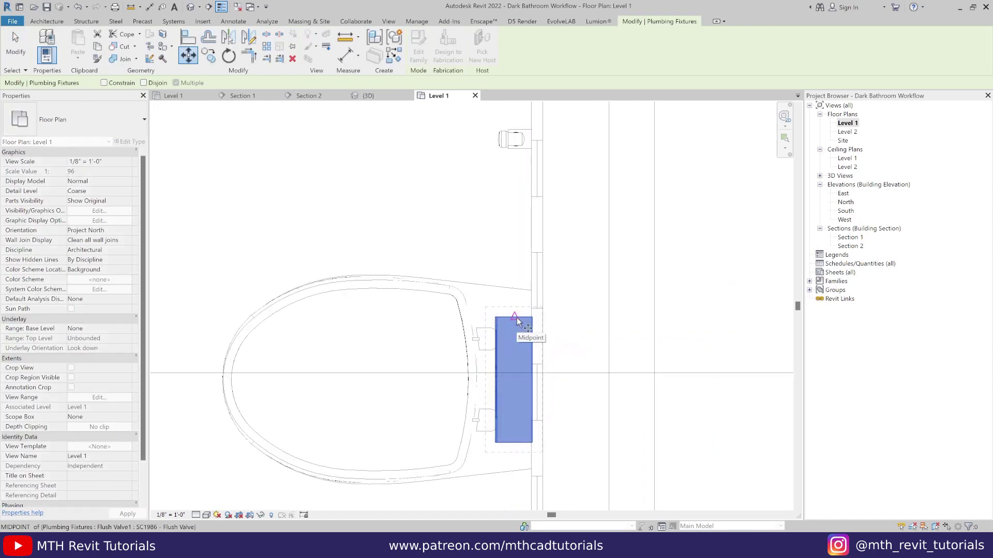
left_click(533, 318)
scroll(646, 361, "down", 6)
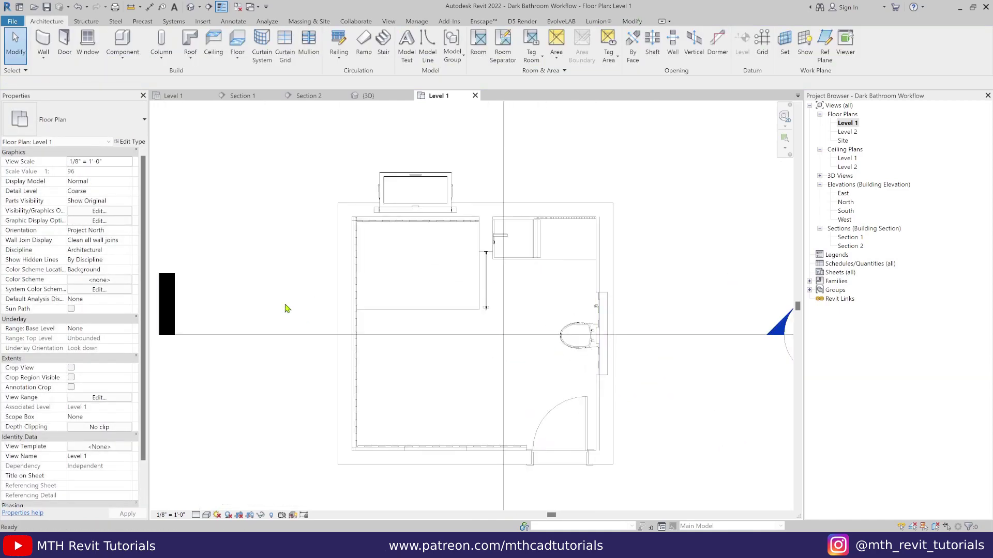
Raise the jet spray to an elevation of about 2' 1 19/32" above Level 1 in the Section 2 view
left_click(491, 299)
double_click(520, 175)
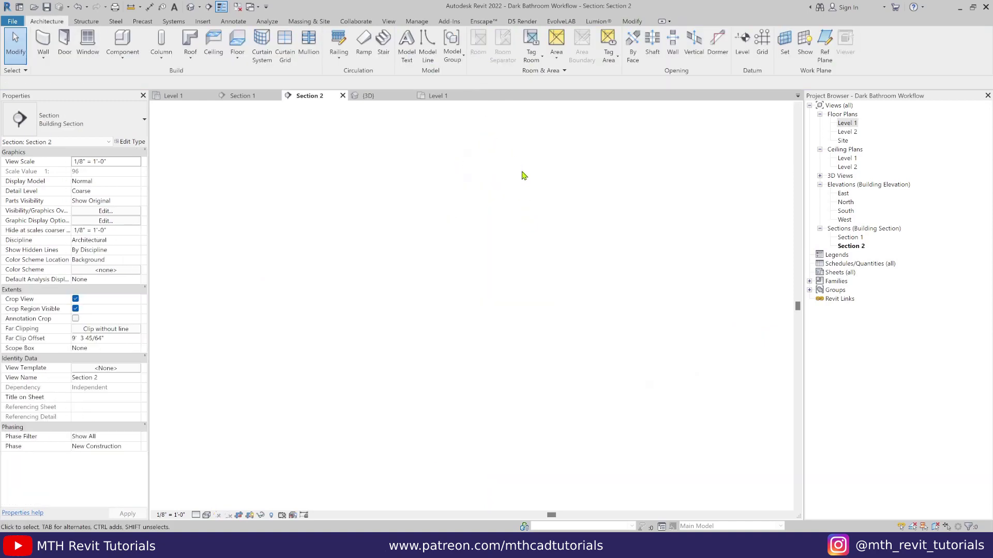
scroll(506, 308, "up", 3)
middle_click_drag(377, 375, 392, 317)
left_click_drag(352, 467, 358, 339)
middle_click_drag(421, 250, 429, 267)
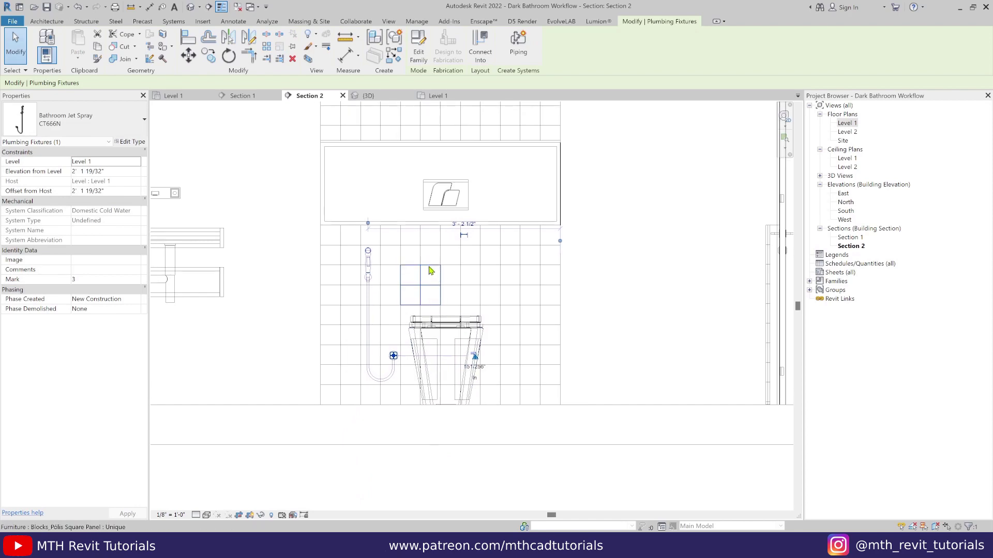
Lower the flush valve out of the niche onto the tiled wall between the niche and the toilet in Section 2
left_click(480, 196)
scroll(446, 216, "up", 2)
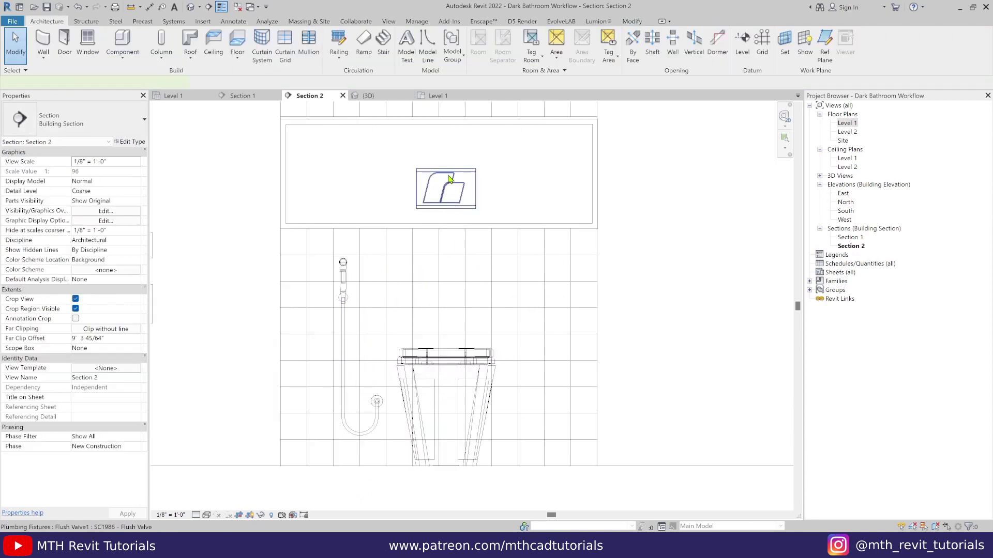
mouse_move(447, 174)
left_mouse_down()
mouse_move(446, 276)
mouse_move(448, 249)
left_mouse_up()
key("Escape")
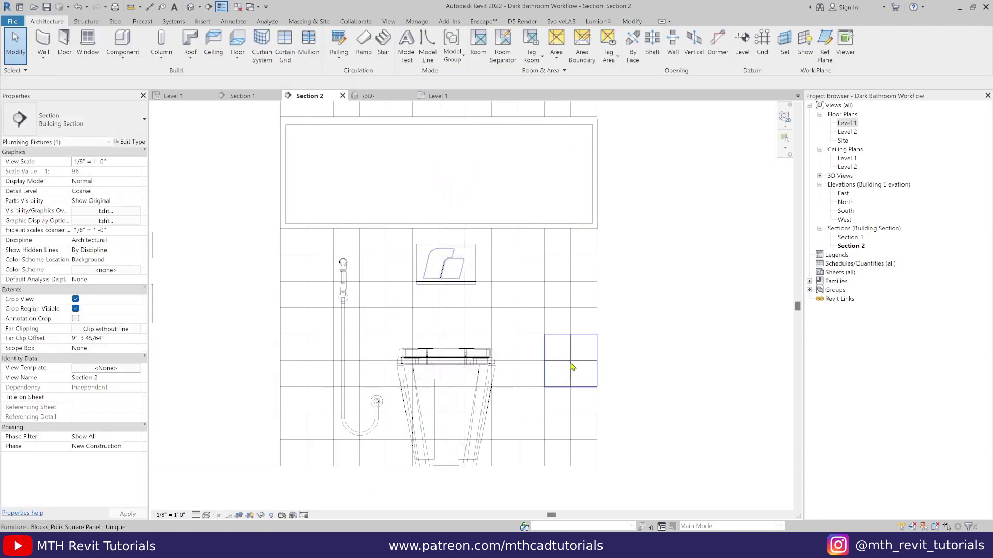
scroll(550, 246, "down", 2)
middle_click_drag(549, 248, 555, 321)
Push the flush valve deeper into the wall in the Level 1 plan and check its projection in the 3D view
left_click(191, 8)
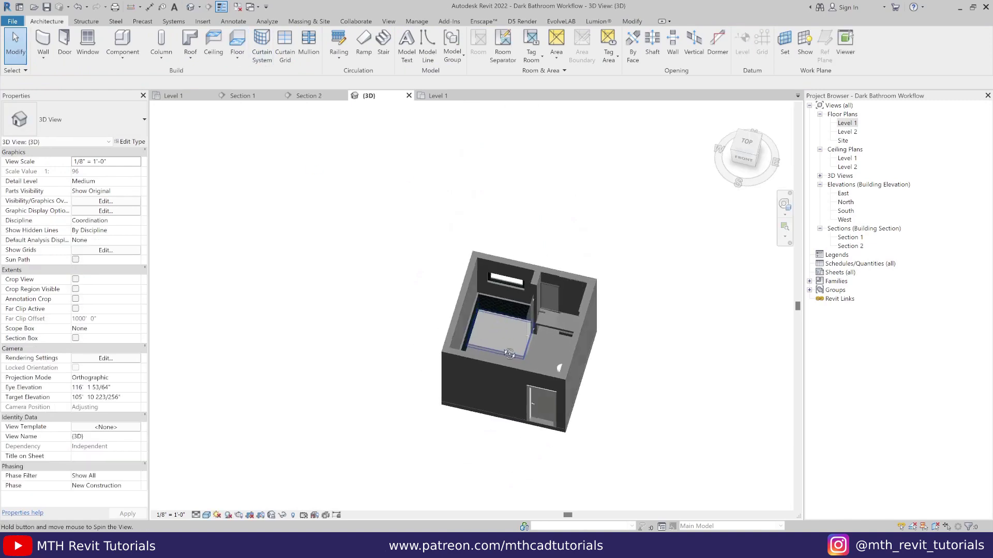
scroll(687, 346, "up", 10)
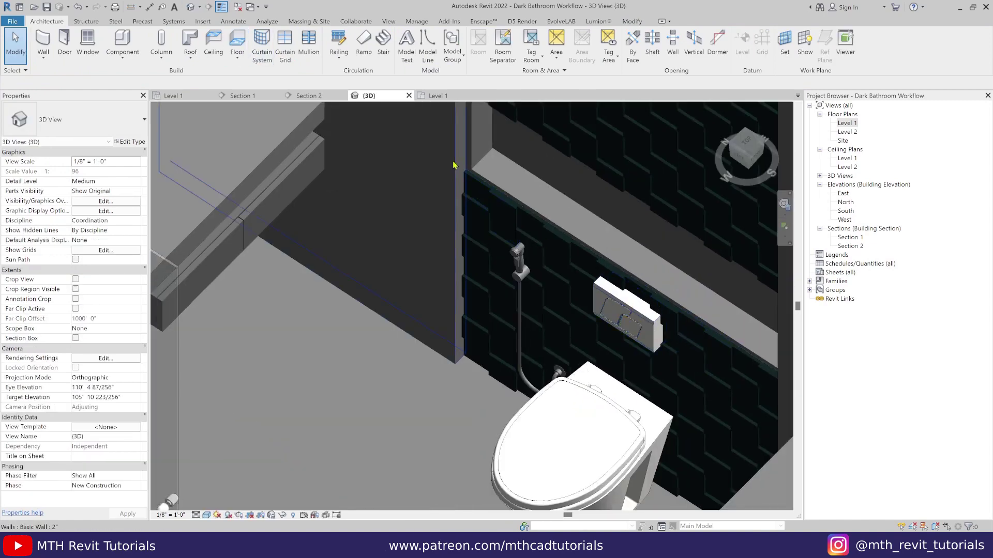
left_click(437, 96)
scroll(549, 361, "up", 8)
left_click(480, 442)
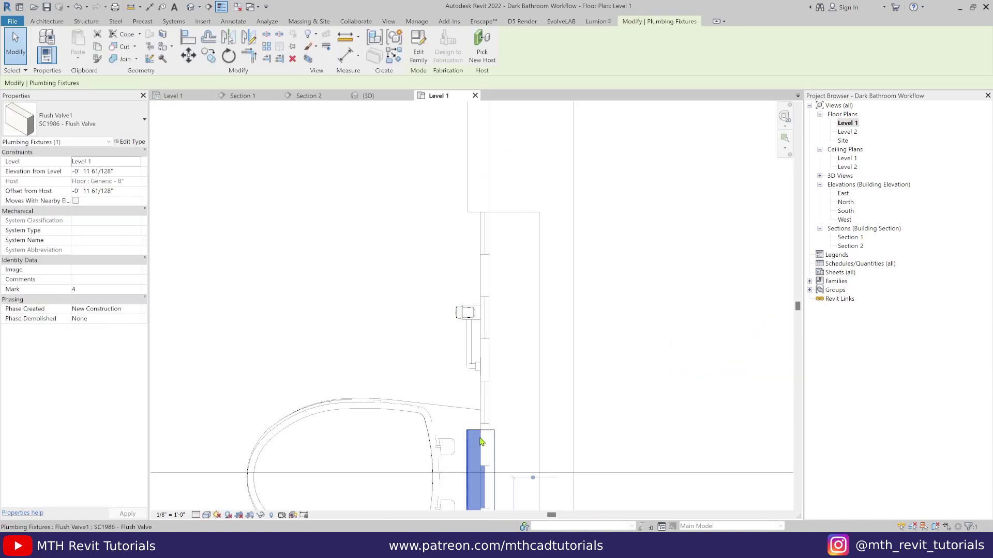
middle_click_drag(514, 458, 553, 333)
left_click(191, 7)
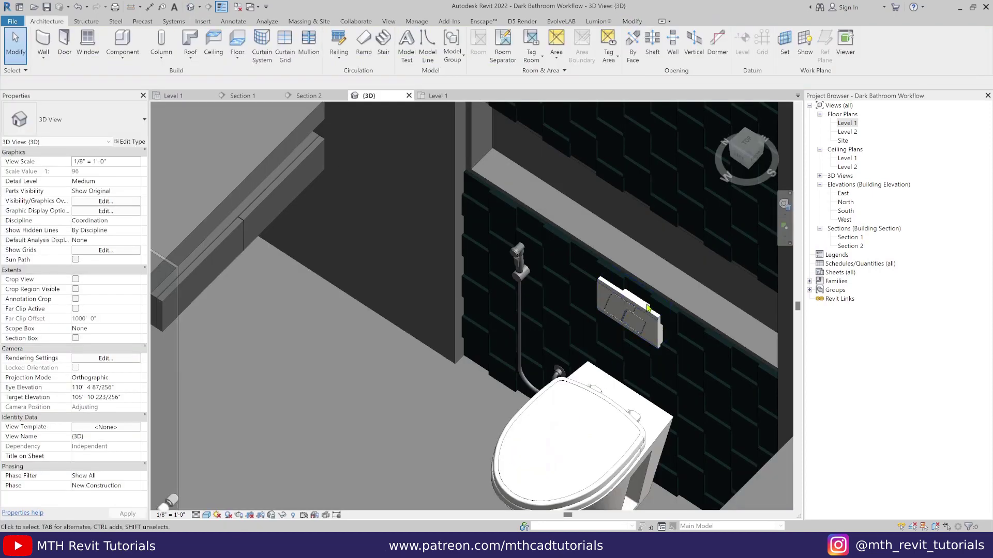
scroll(625, 310, "down", 2)
middle_click_drag(624, 310, 596, 323, "shift")
scroll(599, 323, "down", 2)
scroll(580, 393, "down", 3)
middle_click_drag(532, 377, 443, 357, "shift")
Return to the Level 1 plan and sign in to the Blocks add-in with the account e-mail and password, selecting the profile
double_click(848, 124)
scroll(603, 310, "down", 6)
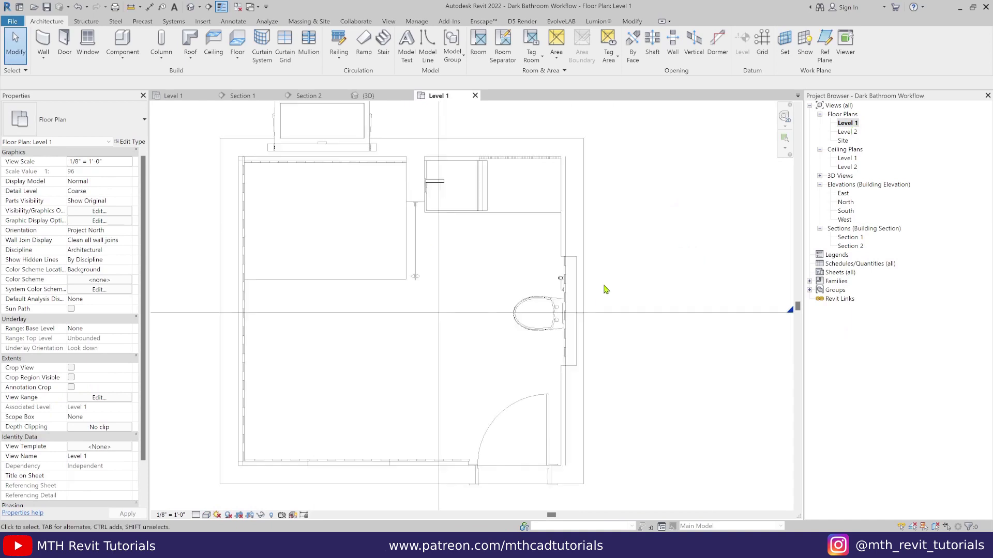
scroll(639, 401, "up", 3)
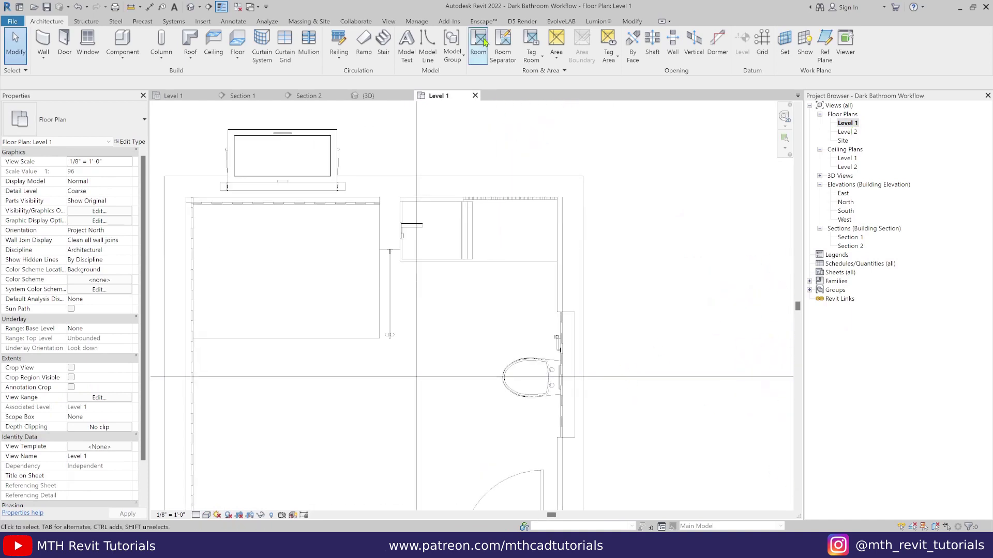
left_click(448, 21)
left_click(176, 51)
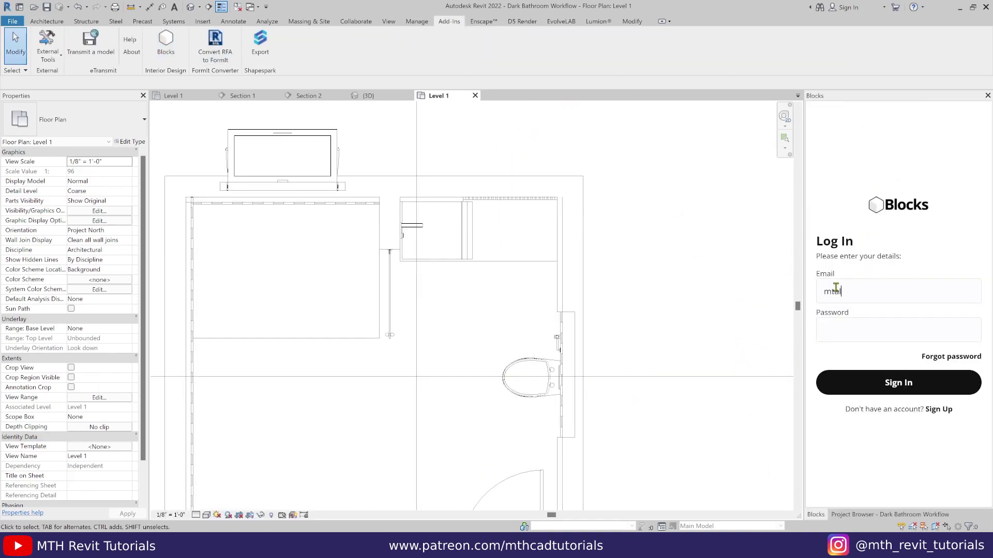
key("Tab")
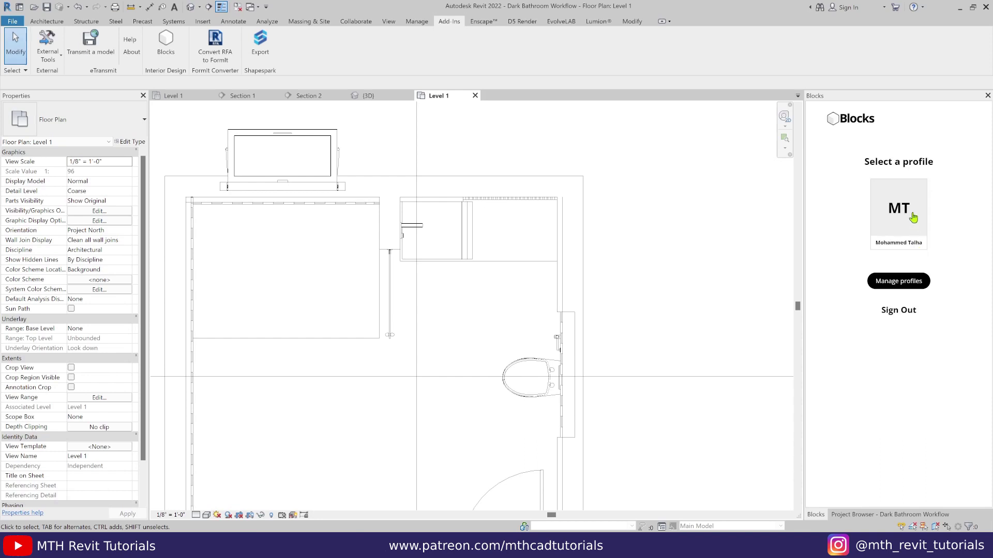
left_click(913, 218)
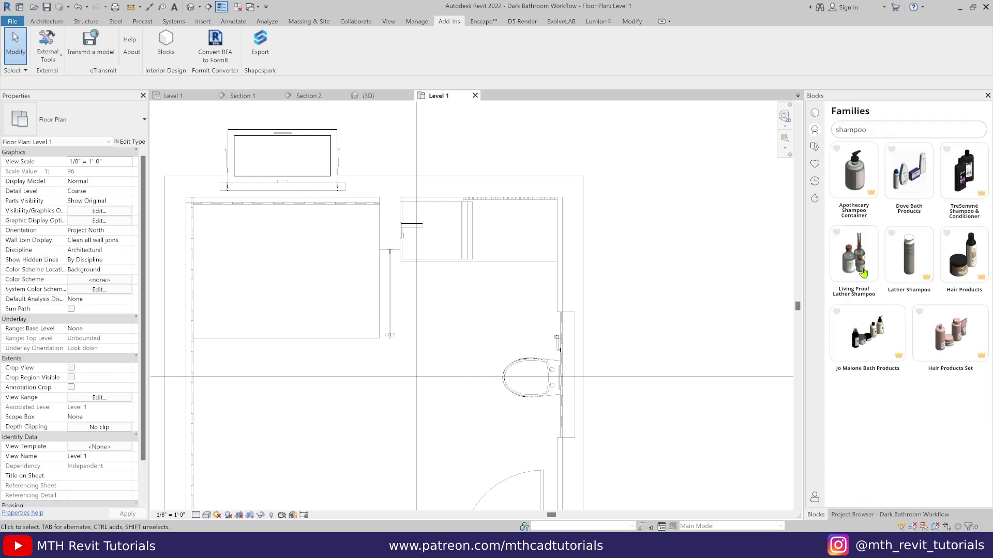
Place the Living Proof Lather Shampoo family from the shampoo search on the floor beside the toilet and jet spray
left_click(866, 265)
scroll(550, 338, "up", 2)
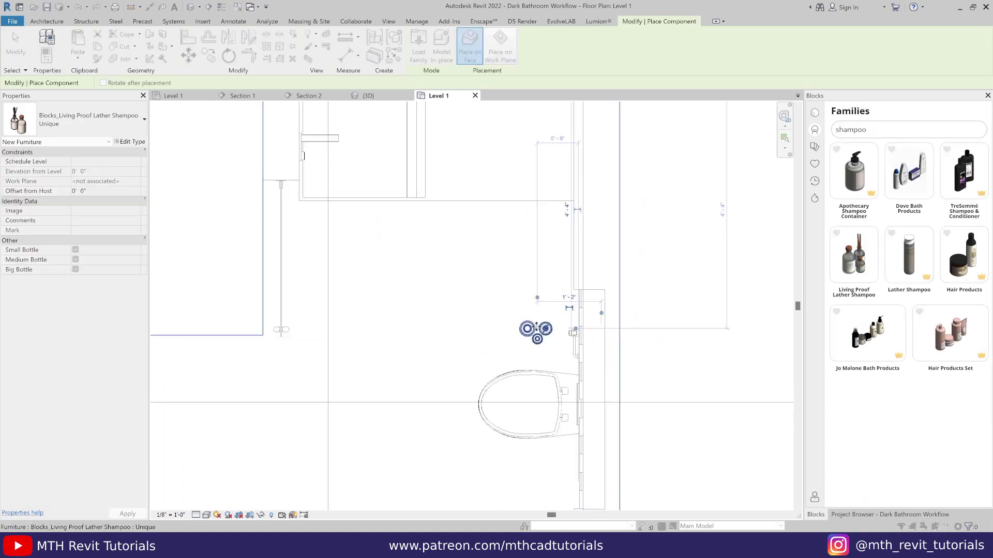
left_click(548, 336)
right_click(563, 290)
left_click(563, 290)
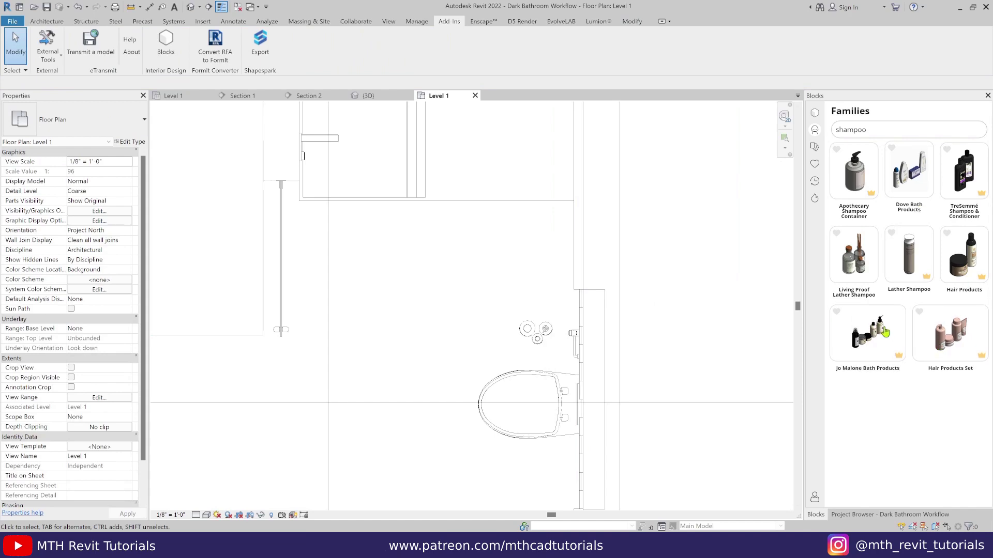
Place the Jo Malone Bath Products family on the floor beside the Living Proof Lather Shampoo bottles
left_click(867, 333)
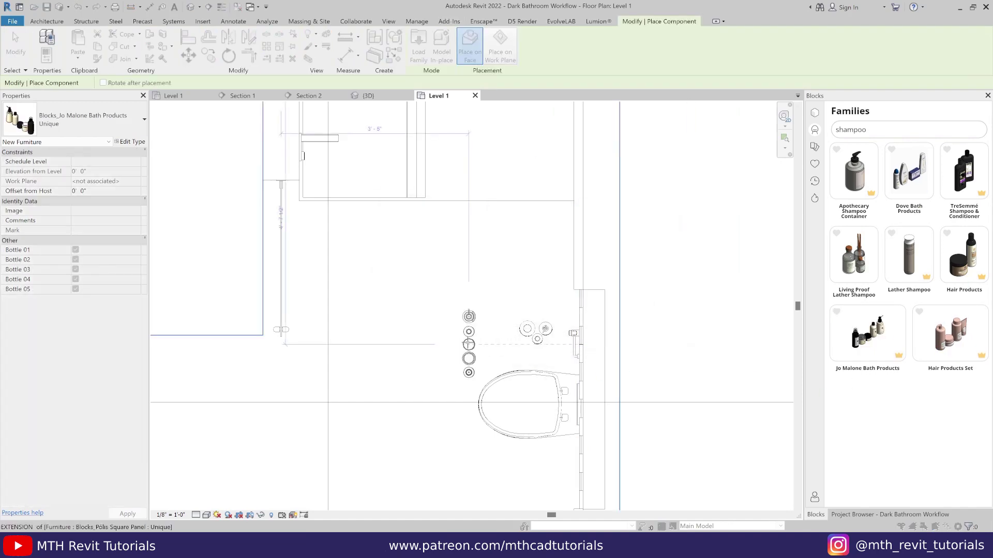
left_click(490, 352)
right_click(526, 283)
left_click(525, 283)
scroll(491, 359, "down", 5)
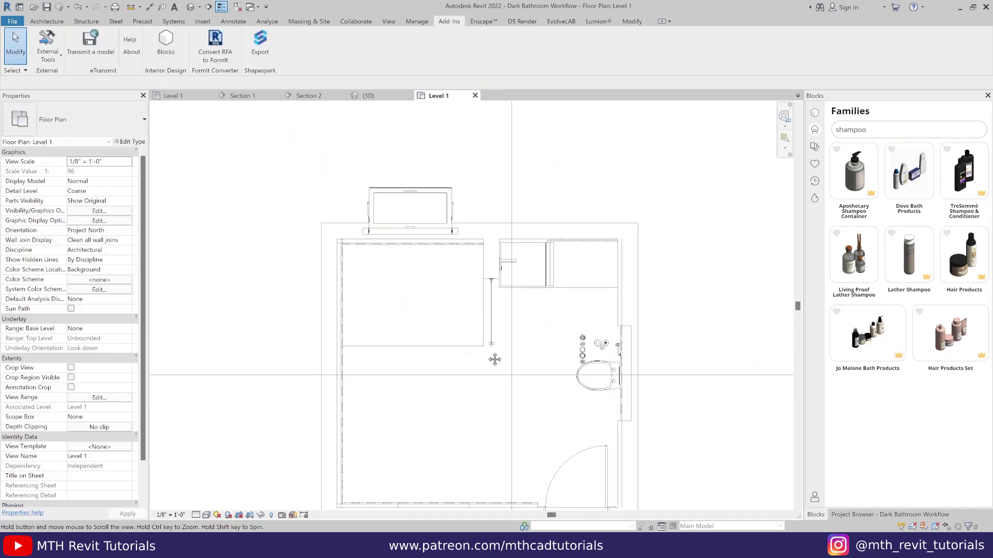
Raise the Jo Malone Bath Products to 3' 0" above Level 1 and into the wall niche in Section 1
double_click(395, 339)
scroll(410, 299, "up", 5)
scroll(533, 319, "down", 4)
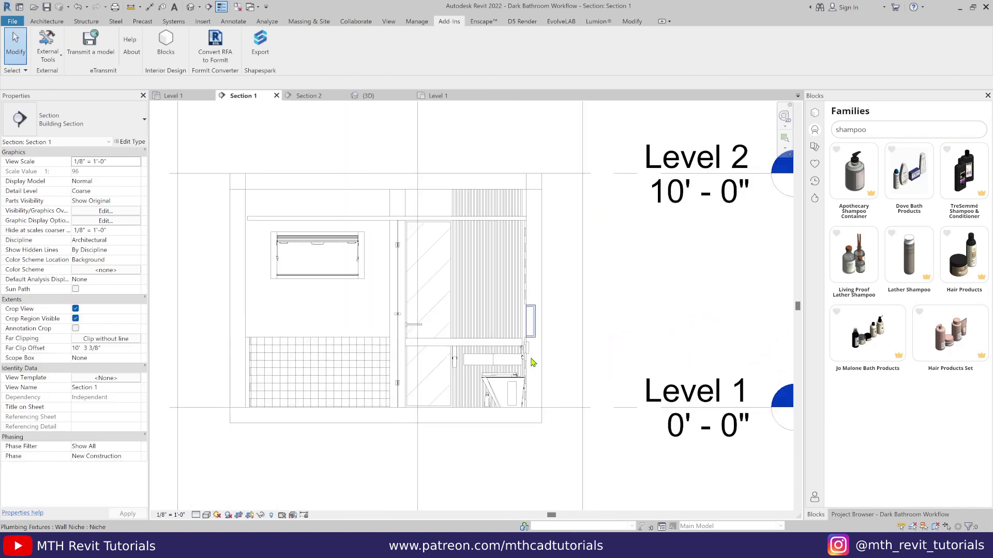
scroll(488, 395, "up", 3)
left_click_drag(485, 419, 597, 259)
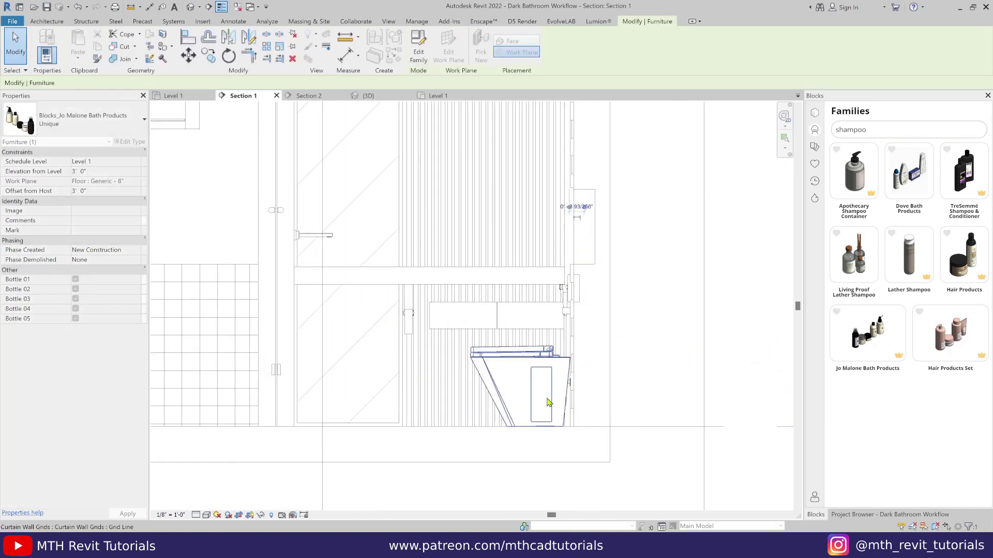
scroll(552, 450, "up", 1)
scroll(553, 311, "down", 2)
Move the Living Proof Lather Shampoo bottles up from the floor into the wall niche at 3' 0" in Section 1
left_click_drag(434, 466, 621, 305)
scroll(517, 368, "up", 2)
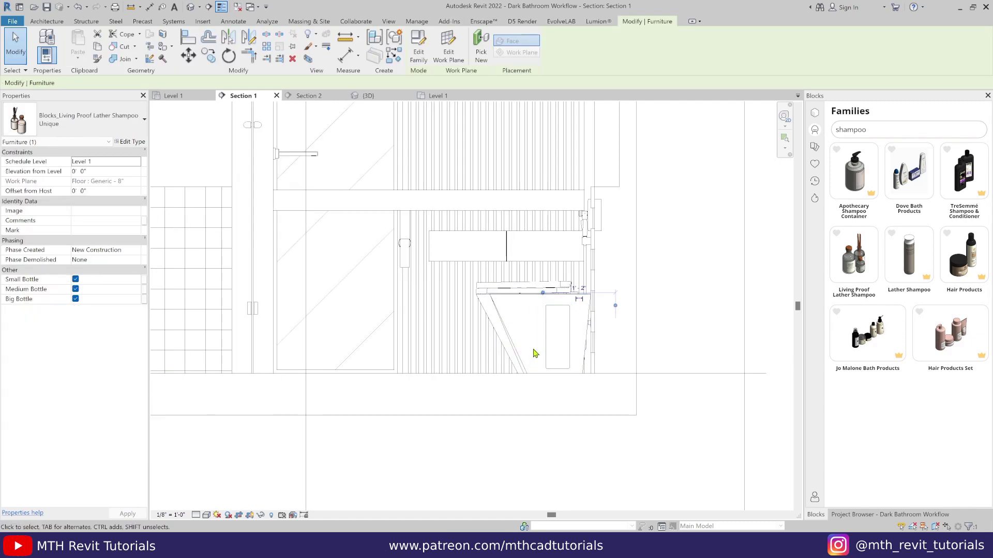
key("m")
key("v")
left_click(534, 372)
left_click(559, 241)
scroll(560, 242, "up", 2)
left_click_drag(561, 243, 641, 164)
Slide the Jo Malone Bath Products along the niche, away from the Living Proof bottles, in the 3D view
left_click(190, 6)
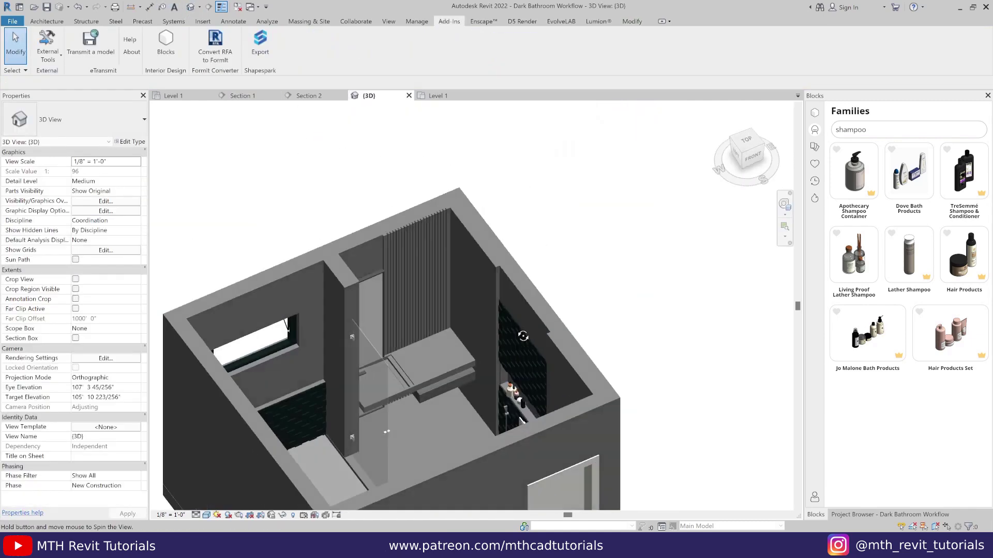
scroll(491, 362, "up", 5)
left_click_drag(517, 346, 683, 397)
scroll(385, 316, "up", 2)
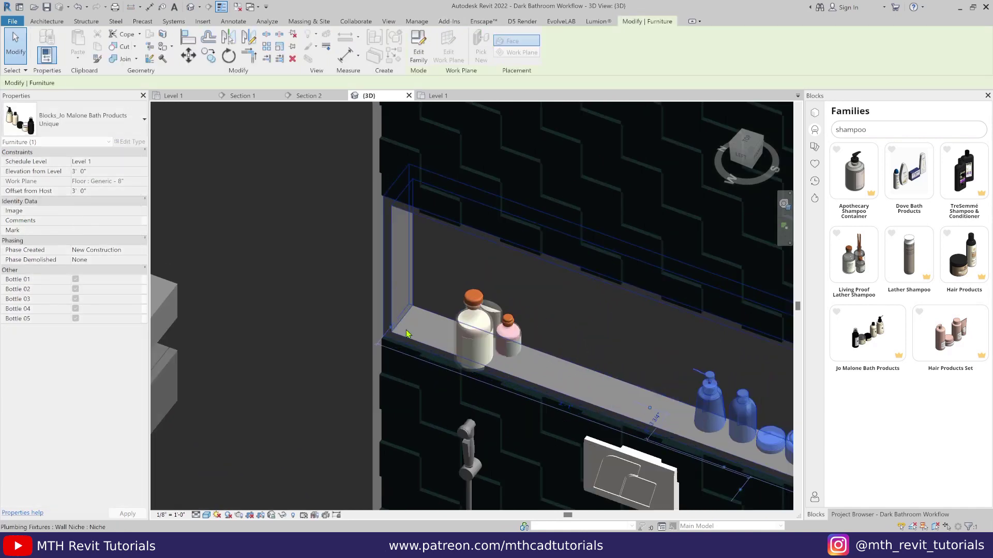
Turn off the Big Bottle of the Living Proof Lather Shampoo set and shift the set toward the niche's near end
left_click(485, 347)
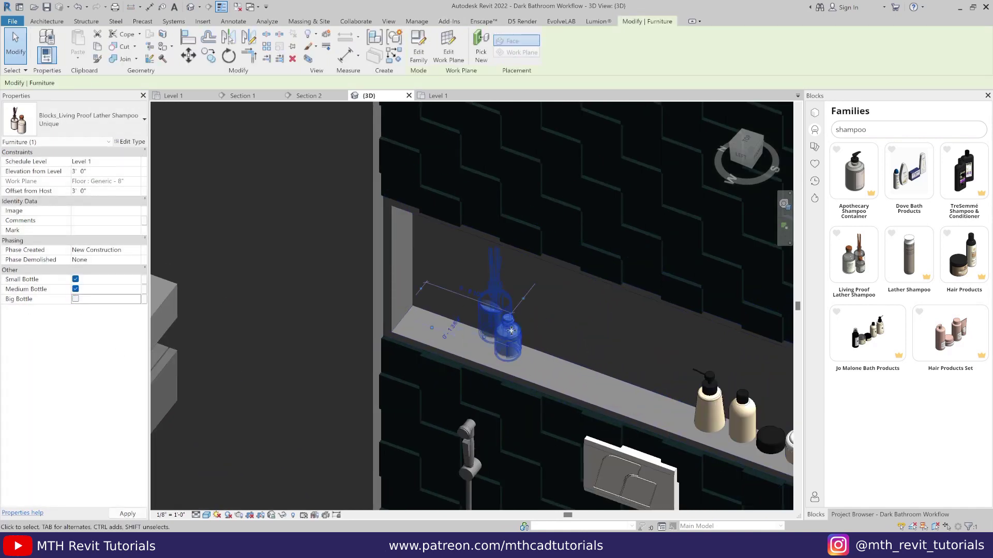
left_click_drag(511, 331, 471, 317)
key("Escape")
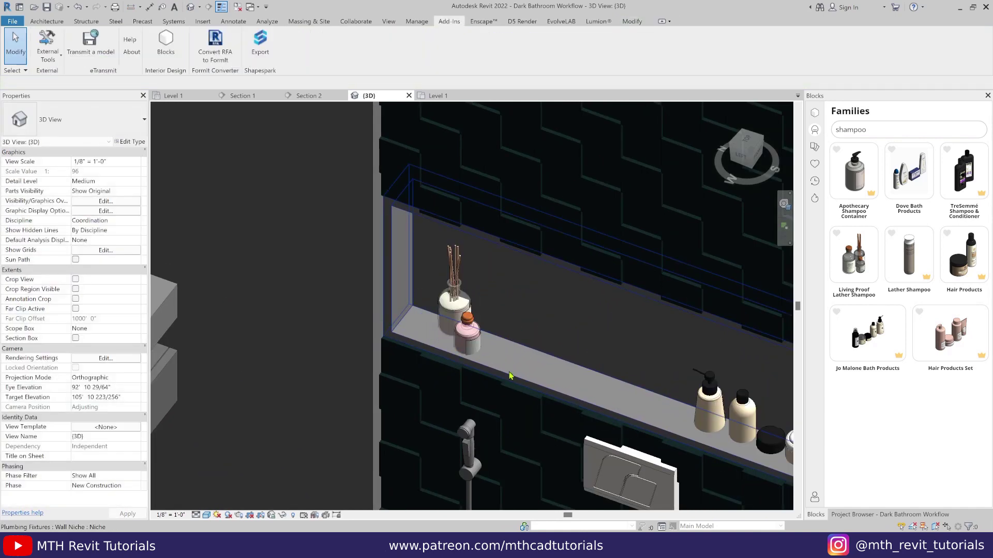
Rotate the Living Proof Lather Shampoo bottles into line with the niche in the wireframe Level 1 plan and center them in its depth
left_click(465, 320)
left_click(873, 516)
double_click(847, 123)
scroll(619, 305, "up", 3)
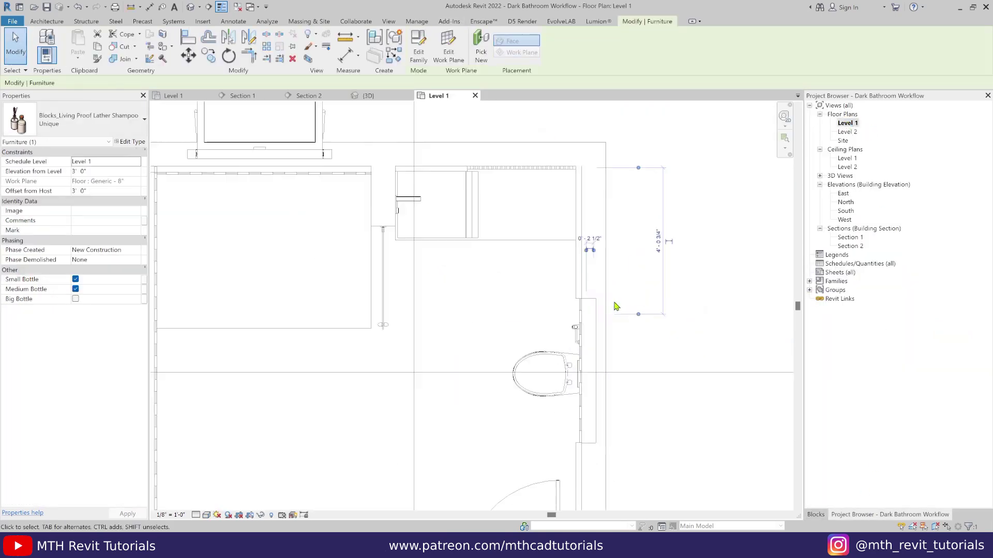
key("w")
left_click(235, 60)
scroll(556, 287, "up", 5)
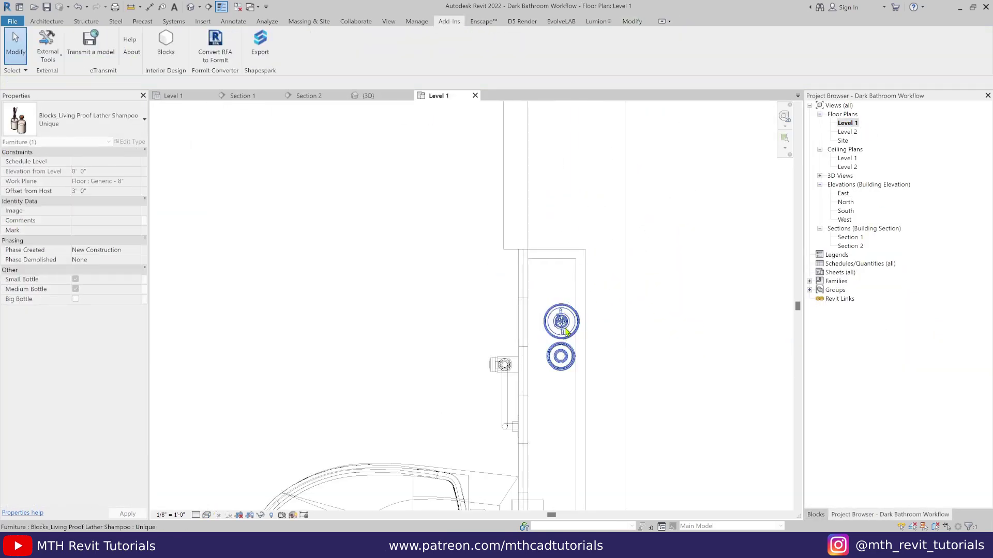
left_click_drag(555, 287, 552, 296)
scroll(579, 248, "down", 4)
scroll(573, 437, "up", 3)
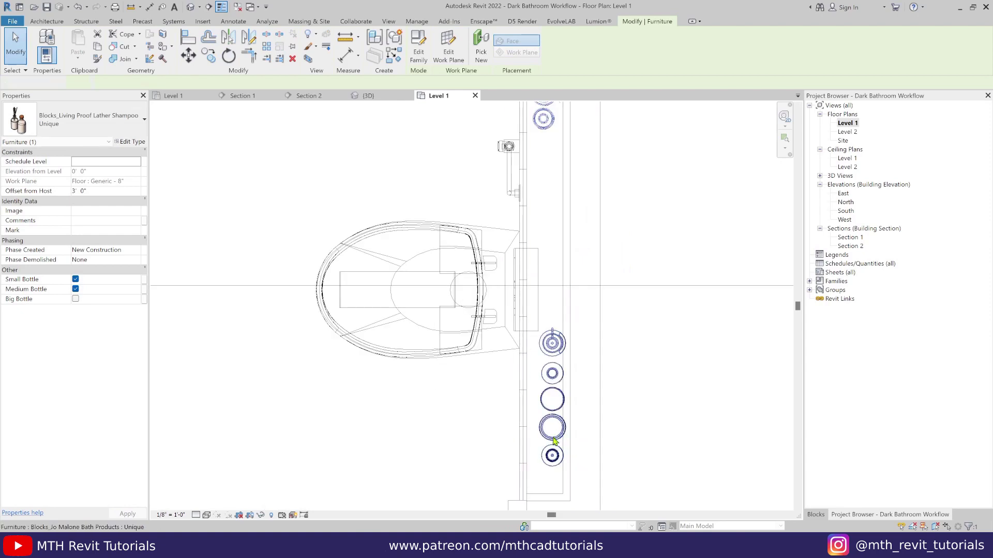
Adjust the position of the Jo Malone Bath Products inside the niche in the Level 1 plan
left_click(554, 431)
scroll(576, 449, "down", 3)
key("Escape")
scroll(588, 436, "down", 2)
scroll(572, 412, "up", 3)
left_click(572, 410)
scroll(631, 402, "down", 4)
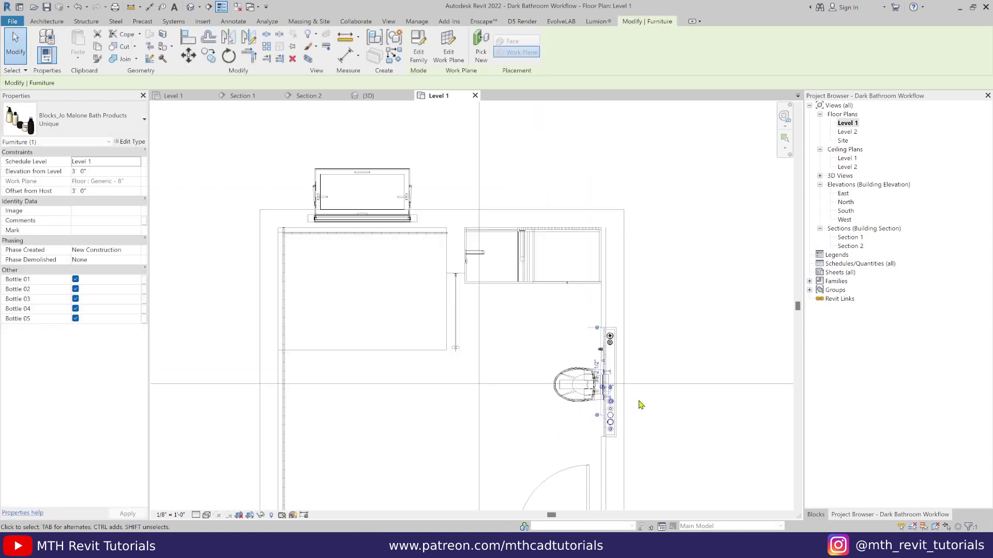
key("Escape")
Raise the Jo Malone Bath Products to about 3' 4 29/256" and lift the Living Proof bottles onto the niche shelf in Section 2
scroll(644, 391, "down", 2)
double_click(586, 116)
scroll(536, 297, "up", 2)
mouse_move(536, 300)
left_mouse_down()
mouse_move(536, 280)
mouse_move(537, 295)
left_mouse_up()
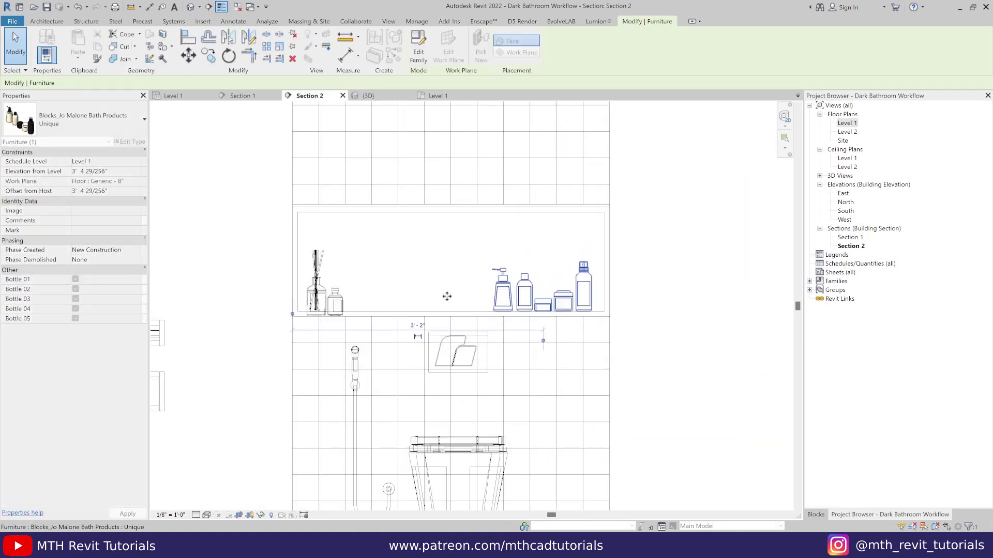
mouse_move(326, 300)
left_mouse_down()
mouse_move(346, 287)
mouse_move(344, 295)
left_mouse_up()
key("Escape")
Return to the Level 1 plan, search the Blocks collections for bathroom and open the Bathroom Decor collection
double_click(847, 123)
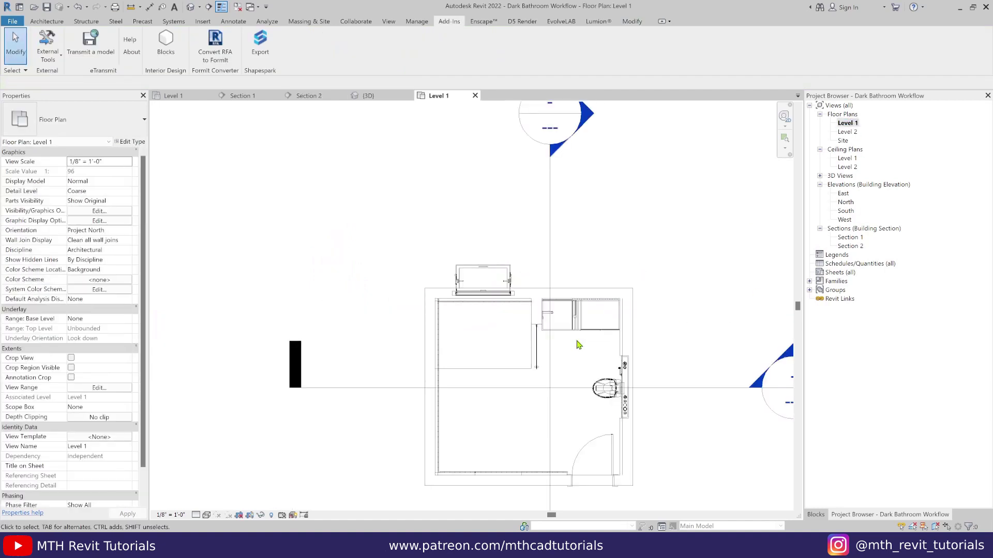
scroll(624, 359, "up", 3)
left_click(817, 515)
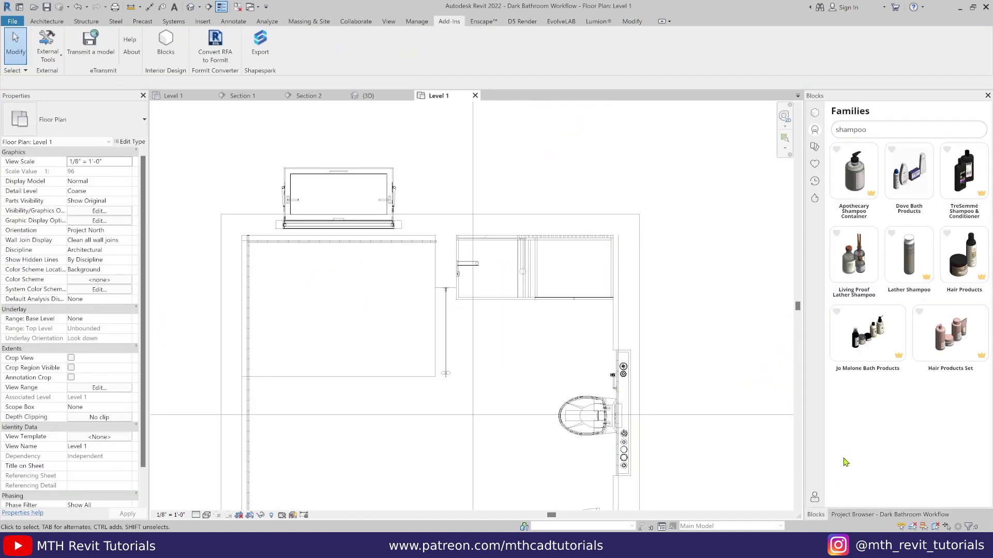
left_click(814, 146)
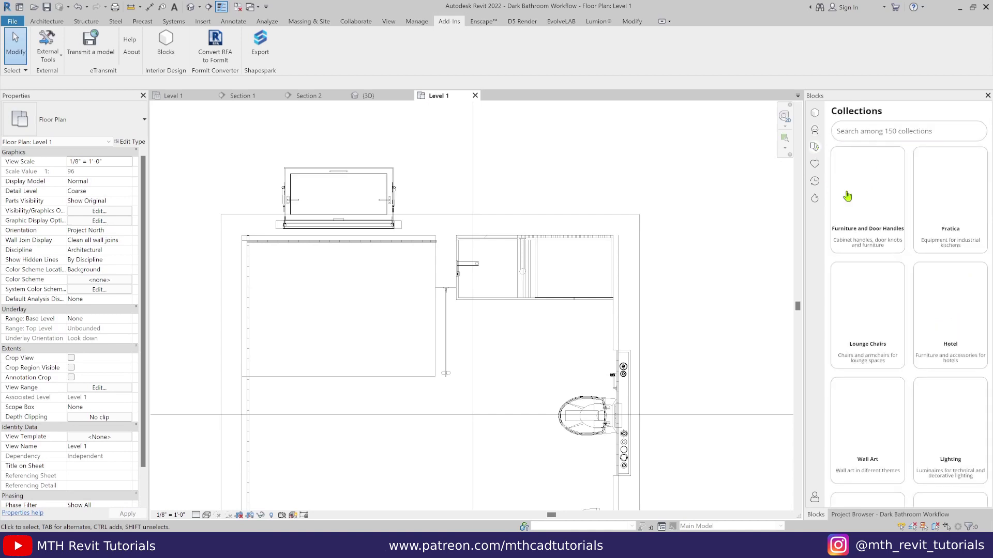
left_click(876, 132)
type("bathroom")
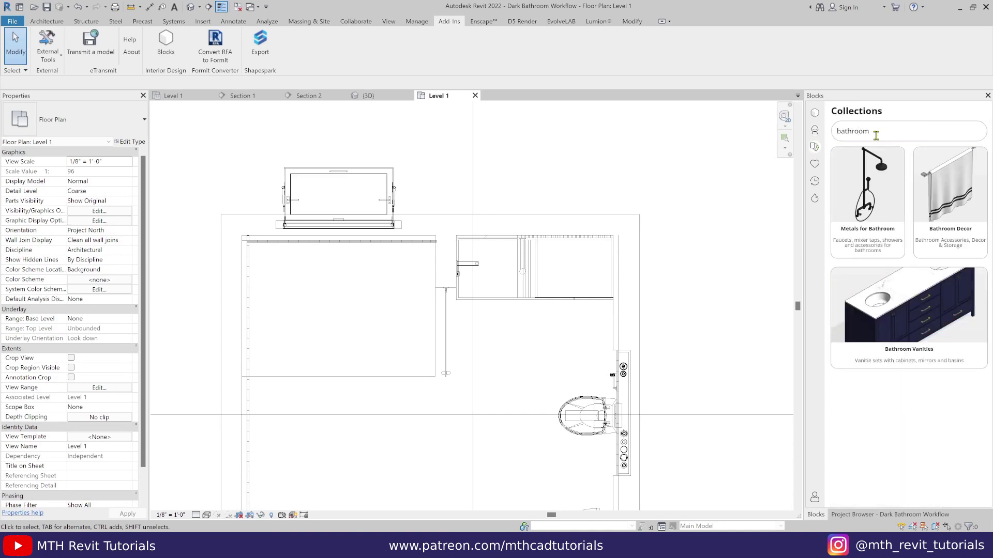
left_click(946, 227)
Place the Tissue Box family on the vanity countertop at the end nearest the toilet wall
left_click(913, 342)
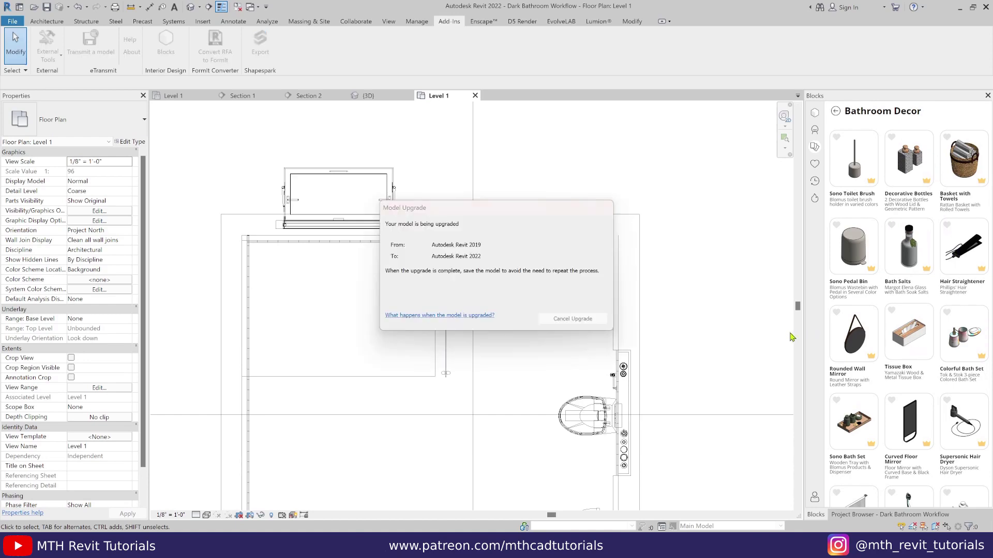
scroll(601, 278, "up", 4)
left_click(740, 261)
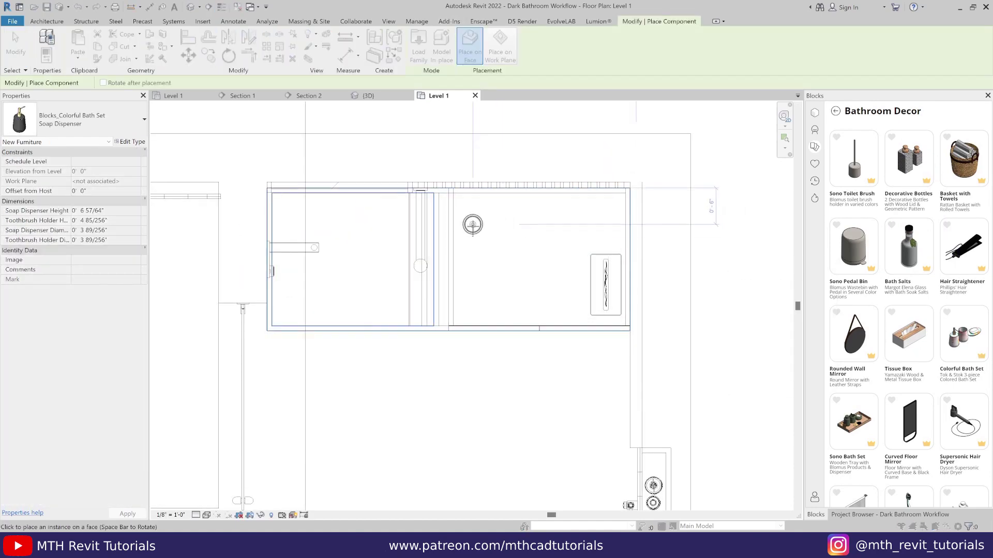
Place the Colorful Bath Set Soap Dispenser at the back of the vanity countertop and copy it twice in a row beside it
right_click(521, 255)
left_click(529, 262)
left_click(474, 221)
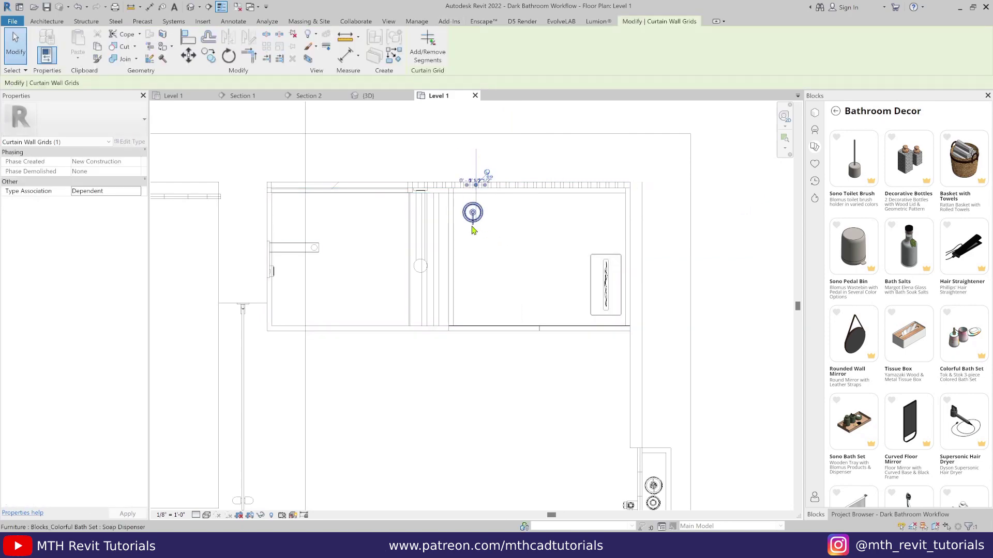
left_click_drag(467, 218, 515, 209, "ctrl")
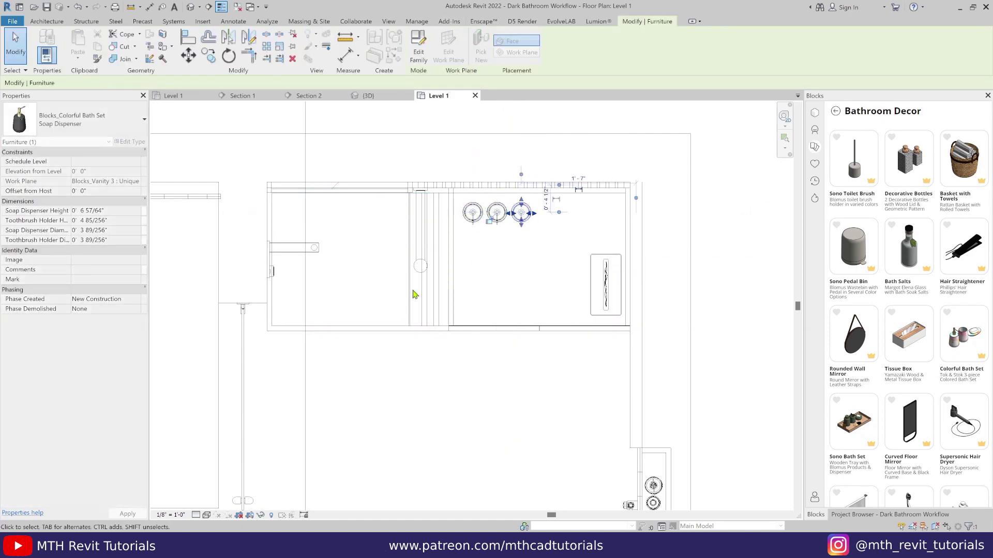
Change the two copied soap dispensers to the Colorful Bath Set's round holder and oval soap dish, then tighten their spacing
left_click(118, 125)
left_click(73, 202)
left_click(498, 217)
left_click(475, 222)
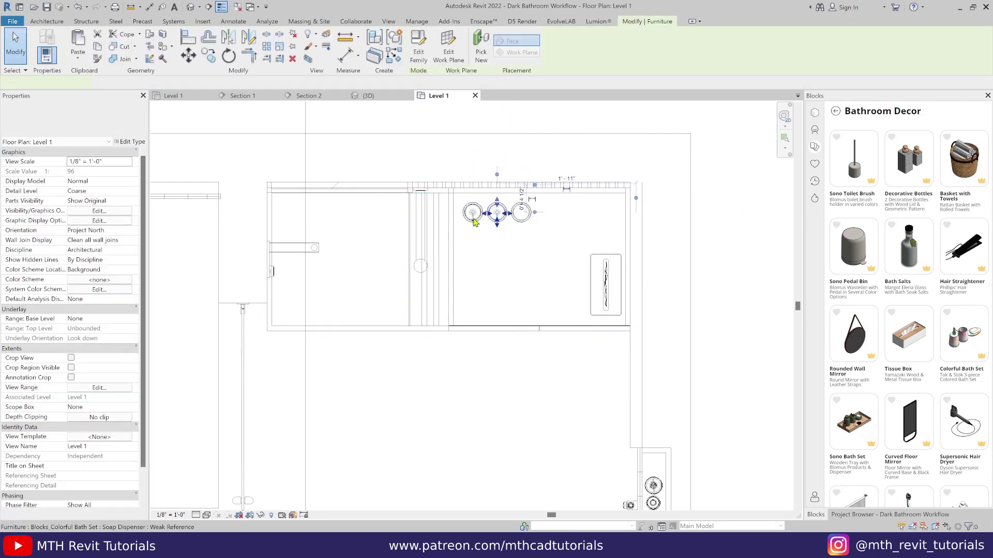
left_click(103, 122)
left_click(49, 178)
scroll(494, 203, "up", 2)
left_click_drag(516, 206, 491, 212)
left_click_drag(613, 207, 592, 208)
key("Escape")
Place the Porcelain Bath Set along the back of the vanity countertop beside the Colorful Bath Set pieces
scroll(903, 427, "down", 5)
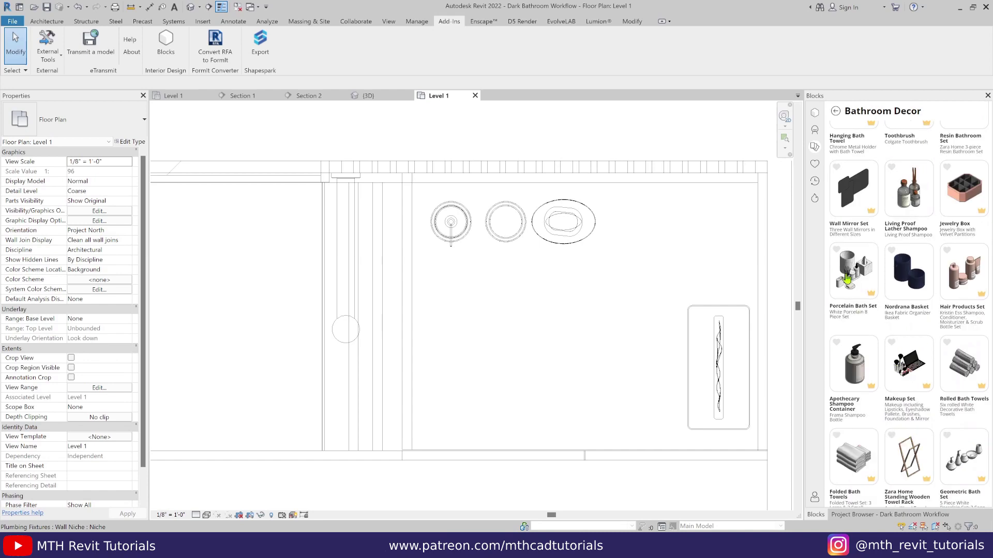
left_click(847, 279)
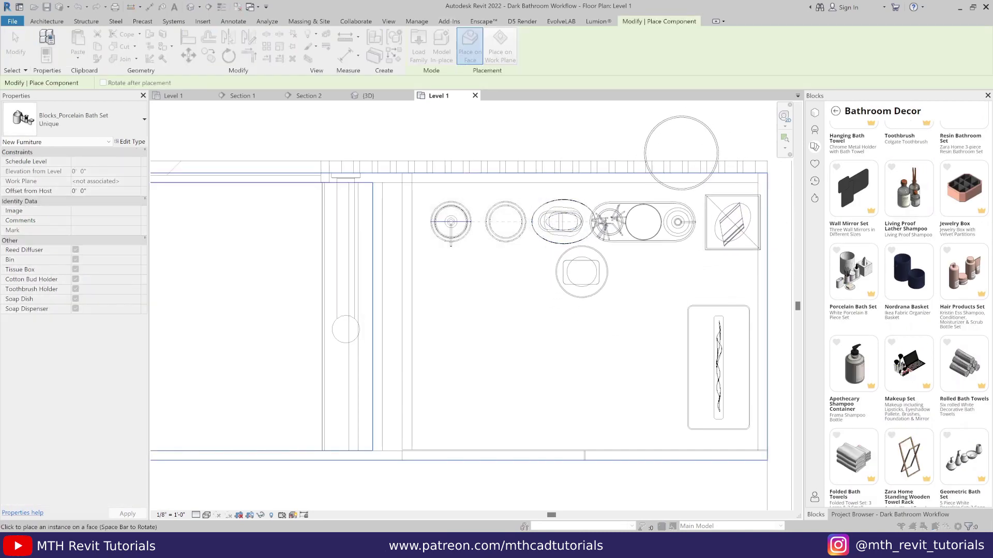
left_click(460, 237)
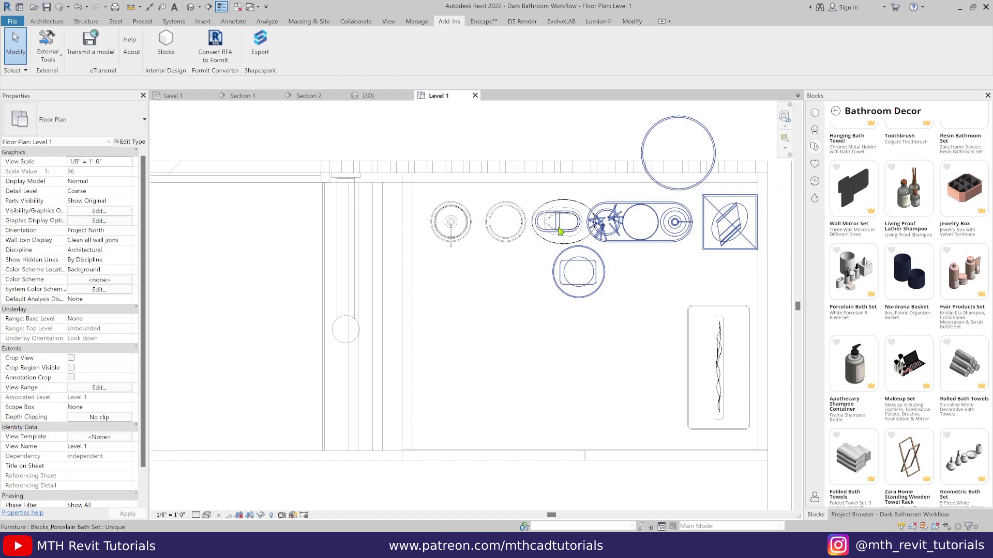
key("Escape")
Remove the round holder and shift the Colorful Bath Set soap dispenser and soap dish toward the basin end, clear of the porcelain set
left_click_drag(538, 234, 481, 234)
left_click(453, 238, "ctrl")
key("Left")
key("Left")
key("Left")
left_click(640, 239)
key("Escape")
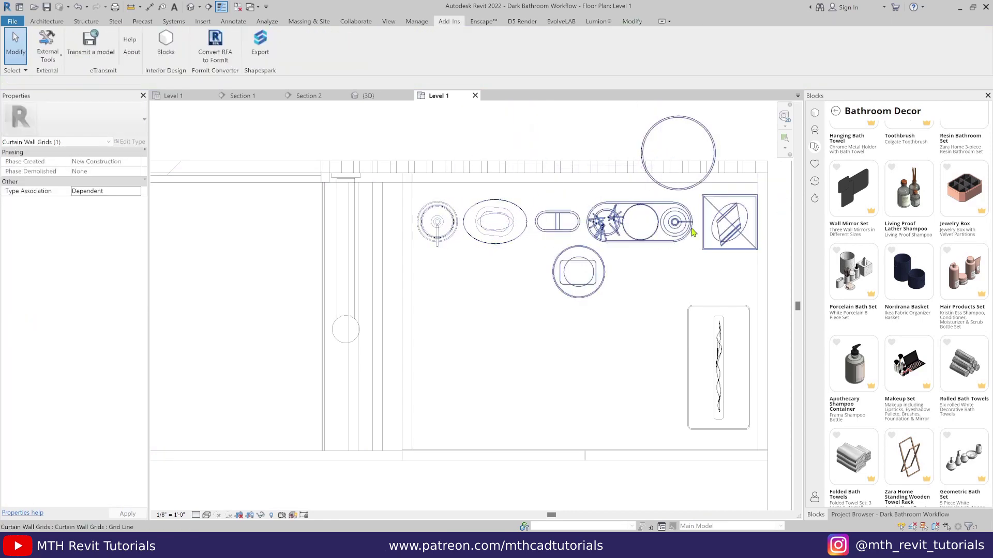
Turn off the Porcelain Bath Set's Bin and Soap Dish and nudge the set toward the back wall
left_click(715, 235)
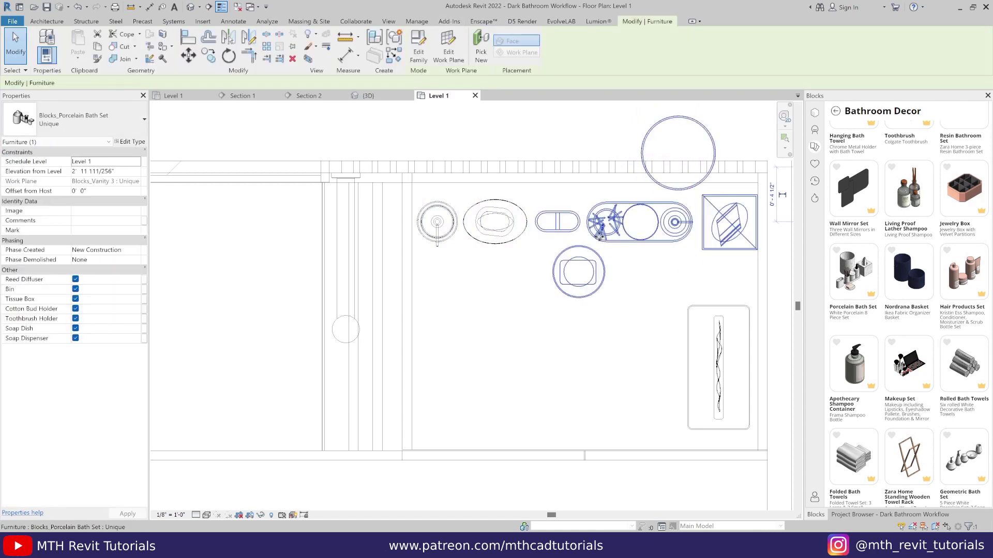
left_click(75, 289)
scroll(741, 171, "up", 2)
key("Escape")
mouse_move(732, 215)
left_mouse_down()
mouse_move(710, 204)
mouse_move(726, 204)
left_mouse_up()
key("Escape")
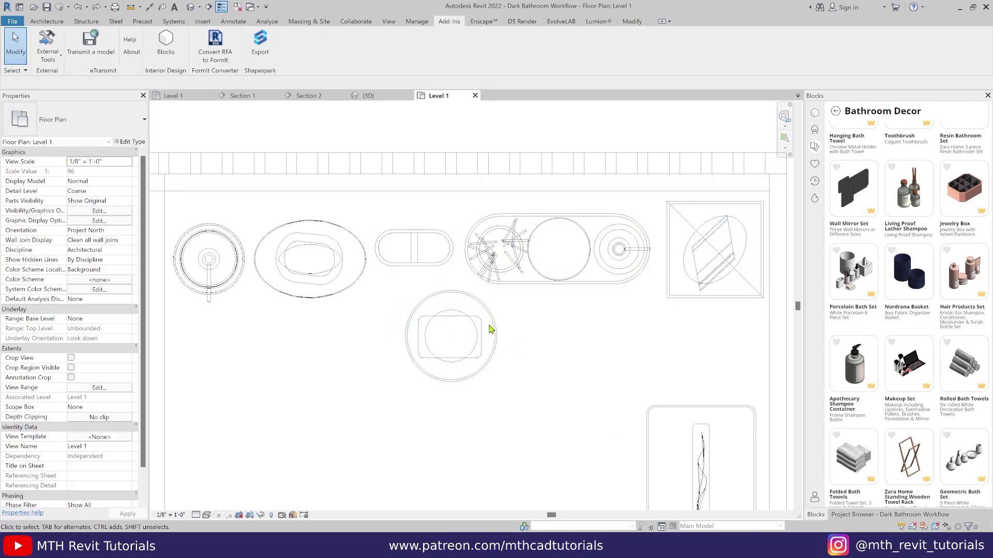
left_click(481, 330)
left_click(76, 328)
key("Escape")
Examine the arrangement of accessories on the vanity countertop in the 3D view
left_click(190, 7)
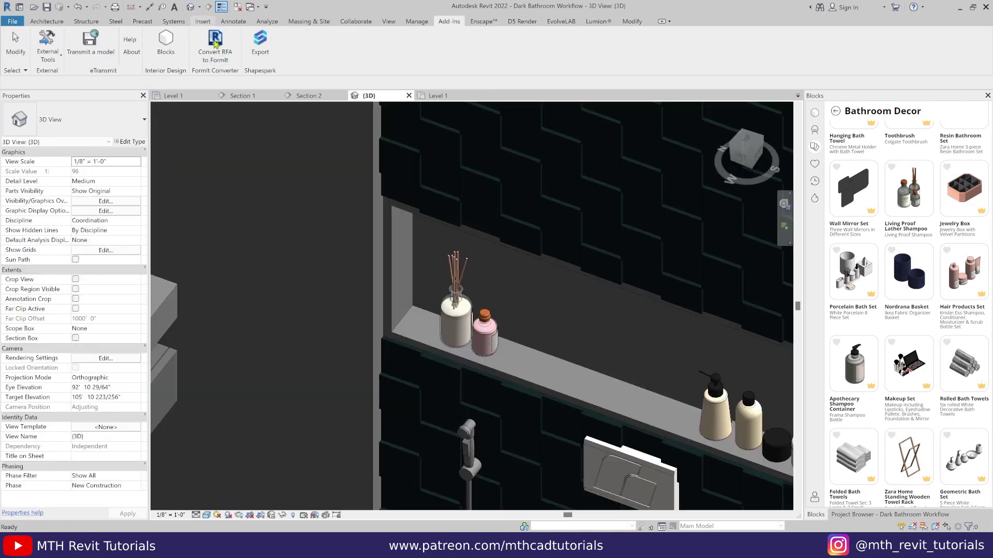
scroll(472, 305, "down", 2)
middle_click_drag(471, 305, 565, 310, "shift")
scroll(409, 264, "up", 5)
scroll(409, 265, "down", 5)
scroll(565, 310, "down", 2)
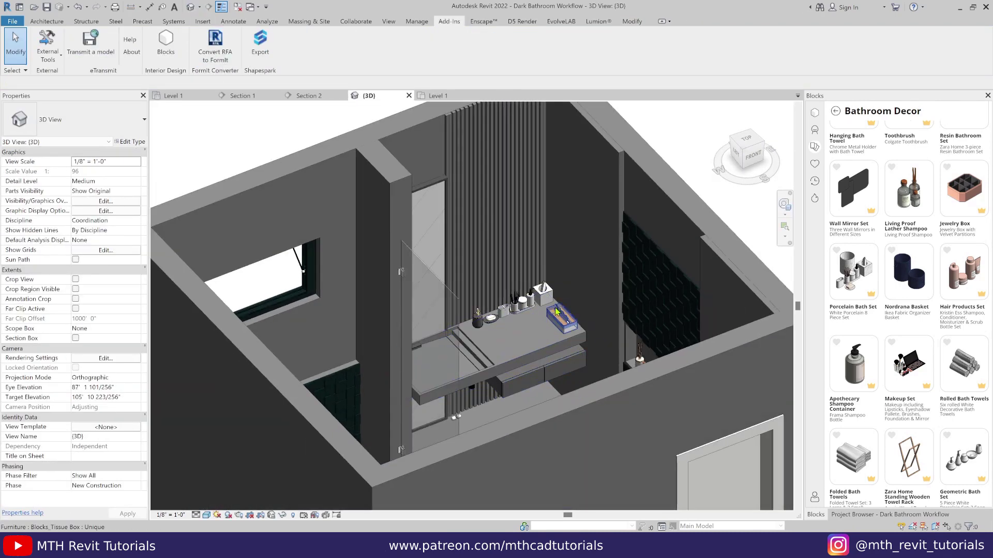
scroll(561, 297, "up", 2)
Return to the Level 1 plan at the shower area and open the Metals for Bathroom collection in Blocks
left_click(848, 516)
double_click(847, 122)
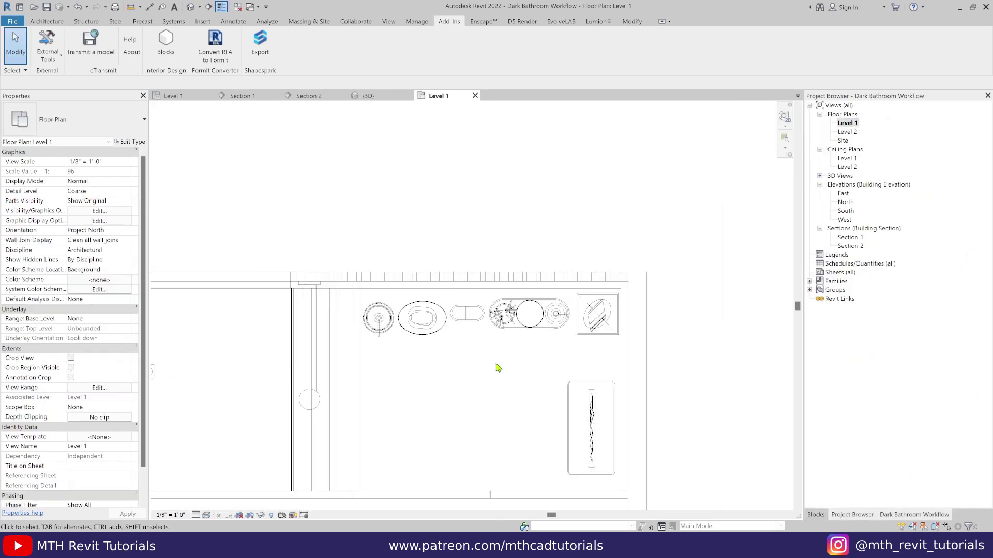
scroll(432, 362, "up", 4)
middle_click_drag(385, 372, 435, 359)
left_click(816, 515)
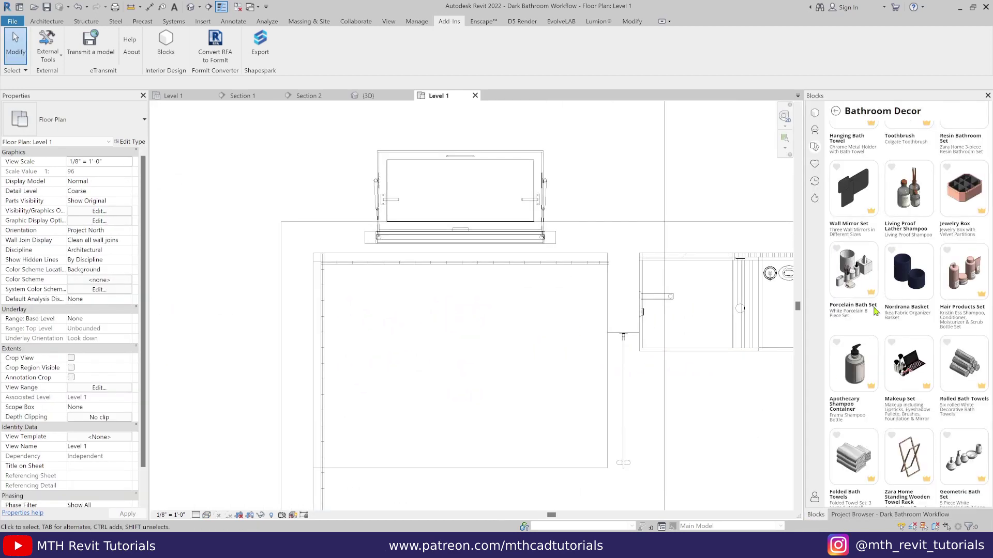
scroll(925, 368, "down", 6)
scroll(926, 369, "down", 4)
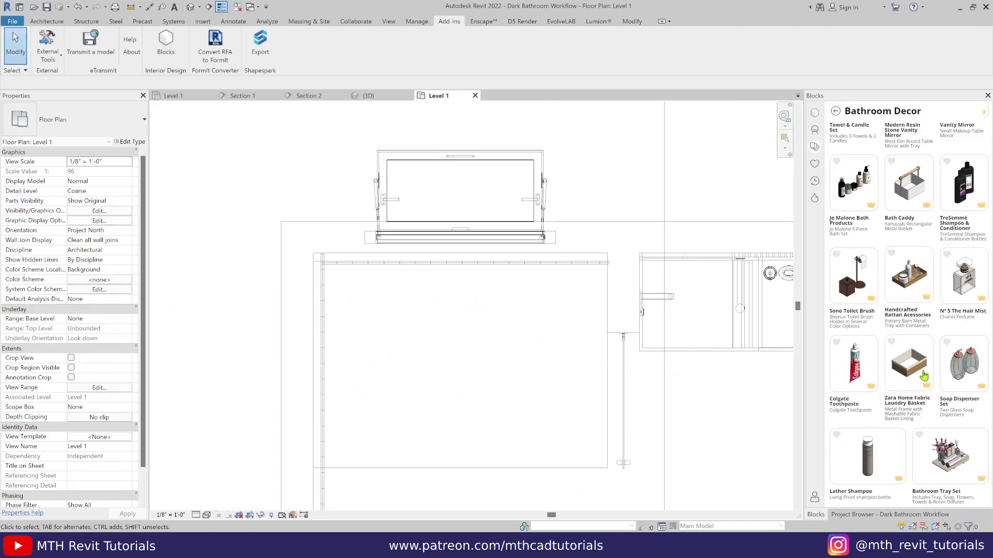
scroll(924, 378, "down", 6)
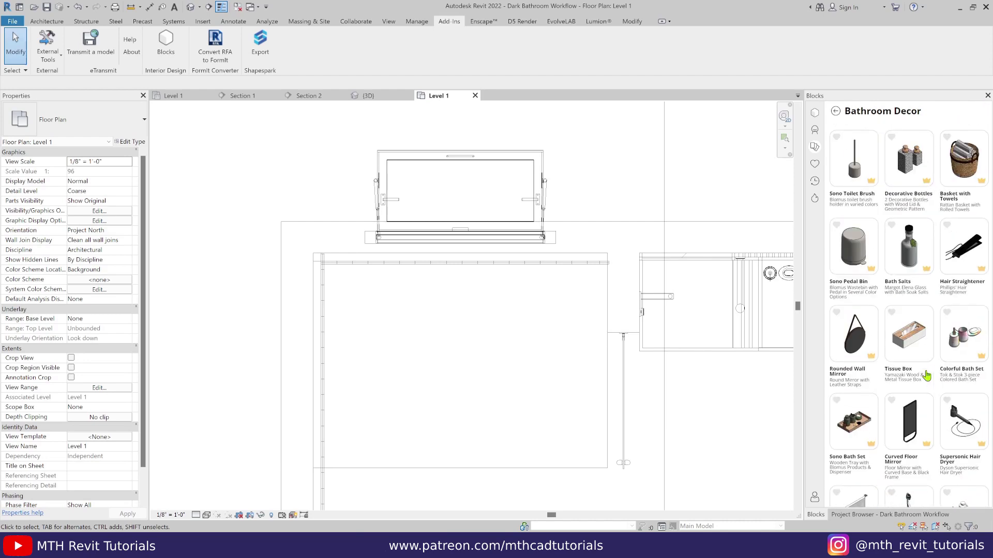
left_click(835, 111)
left_click(923, 352)
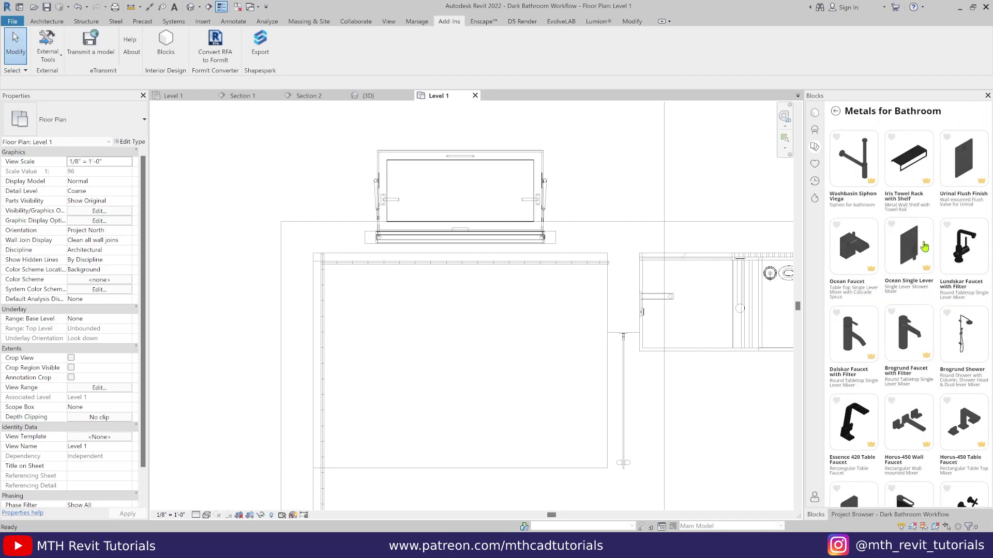
Place the Iris Towel Rack with Shelf in the shower area near the window wall
left_click(908, 171)
left_click(445, 246)
scroll(477, 364, "down", 3)
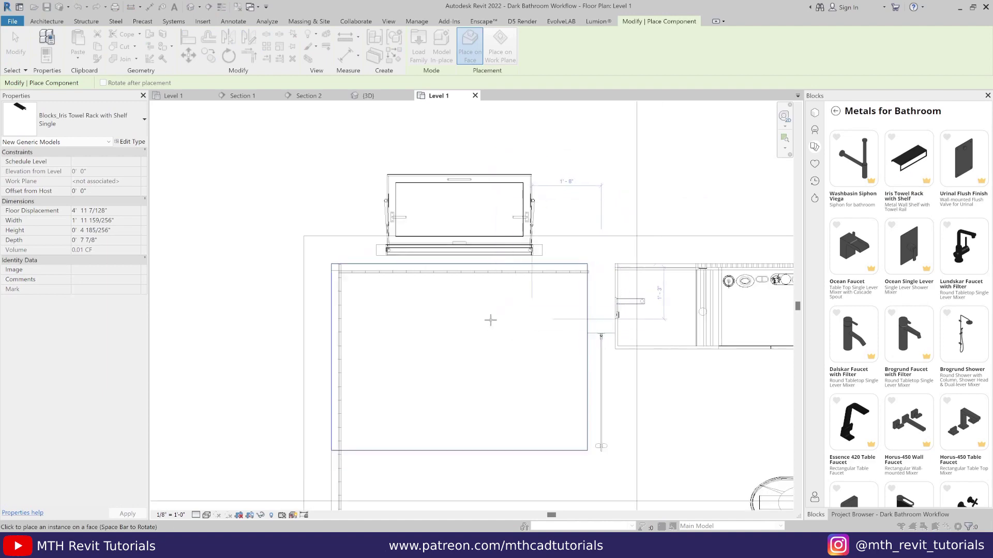
key("Escape")
Set the towel rack's offset from host to -2' 6" in Section 1
scroll(559, 339, "down", 5)
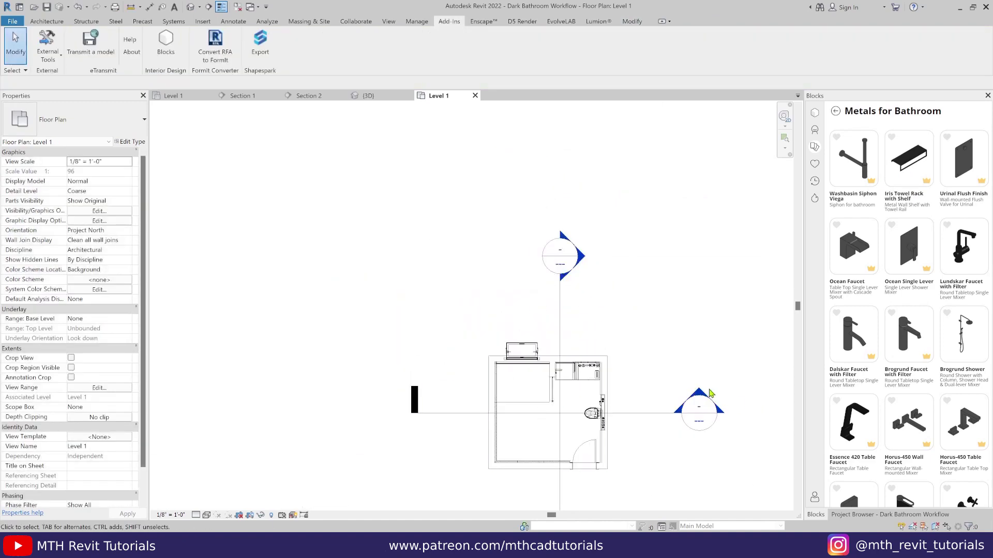
double_click(647, 374)
middle_click_drag(356, 340, 389, 395)
left_click(422, 329)
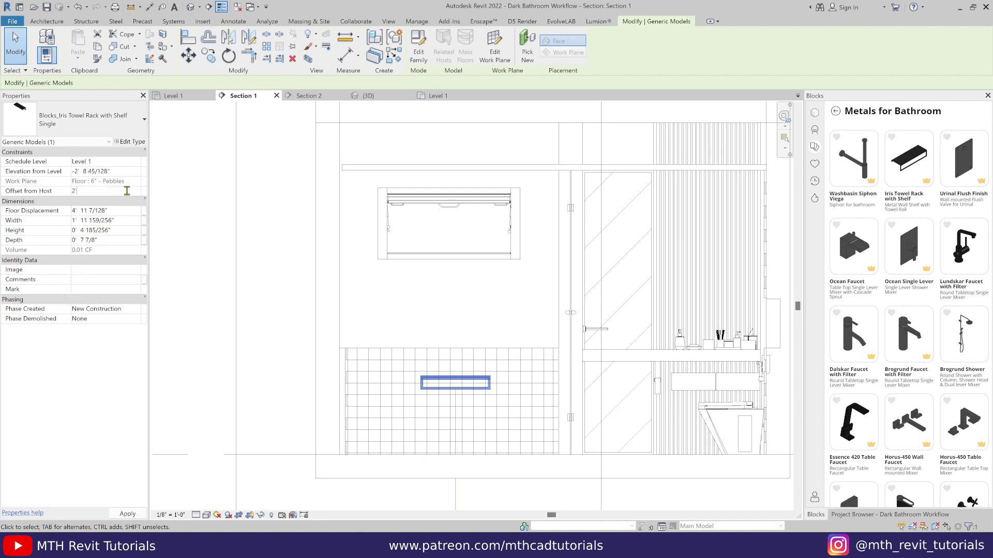
key("Escape")
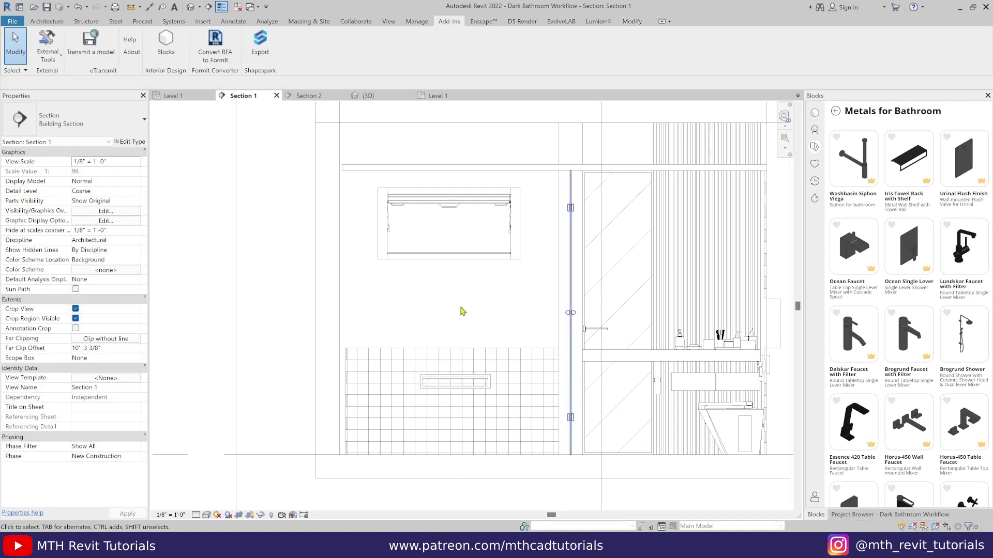
Check the towel rack in 3D and move it against the tiled wall below the window in the Level 1 plan
left_click(191, 6)
scroll(424, 331, "down", 5)
middle_click_drag(434, 372, 362, 417, "shift")
scroll(424, 369, "up", 4)
left_click(563, 348)
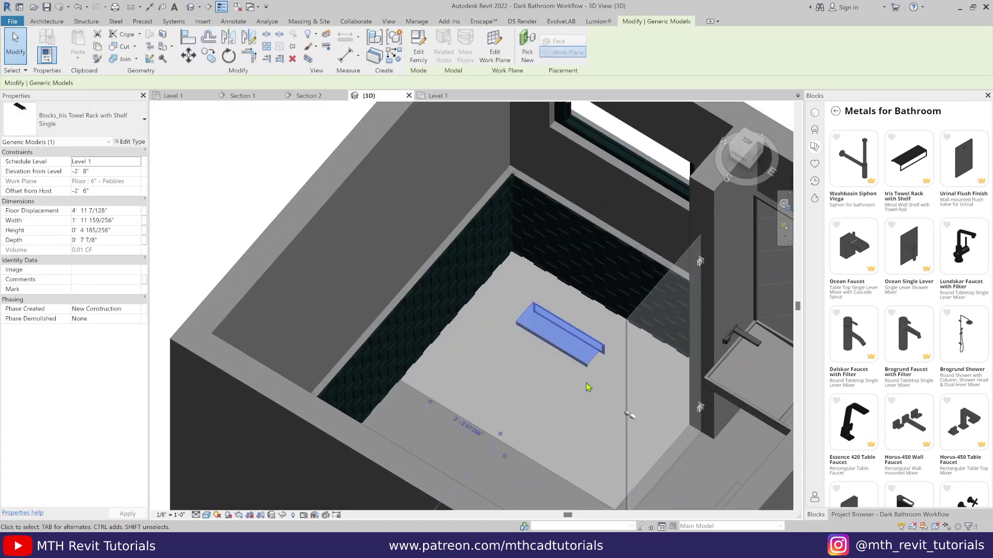
left_click(856, 514)
left_click(843, 115)
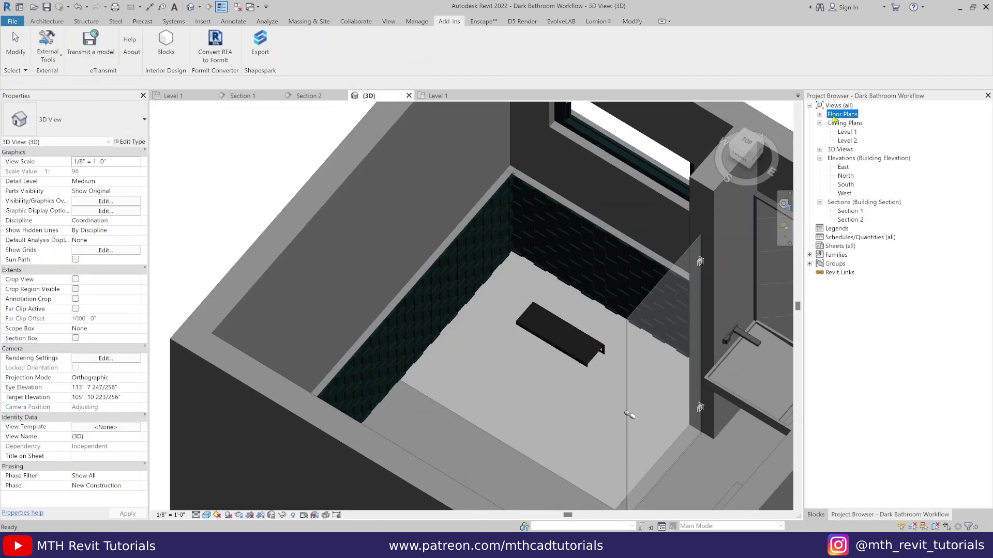
double_click(840, 123)
scroll(512, 389, "up", 6)
left_click_drag(543, 339, 541, 190)
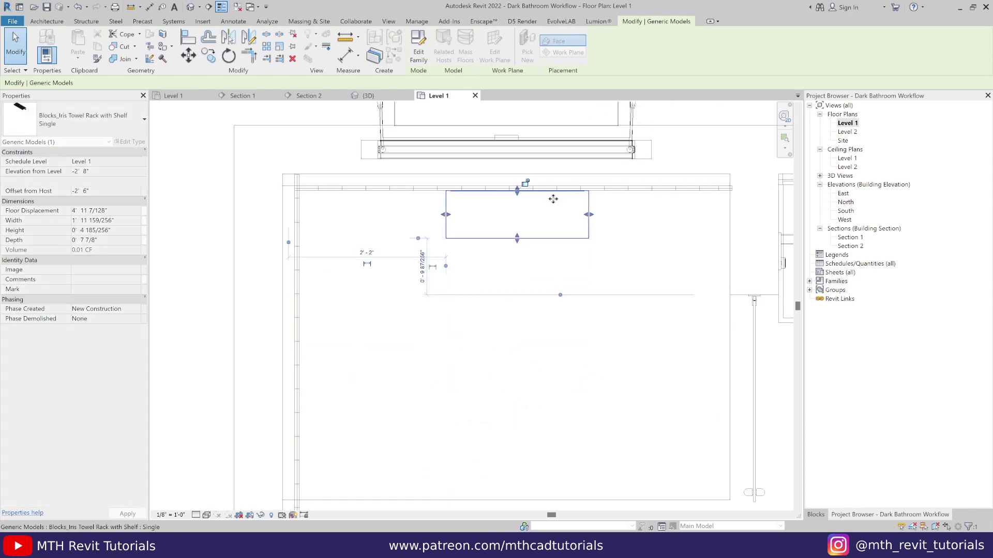
key("Escape")
Return to the 3D view facing the towel rack and reopen the Bathroom Decor collection in Blocks
left_click(189, 7)
middle_click_drag(521, 370, 439, 470, "shift")
scroll(497, 389, "up", 2)
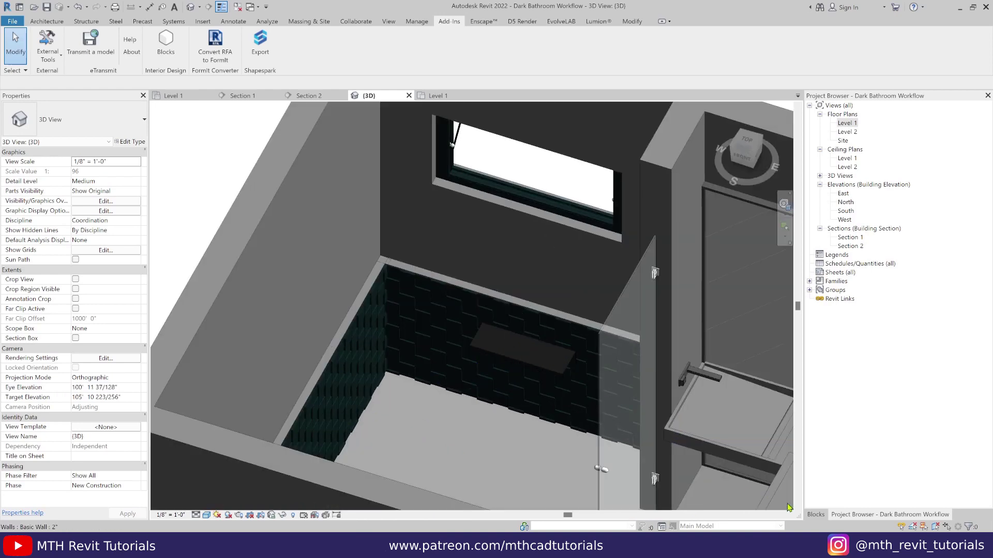
left_click(815, 515)
scroll(904, 197, "down", 1)
left_click(836, 112)
left_click(939, 193)
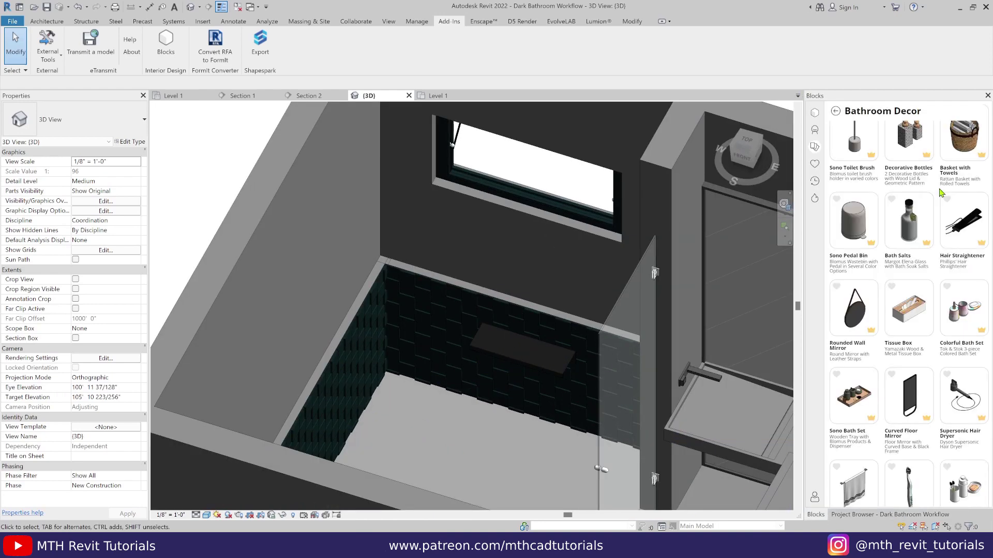
Place the Hair Products Set on top of the towel rack's shelf
scroll(928, 331, "down", 6)
scroll(970, 429, "down", 1)
left_click(964, 372)
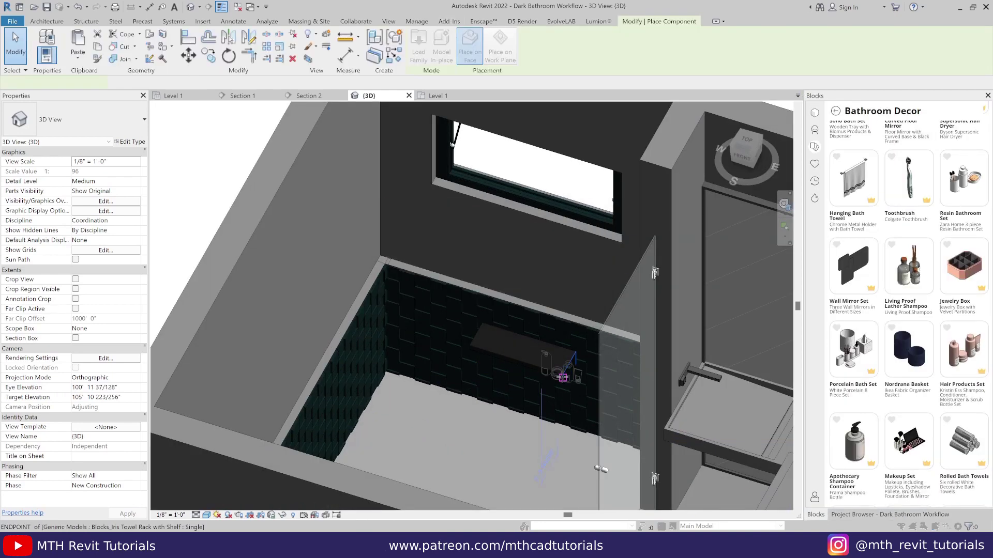
scroll(564, 352, "up", 5)
left_click(588, 377)
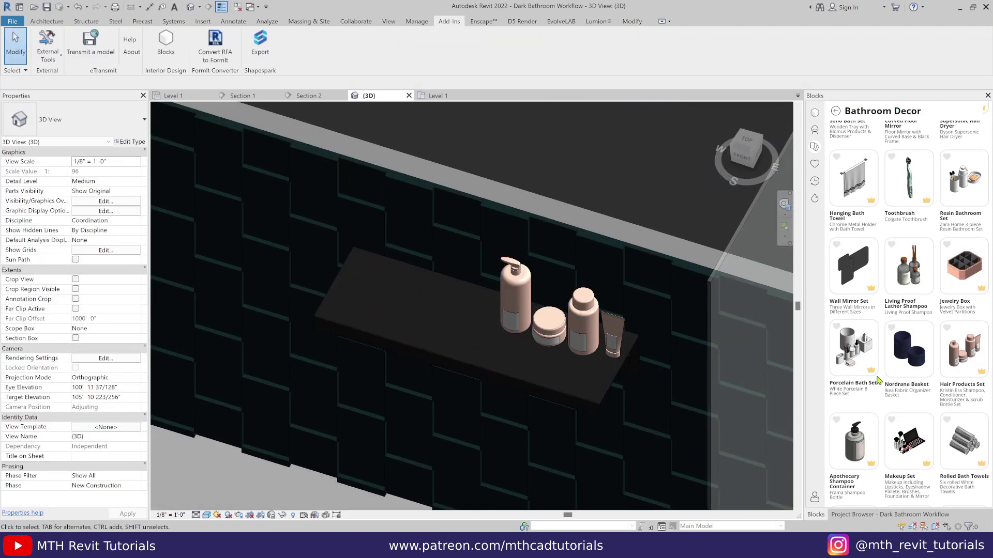
scroll(877, 381, "down", 7)
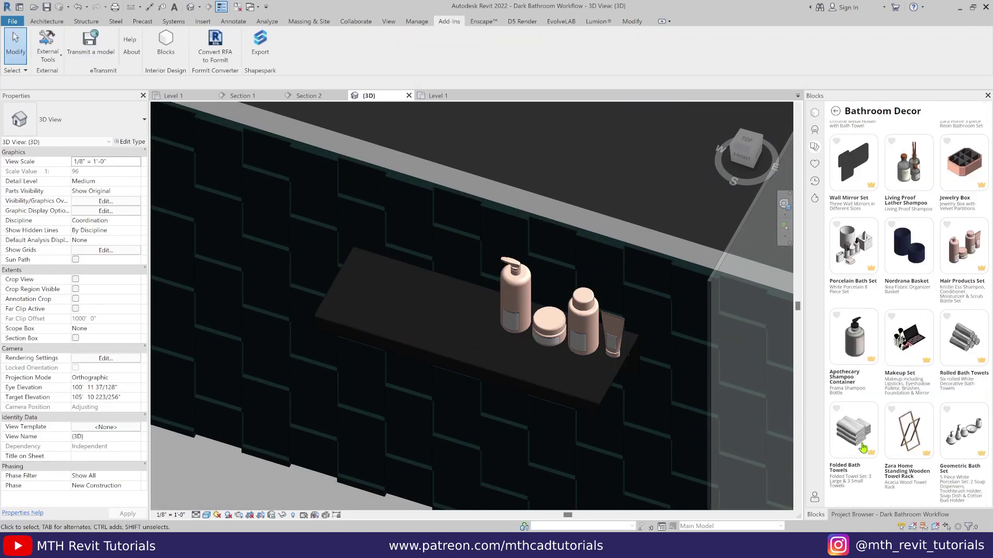
scroll(934, 436, "down", 2)
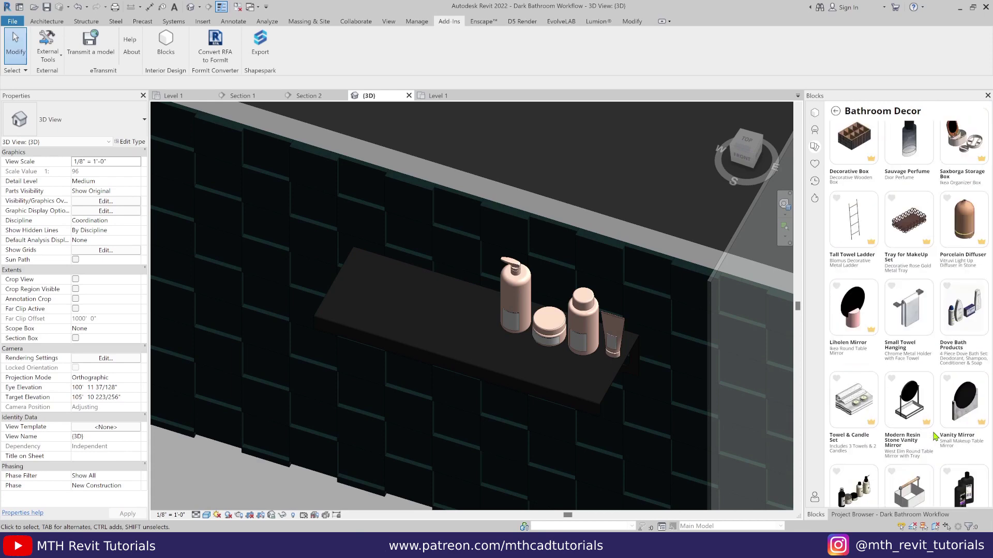
left_click(853, 489)
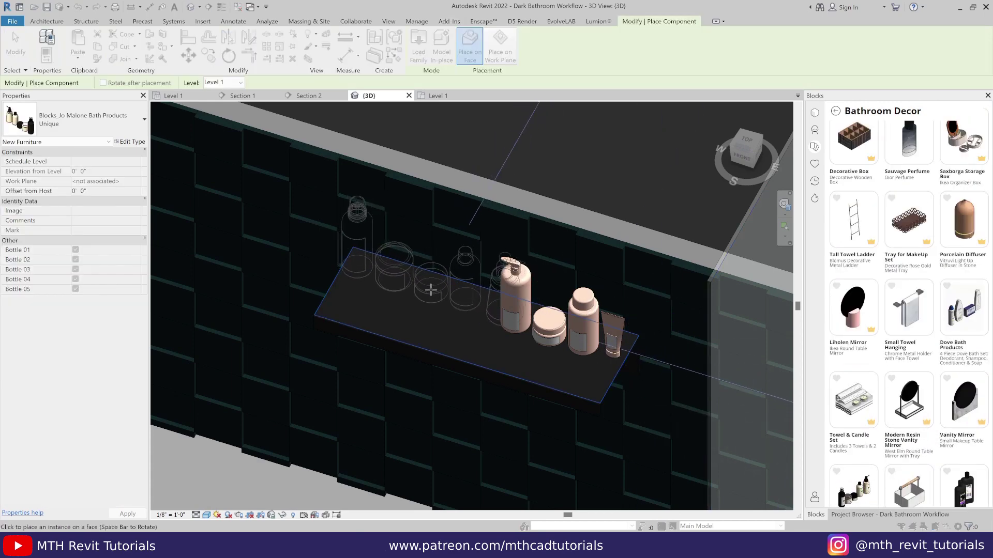
key("Escape")
Move the Hair Products Set to the shelf end farthest from the glass panel and place the Folded Bath Towels on the free end
left_click_drag(593, 322, 444, 268)
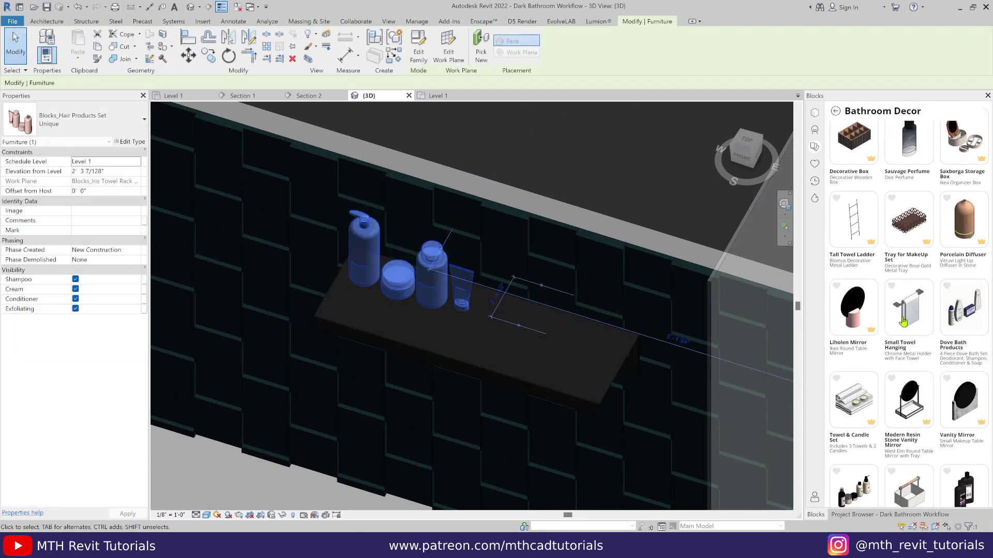
scroll(927, 268, "down", 6)
scroll(927, 268, "down", 5)
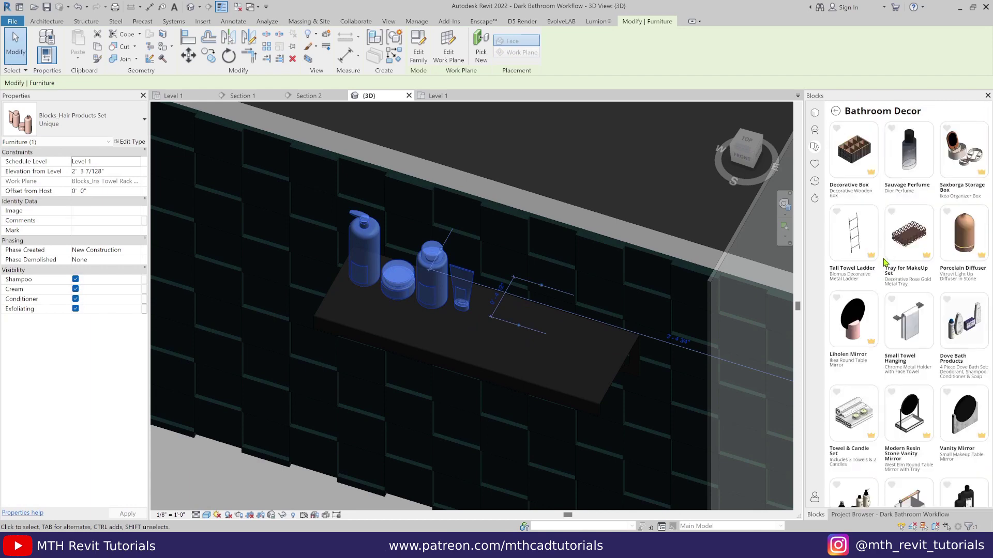
left_click(854, 197)
left_click(508, 335)
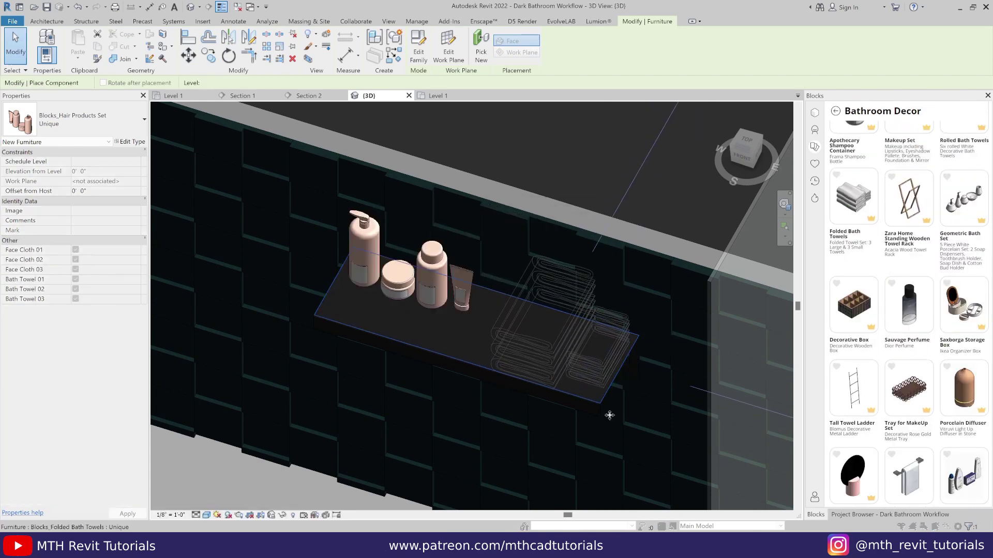
key("Escape")
Rotate the Folded Bath Towels to face the front of the shelf and move them to the end nearest the glass panel
left_click(599, 361)
key("space")
key("space")
left_click_drag(553, 353, 593, 367)
scroll(907, 398, "down", 3)
scroll(905, 365, "down", 10)
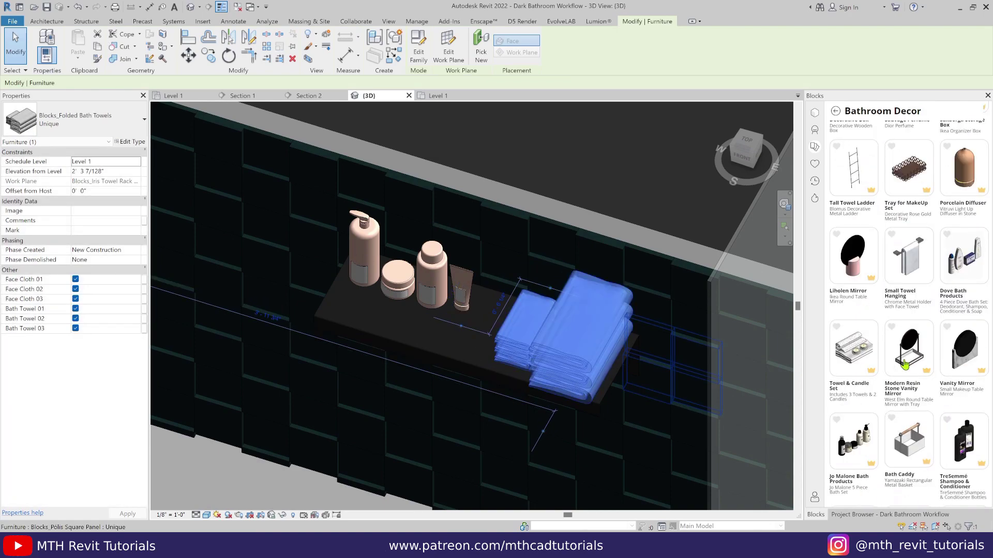
key("Escape")
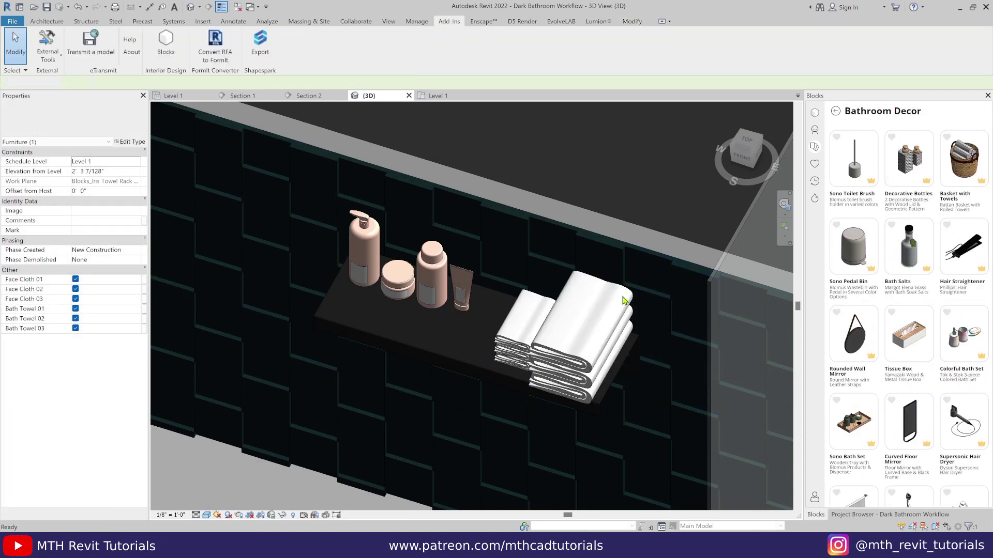
Check the stocked towel rack in the 3D view and reopen the Level 1 floor plan
scroll(504, 362, "down", 5)
middle_click_drag(558, 382, 517, 391, "shift")
scroll(601, 331, "up", 3)
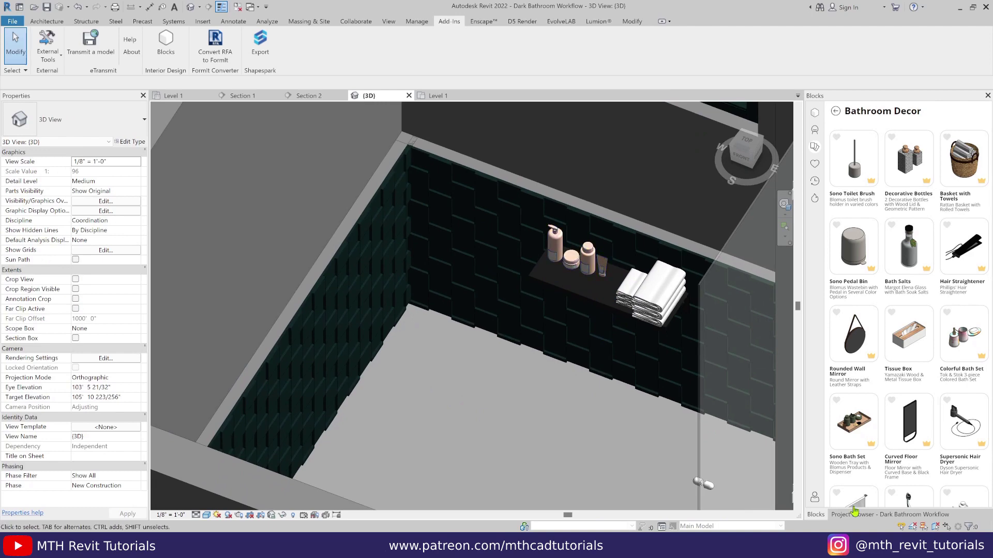
left_click(856, 514)
double_click(846, 123)
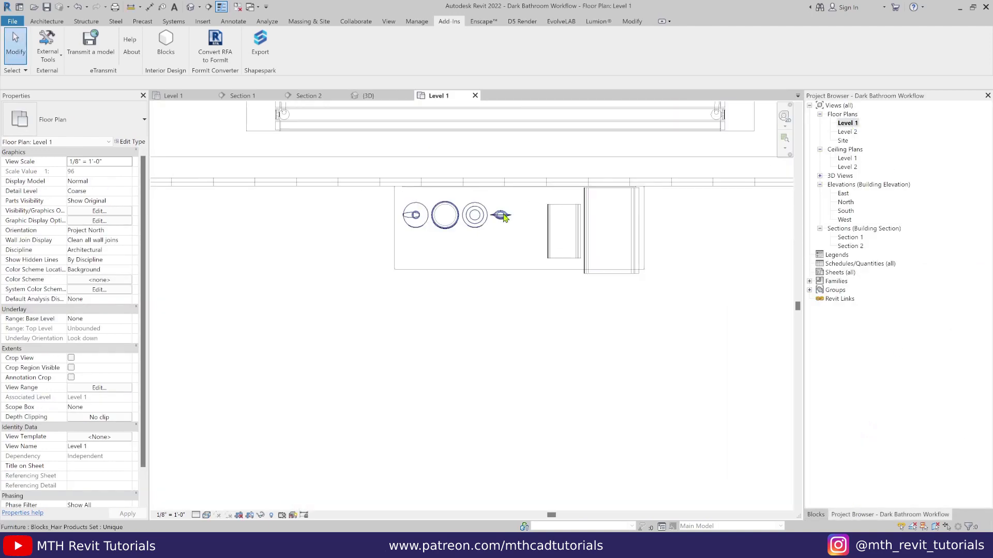
Move the Hair Products Set closer to the wall on the towel rack's shelf
left_click(495, 206)
left_click_drag(496, 206, 505, 200)
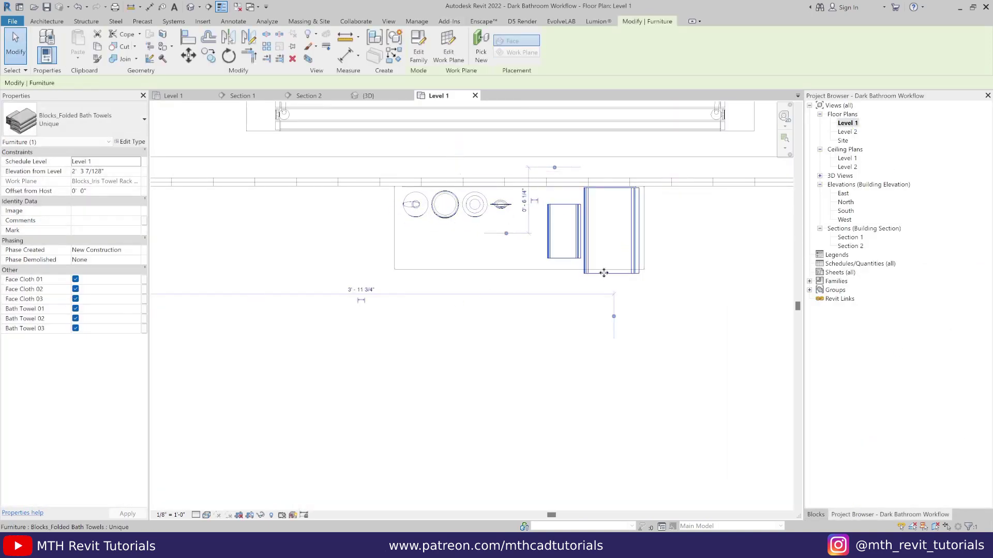
left_click(488, 325)
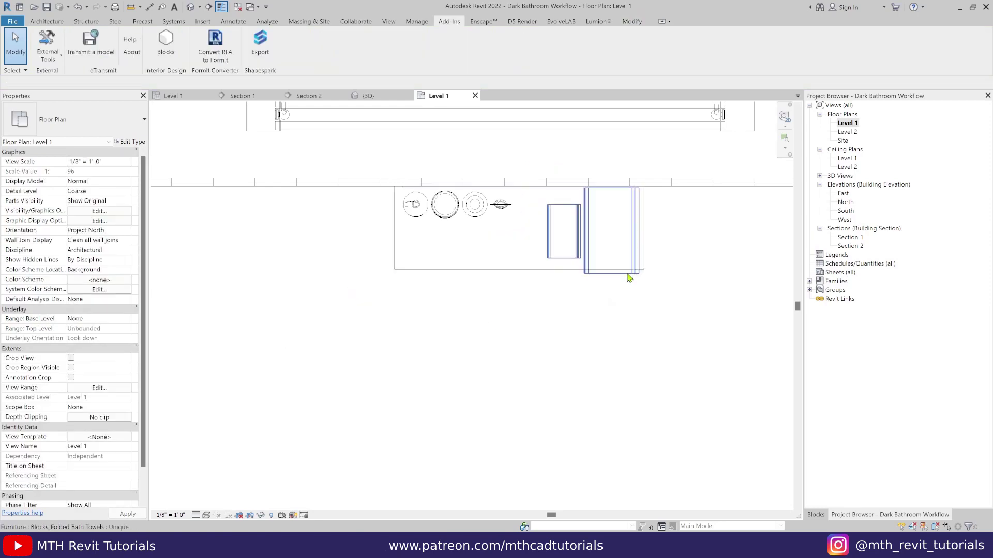
Hide the three face cloths and Bath Towel 03 in the Folded Bath Towels, rotate the stack and move it fully onto the shelf
left_click(628, 279)
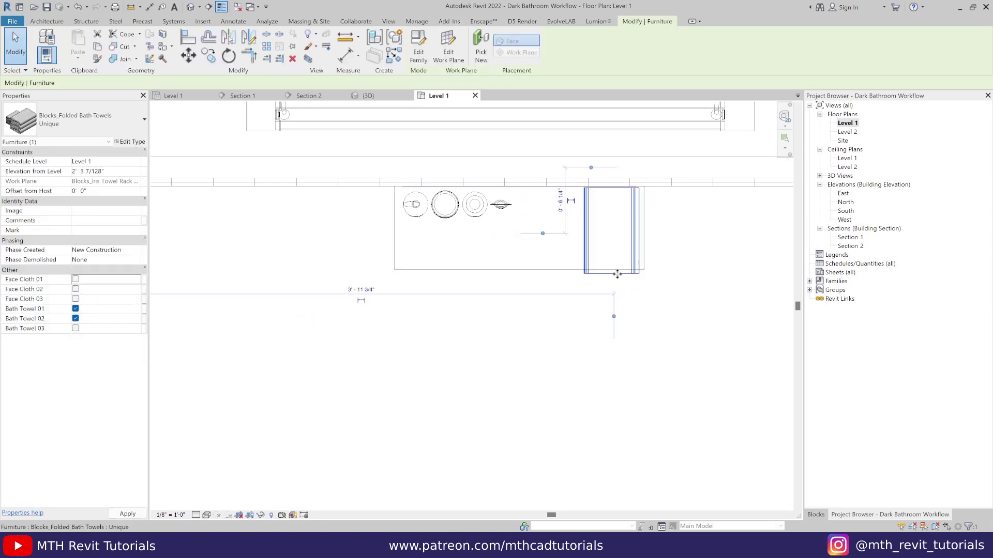
left_click(228, 61)
middle_click_drag(635, 313, 626, 388)
key("Escape")
key("space")
scroll(625, 318, "up", 1)
left_click_drag(618, 282, 588, 258)
key("Escape")
left_click(190, 7)
scroll(565, 294, "up", 1)
left_click(605, 257)
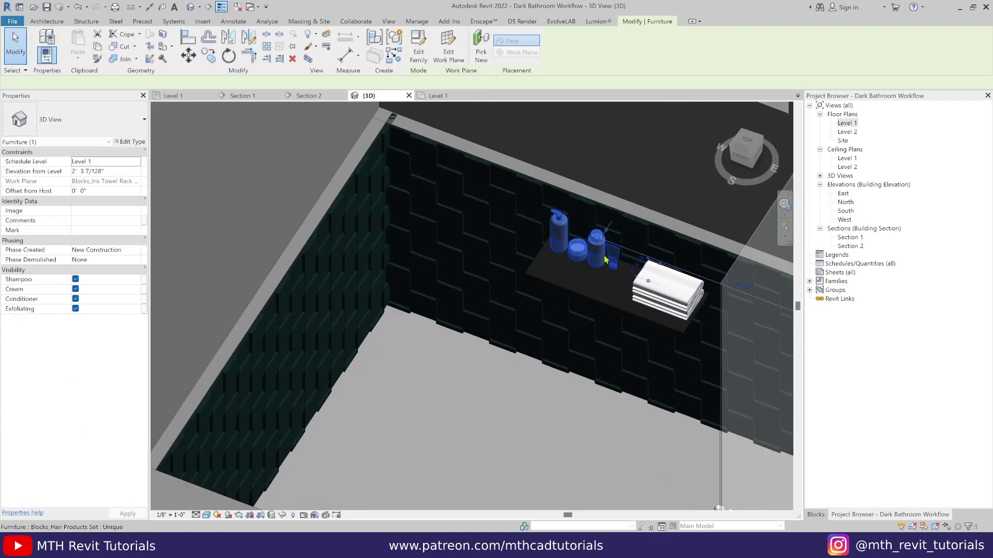
double_click(847, 123)
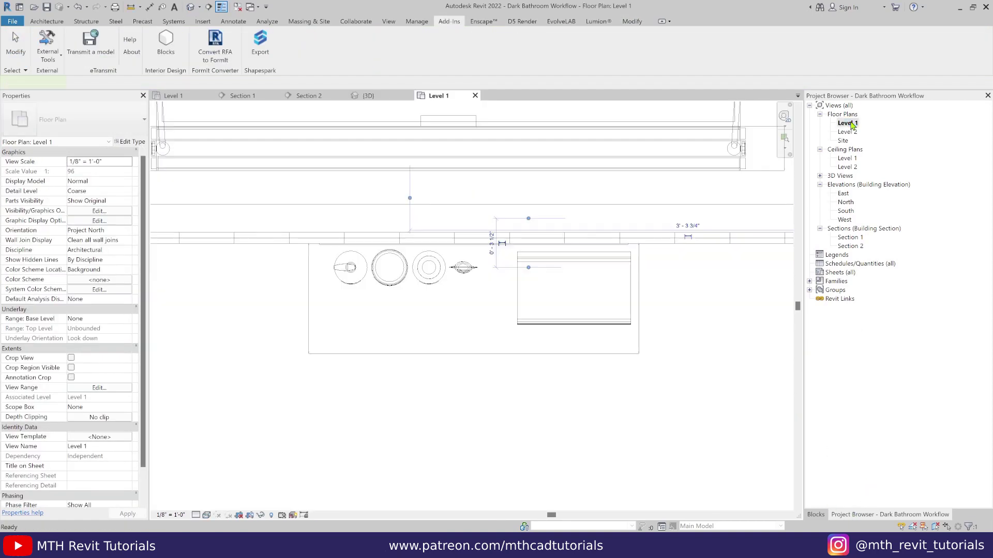
Search the Blocks families for "bathtub" and place the Rectangular Freestanding Tub on the shower floor in front of the towel rack
scroll(687, 492, "down", 3)
left_click(816, 514)
left_click(835, 110)
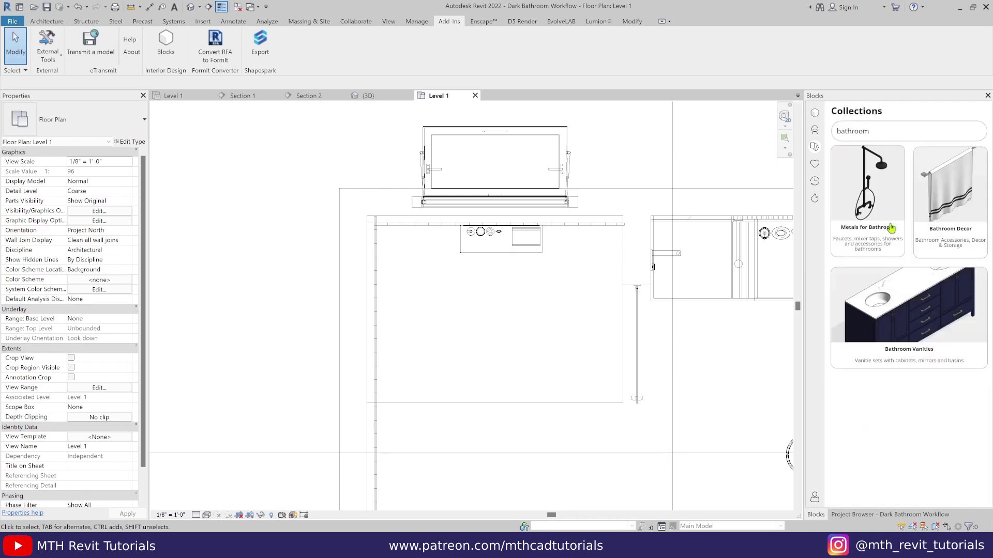
left_click(815, 133)
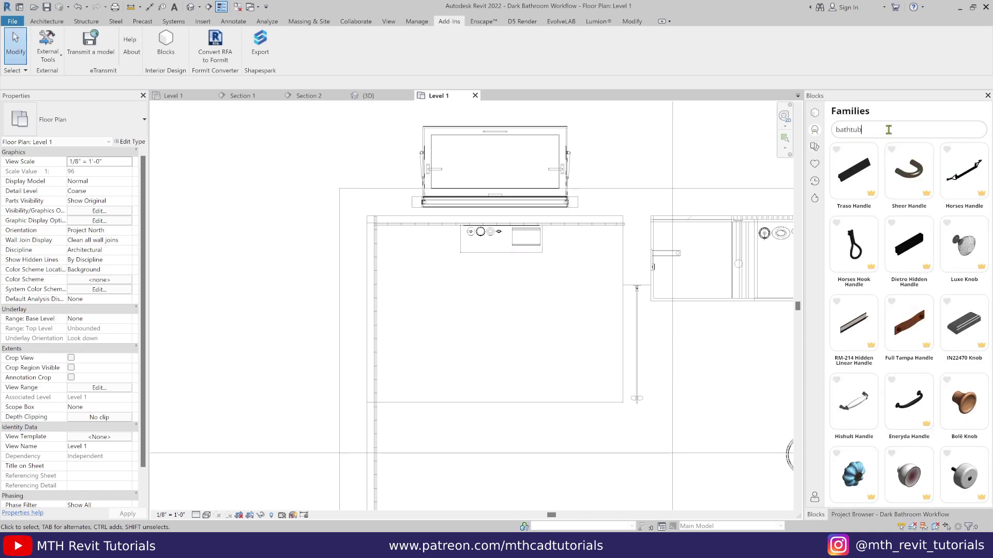
key("Return")
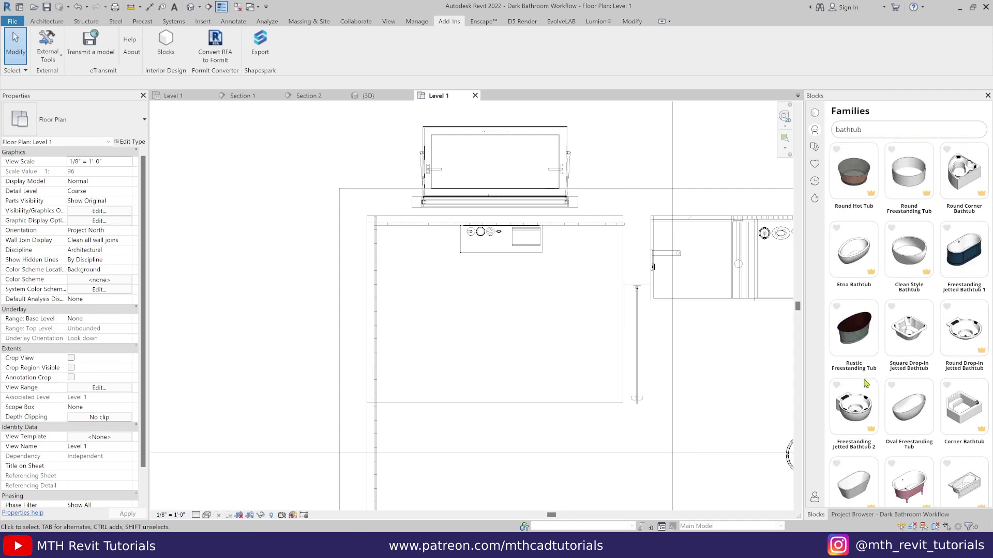
scroll(867, 383, "down", 1)
left_click(854, 433)
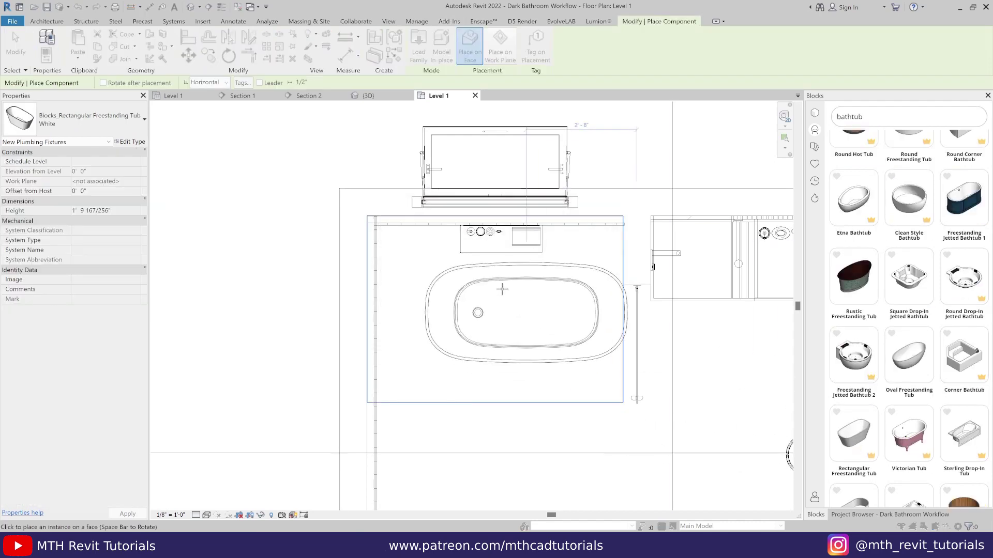
left_click(478, 297)
key("Escape")
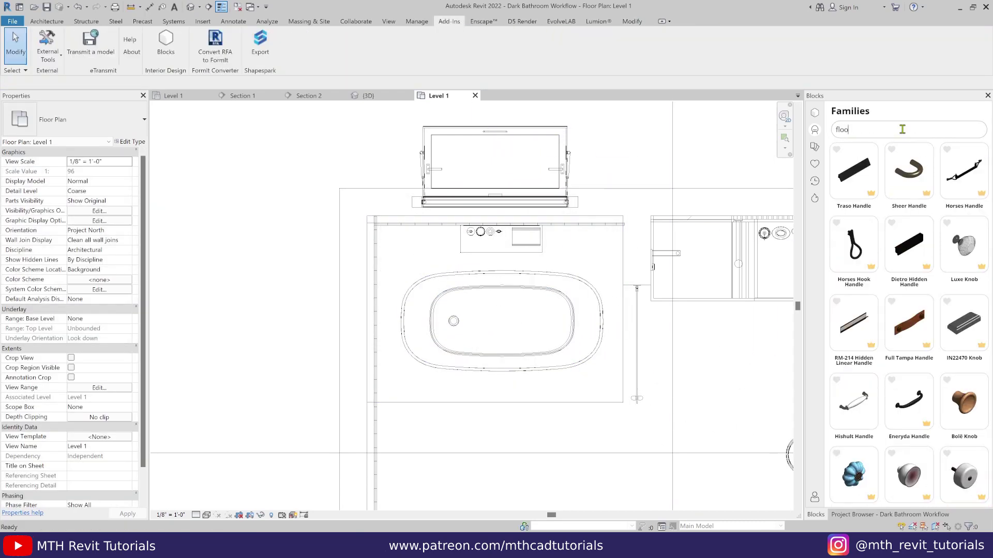
Search for "floor mounted faucet" and place the Matte Modern Floor Mounted Faucet diagonally at the tub's corner nearest the two walls
type("cet")
key("Return")
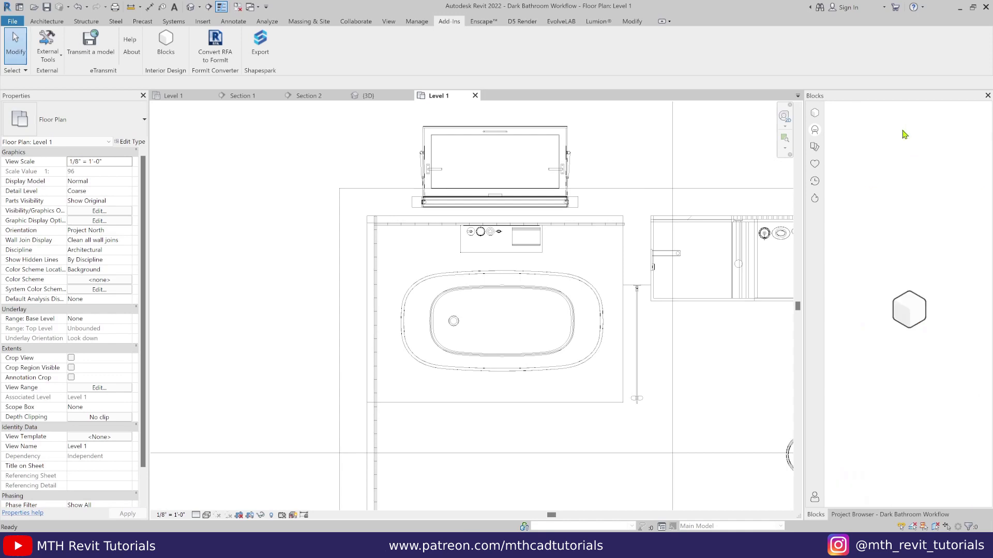
left_click(913, 261)
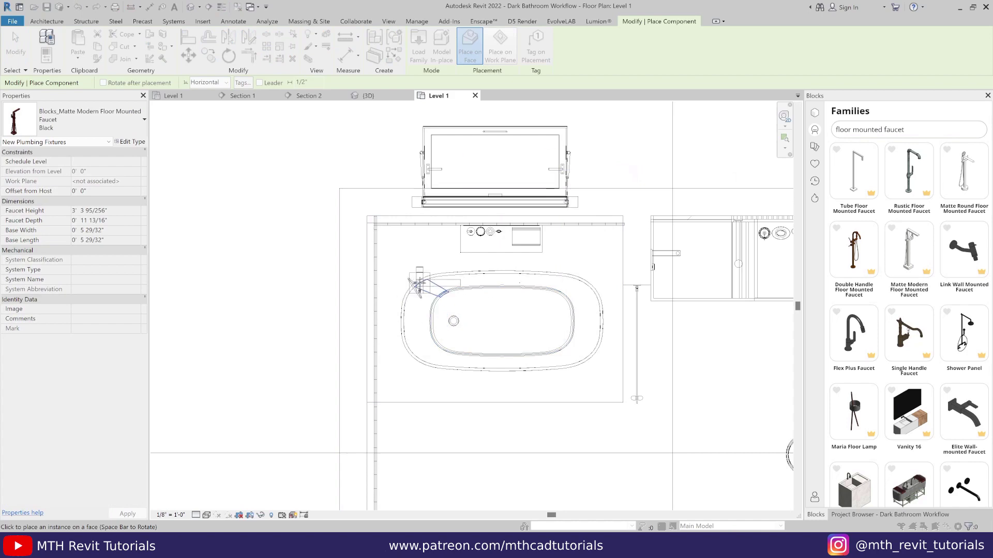
scroll(437, 296, "up", 2)
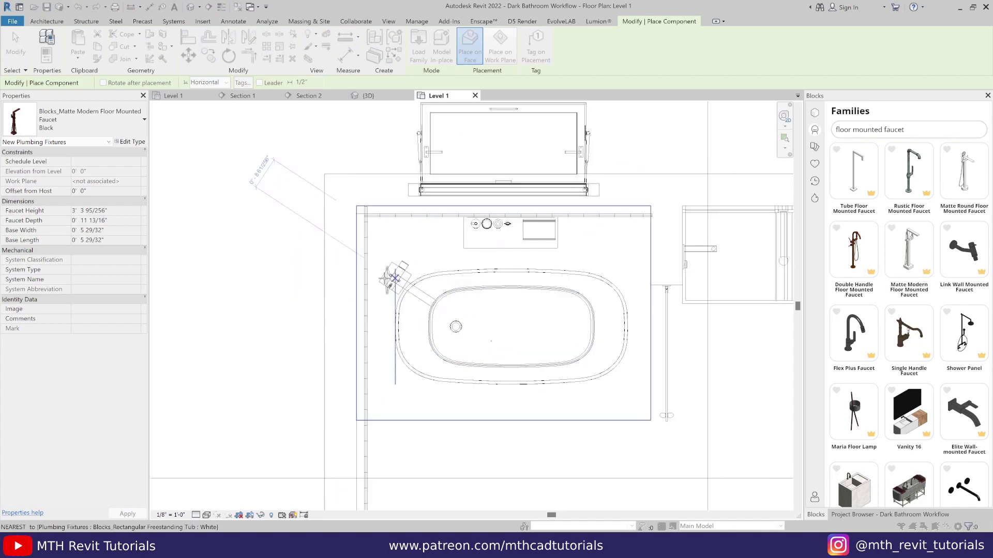
left_click(401, 262)
key("Escape")
scroll(500, 296, "down", 2)
Find the vegetation collections and place the Ceramic Vase with Elephant Ear in the corner between the towel rack and the glass panel
left_click(814, 146)
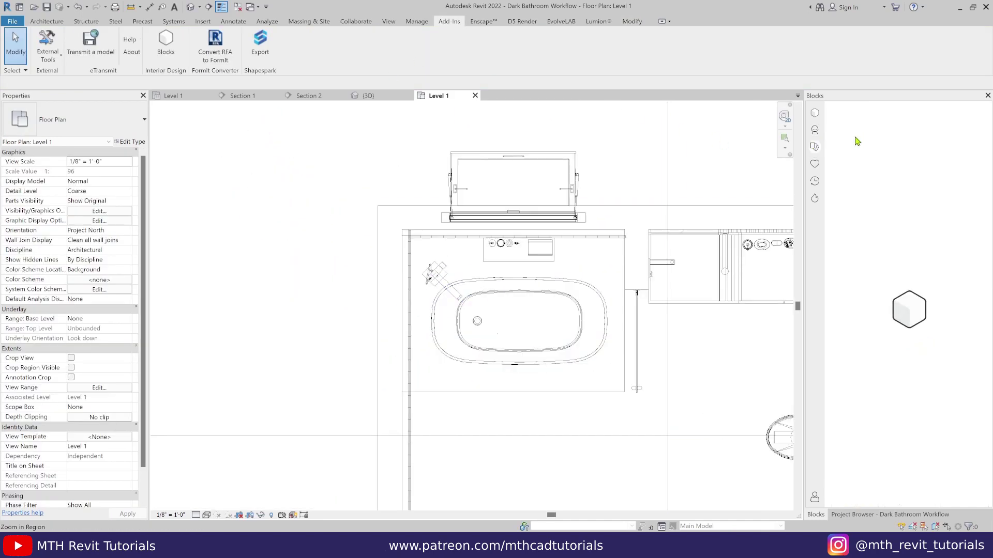
key("Return")
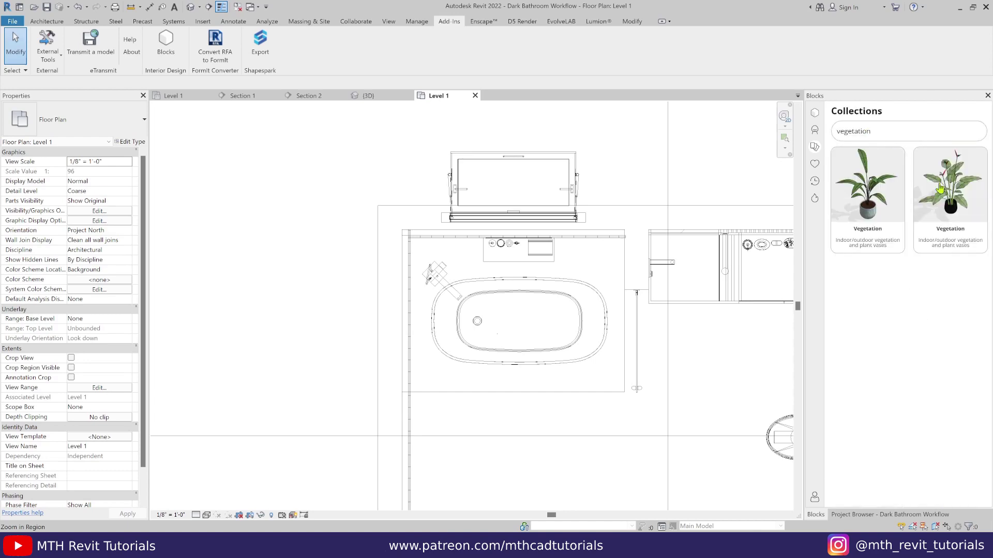
left_click(944, 213)
scroll(984, 408, "down", 3)
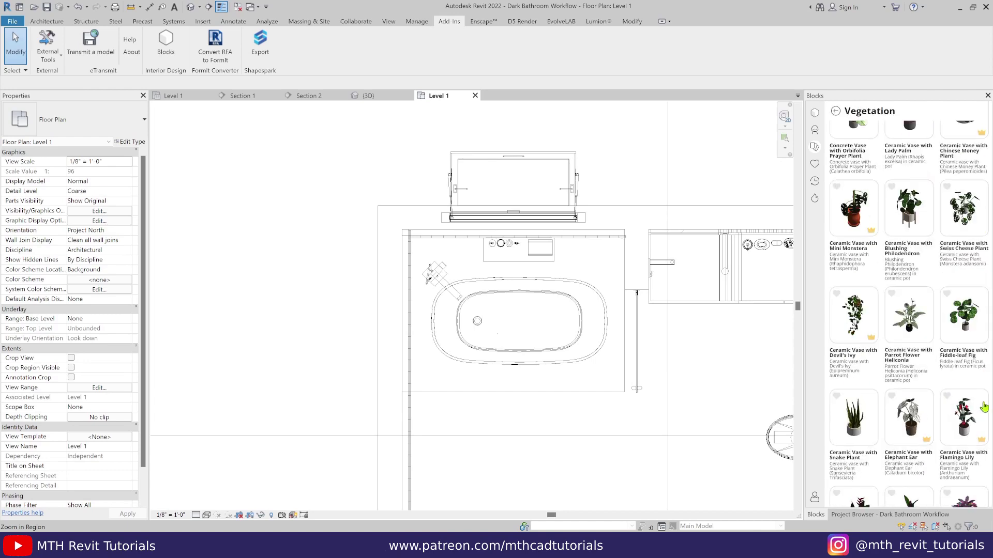
scroll(926, 341, "down", 3)
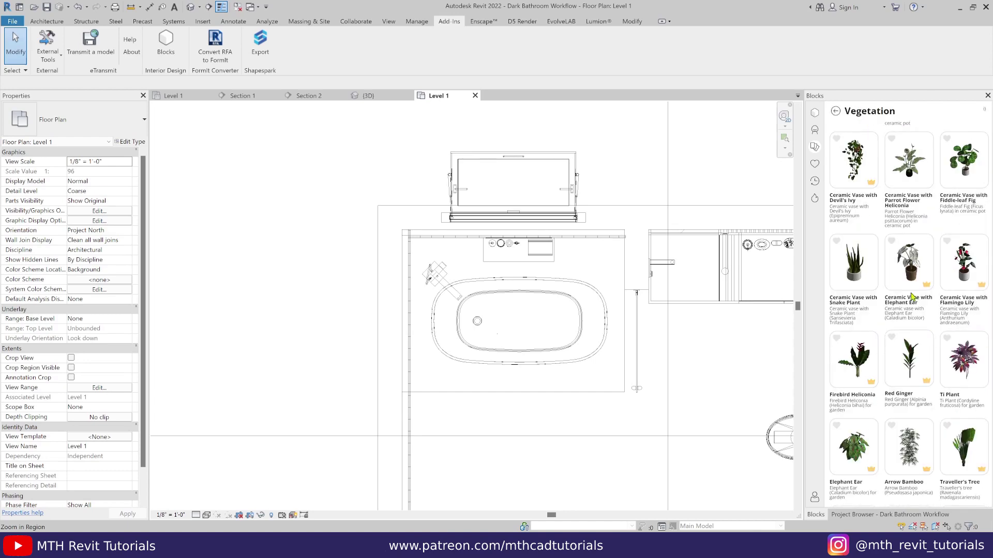
left_click(912, 279)
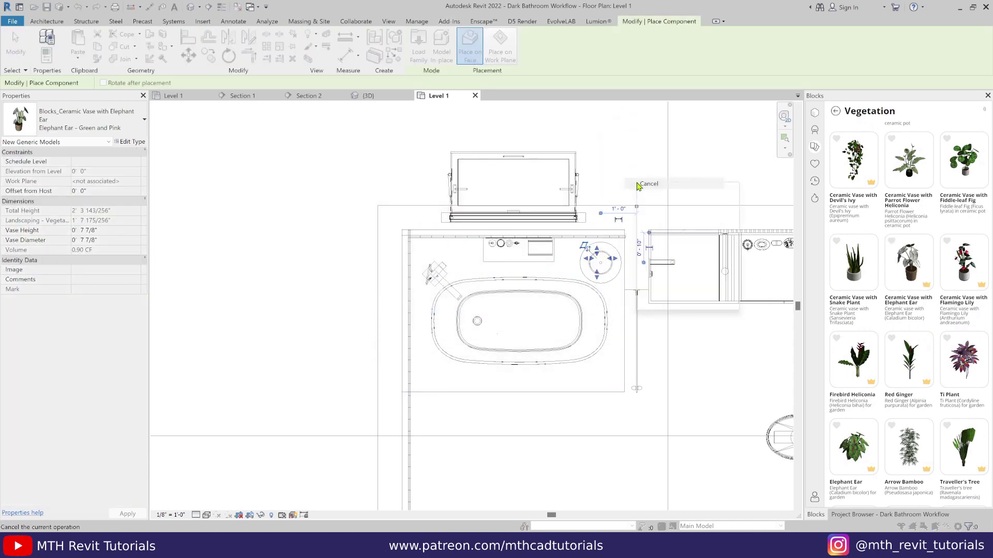
left_click(646, 184)
Try to pick the shower floor again as the floor mounted faucet's work plane in the 3D view
left_click(368, 96)
middle_click_drag(512, 378, 557, 254, "shift")
left_click(558, 250)
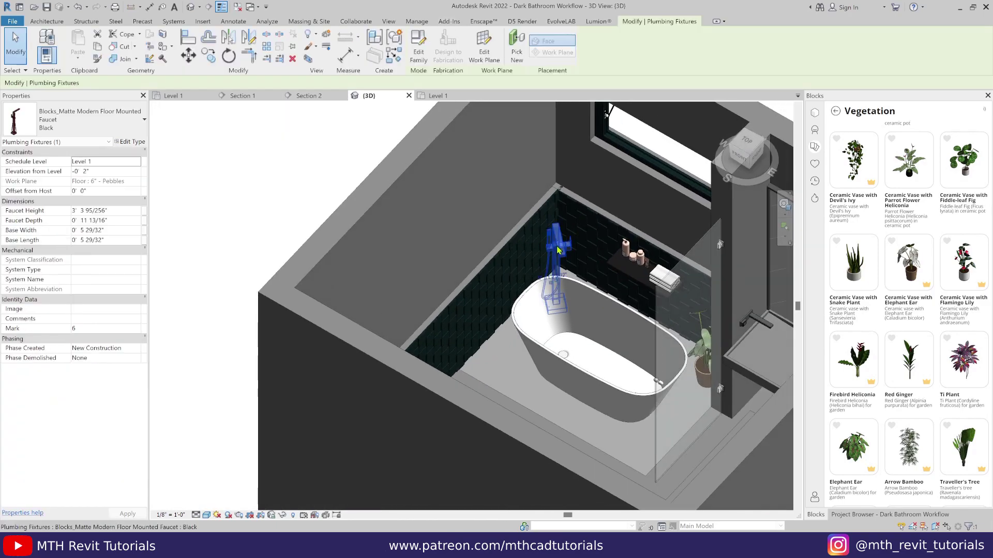
left_click(484, 52)
left_click(500, 355)
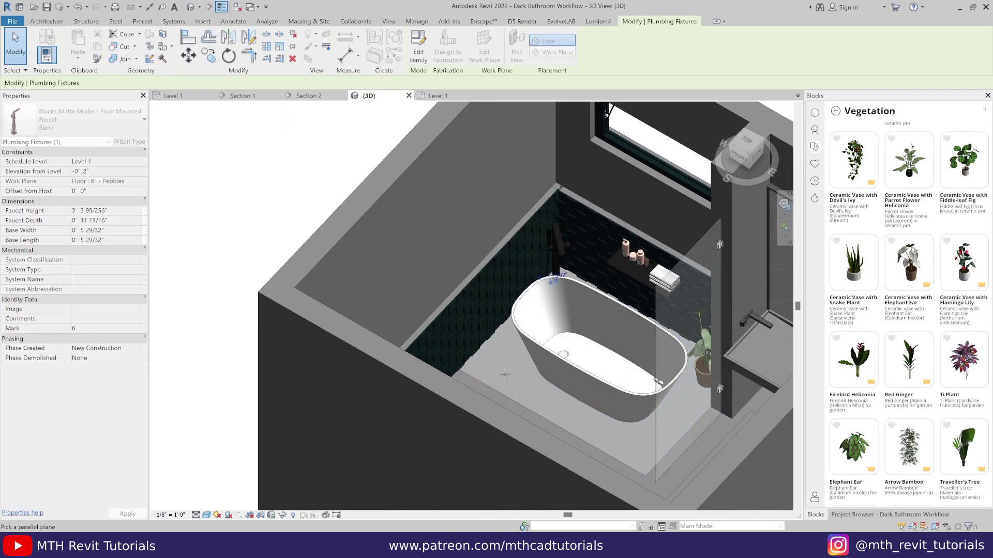
key("Escape")
key("Escape")
scroll(566, 348, "down", 1)
middle_click_drag(566, 348, 637, 442, "shift")
Set the Iris Towel Rack with Shelf's depth to 6" and move it back against the tiled wall in the Level 1 plan
left_click(435, 96)
scroll(568, 268, "up", 2)
scroll(569, 271, "up", 3)
left_click(569, 278)
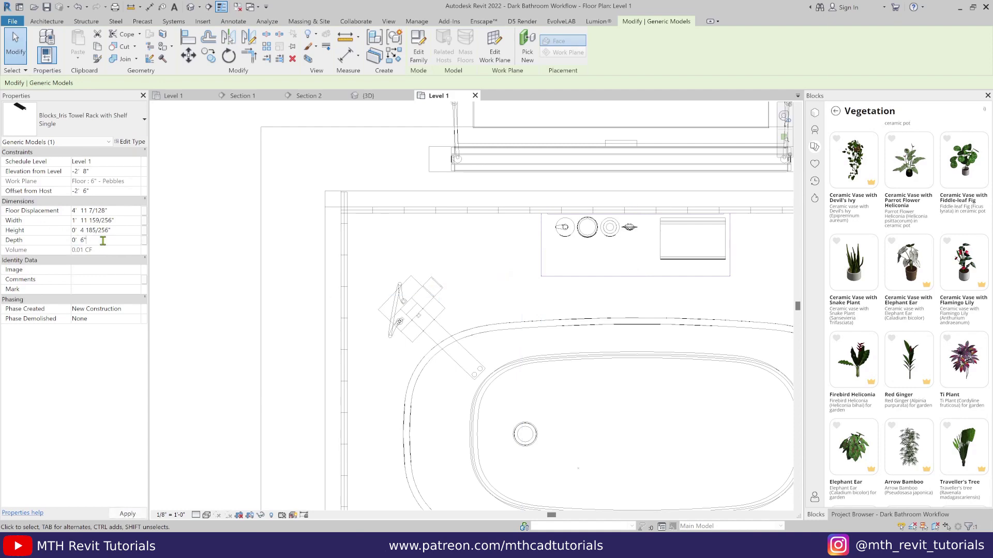
key("m")
key("v")
scroll(543, 231, "up", 2)
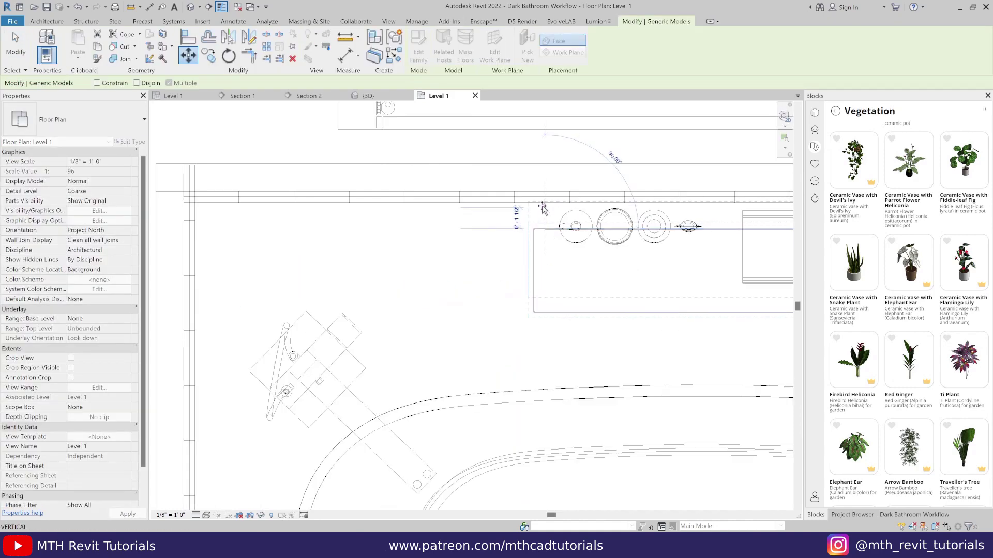
left_click(542, 206)
left_click(511, 265)
Reposition the Hair Products Set and the Folded Bath Towels so both sit within the shallower shelf
scroll(511, 266, "down", 2)
scroll(574, 251, "up", 2)
left_click_drag(549, 234, 551, 254)
scroll(551, 256, "down", 1)
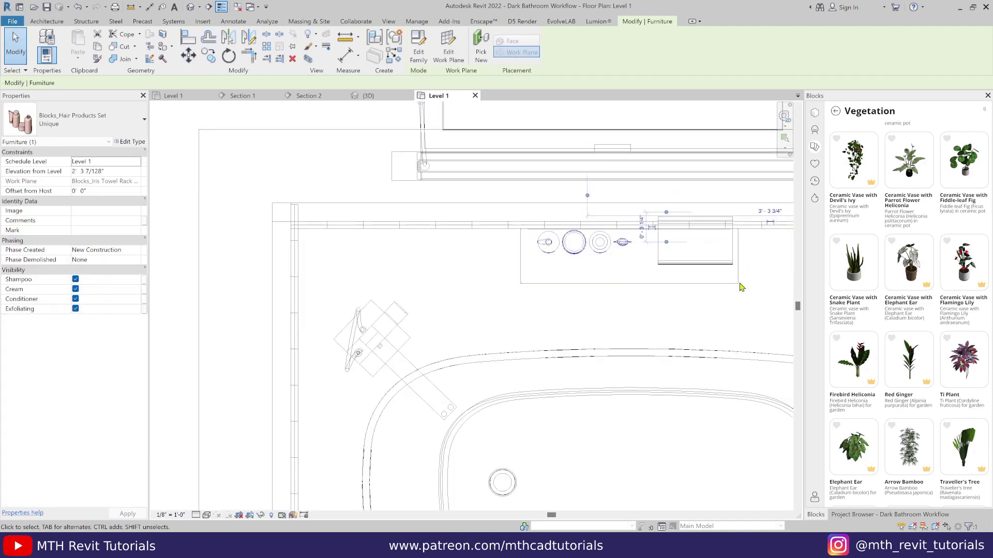
left_click_drag(694, 264, 691, 280)
Copy the towel rack with its hair products and towels to the adjoining side wall and rotate the copy parallel to that wall
left_click_drag(487, 305, 762, 224)
scroll(651, 250, "down", 2)
left_click(210, 57)
left_click(630, 234)
scroll(635, 236, "down", 5)
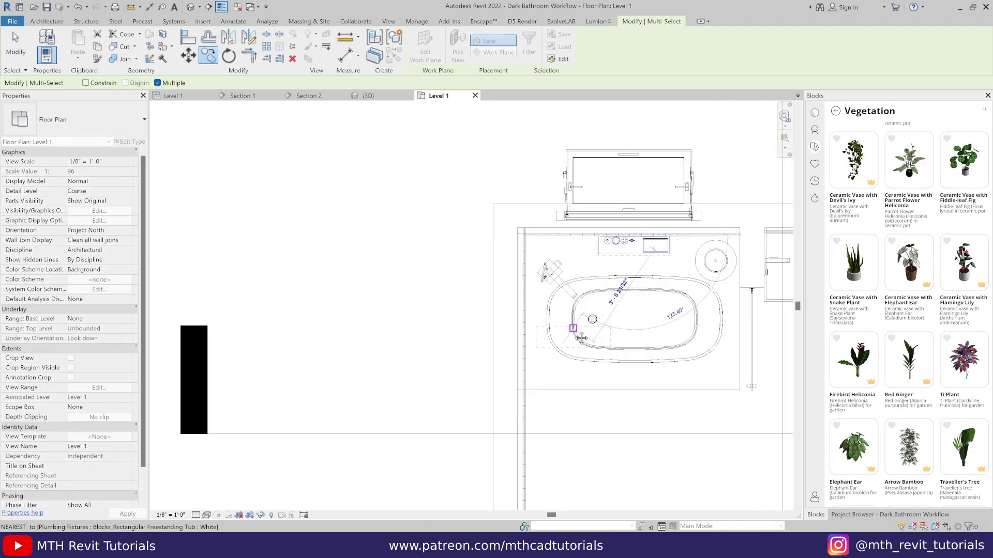
middle_click_drag(581, 338, 590, 123)
left_click(535, 274)
left_click(678, 287)
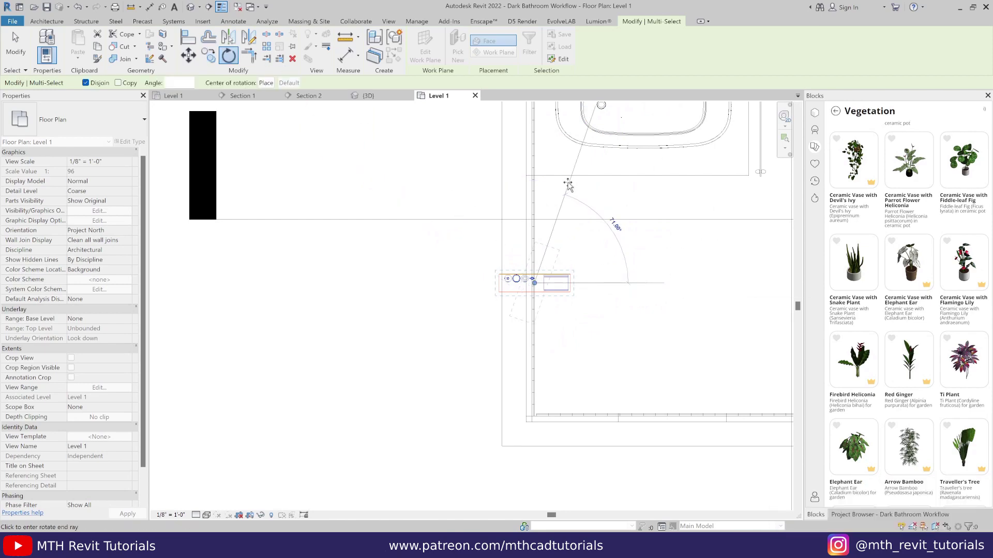
scroll(523, 262, "up", 1)
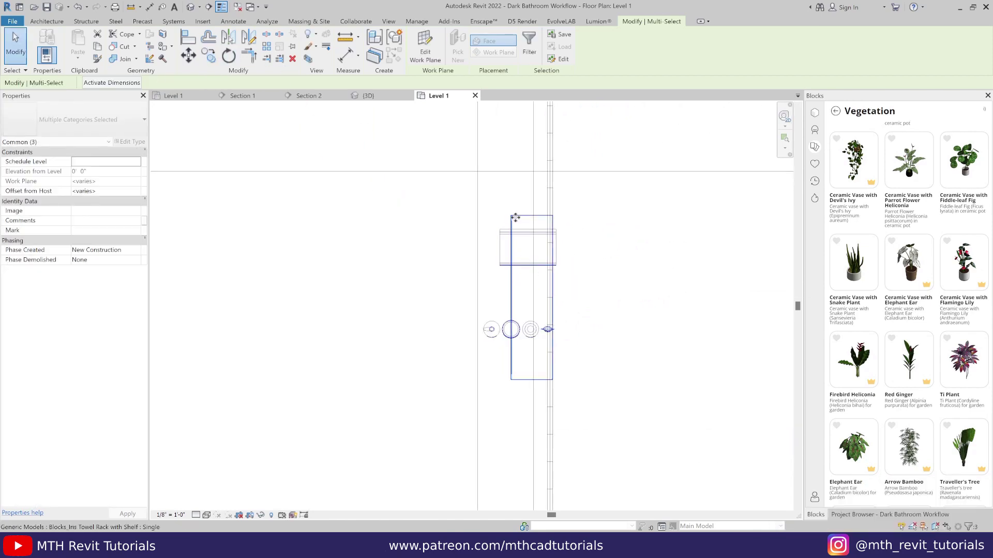
Move the copied towel rack and its accessories so the rack sits flush against the inner face of the side wall
left_click_drag(517, 217, 594, 214)
key("Escape")
left_click(588, 289)
key("m")
key("v")
left_click(588, 212)
left_click(553, 213)
key("Escape")
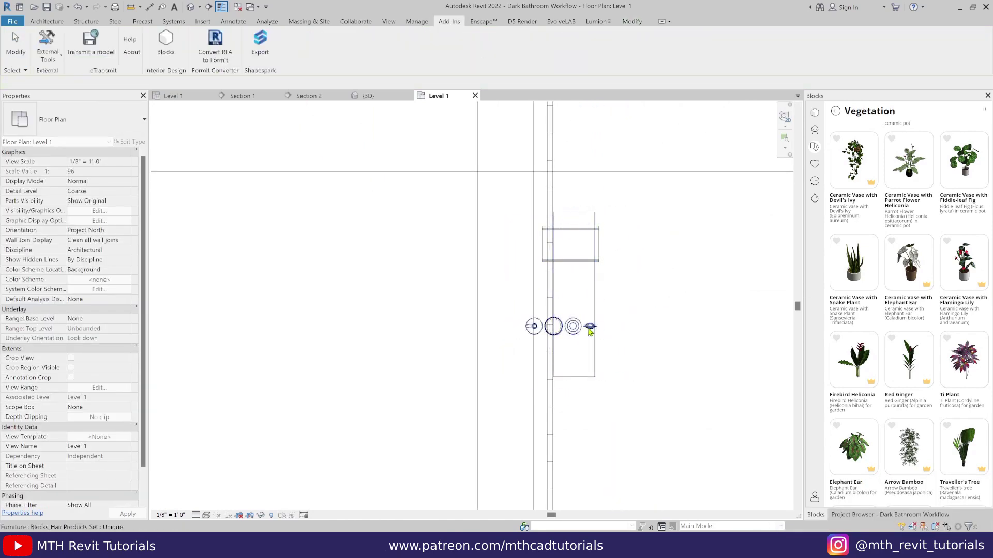
Rotate the copied Hair Products Set to line up with the side wall's shelf and move it onto the shelf
left_click(589, 327)
key("space")
left_click_drag(569, 329, 579, 329)
key("Escape")
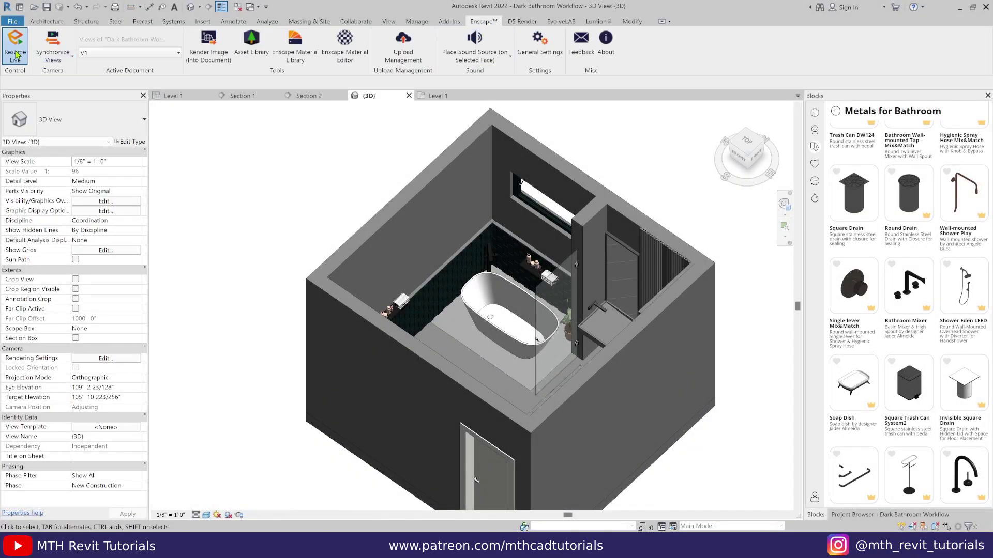
Resume Enscape's live updates and bring the tub area into view in the 3D model
left_click(15, 54)
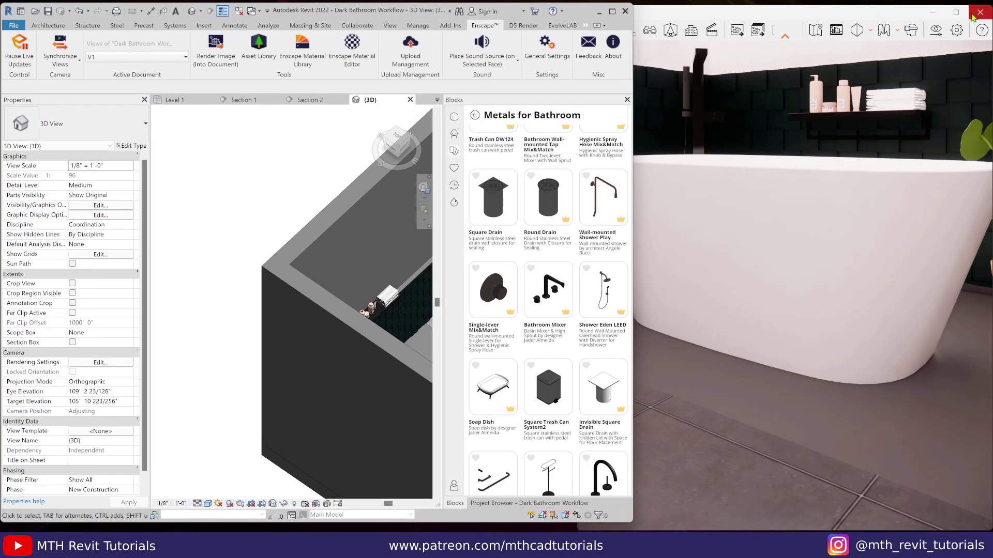
left_click(888, 16)
middle_click_drag(243, 383, 216, 358)
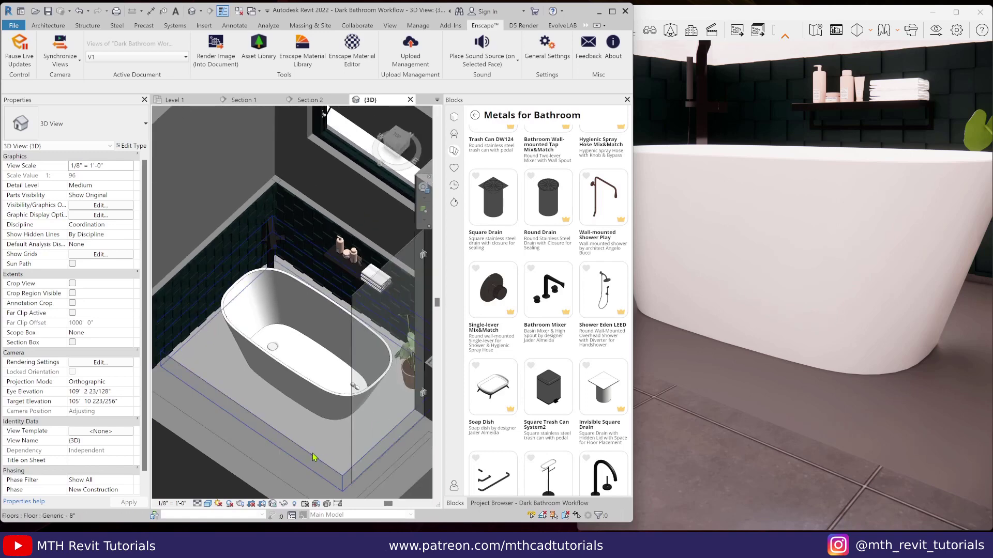
Create a new material called "00 - Pebbles" and assign it to the structure of the shower floor type 6" - Pebbles
left_click(294, 452)
left_click(131, 146)
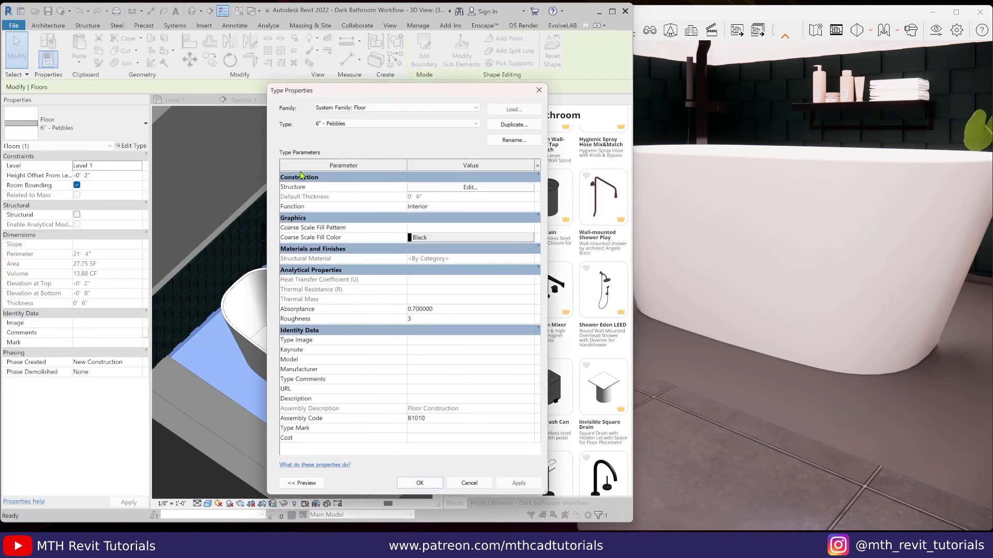
left_click(400, 199)
left_click(389, 193)
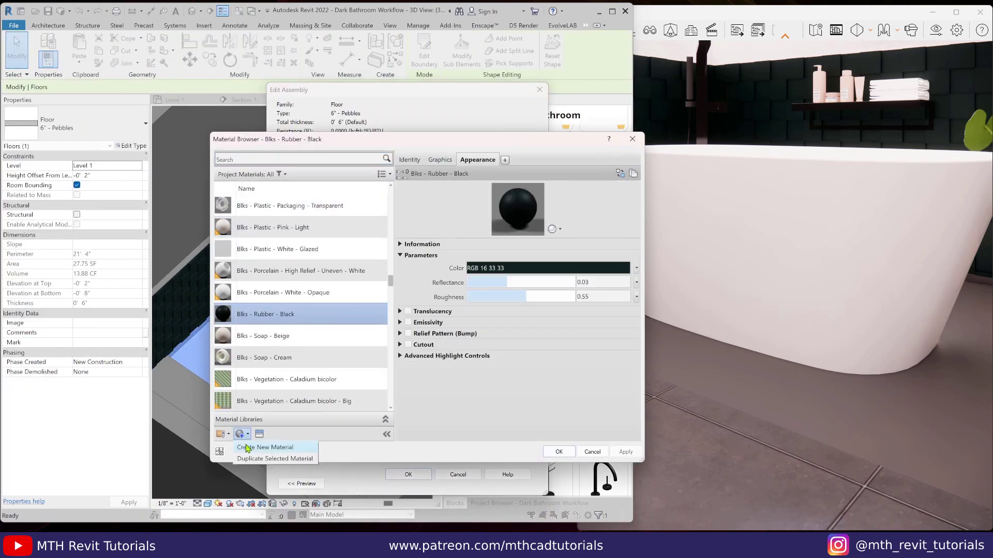
left_click(246, 448)
type("00 - Pebb")
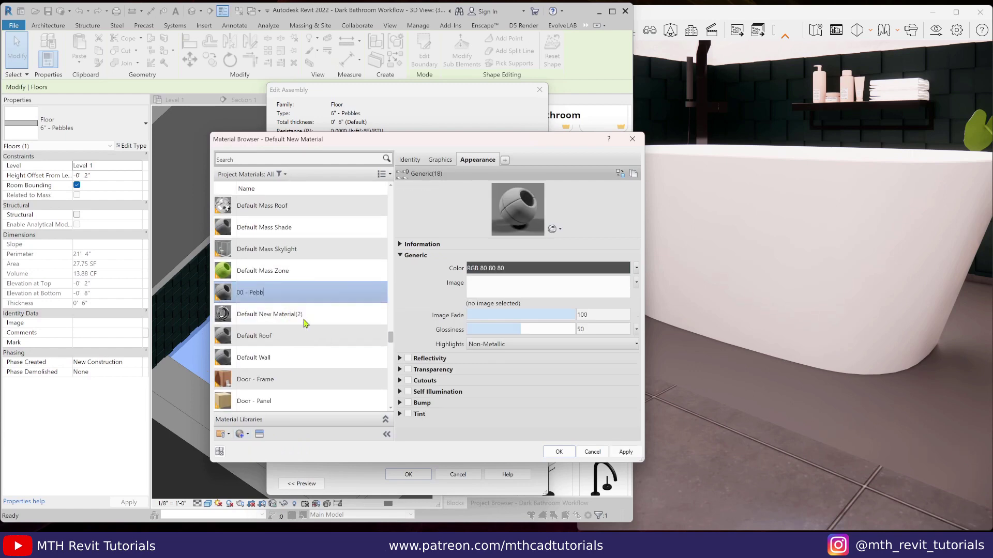
type("les")
key("Return")
left_click(556, 453)
left_click(408, 474)
left_click(402, 472)
key("Escape")
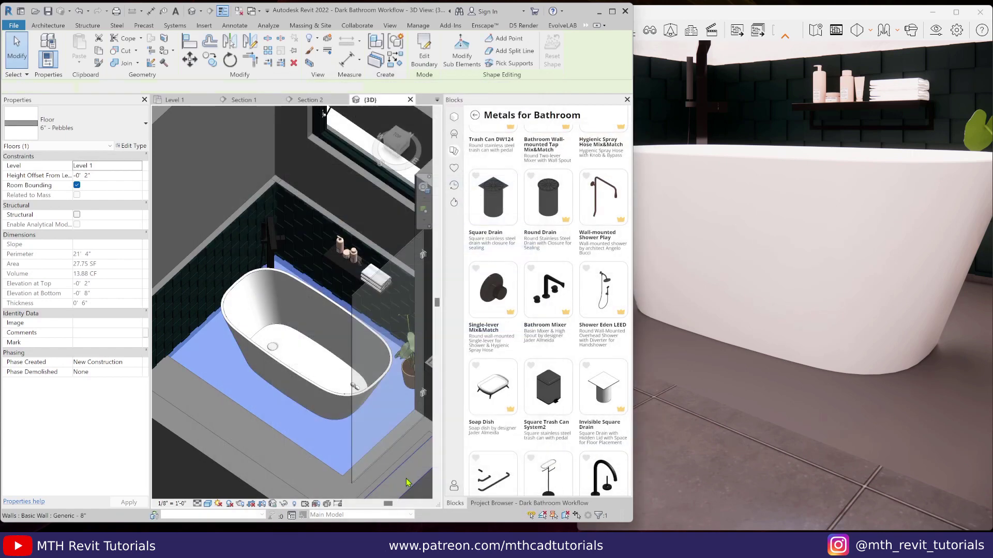
Replace the "00 - Pebbles" material in the Enscape Material Editor with Pebbles 02, White from the Grounds category
left_click(484, 25)
left_click(354, 52)
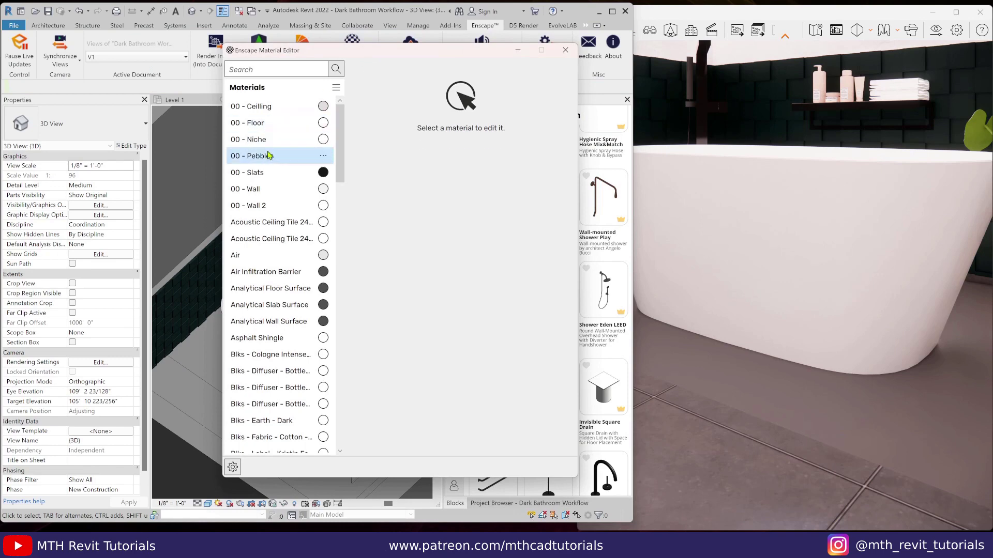
left_click(372, 200)
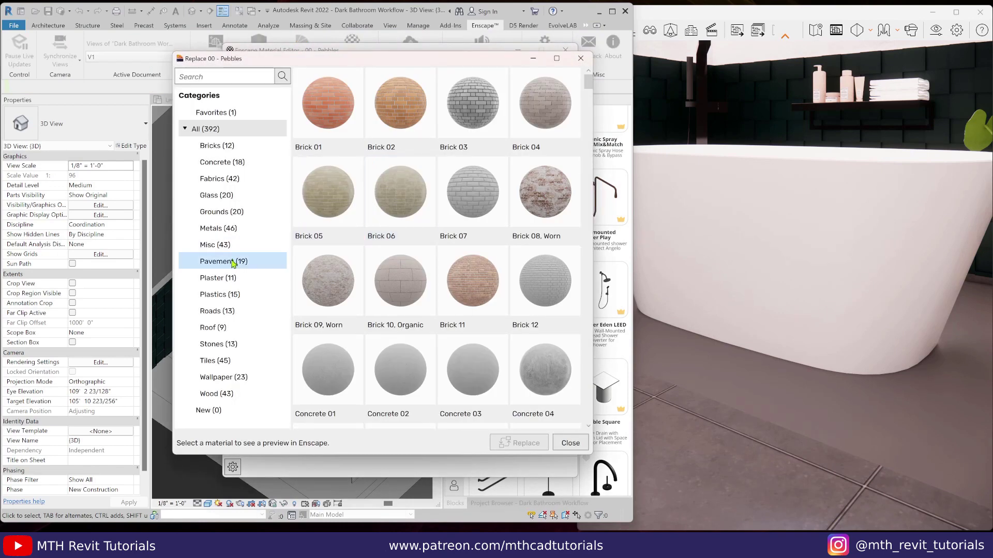
left_click(223, 212)
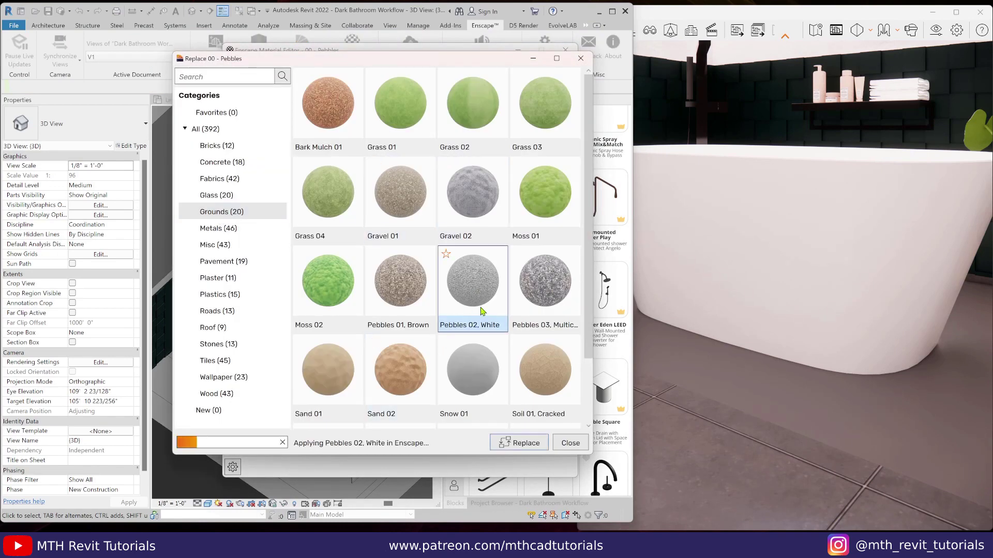
right_click_drag(760, 403, 759, 380)
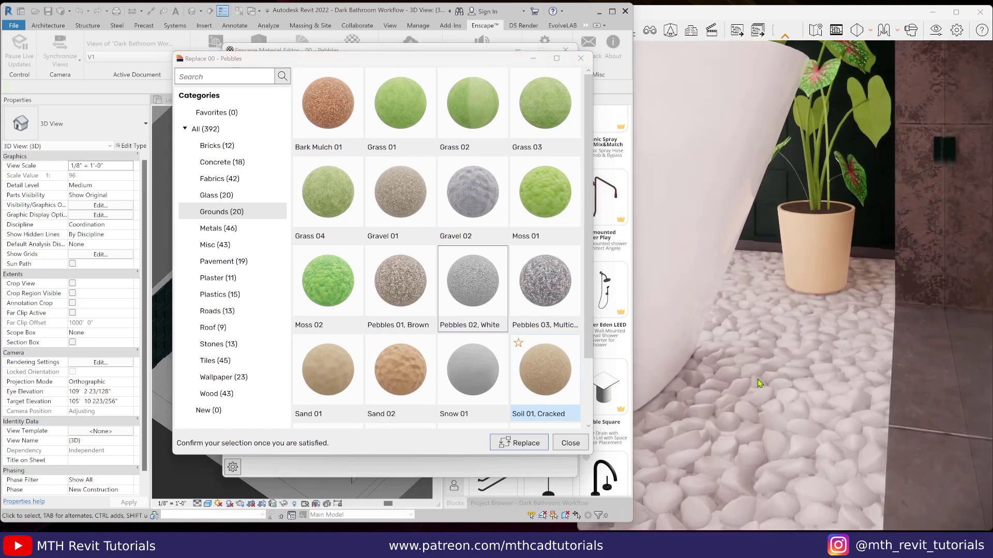
scroll(758, 383, "down", 5)
left_click(519, 443)
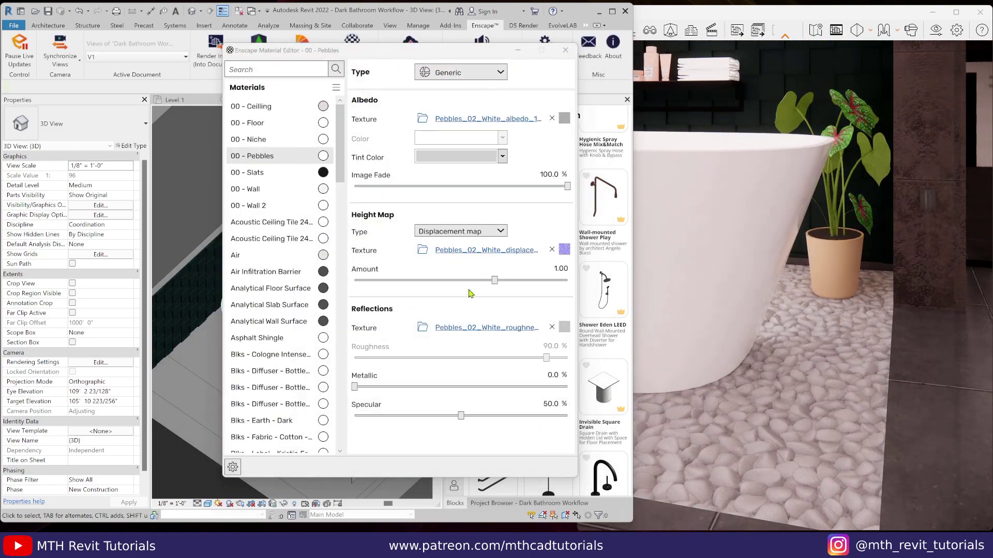
Set the displacement map amount of the "00 - Pebbles" material to 3.96 and close the material editor
left_click_drag(495, 279, 540, 279)
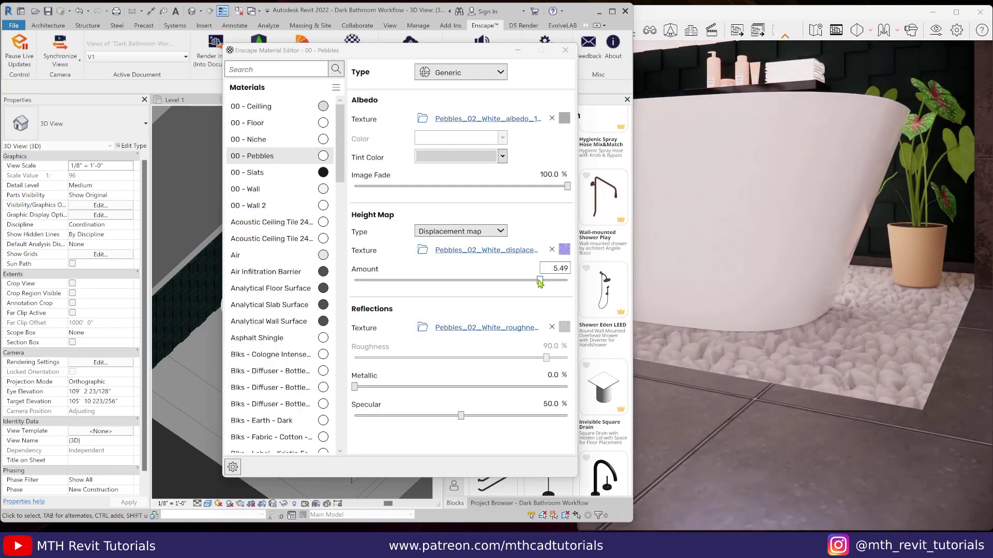
left_click_drag(539, 281, 532, 282)
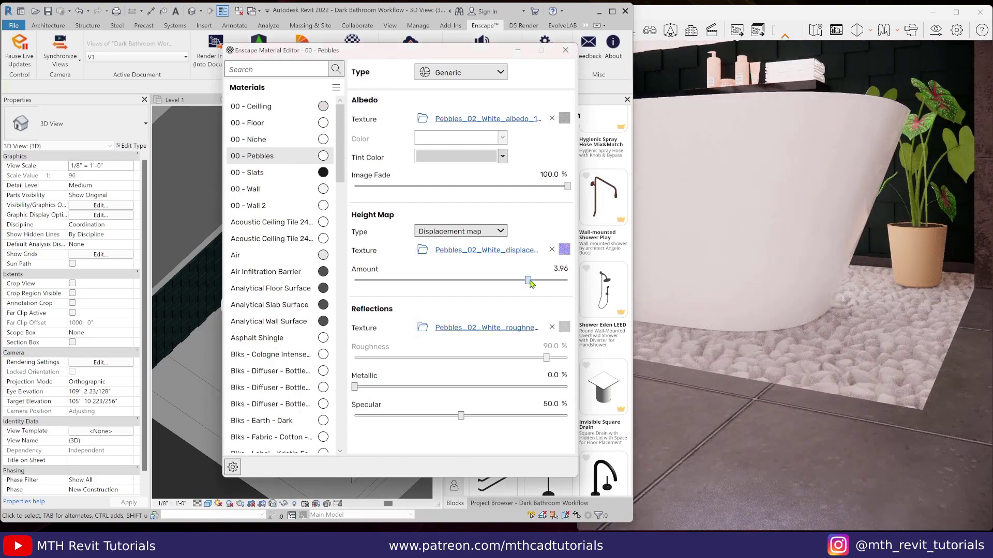
left_click(565, 52)
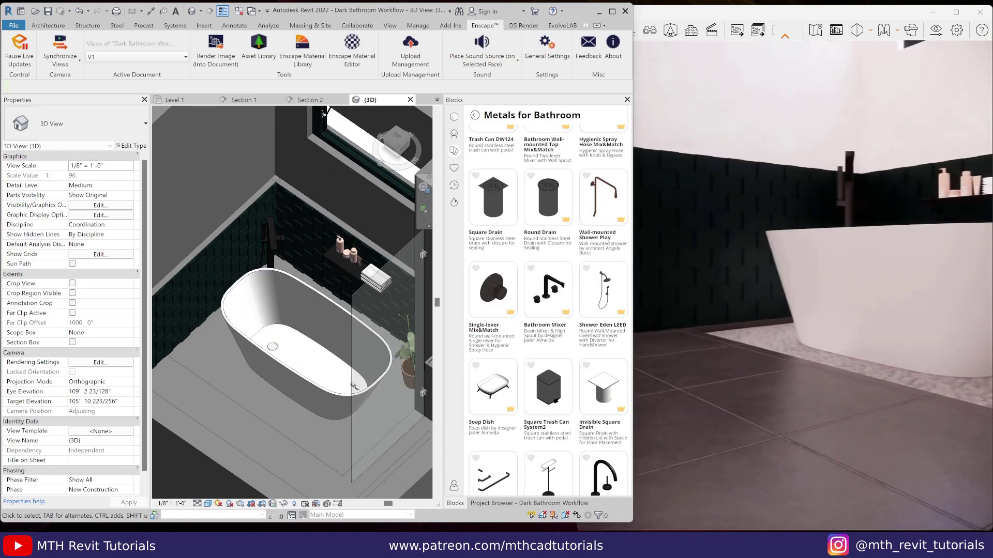
Set the pebble floor's height offset from Level 1 to -0' 1" in the 3D model
mouse_move(211, 361)
middle_mouse_down()
mouse_move(224, 339)
mouse_move(213, 351)
middle_mouse_up()
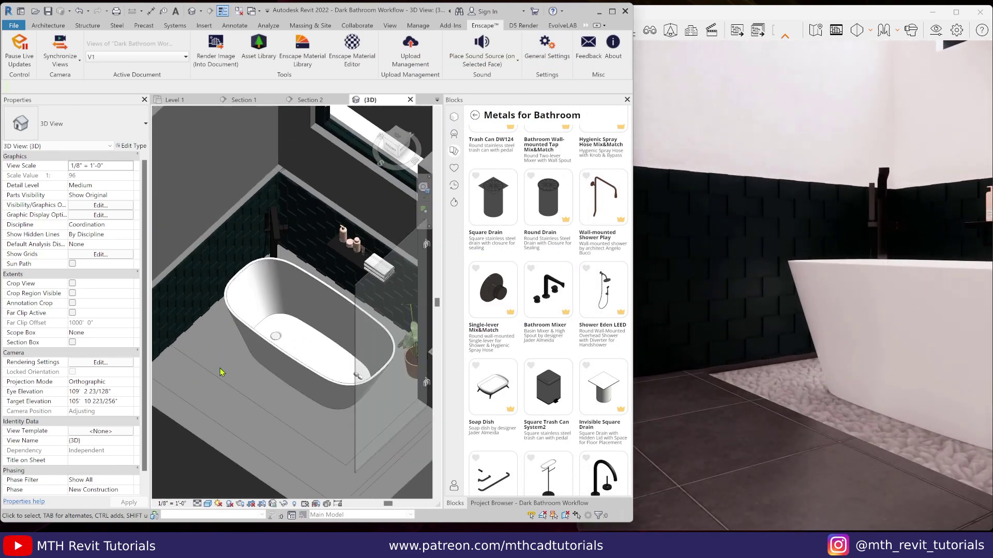
left_click(220, 371)
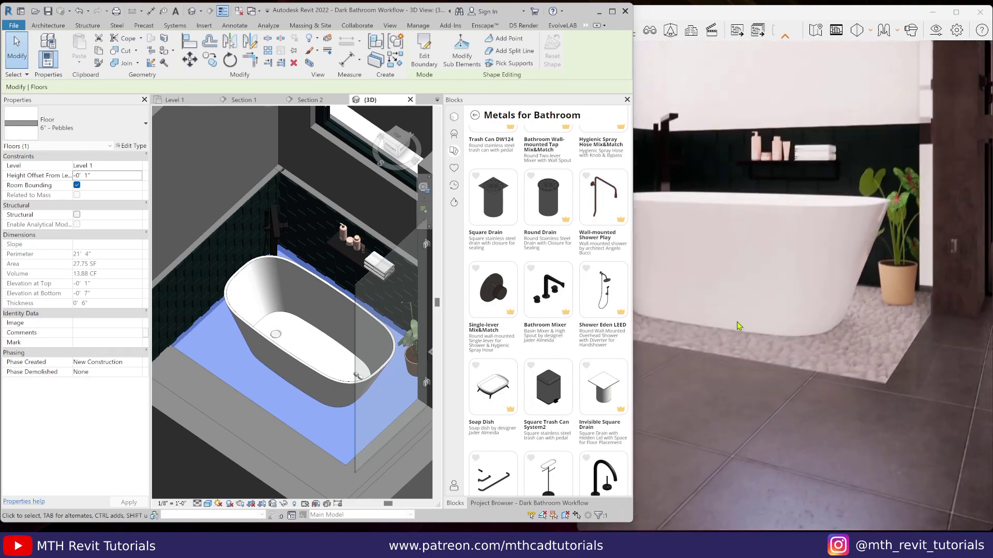
Set the details material of the shower's single glass door type to Blks - Rubber - Black
scroll(352, 247, "up", 1)
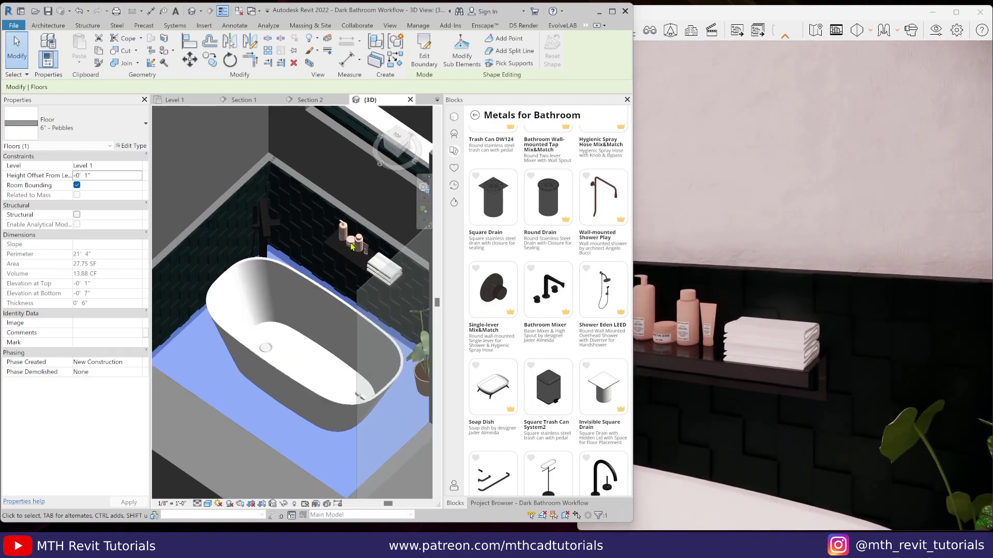
scroll(352, 247, "up", 2)
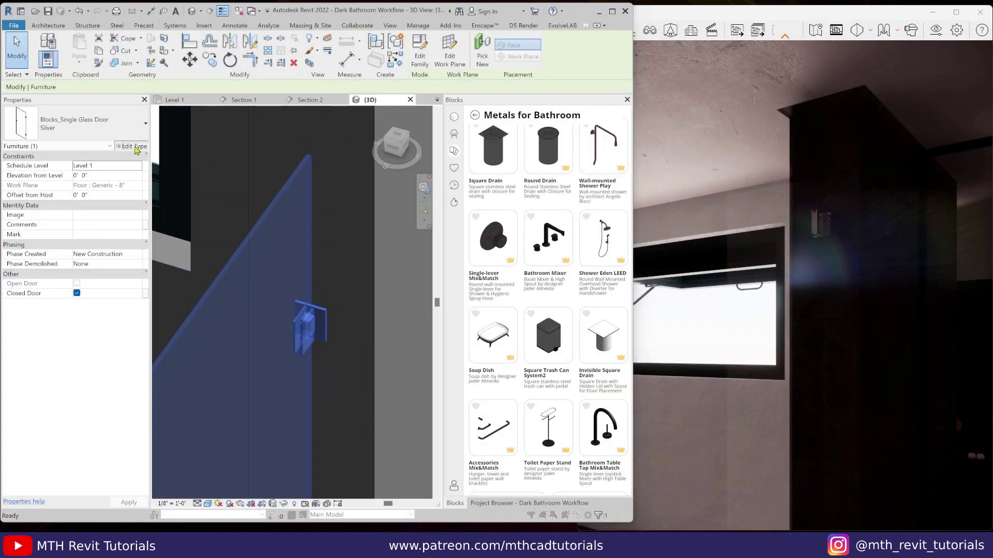
left_click(135, 147)
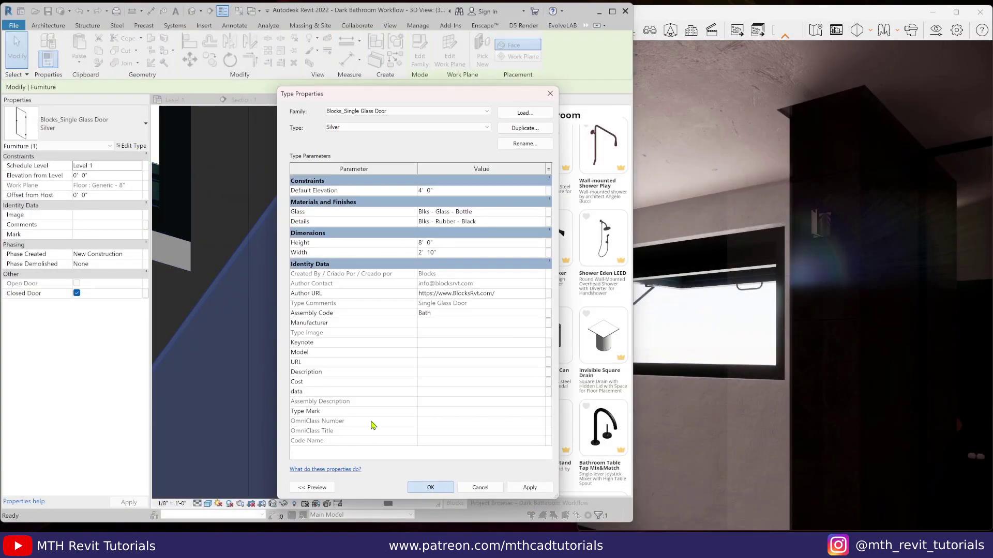
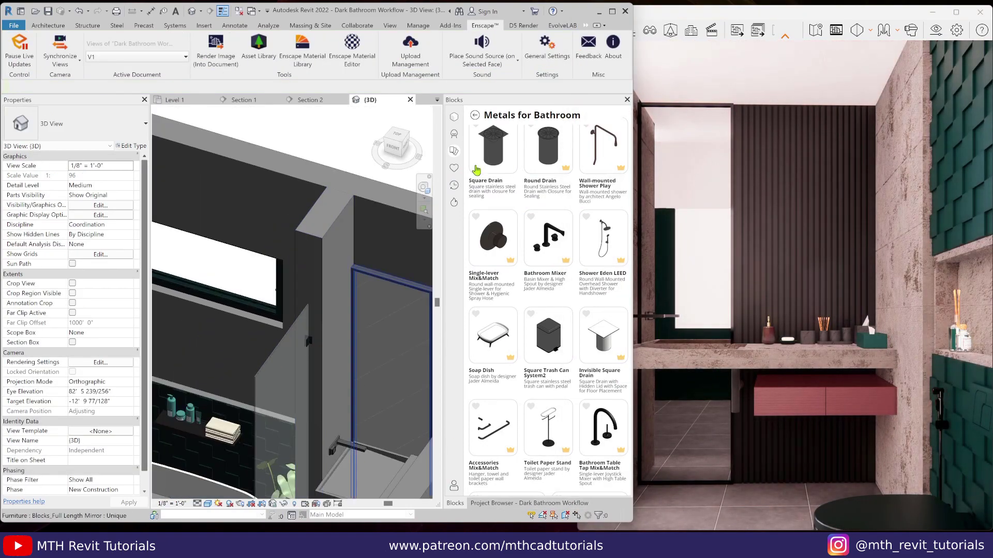
Search the Blocks families for "wall light" and place the Golden and Pink Wall Light in front of the slatted wall above the vanity
scroll(251, 319, "down", 3)
middle_click_drag(251, 319, 362, 359, "shift")
scroll(297, 352, "up", 5)
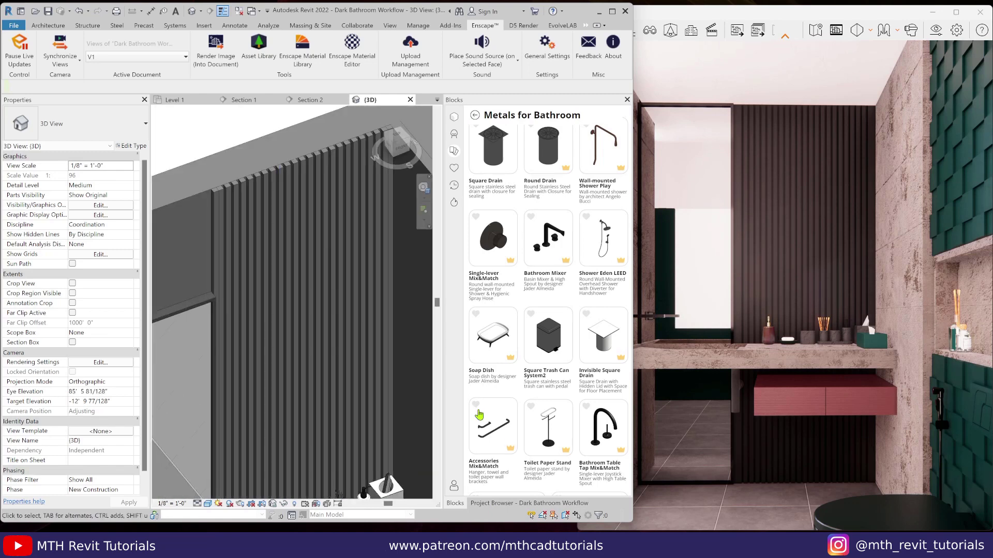
left_click(474, 115)
left_click(453, 134)
type("wall li")
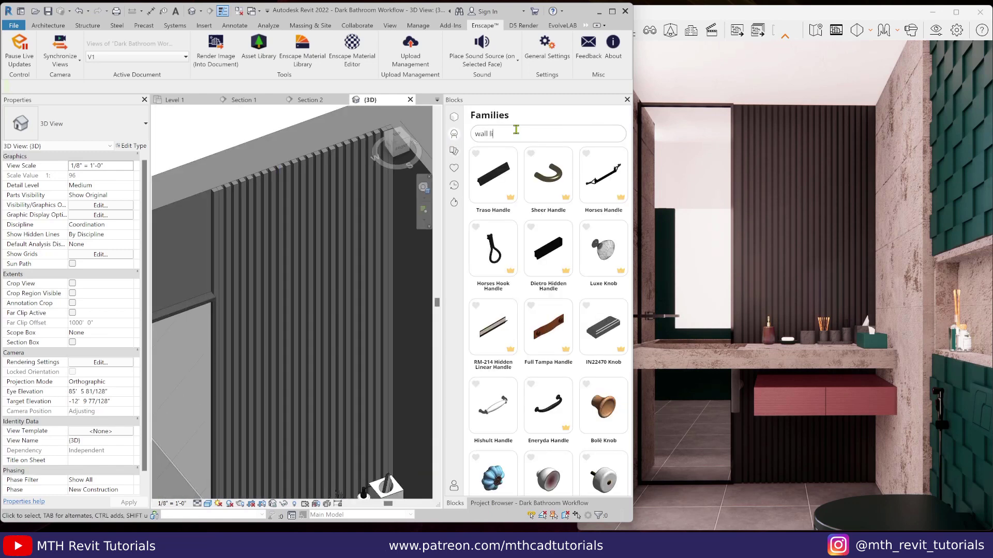
type("ght")
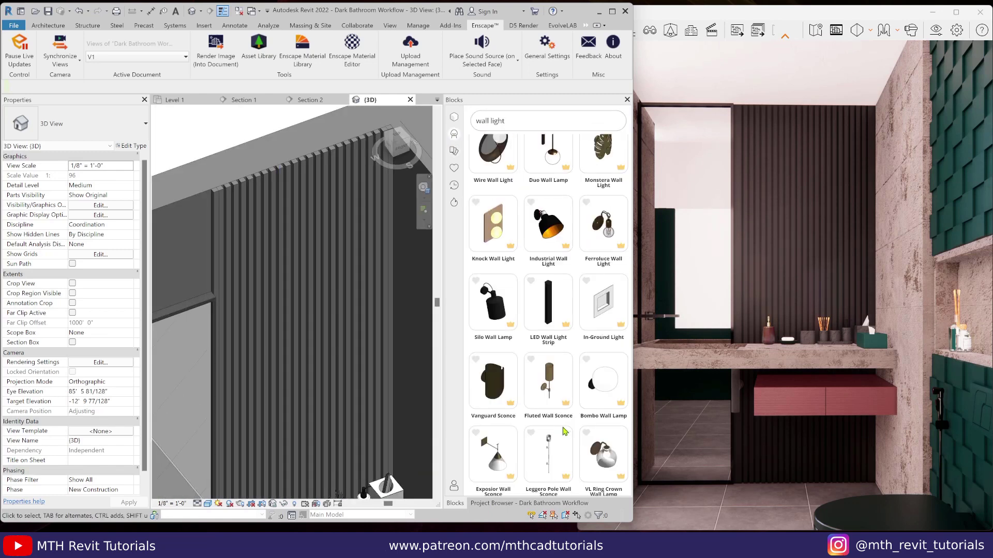
left_click(496, 193)
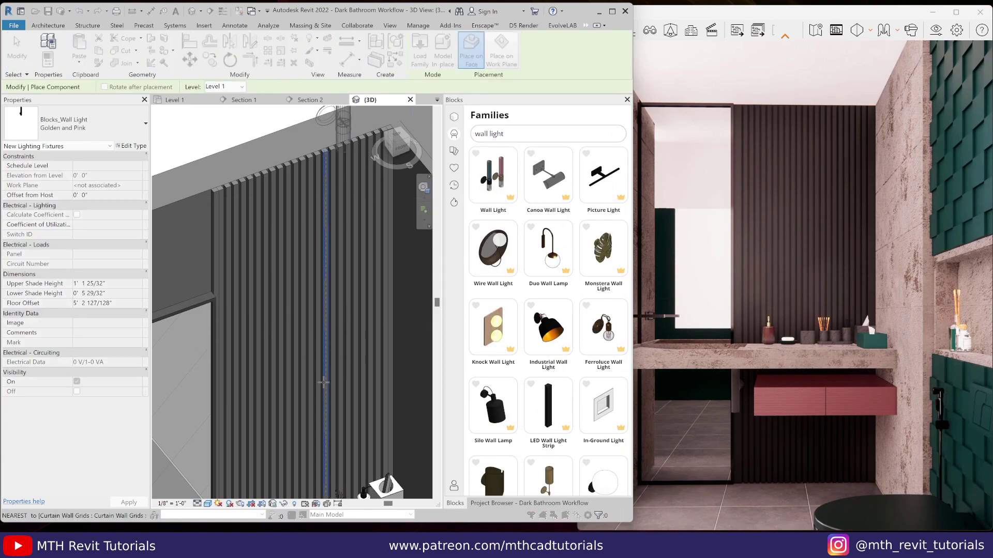
scroll(323, 382, "down", 4)
left_click(356, 321)
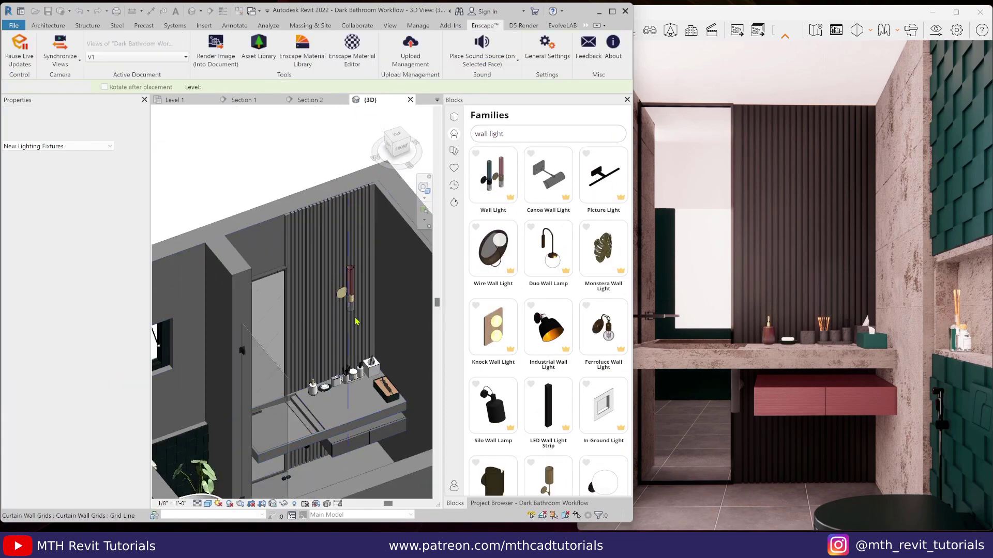
key("Escape")
scroll(356, 322, "up", 3)
Flip the Section 1 marker in the Level 1 floor plan to face the vanity wall and open that section view
left_click(481, 500)
left_click(455, 504)
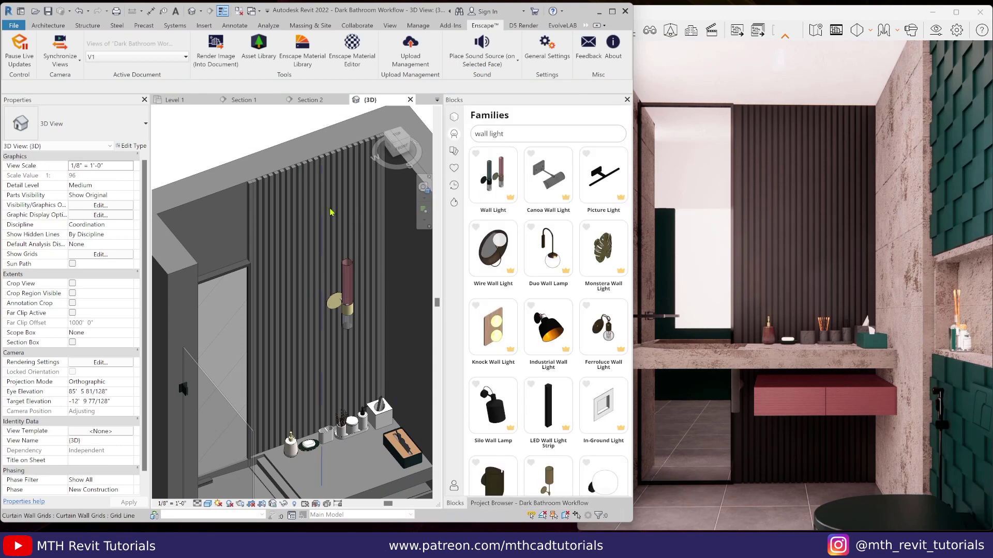
left_click(242, 100)
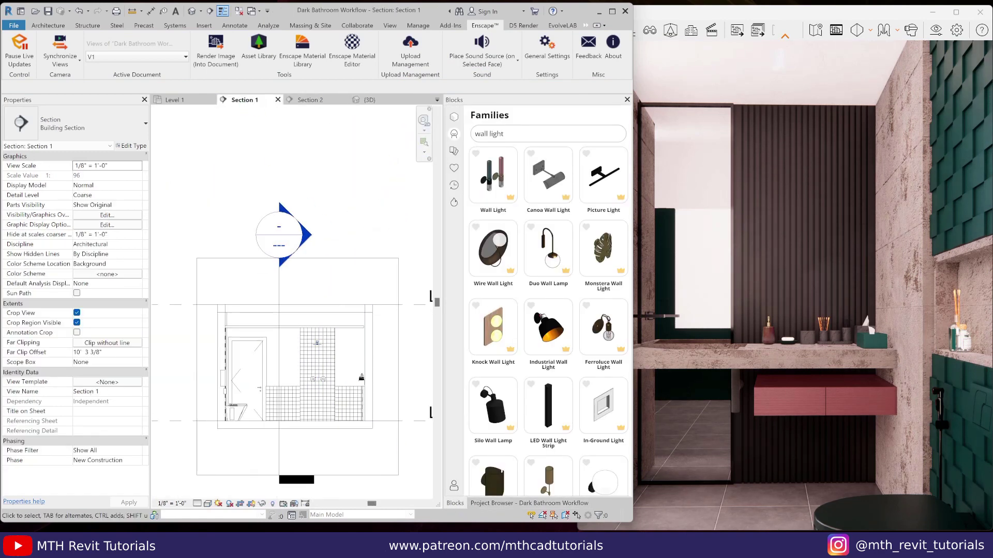
left_click(309, 99)
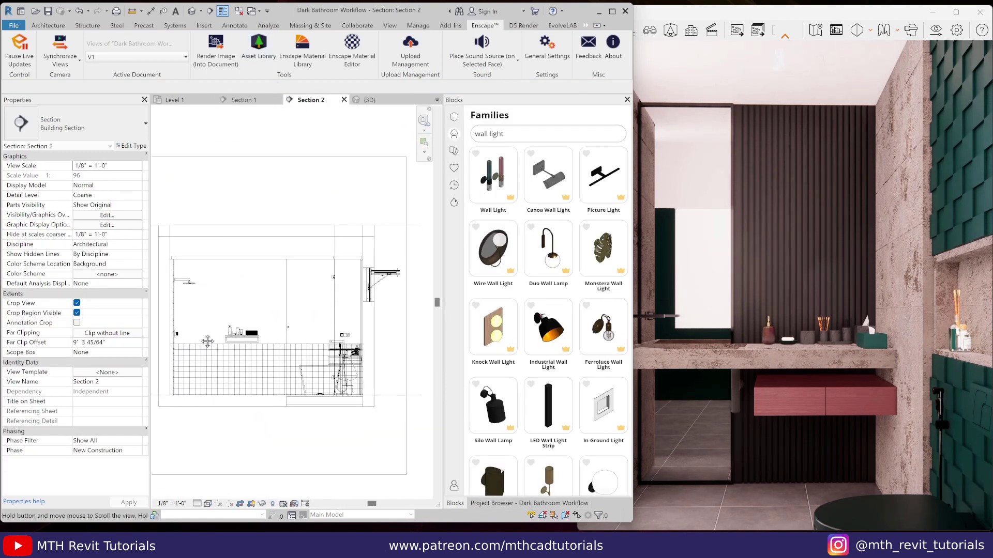
left_click(517, 503)
double_click(486, 128)
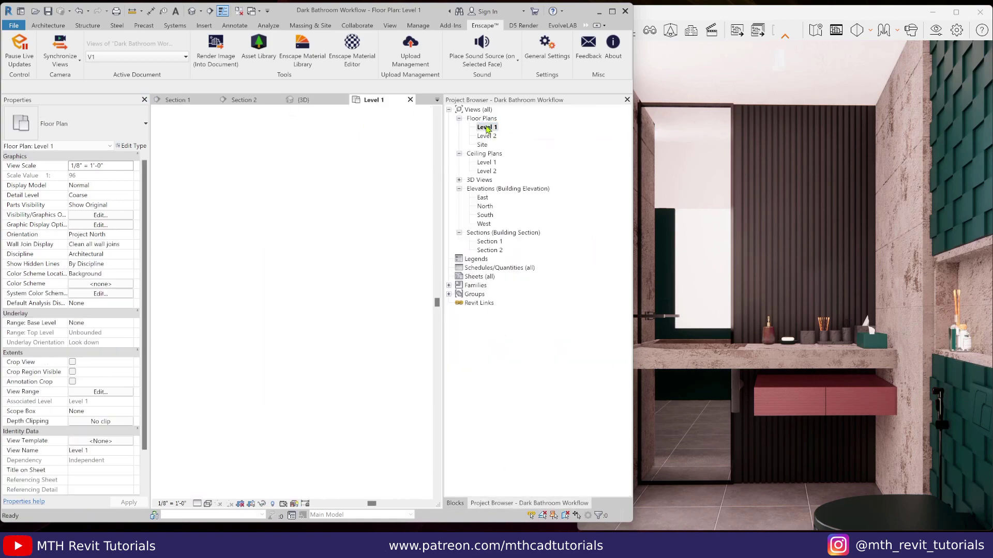
scroll(288, 293, "up", 6)
left_click(393, 313)
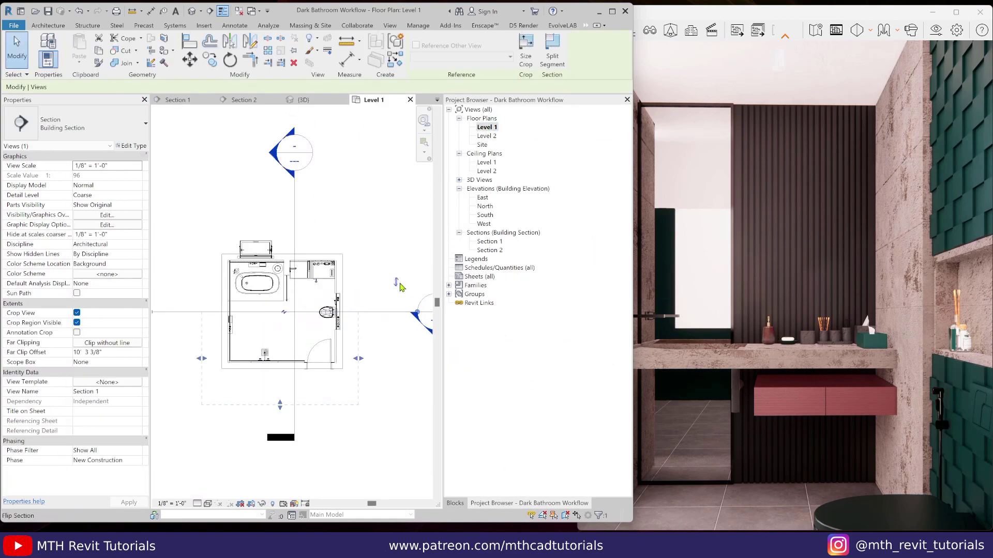
left_click(399, 285)
scroll(350, 303, "down", 1)
double_click(403, 307)
Reposition the wall light above the vanity and set its upper shade height to 2' 0" and lower shade height to 0' 5"
scroll(351, 350, "up", 3)
left_click_drag(335, 268, 335, 386)
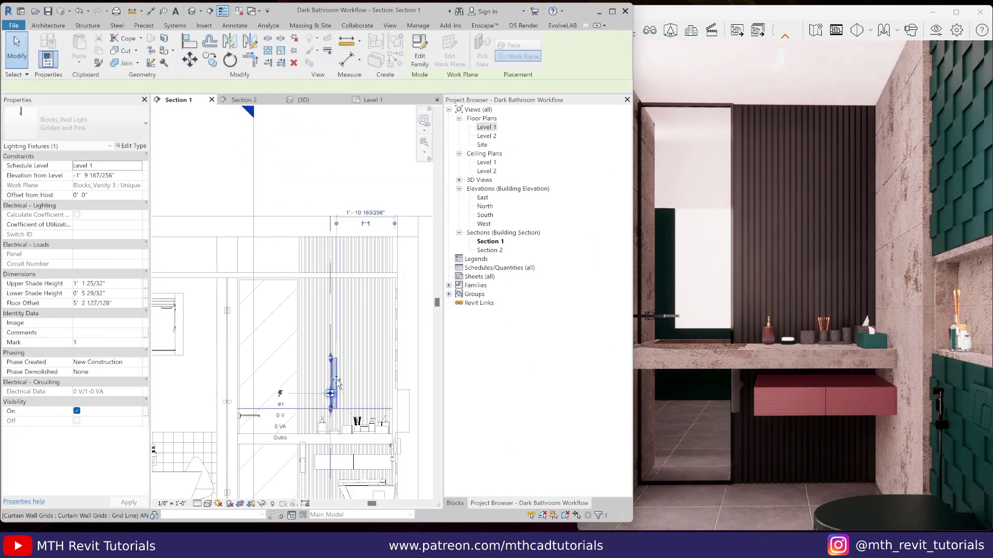
scroll(335, 393, "up", 2)
middle_click_drag(354, 390, 334, 368)
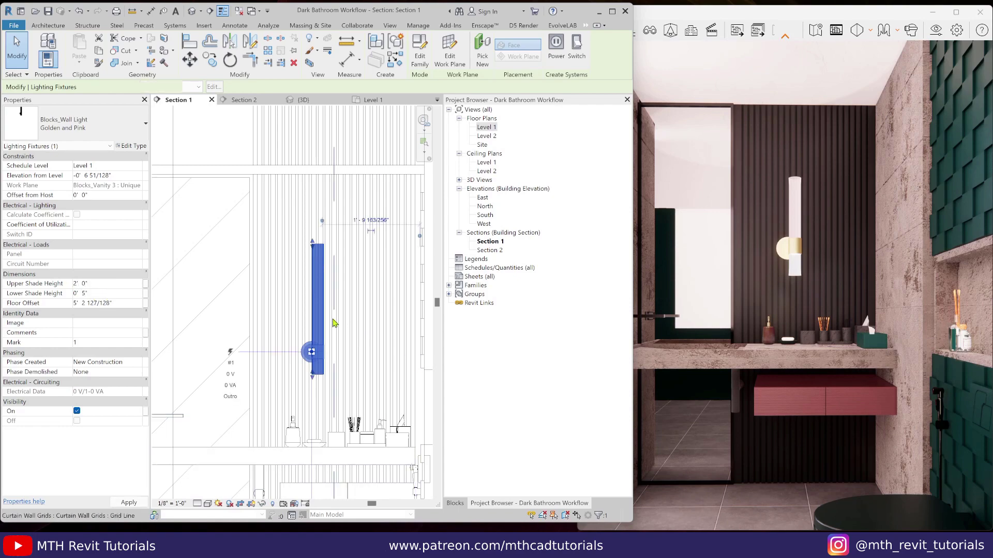
Lengthen the wall light's upper shade to 3' 0" and create a mirrored copy beside it above the vanity
left_click(412, 325)
scroll(315, 324, "down", 1)
left_click_drag(320, 351, 326, 374)
key("a")
key("r")
left_click(307, 336)
left_click(307, 306)
left_click(422, 377)
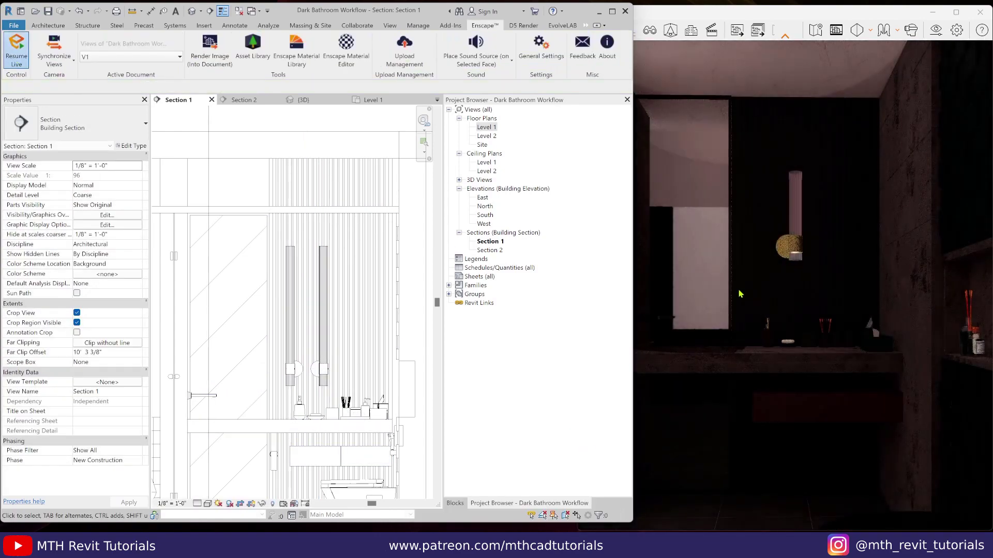
double_click(486, 126)
scroll(321, 366, "up", 5)
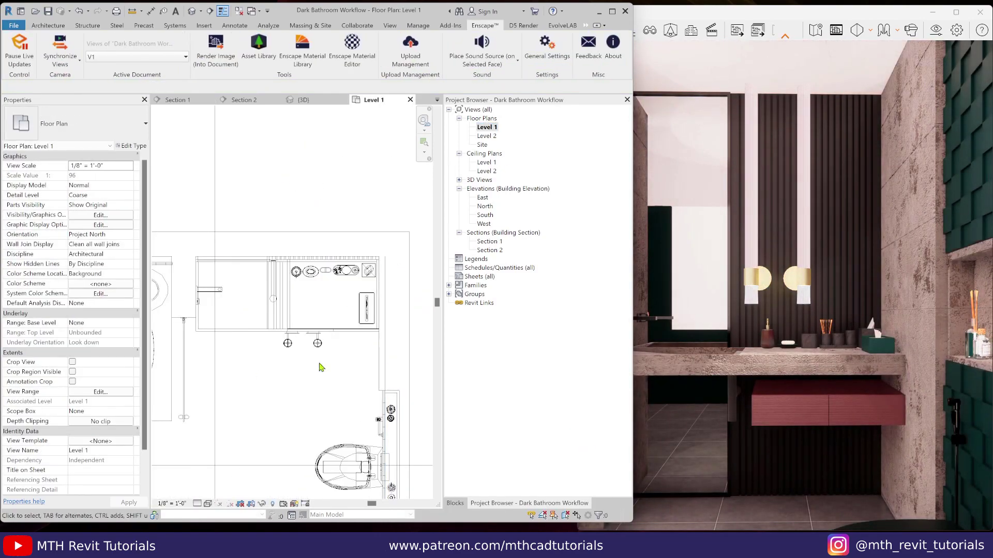
left_click(259, 324)
key("m")
key("v")
scroll(306, 308, "up", 2)
middle_click_drag(320, 88, 326, 279)
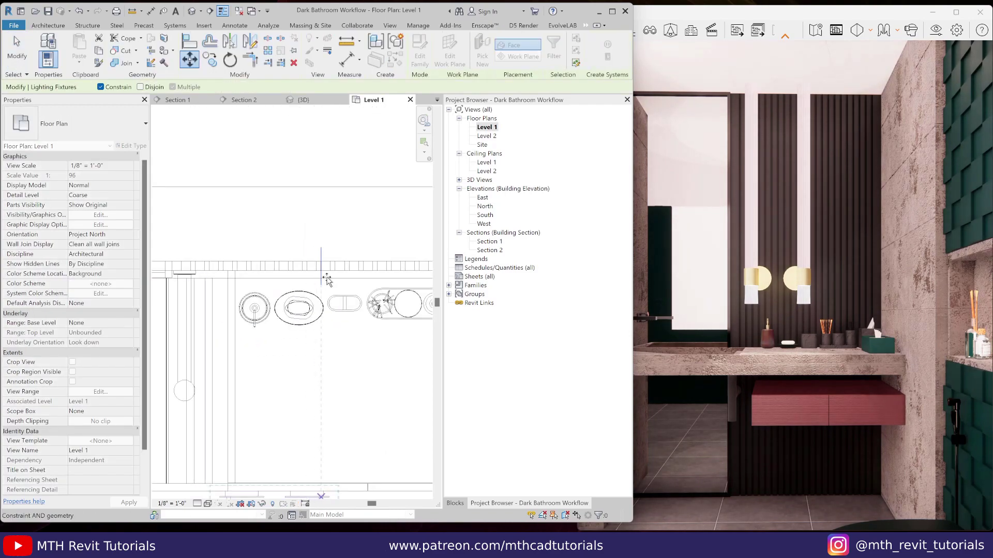
scroll(307, 297, "down", 2)
key("Escape")
key("Escape")
Select both wall lights in the 3D view and change their work plane so they sit on the slatted wall
left_click(192, 11)
left_click(367, 378)
left_click(329, 393, "ctrl")
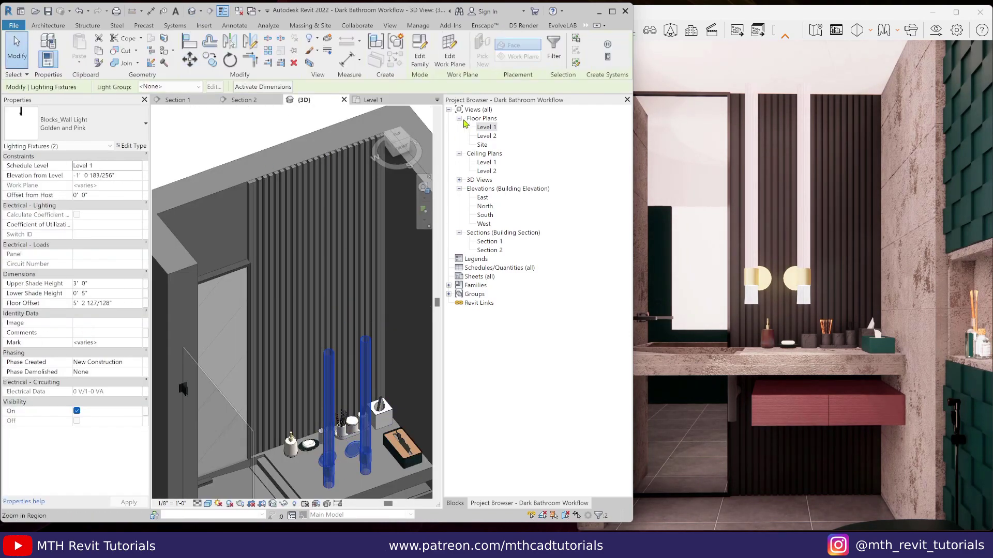
left_click(455, 54)
left_click(477, 348)
left_click(475, 348)
scroll(310, 176, "up", 3)
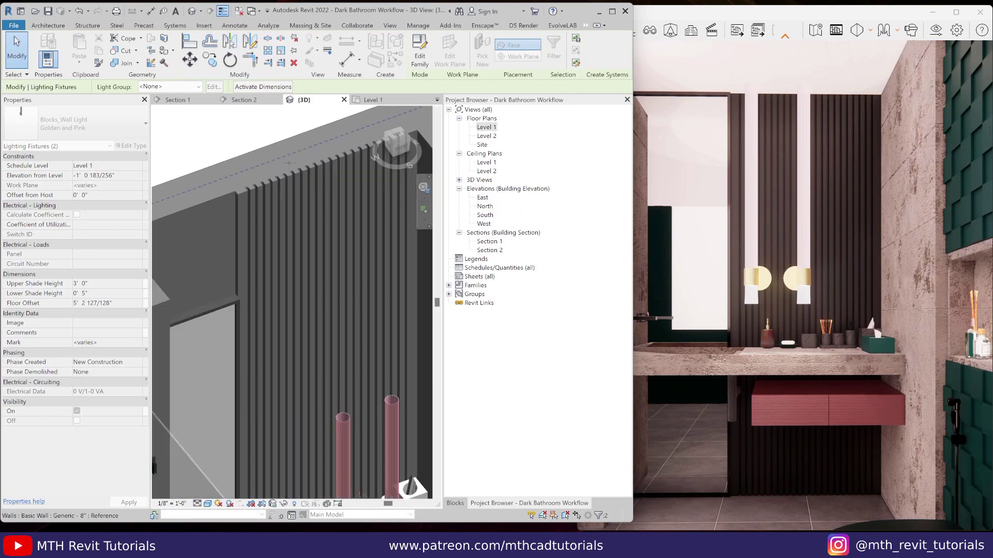
left_click(308, 175)
scroll(423, 260, "down", 3)
Nudge the two wall lights slightly closer together in the Level 1 floor plan and return to the 3D view
double_click(486, 127)
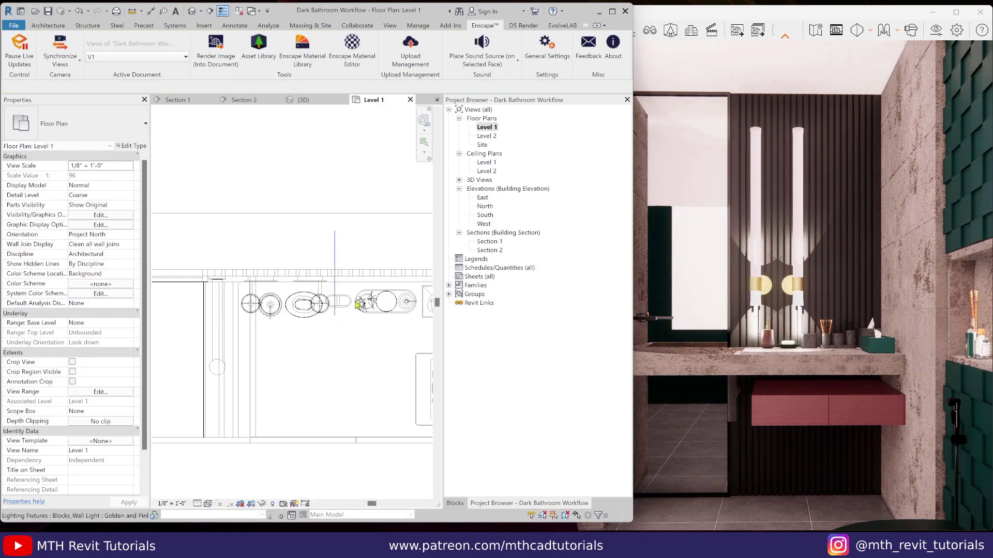
scroll(358, 303, "down", 2)
middle_click_drag(359, 303, 360, 367)
scroll(295, 318, "up", 4)
scroll(311, 338, "down", 2)
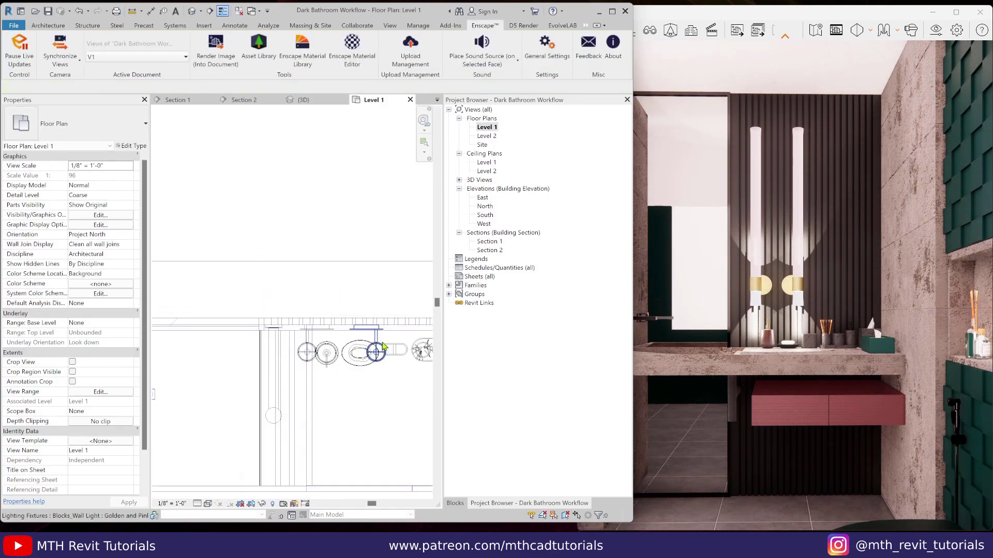
left_click(377, 343)
key("Left")
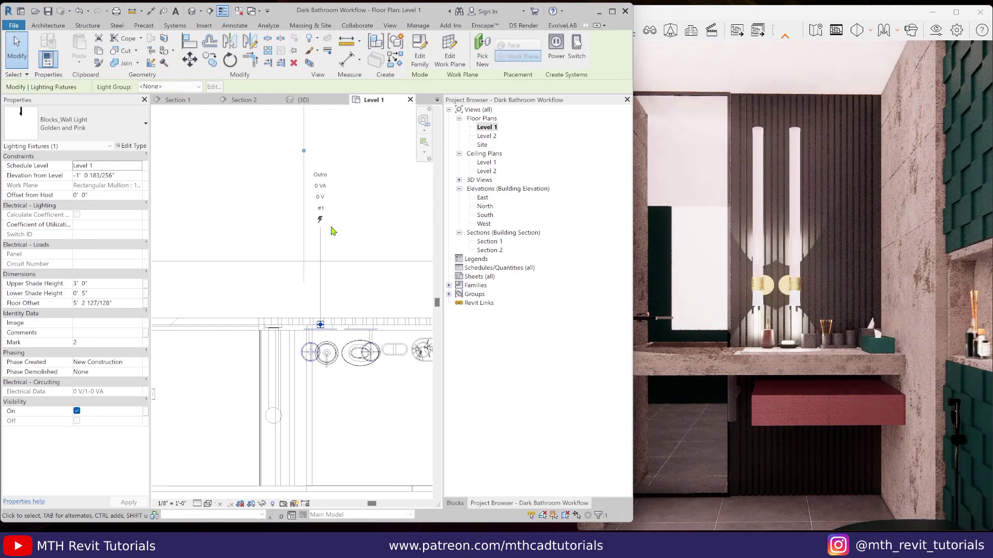
key("Escape")
left_click(192, 12)
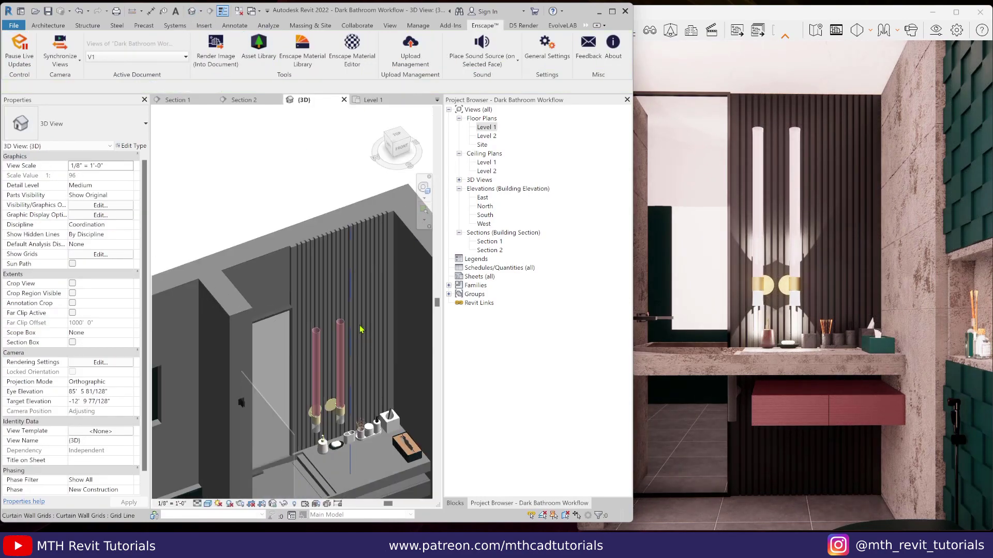
In Section 1, set the wall light type's metal finish to Blks - Rubber - Black
left_click(177, 100)
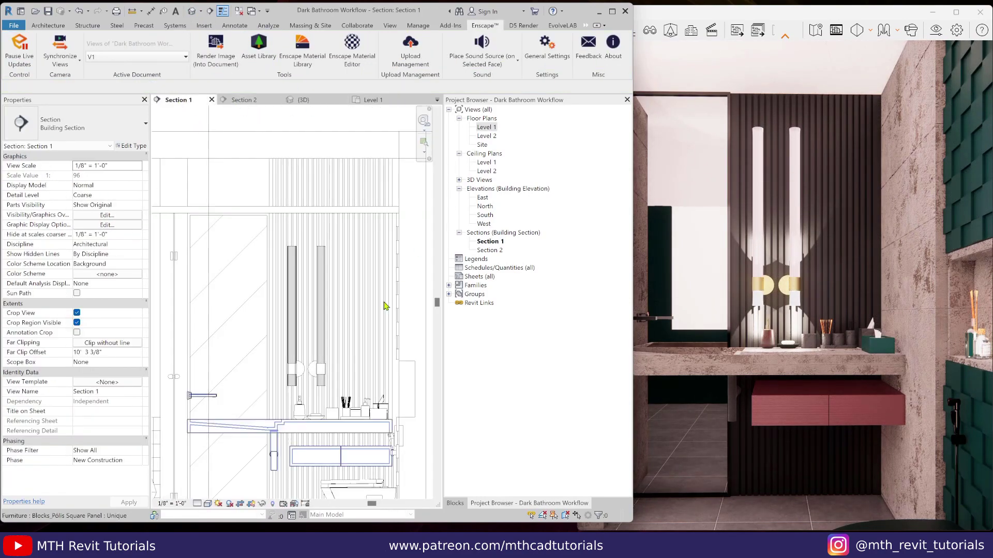
left_click(319, 306)
left_click(131, 146)
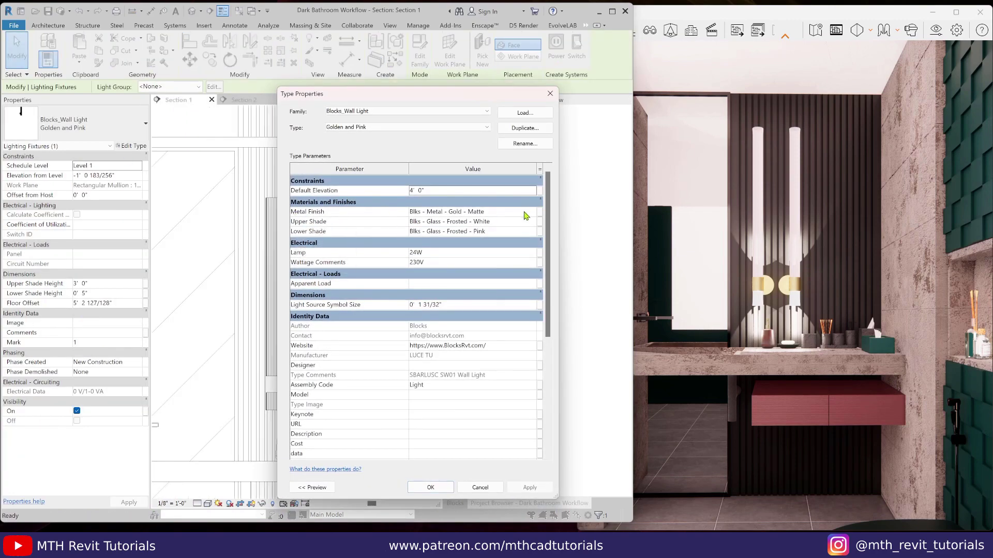
left_click(451, 489)
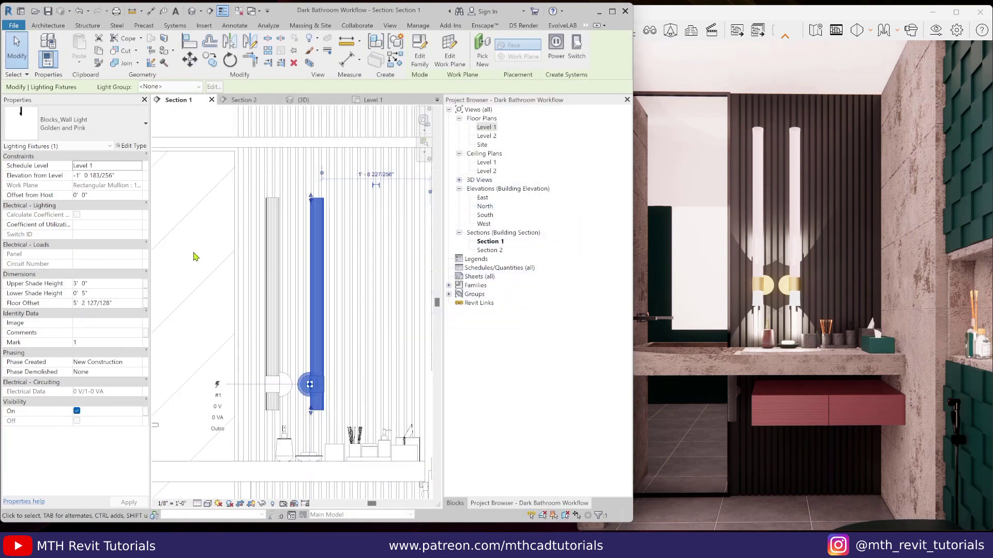
left_click(195, 257)
Nudge the right-hand wall light slightly closer to its mirrored neighbour in the section view
left_click(320, 379)
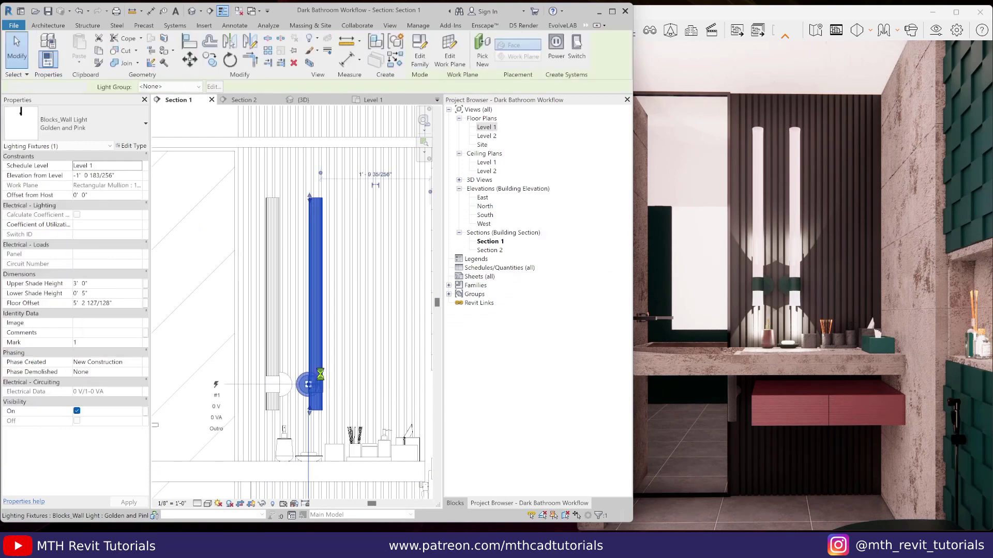
key("Escape")
left_click(130, 146)
key("Escape")
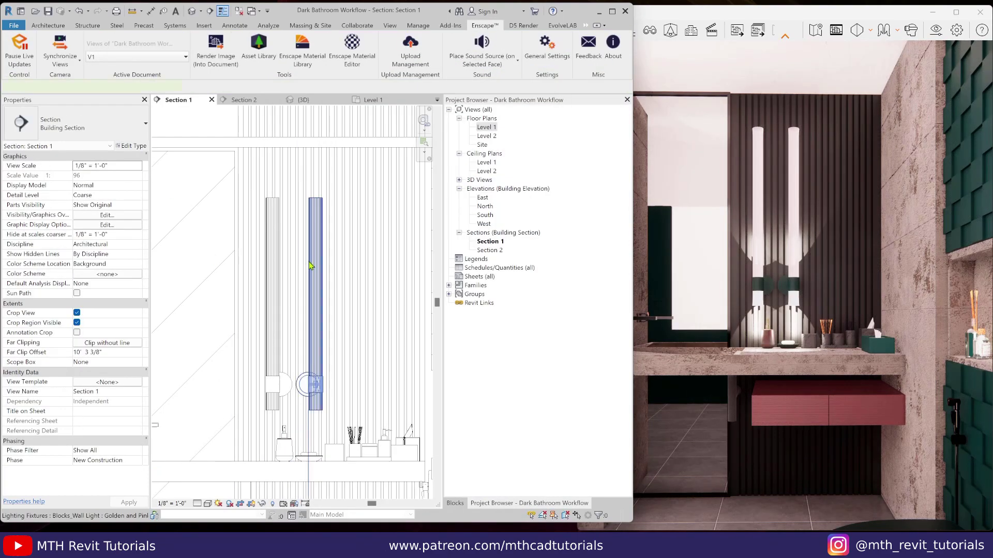
Set the initial intensity of the Golden and Pink wall light type to a wattage of 2
left_click(312, 265)
left_click(131, 145)
scroll(424, 310, "down", 5)
left_click(472, 417)
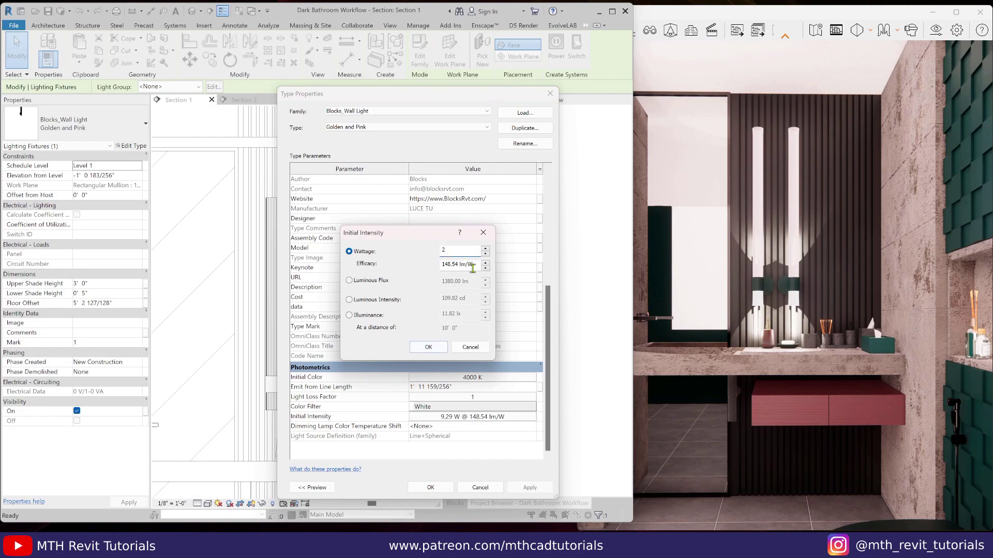
left_click(429, 347)
left_click(443, 489)
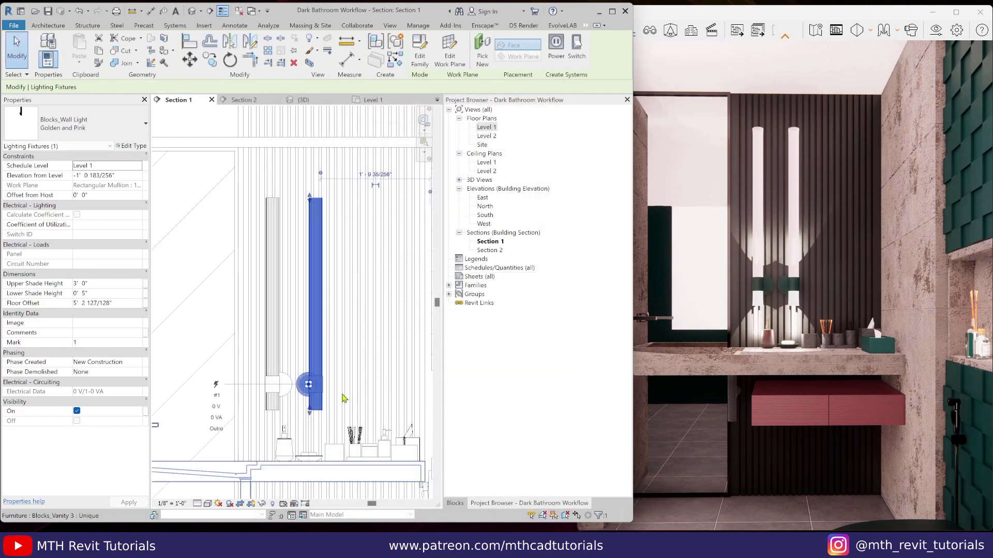
Turn on self illumination for the Blks - Glass - Frosted - White shade material and set its generic color to RGB 0 204 51
key("Escape")
left_click(317, 371)
left_click(315, 368)
double_click(311, 240)
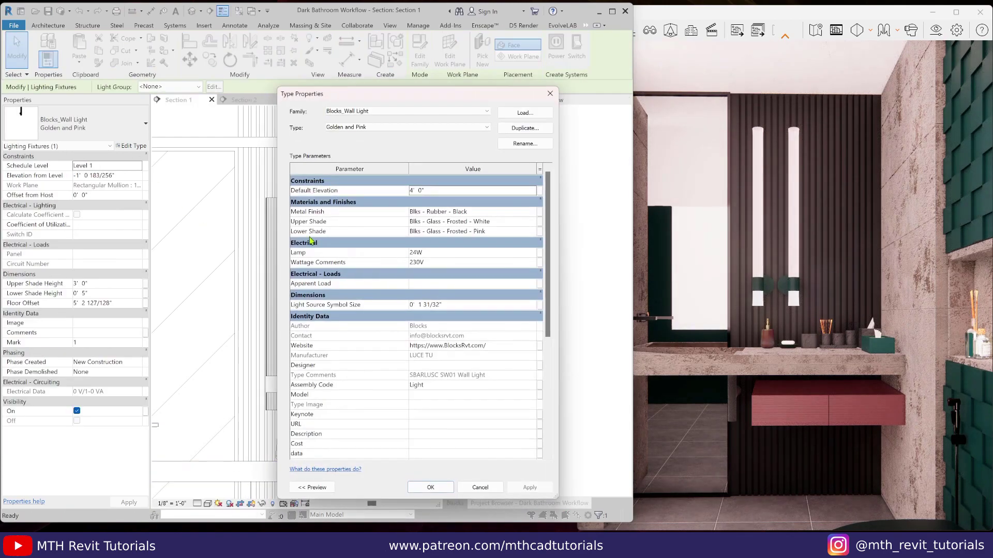
left_click(531, 222)
left_click(532, 221)
scroll(444, 406, "down", 1)
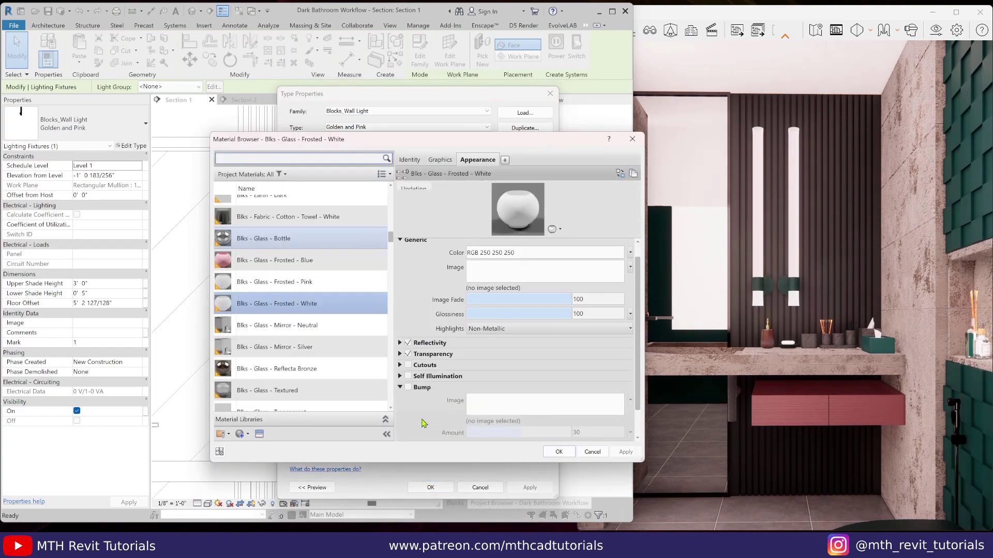
left_click(408, 376)
left_click(468, 268)
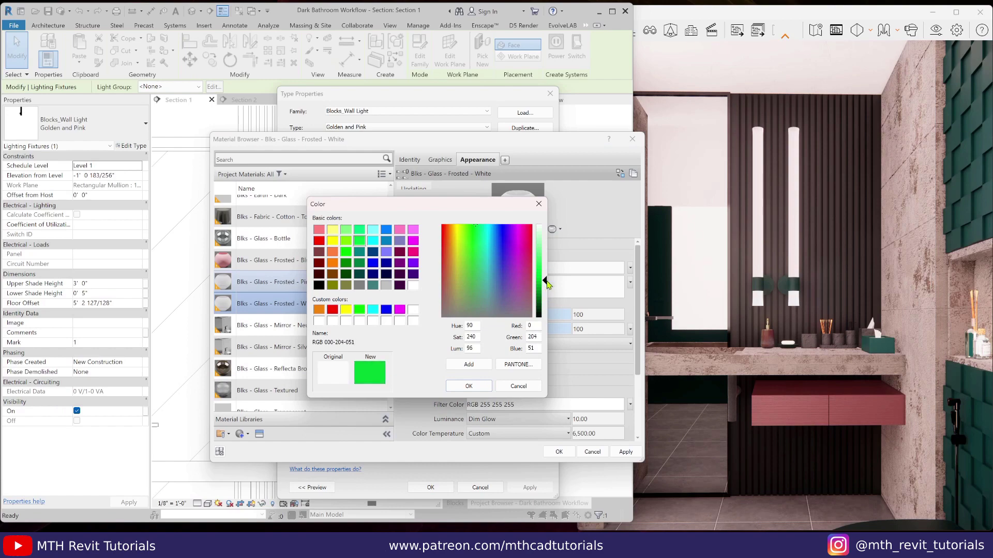
left_click(469, 386)
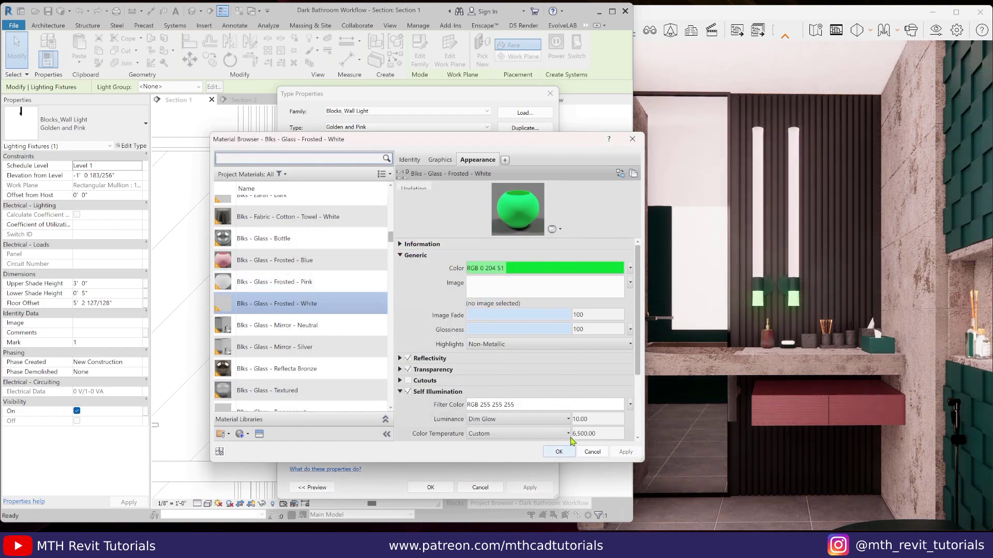
Confirm the green glass color and assign Blks - Glass - Frosted - White to the wall light's lower shade
left_click(480, 251)
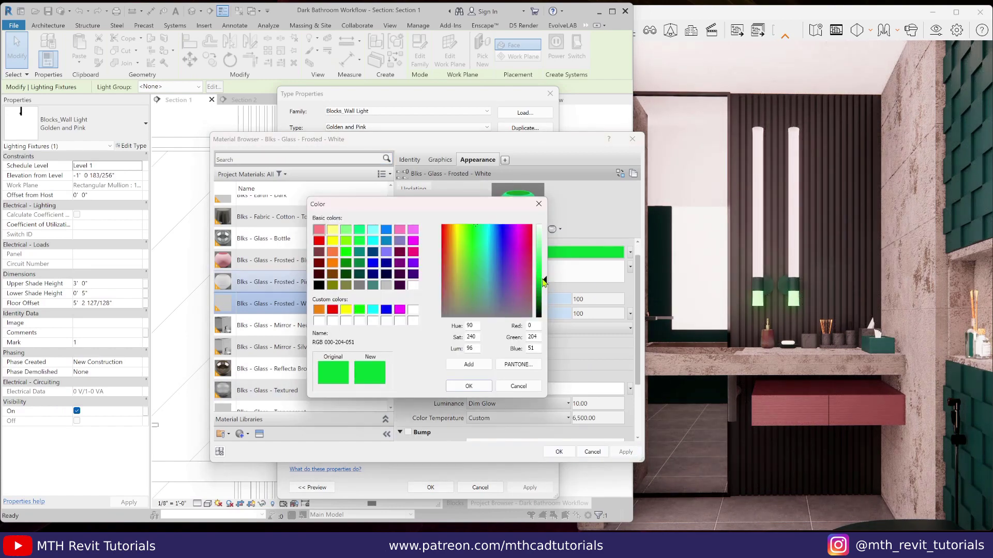
left_click(468, 392)
key("Return")
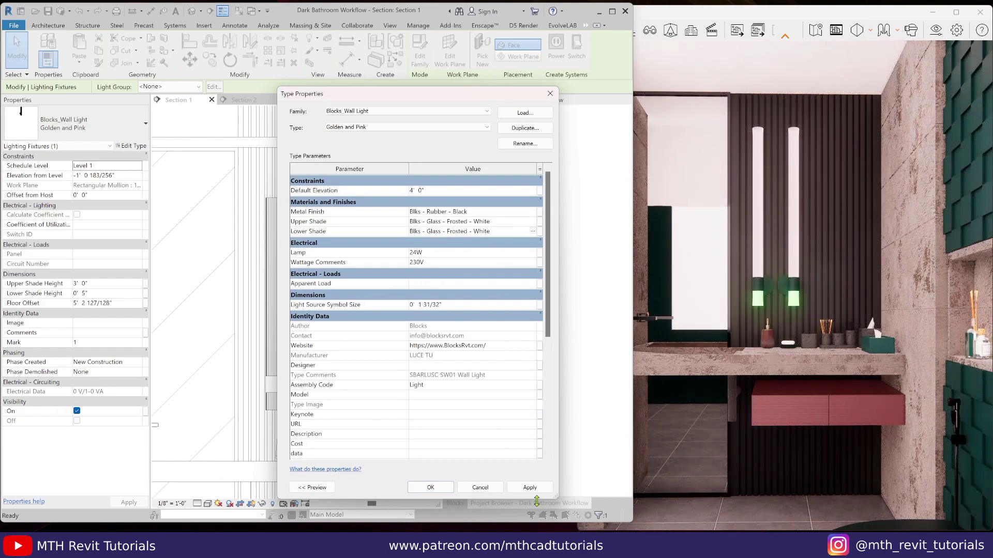
left_click(431, 488)
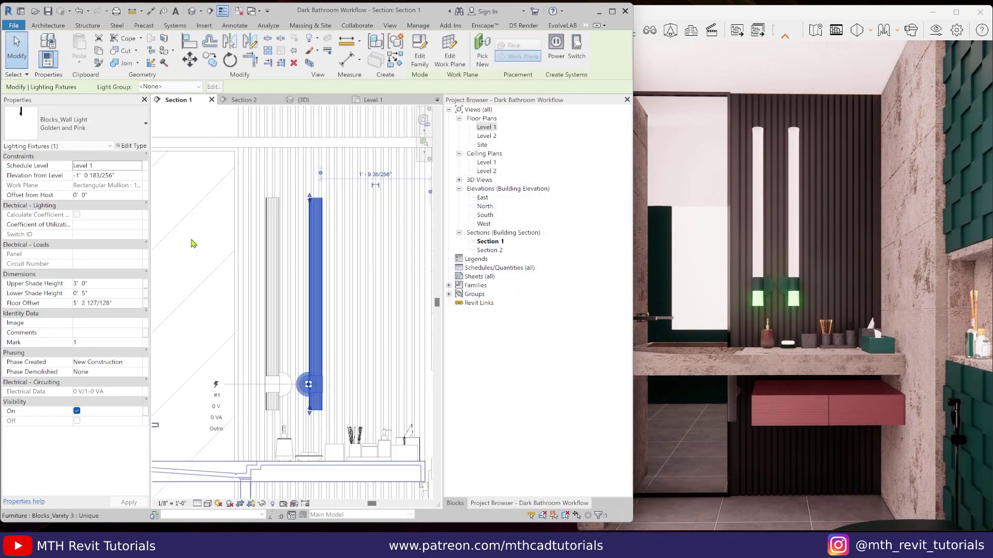
left_click(192, 240)
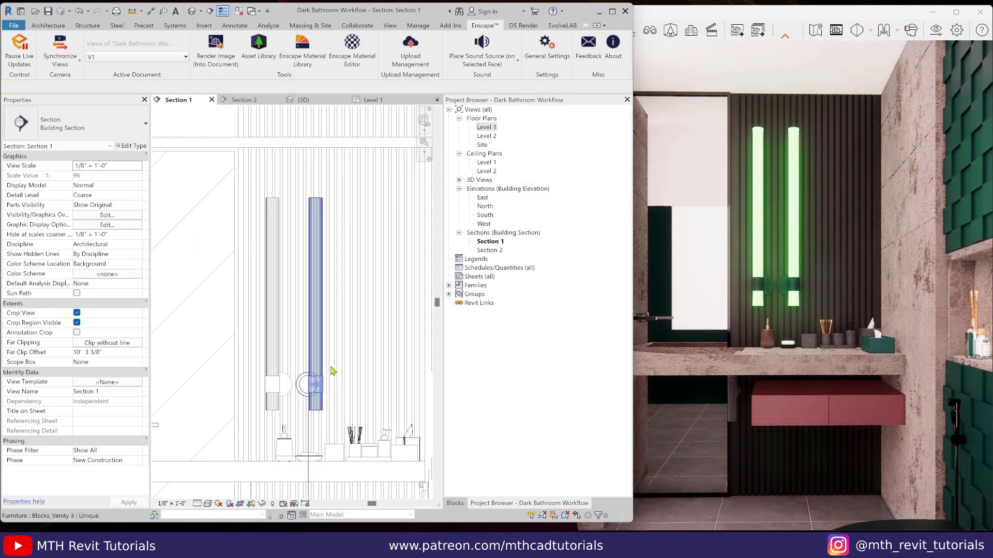
In the Enscape Material Editor, find Blks - Glass - Frosted - White, soften its green albedo color and raise the luminance to 247 cd/m²
scroll(755, 427, "down", 1)
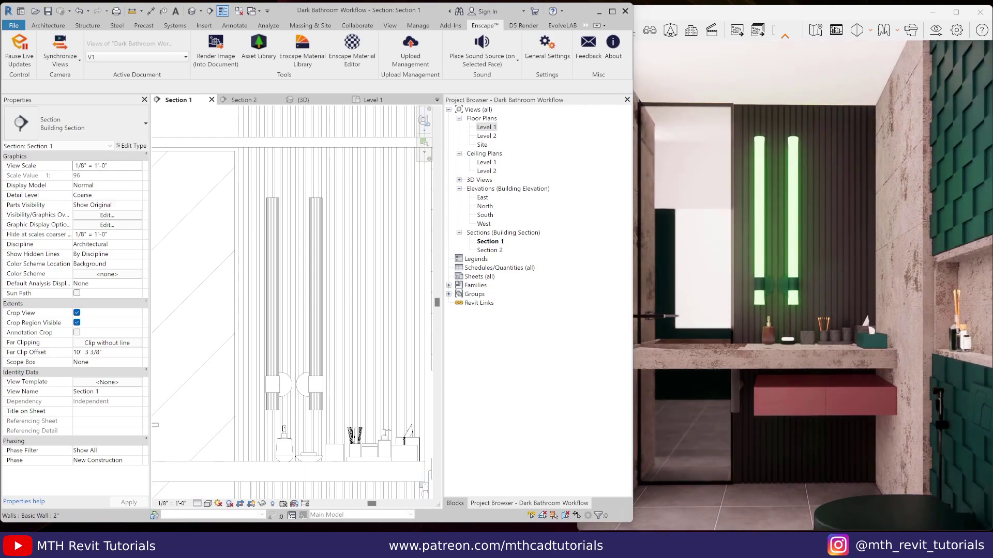
left_click(353, 52)
type("white")
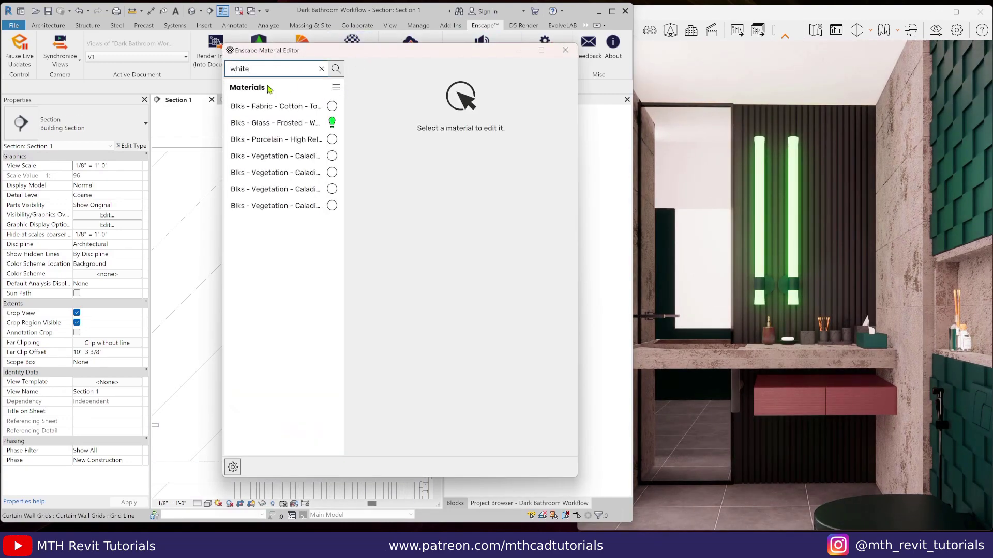
left_click(275, 123)
left_click(502, 213)
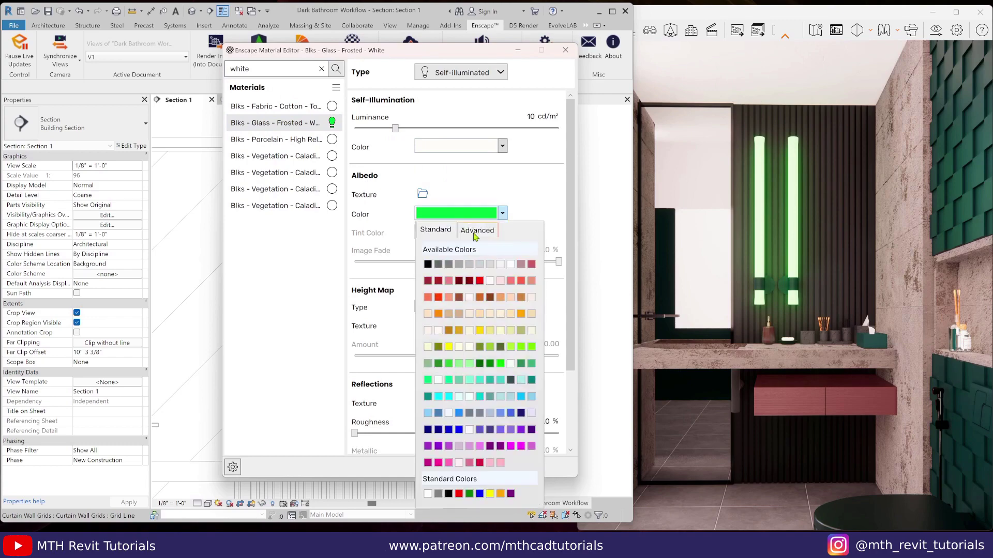
left_click(477, 229)
left_click(493, 252)
left_click_drag(394, 130, 458, 129)
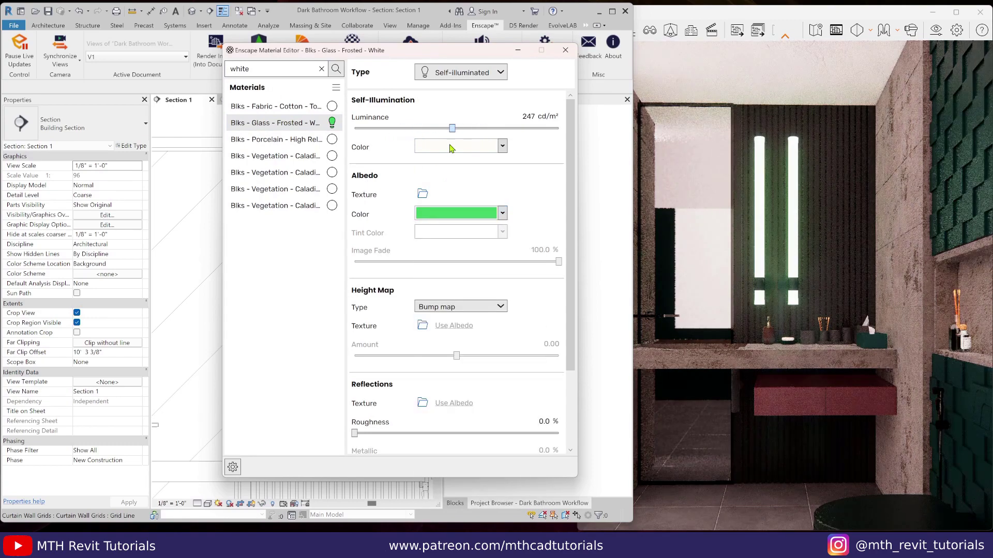
Change the frosted glass albedo to a bright yellow-green and lower its luminance to 64 cd/m²
left_click(502, 213)
left_click(449, 251)
mouse_move(448, 248)
left_mouse_down()
mouse_move(511, 249)
mouse_move(511, 259)
mouse_move(467, 244)
left_mouse_up()
left_click(436, 230)
left_click(531, 346)
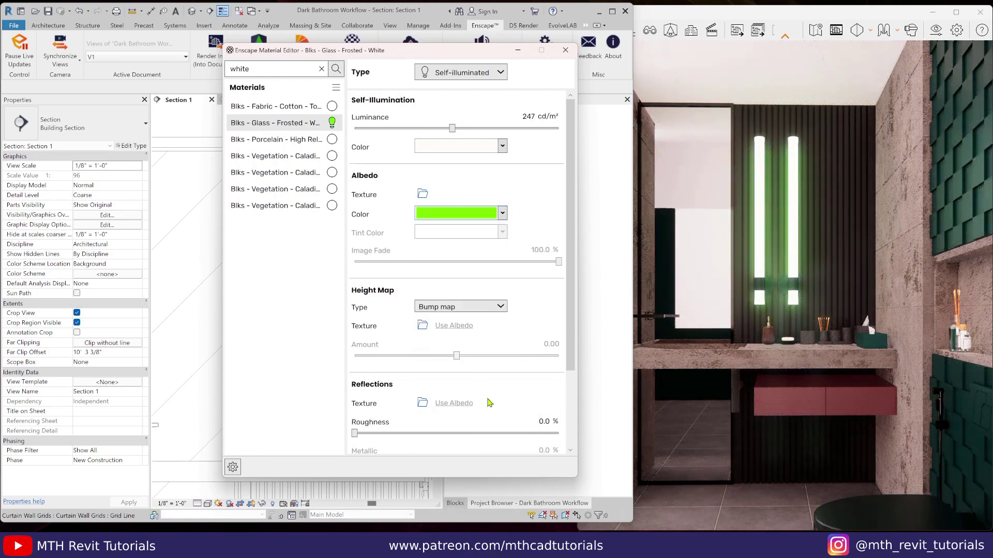
left_click_drag(452, 129, 428, 130)
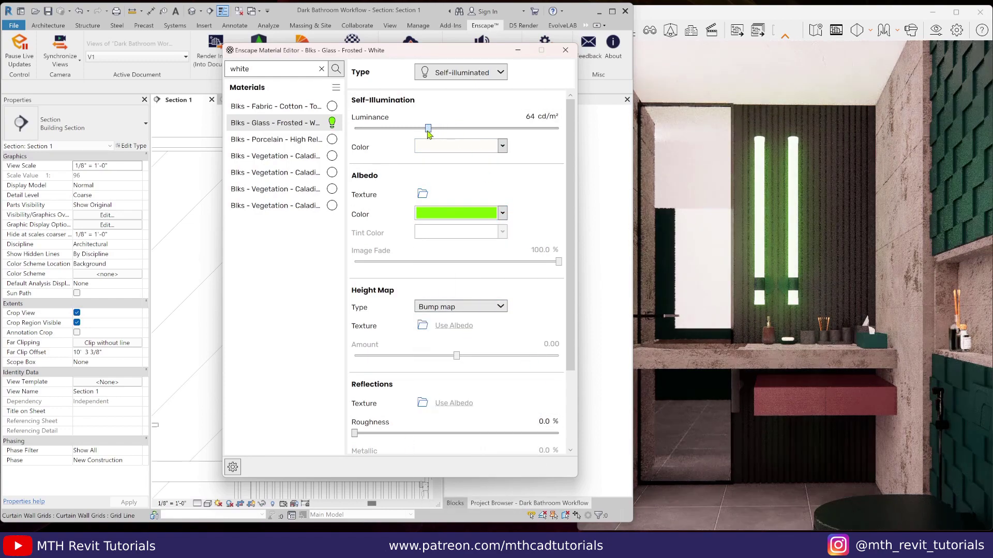
left_click(566, 50)
Open the Level 1 ceiling plan and search the Blocks families for "light"
scroll(321, 294, "down", 3)
double_click(486, 162)
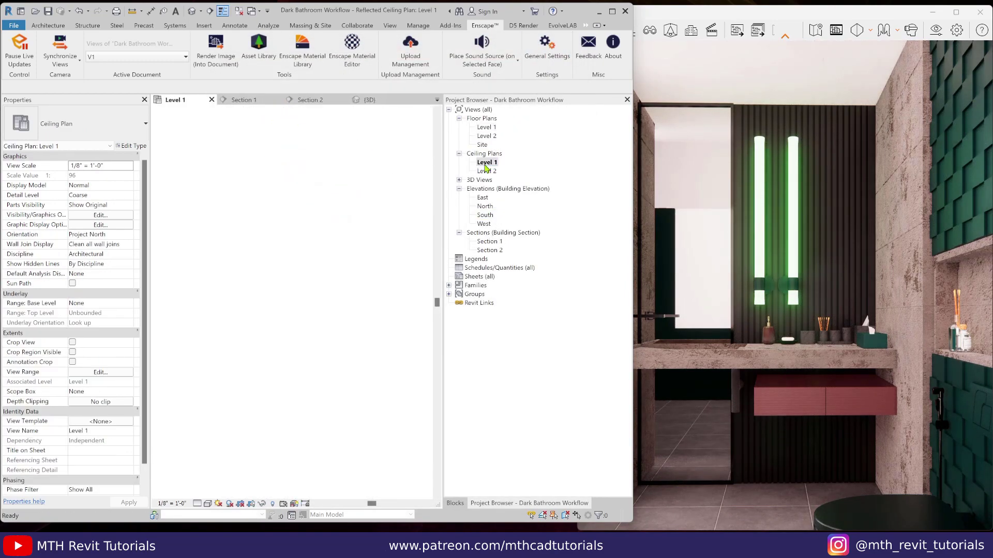
middle_click_drag(407, 354, 307, 349)
scroll(310, 352, "up", 1)
left_click(454, 503)
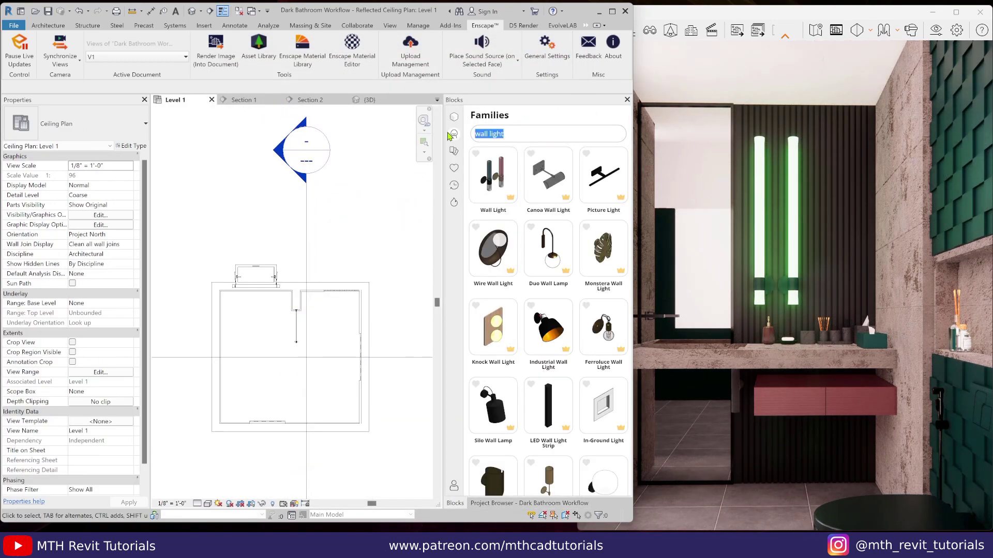
type("light")
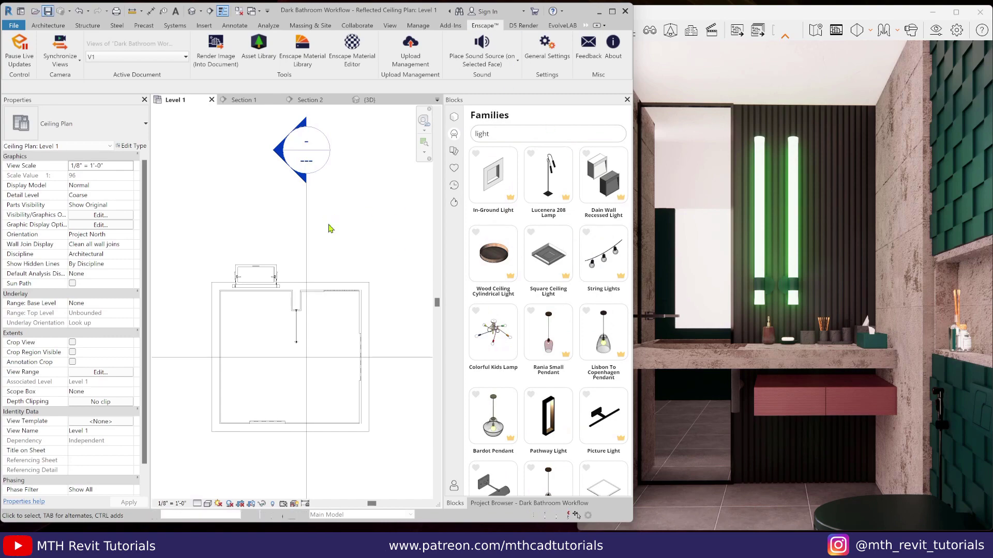
scroll(550, 220, "down", 15)
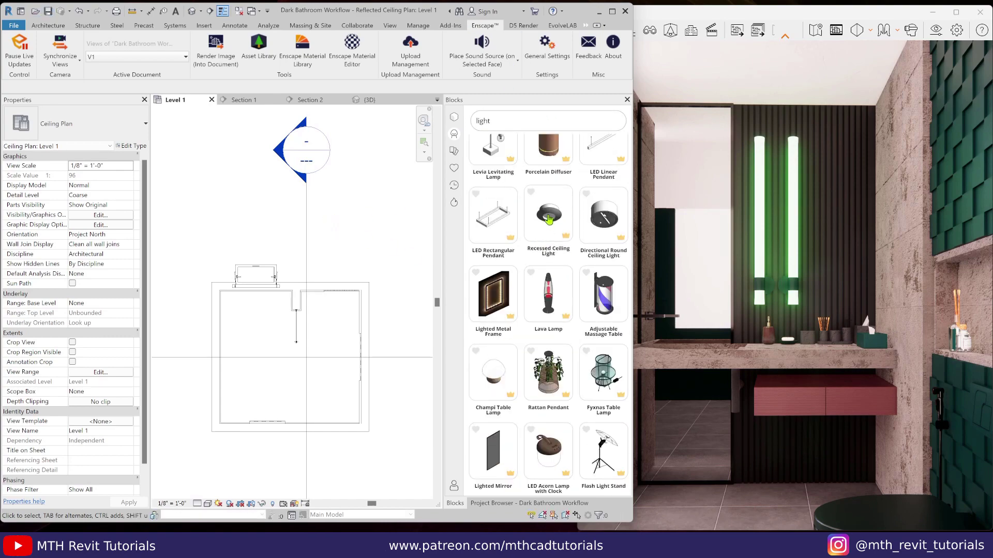
Place a Blocks Recessed Ceiling Light in the ceiling plan and move it near the room's lower-left corner
left_click(549, 219)
scroll(212, 310, "up", 2)
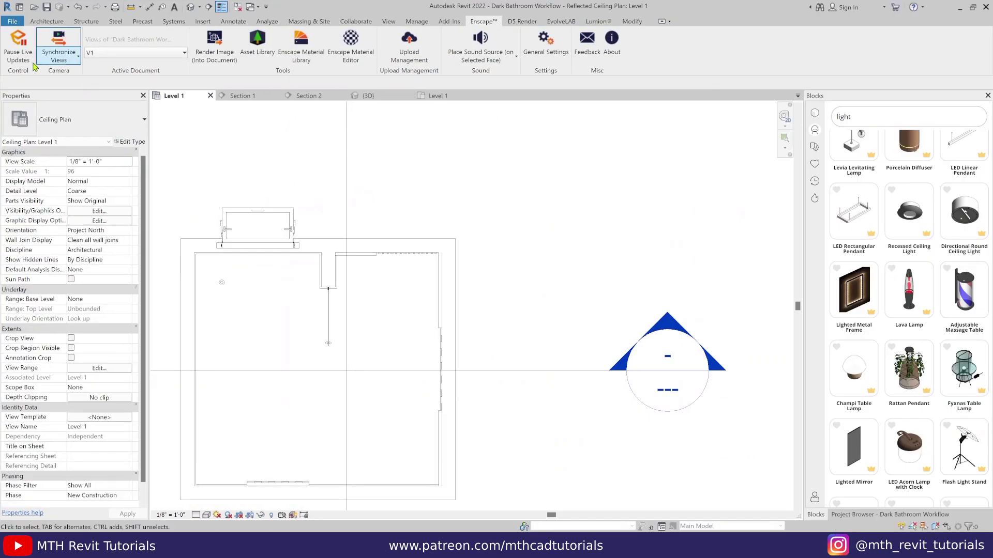
left_click(362, 295)
scroll(364, 296, "down", 3)
key("Escape")
scroll(364, 393, "up", 4)
left_click(364, 393)
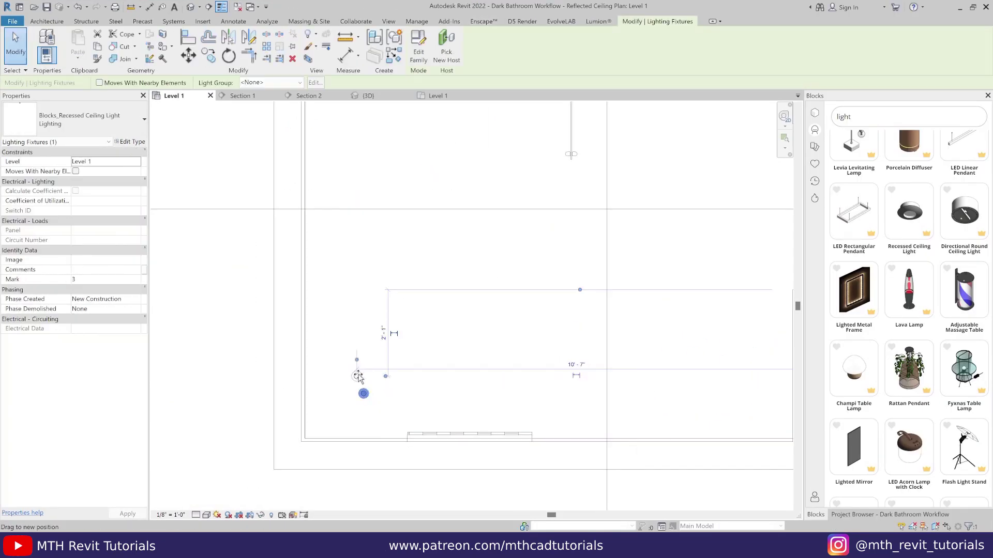
left_click_drag(364, 393, 343, 386)
Dimension the recessed ceiling light's distance from the left wall
key("d")
key("i")
scroll(344, 386, "up", 2)
left_click(344, 391)
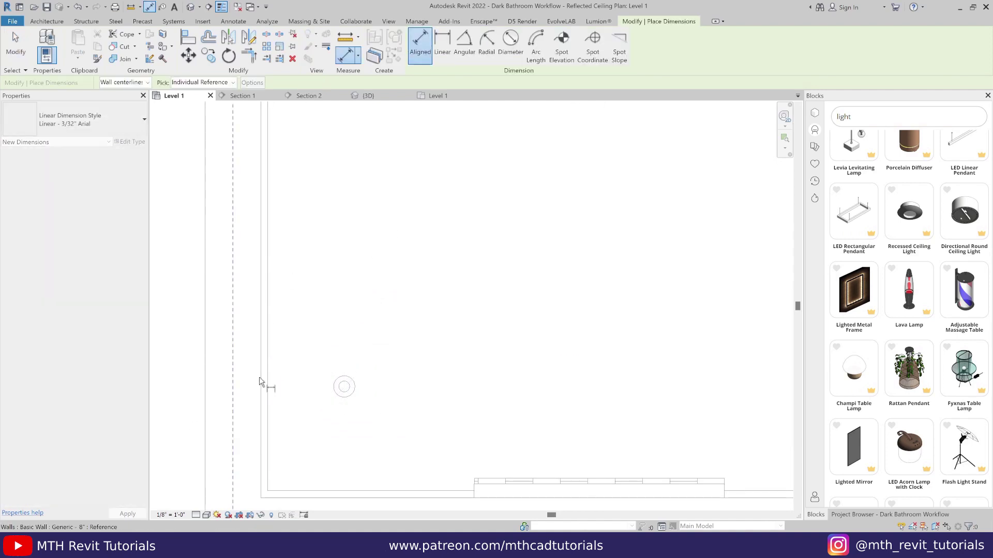
left_click(267, 383)
left_click(388, 337)
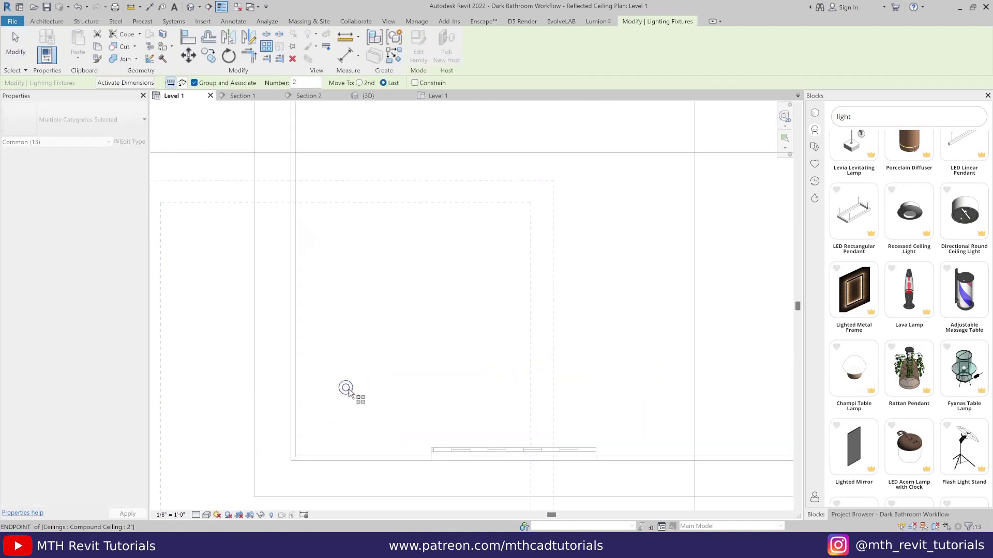
Array the recessed ceiling light into a row of 4 across the width of the room
scroll(346, 388, "up", 1)
left_click(345, 388)
scroll(345, 387, "down", 2)
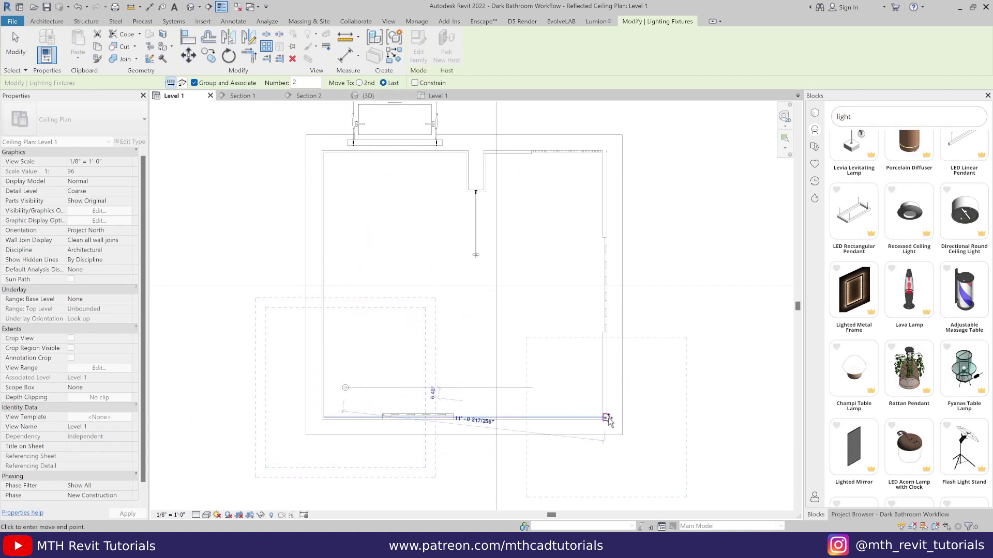
left_click(577, 388)
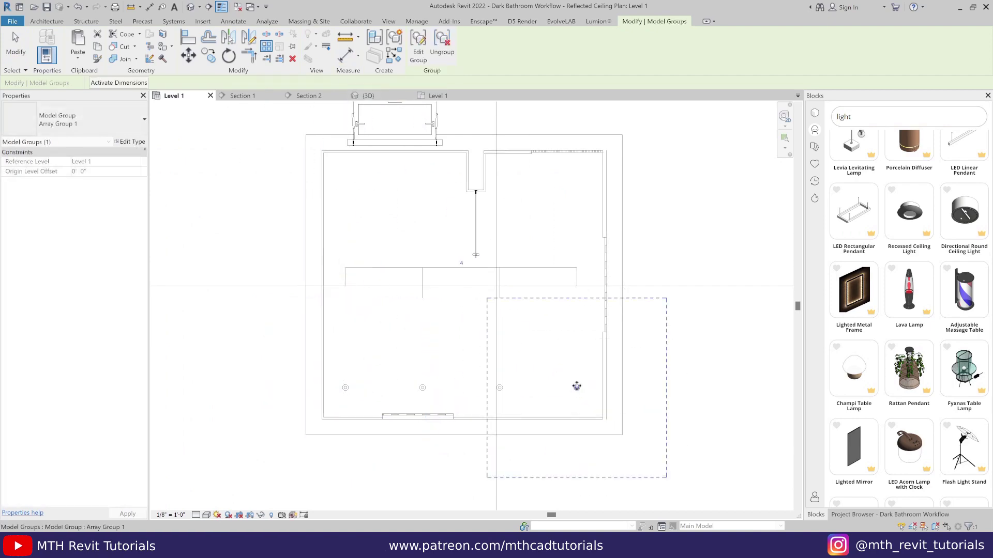
left_click(390, 357)
Ungroup and array the four recessed lights over about 9' 1" toward the opposite wall to make 5 rows
left_click_drag(556, 419, 613, 409)
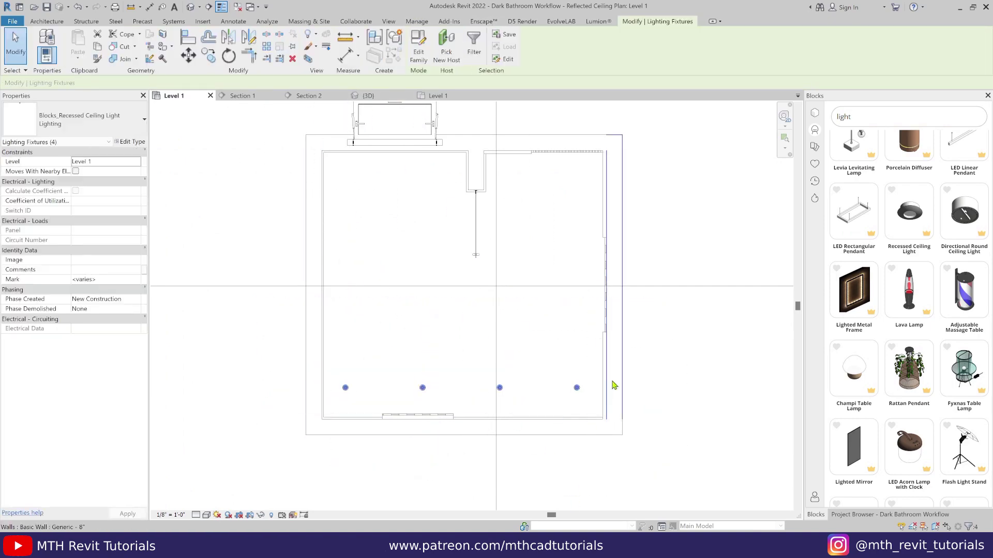
key("a")
key("r")
left_click(577, 388)
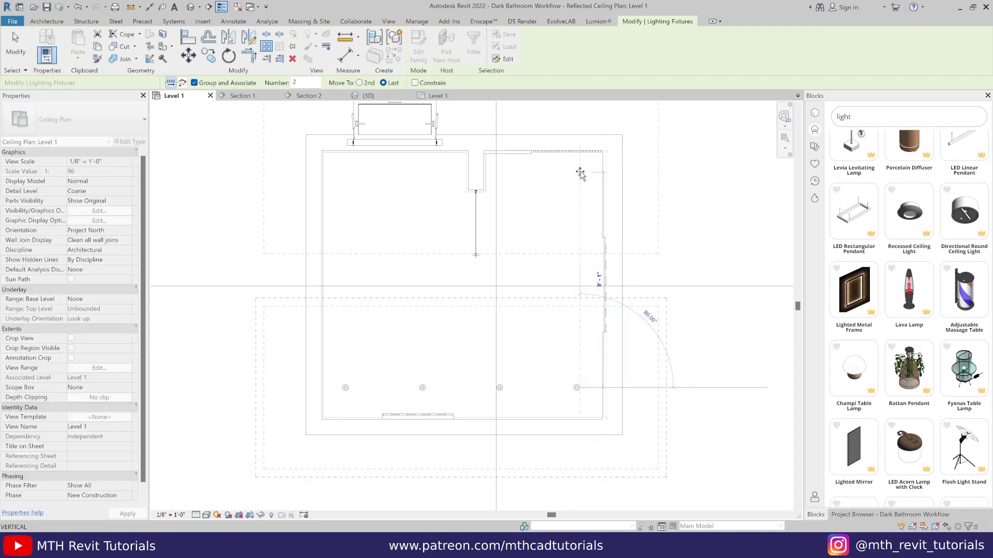
left_click(580, 174)
type("5")
key("Return")
key("Escape")
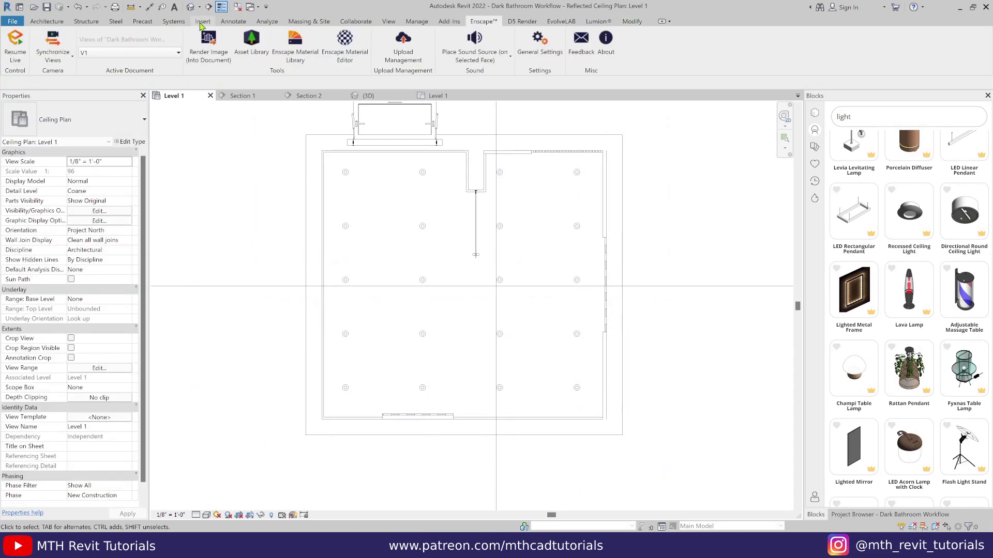
Open the 3D view and look into the bathroom with its recessed ceiling lights
left_click(191, 7)
scroll(472, 295, "down", 1)
middle_click_drag(396, 316, 469, 317)
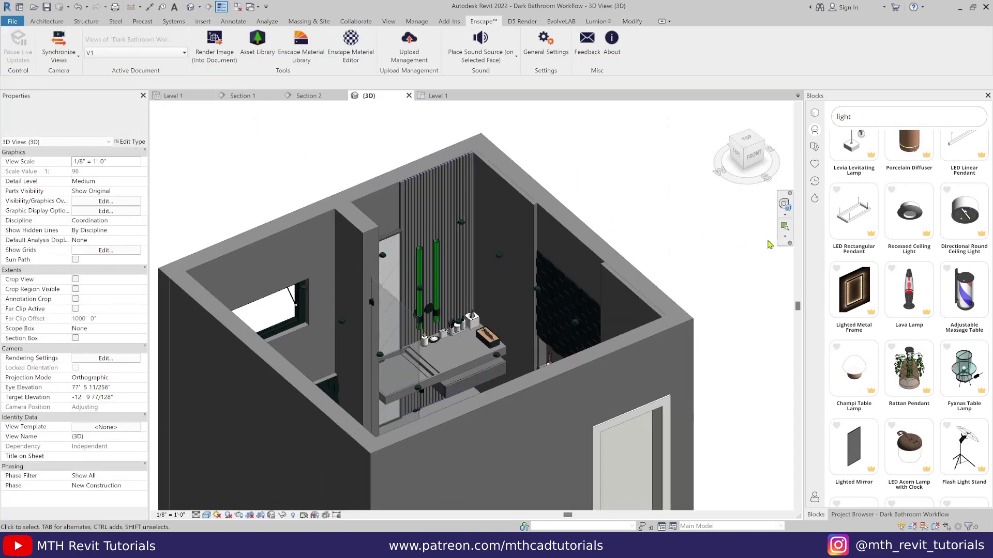
Ungroup the arrayed recessed ceiling lights and open a material in one light's type properties for editing
left_click(974, 8)
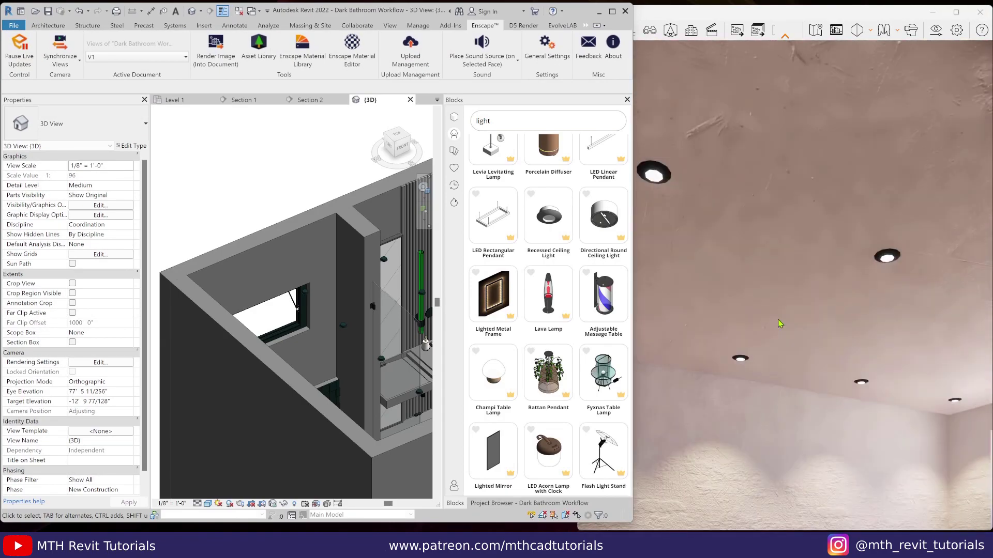
scroll(246, 198, "down", 3)
scroll(331, 176, "up", 4)
right_click(288, 329)
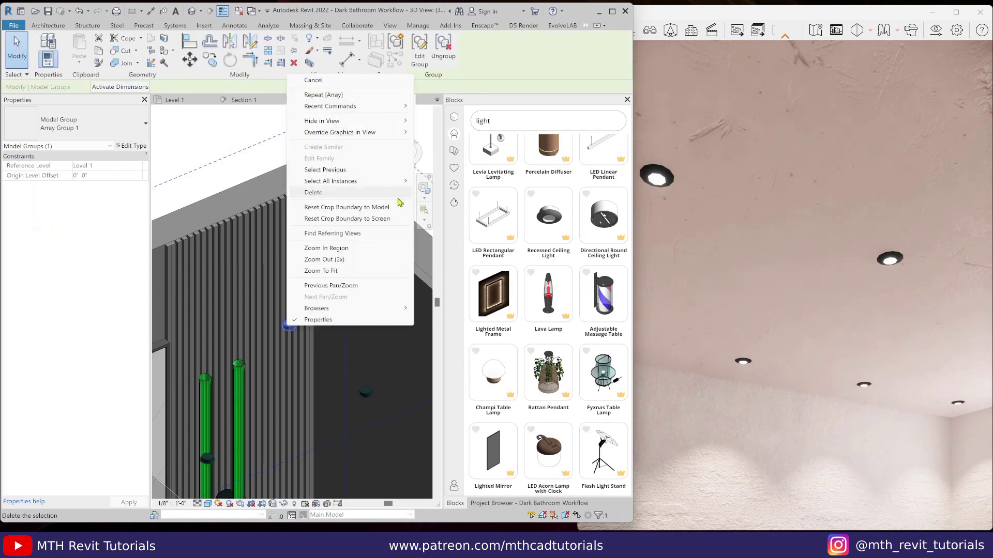
mouse_move(321, 180)
left_click(228, 183)
left_click(443, 49)
double_click(372, 397)
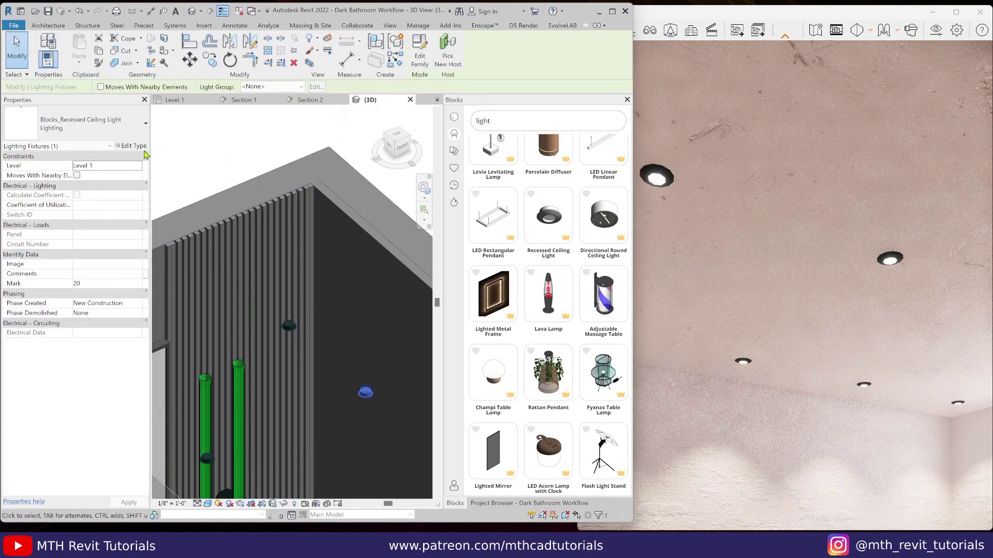
left_click(533, 212)
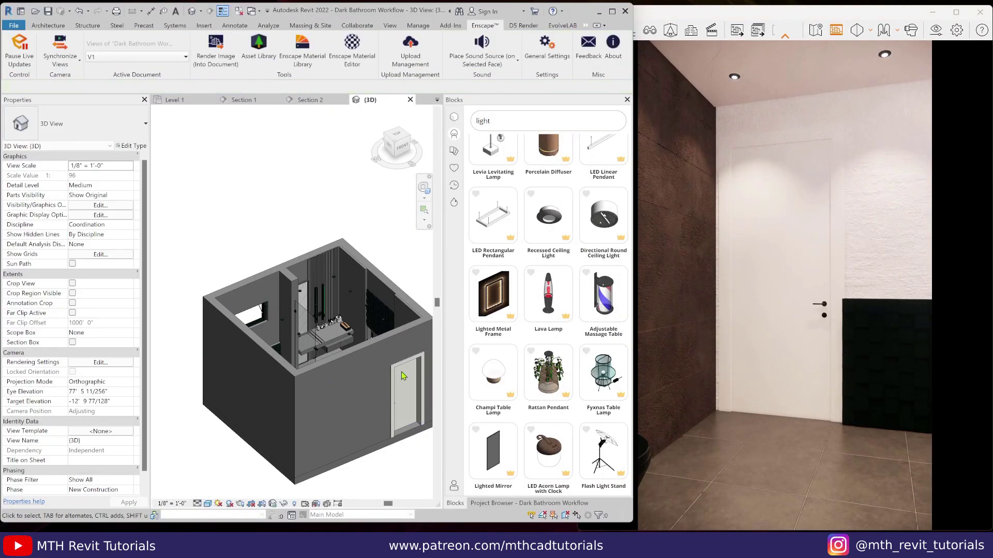
Assign Blks - Rubber - Black to the hinges in the Bari Hinge Door's type properties
left_click(403, 376)
left_click(131, 146)
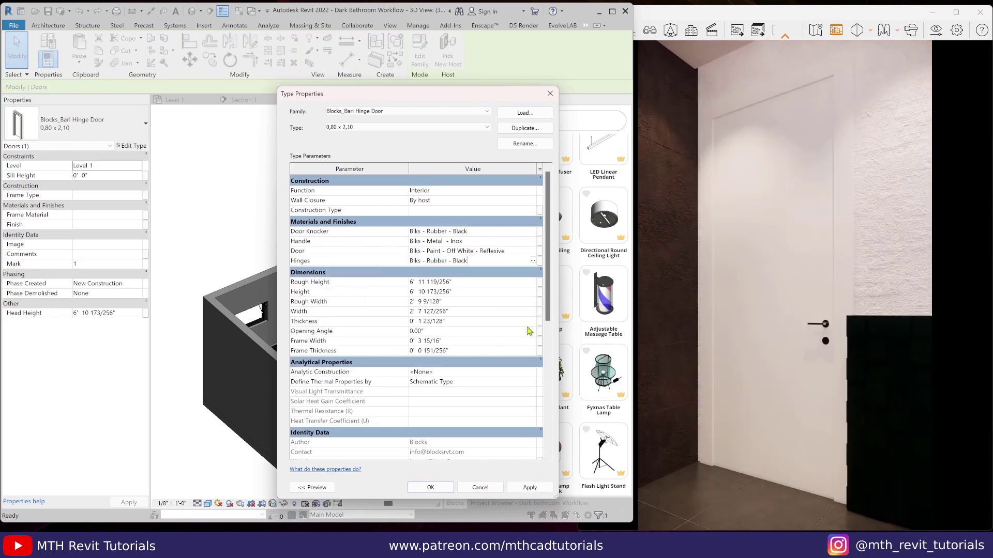
left_click(529, 488)
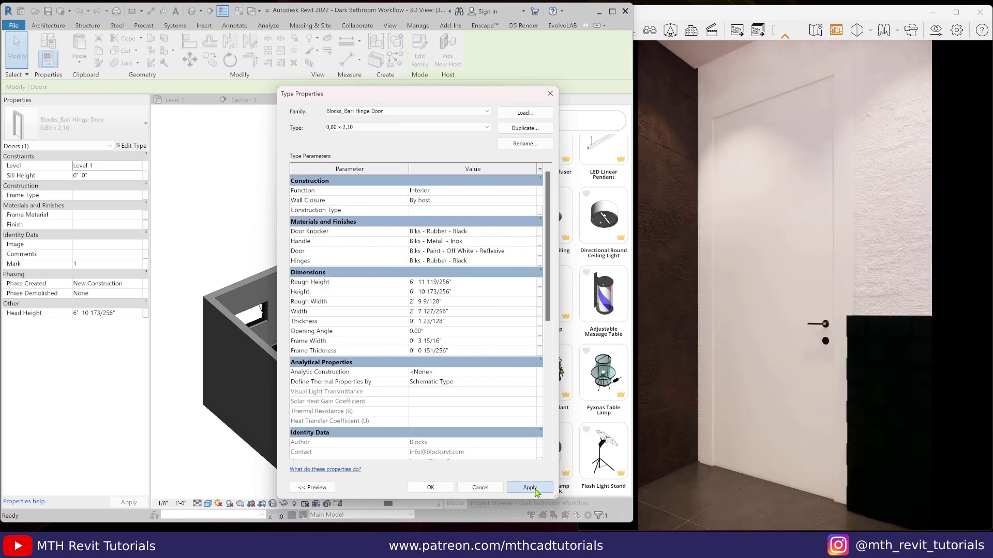
left_click(430, 487)
left_click(343, 219)
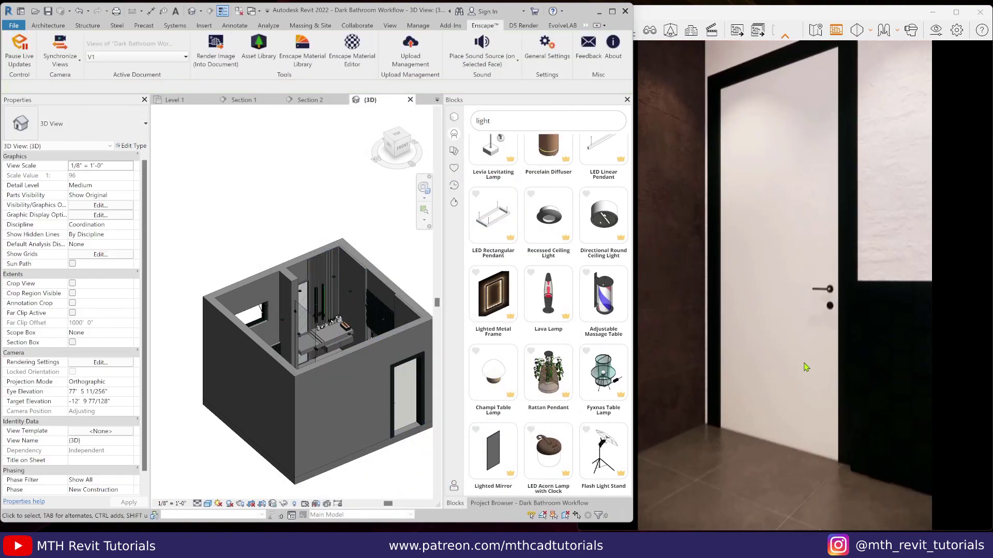
Look around the rendered bathroom, then select a Pólis Square Panel on the bathtub wall and open its type's material for editing
scroll(804, 364, "down", 3)
left_click_drag(804, 363, 672, 364)
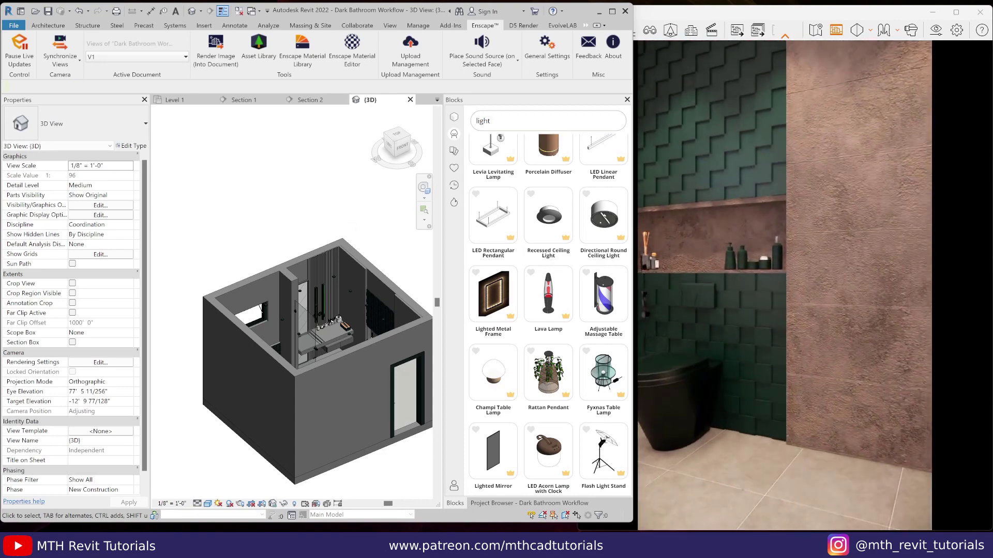
left_click_drag(777, 337, 672, 337)
scroll(773, 337, "up", 3)
left_click_drag(774, 339, 797, 331)
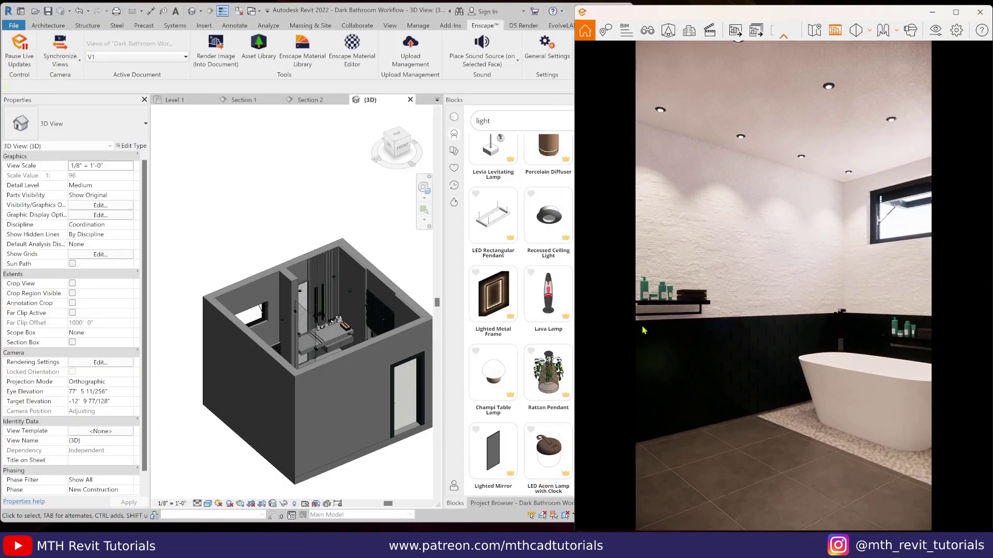
scroll(329, 319, "down", 5)
scroll(344, 261, "down", 2)
middle_click_drag(430, 357, 301, 324, "shift")
scroll(344, 262, "up", 6)
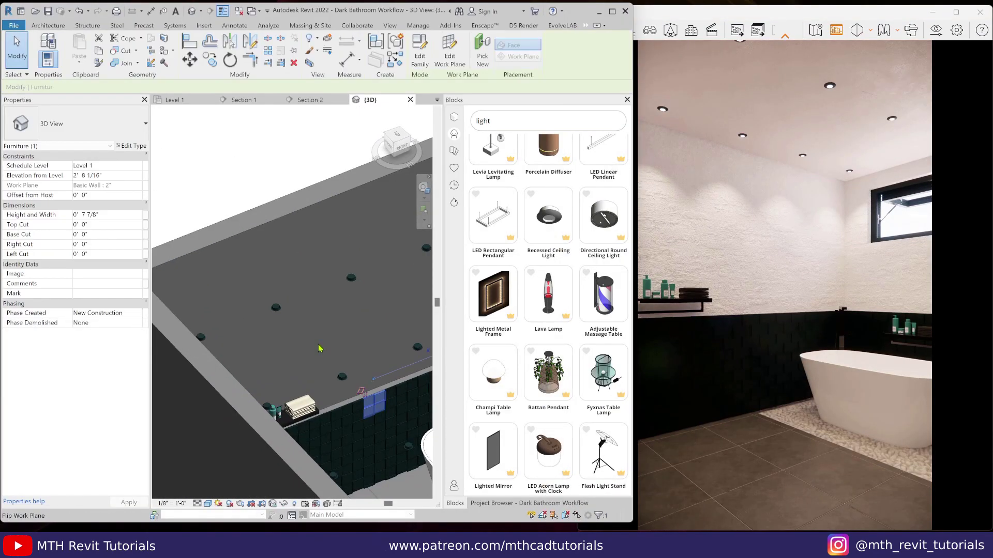
left_click(131, 146)
left_click(541, 212)
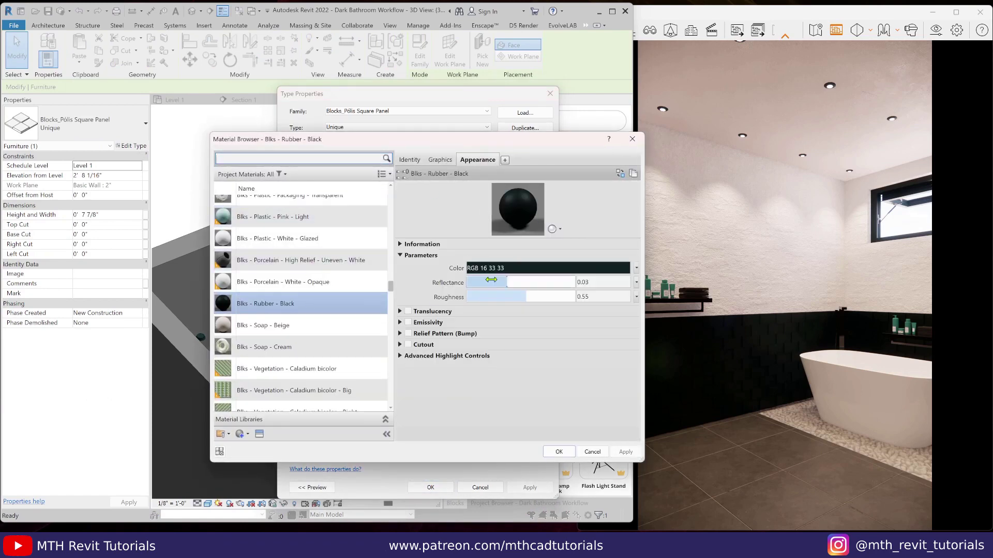
Set the Blks - Rubber - Black appearance color to RGB 69 48 48 and apply it to the wall panels
left_click(517, 268)
type("69")
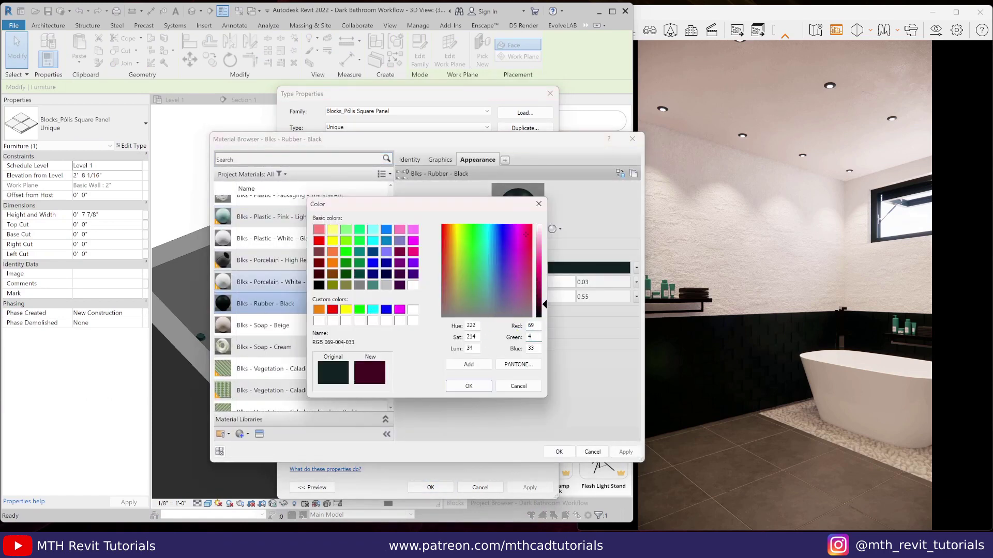
key("Tab")
type("48")
key("Tab")
type("48")
left_click(480, 387)
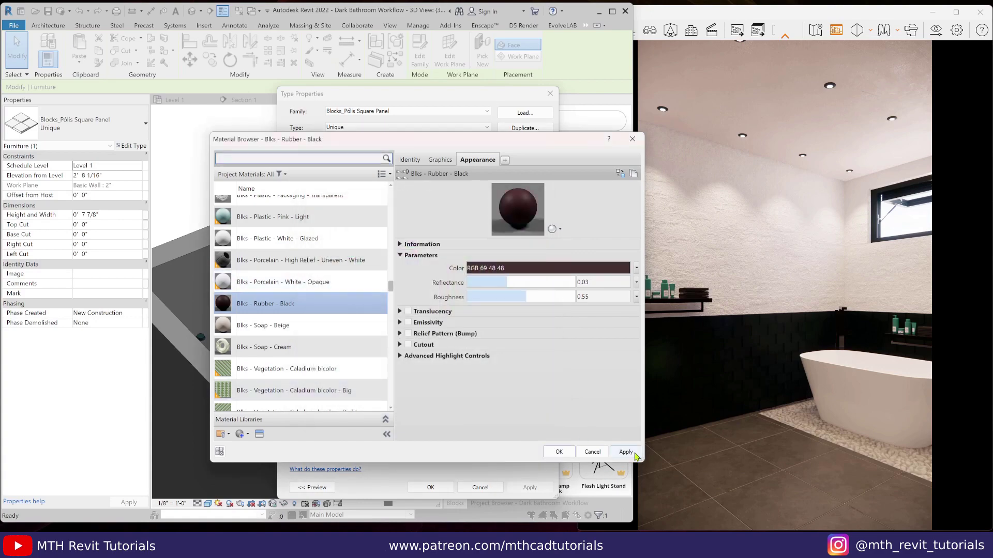
left_click(430, 487)
key("Escape")
Frame the vanity wall with the green lights in the Enscape view and save the Revit project
left_click_drag(818, 357, 760, 422)
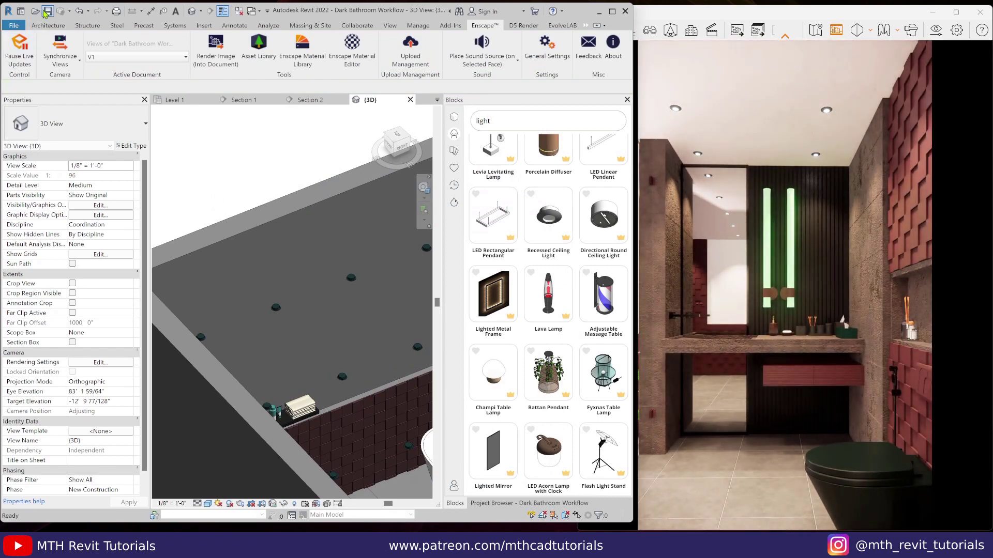
left_click(43, 11)
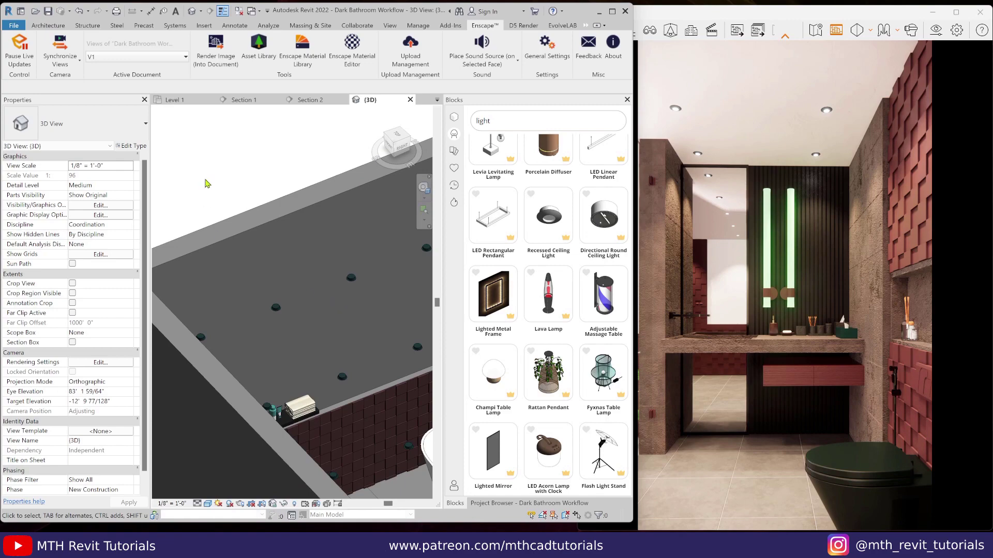
right_click(205, 184)
left_click(496, 505)
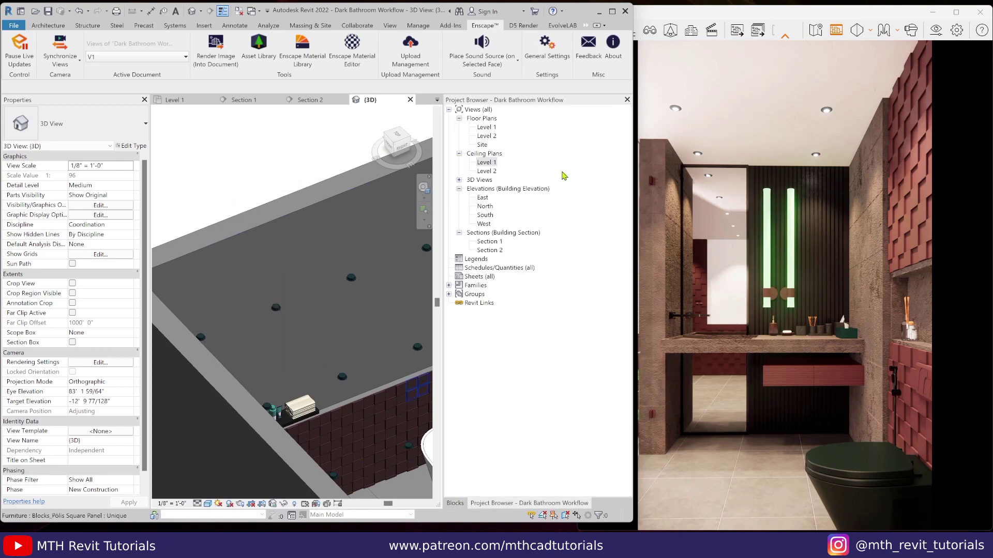
Show Enscape full screen and set the V1 preset's outlines to 3 % and exposure to 55 %
left_click(954, 13)
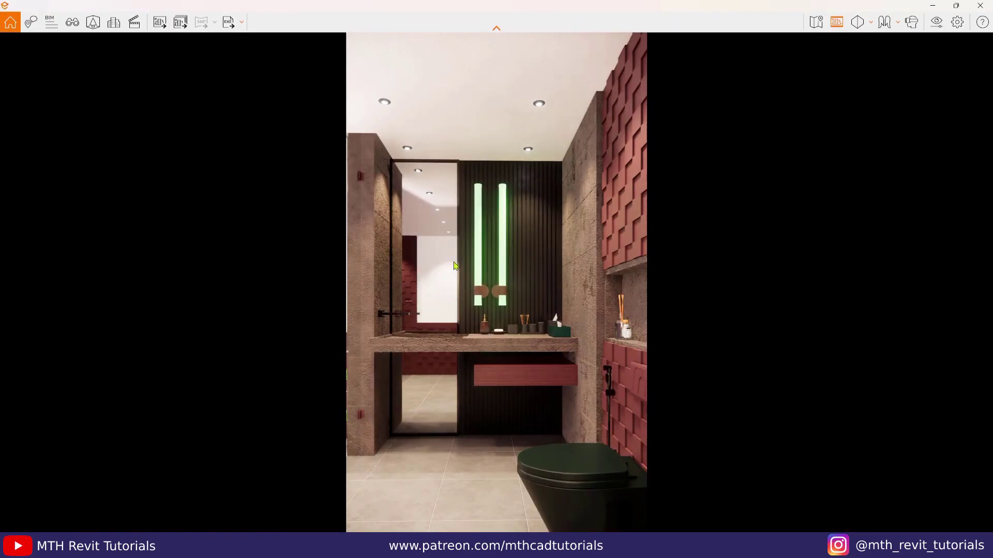
left_click(937, 21)
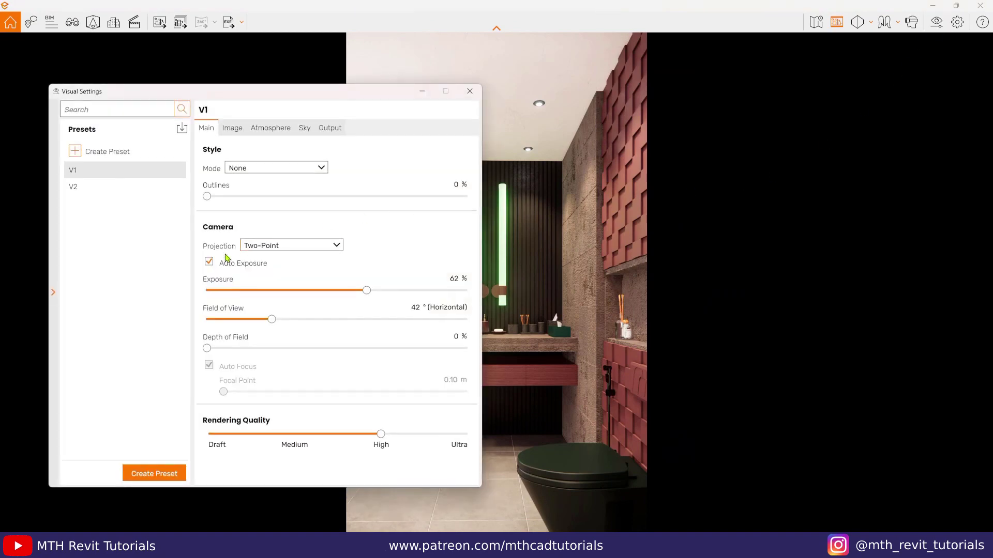
left_click(53, 293)
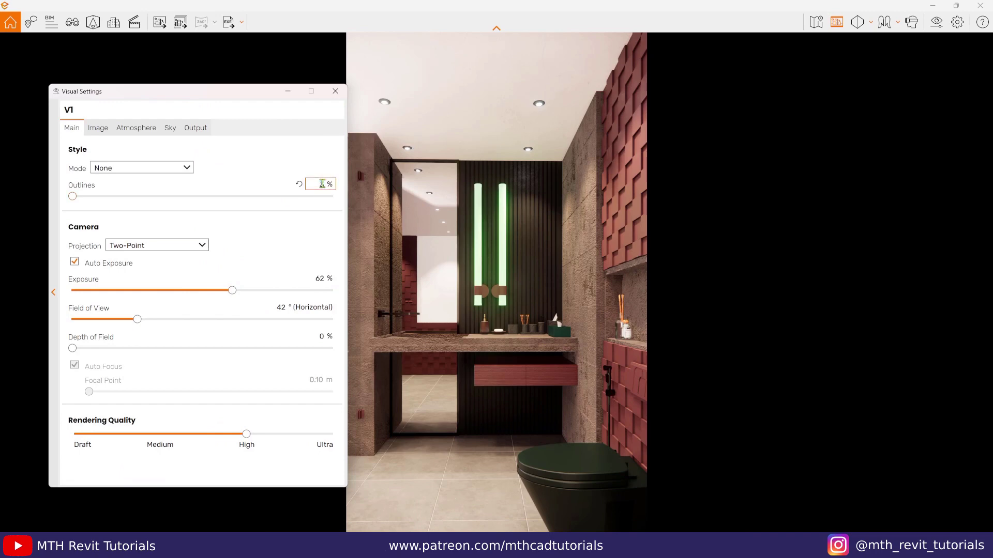
key("Return")
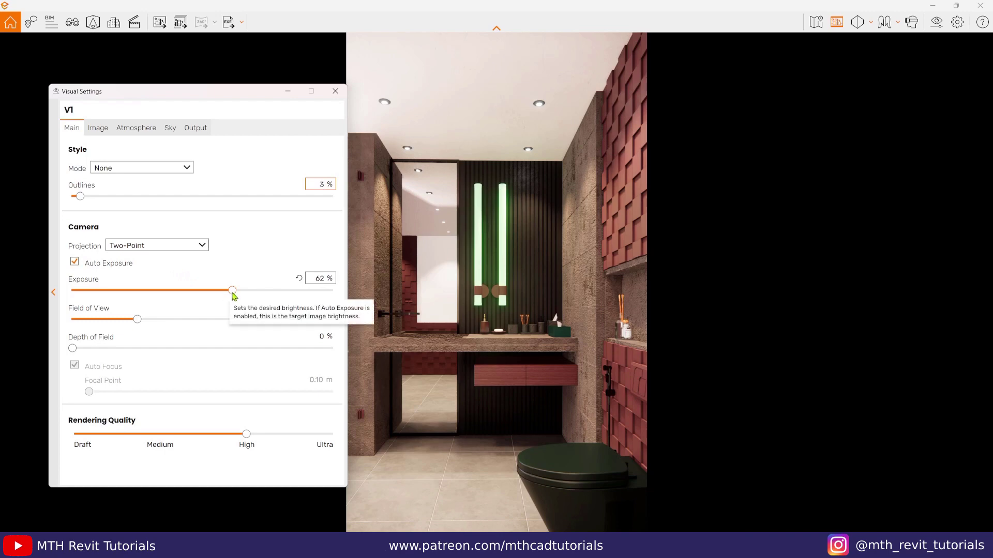
left_click_drag(231, 290, 212, 306)
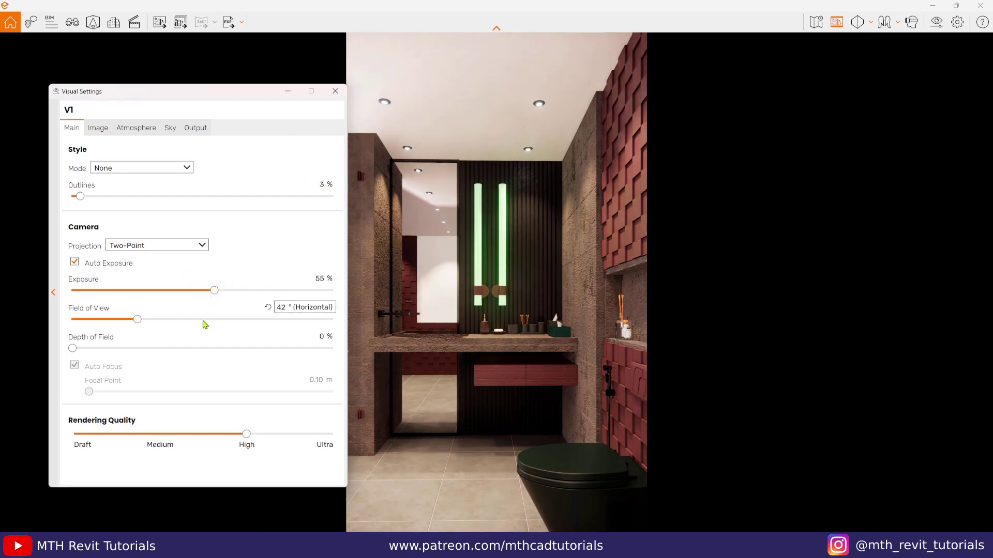
Correct the V1 image with shadows at -39 %, saturation at 92 % and color temperature at 4,664 K
left_click(98, 128)
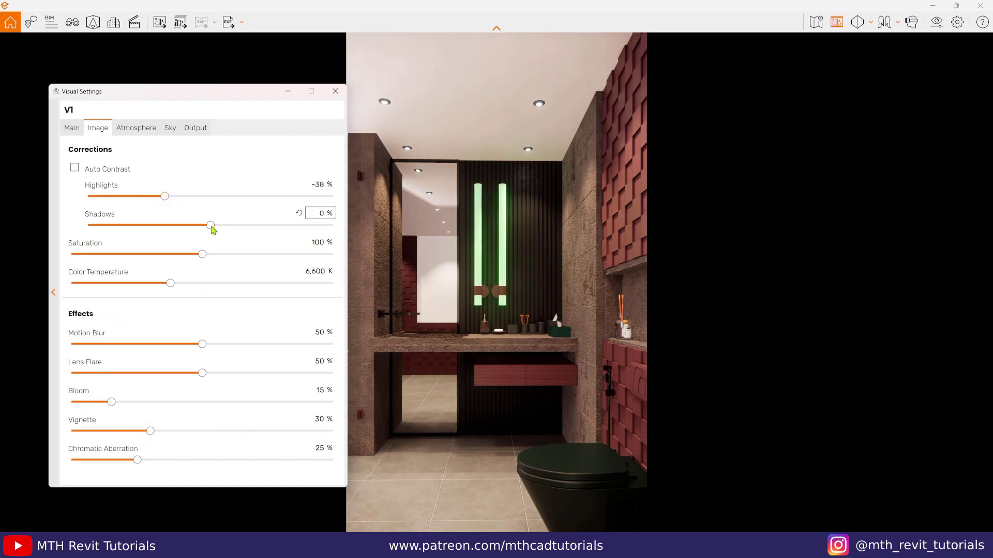
left_click_drag(211, 226, 125, 226)
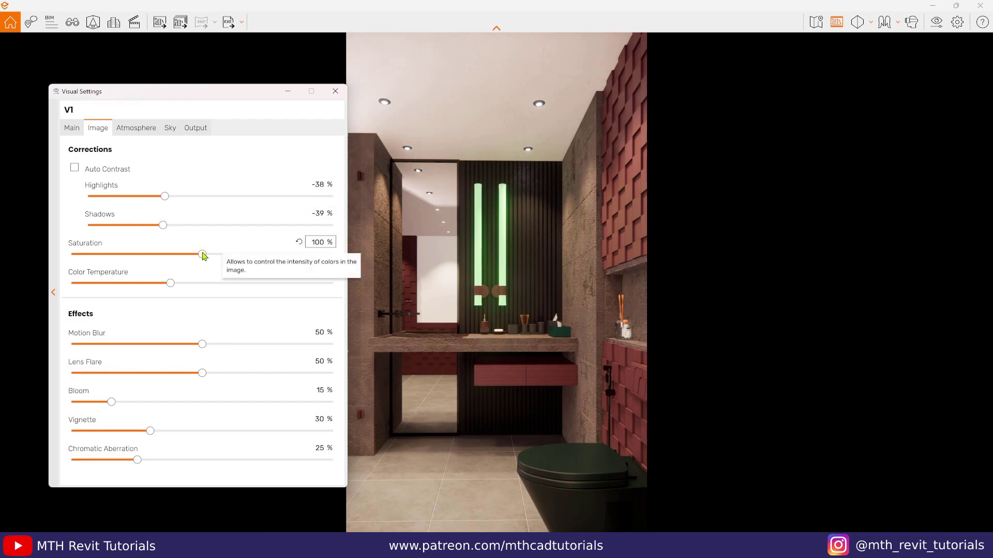
left_click_drag(202, 254, 182, 255)
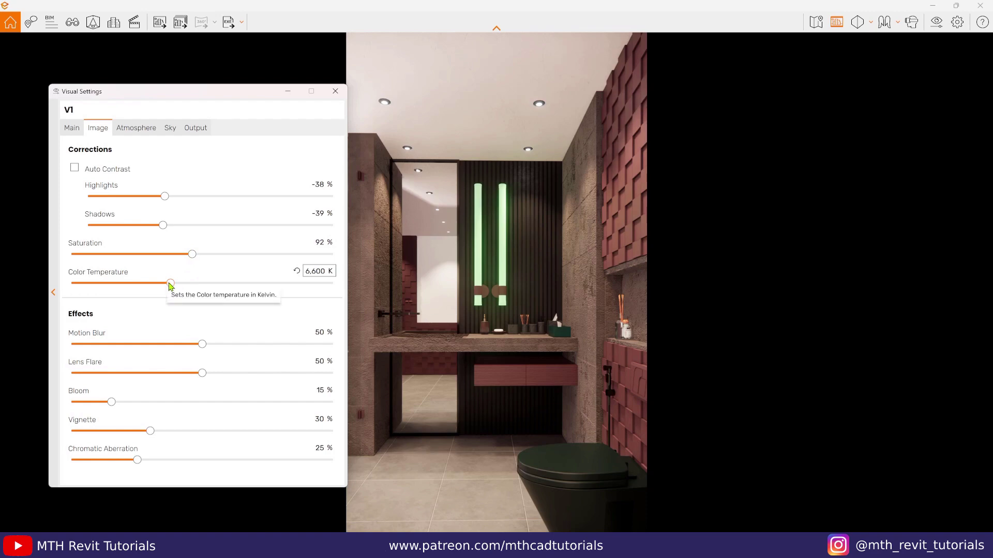
left_click_drag(172, 286, 134, 285)
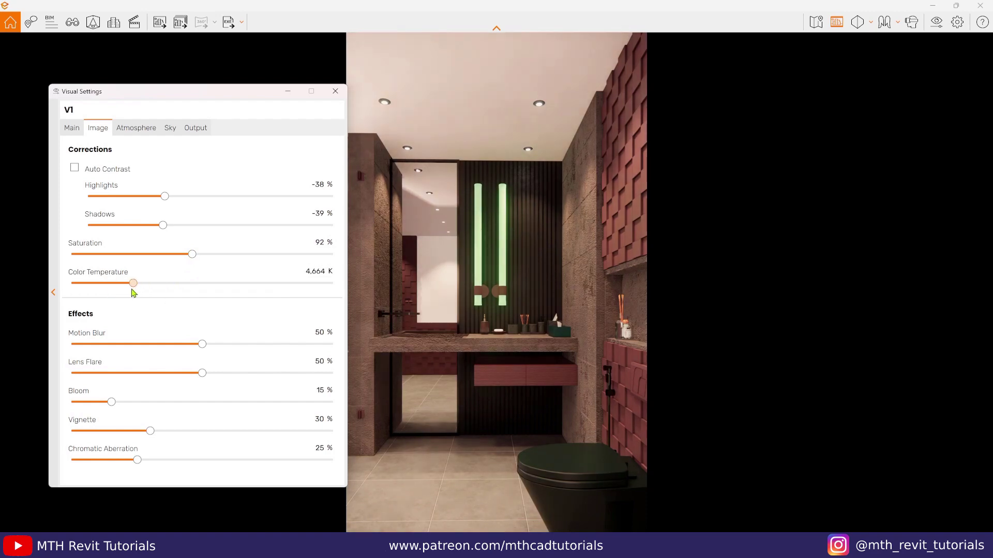
Set motion blur, lens flare, vignette and chromatic aberration to 0 % and bloom to 12 %
left_click_drag(202, 344, 40, 341)
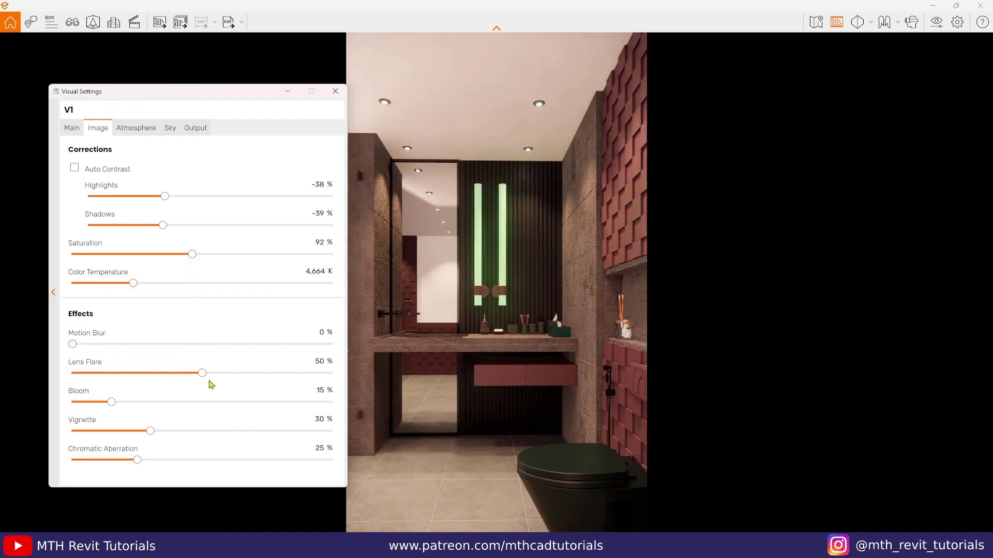
left_click_drag(202, 372, 60, 372)
mouse_move(111, 402)
left_mouse_down()
mouse_move(79, 402)
mouse_move(104, 409)
left_mouse_up()
left_click_drag(149, 432, 67, 432)
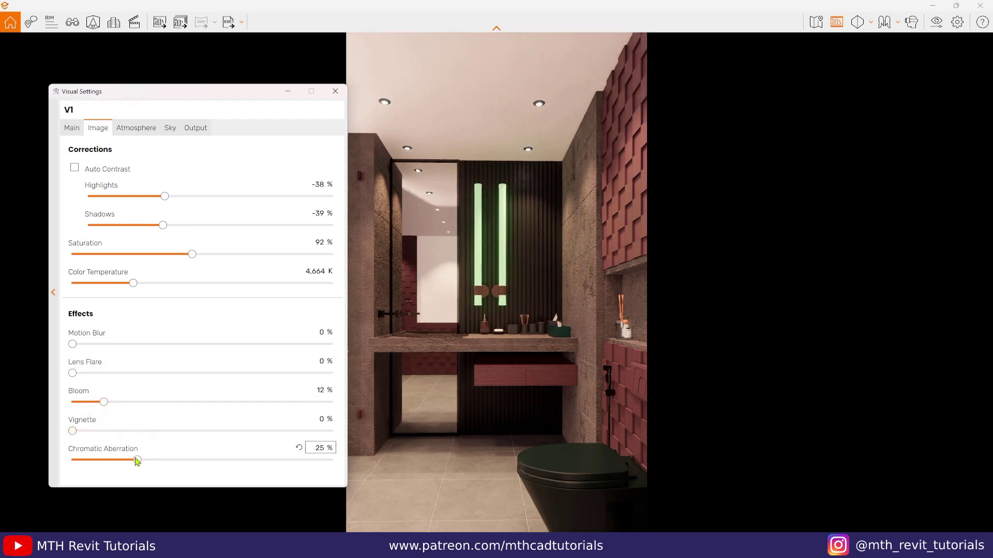
left_click_drag(136, 460, 56, 461)
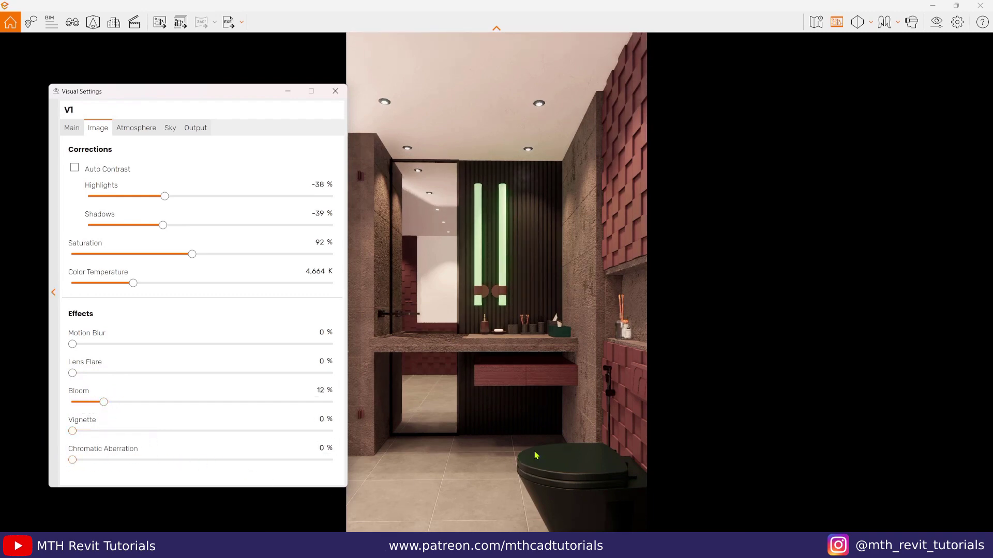
Set the illumination to 111 % sun brightness, 121 % artificial light brightness and 100 % ambient brightness
left_click(137, 128)
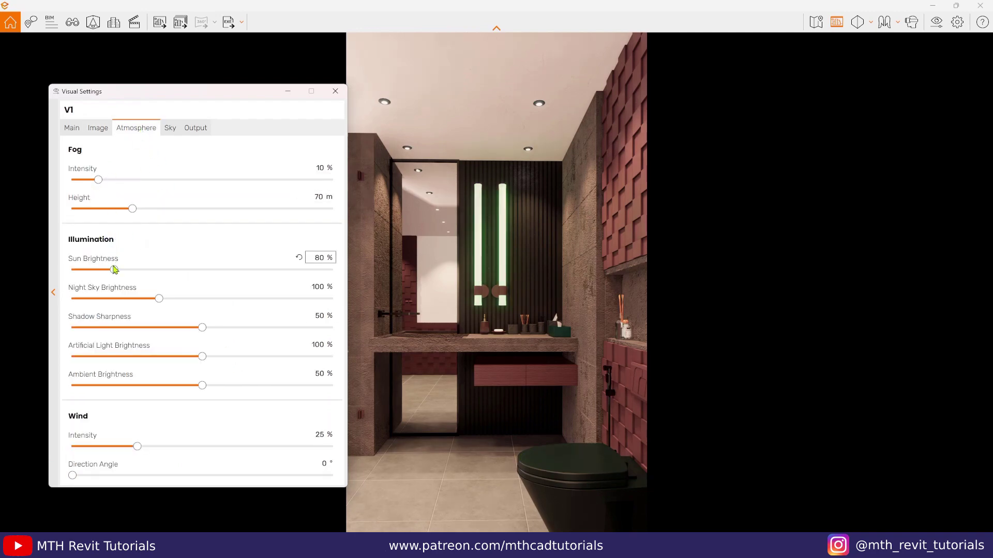
left_click_drag(114, 271, 109, 273)
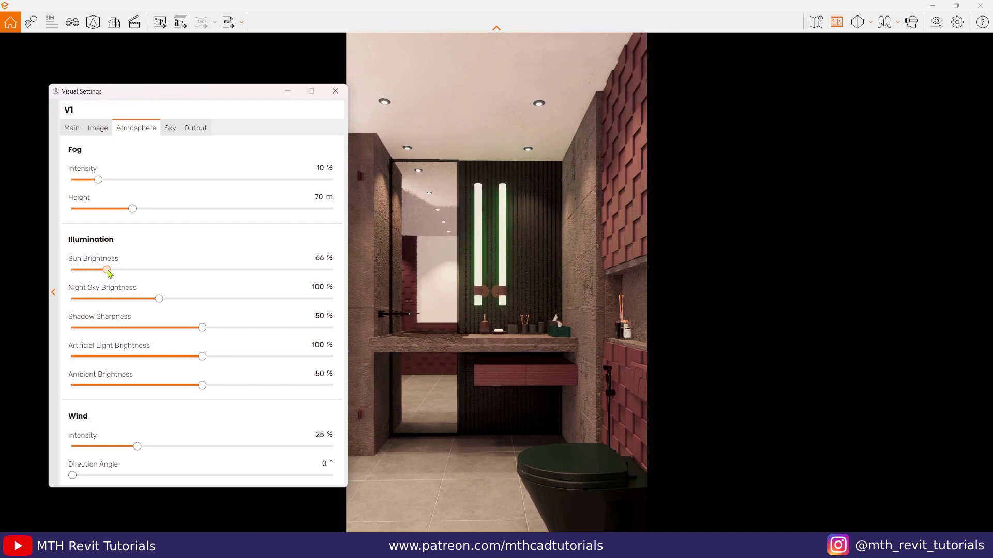
left_click_drag(132, 278, 130, 278)
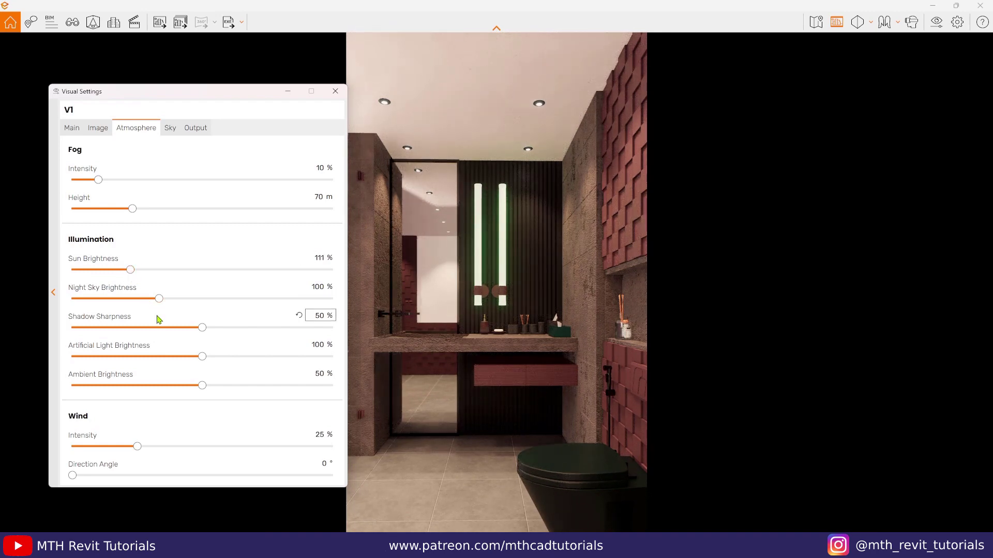
left_click_drag(203, 357, 235, 371)
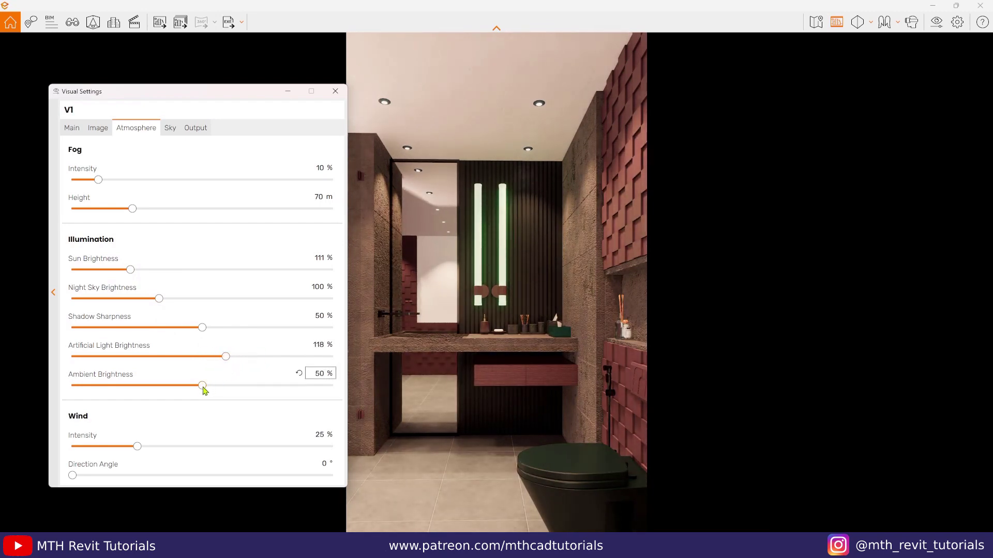
left_click_drag(204, 387, 338, 390)
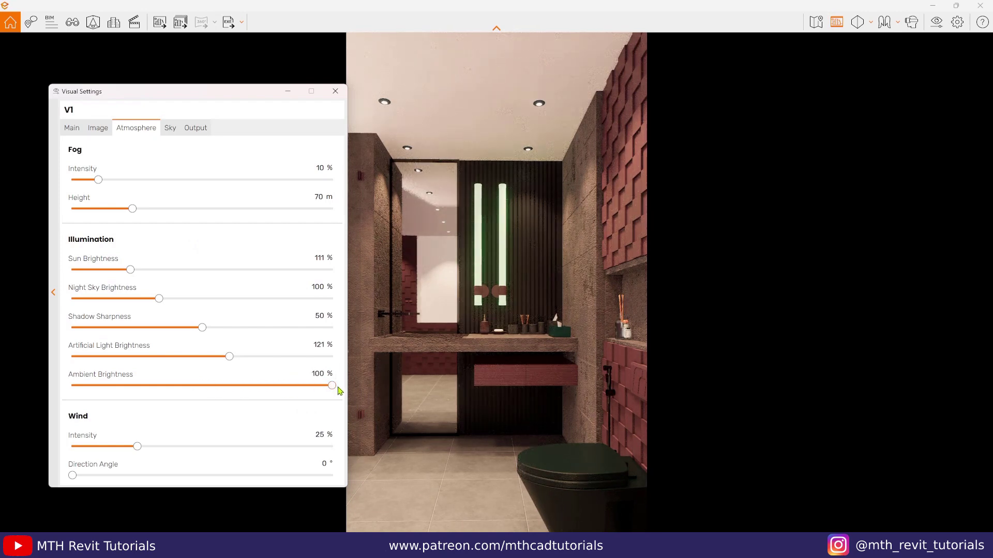
Set the V1 cloud density, variety and cirrus amount to 0 %, contrails to 0, and longitude and latitude to 0 m
left_click(170, 129)
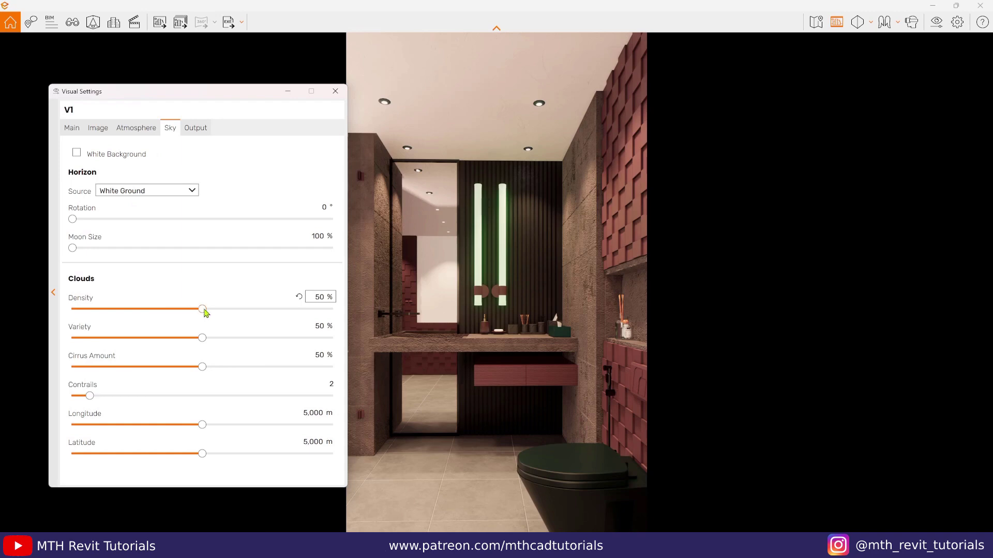
left_click_drag(203, 310, 73, 309)
left_click_drag(202, 338, 67, 341)
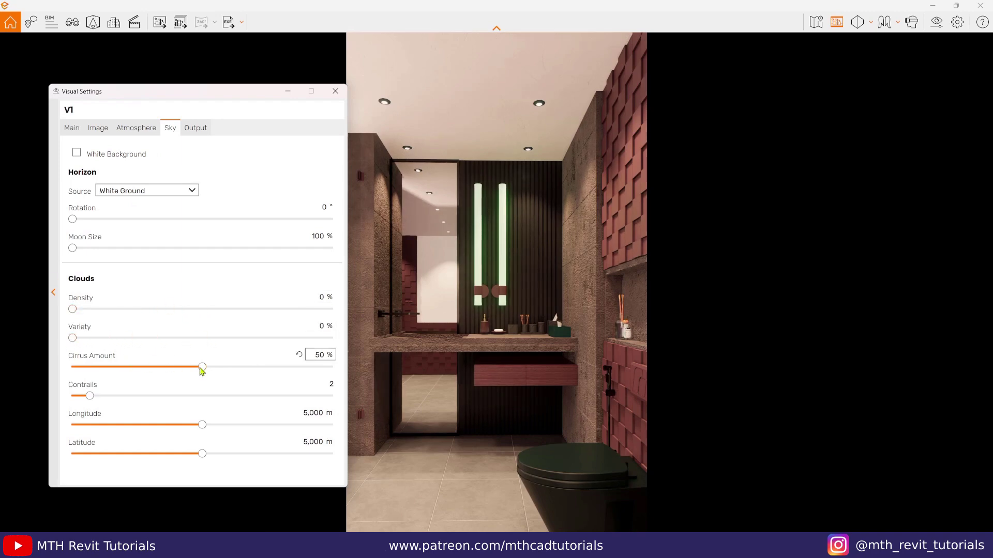
left_click_drag(202, 367, 62, 402)
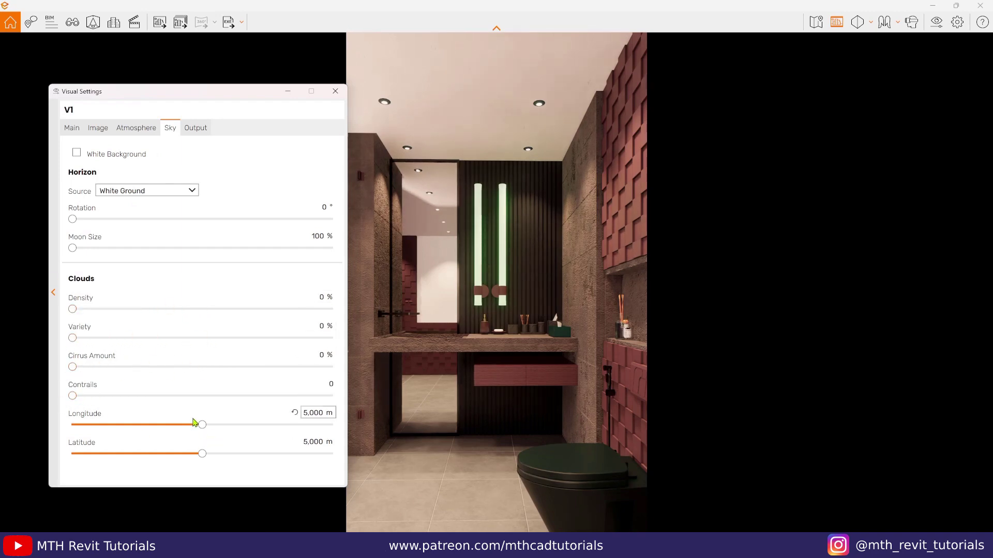
left_click_drag(202, 425, 72, 425)
left_click_drag(202, 454, 72, 454)
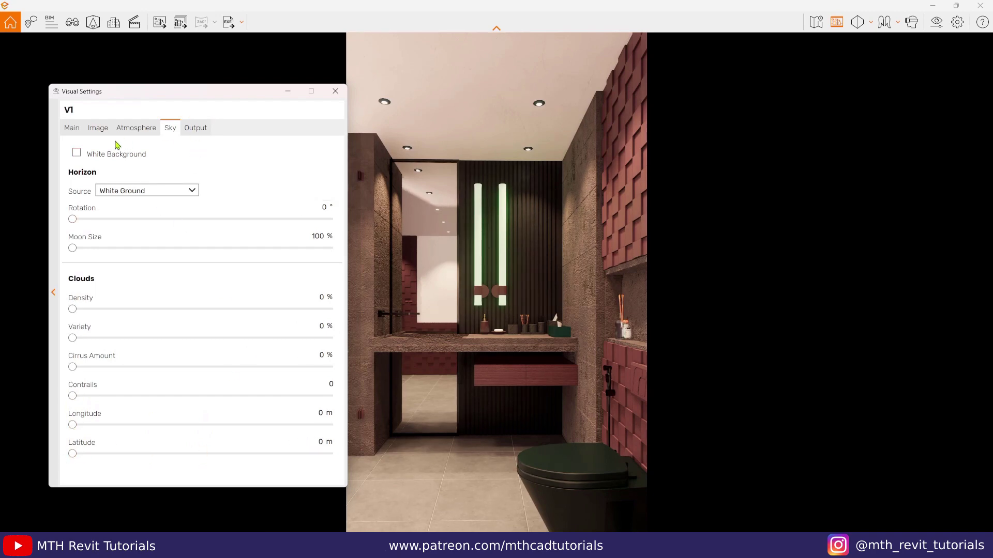
Check V1's rendering quality, set its output image format to JPEG Image (*.jpg), and close the visual settings
left_click(70, 129)
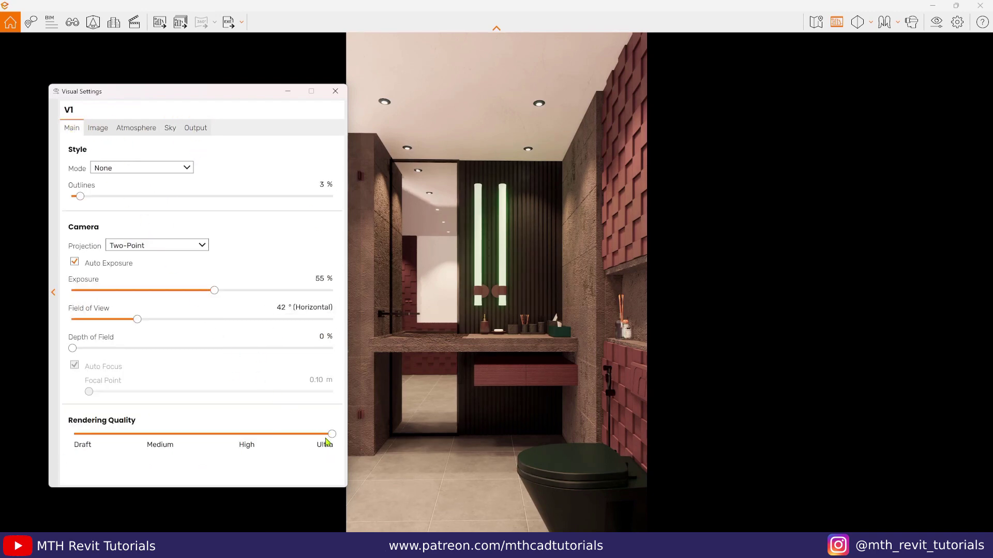
left_click(196, 132)
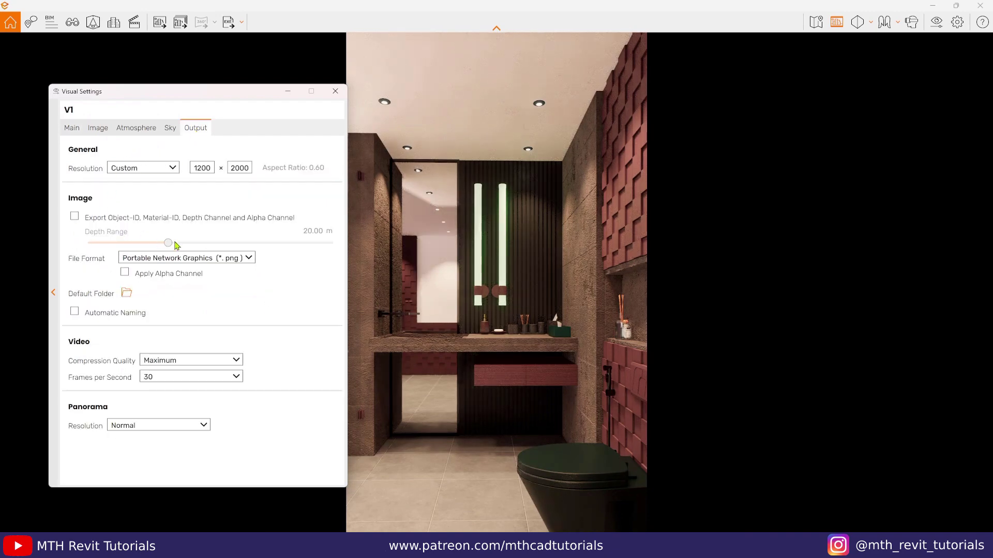
left_click(191, 259)
left_click(189, 284)
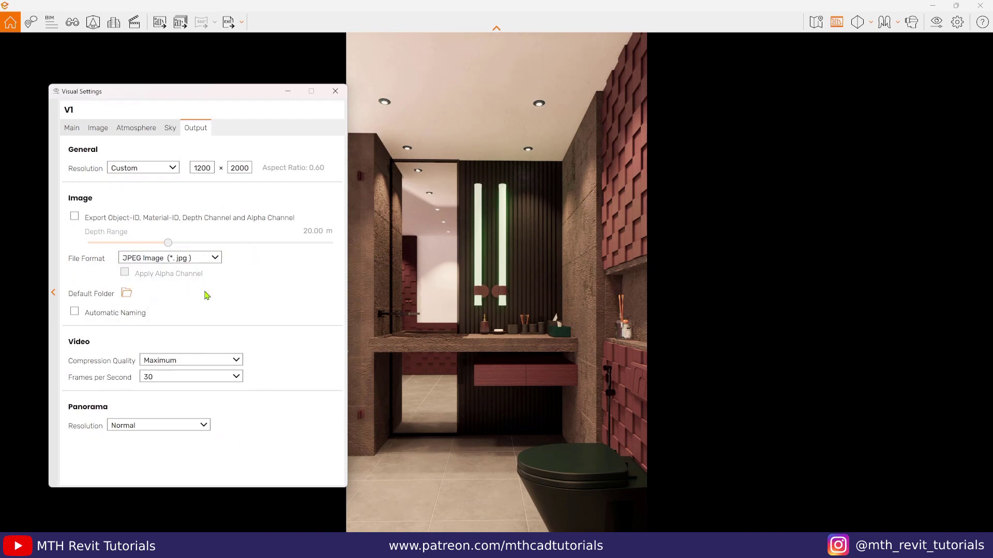
left_click(335, 91)
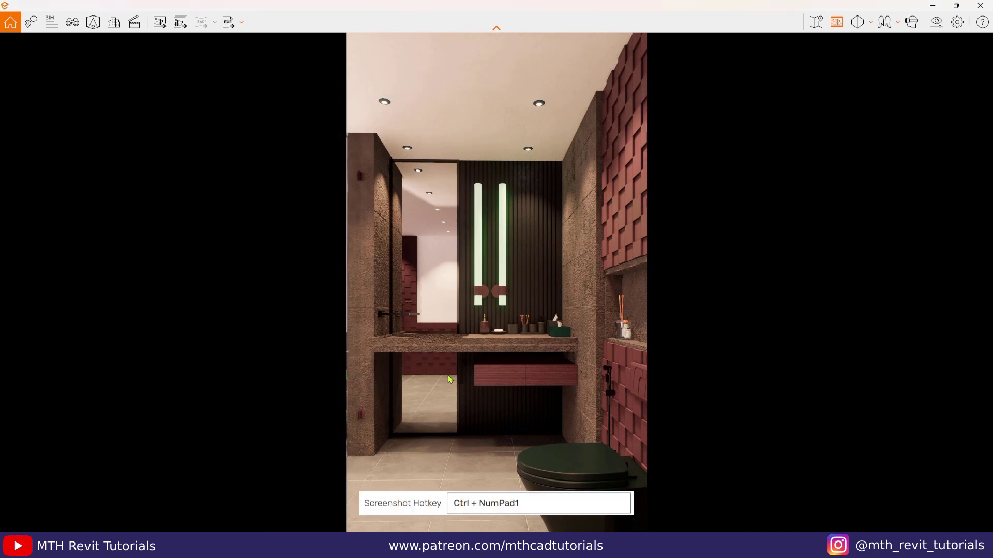
Render a screenshot of the vanity view and save it as the JPEG image V1 in the Dark Bathroom Workflow folder
key("ctrl+KP_1")
left_click(136, 404)
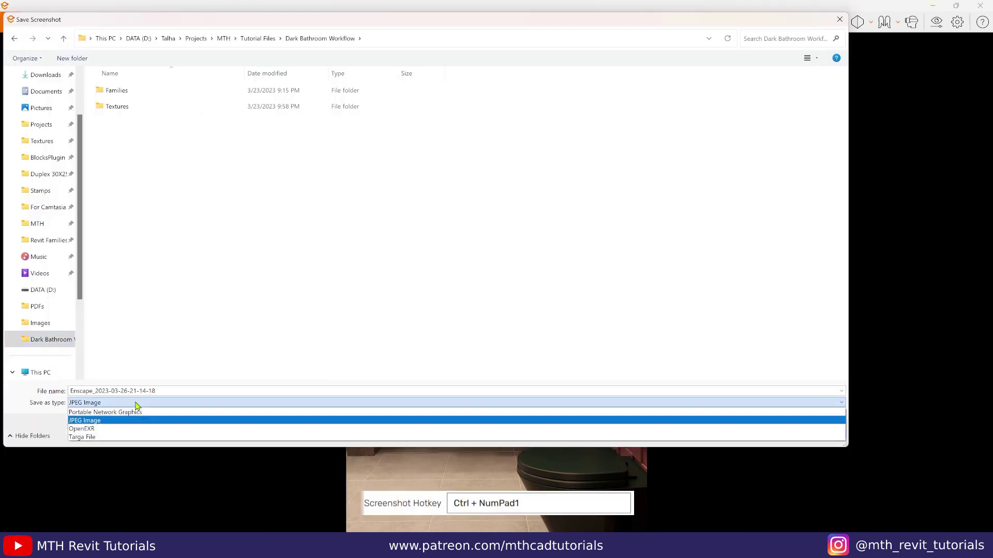
left_click(171, 403)
left_click_drag(166, 391, 51, 391)
type("V1")
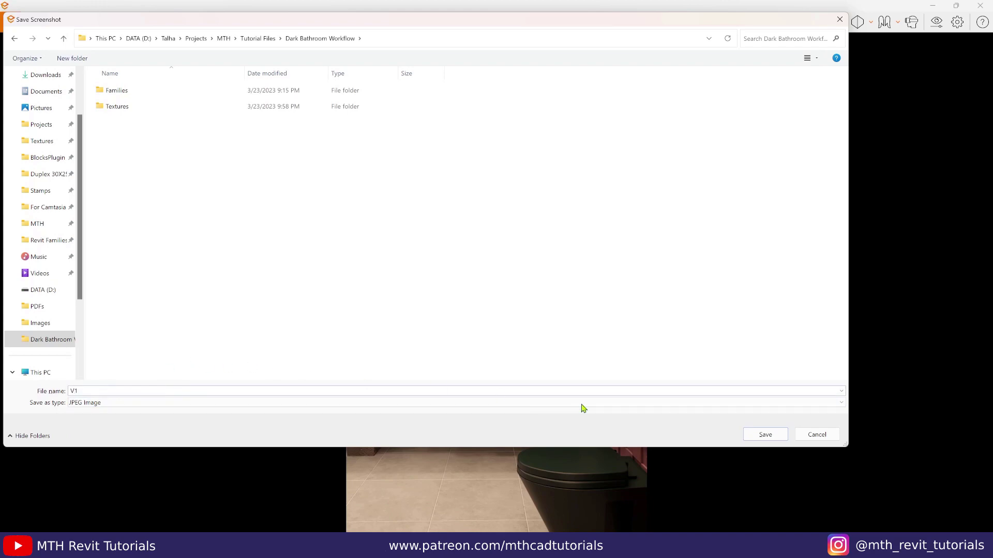
left_click(750, 437)
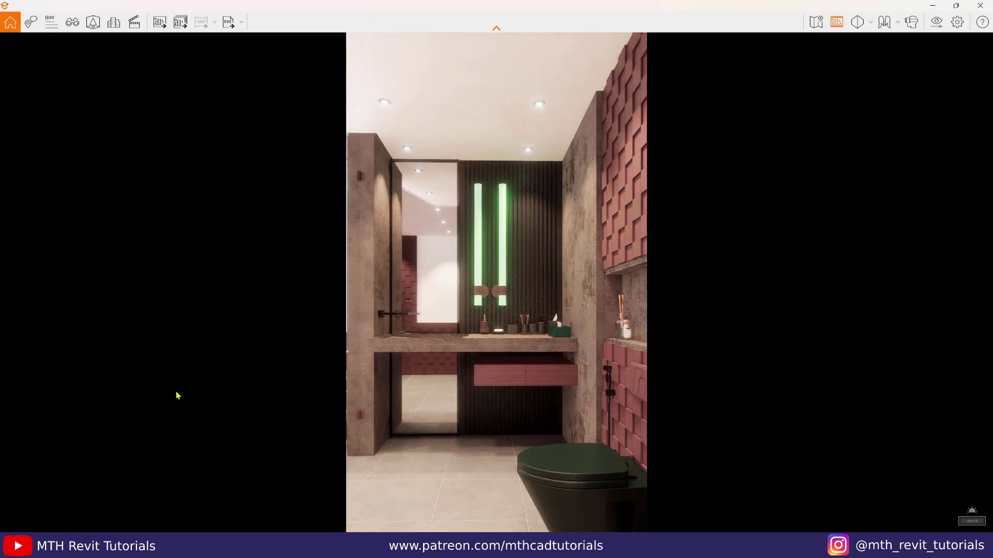
Switch to the V2 bathtub view and open the visual settings linked to it
left_click(72, 21)
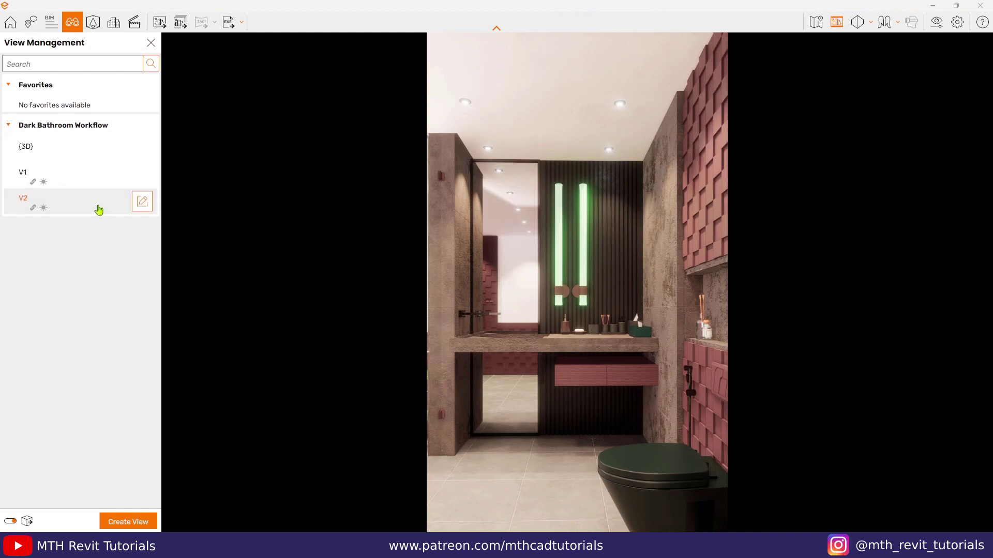
left_click(99, 209)
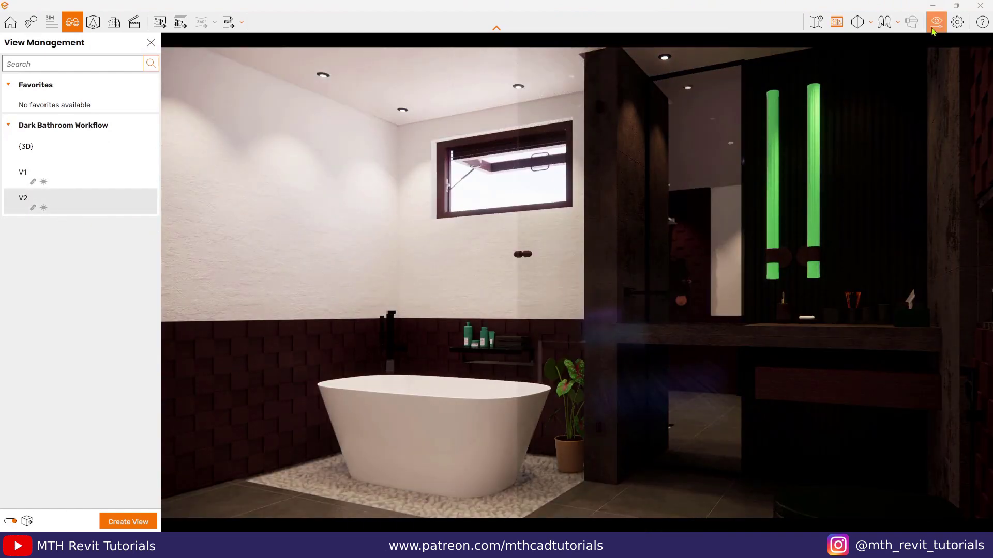
left_click(44, 208)
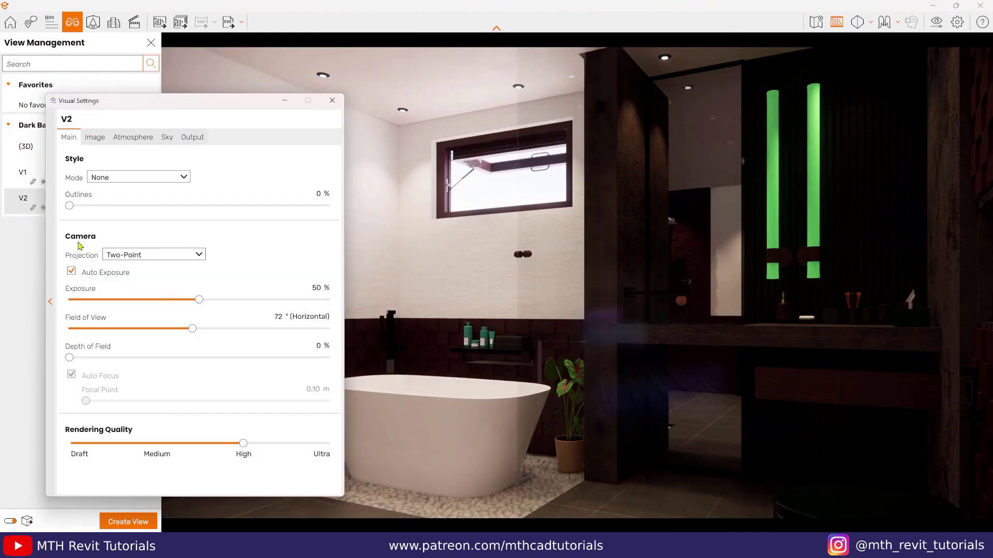
Delete the existing V2 preset and duplicate the V1 preset under the name V2
left_click(50, 302)
left_click(173, 196)
left_click(207, 275)
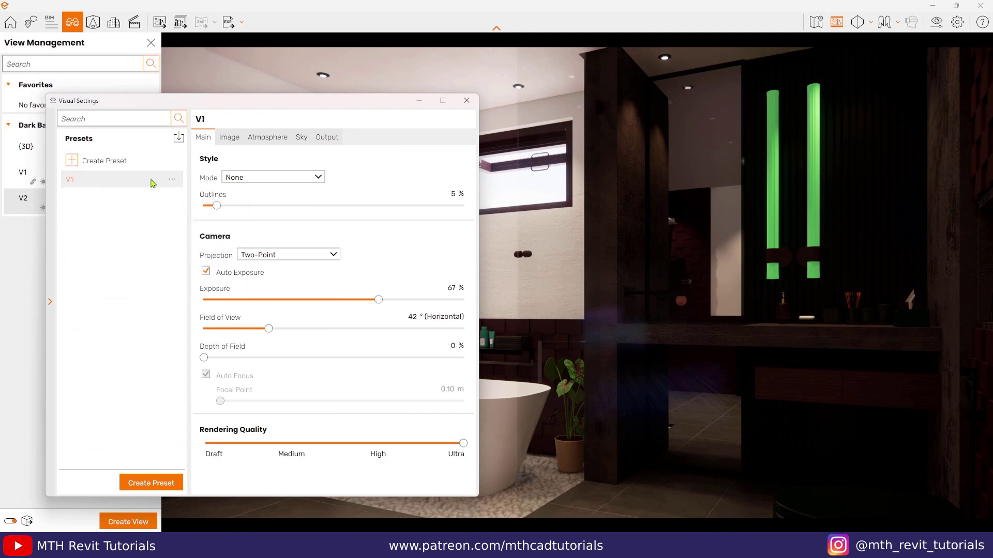
left_click(173, 179)
left_click(198, 207)
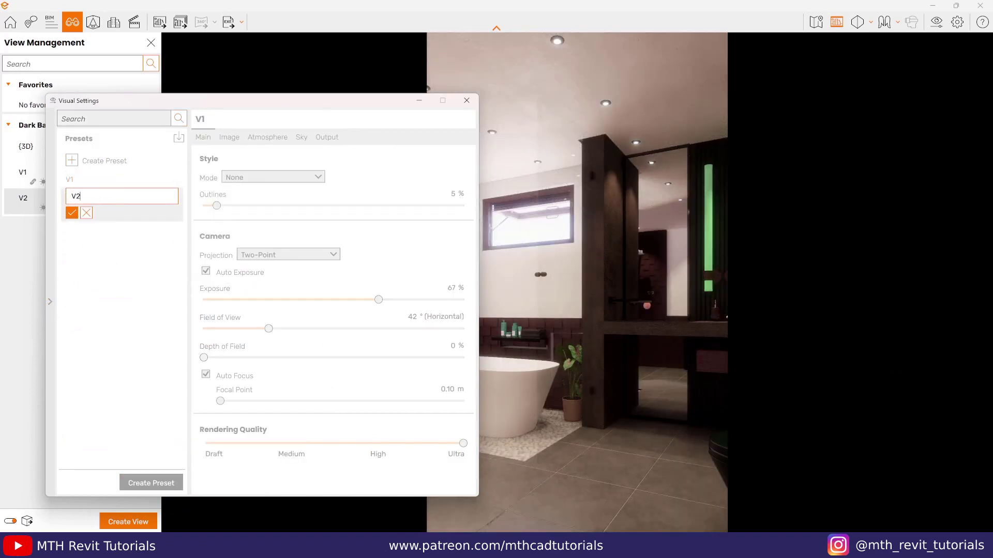
key("Return")
Change V2's output from the custom size to a widescreen resolution and set its field of view to 77° horizontal
left_click(327, 137)
left_click(50, 302)
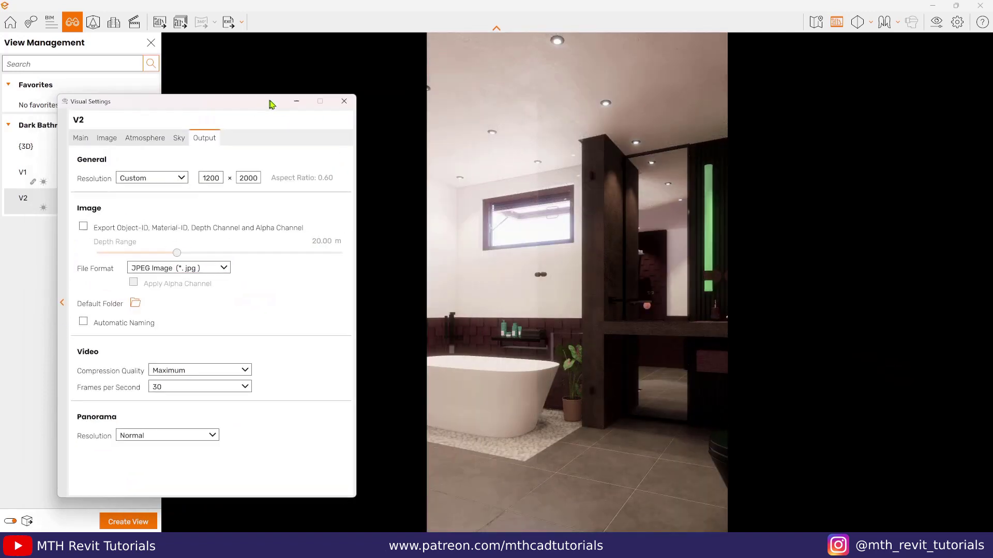
left_click_drag(270, 101, 273, 101)
left_click(158, 181)
left_click(162, 236)
left_click(85, 139)
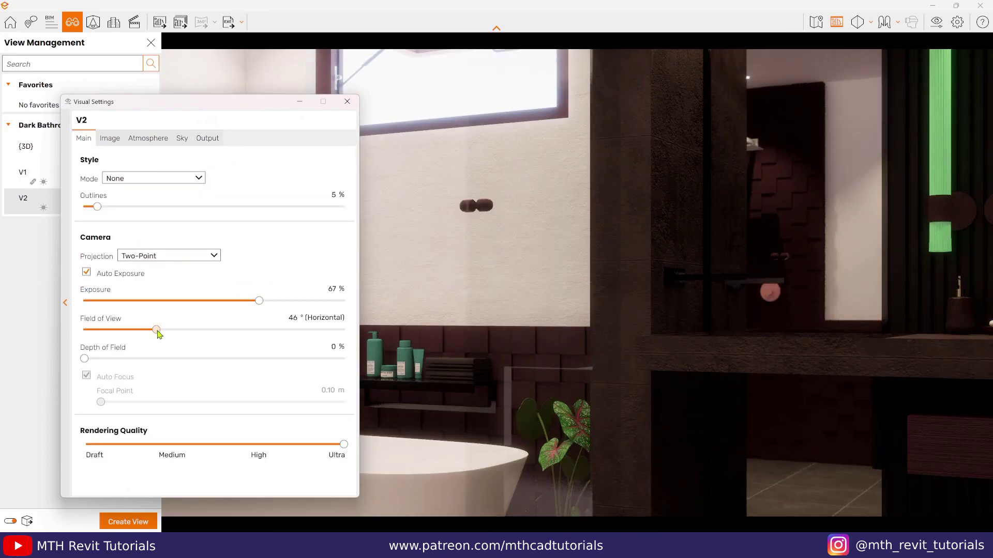
left_click_drag(156, 330, 218, 330)
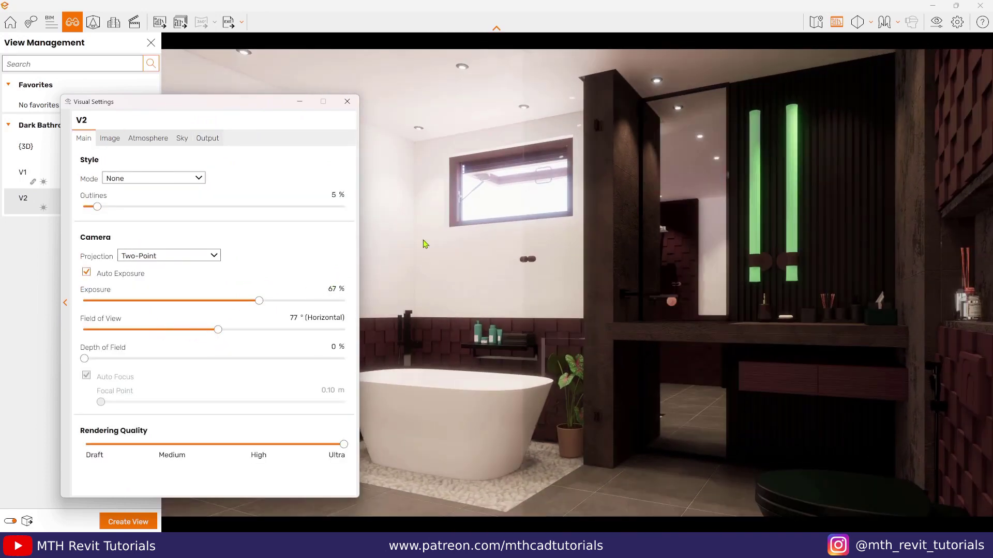
Adjust V2 to 89 % exposure, -100 % highlights, -57 % shadows and 12 % bloom, and put the settings window away
left_click_drag(235, 102, 260, 119)
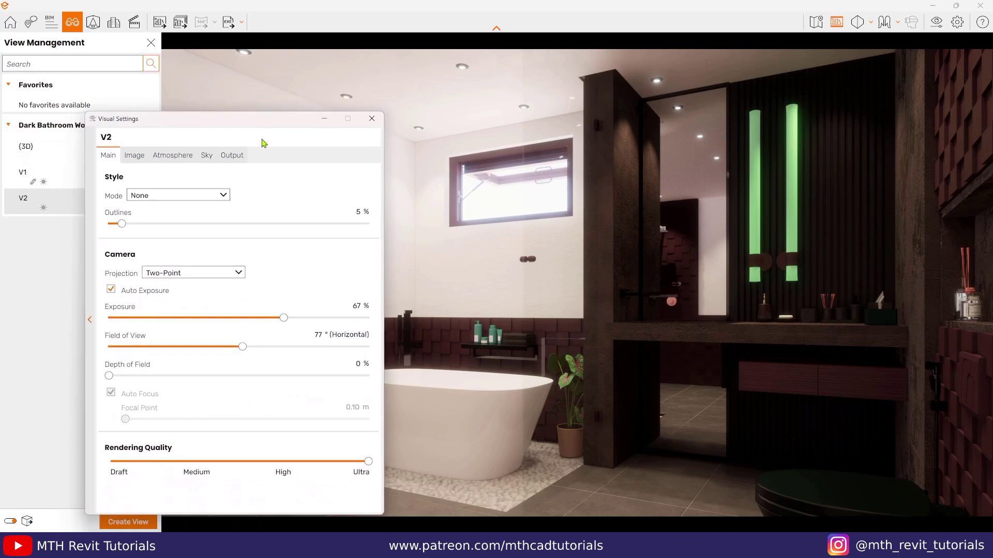
left_click(135, 155)
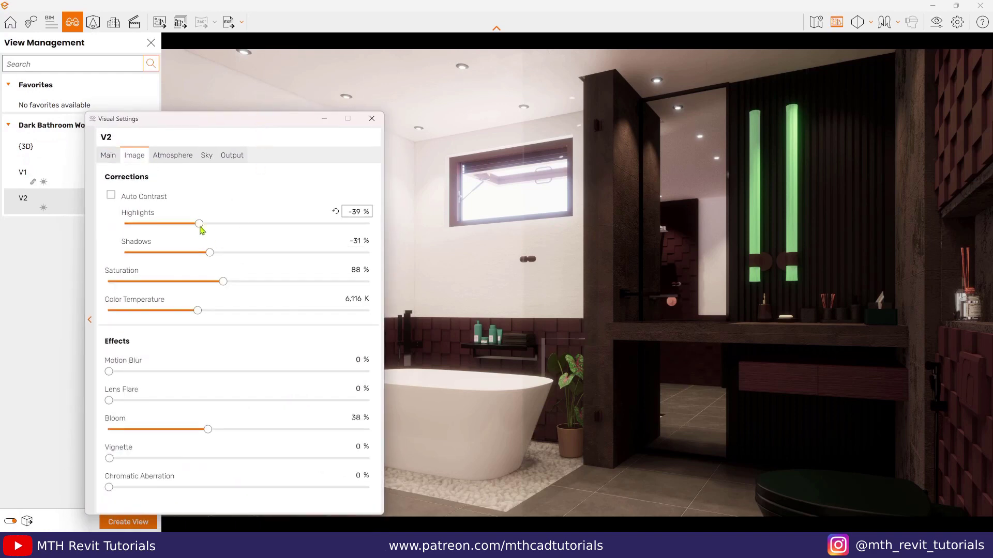
left_click_drag(199, 226, 172, 224)
left_click_drag(241, 230, 216, 231)
left_click(115, 161)
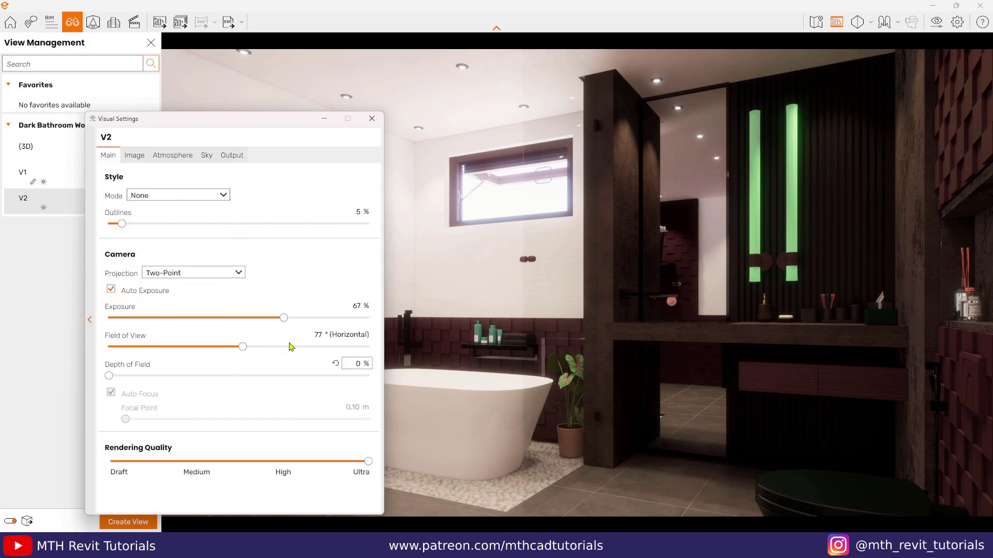
left_click_drag(283, 321, 339, 327)
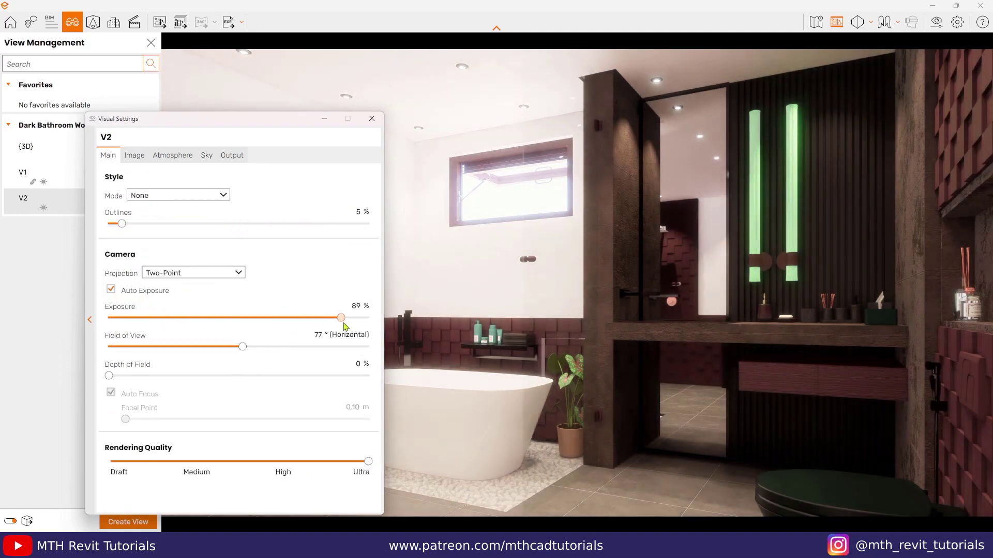
left_click(135, 156)
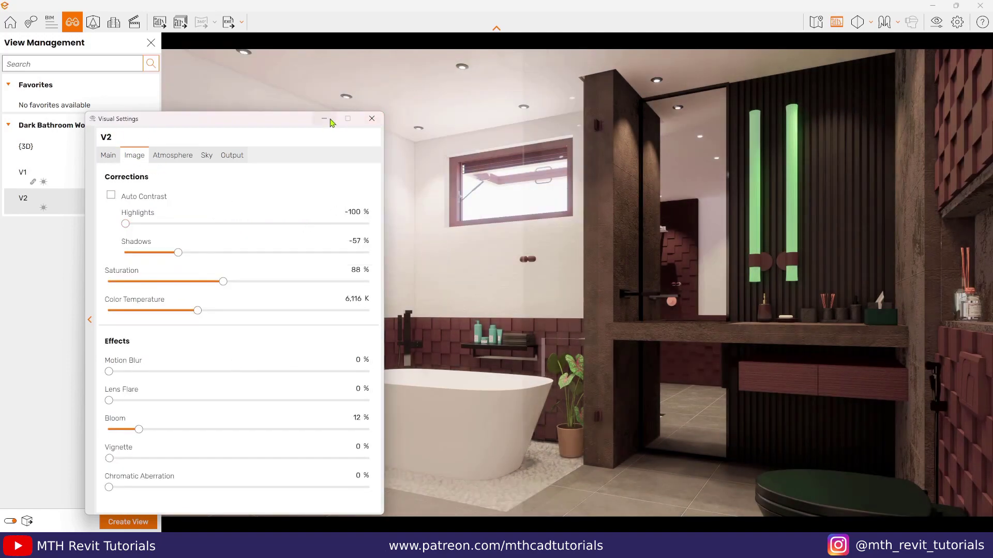
left_click(329, 120)
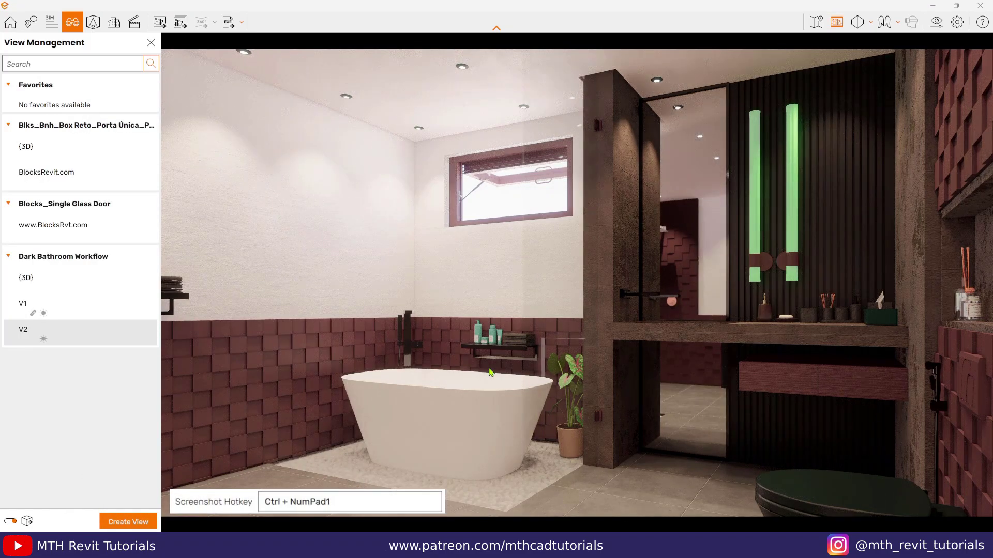
Export the bathtub view as image V2 and switch to the Dark Bathroom Workflow folder in File Explorer
key("Return")
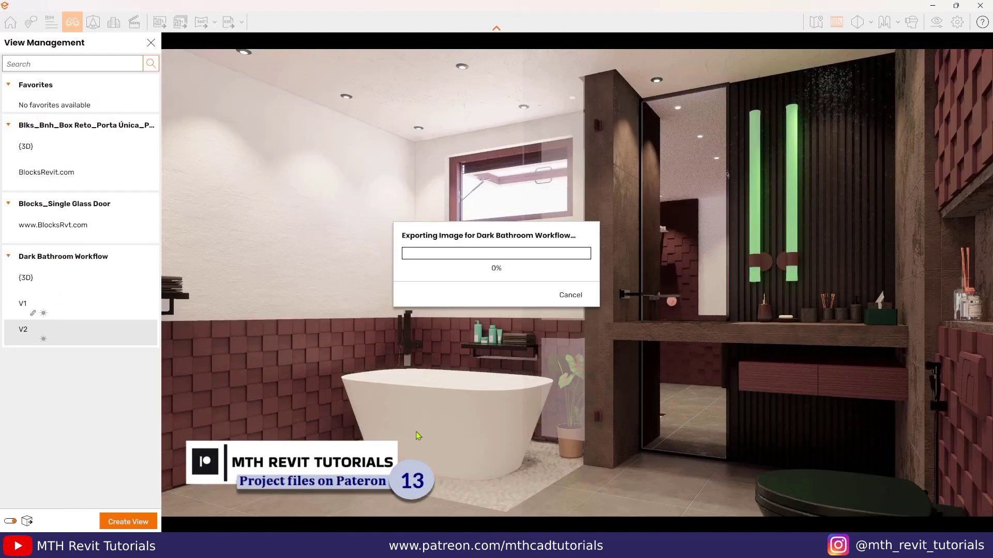
mouse_move(531, 545)
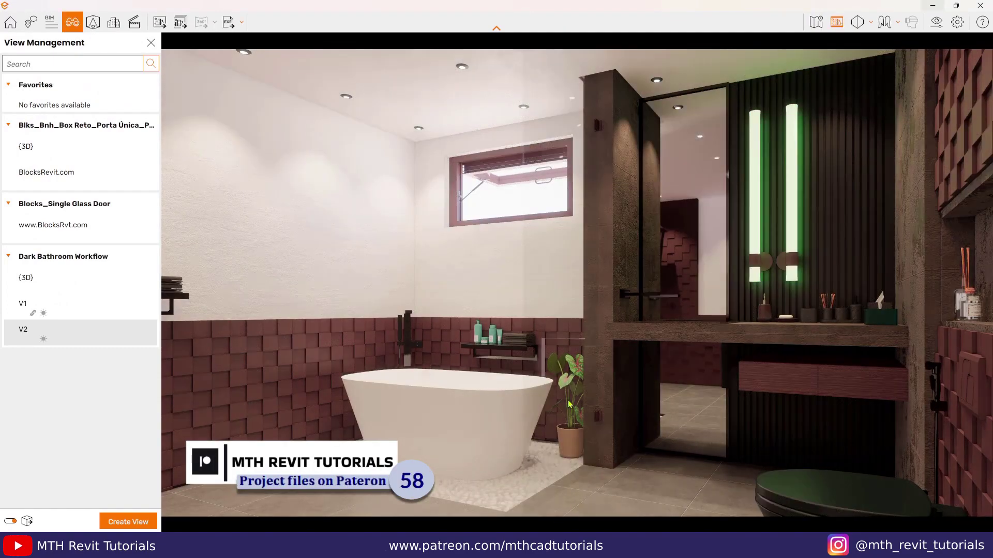
left_click(489, 546)
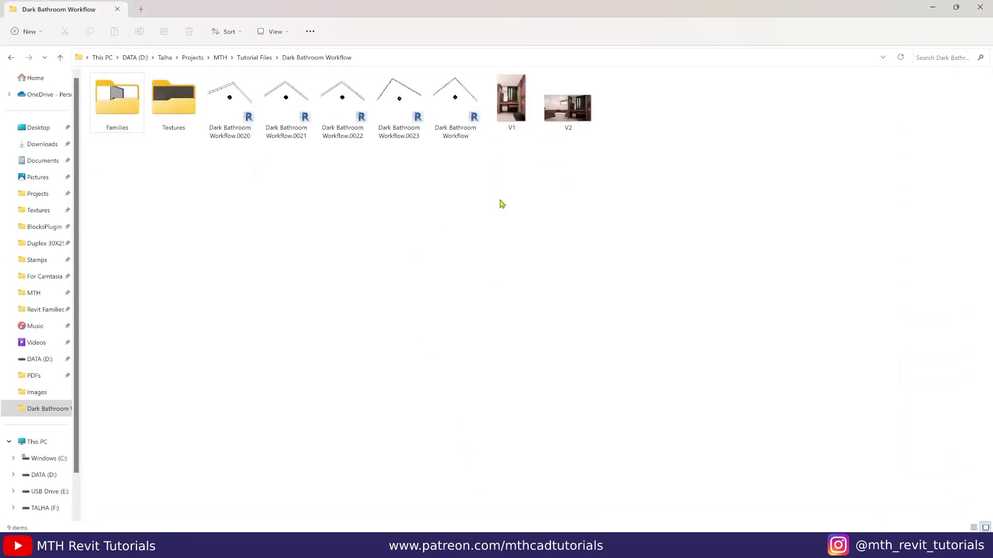